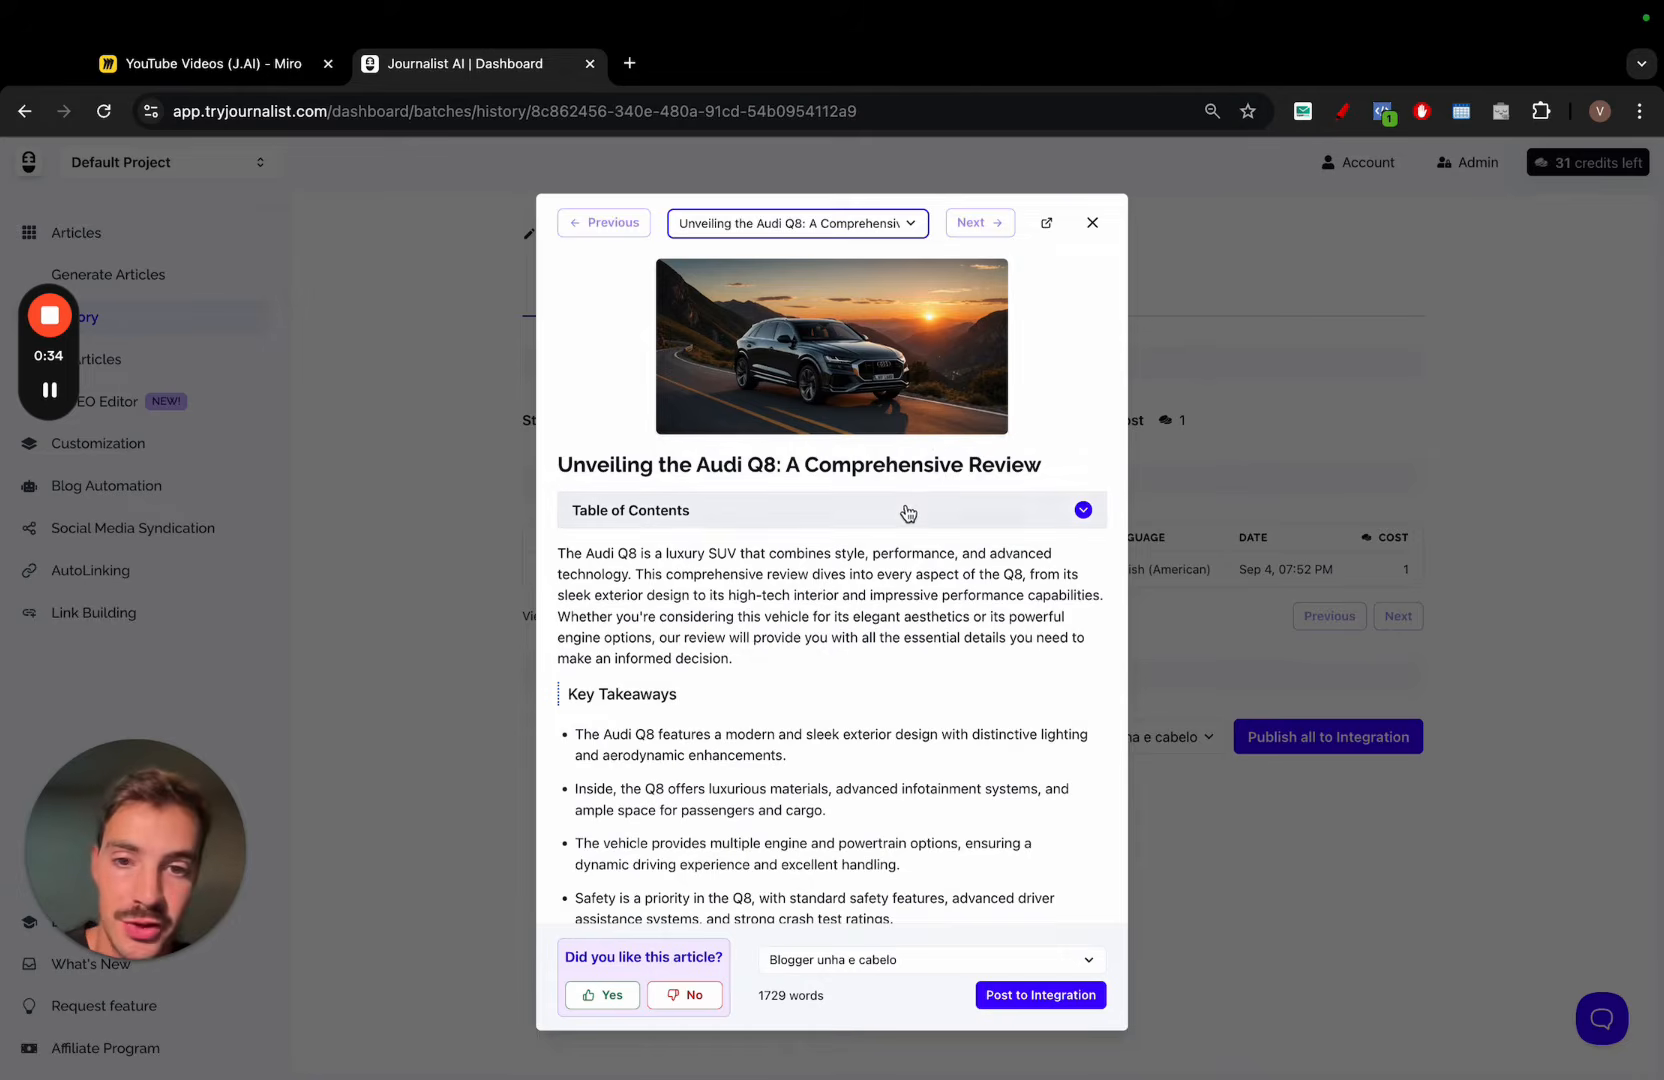
Review the full generated Audi Q8 review article, including its headings, images, links and embedded video, and return to its beginning
{"action": "left_click", "coordinate": [907, 513]}
{"action": "scroll", "coordinate": [907, 513], "scroll_direction": "down", "scroll_amount": 5}
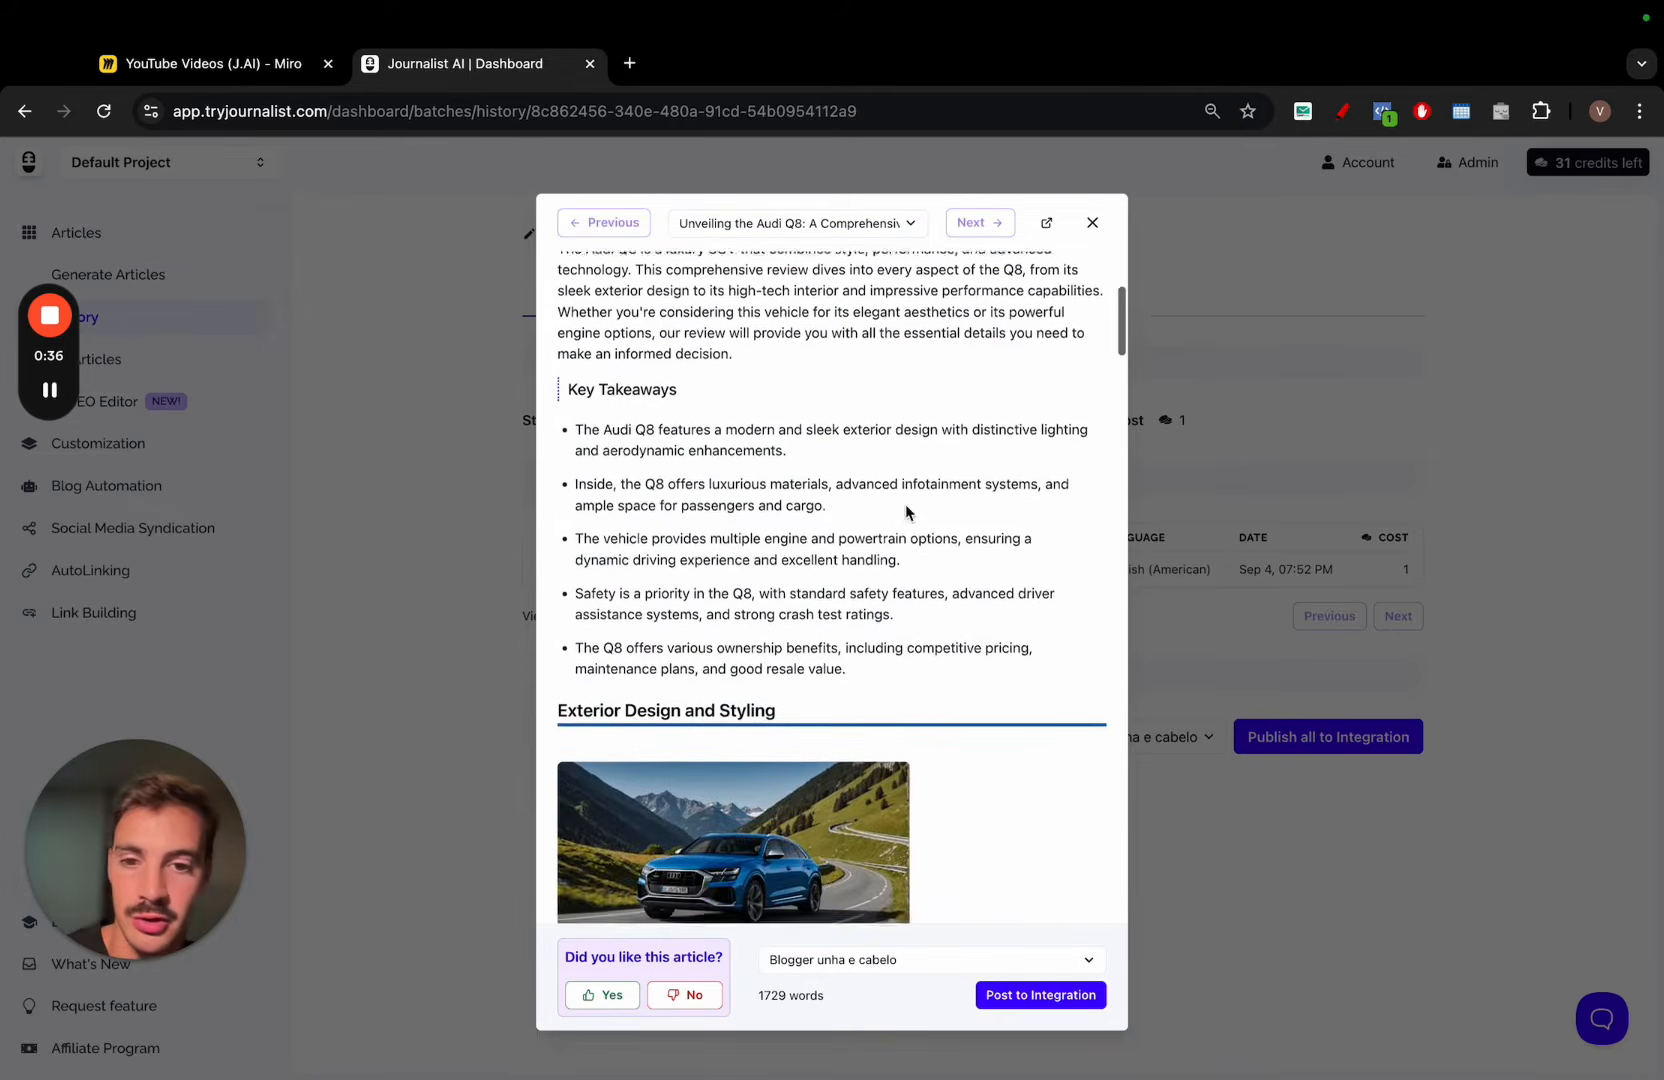
{"action": "scroll", "coordinate": [907, 513], "scroll_direction": "down", "scroll_amount": 3}
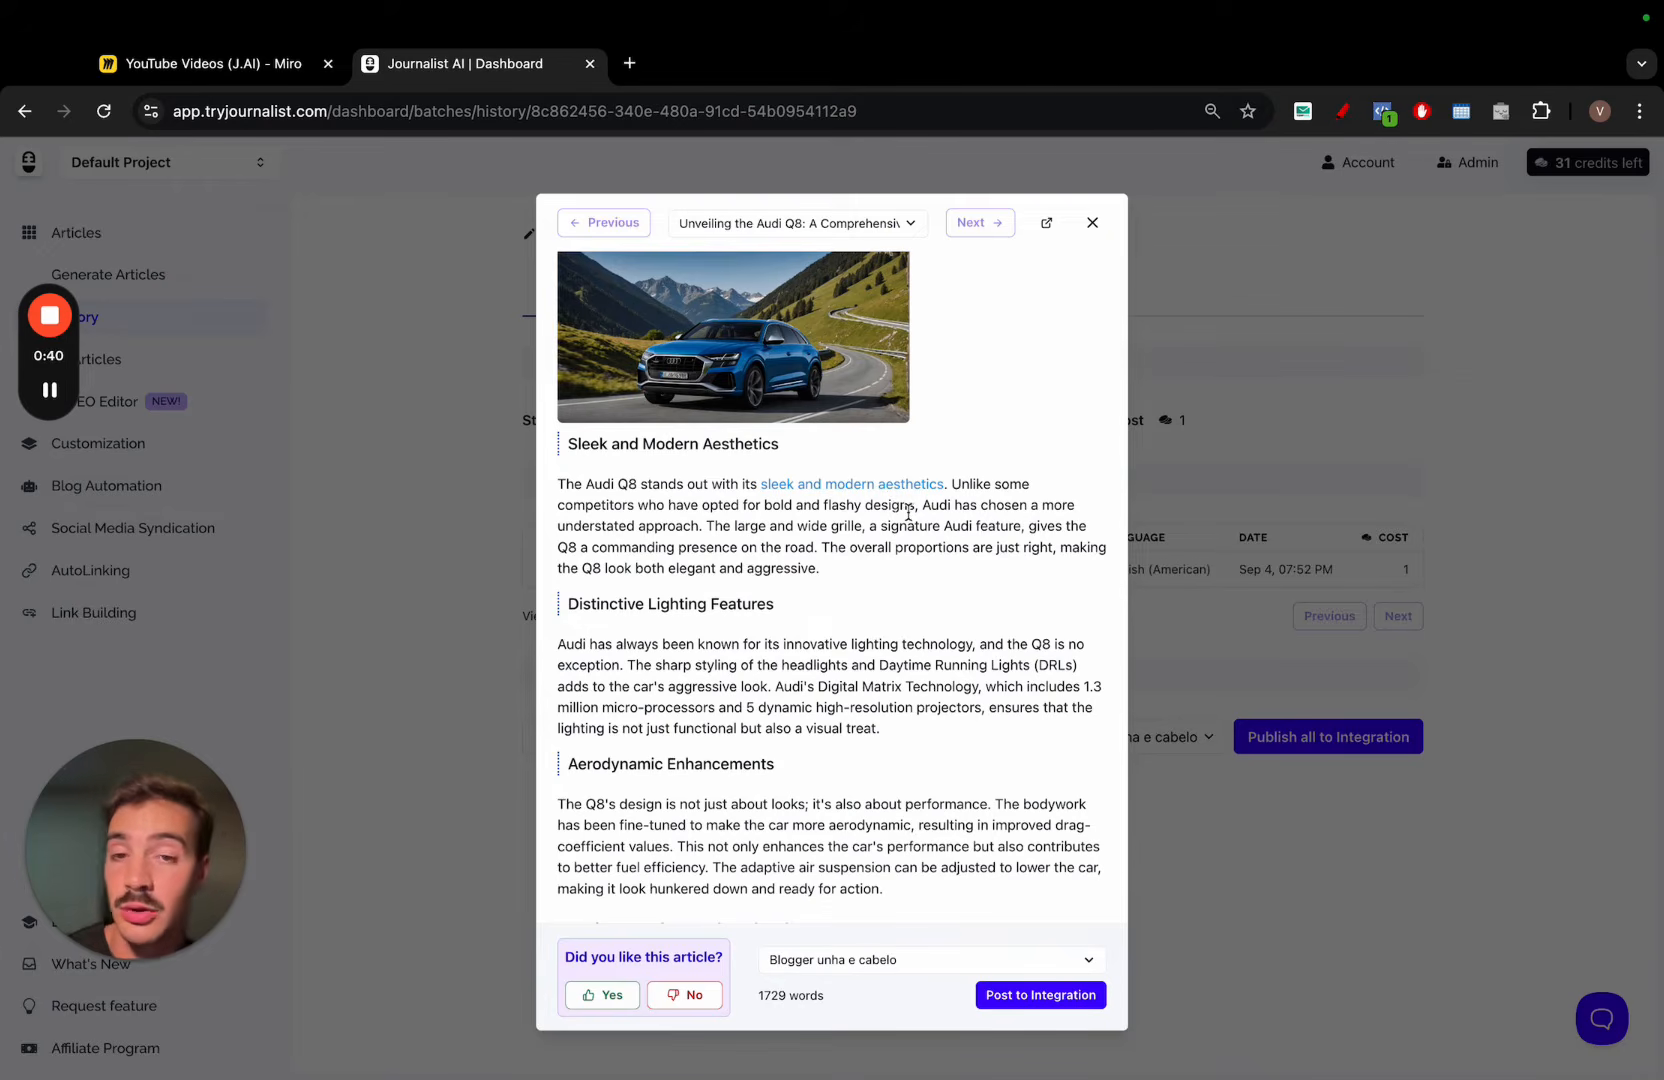
{"action": "scroll", "coordinate": [907, 513], "scroll_direction": "down", "scroll_amount": 10}
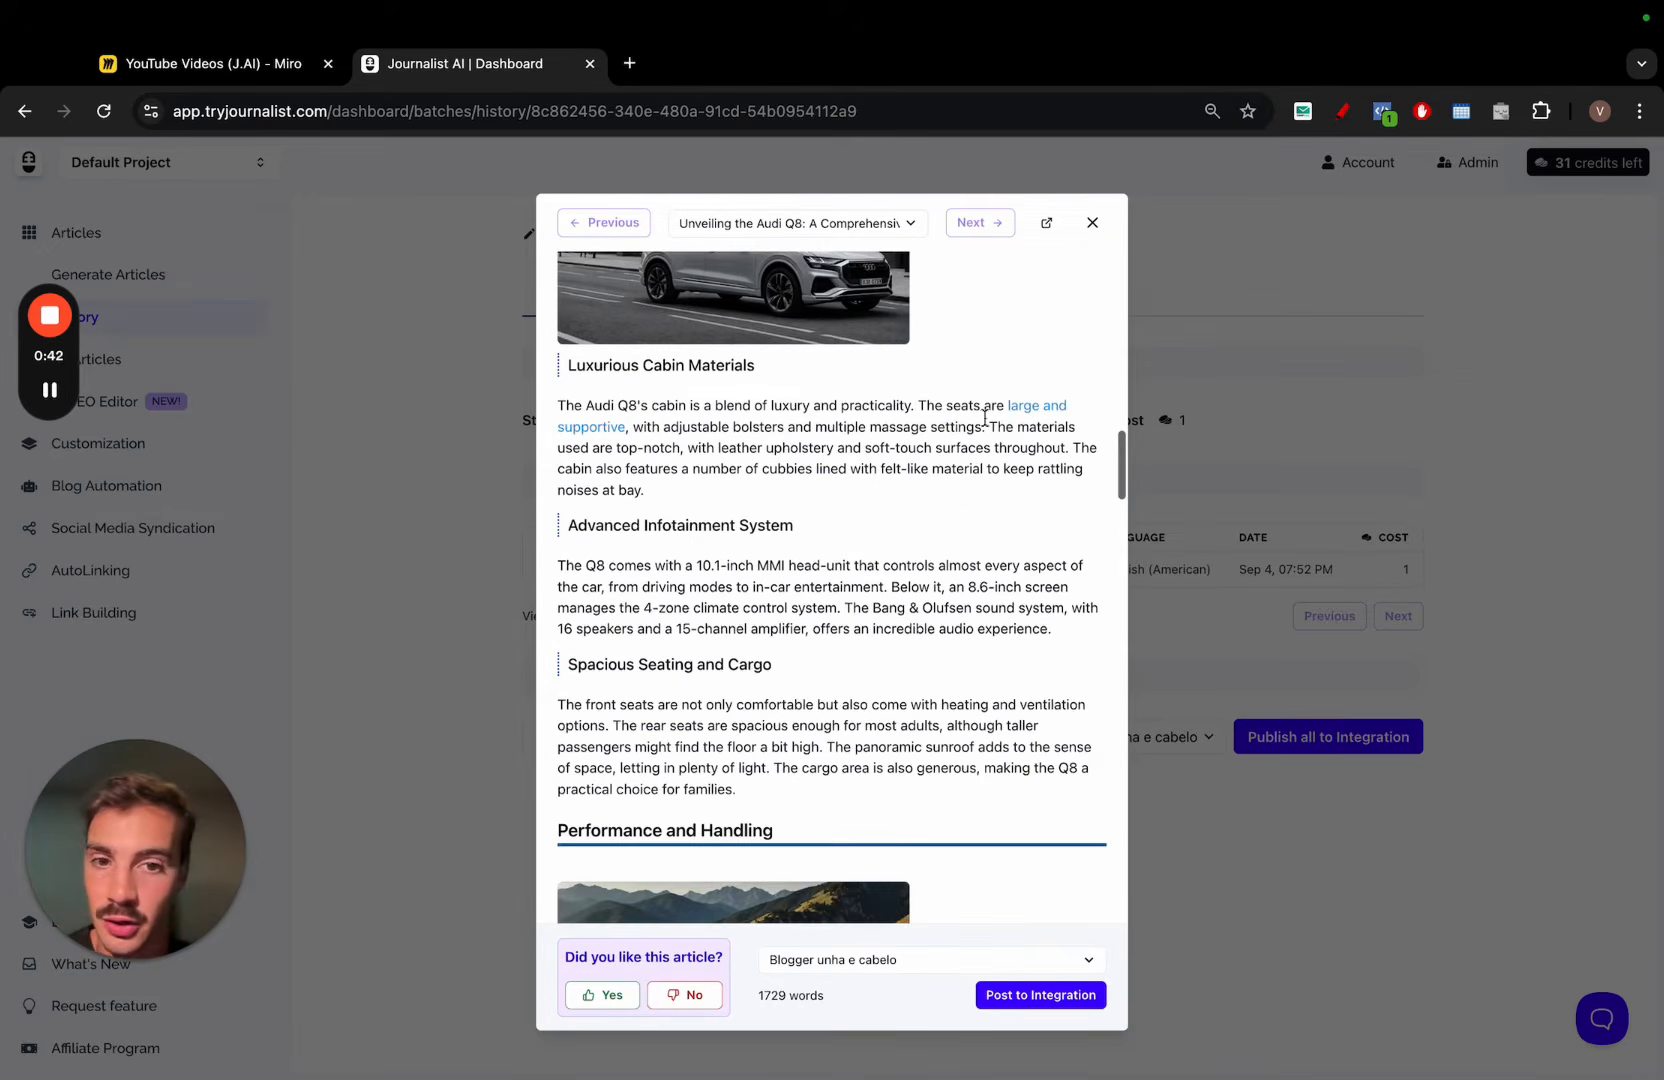
{"action": "scroll", "coordinate": [954, 502], "scroll_direction": "down", "scroll_amount": 13}
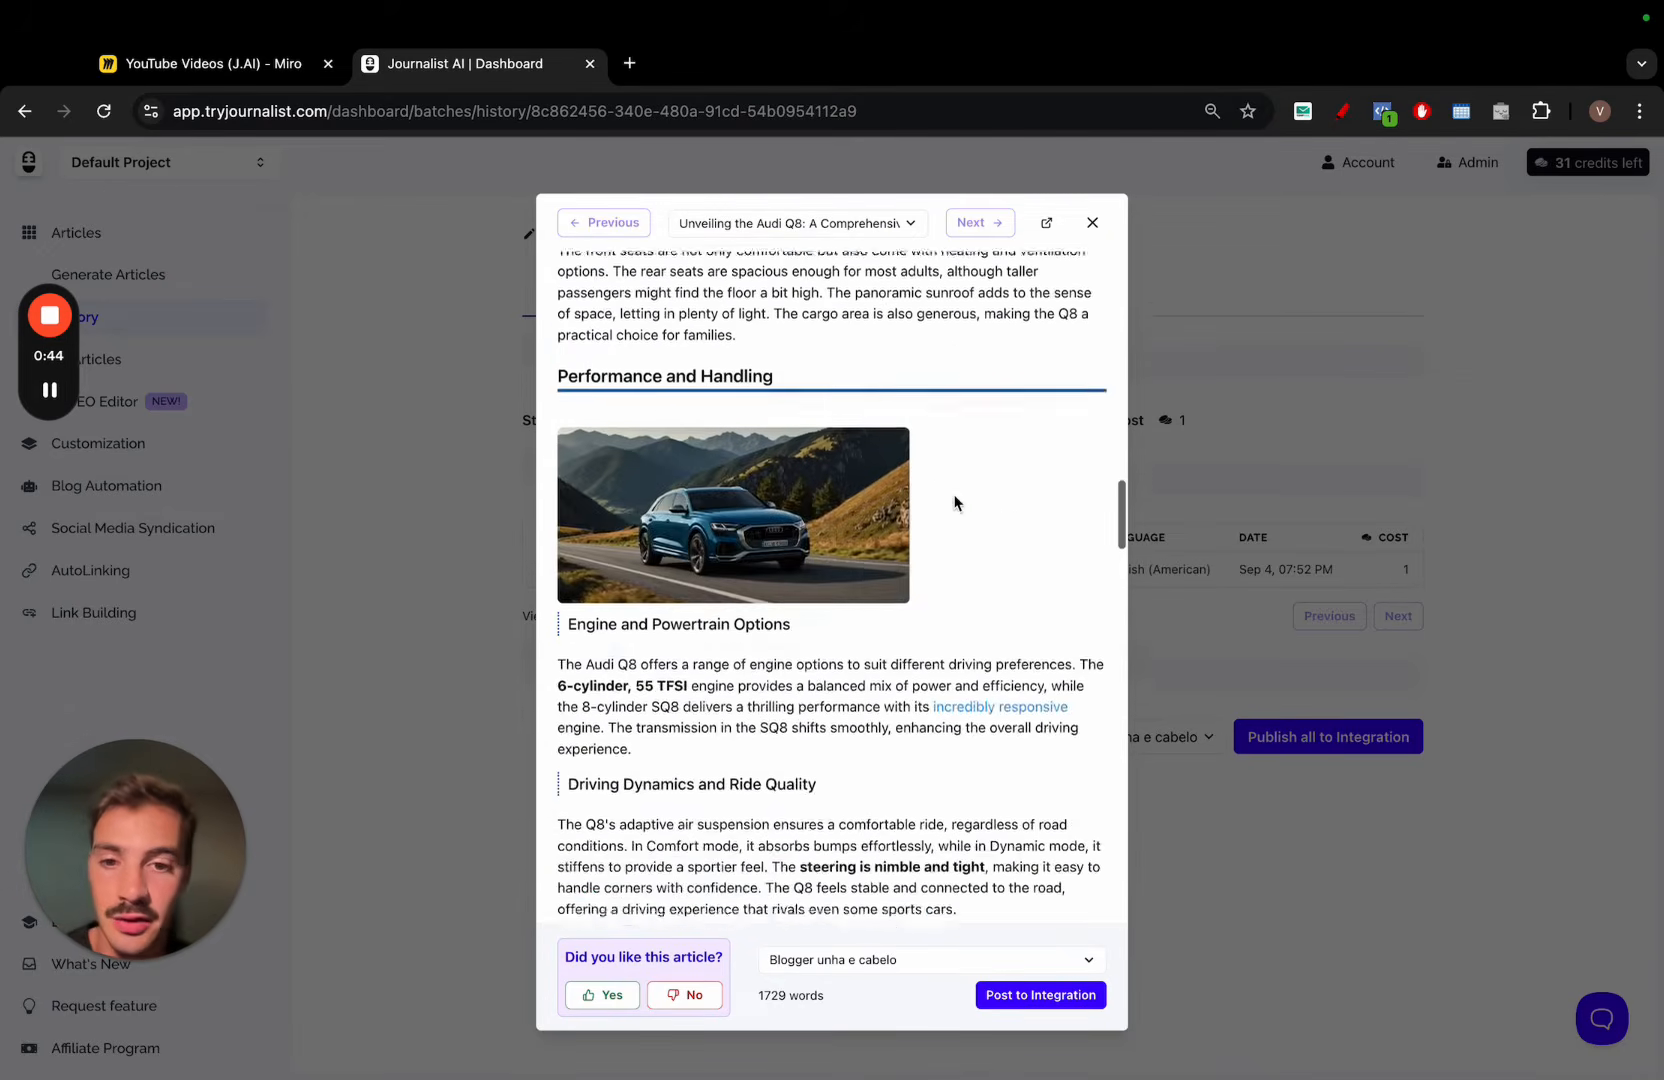
{"action": "scroll", "coordinate": [954, 490], "scroll_direction": "up", "scroll_amount": 3}
{"action": "scroll", "coordinate": [954, 486], "scroll_direction": "down", "scroll_amount": 10}
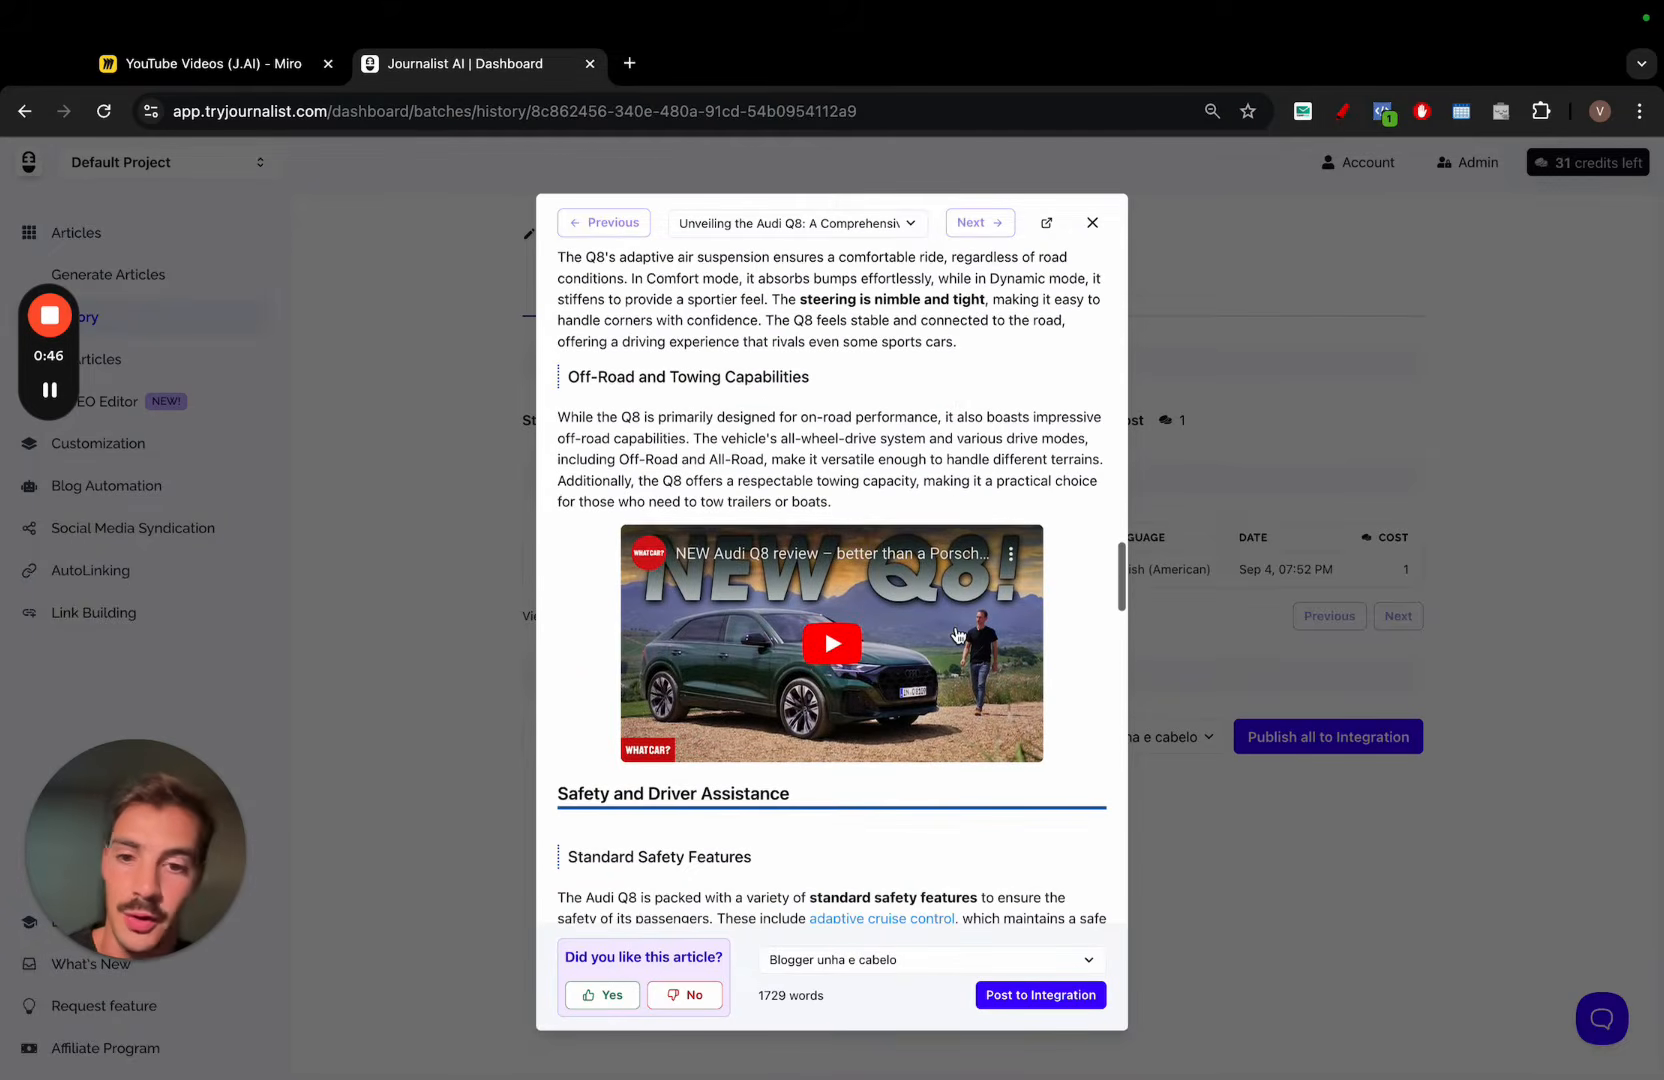
{"action": "scroll", "coordinate": [957, 634], "scroll_direction": "down", "scroll_amount": 15}
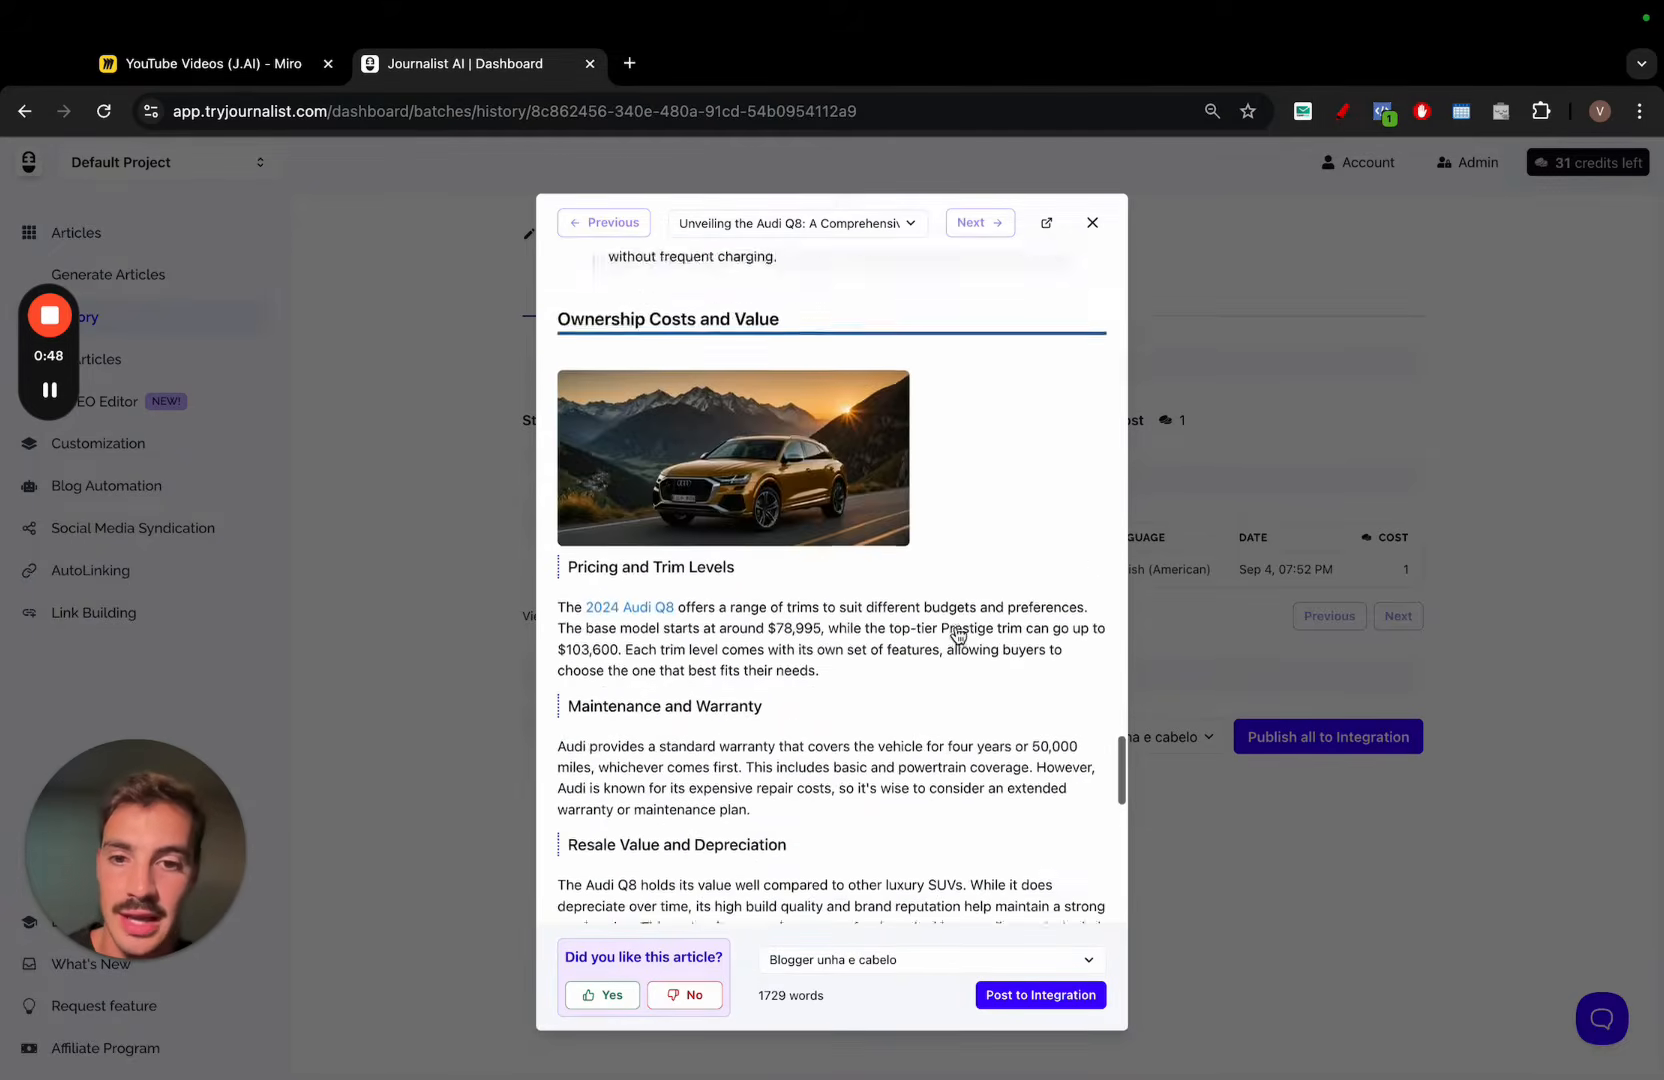
{"action": "scroll", "coordinate": [957, 634], "scroll_direction": "up", "scroll_amount": 20}
{"action": "scroll", "coordinate": [957, 634], "scroll_direction": "up", "scroll_amount": 15}
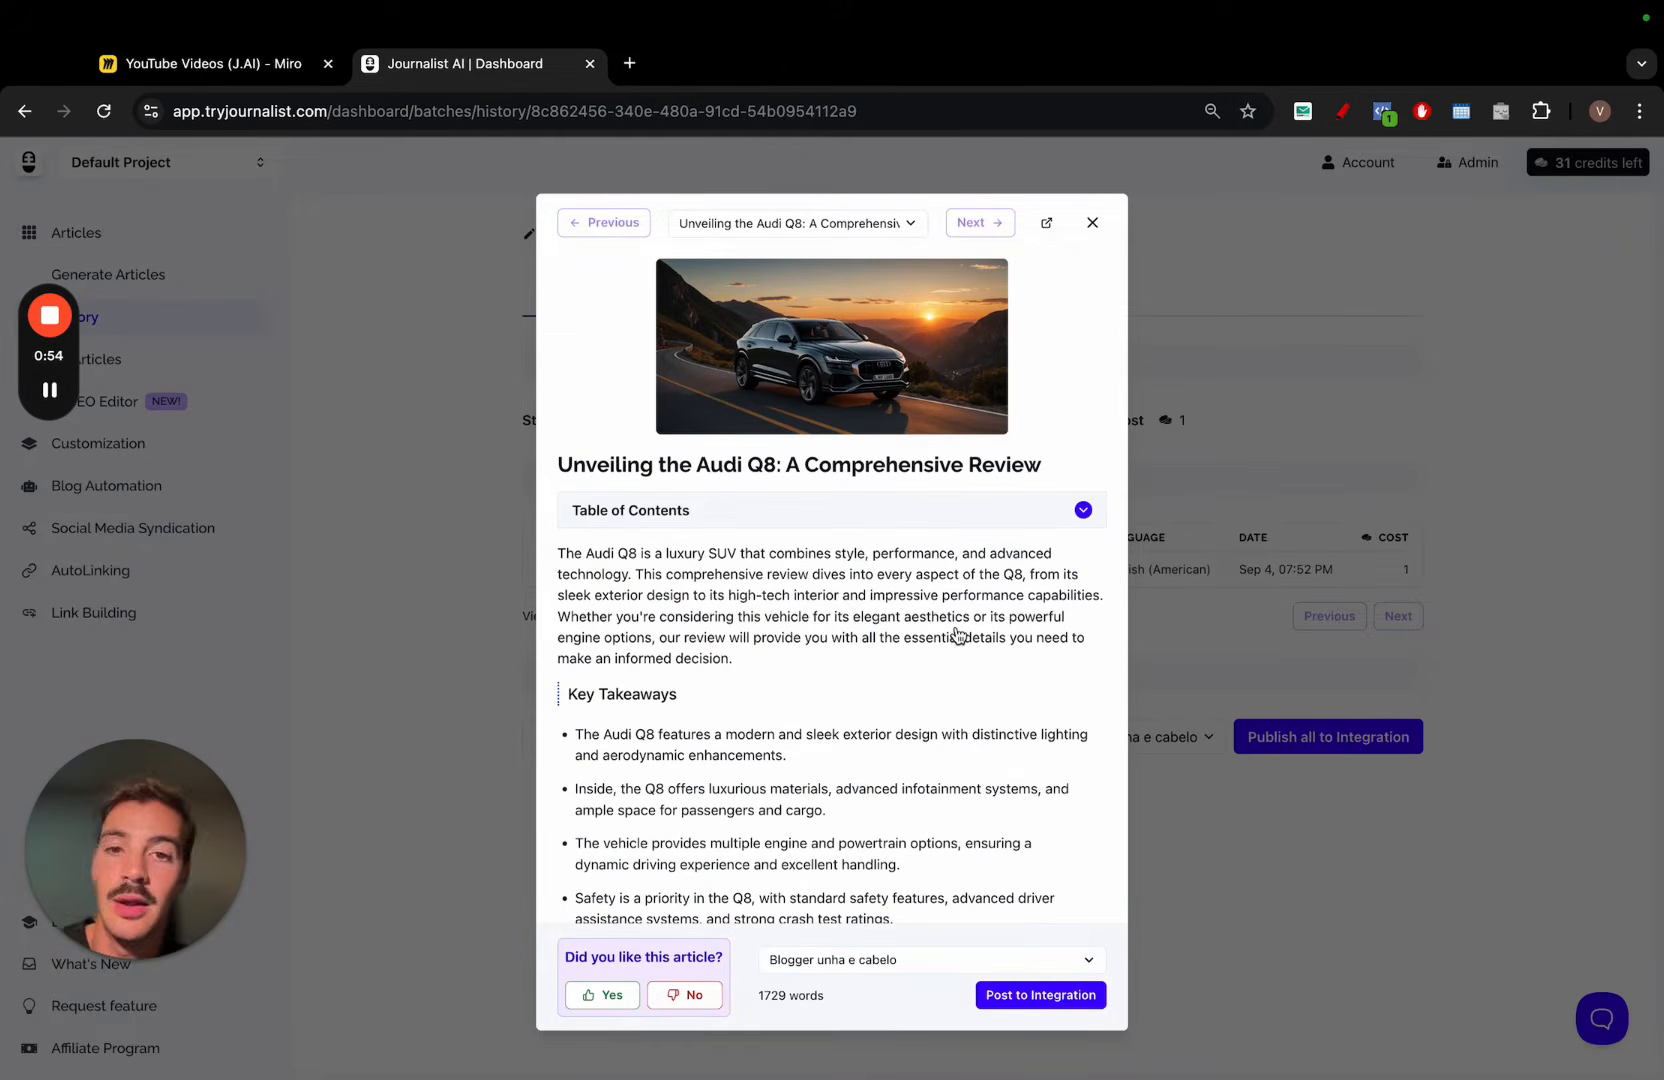
Switch to the Miro board, sketch "AI =" followed by a wrench in red with the page-annotation pen, and exit the annotation overlay
{"action": "left_click", "coordinate": [256, 68]}
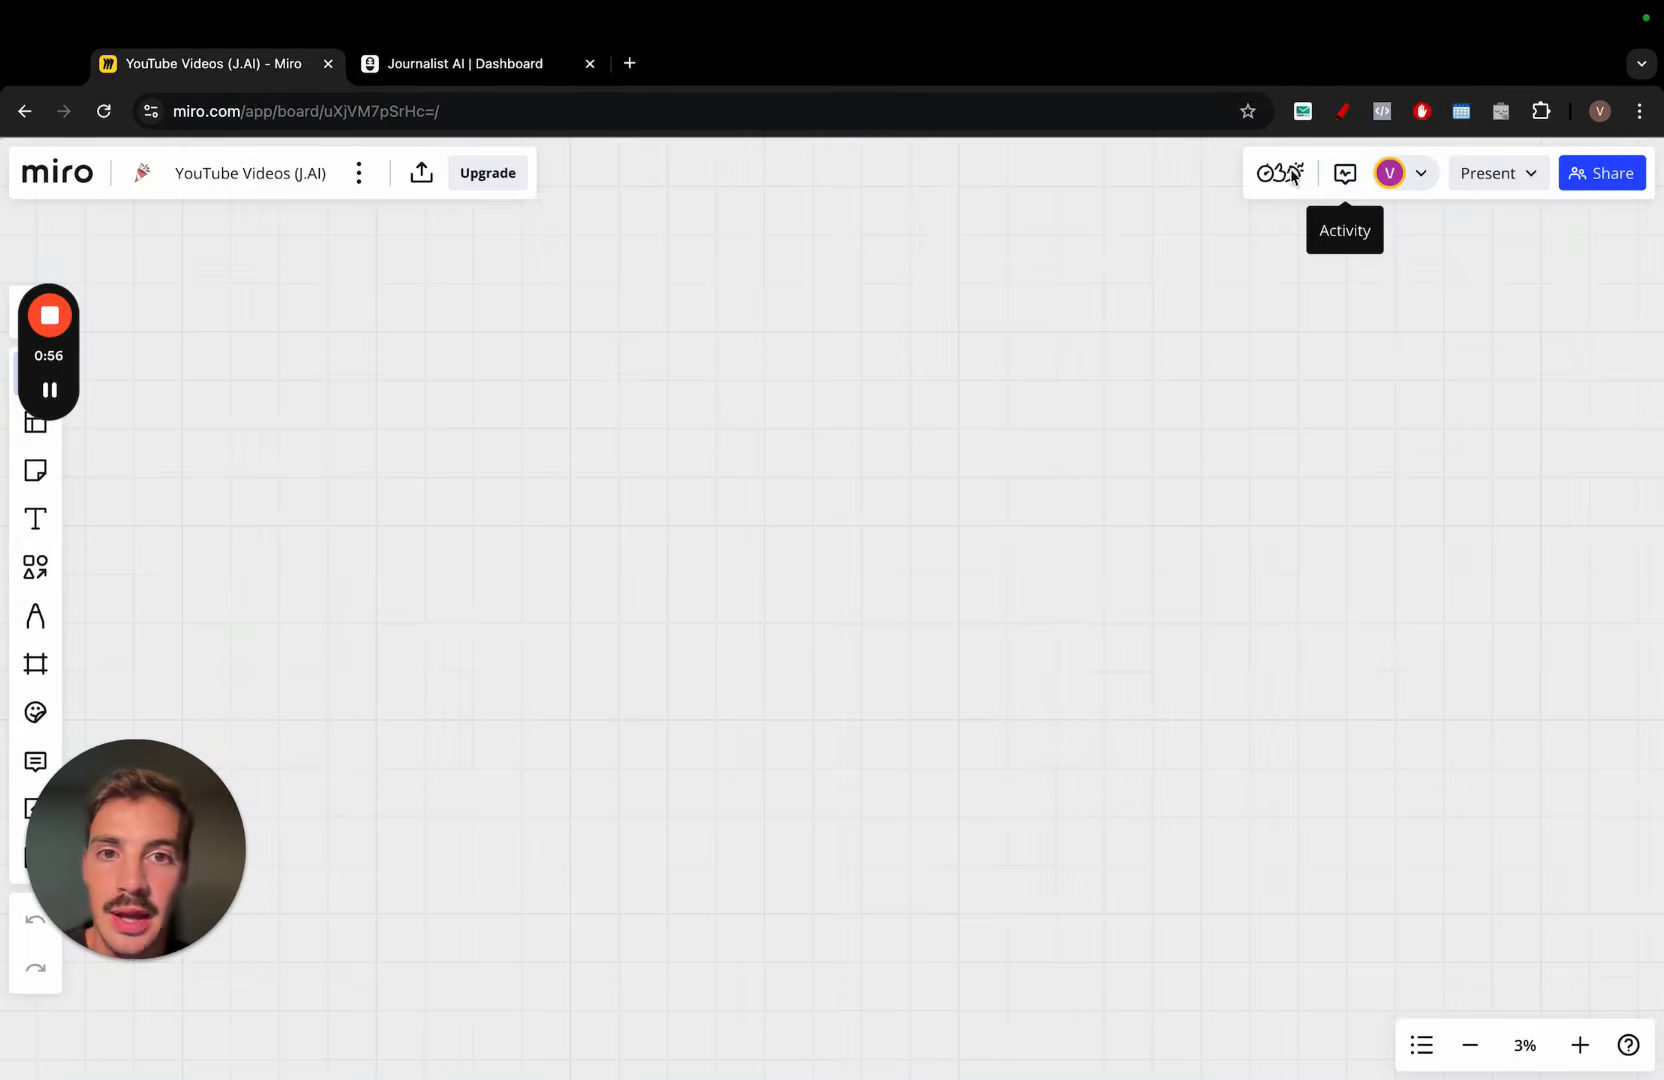
{"action": "left_click", "coordinate": [1342, 112]}
{"action": "left_click_drag", "start_coordinate": [754, 494], "coordinate": [846, 475]}
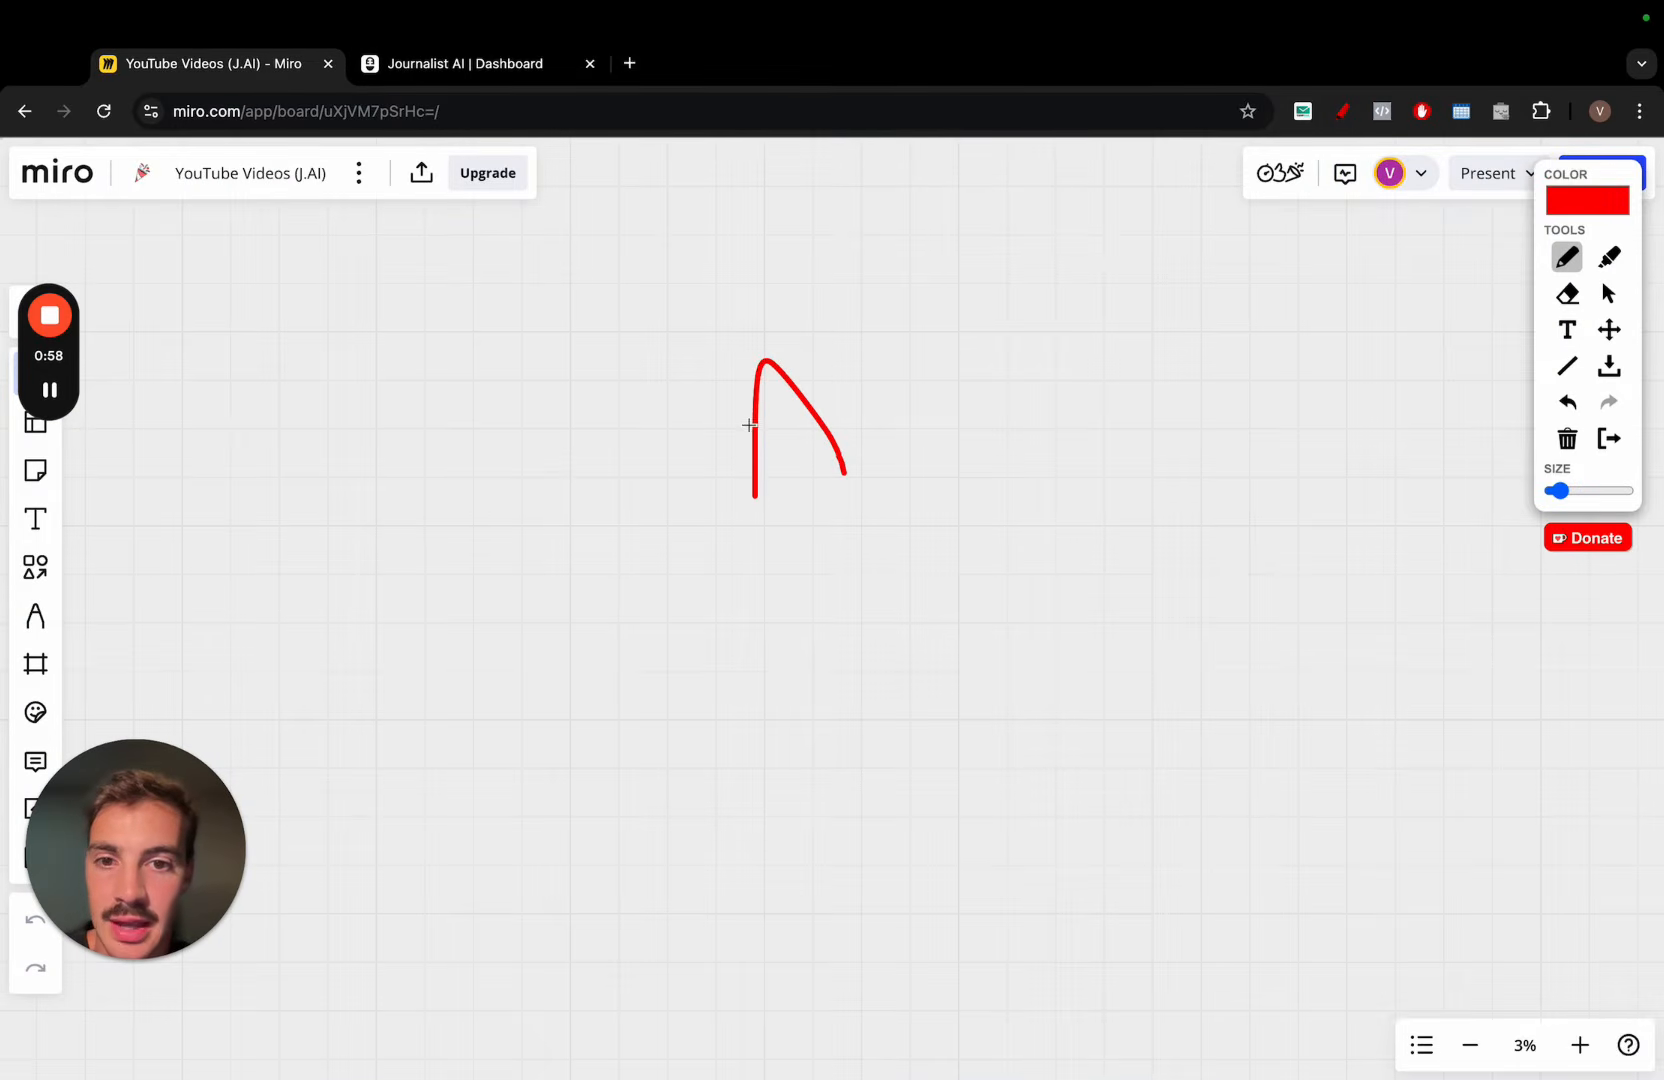
{"action": "mouse_move", "coordinate": [750, 422]}
{"action": "left_mouse_down"}
{"action": "mouse_move", "coordinate": [808, 422]}
{"action": "mouse_move", "coordinate": [893, 366]}
{"action": "mouse_move", "coordinate": [872, 443]}
{"action": "left_mouse_up"}
{"action": "left_click_drag", "start_coordinate": [865, 443], "coordinate": [1093, 413]}
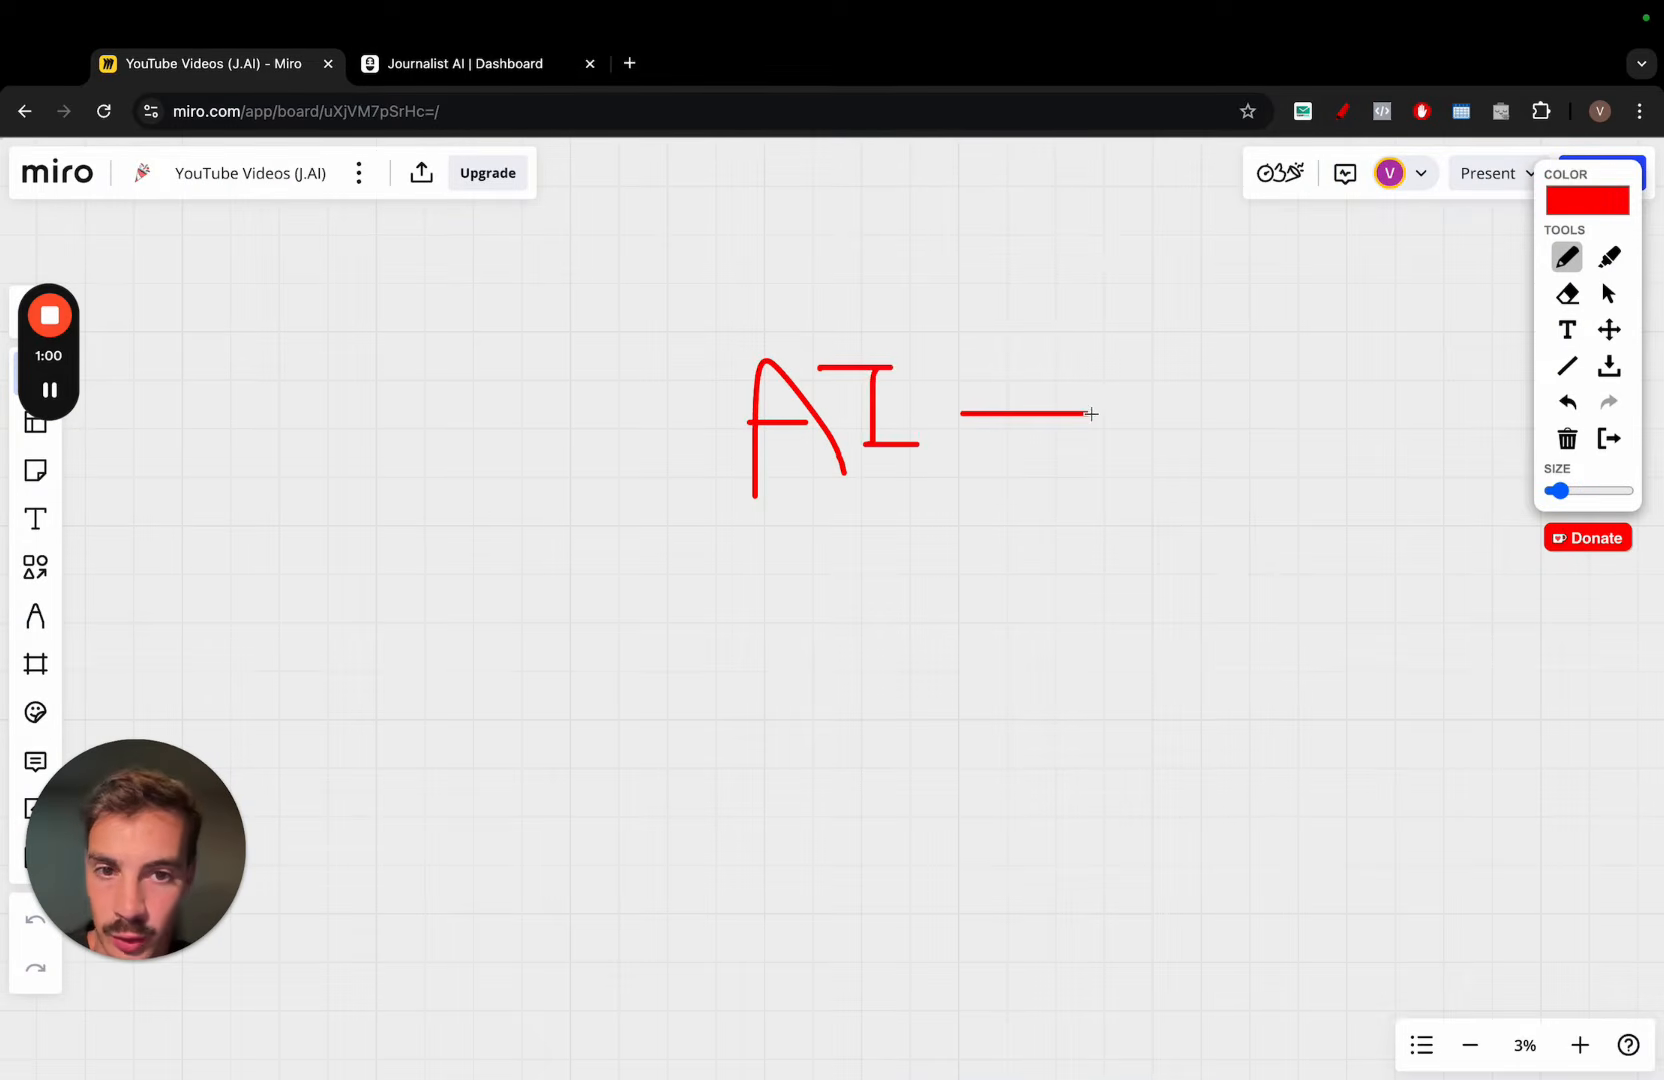
{"action": "left_click_drag", "start_coordinate": [983, 436], "coordinate": [1075, 436]}
{"action": "mouse_move", "coordinate": [1151, 477]}
{"action": "left_mouse_down"}
{"action": "mouse_move", "coordinate": [1255, 297]}
{"action": "mouse_move", "coordinate": [1289, 271]}
{"action": "mouse_move", "coordinate": [1377, 260]}
{"action": "mouse_move", "coordinate": [1153, 481]}
{"action": "left_mouse_up"}
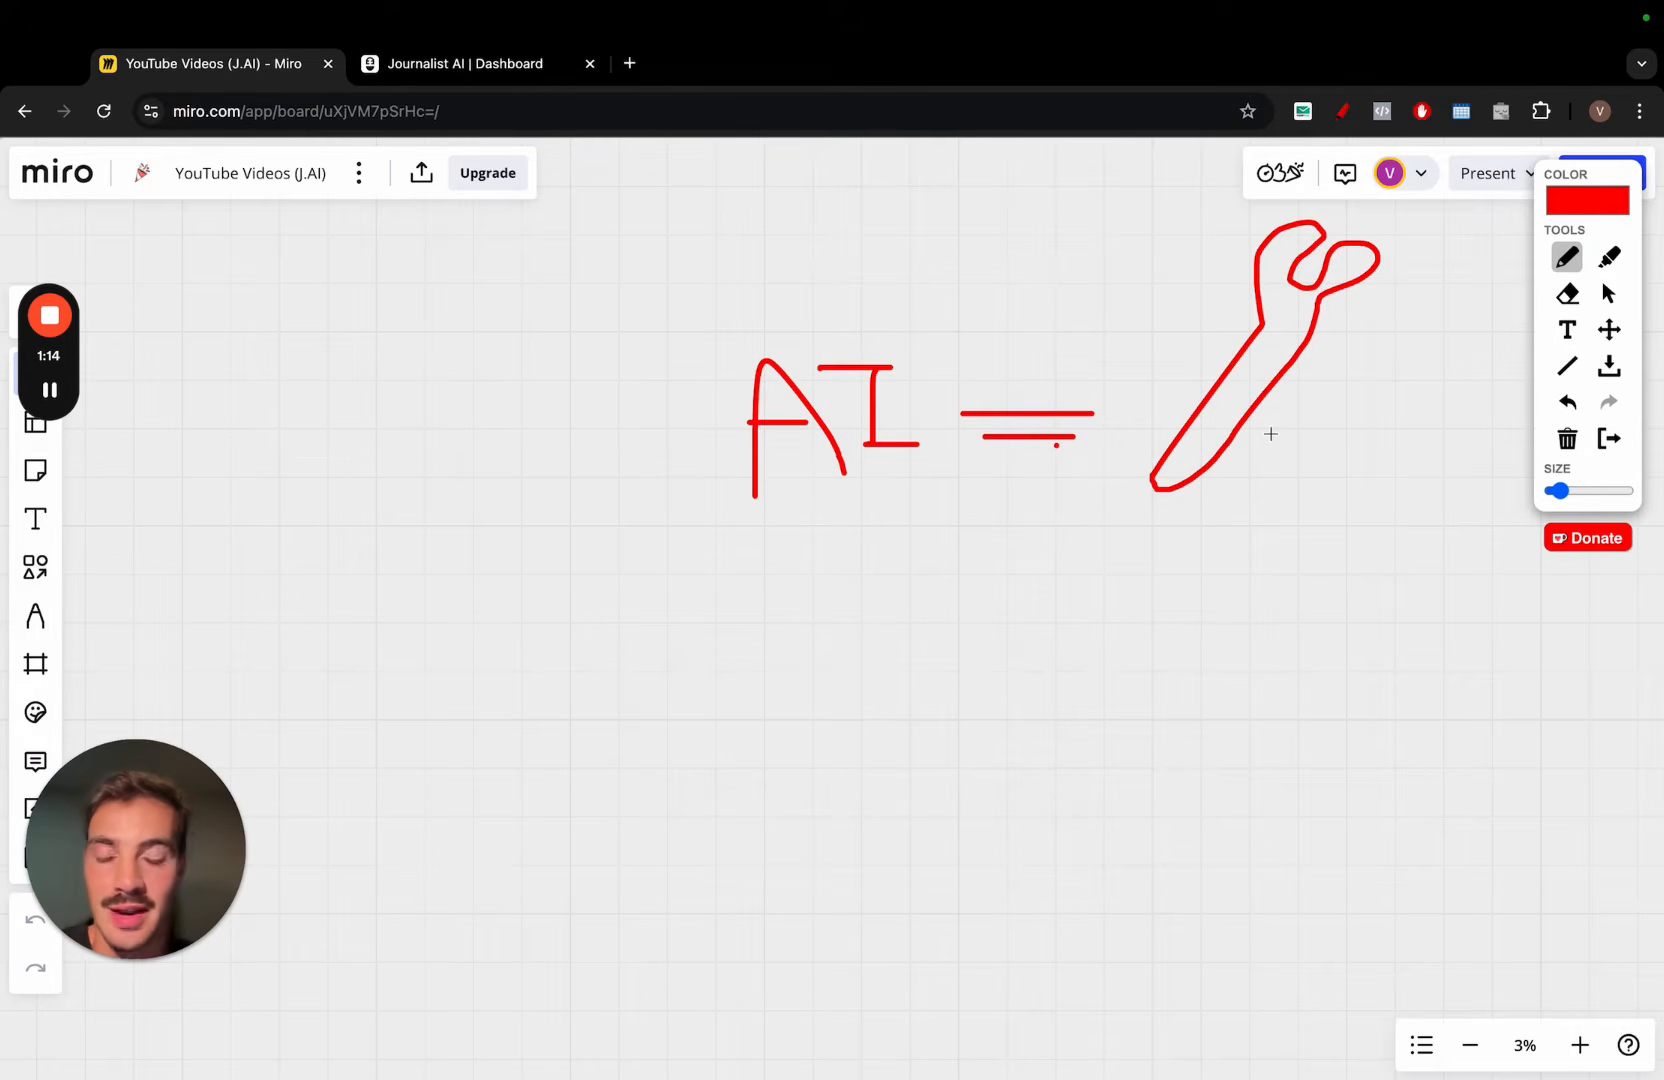
{"action": "key", "text": "p"}
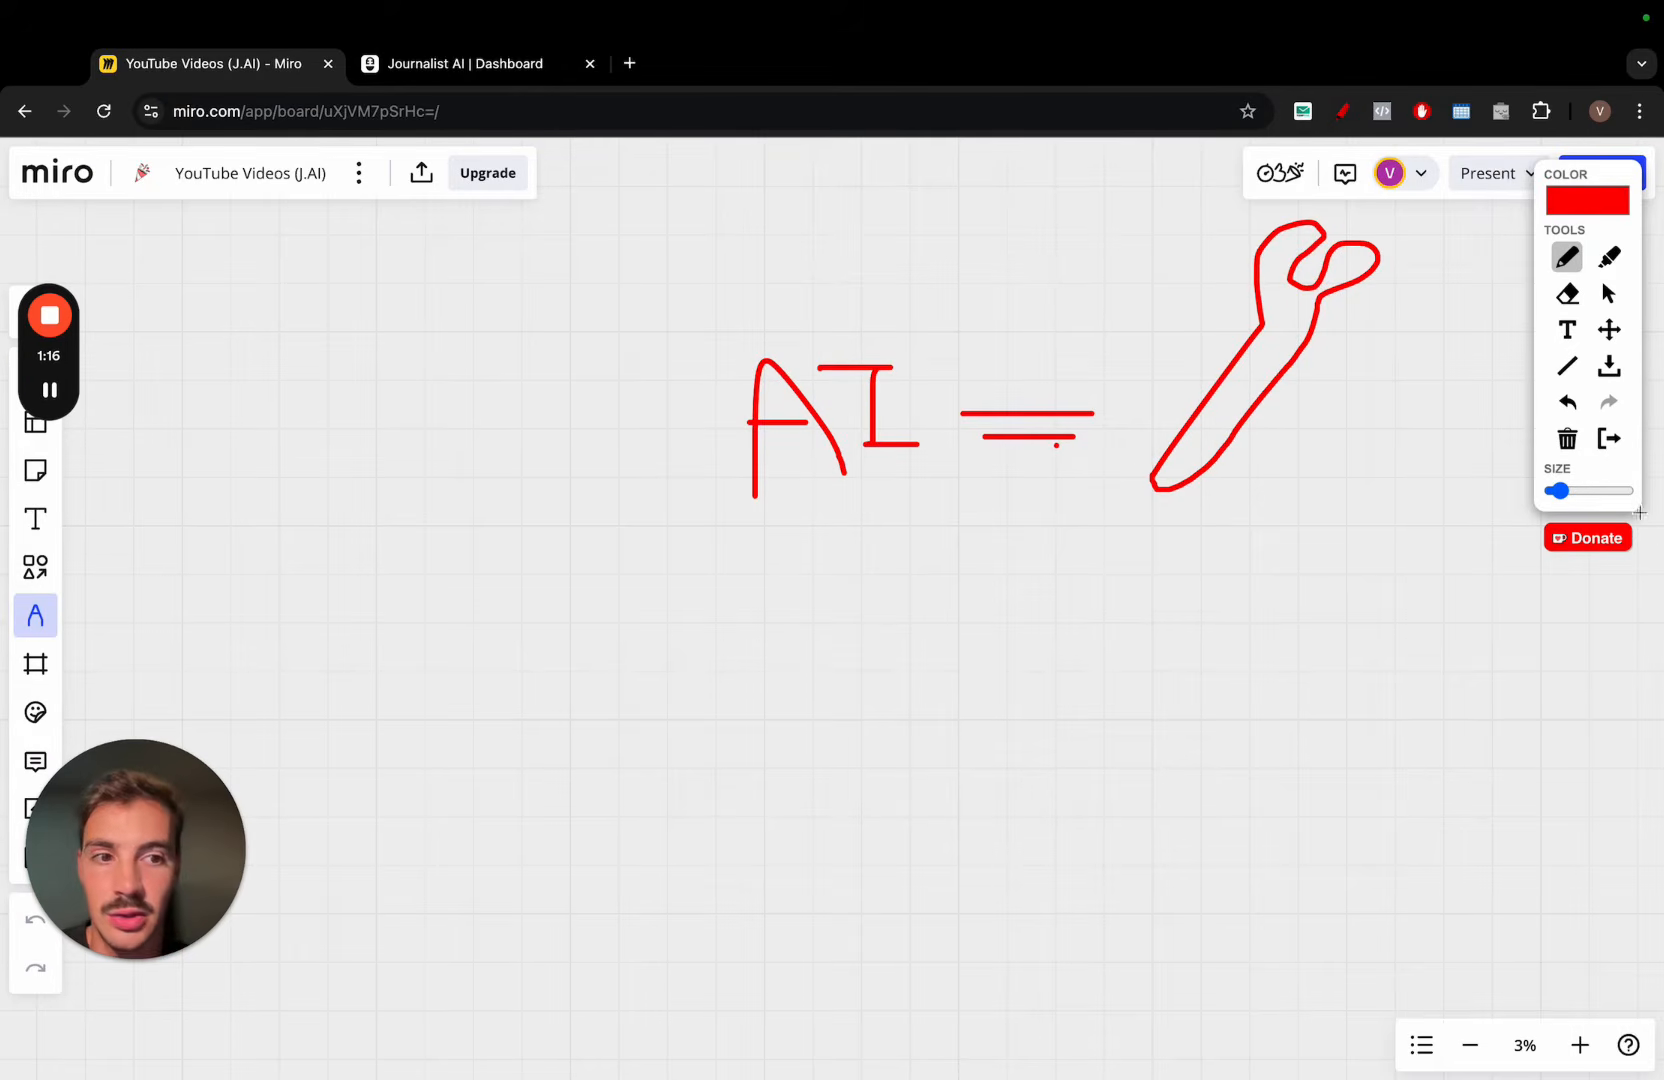
{"action": "left_click", "coordinate": [1609, 438]}
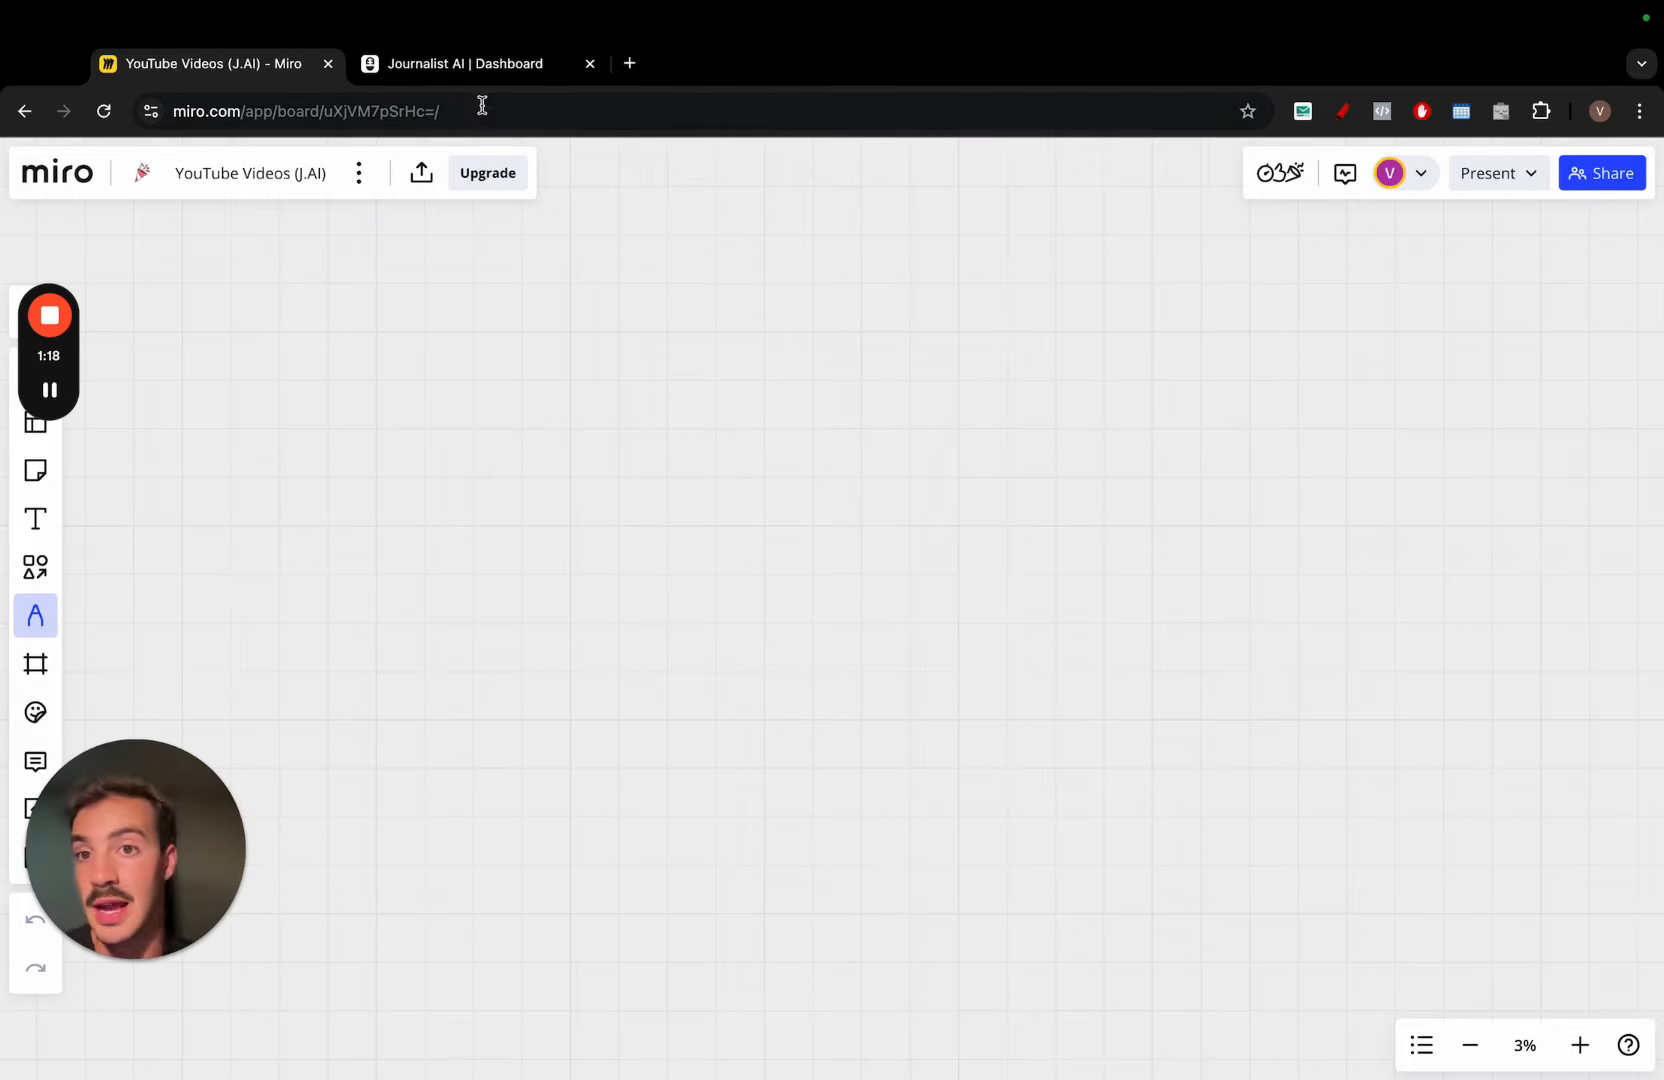
{"action": "left_click", "coordinate": [475, 68]}
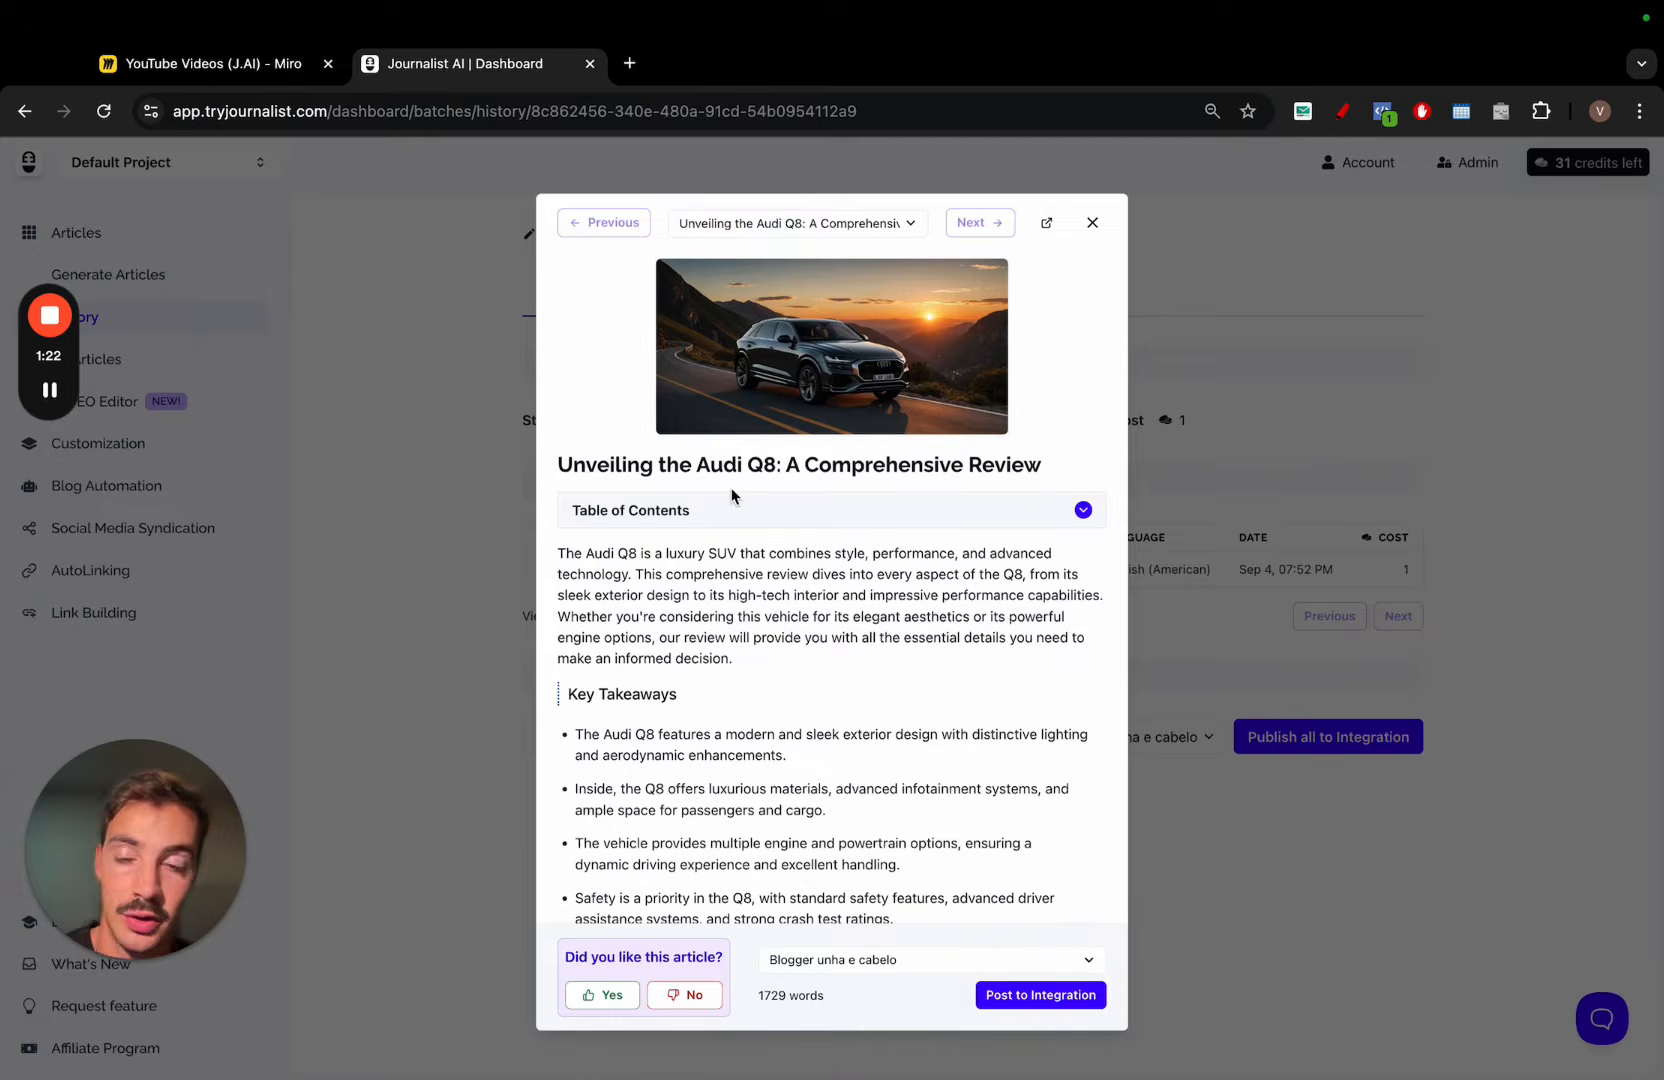
{"action": "left_click", "coordinate": [295, 70]}
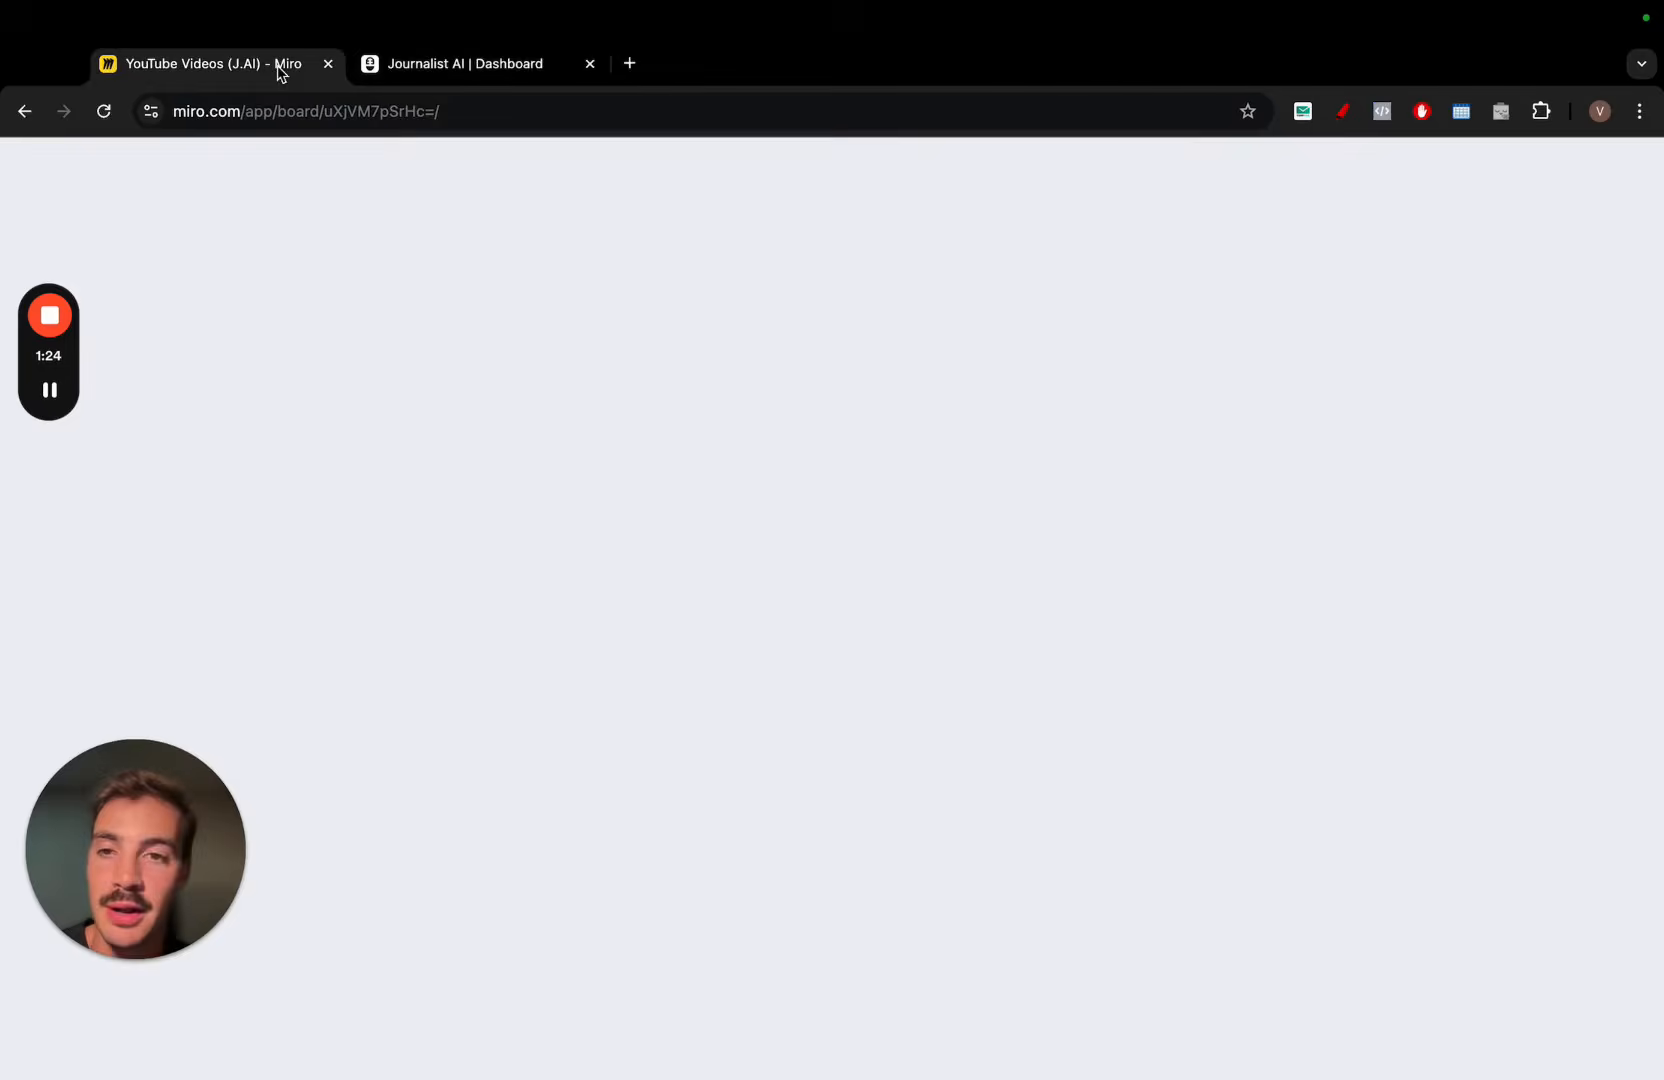
{"action": "left_click", "coordinate": [422, 68]}
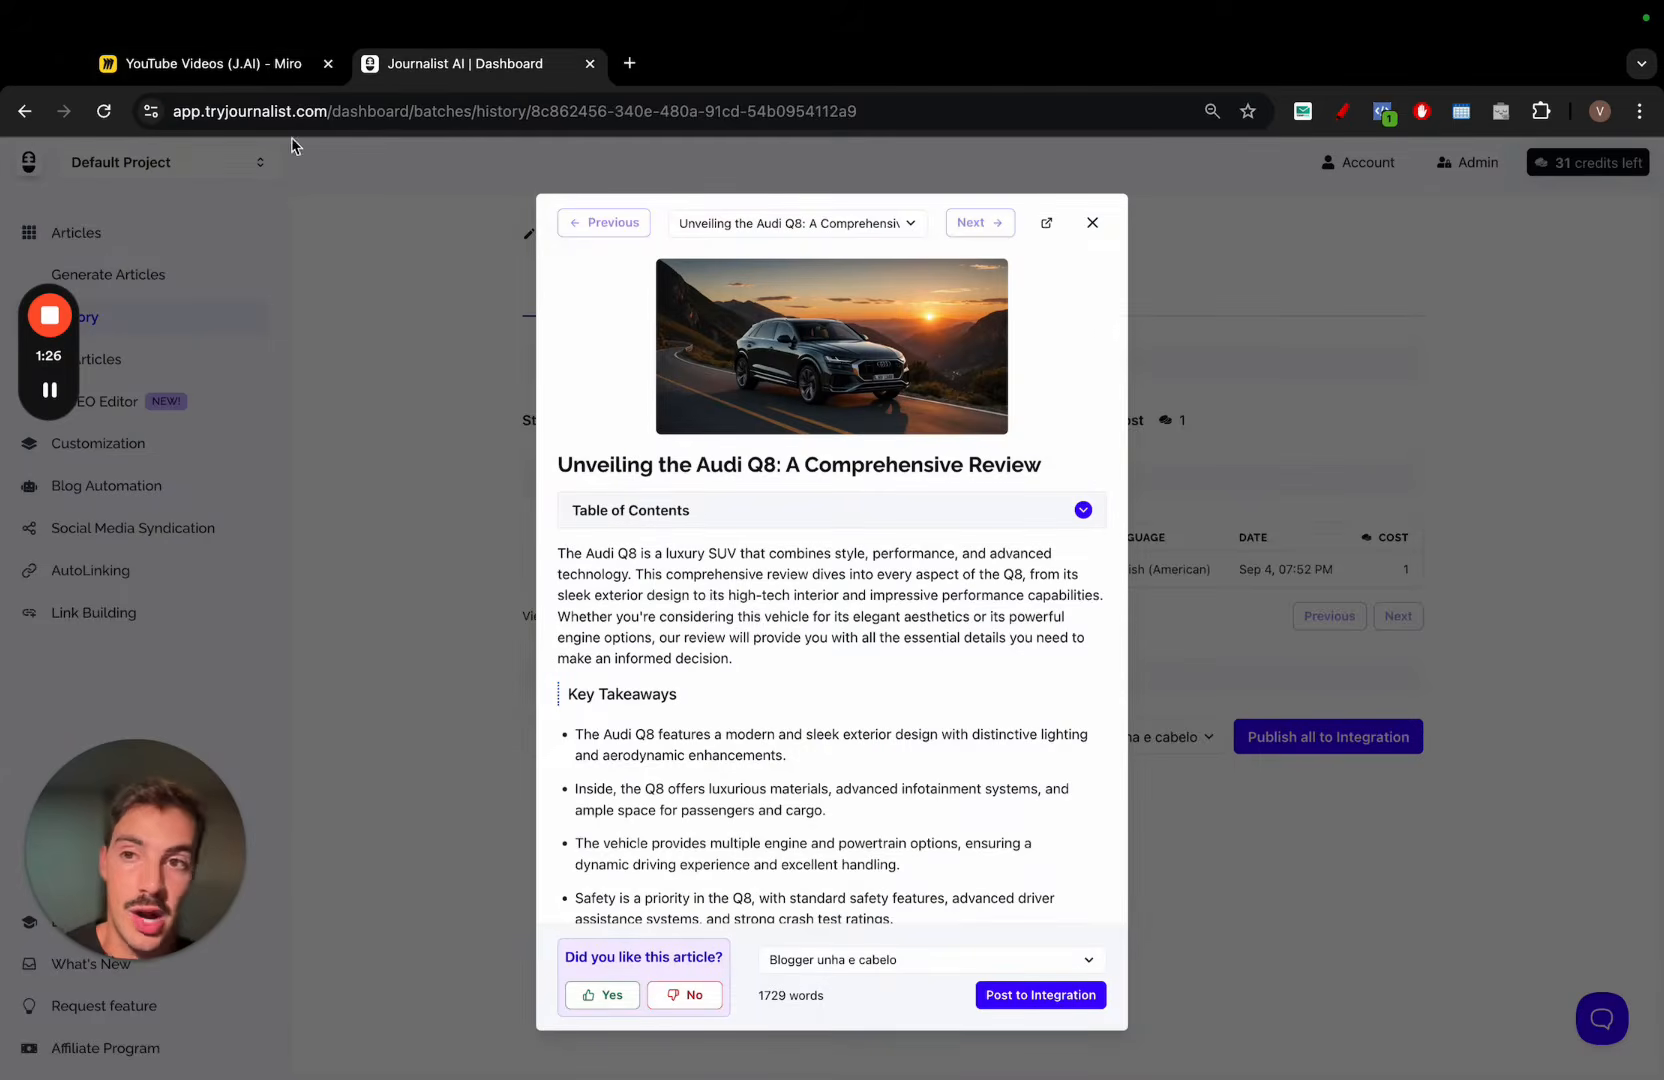
Return to the Miro board, undo the trial pen stroke, and choose the thick red pen
{"action": "left_click", "coordinate": [234, 68]}
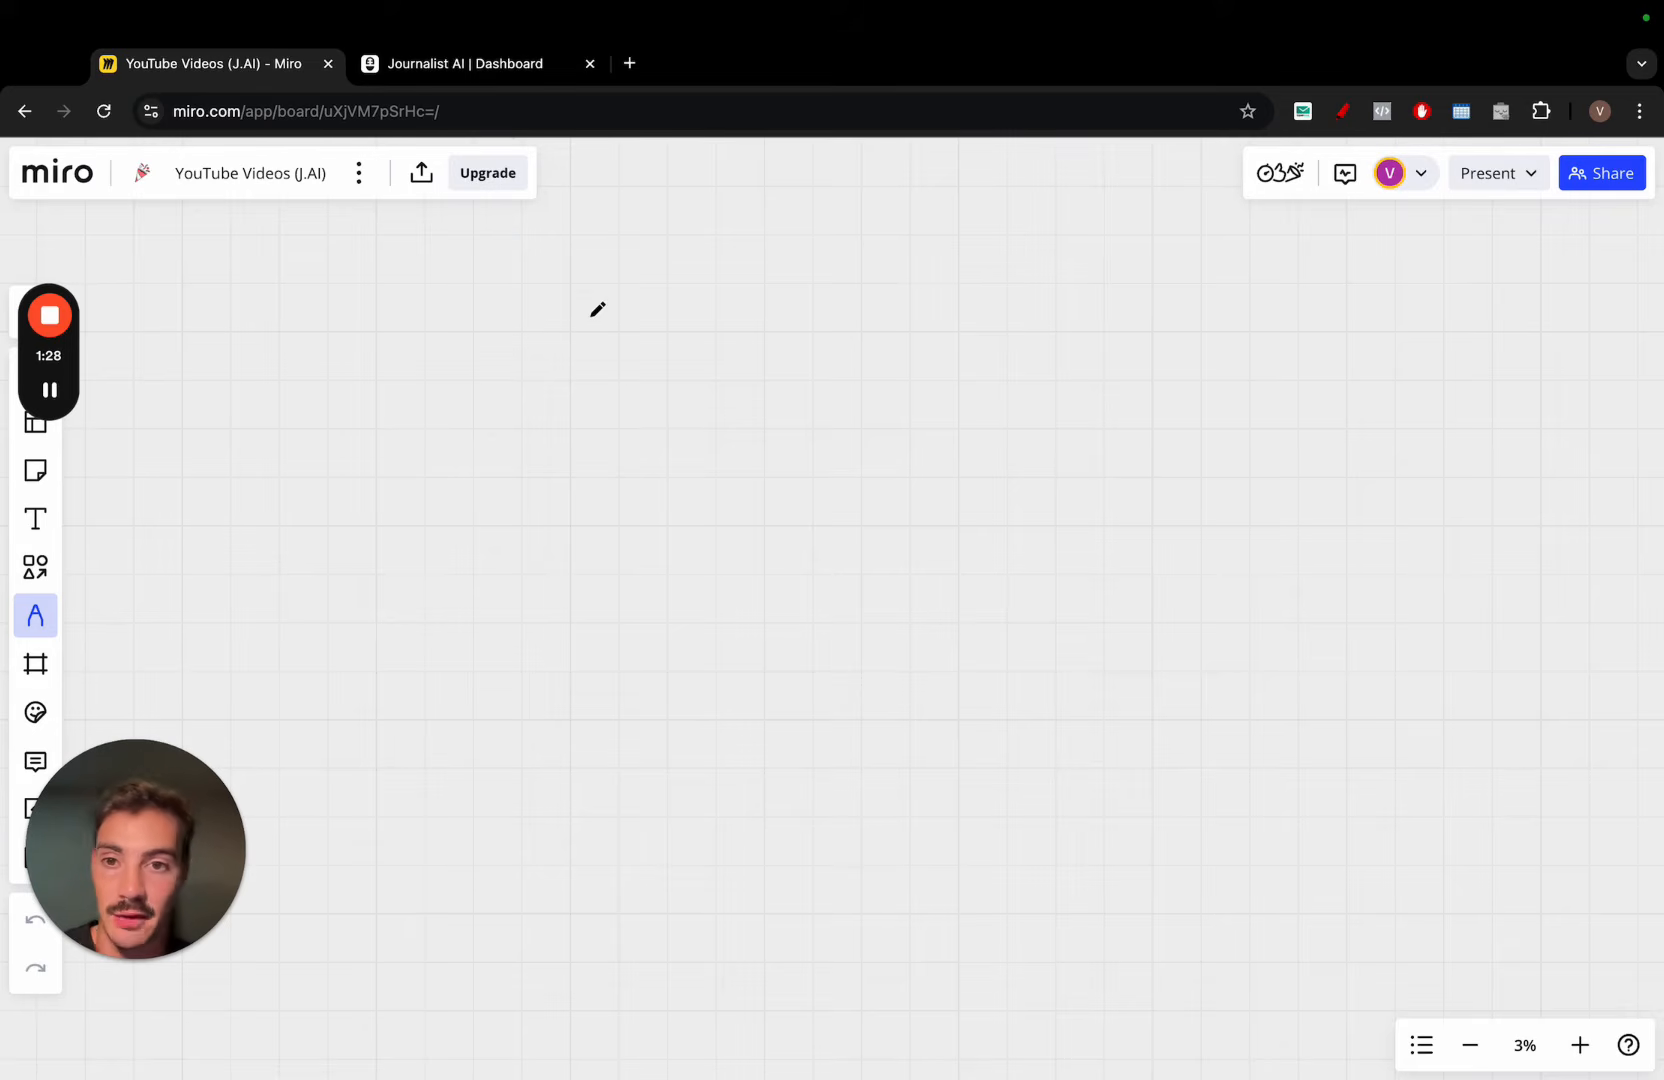
{"action": "left_click_drag", "start_coordinate": [604, 442], "coordinate": [700, 340]}
{"action": "key", "text": "ctrl+z"}
{"action": "left_click", "coordinate": [44, 638]}
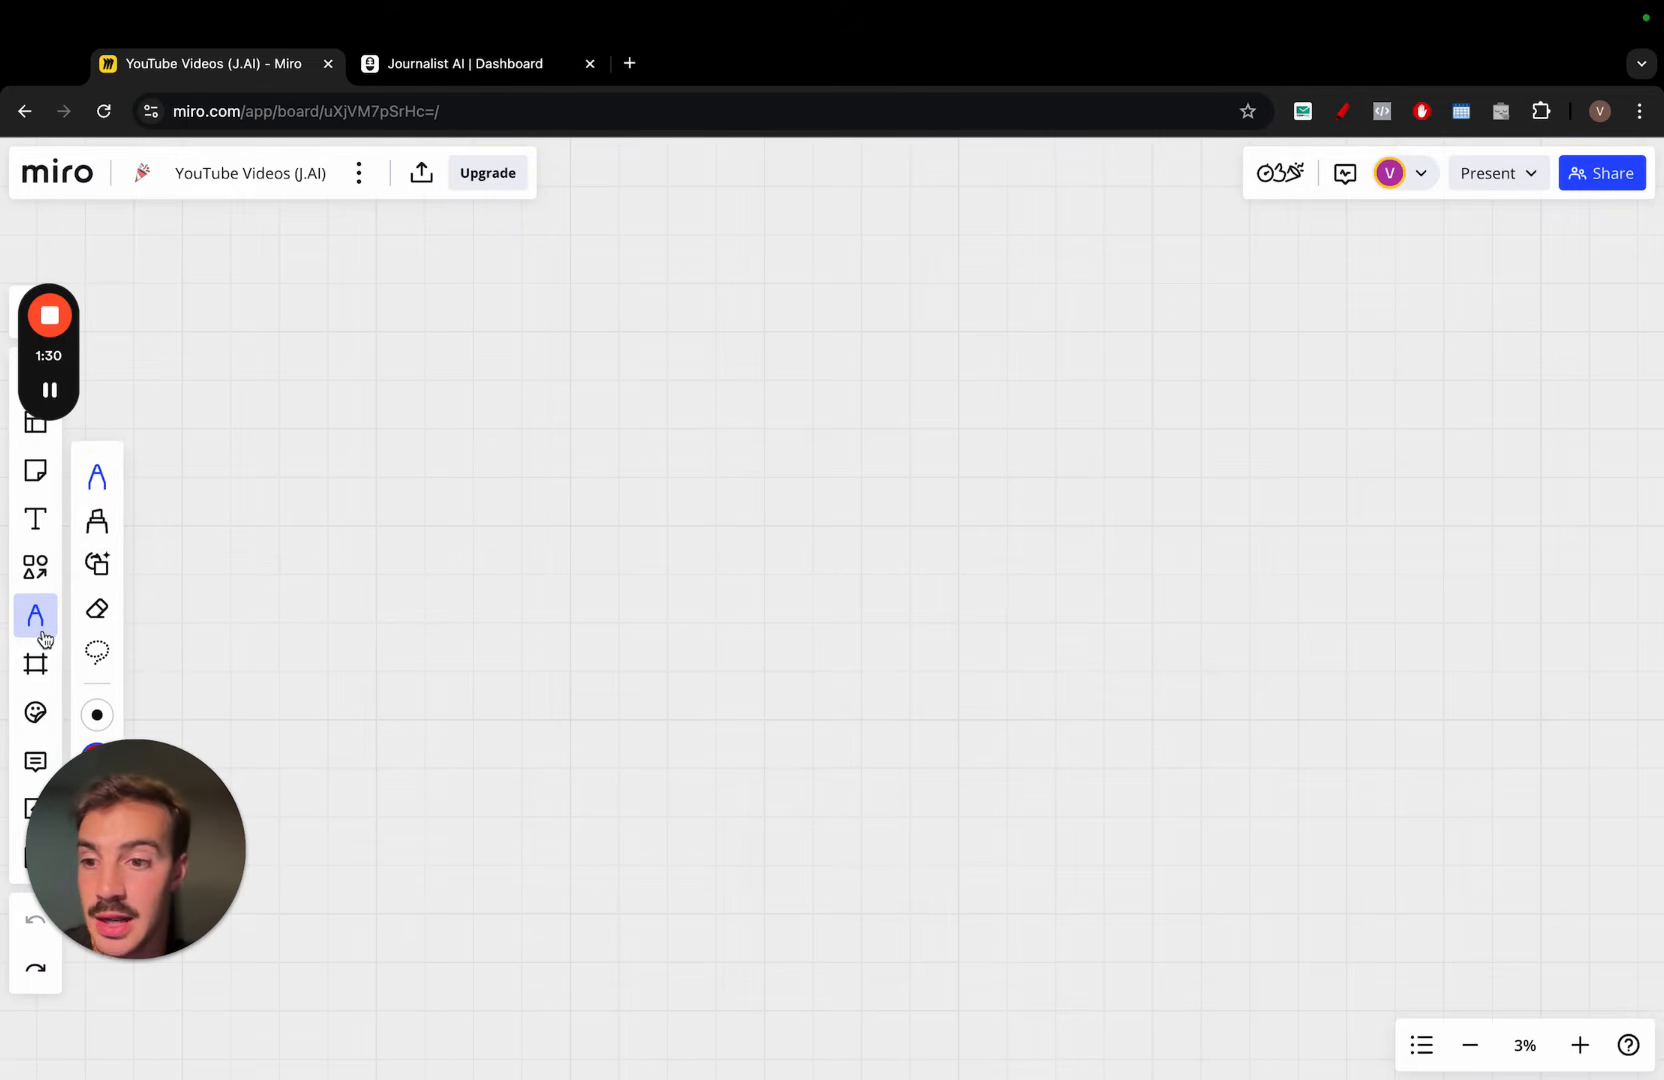
{"action": "left_click_drag", "start_coordinate": [111, 791], "coordinate": [70, 772]}
{"action": "left_click", "coordinate": [101, 763]}
{"action": "left_click", "coordinate": [101, 763]}
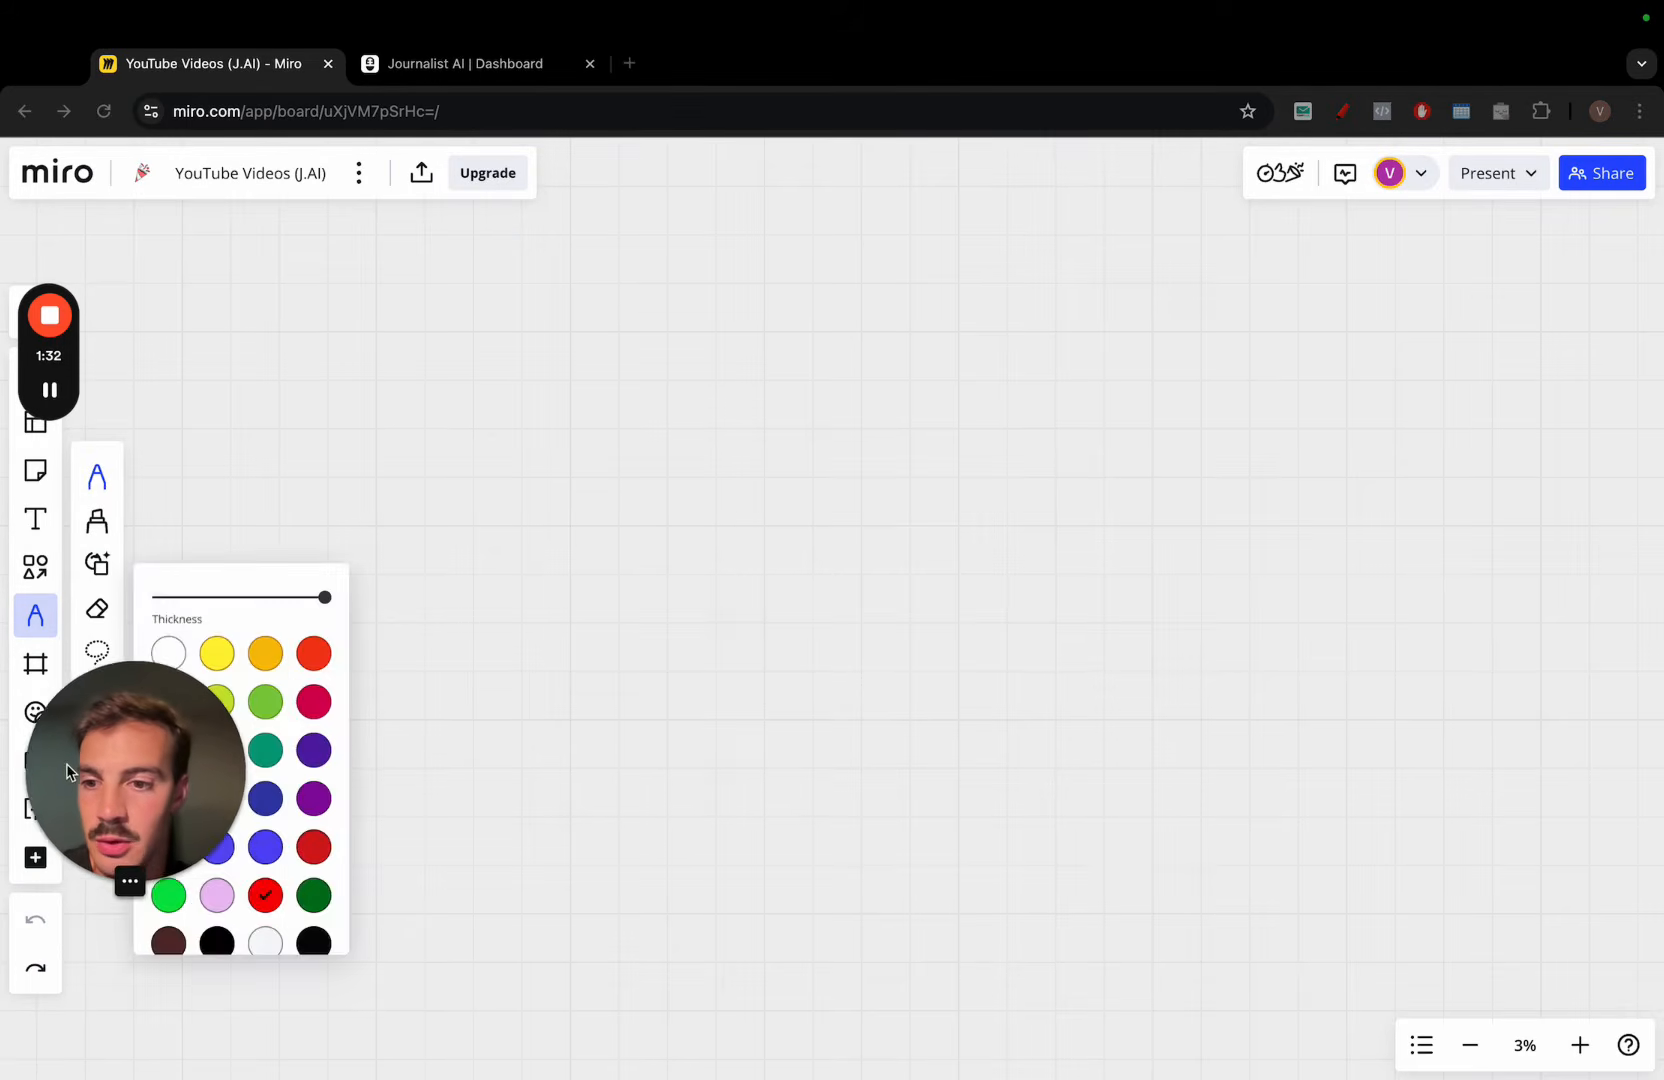
Draw a two-column T-chart in red on the empty board and head its columns M and Y
{"action": "left_click_drag", "start_coordinate": [661, 305], "coordinate": [669, 342]}
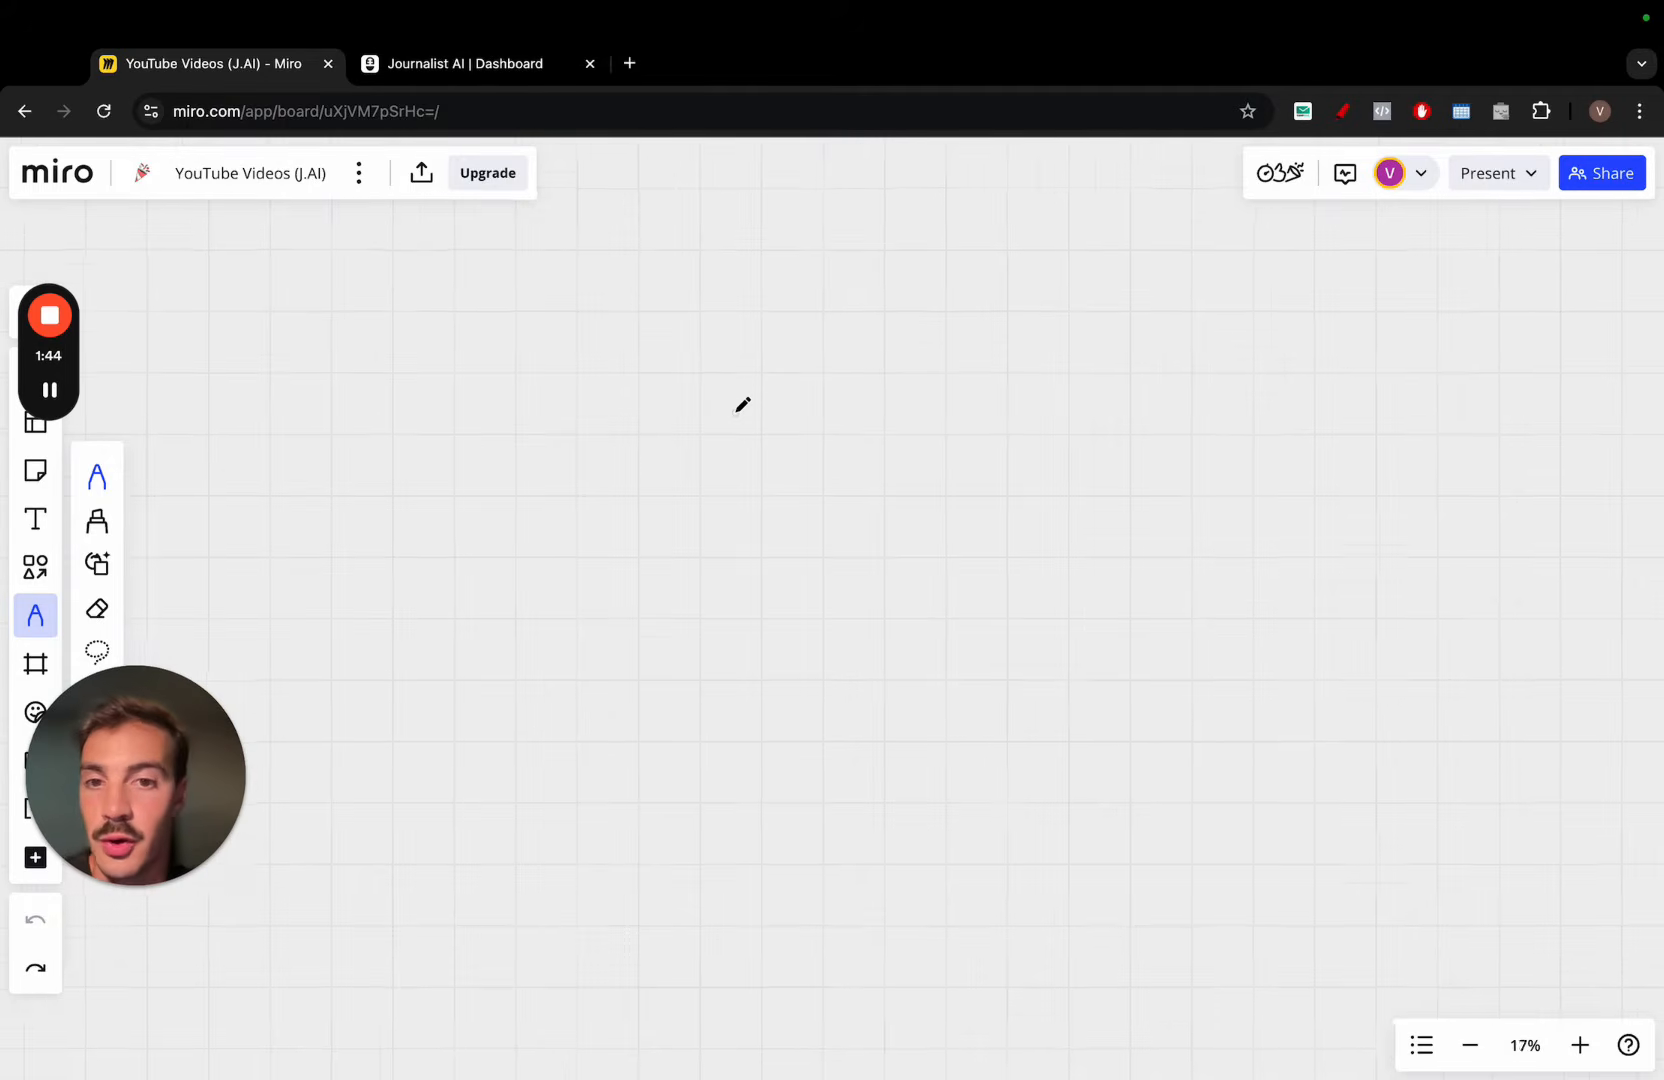
{"action": "scroll", "coordinate": [742, 405], "scroll_direction": "up", "scroll_amount": 1}
{"action": "left_click_drag", "start_coordinate": [857, 269], "coordinate": [856, 927]}
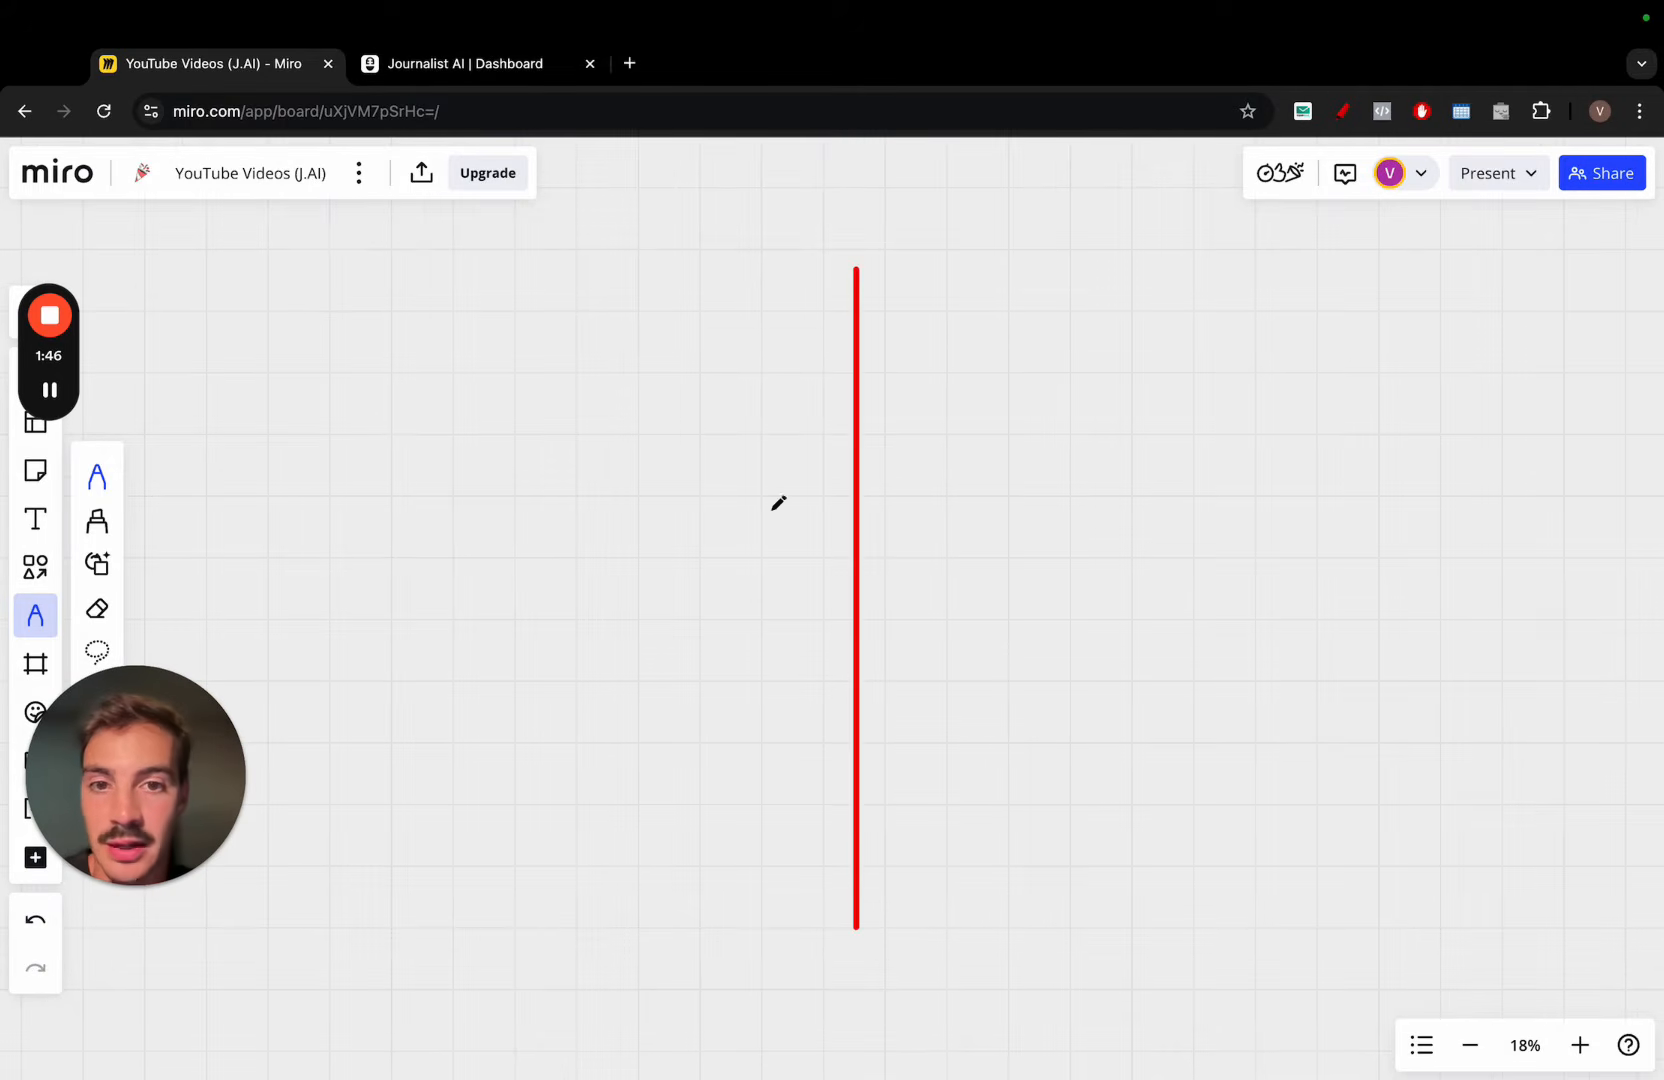
{"action": "left_click_drag", "start_coordinate": [415, 312], "coordinate": [1330, 331]}
{"action": "mouse_move", "coordinate": [632, 290]}
{"action": "left_mouse_down"}
{"action": "mouse_move", "coordinate": [643, 207]}
{"action": "mouse_move", "coordinate": [716, 263]}
{"action": "left_mouse_up"}
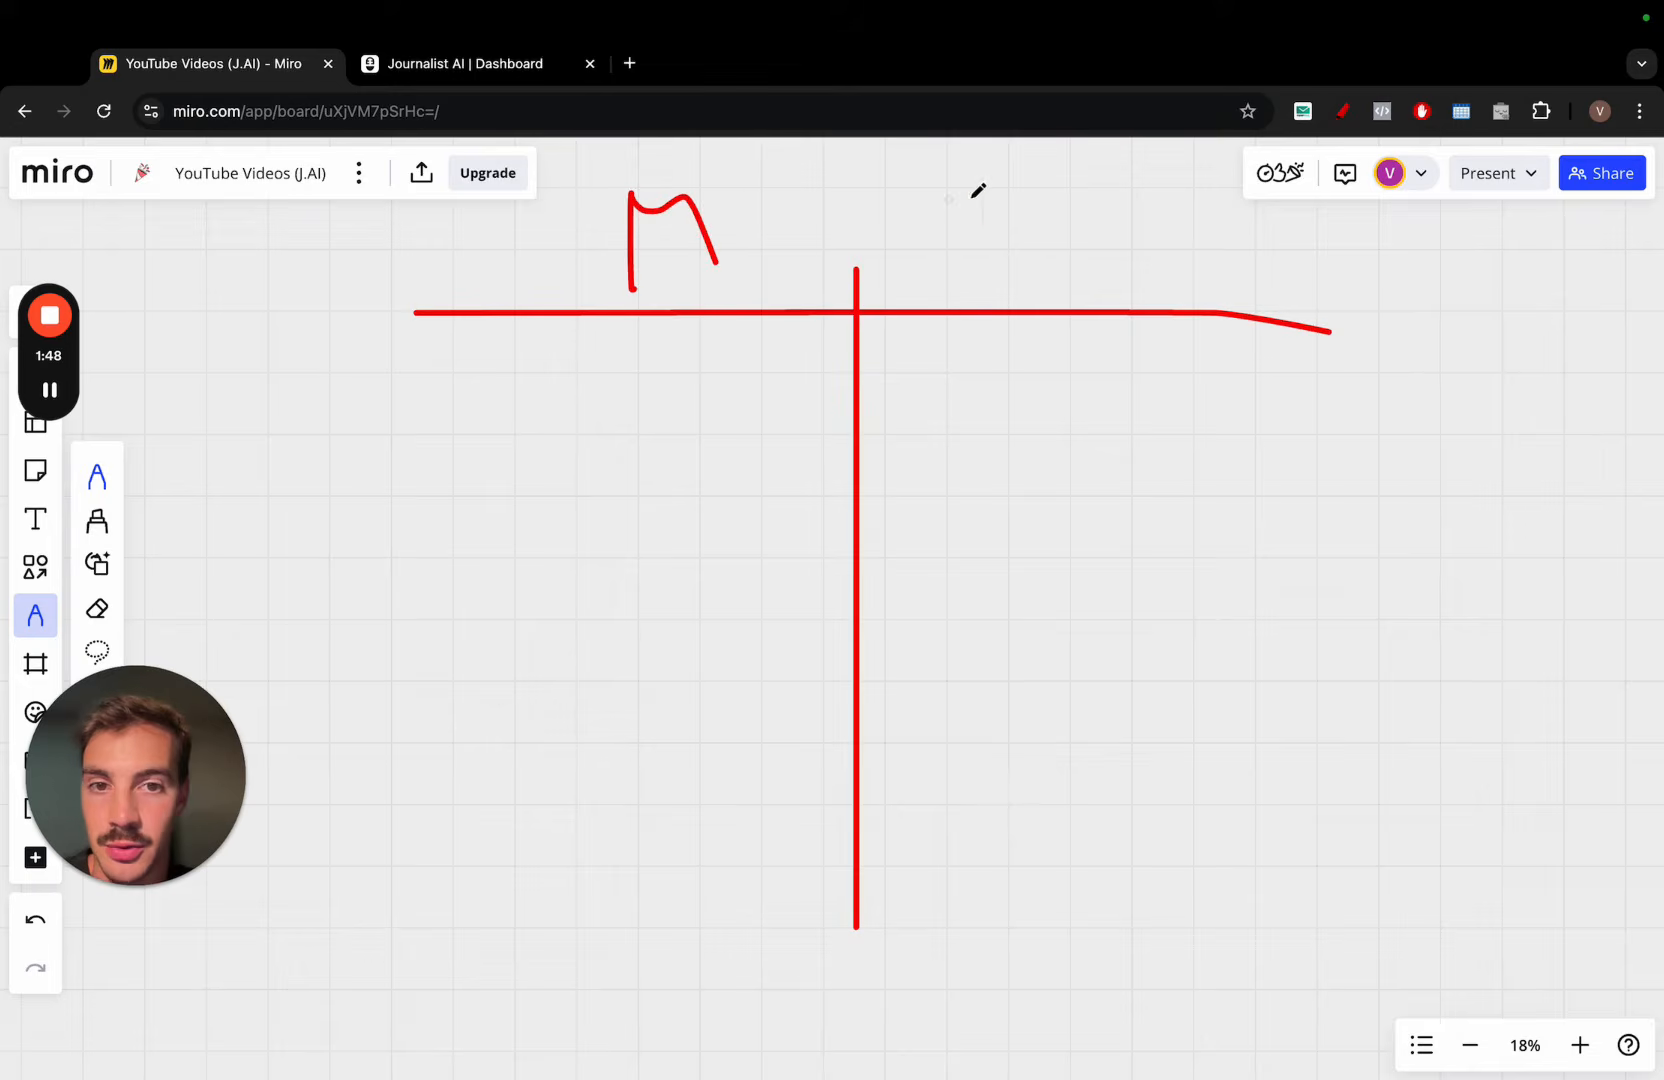
{"action": "mouse_move", "coordinate": [977, 190]}
{"action": "left_mouse_down"}
{"action": "mouse_move", "coordinate": [1050, 200]}
{"action": "mouse_move", "coordinate": [978, 302]}
{"action": "left_mouse_up"}
Draw a simple table at the top of both the M and Y columns, and a wrench beside the chart
{"action": "left_click_drag", "start_coordinate": [452, 396], "coordinate": [696, 394]}
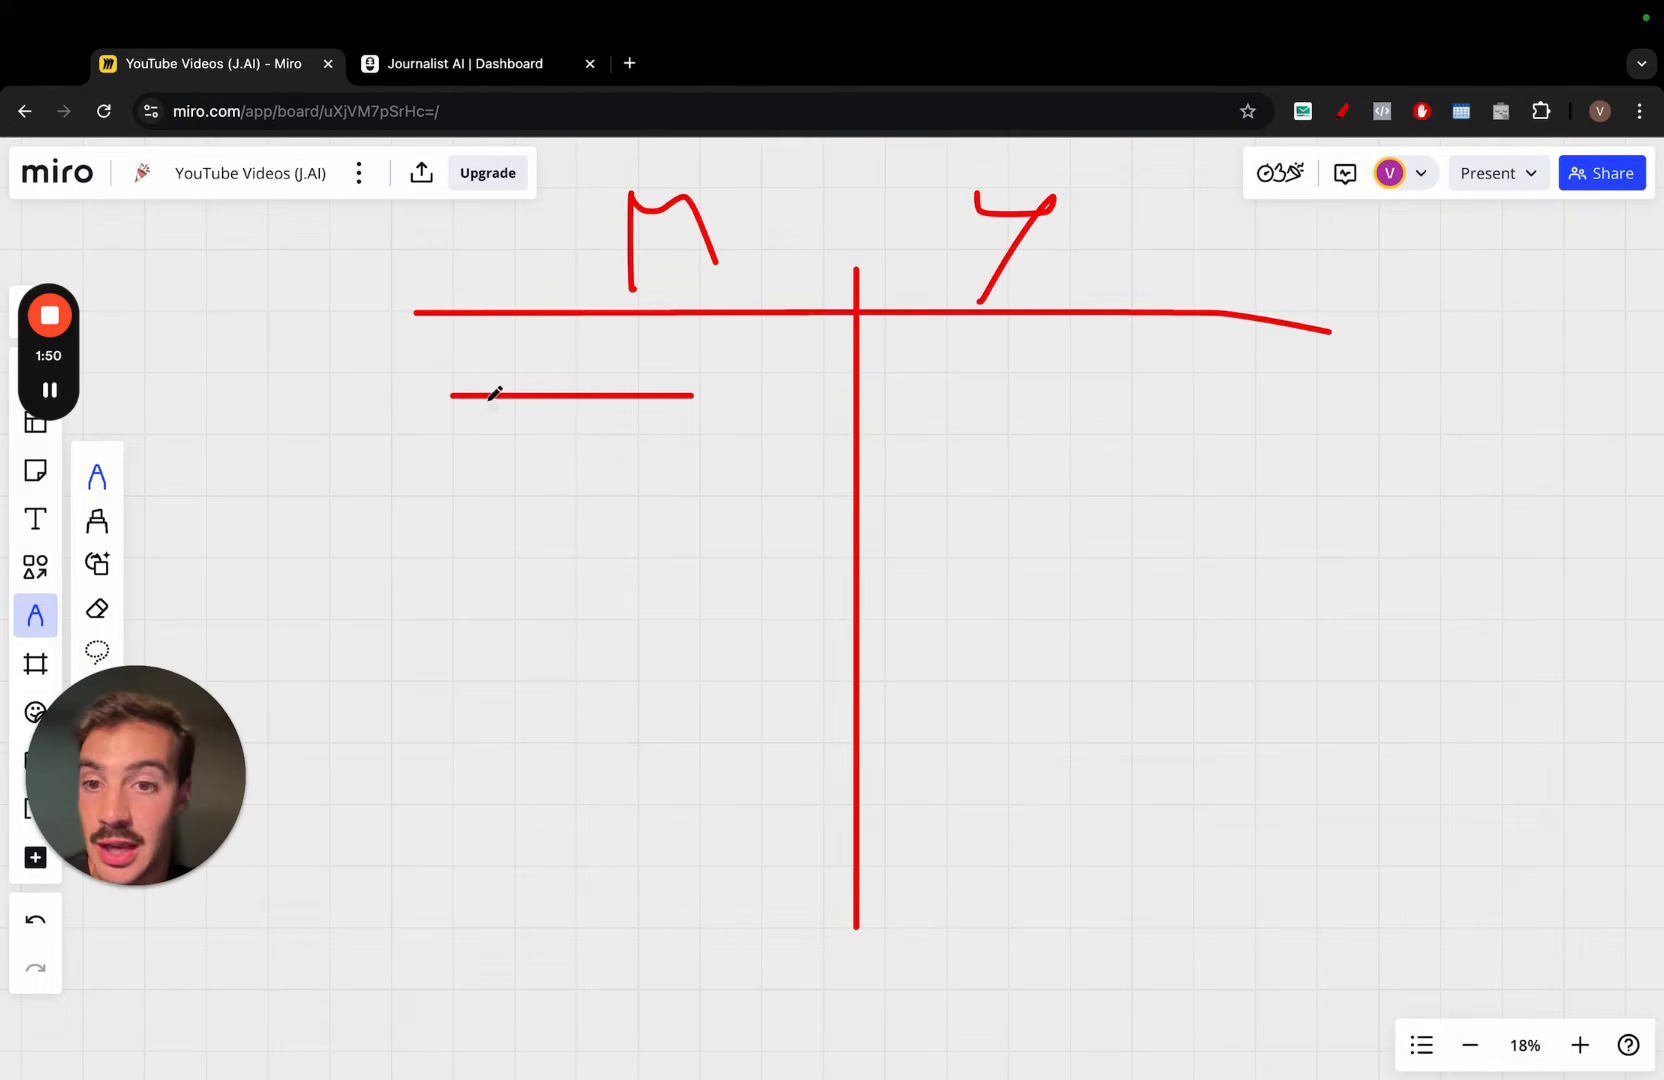
{"action": "left_click_drag", "start_coordinate": [482, 397], "coordinate": [482, 490]}
{"action": "left_click_drag", "start_coordinate": [657, 397], "coordinate": [656, 461]}
{"action": "mouse_move", "coordinate": [938, 376]}
{"action": "left_mouse_down"}
{"action": "mouse_move", "coordinate": [1192, 375]}
{"action": "mouse_move", "coordinate": [1158, 445]}
{"action": "left_mouse_up"}
{"action": "left_click_drag", "start_coordinate": [989, 377], "coordinate": [989, 436]}
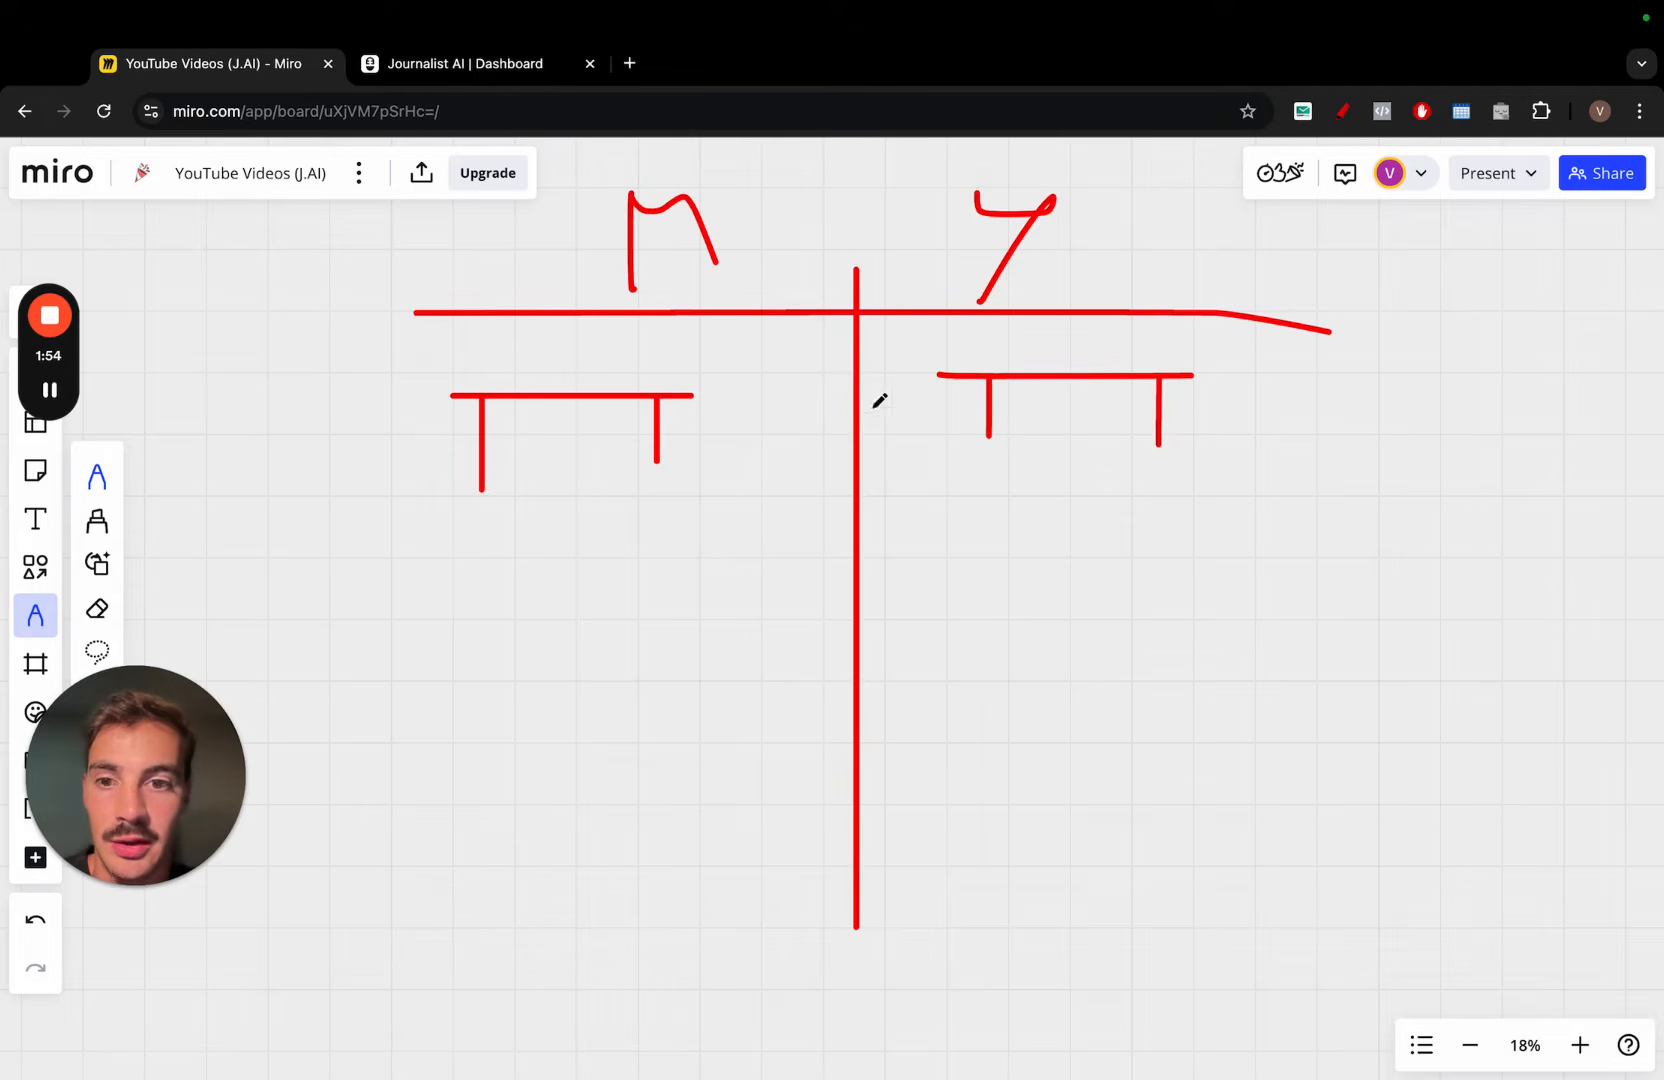
{"action": "mouse_move", "coordinate": [301, 515]}
{"action": "left_mouse_down"}
{"action": "mouse_move", "coordinate": [300, 248]}
{"action": "mouse_move", "coordinate": [312, 265]}
{"action": "mouse_move", "coordinate": [345, 248]}
{"action": "mouse_move", "coordinate": [326, 296]}
{"action": "mouse_move", "coordinate": [332, 480]}
{"action": "mouse_move", "coordinate": [305, 503]}
{"action": "left_mouse_up"}
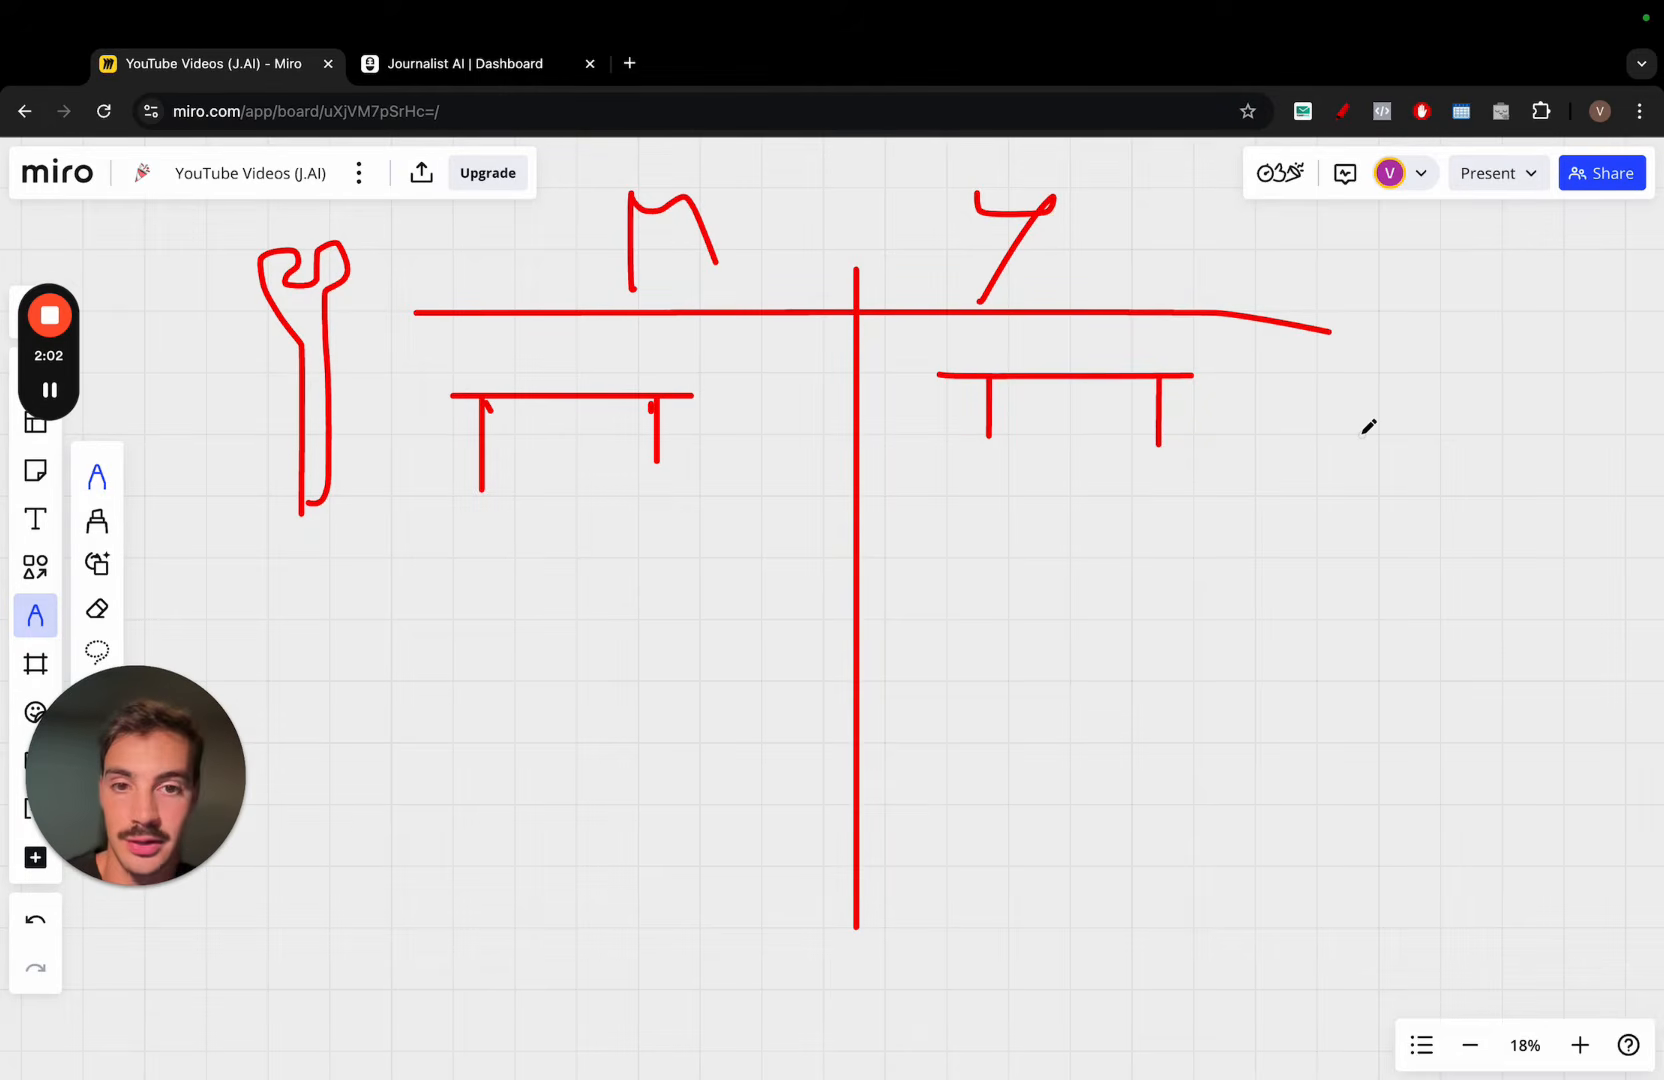
Add two more simple tables down the M column and a second one in the Y column
{"action": "mouse_move", "coordinate": [420, 564]}
{"action": "left_mouse_down"}
{"action": "mouse_move", "coordinate": [621, 564]}
{"action": "mouse_move", "coordinate": [460, 668]}
{"action": "mouse_move", "coordinate": [460, 688]}
{"action": "left_mouse_up"}
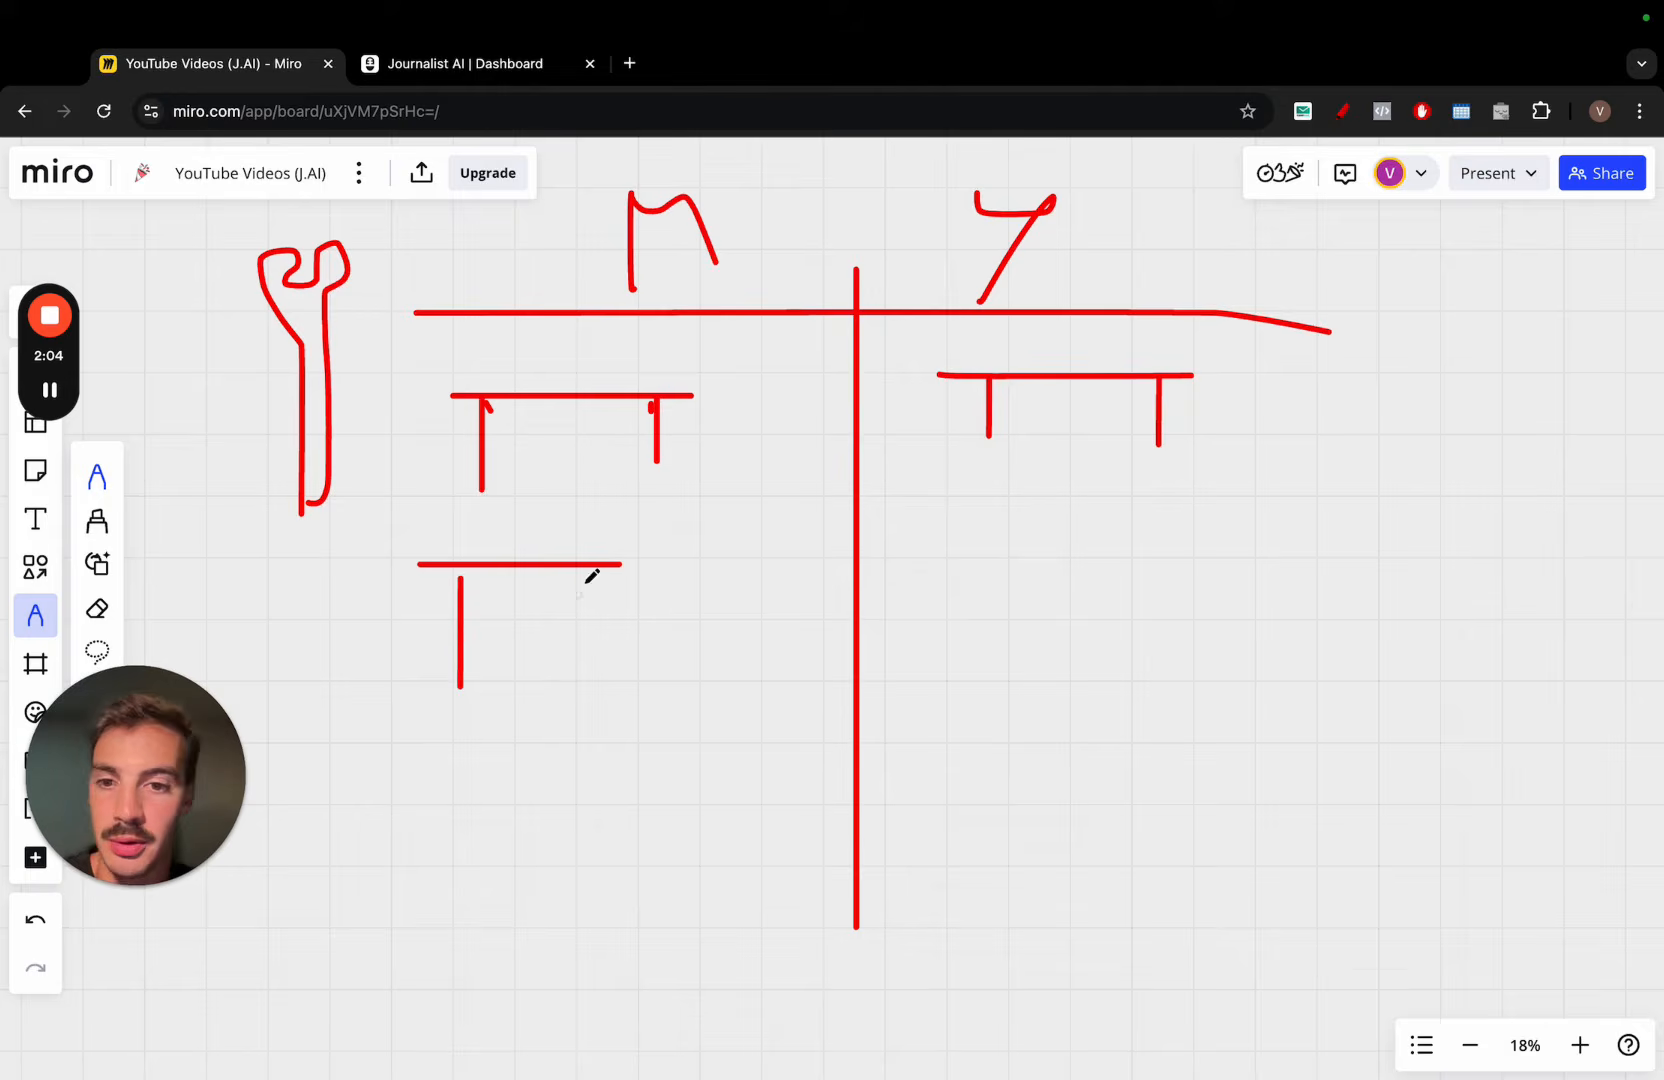
{"action": "left_click_drag", "start_coordinate": [584, 582], "coordinate": [584, 662]}
{"action": "mouse_move", "coordinate": [1041, 511]}
{"action": "left_mouse_down"}
{"action": "mouse_move", "coordinate": [1185, 511]}
{"action": "mouse_move", "coordinate": [1087, 605]}
{"action": "left_mouse_up"}
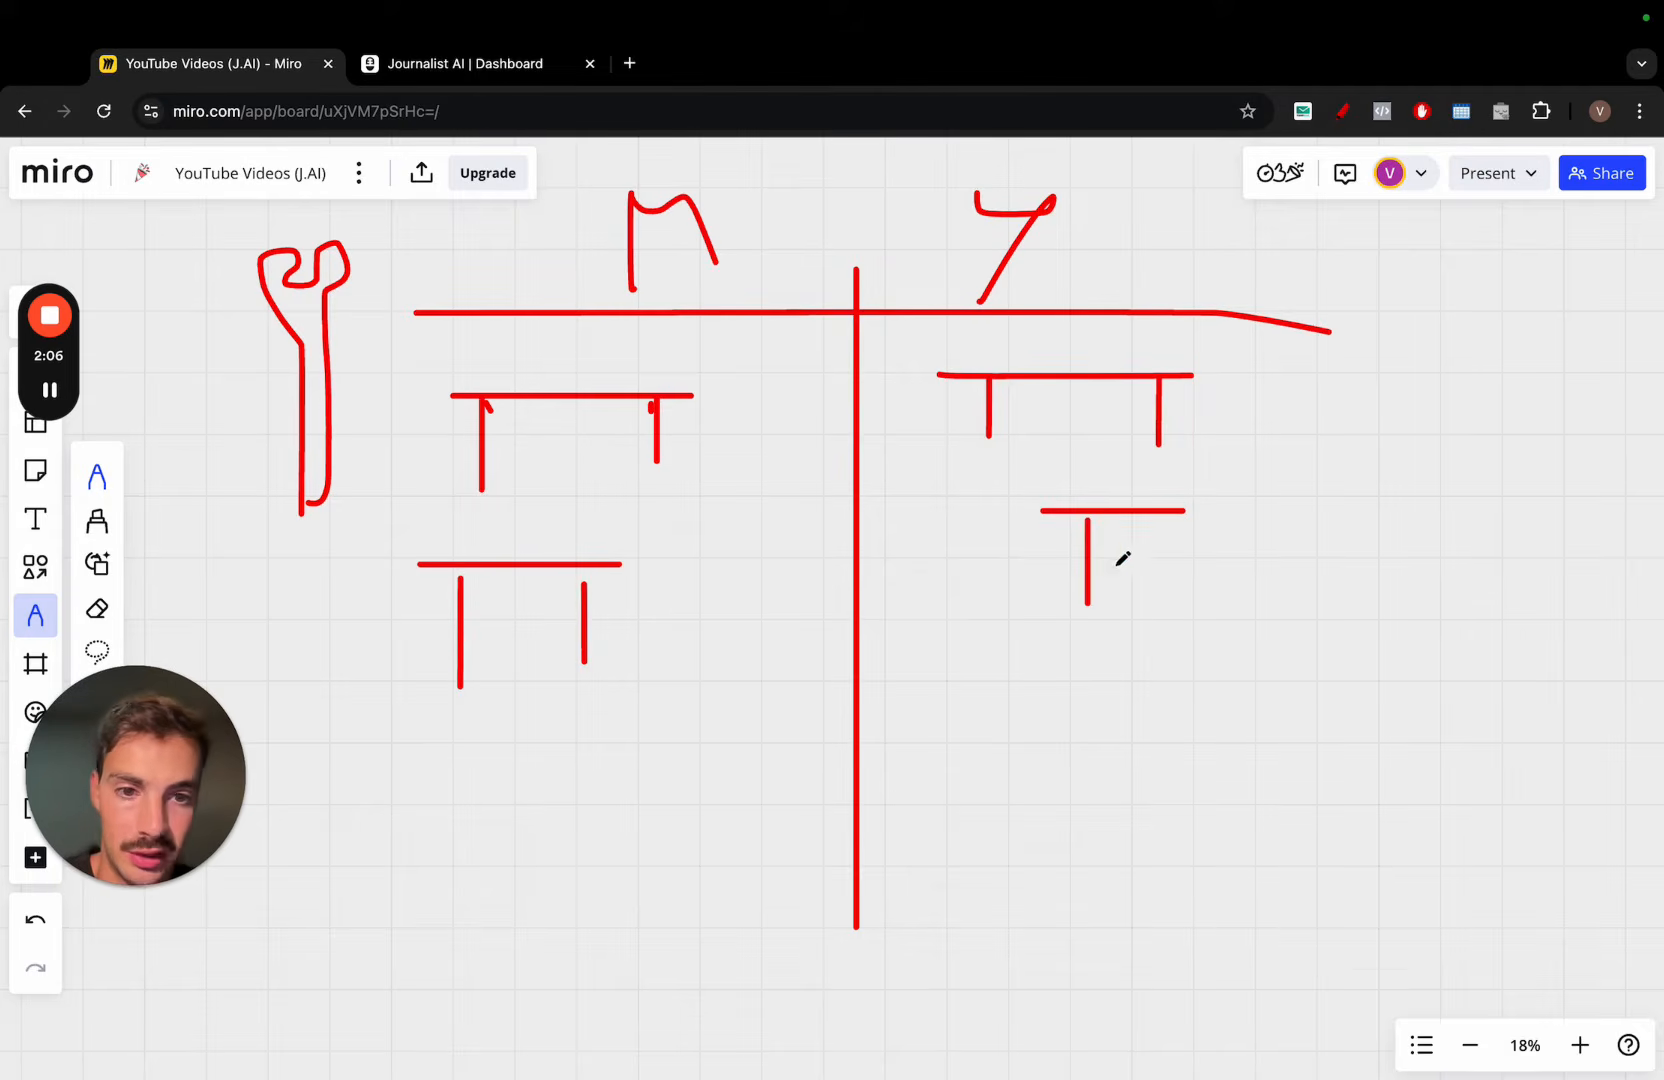
{"action": "left_click_drag", "start_coordinate": [1161, 515], "coordinate": [1161, 593]}
{"action": "mouse_move", "coordinate": [431, 748]}
{"action": "left_mouse_down"}
{"action": "mouse_move", "coordinate": [641, 748]}
{"action": "mouse_move", "coordinate": [469, 836]}
{"action": "left_mouse_up"}
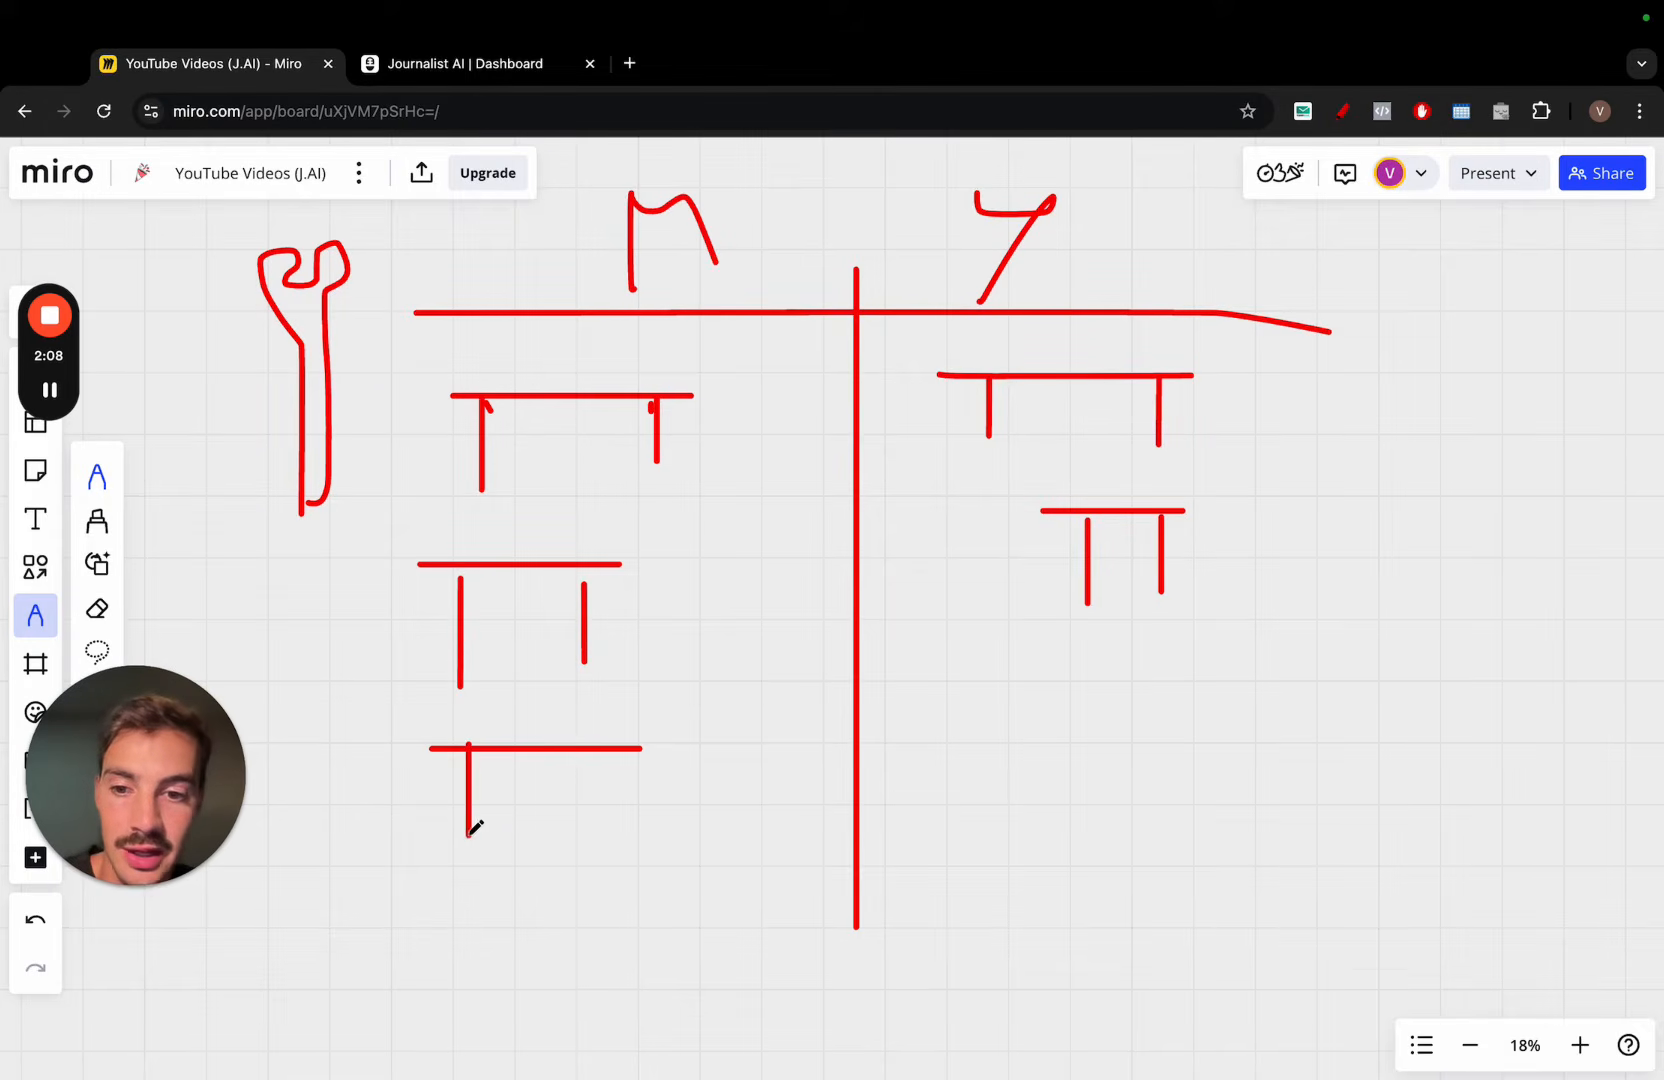
{"action": "left_click_drag", "start_coordinate": [577, 747], "coordinate": [577, 798]}
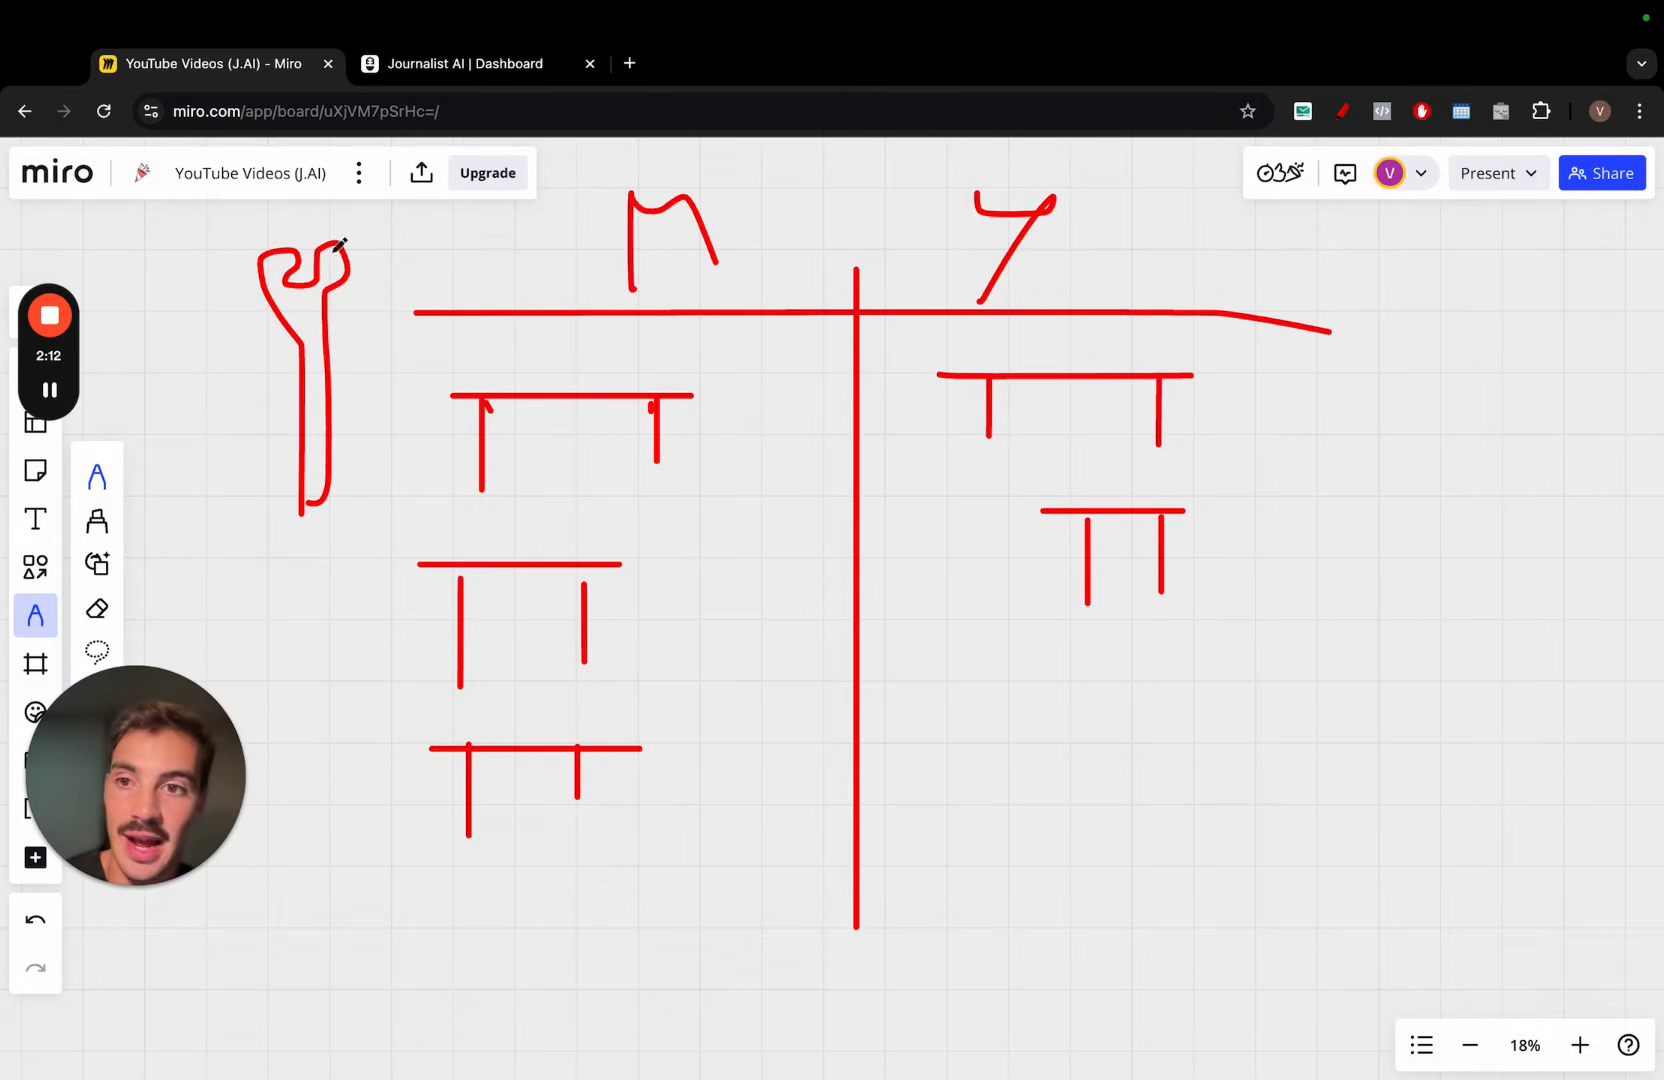
Circle the wrench, point an arrow at it from the M column, and circle the lowest table in each column
{"action": "mouse_move", "coordinate": [336, 224]}
{"action": "left_mouse_down"}
{"action": "mouse_move", "coordinate": [264, 520]}
{"action": "mouse_move", "coordinate": [405, 282]}
{"action": "mouse_move", "coordinate": [342, 222]}
{"action": "left_mouse_up"}
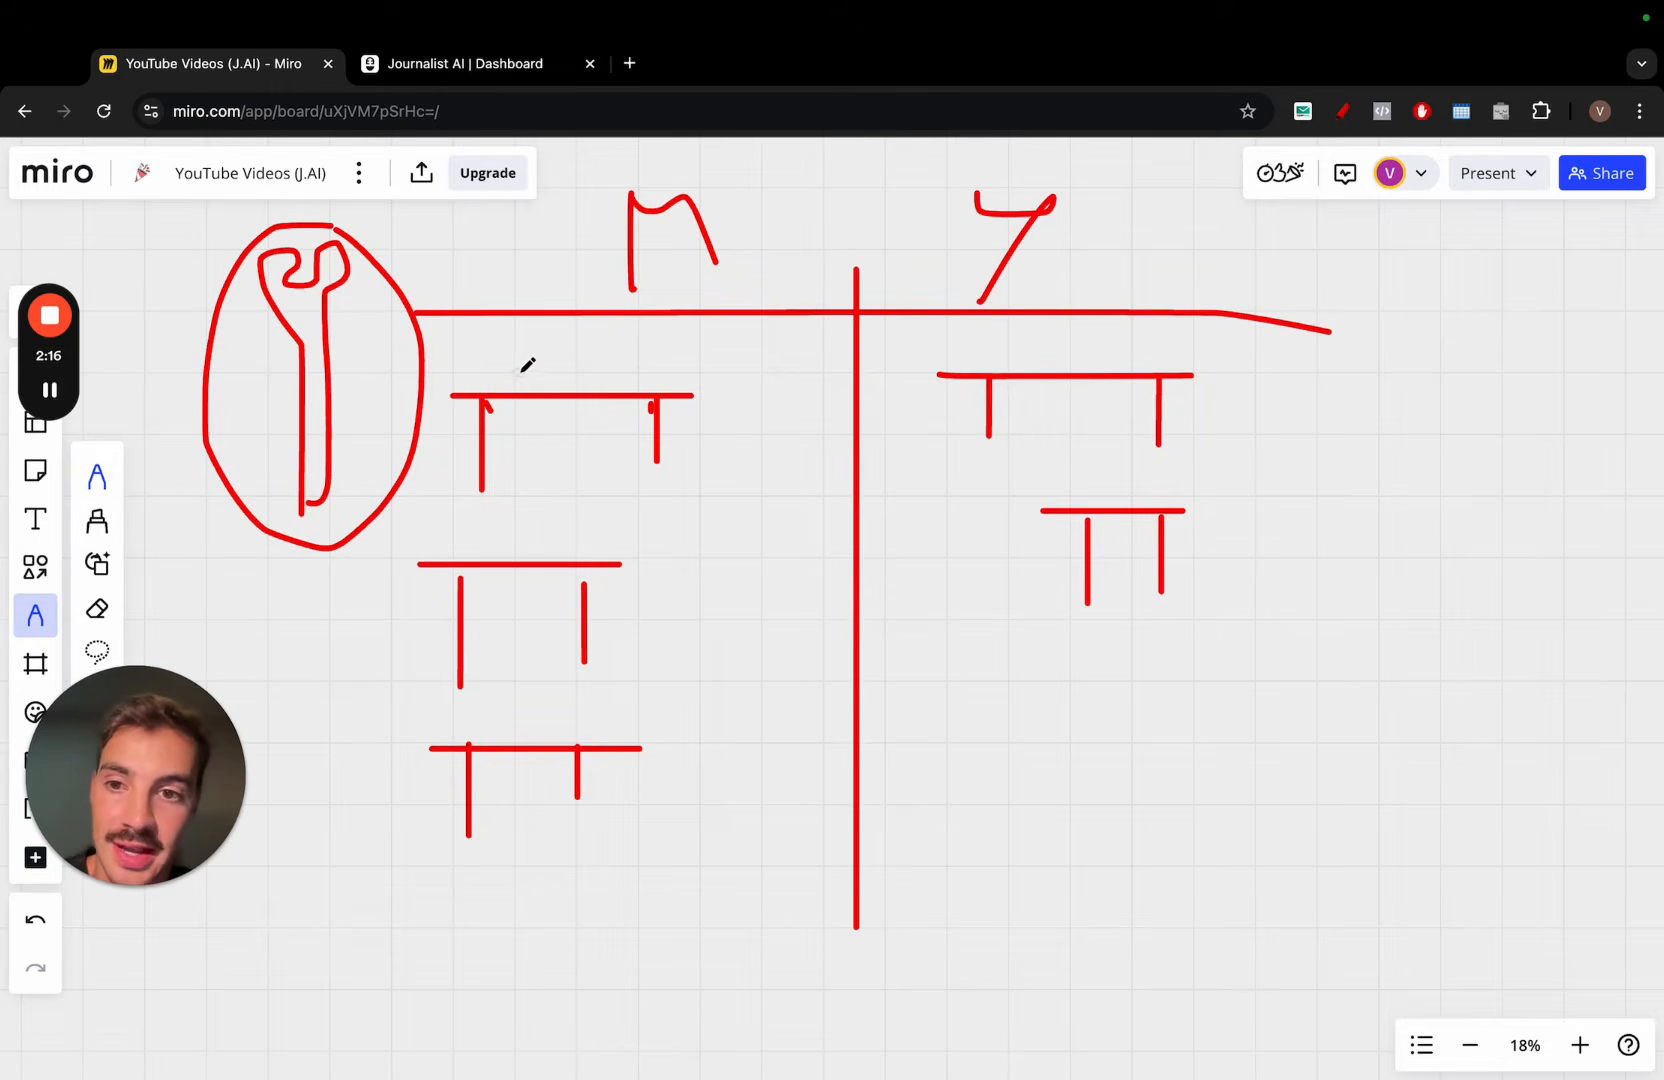
{"action": "left_click_drag", "start_coordinate": [521, 374], "coordinate": [439, 360]}
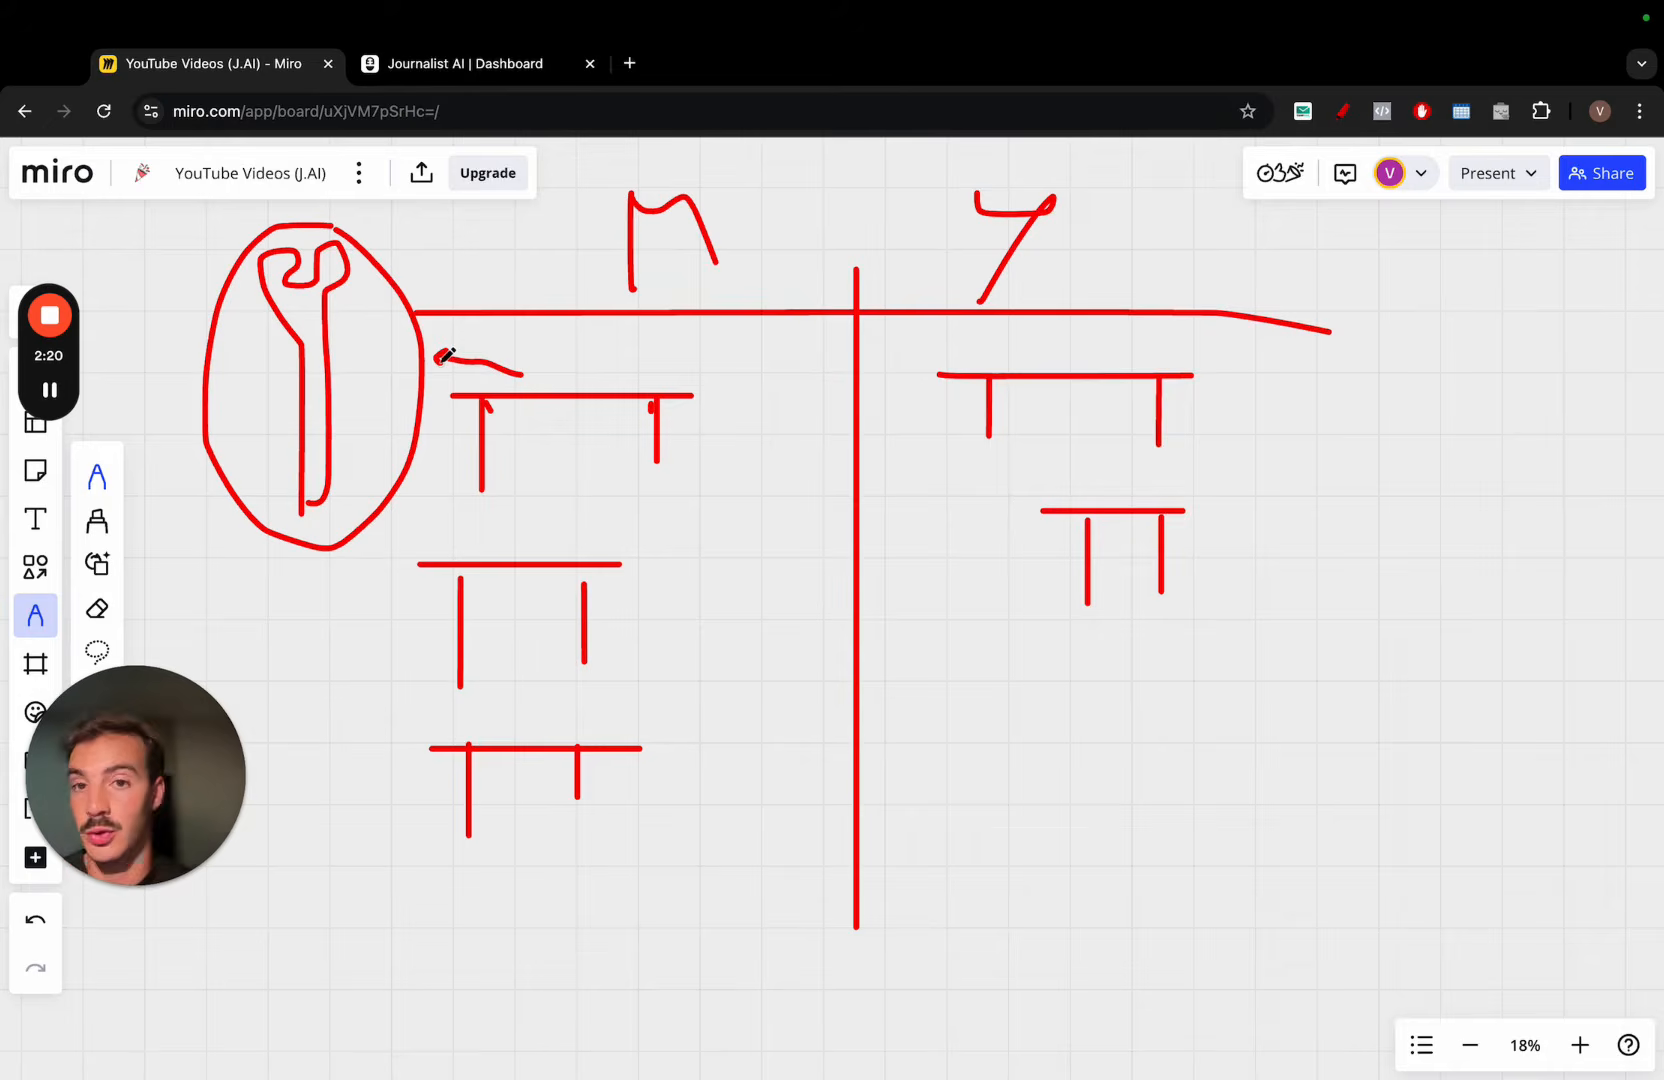
{"action": "mouse_move", "coordinate": [568, 675]}
{"action": "left_mouse_down"}
{"action": "mouse_move", "coordinate": [401, 739]}
{"action": "mouse_move", "coordinate": [582, 709]}
{"action": "left_mouse_up"}
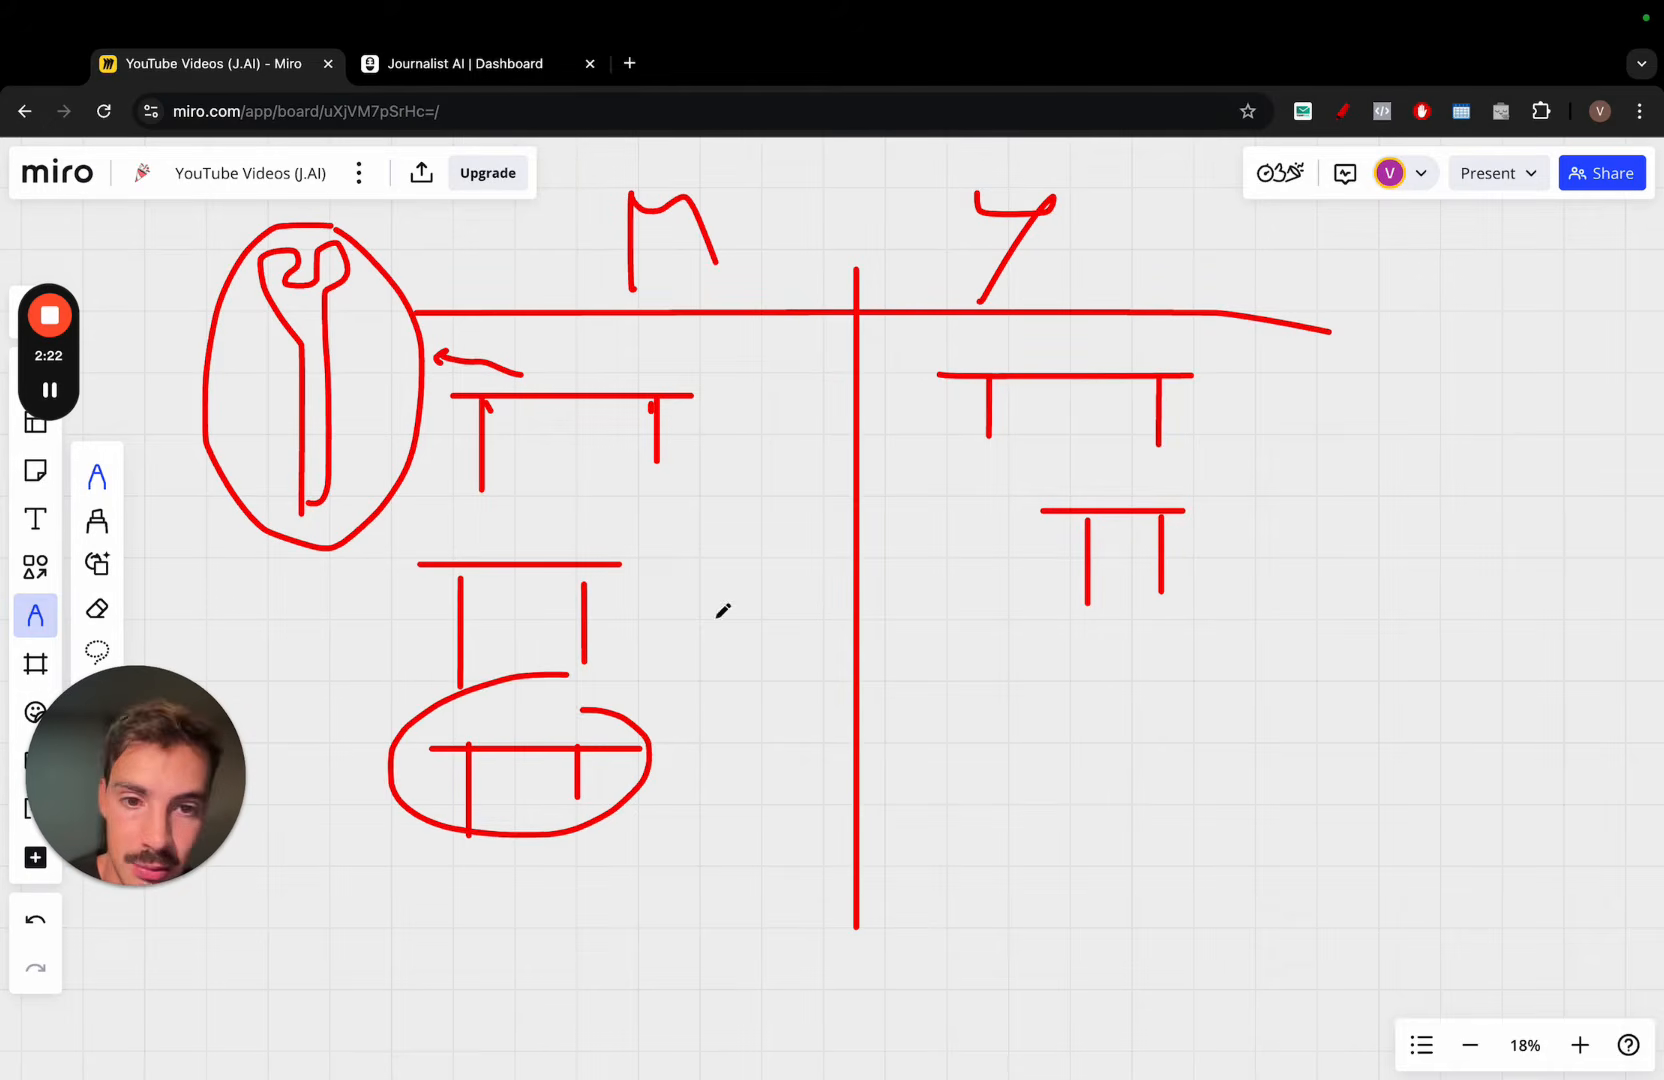
{"action": "left_click_drag", "start_coordinate": [1106, 478], "coordinate": [1068, 475]}
Switch to Journalist AI to look through the Audi Q8 article's first sections, and return to the T-chart on the Miro board
{"action": "left_click", "coordinate": [465, 63]}
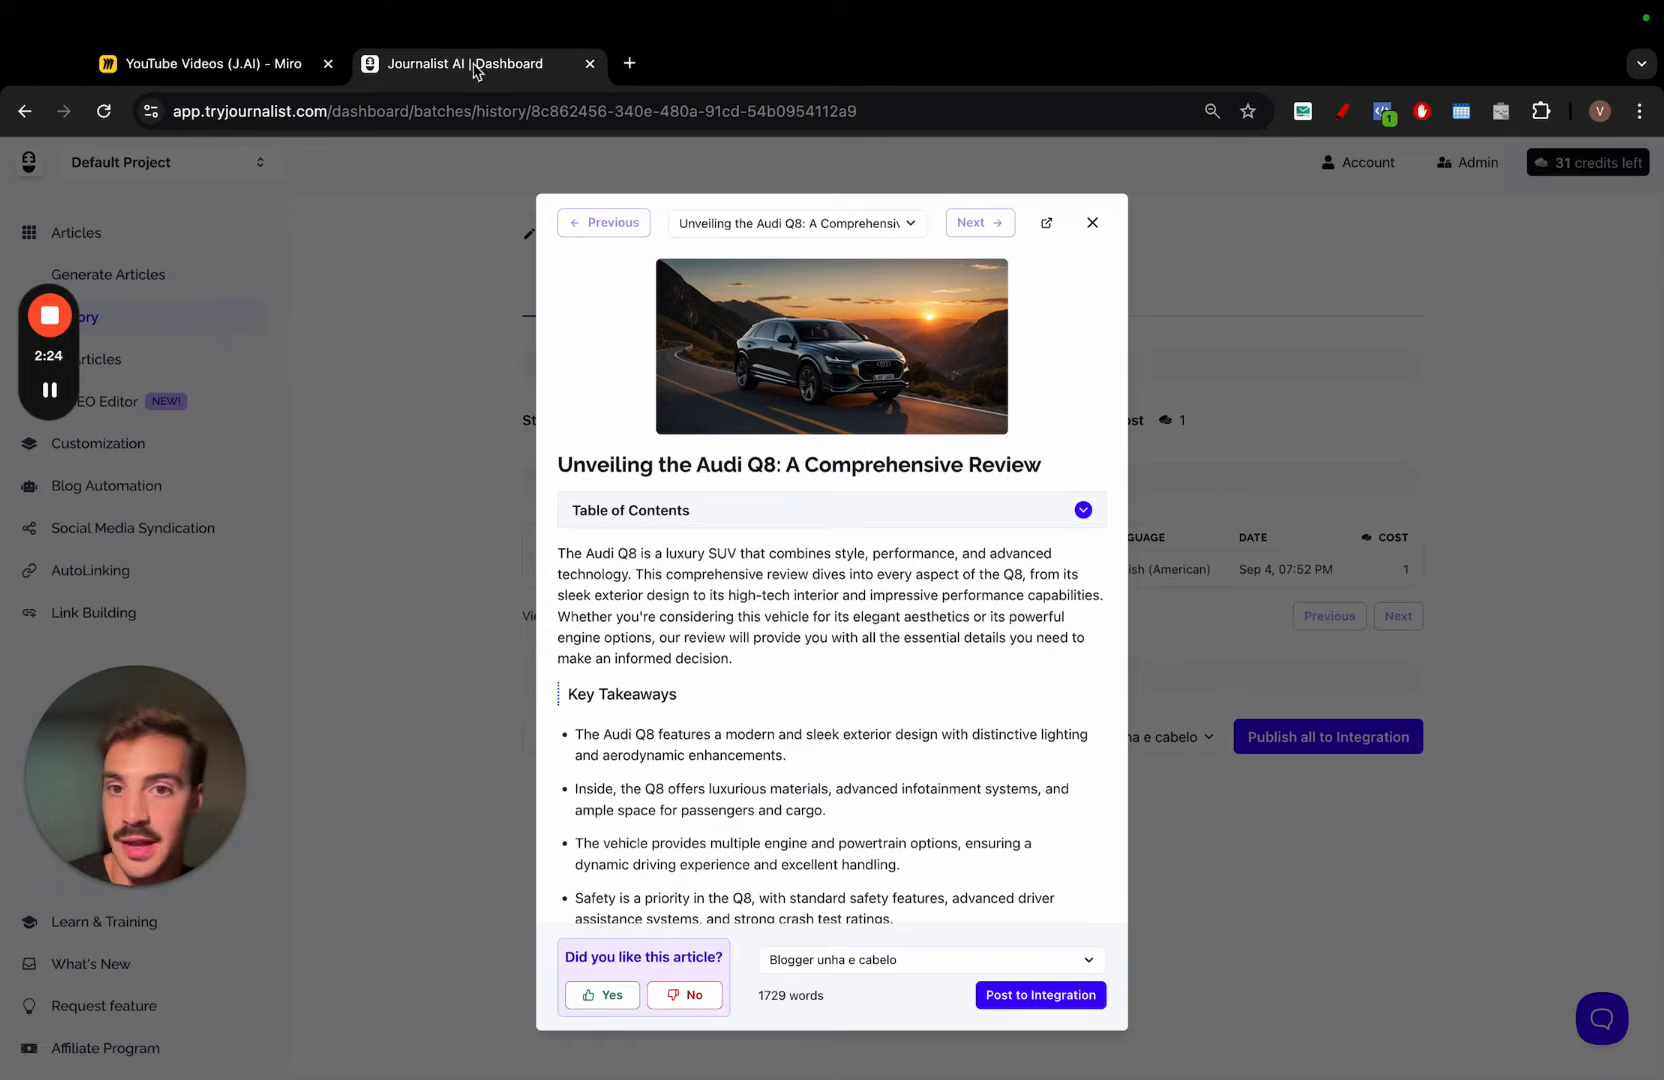
{"action": "scroll", "coordinate": [801, 536], "scroll_direction": "down", "scroll_amount": 10}
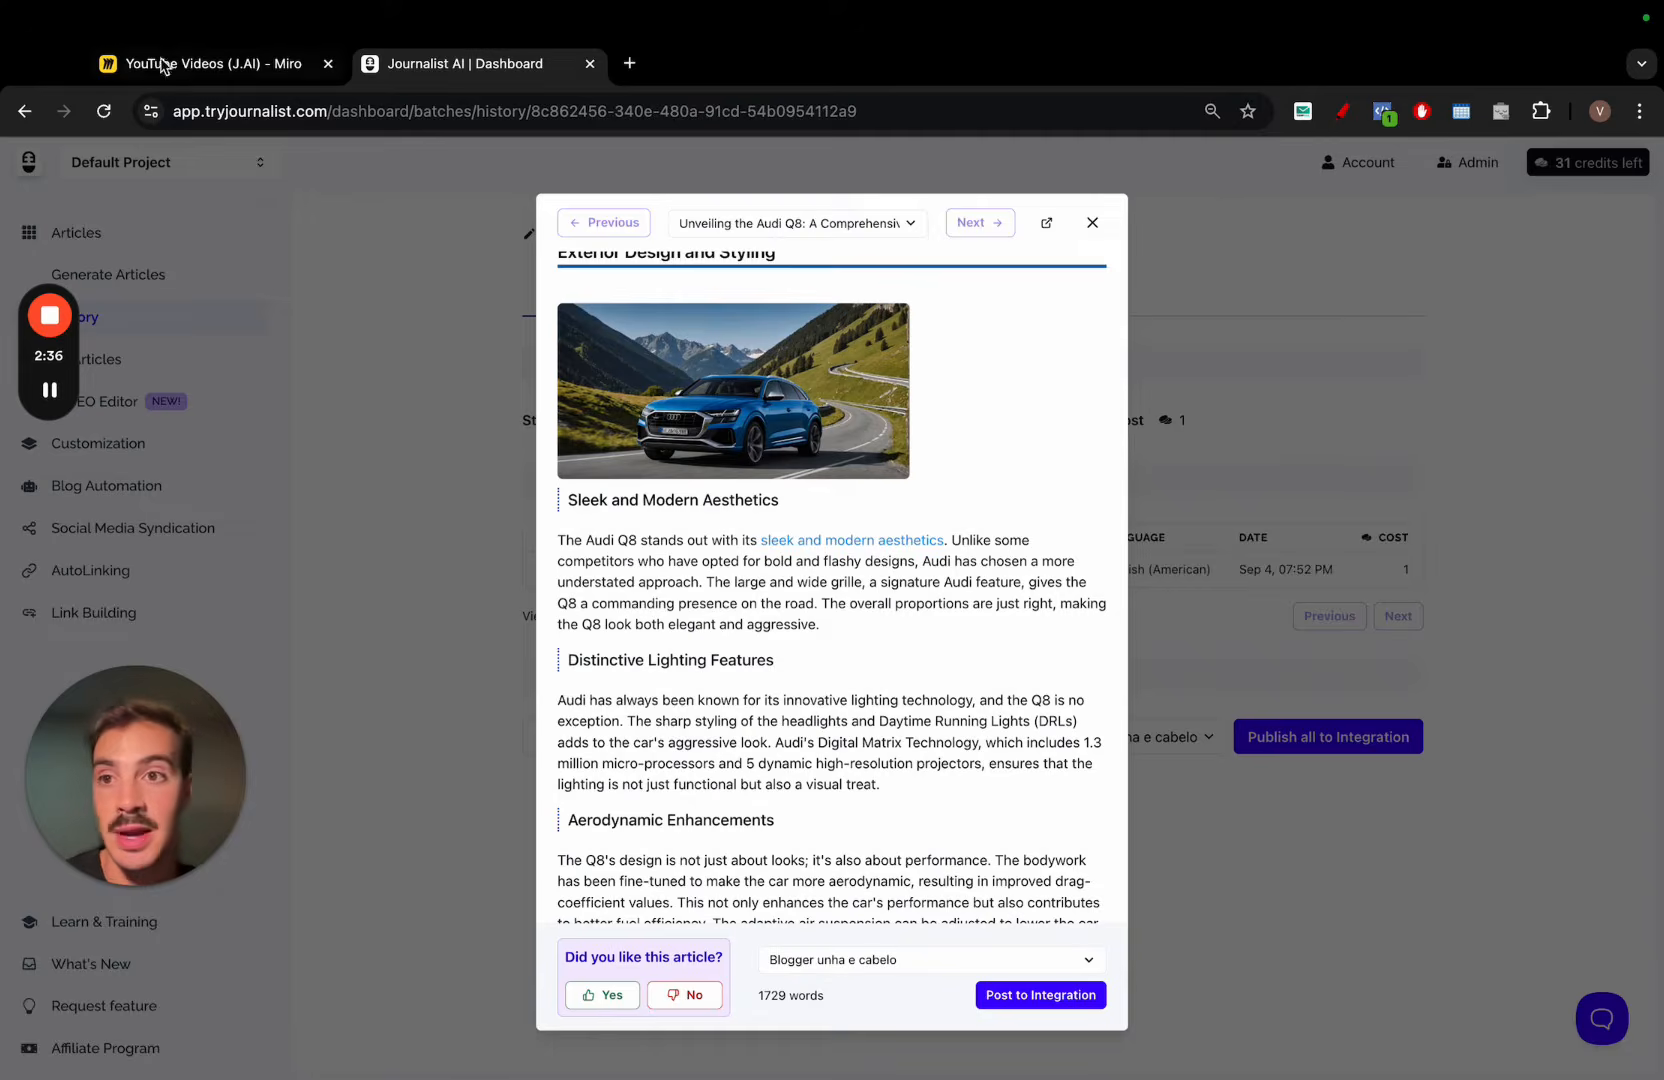
{"action": "left_click", "coordinate": [214, 63]}
{"action": "scroll", "coordinate": [531, 367], "scroll_direction": "down", "scroll_amount": 2}
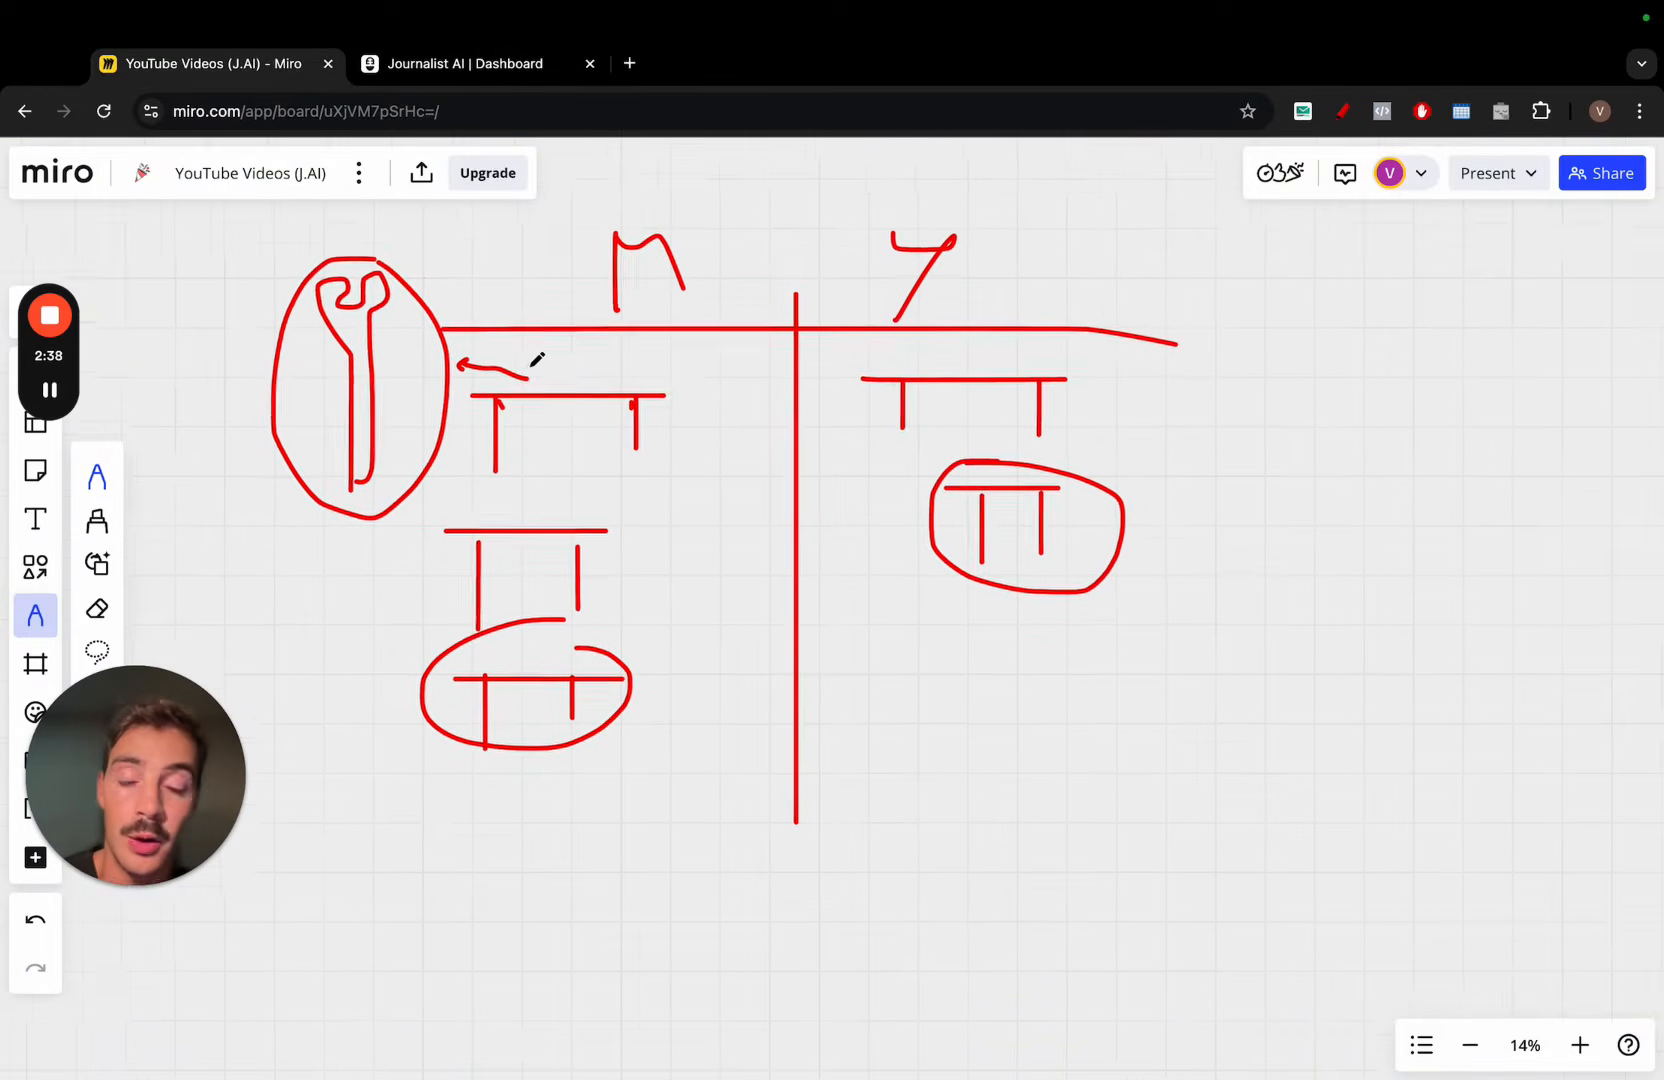
Draw an arrow from above the T-chart pointing down at the circled wrench
{"action": "scroll", "coordinate": [531, 367], "scroll_direction": "up", "scroll_amount": 1}
{"action": "scroll", "coordinate": [531, 367], "scroll_direction": "left", "scroll_amount": 1}
{"action": "scroll", "coordinate": [581, 348], "scroll_direction": "left", "scroll_amount": 1}
{"action": "left_click_drag", "start_coordinate": [628, 240], "coordinate": [539, 346]}
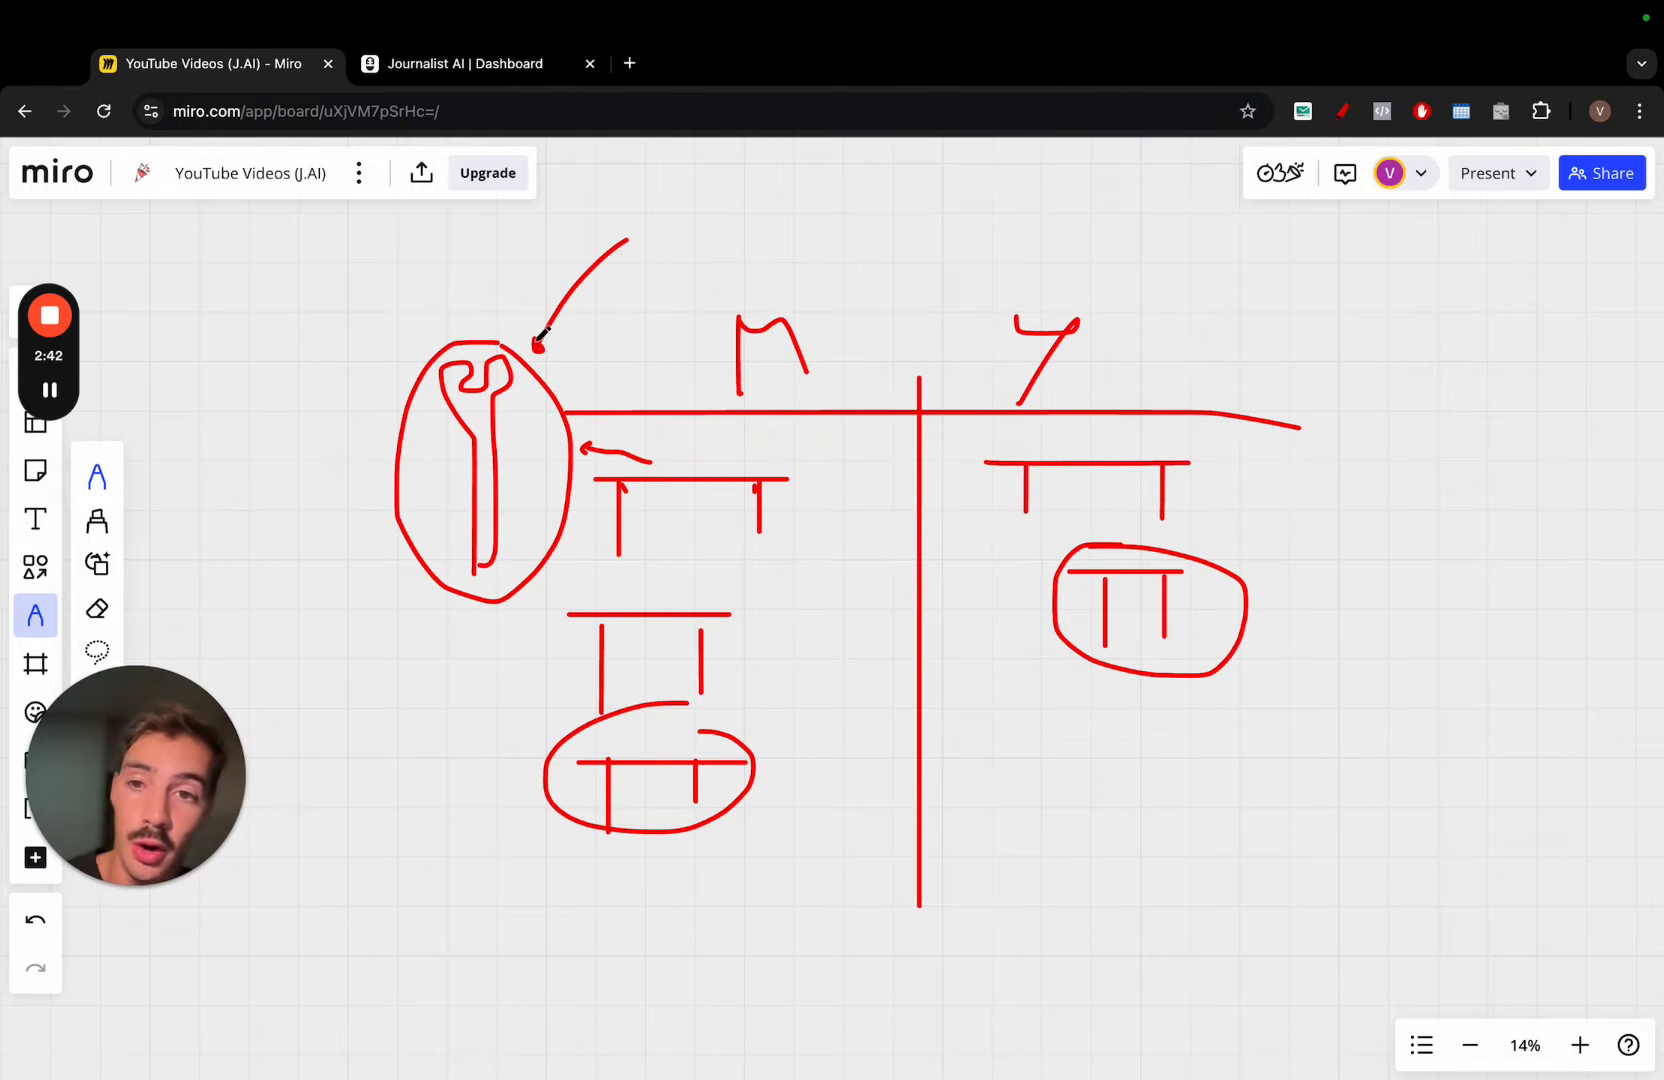
Write SEO by hand above the T-chart and circle the word
{"action": "scroll", "coordinate": [544, 334], "scroll_direction": "up", "scroll_amount": 2}
{"action": "scroll", "coordinate": [544, 334], "scroll_direction": "right", "scroll_amount": 1}
{"action": "left_click_drag", "start_coordinate": [780, 198], "coordinate": [712, 272]}
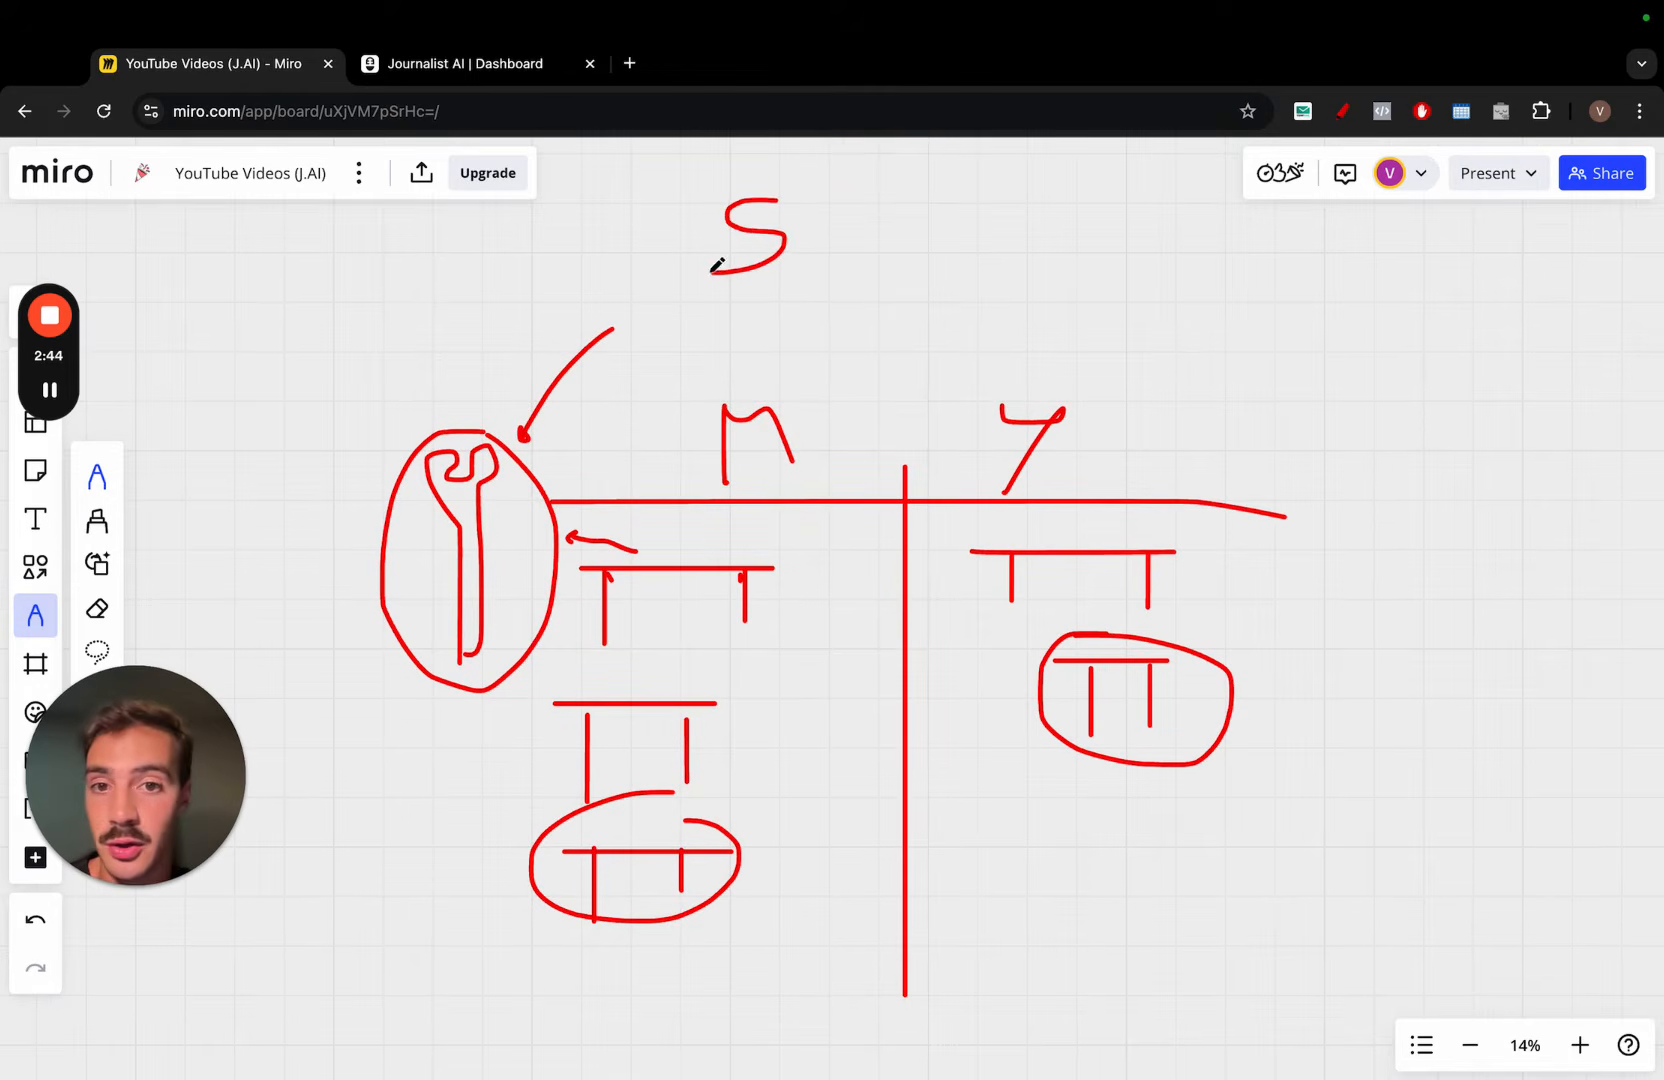
{"action": "mouse_move", "coordinate": [812, 206]}
{"action": "left_mouse_down"}
{"action": "mouse_move", "coordinate": [870, 275]}
{"action": "mouse_move", "coordinate": [840, 240]}
{"action": "left_mouse_up"}
{"action": "mouse_move", "coordinate": [812, 208]}
{"action": "left_mouse_down"}
{"action": "mouse_move", "coordinate": [860, 188]}
{"action": "mouse_move", "coordinate": [870, 225]}
{"action": "mouse_move", "coordinate": [910, 197]}
{"action": "mouse_move", "coordinate": [1025, 323]}
{"action": "mouse_move", "coordinate": [880, 190]}
{"action": "left_mouse_up"}
{"action": "scroll", "coordinate": [895, 194], "scroll_direction": "up", "scroll_amount": 2}
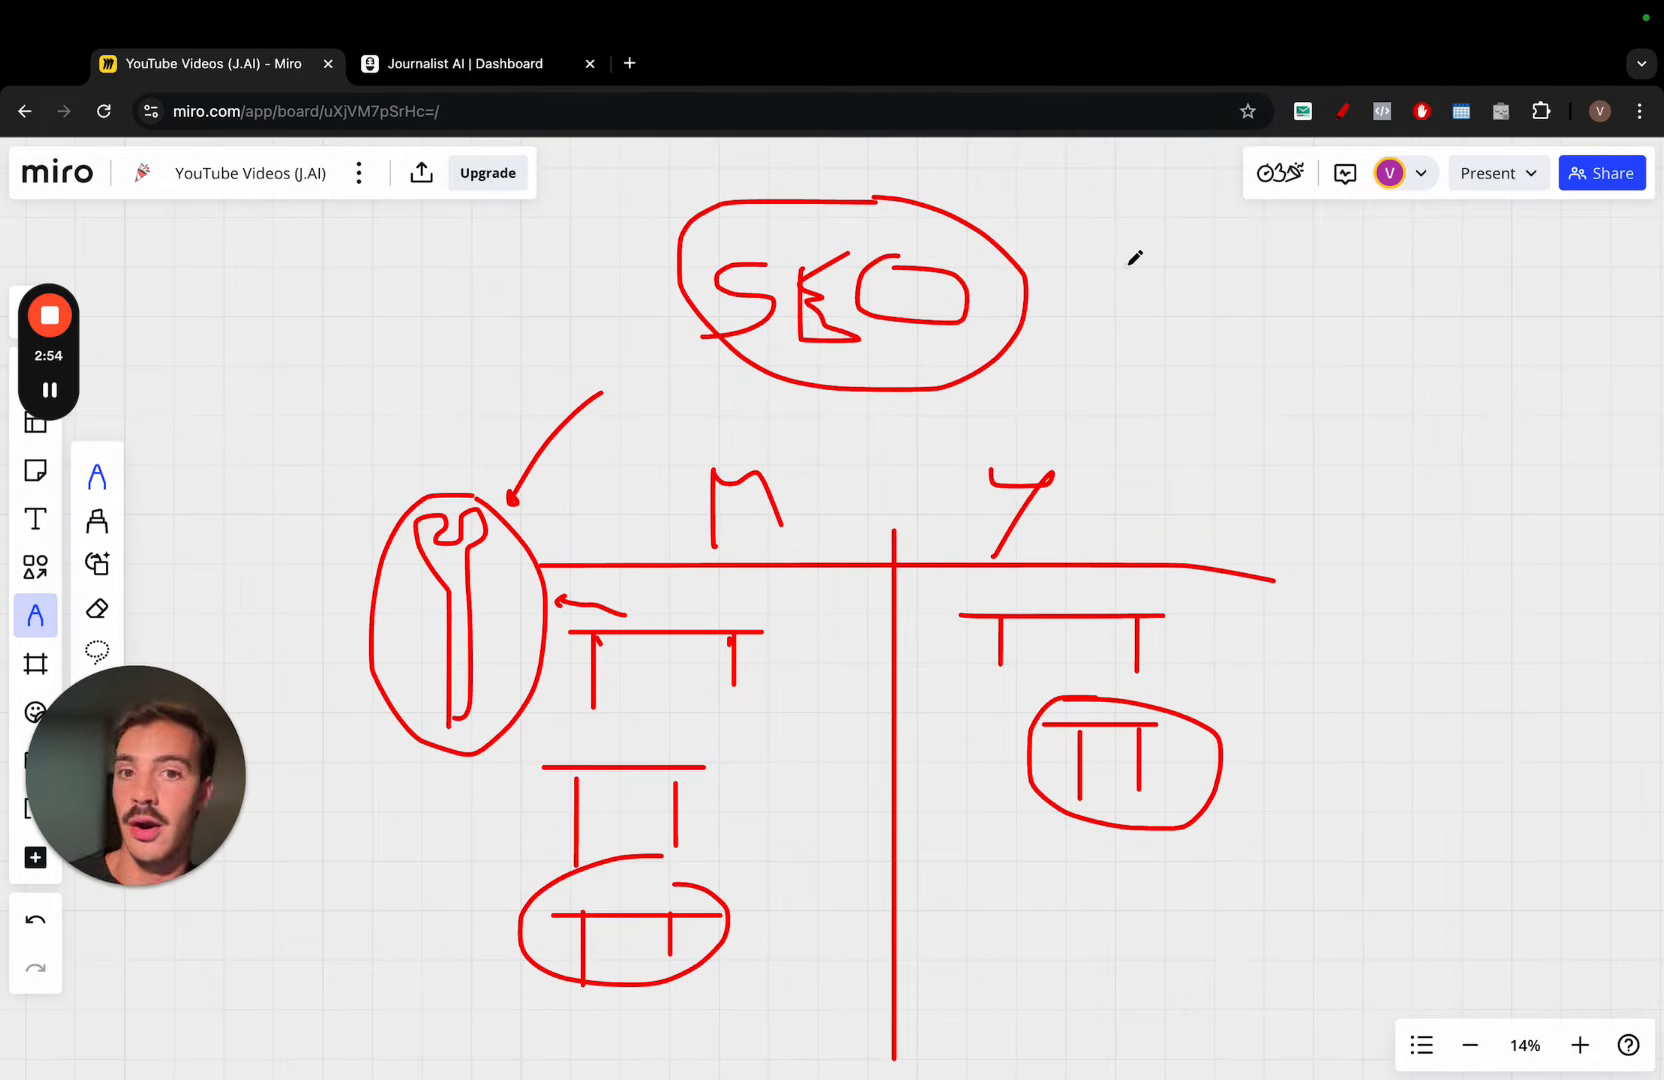
Switch to Journalist AI to view the Audi Q8 article's exterior design section, and return to the Miro board
{"action": "left_click", "coordinate": [500, 70]}
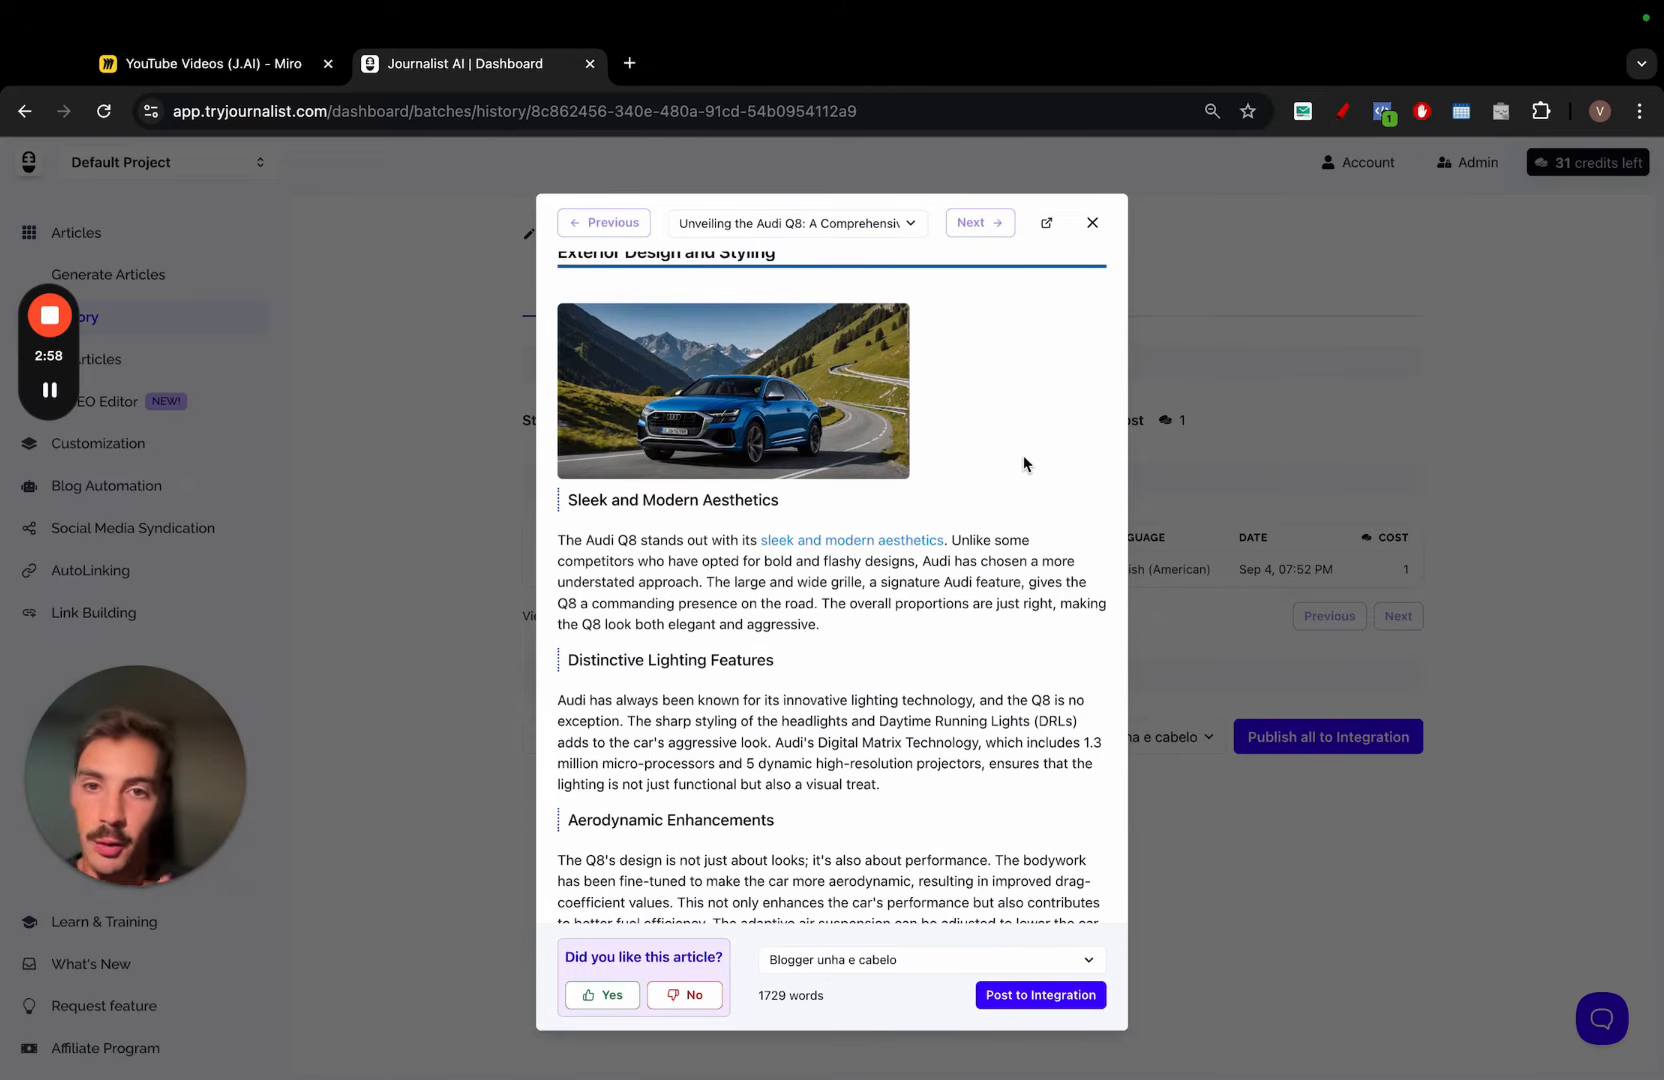
{"action": "left_click", "coordinate": [245, 75]}
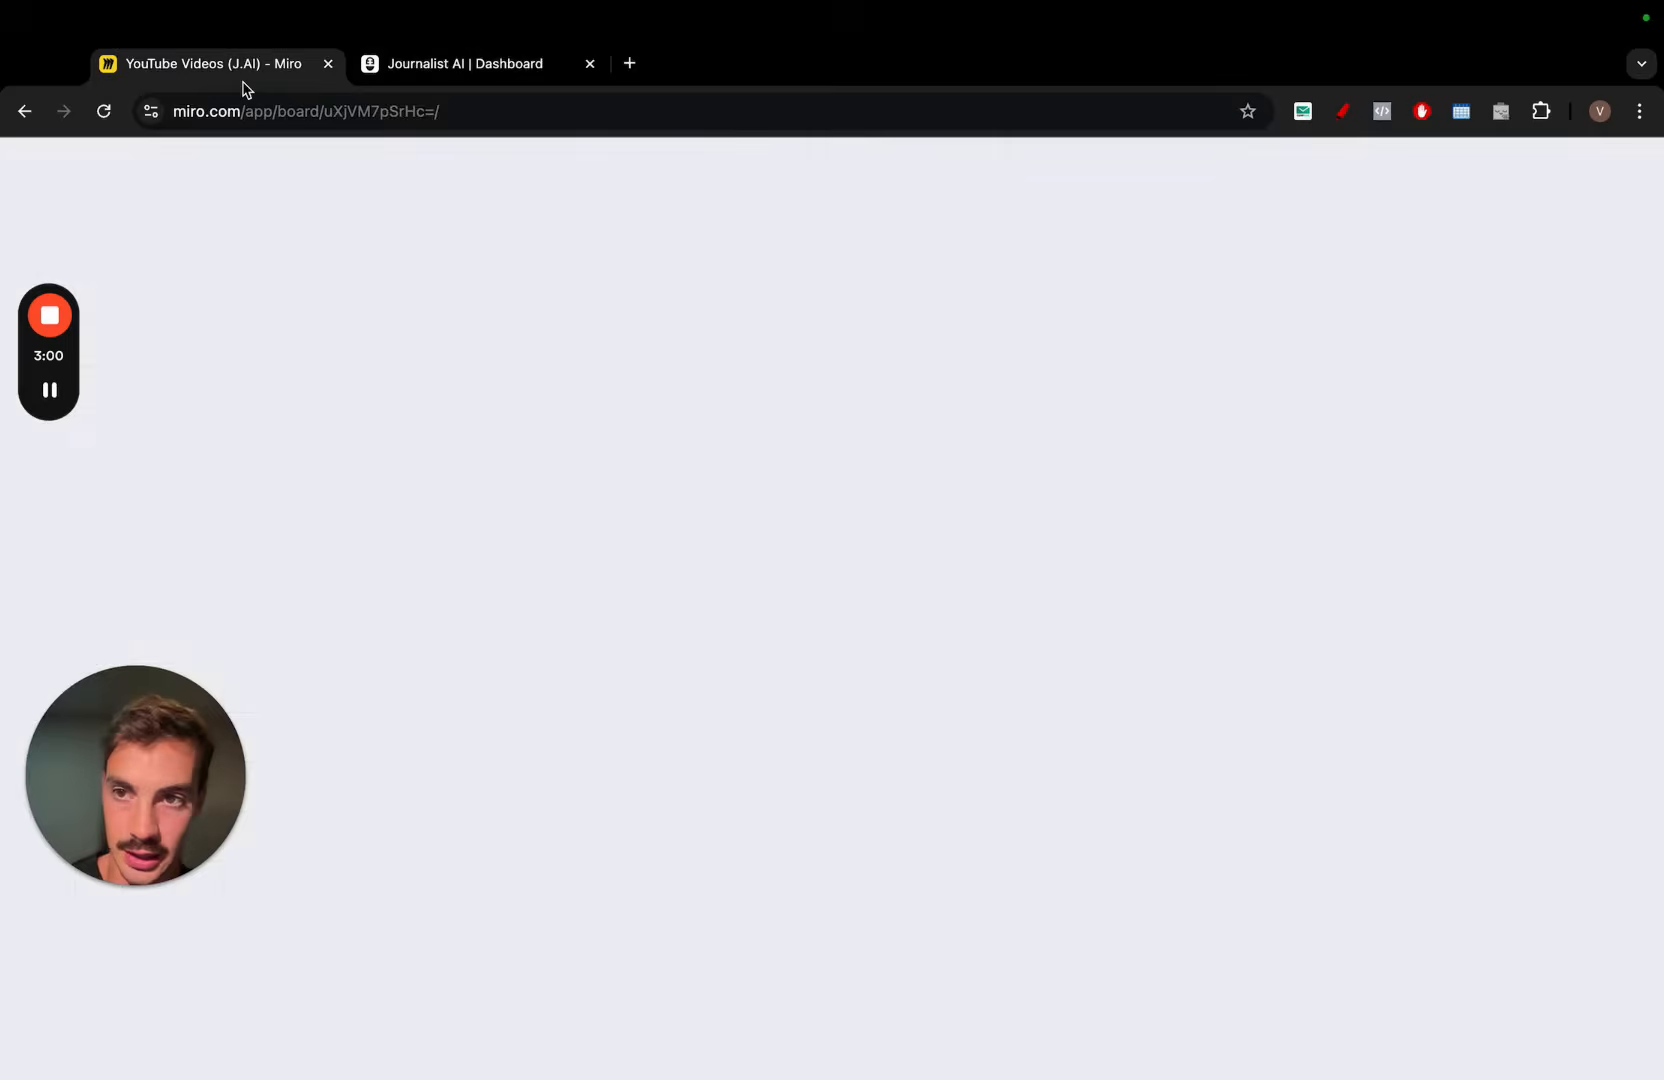
Draw three branches from the SEO circle and label them ON, T and OFF
{"action": "mouse_move", "coordinate": [872, 424]}
{"action": "left_mouse_down"}
{"action": "mouse_move", "coordinate": [1066, 293]}
{"action": "mouse_move", "coordinate": [1040, 445]}
{"action": "left_mouse_up"}
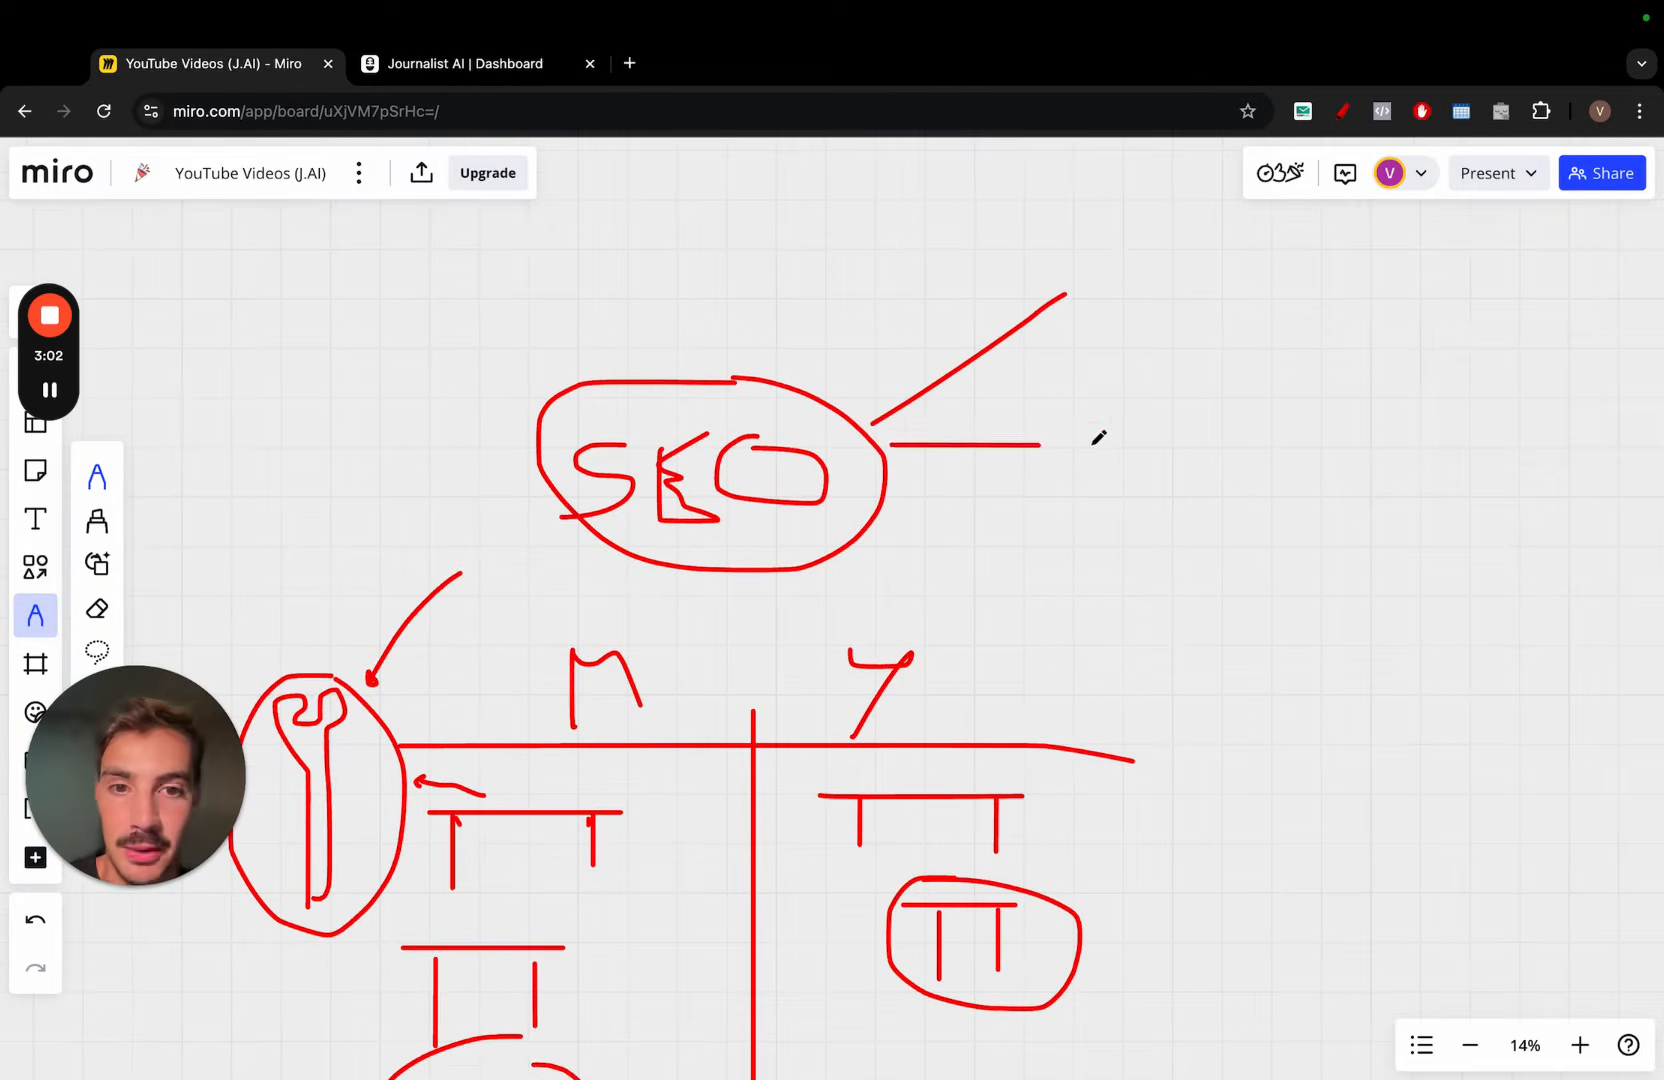
{"action": "mouse_move", "coordinate": [1158, 228]}
{"action": "left_mouse_down"}
{"action": "mouse_move", "coordinate": [1187, 236]}
{"action": "mouse_move", "coordinate": [1145, 229]}
{"action": "left_mouse_up"}
{"action": "left_click_drag", "start_coordinate": [1219, 310], "coordinate": [1271, 244]}
{"action": "mouse_move", "coordinate": [1101, 389]}
{"action": "left_mouse_down"}
{"action": "mouse_move", "coordinate": [1187, 389]}
{"action": "mouse_move", "coordinate": [1143, 435]}
{"action": "left_mouse_up"}
{"action": "mouse_move", "coordinate": [880, 494]}
{"action": "left_mouse_down"}
{"action": "mouse_move", "coordinate": [1095, 590]}
{"action": "mouse_move", "coordinate": [1244, 590]}
{"action": "mouse_move", "coordinate": [1210, 577]}
{"action": "left_mouse_up"}
{"action": "mouse_move", "coordinate": [1295, 633]}
{"action": "left_mouse_down"}
{"action": "mouse_move", "coordinate": [1280, 599]}
{"action": "mouse_move", "coordinate": [1381, 604]}
{"action": "left_mouse_up"}
{"action": "scroll", "coordinate": [1382, 604], "scroll_direction": "right", "scroll_amount": 1}
{"action": "scroll", "coordinate": [1388, 596], "scroll_direction": "right", "scroll_amount": 3}
{"action": "scroll", "coordinate": [1388, 596], "scroll_direction": "up", "scroll_amount": 1}
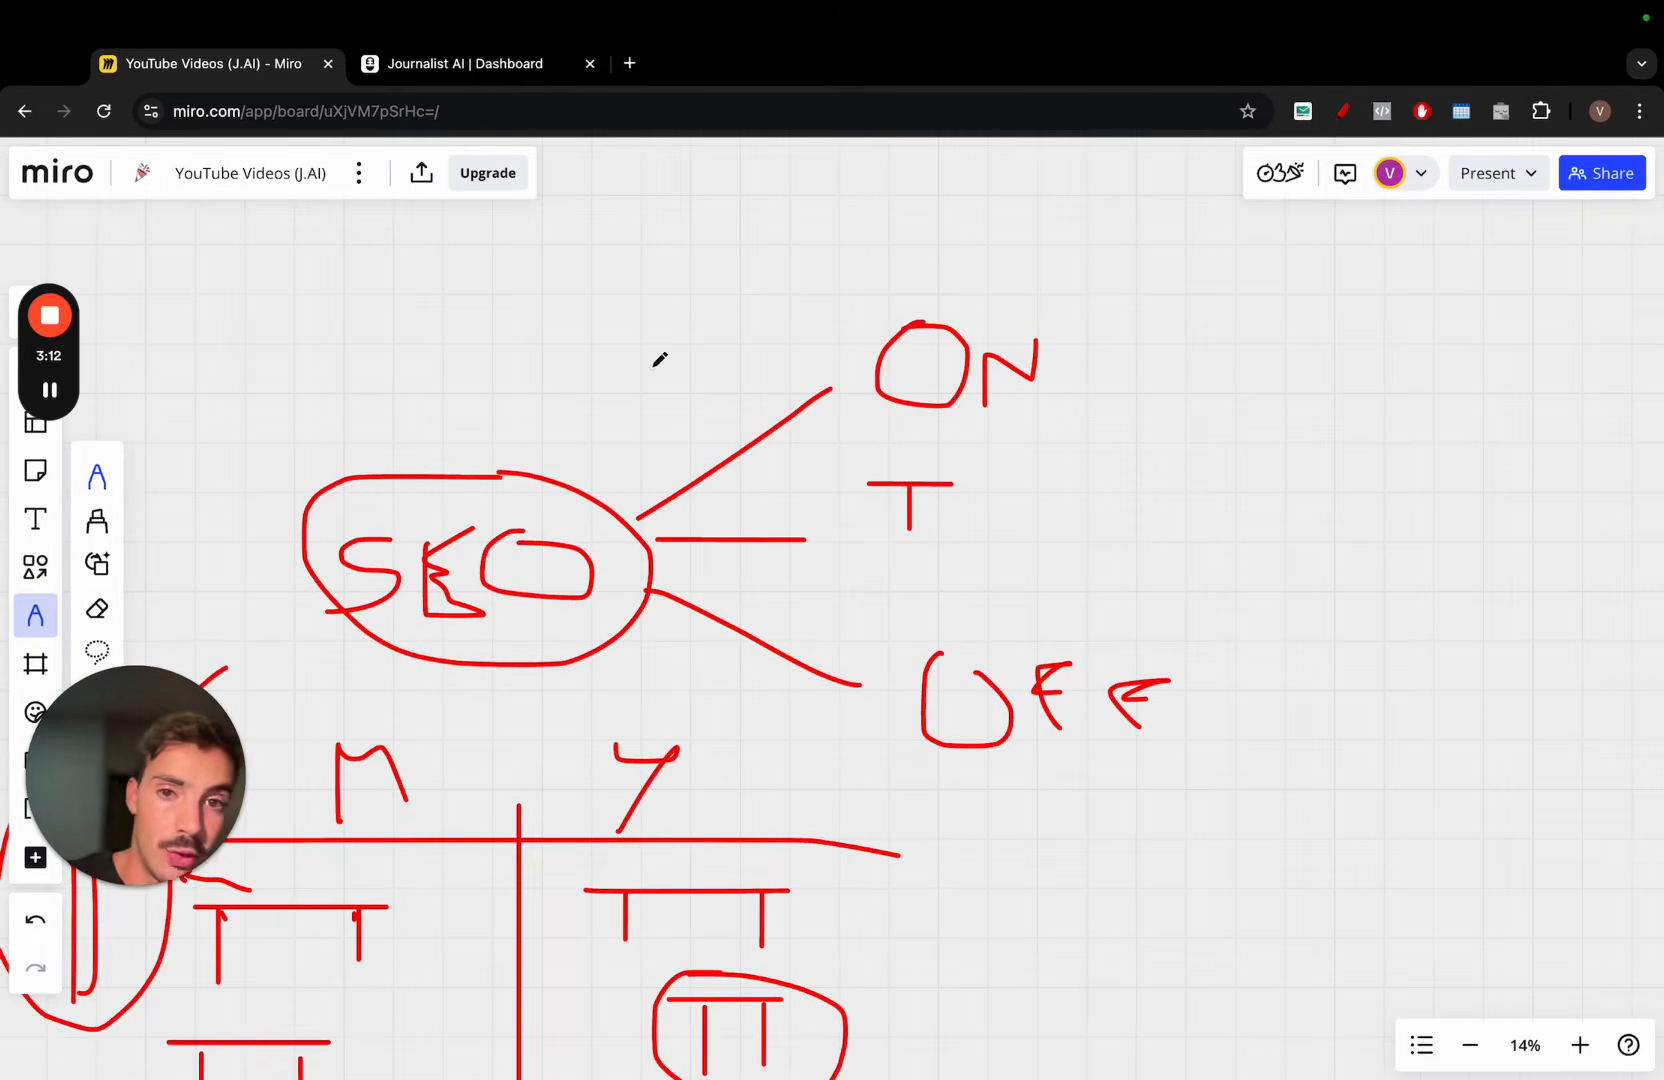
Switch to Journalist AI to look through the Audi Q8 article down to the safety section, and return to the Miro board
{"action": "left_click", "coordinate": [505, 66]}
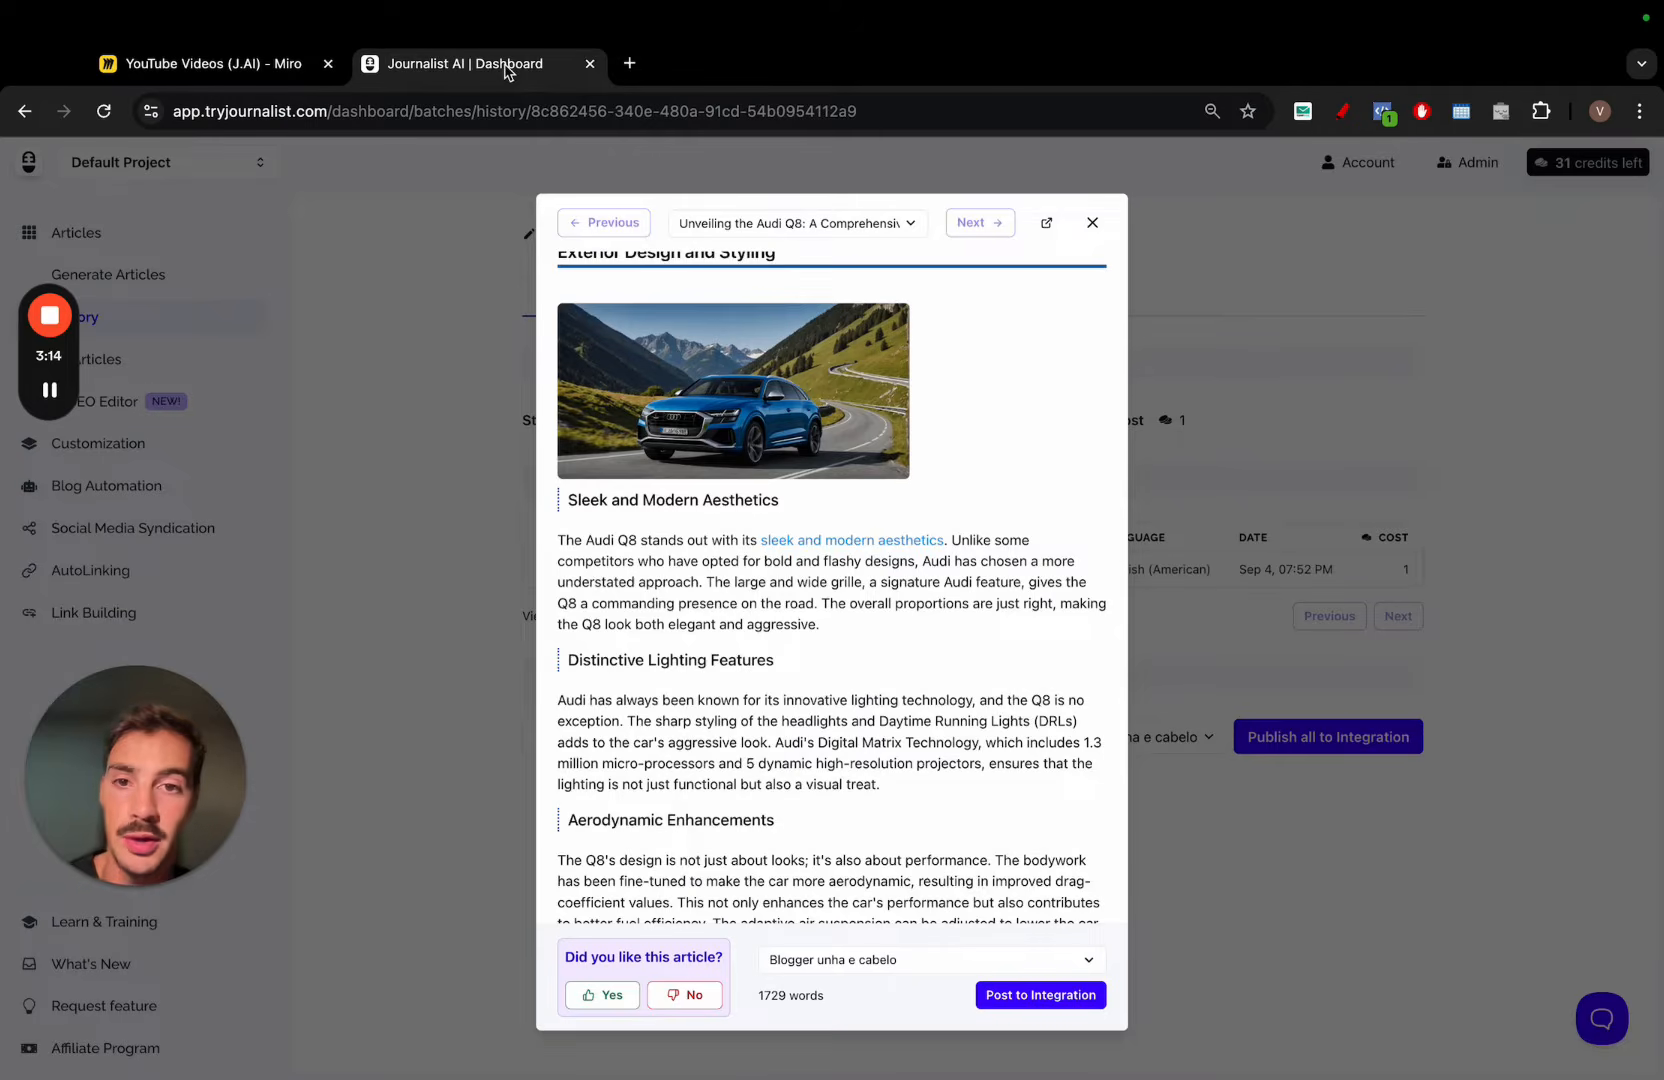
{"action": "scroll", "coordinate": [920, 598], "scroll_direction": "down", "scroll_amount": 2}
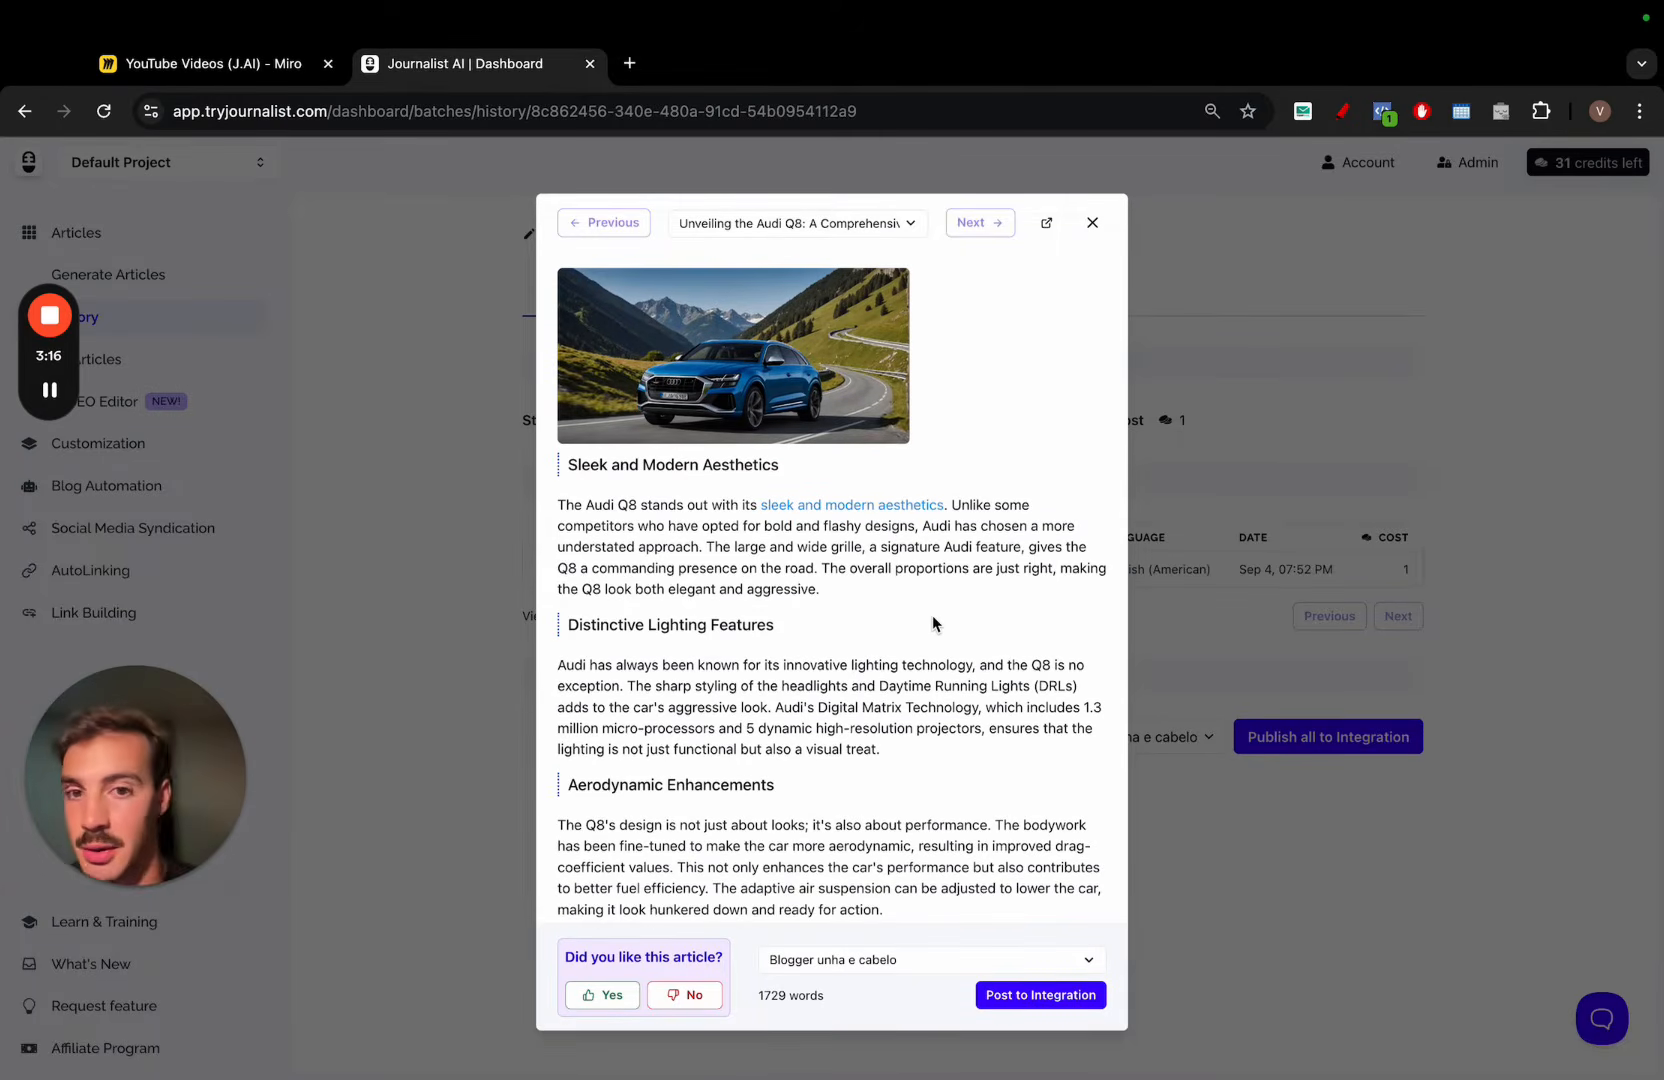
{"action": "scroll", "coordinate": [932, 615], "scroll_direction": "down", "scroll_amount": 8}
{"action": "scroll", "coordinate": [932, 615], "scroll_direction": "down", "scroll_amount": 11}
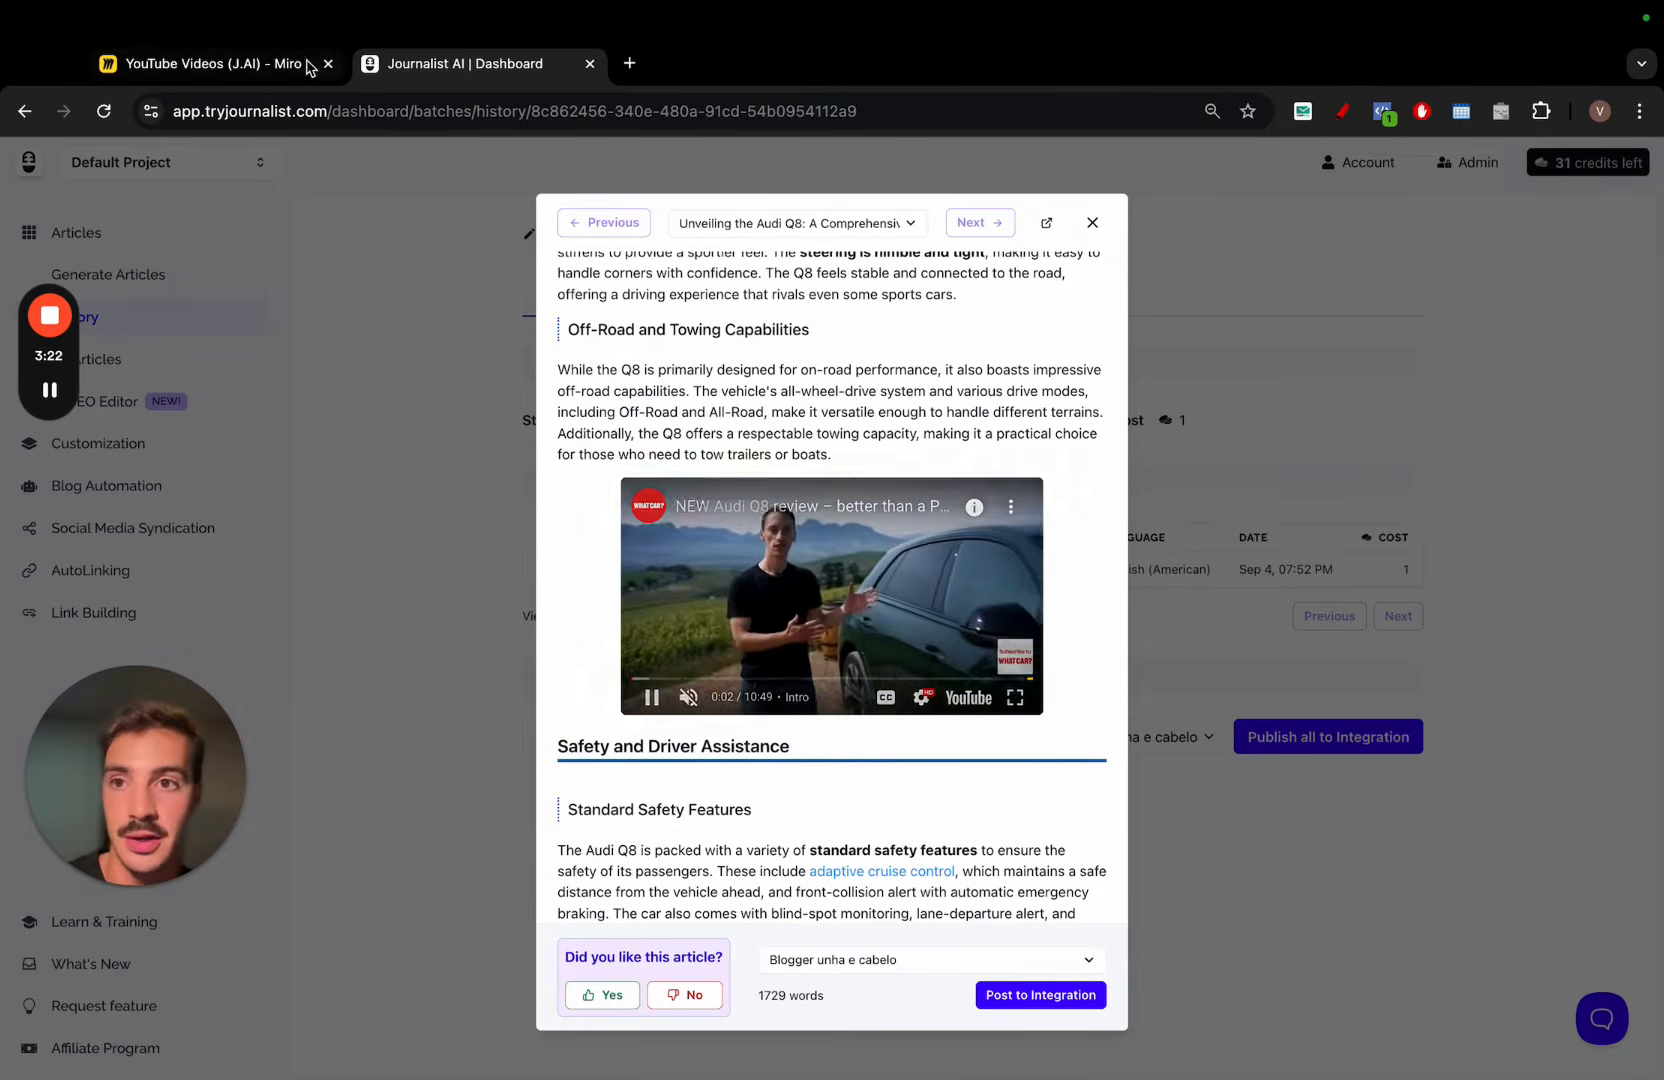
{"action": "left_click", "coordinate": [271, 63]}
{"action": "left_click", "coordinate": [455, 76]}
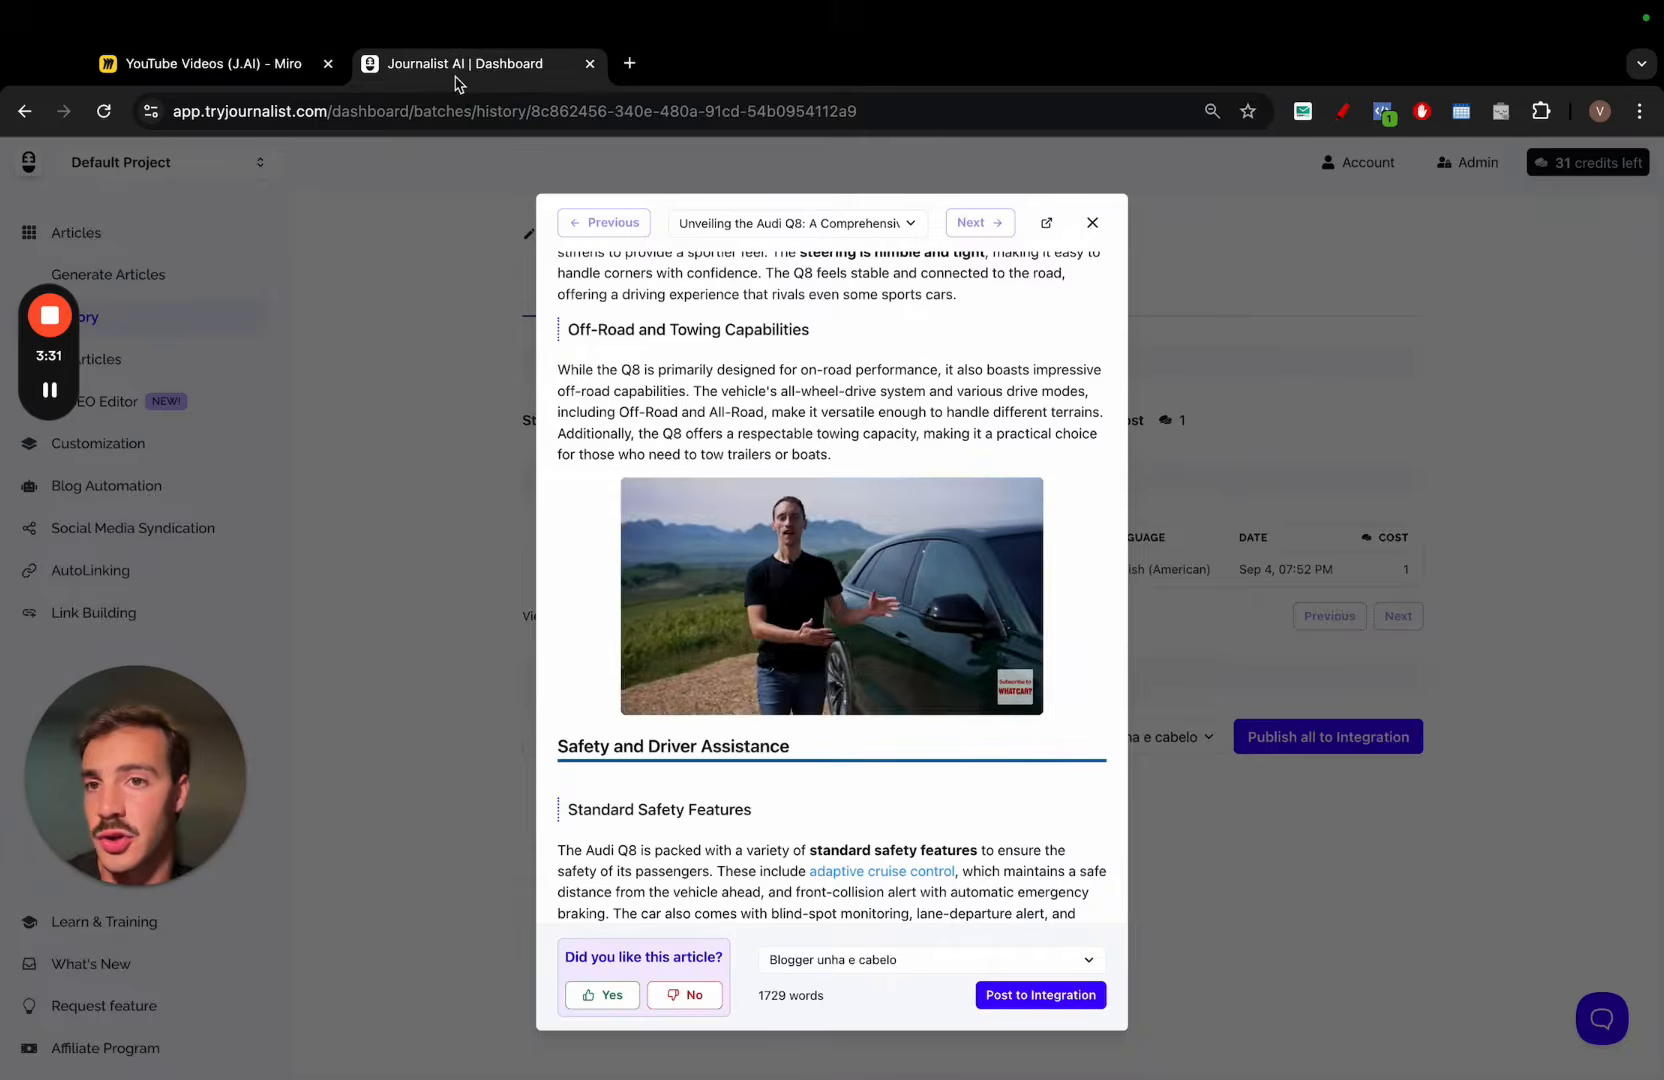
{"action": "left_click", "coordinate": [186, 73]}
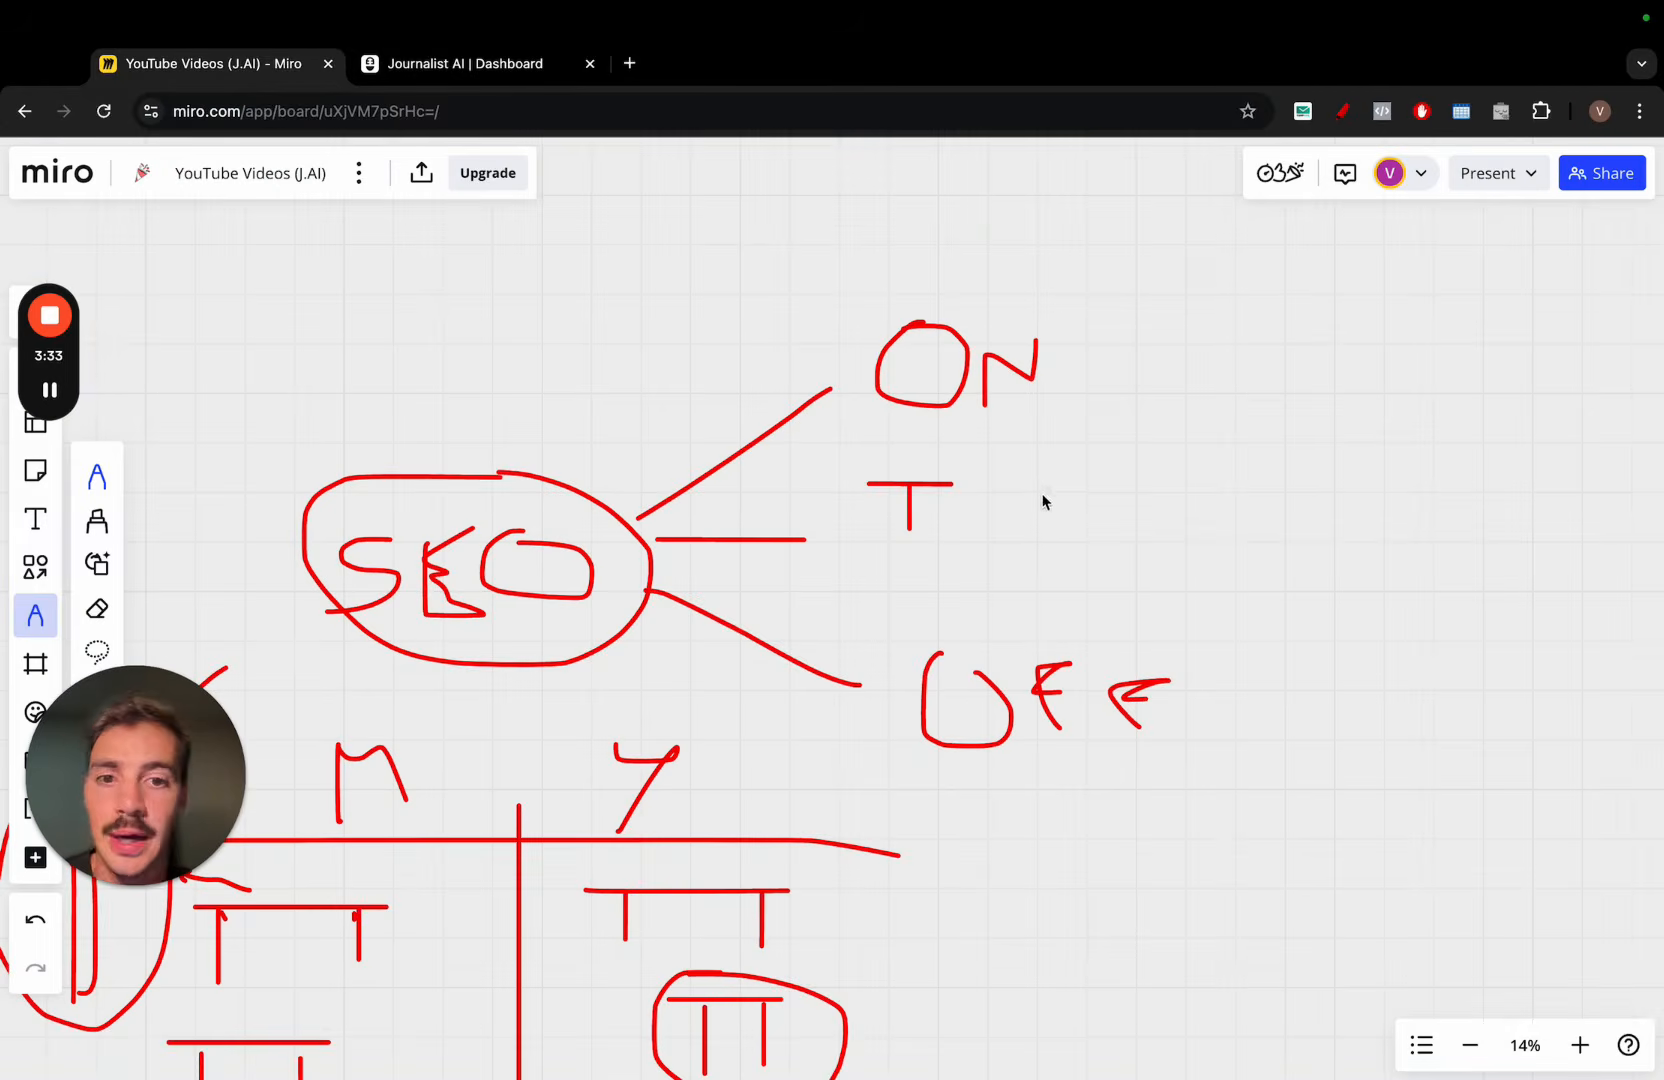
Point an arrow at OFF with a slash through it, and add short marks near ON and T
{"action": "left_click_drag", "start_coordinate": [1069, 498], "coordinate": [993, 498]}
{"action": "key", "text": "ctrl+z"}
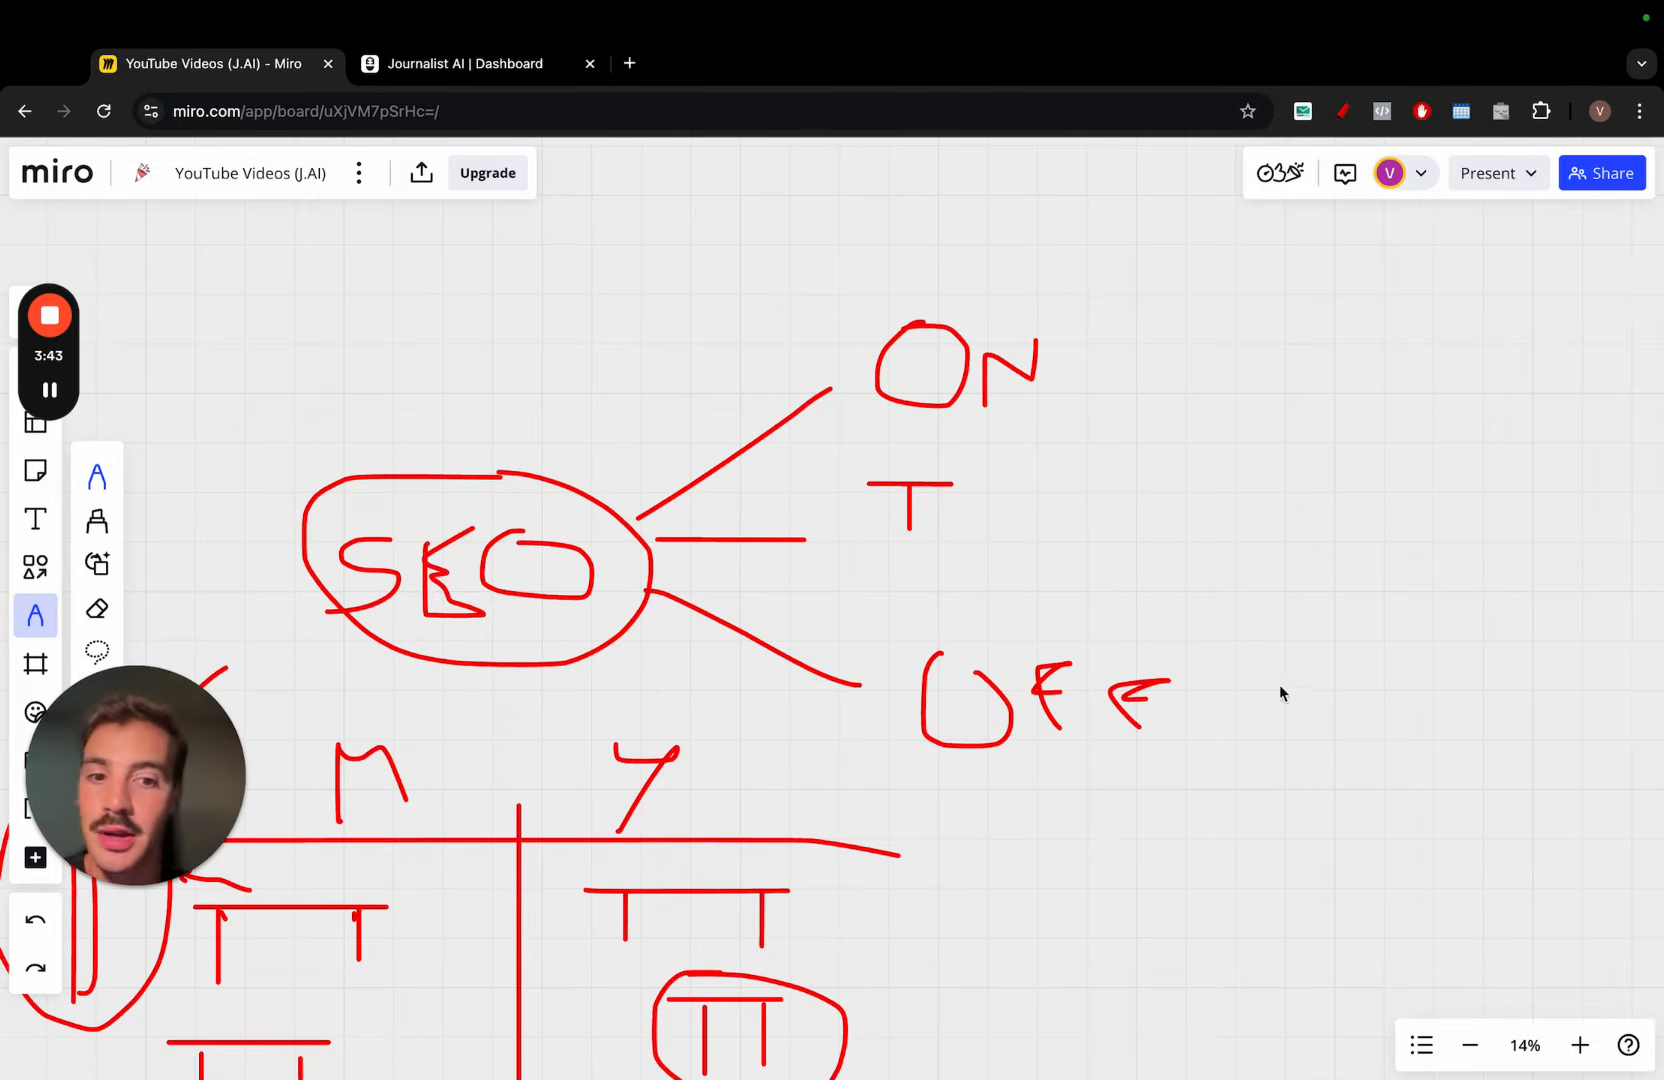
{"action": "mouse_move", "coordinate": [1348, 704]}
{"action": "left_mouse_down"}
{"action": "mouse_move", "coordinate": [1215, 704]}
{"action": "mouse_move", "coordinate": [1230, 718]}
{"action": "mouse_move", "coordinate": [1224, 697]}
{"action": "left_mouse_up"}
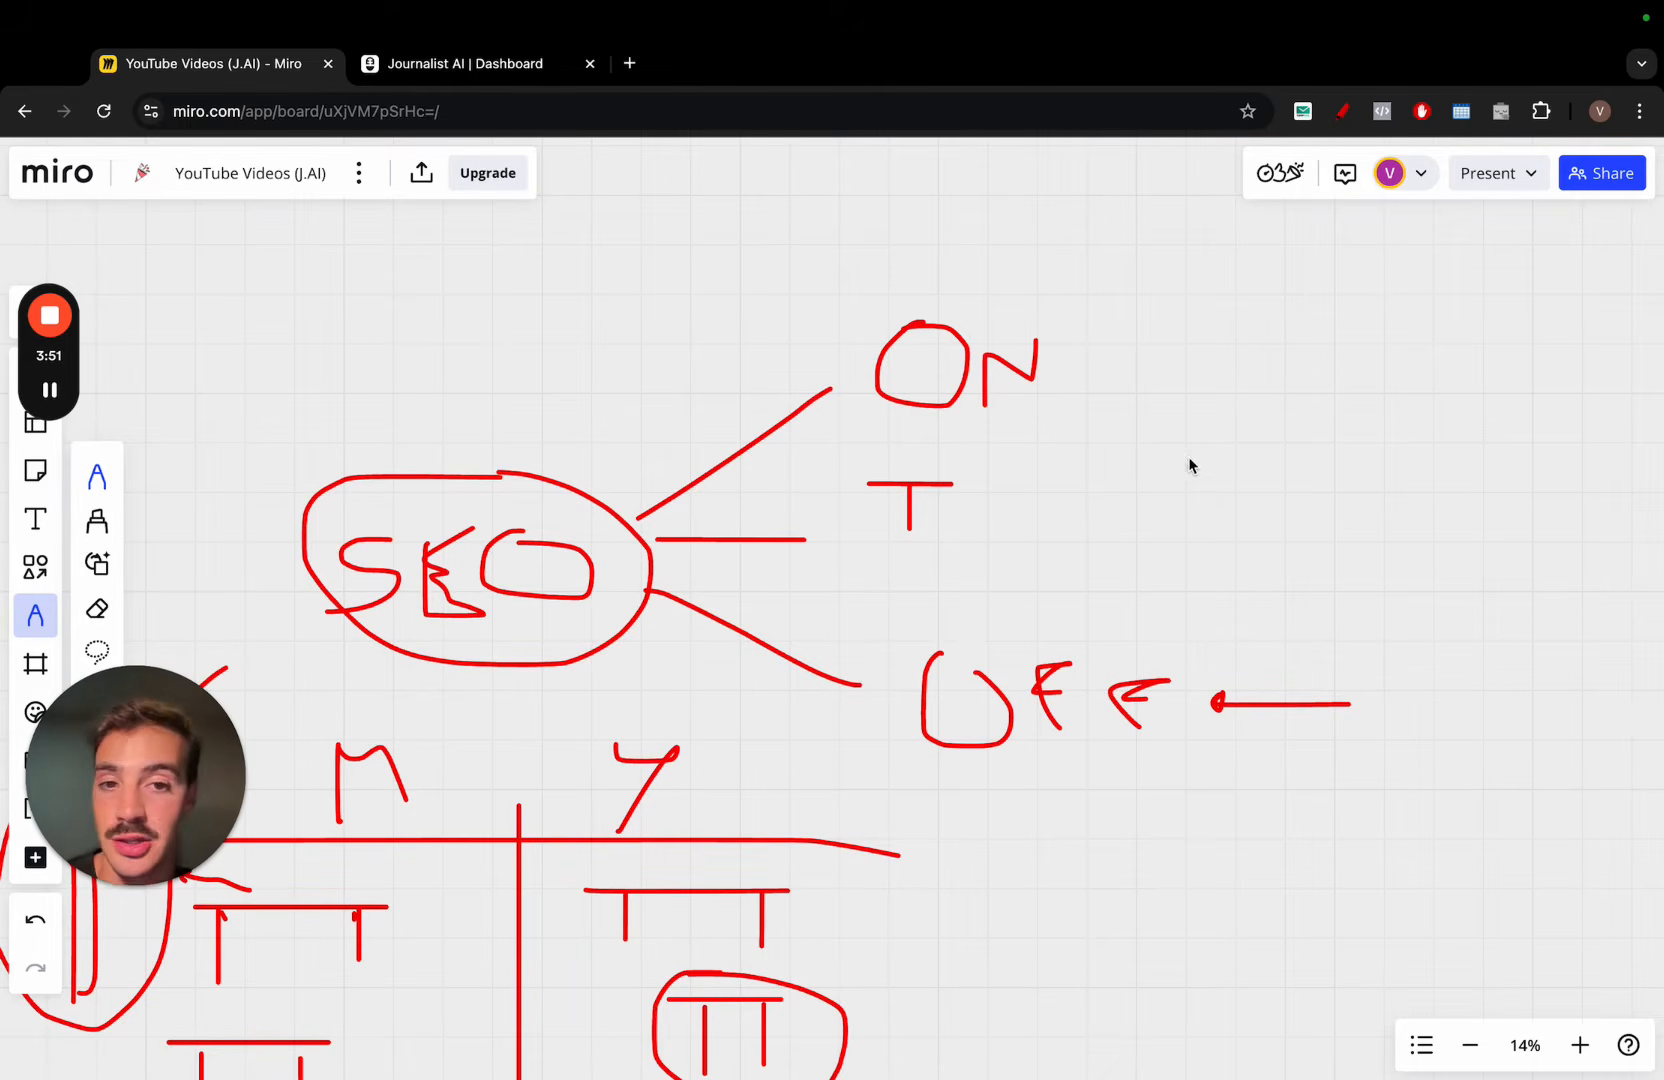
{"action": "left_click_drag", "start_coordinate": [1140, 273], "coordinate": [1112, 289]}
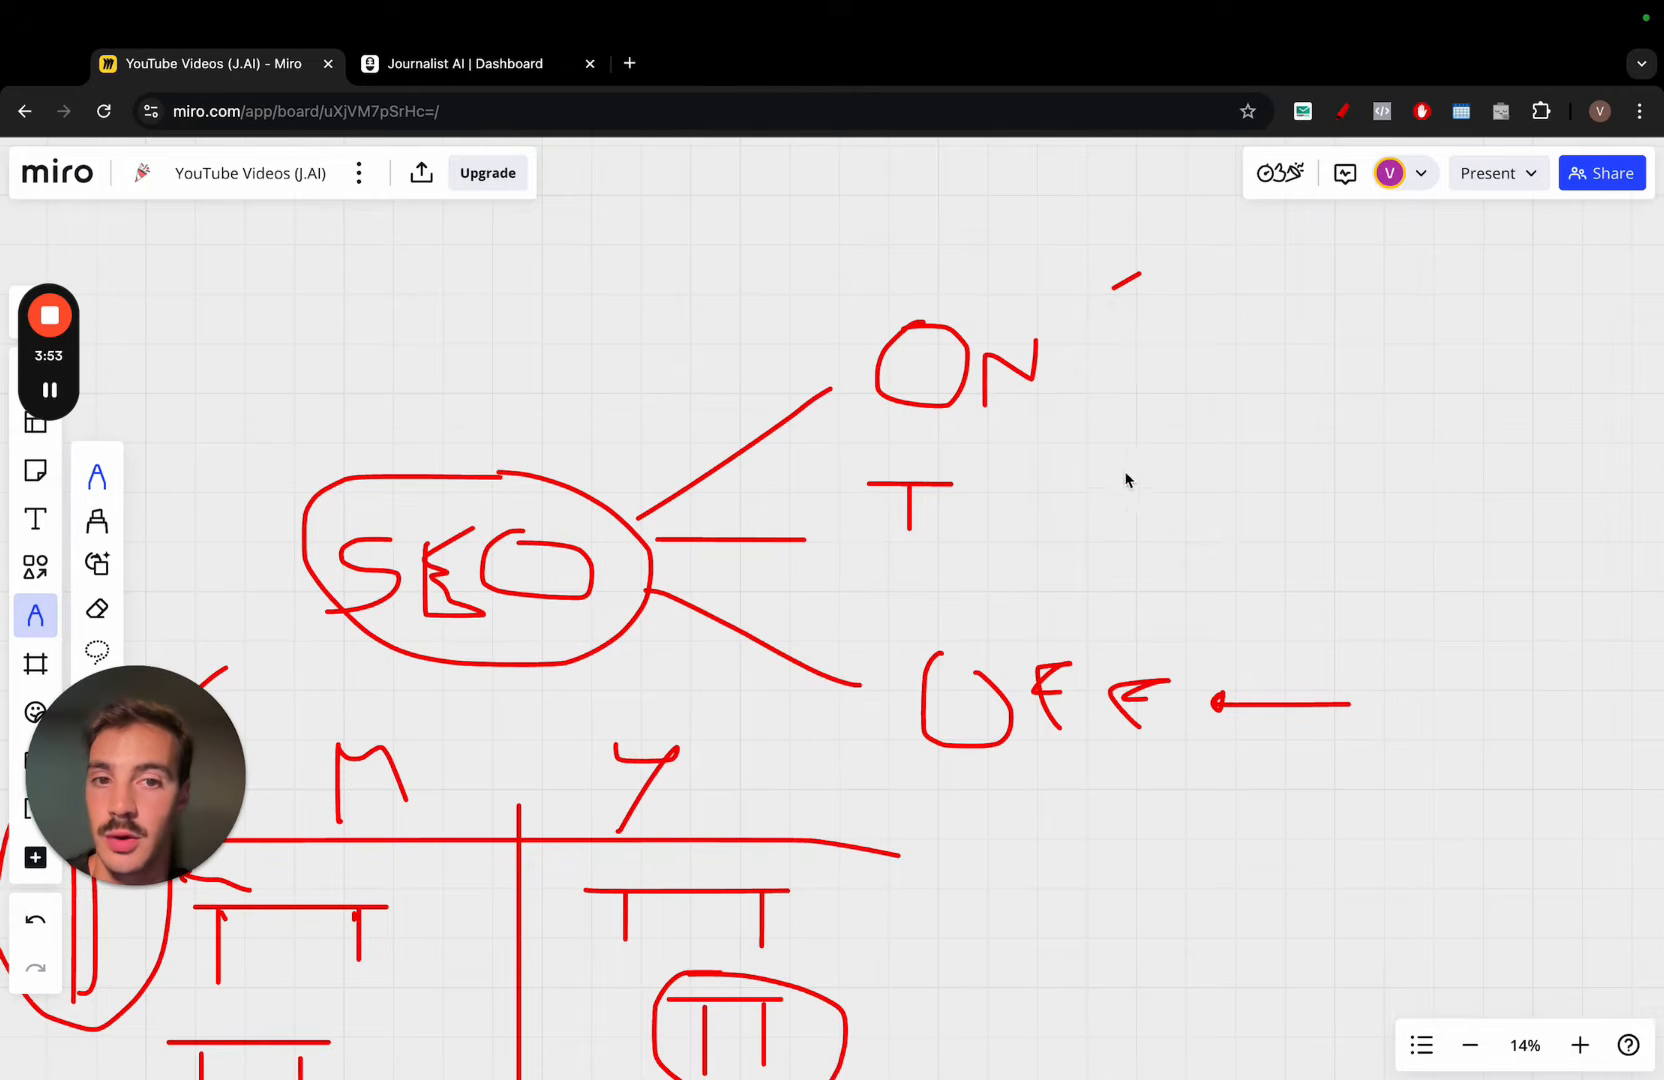
{"action": "left_click_drag", "start_coordinate": [1143, 481], "coordinate": [1107, 499]}
{"action": "left_click_drag", "start_coordinate": [1425, 626], "coordinate": [1251, 724]}
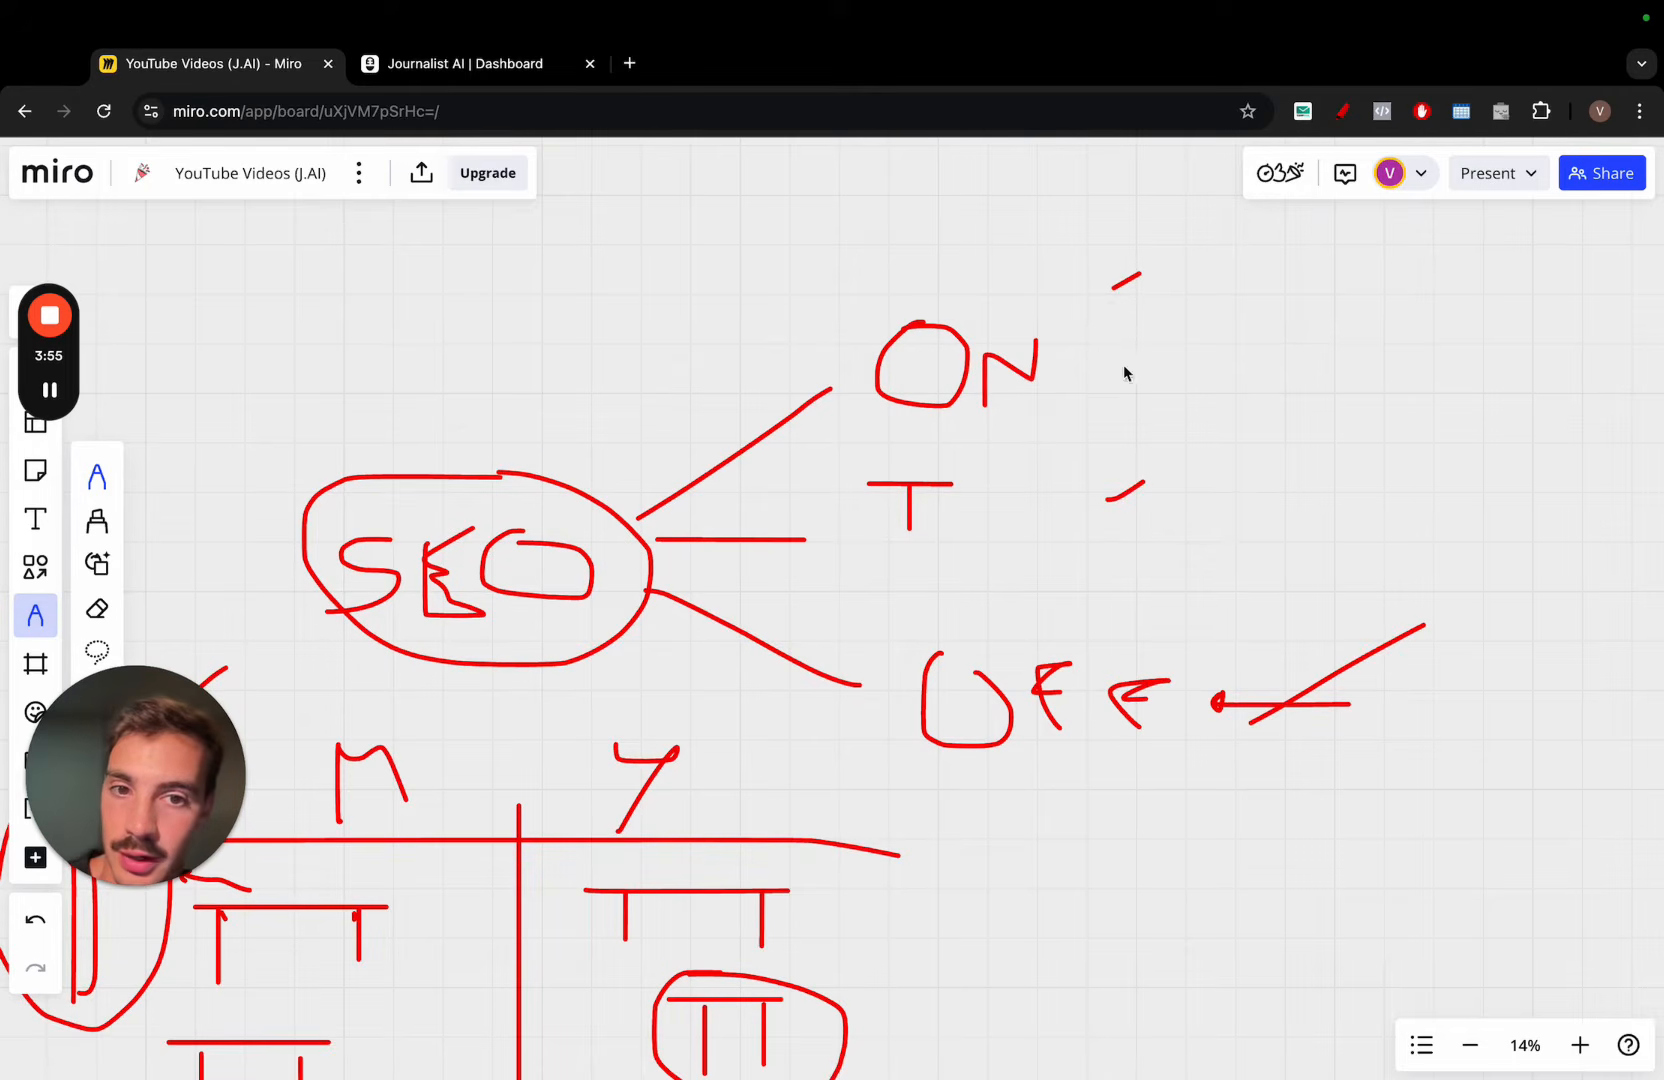
Circle the ON, T and OFF labels together, and draw a long arrow from T out of the circle to the right
{"action": "mouse_move", "coordinate": [1005, 242]}
{"action": "left_mouse_down"}
{"action": "mouse_move", "coordinate": [858, 342]}
{"action": "mouse_move", "coordinate": [1340, 512]}
{"action": "mouse_move", "coordinate": [968, 266]}
{"action": "left_mouse_up"}
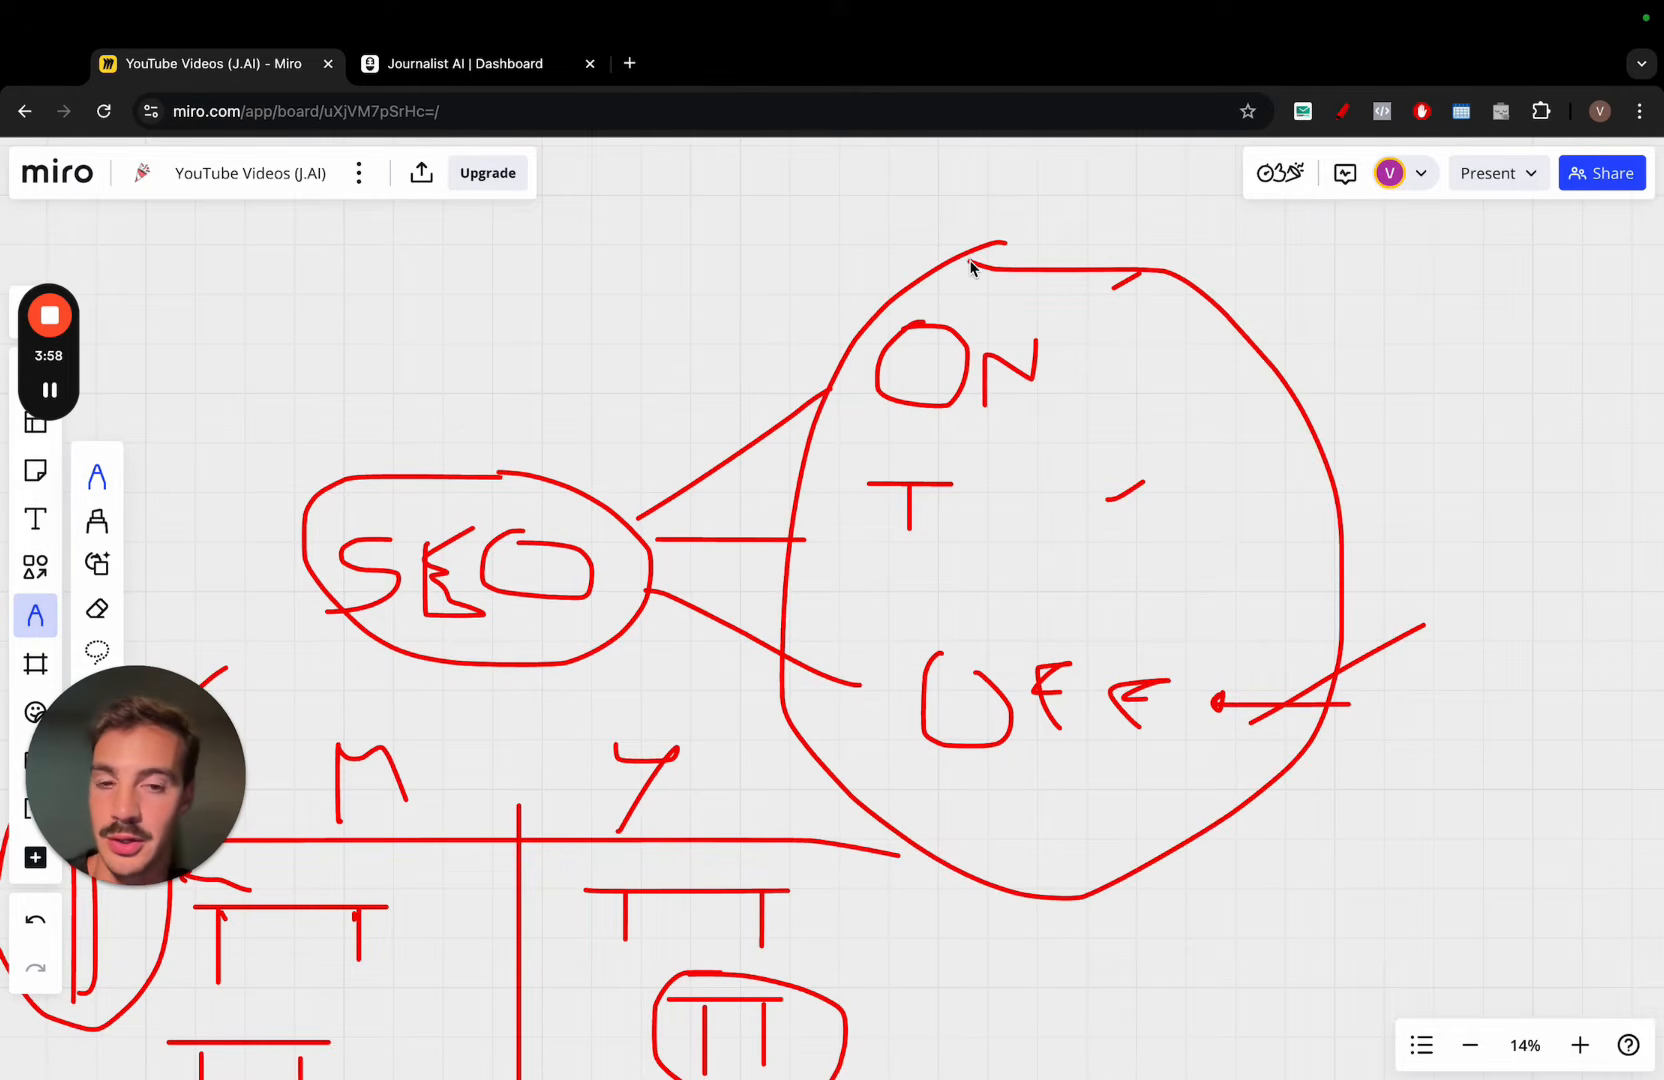
{"action": "scroll", "coordinate": [970, 268], "scroll_direction": "right", "scroll_amount": 5}
{"action": "scroll", "coordinate": [970, 268], "scroll_direction": "down", "scroll_amount": 1}
{"action": "scroll", "coordinate": [973, 267], "scroll_direction": "right", "scroll_amount": 3}
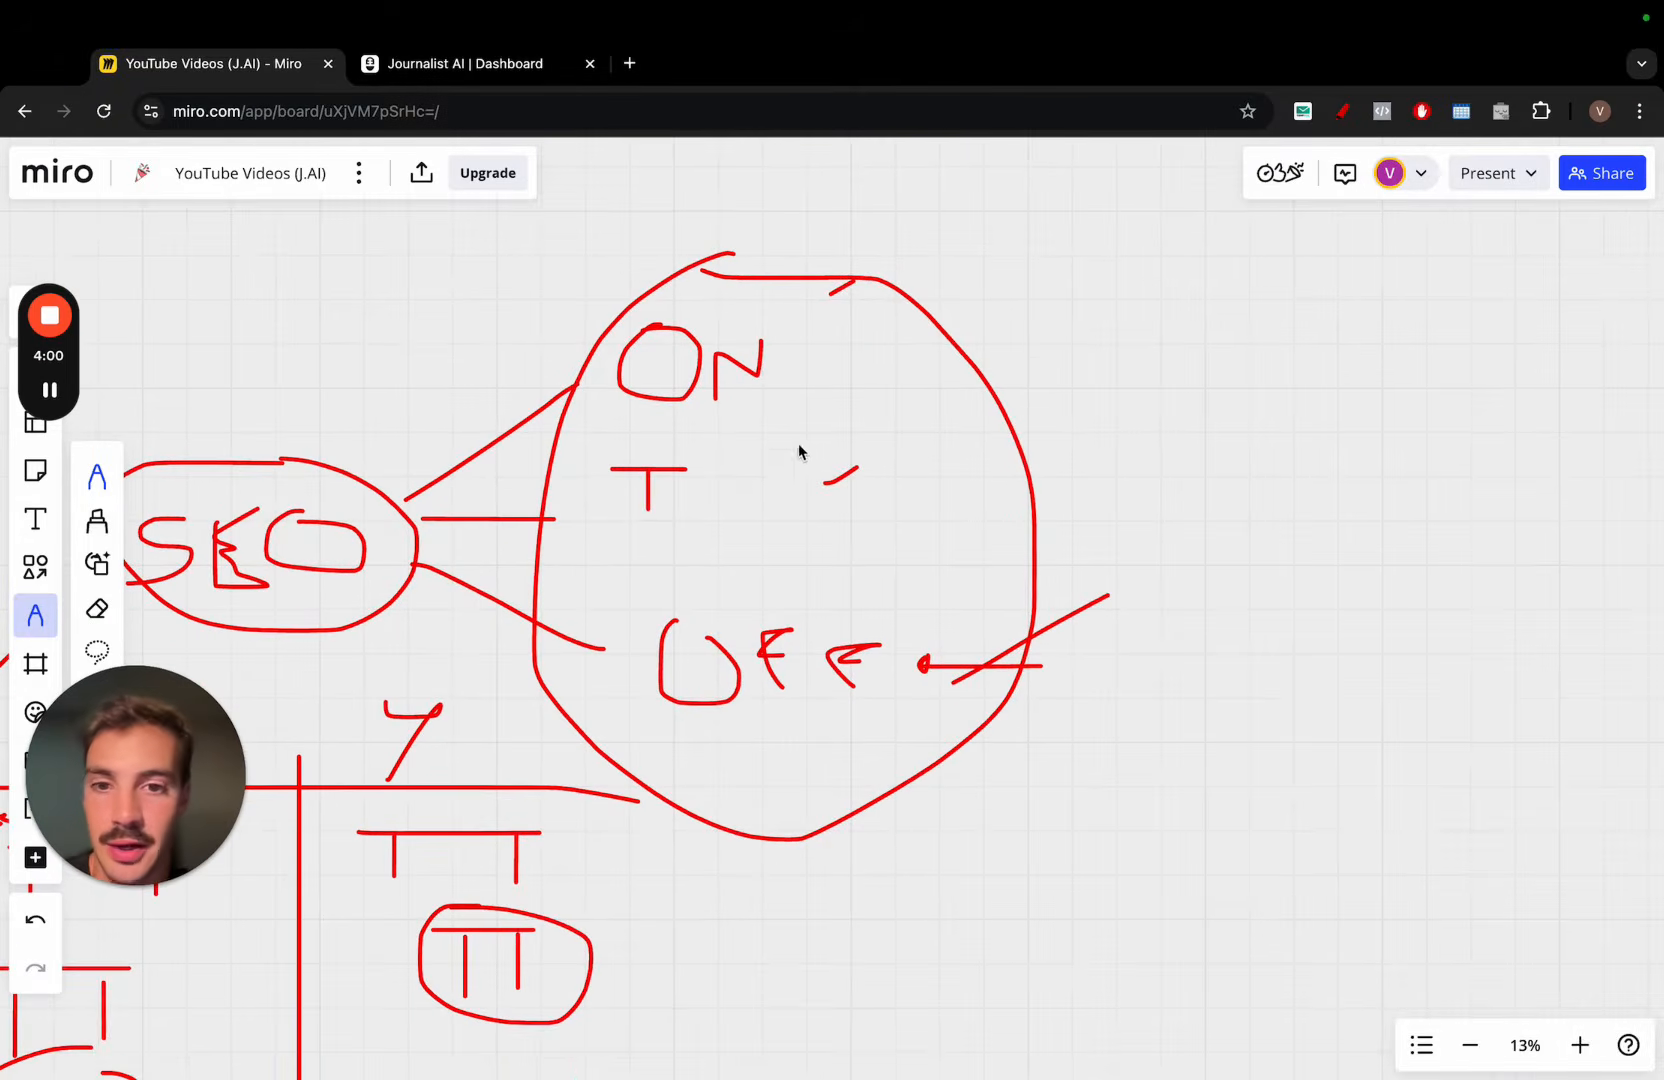
{"action": "mouse_move", "coordinate": [700, 496]}
{"action": "left_mouse_down"}
{"action": "mouse_move", "coordinate": [1221, 500]}
{"action": "mouse_move", "coordinate": [1200, 500]}
{"action": "left_mouse_up"}
{"action": "scroll", "coordinate": [850, 380], "scroll_direction": "right", "scroll_amount": 2}
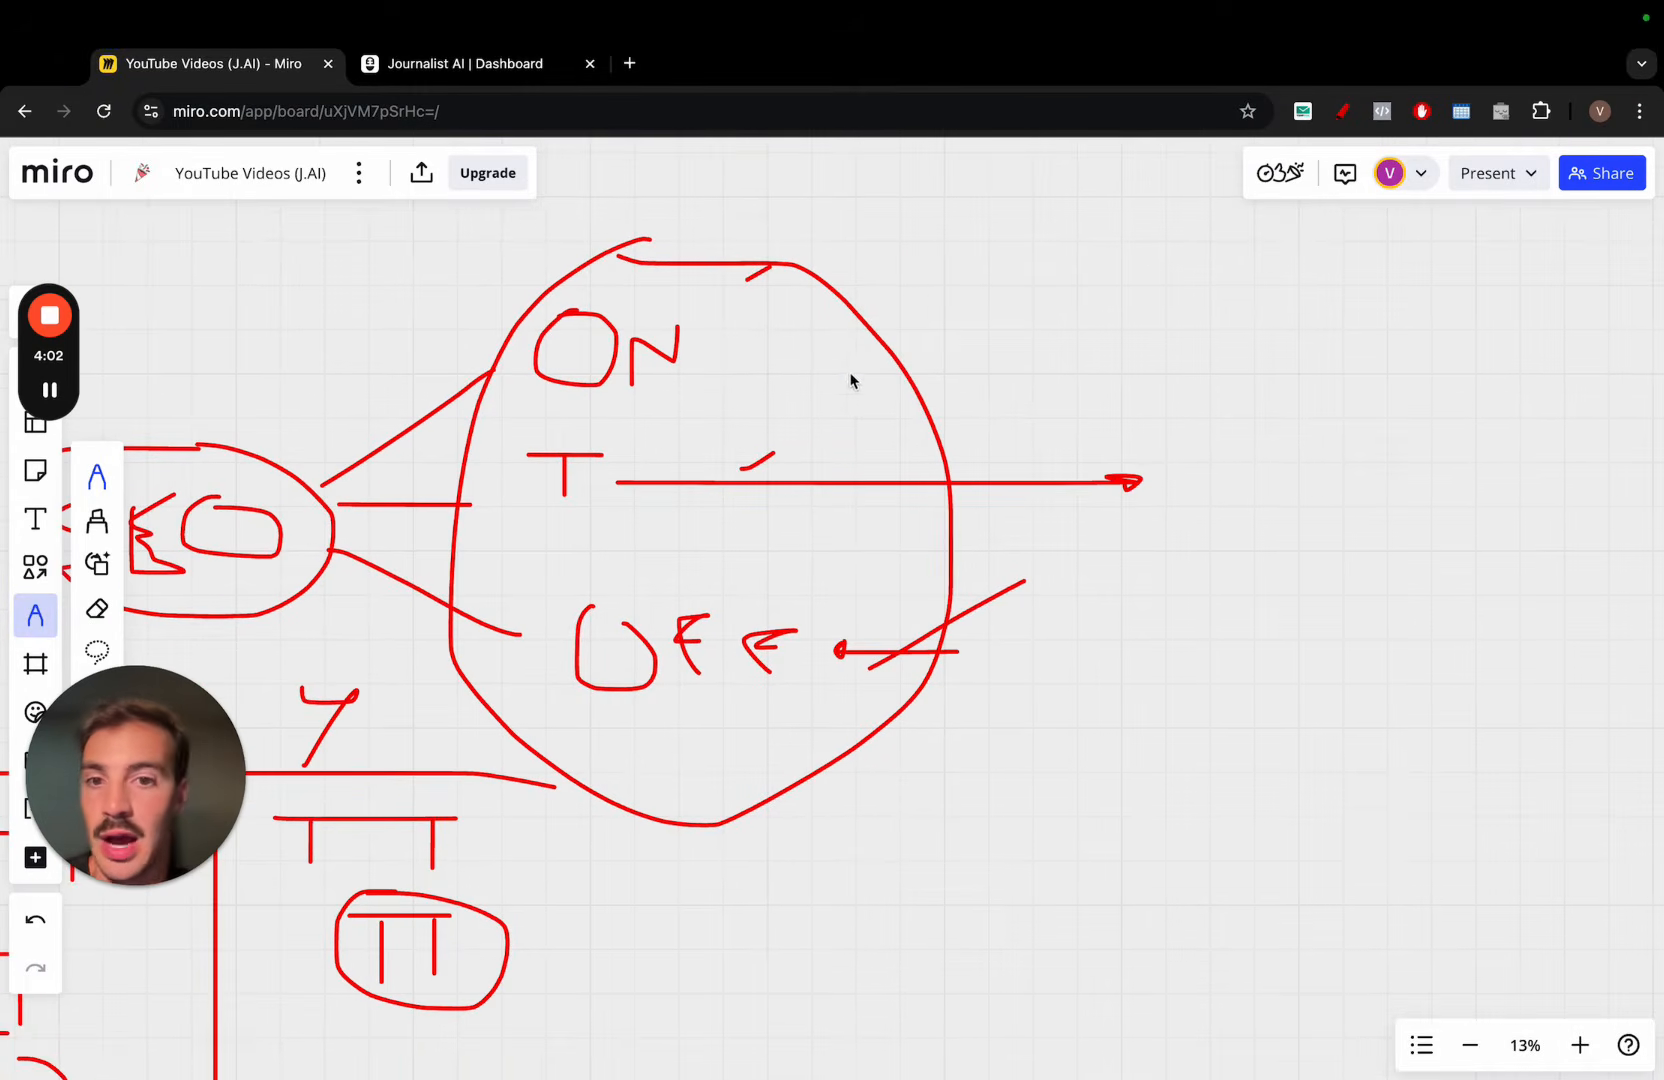
Add check marks beside ON and OFF, and write S at the tip of the arrow from T
{"action": "left_click_drag", "start_coordinate": [773, 297], "coordinate": [815, 232]}
{"action": "mouse_move", "coordinate": [768, 630]}
{"action": "left_mouse_down"}
{"action": "mouse_move", "coordinate": [800, 646]}
{"action": "mouse_move", "coordinate": [871, 610]}
{"action": "left_mouse_up"}
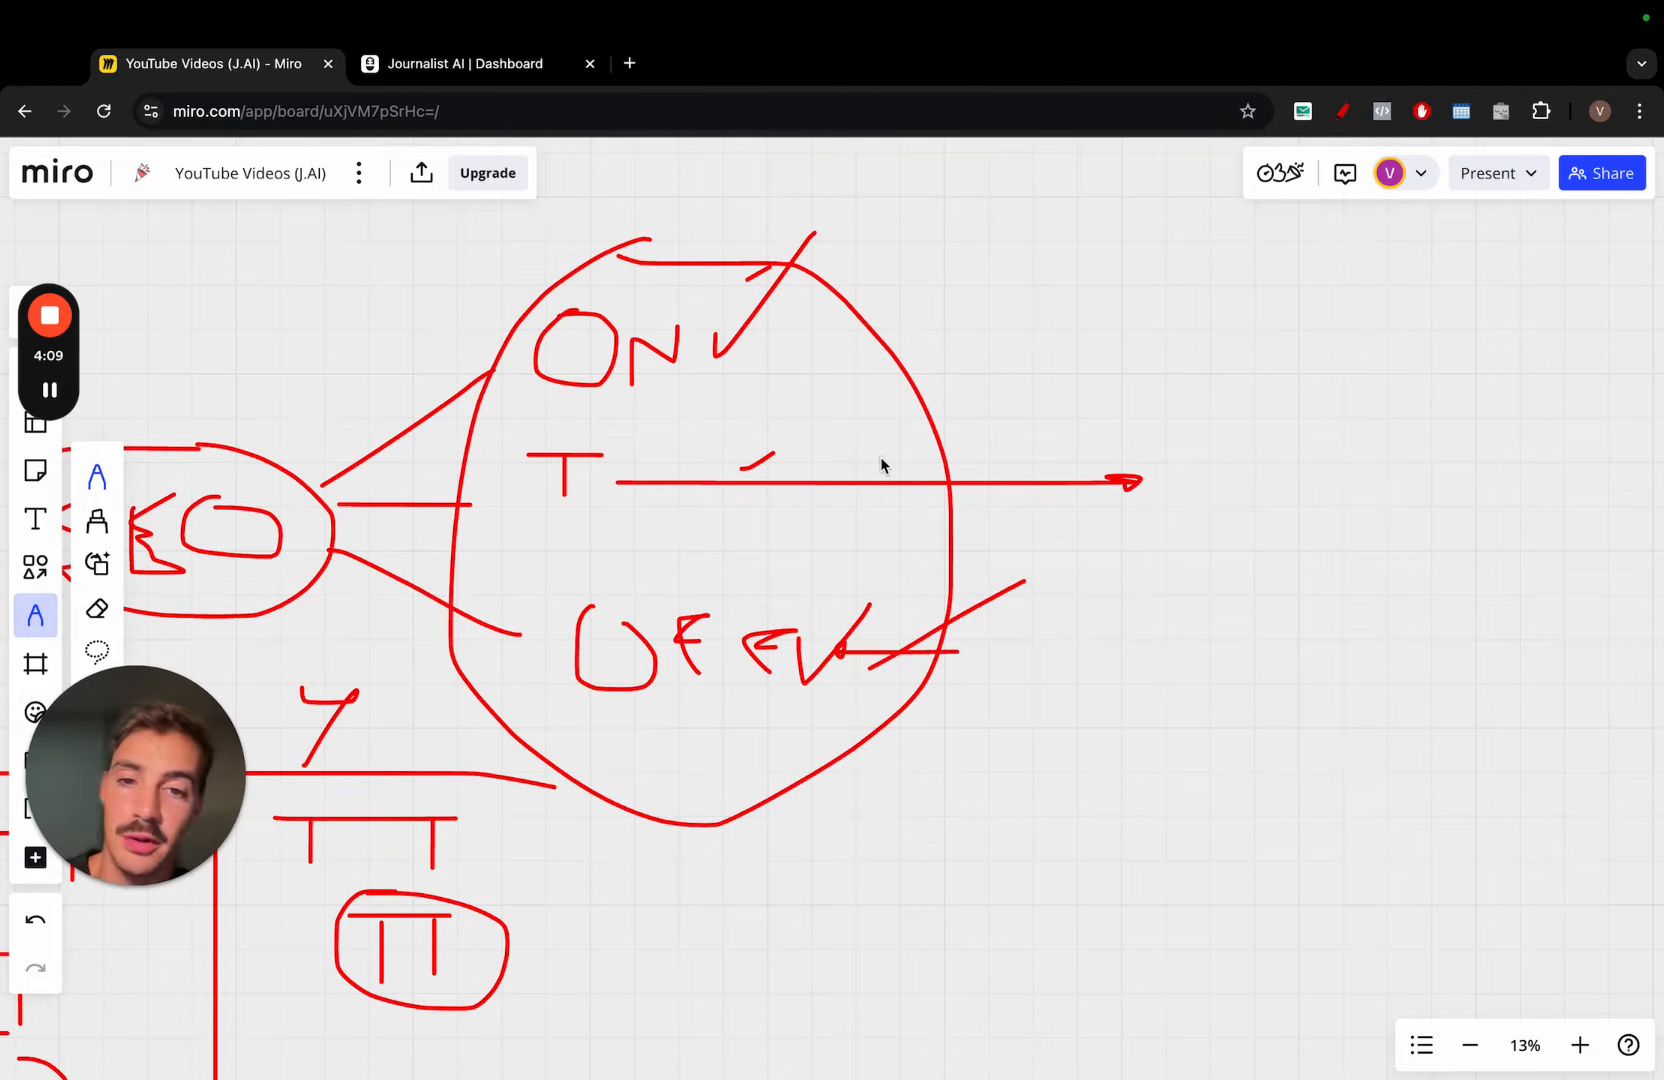
{"action": "left_click_drag", "start_coordinate": [1237, 440], "coordinate": [1163, 450]}
{"action": "scroll", "coordinate": [1150, 498], "scroll_direction": "right", "scroll_amount": 5}
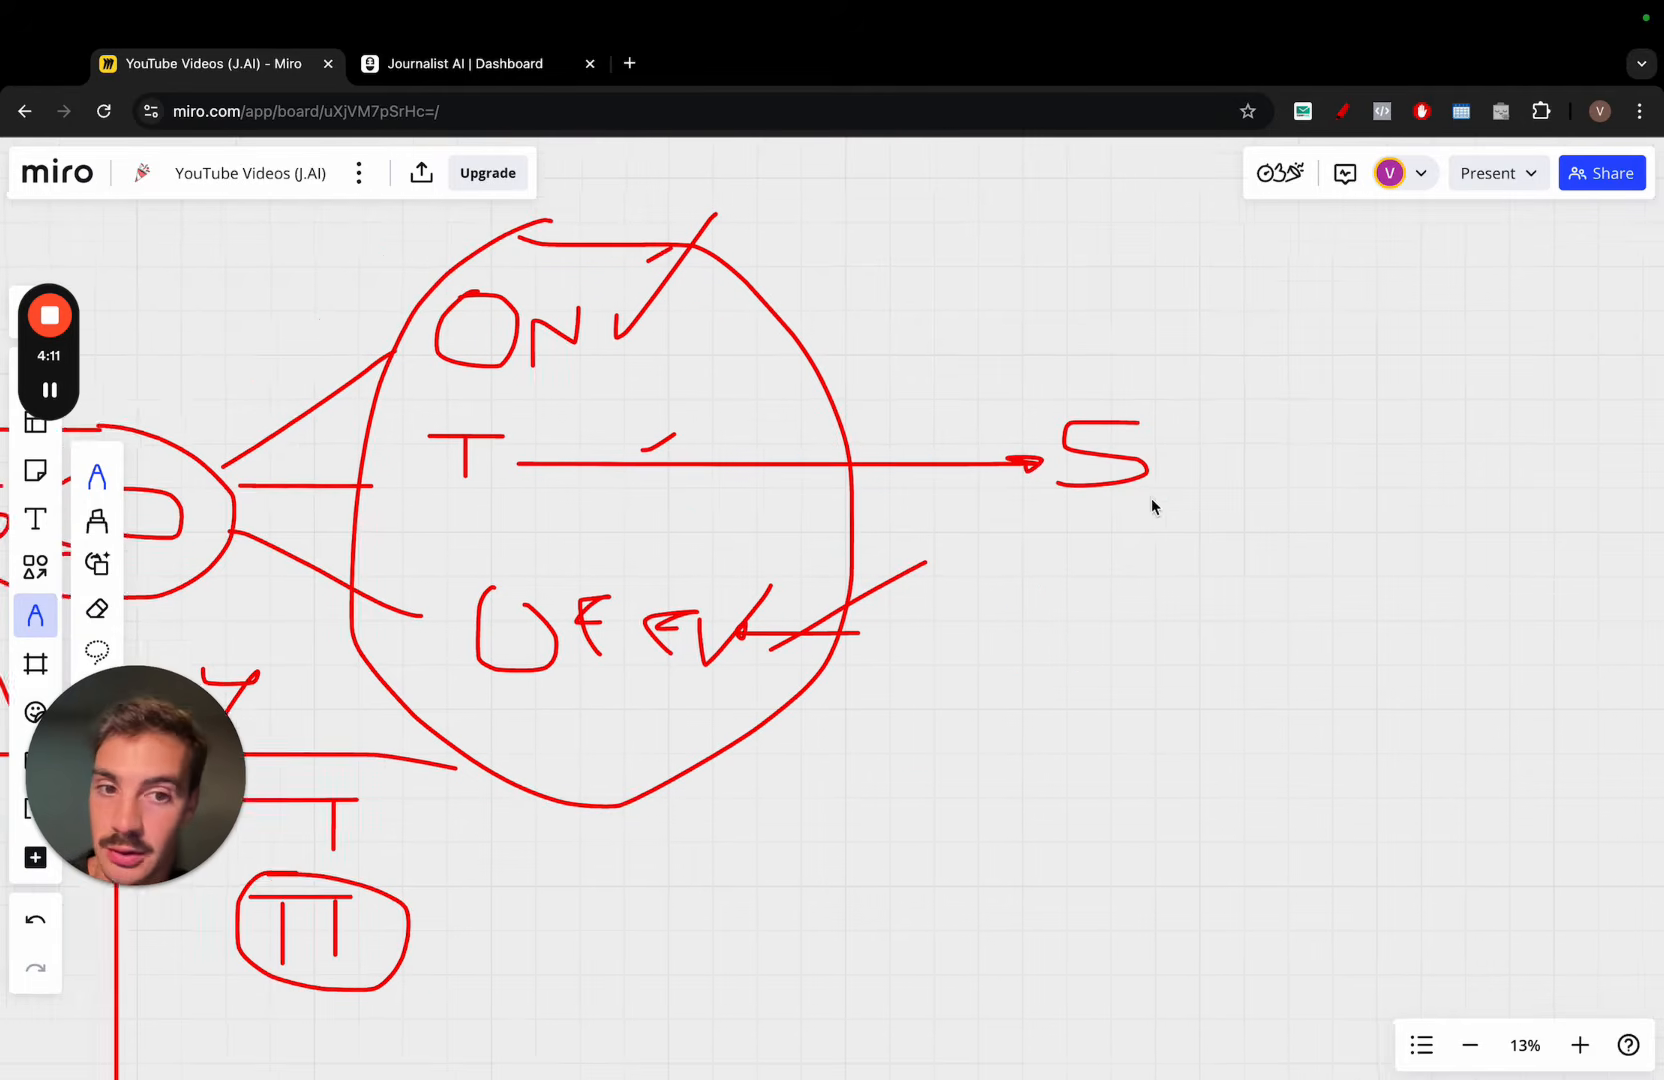
Sketch a tall search page right of the S with a search bar, a result line numbered 1, two shorter lines and bullet dots
{"action": "mouse_move", "coordinate": [1059, 322]}
{"action": "left_mouse_down"}
{"action": "mouse_move", "coordinate": [1059, 884]}
{"action": "mouse_move", "coordinate": [1321, 380]}
{"action": "mouse_move", "coordinate": [1056, 312]}
{"action": "mouse_move", "coordinate": [1296, 342]}
{"action": "mouse_move", "coordinate": [1076, 326]}
{"action": "mouse_move", "coordinate": [1240, 357]}
{"action": "left_mouse_up"}
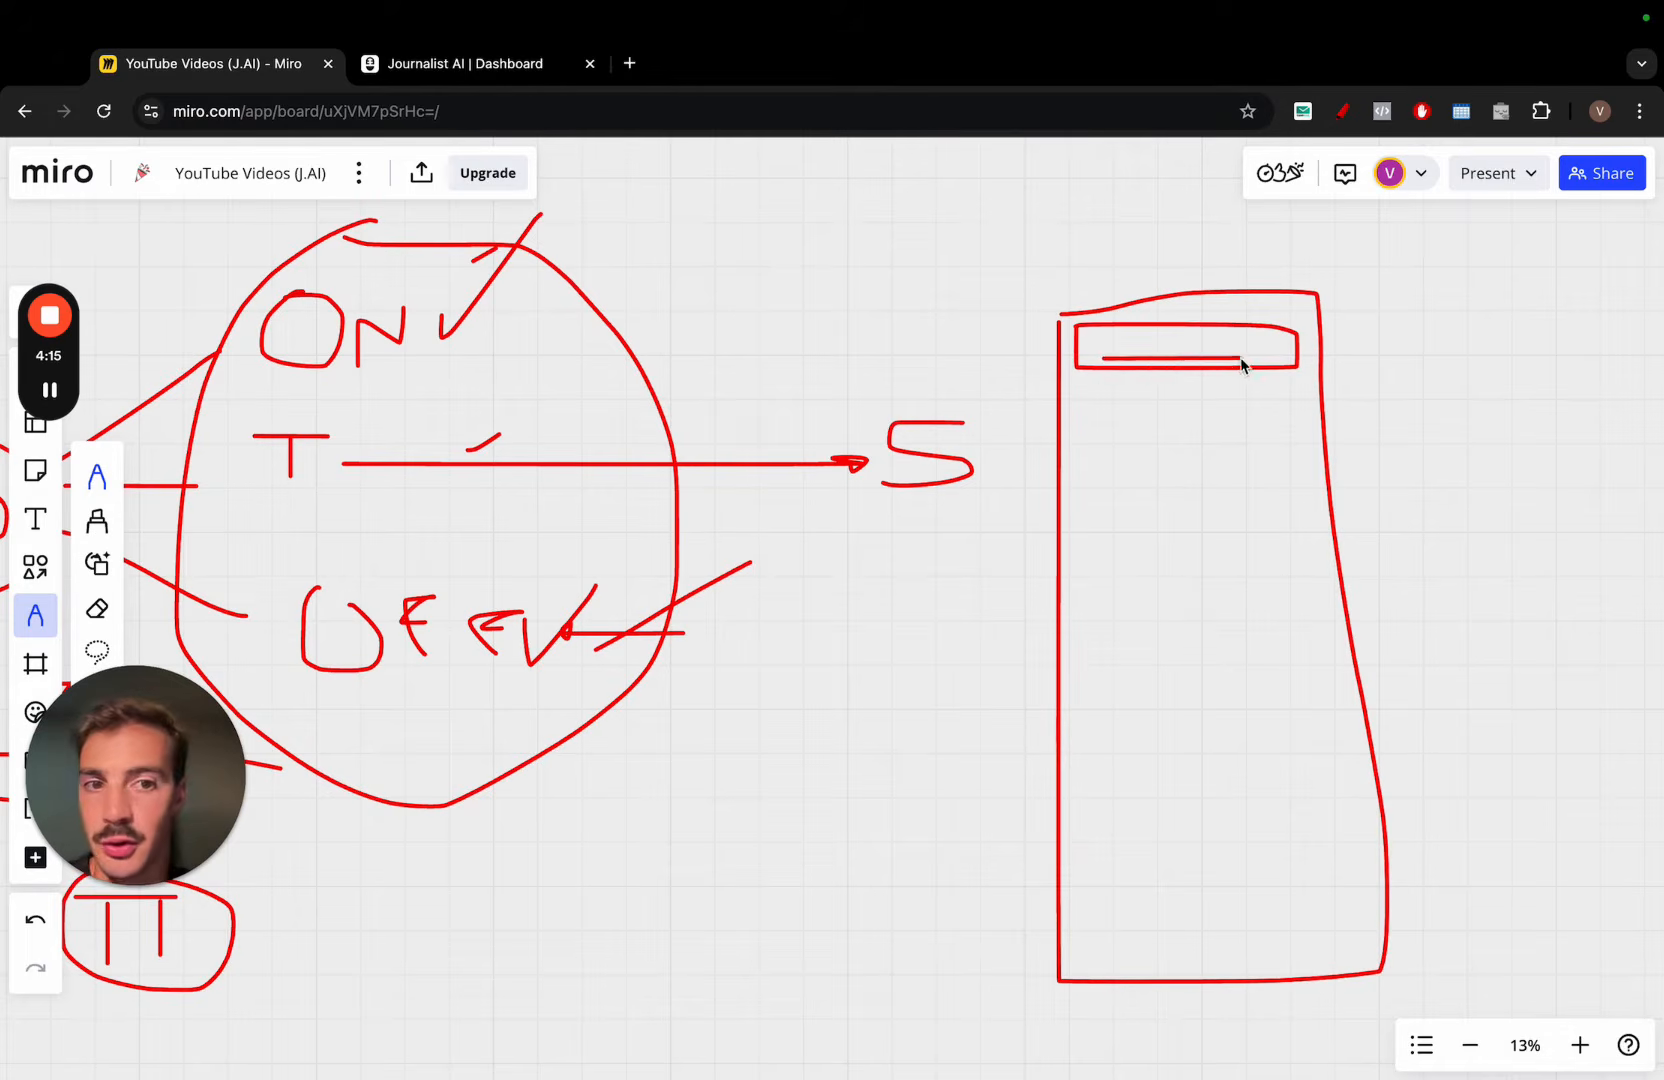
{"action": "mouse_move", "coordinate": [1078, 432]}
{"action": "left_mouse_down"}
{"action": "mouse_move", "coordinate": [1090, 452]}
{"action": "mouse_move", "coordinate": [1524, 449]}
{"action": "left_mouse_up"}
{"action": "left_click", "coordinate": [1095, 449]}
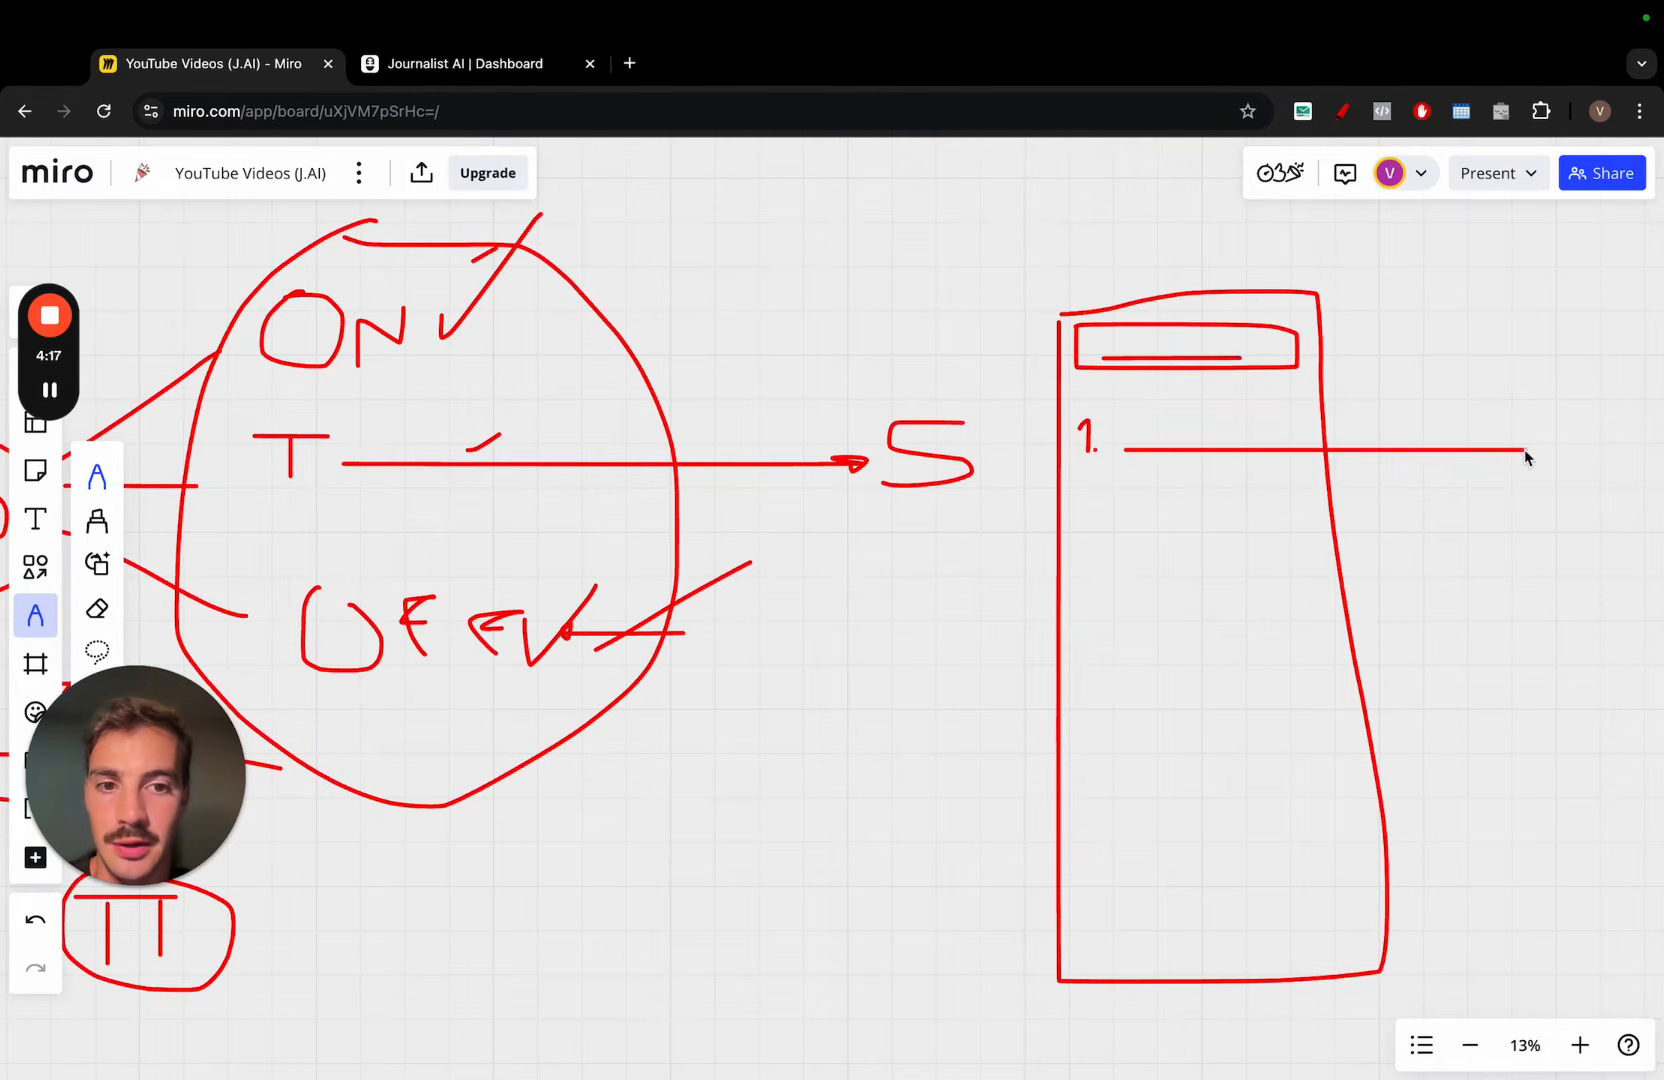
{"action": "left_click_drag", "start_coordinate": [1110, 498], "coordinate": [1387, 498]}
{"action": "left_click_drag", "start_coordinate": [1095, 541], "coordinate": [1301, 541]}
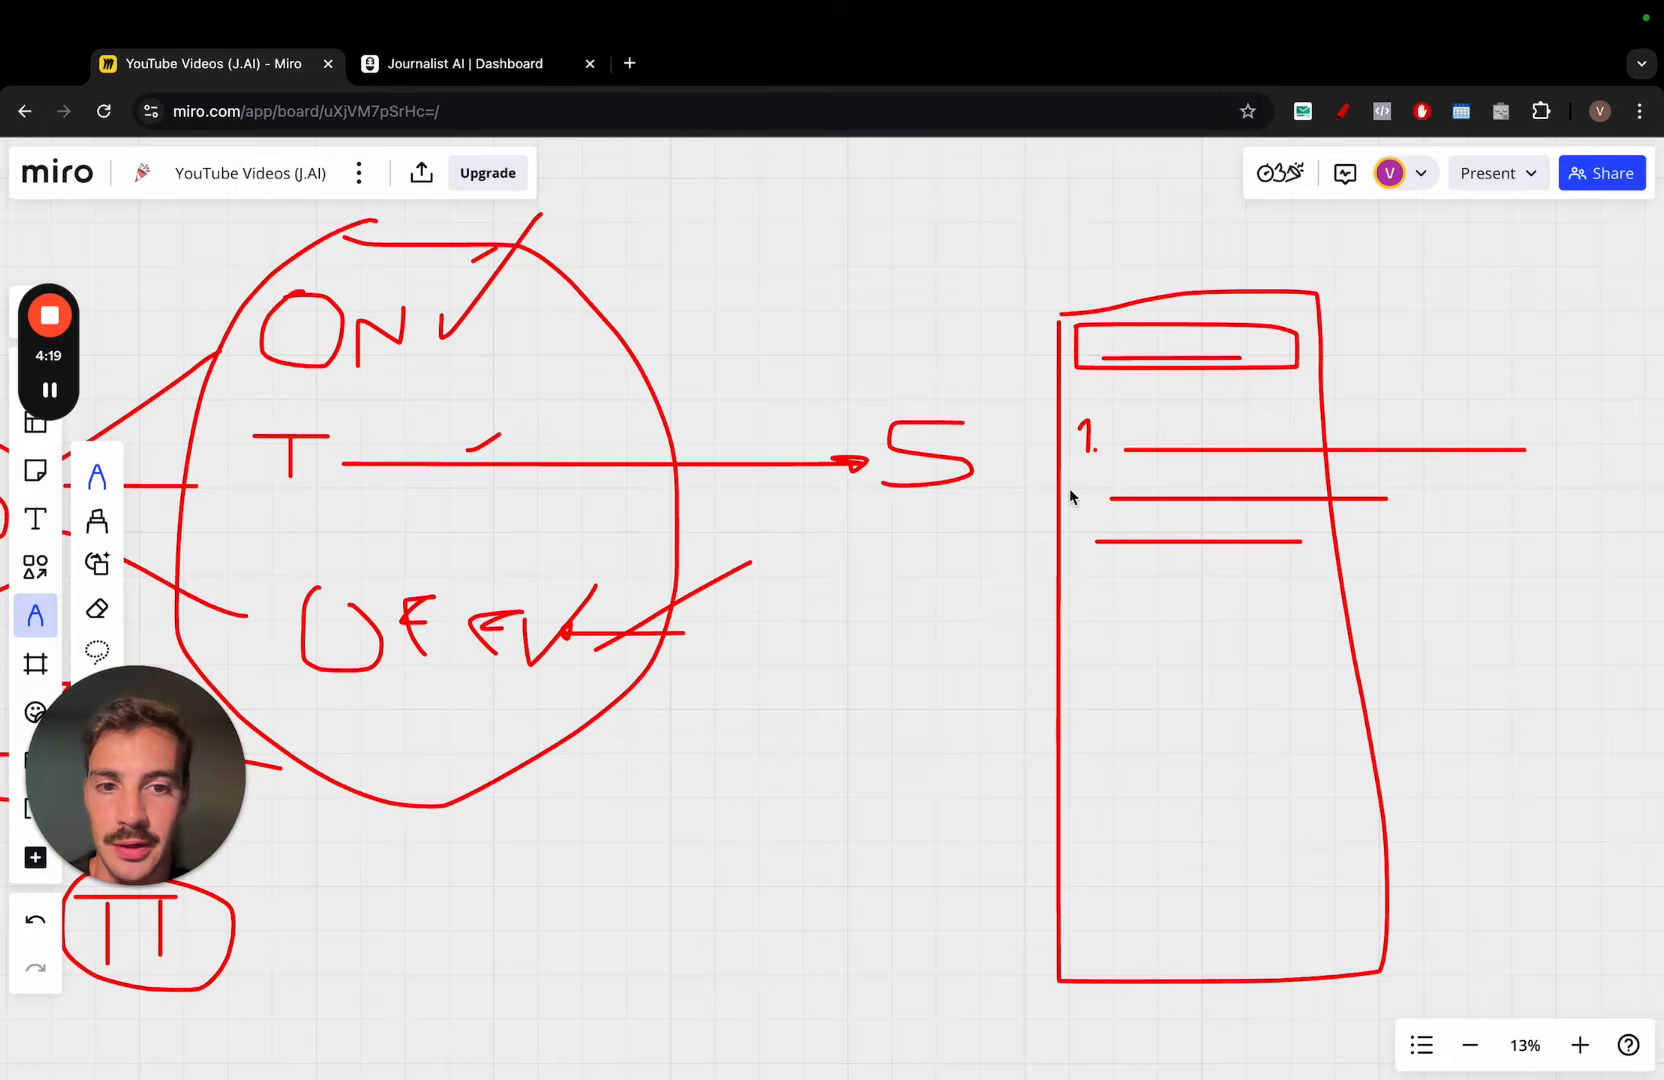
{"action": "left_click", "coordinate": [1069, 626]}
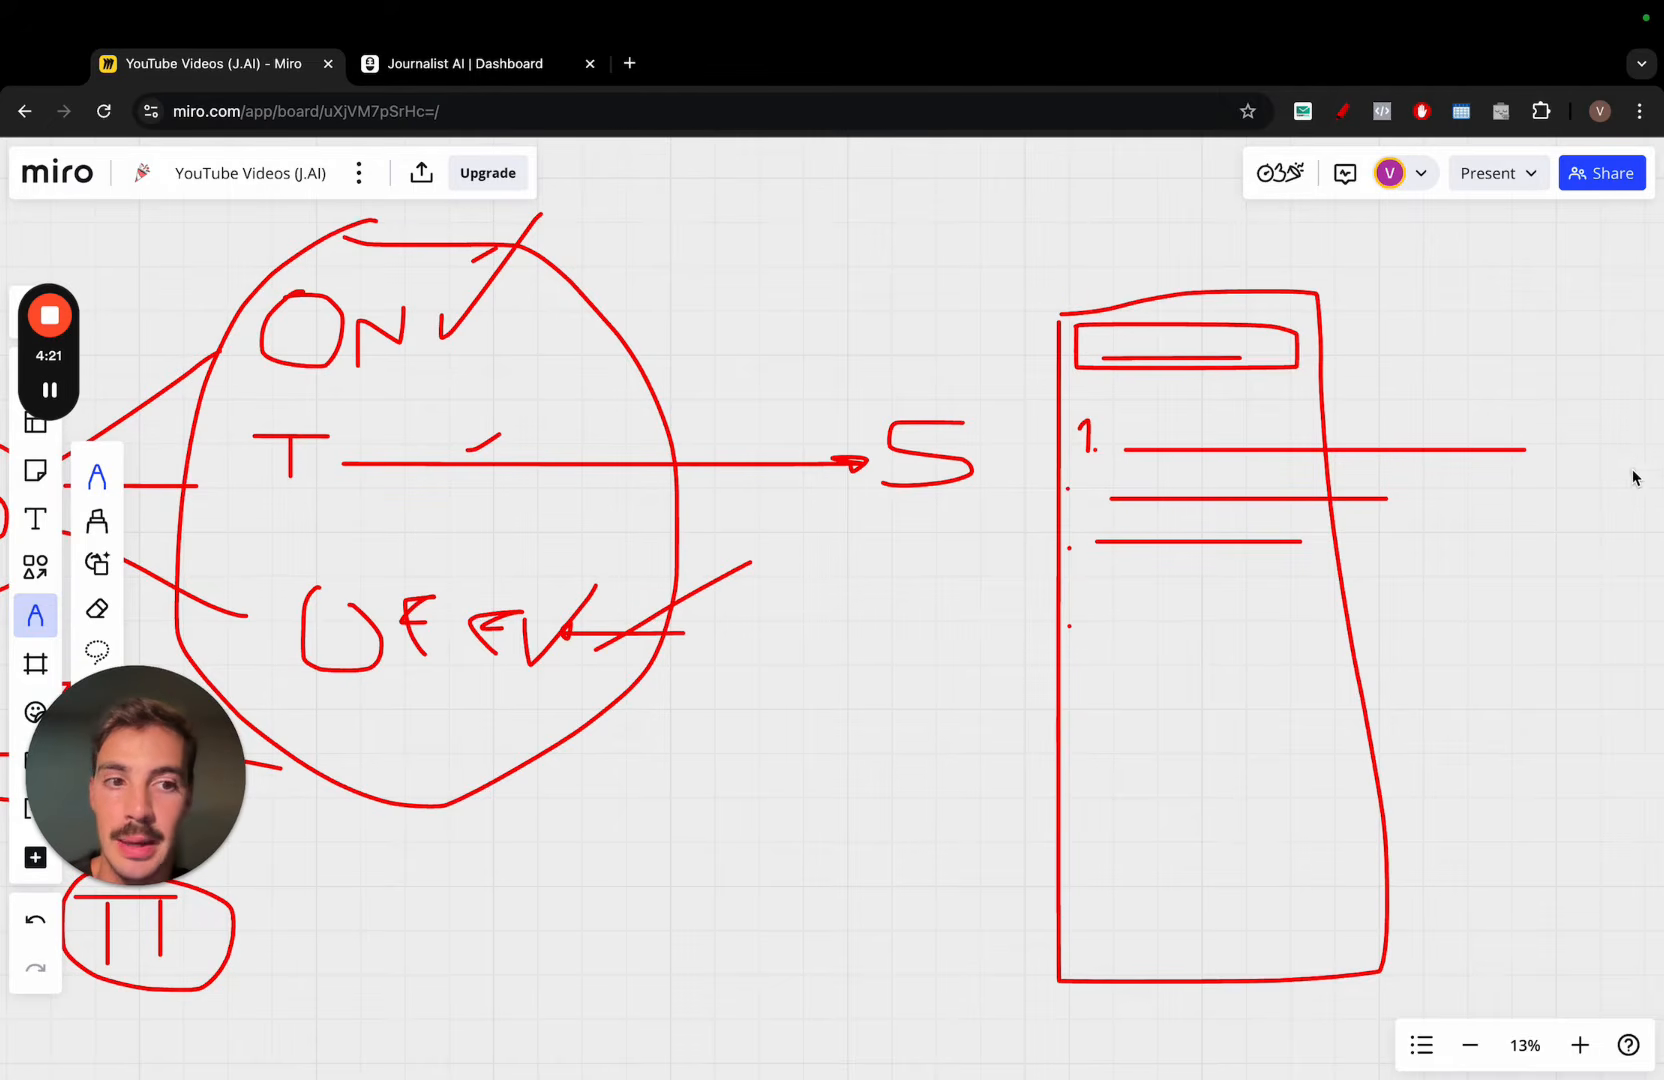
Draw an arrow pointing at the first result line, coming from a box containing 15s and a curved arrow
{"action": "scroll", "coordinate": [1630, 475], "scroll_direction": "right", "scroll_amount": 2}
{"action": "left_click_drag", "start_coordinate": [1545, 453], "coordinate": [1463, 470]}
{"action": "scroll", "coordinate": [1463, 470], "scroll_direction": "right", "scroll_amount": 3}
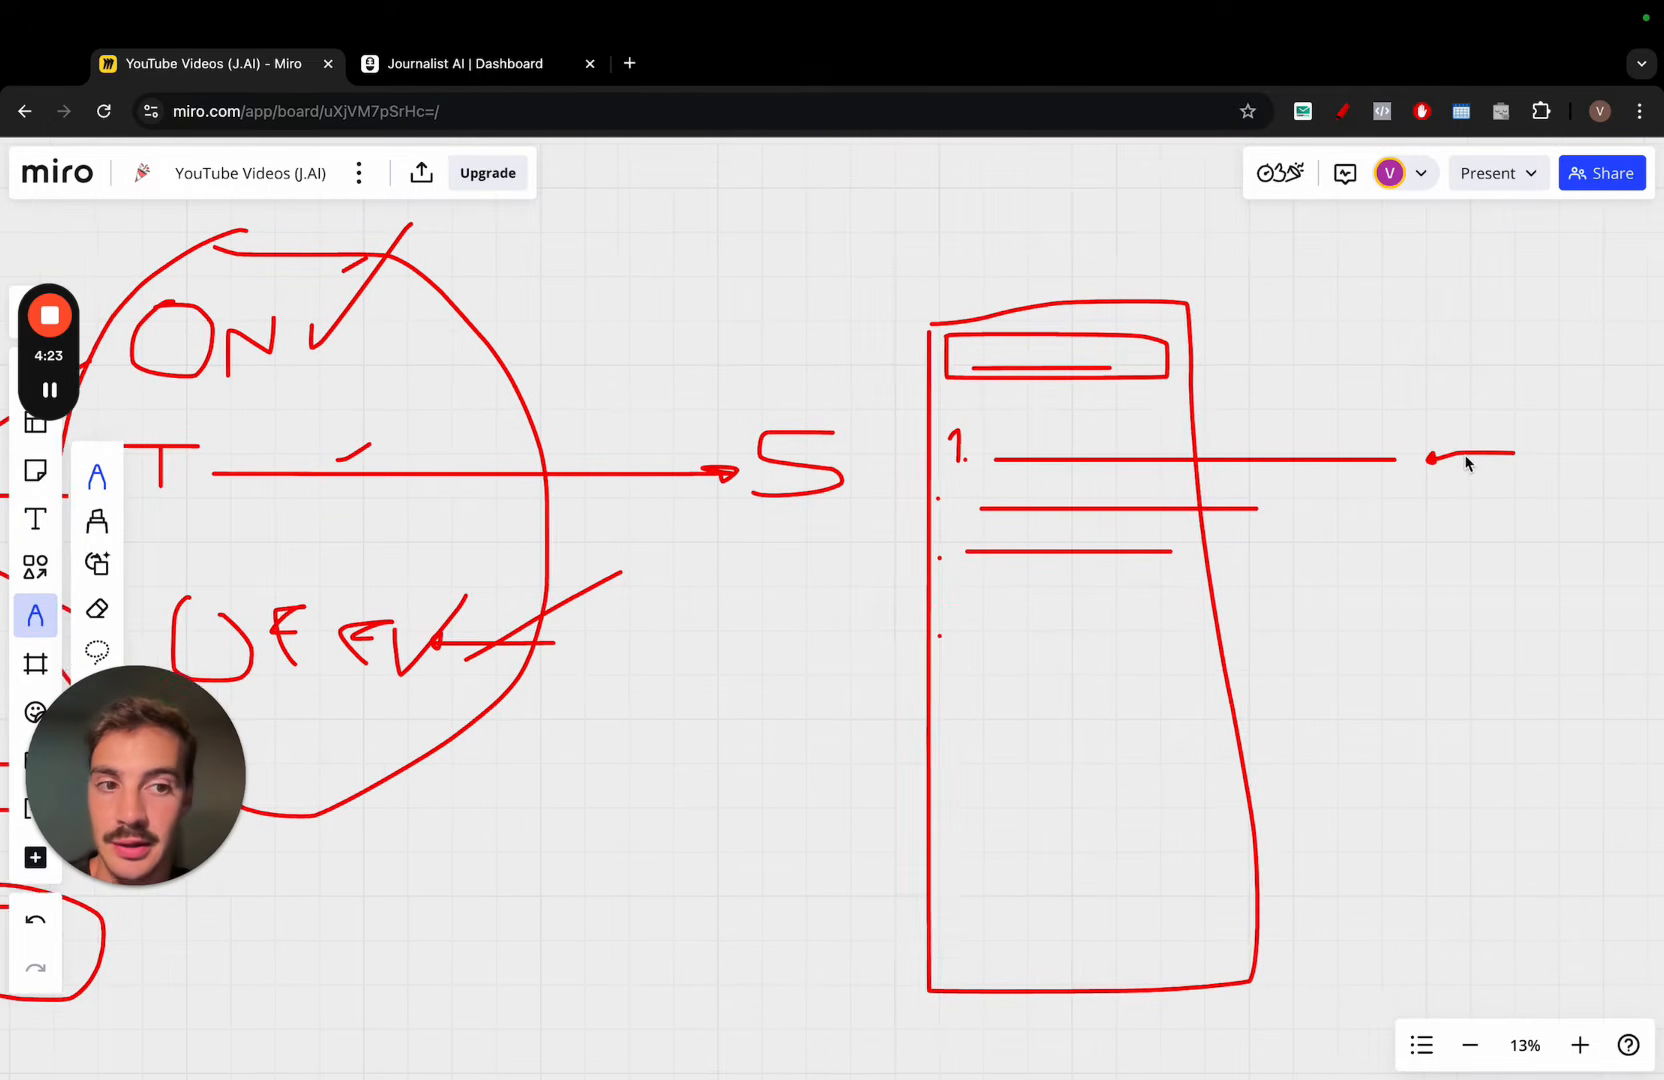
{"action": "mouse_move", "coordinate": [1390, 368]}
{"action": "left_mouse_down"}
{"action": "mouse_move", "coordinate": [1392, 500]}
{"action": "mouse_move", "coordinate": [1504, 330]}
{"action": "mouse_move", "coordinate": [1411, 341]}
{"action": "left_mouse_up"}
{"action": "mouse_move", "coordinate": [1577, 435]}
{"action": "left_mouse_down"}
{"action": "mouse_move", "coordinate": [1450, 490]}
{"action": "mouse_move", "coordinate": [1465, 452]}
{"action": "mouse_move", "coordinate": [1514, 450]}
{"action": "mouse_move", "coordinate": [1538, 480]}
{"action": "left_mouse_up"}
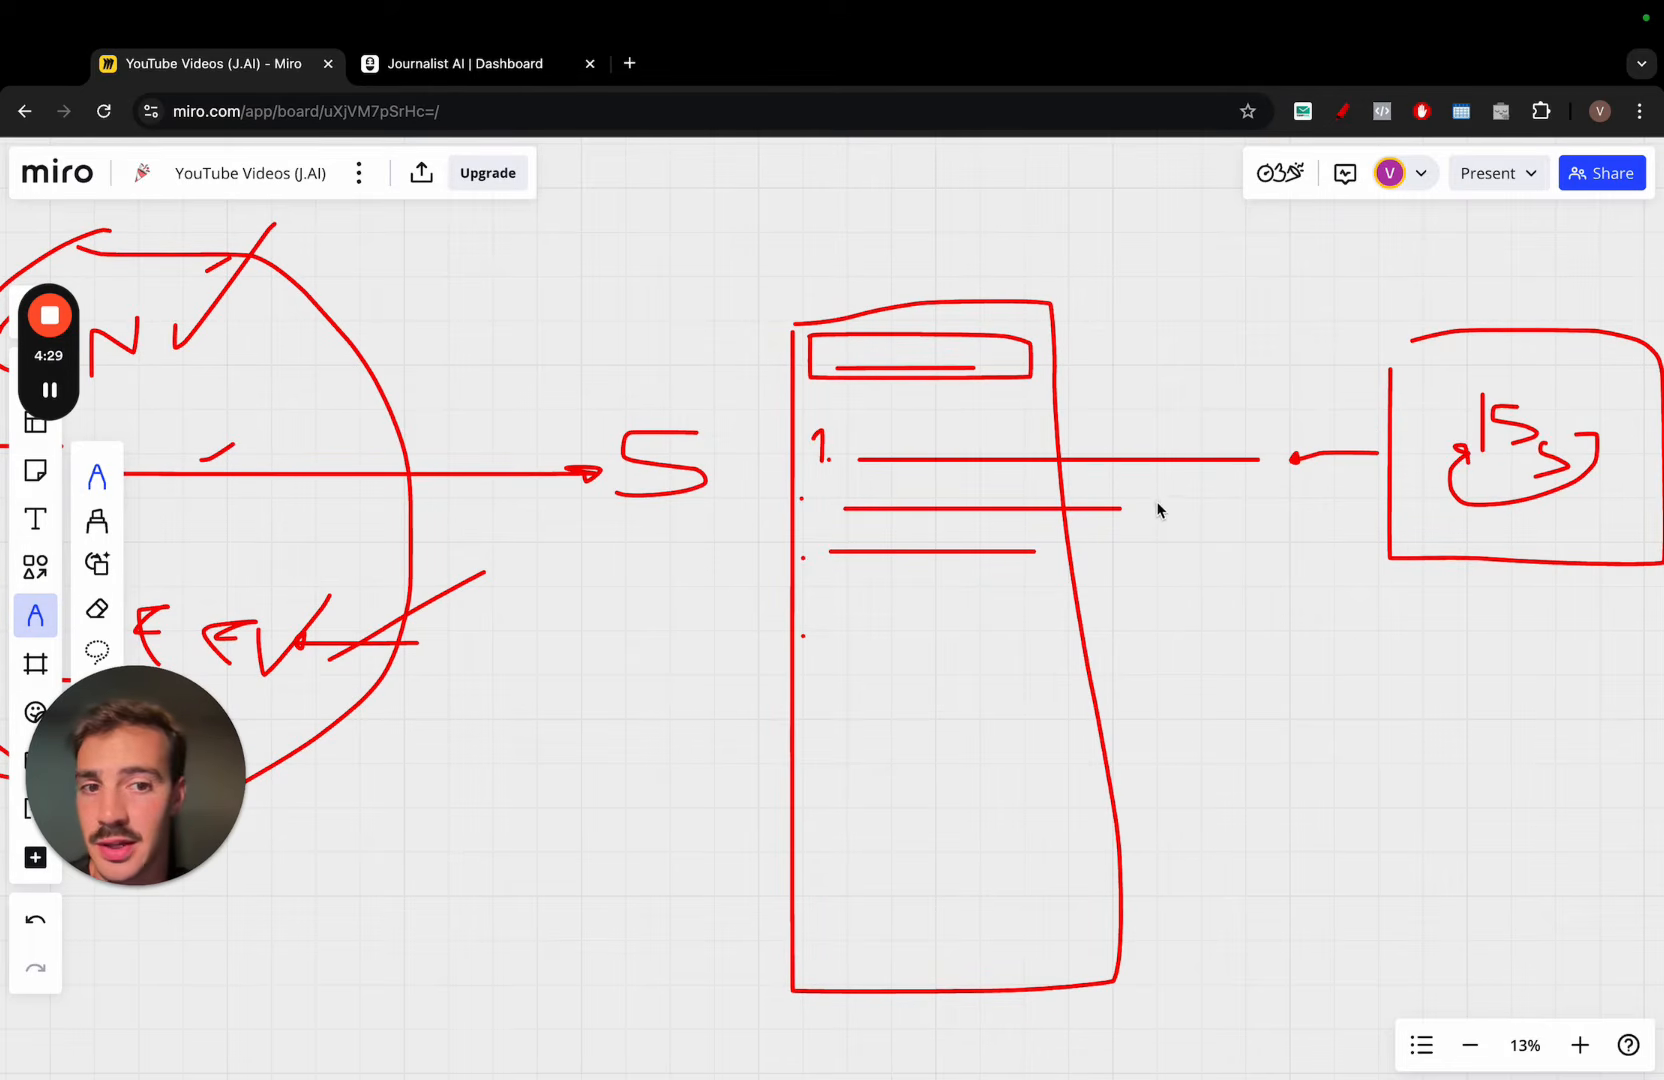
Write short numbers beside the second and third result lines, and draw curved arrows moving the first result down and a lower one up
{"action": "mouse_move", "coordinate": [1157, 501]}
{"action": "left_mouse_down"}
{"action": "mouse_move", "coordinate": [1103, 557]}
{"action": "mouse_move", "coordinate": [1129, 555]}
{"action": "left_mouse_up"}
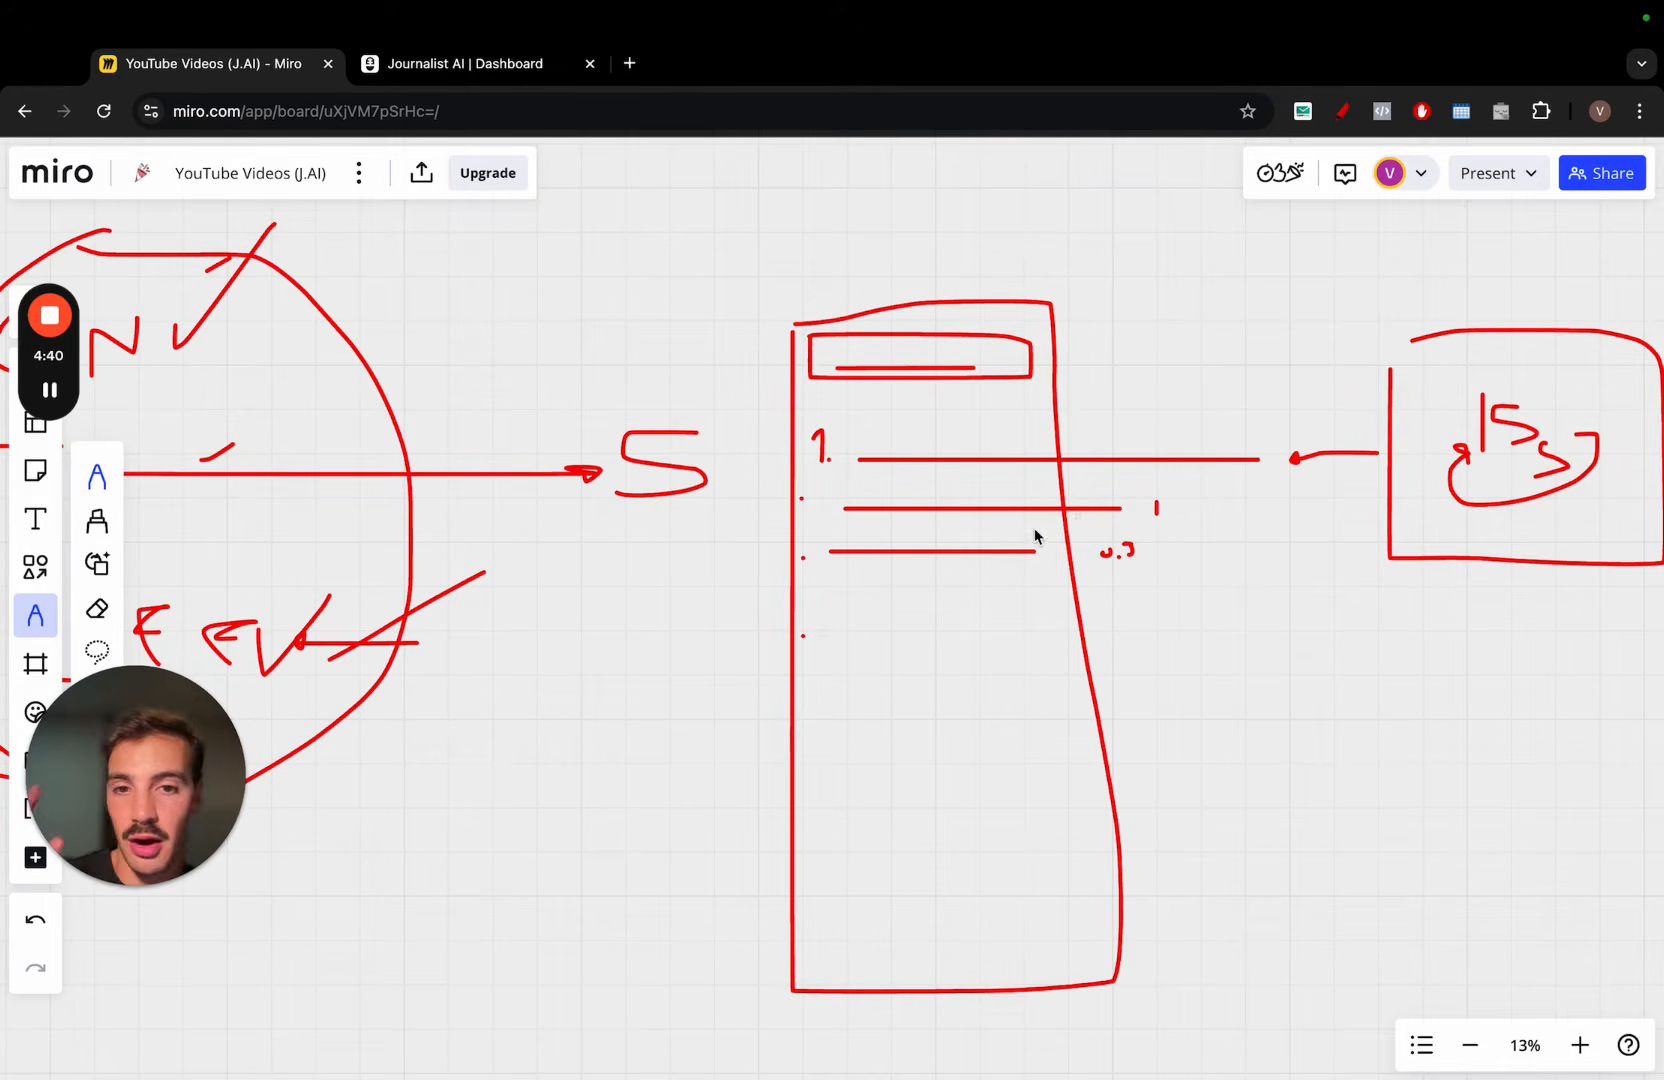
{"action": "left_click", "coordinate": [829, 505]}
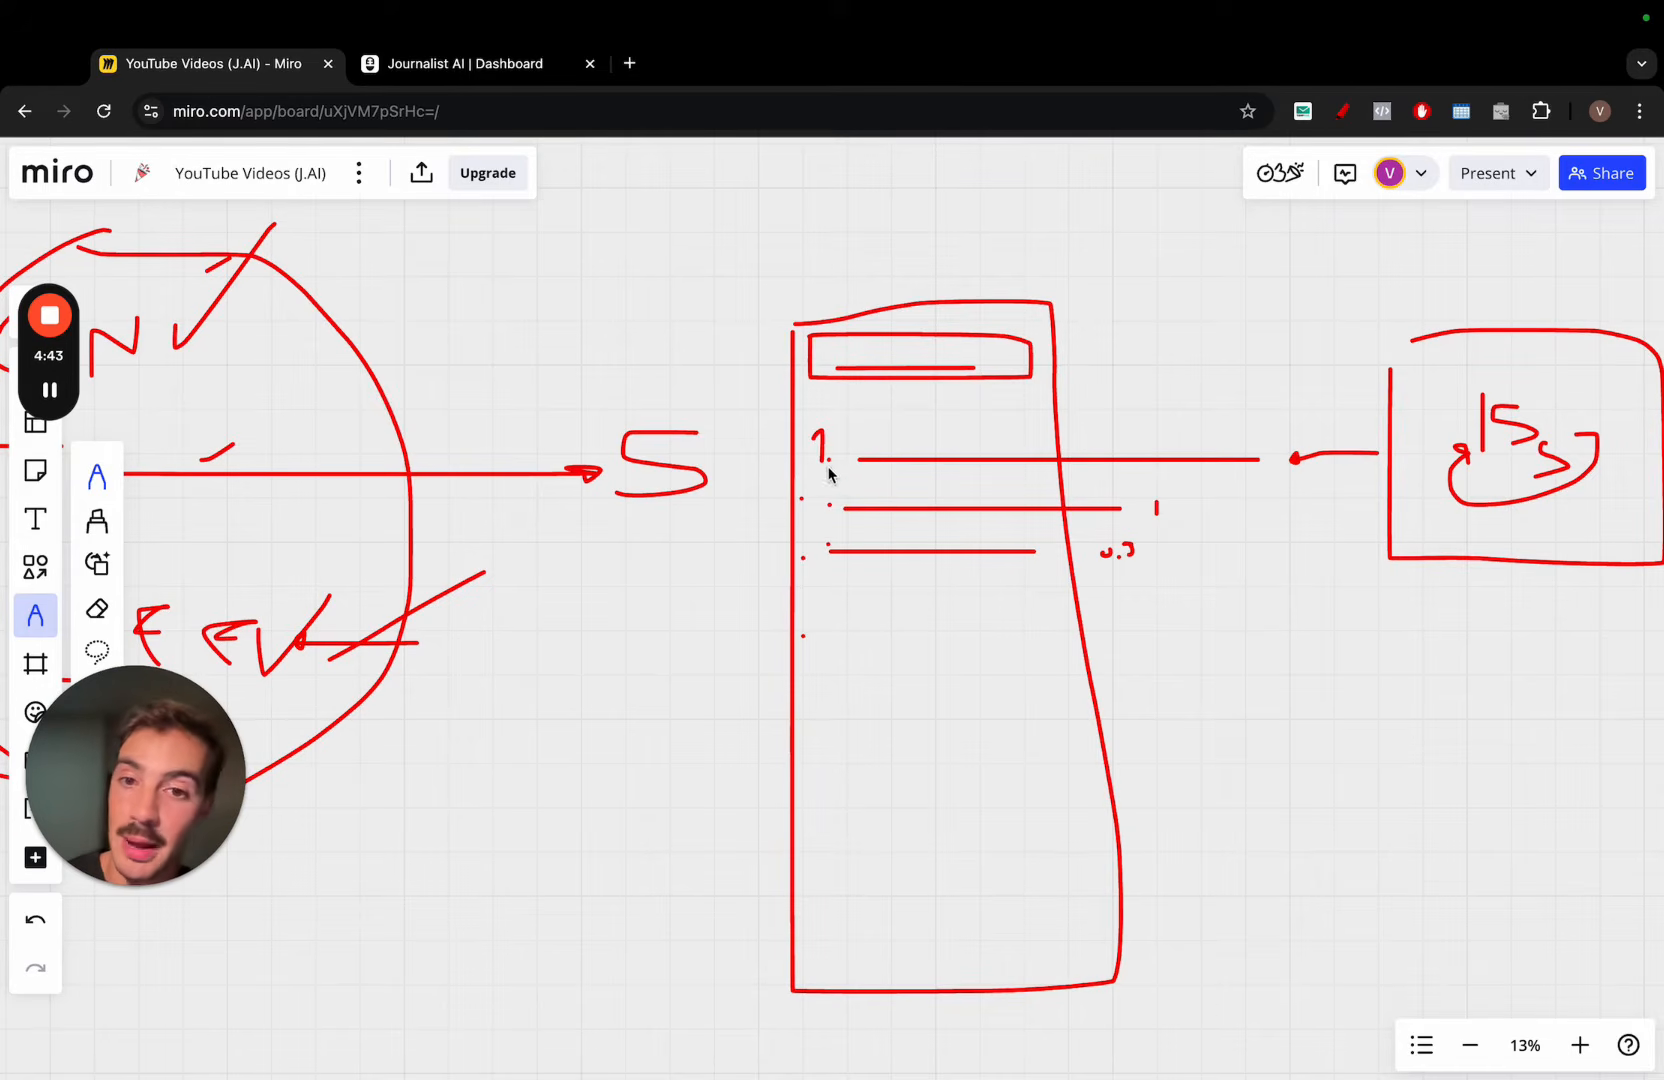
{"action": "mouse_move", "coordinate": [813, 450]}
{"action": "left_mouse_down"}
{"action": "mouse_move", "coordinate": [767, 517]}
{"action": "mouse_move", "coordinate": [839, 657]}
{"action": "mouse_move", "coordinate": [860, 652]}
{"action": "left_mouse_up"}
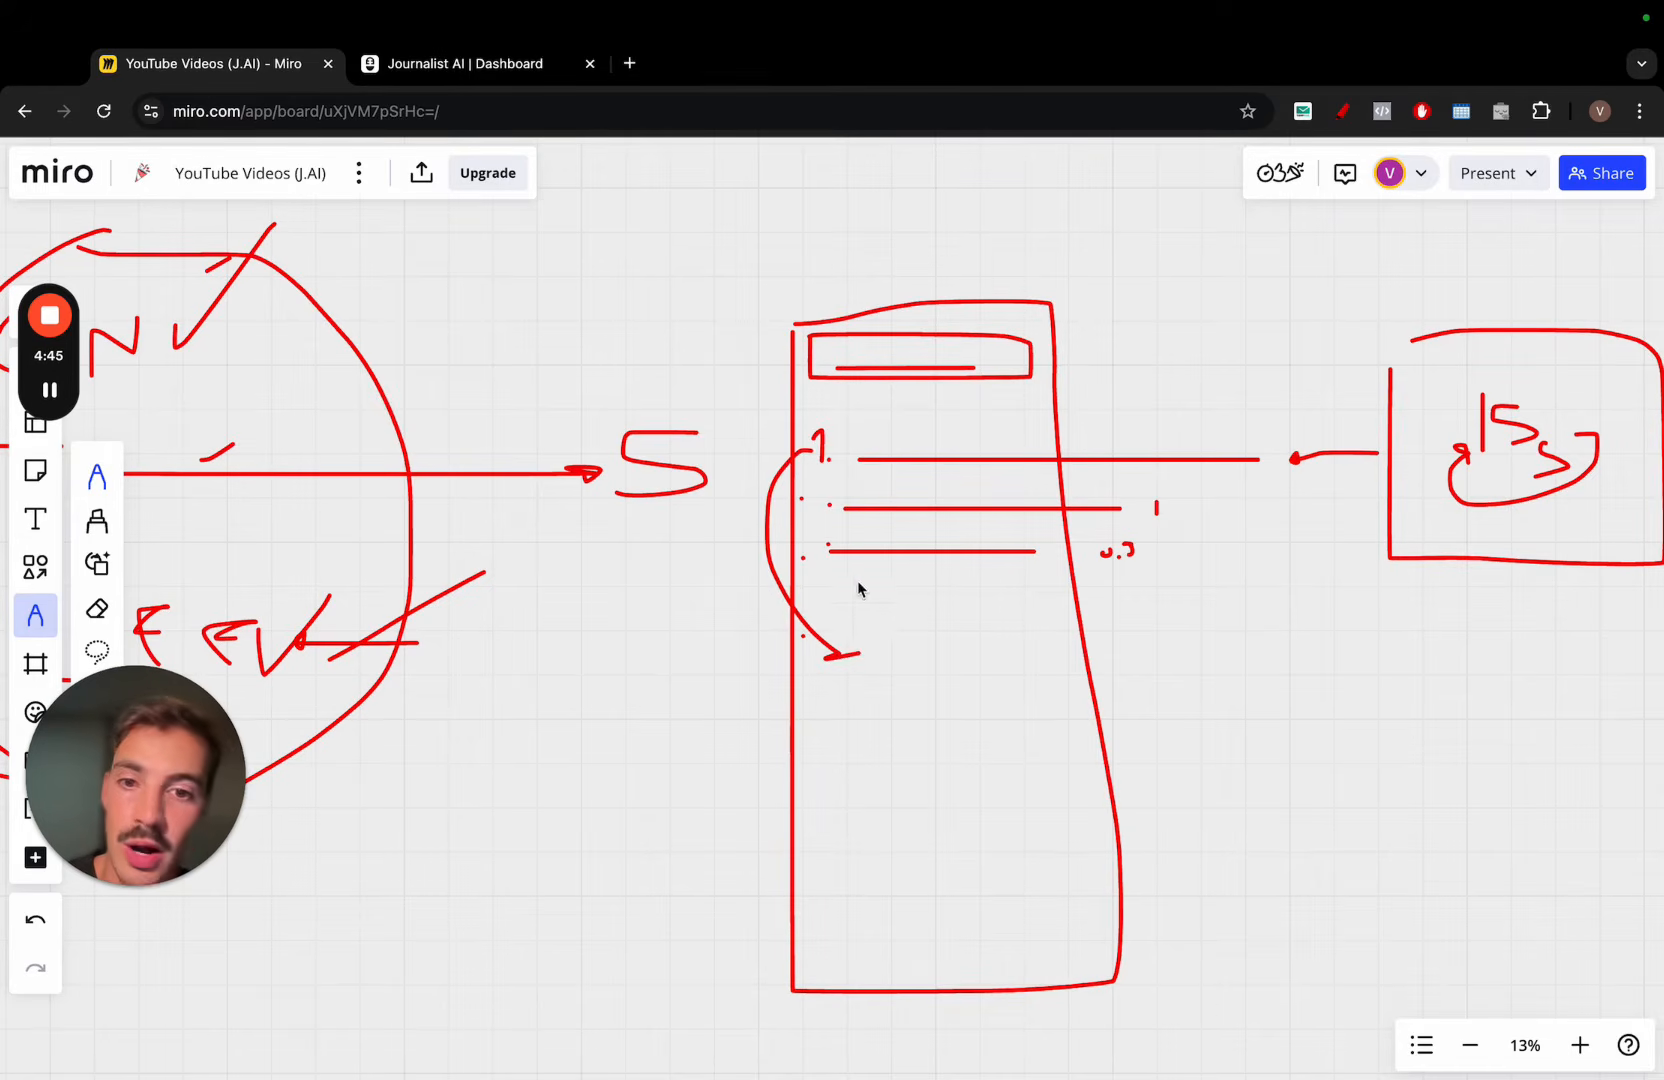
{"action": "mouse_move", "coordinate": [842, 538]}
{"action": "left_mouse_down"}
{"action": "mouse_move", "coordinate": [810, 520]}
{"action": "mouse_move", "coordinate": [802, 423]}
{"action": "left_mouse_up"}
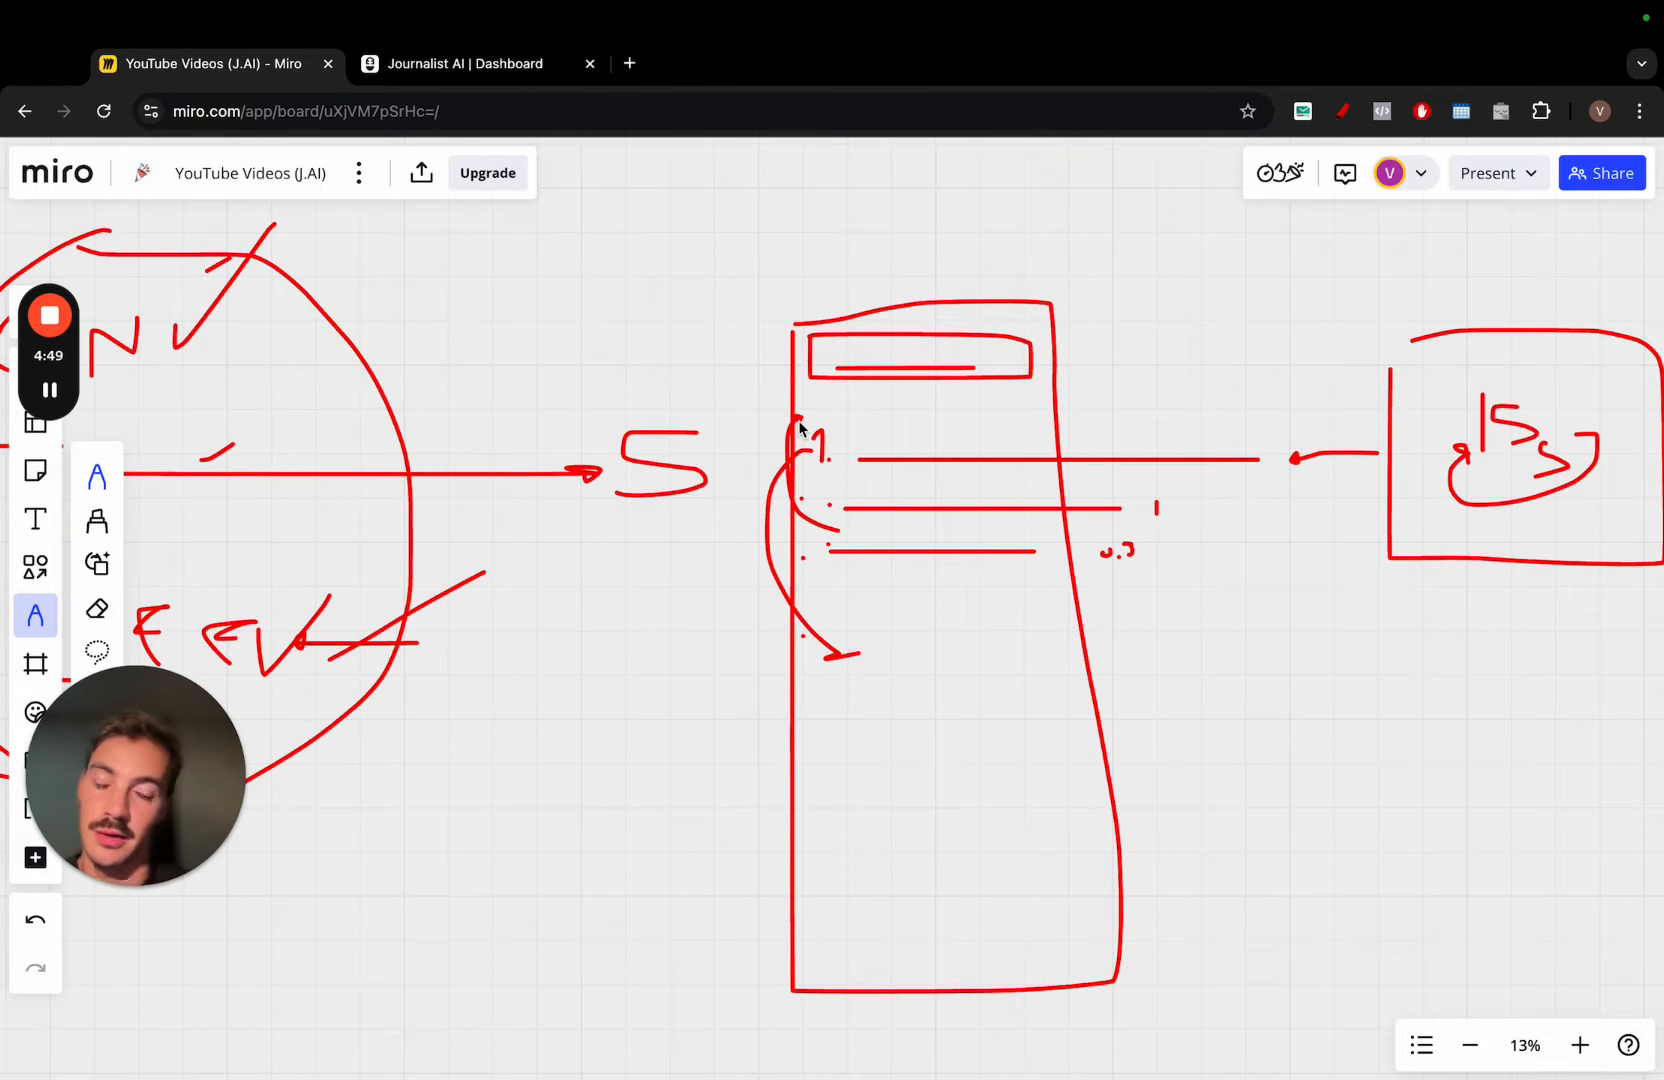
Draw a horizontal line out from ON and a dash beside OFF, and circle each of the two labels
{"action": "scroll", "coordinate": [800, 428], "scroll_direction": "down", "scroll_amount": 2}
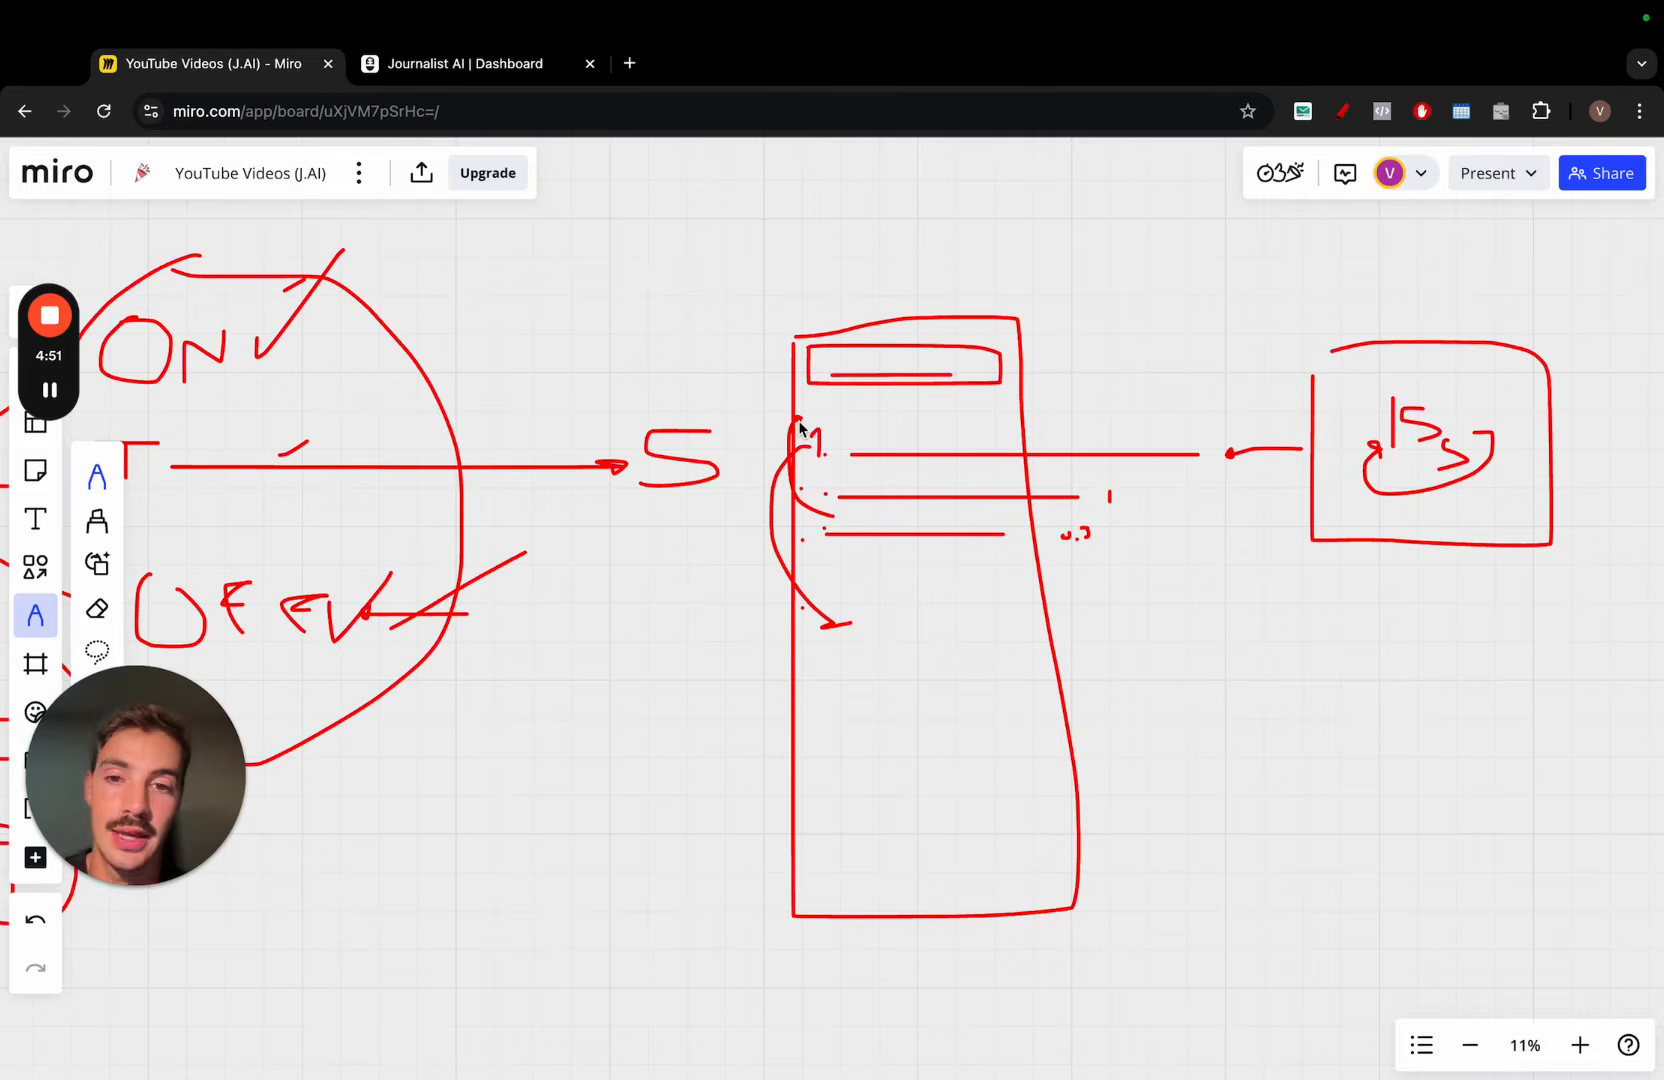
{"action": "scroll", "coordinate": [800, 430], "scroll_direction": "left", "scroll_amount": 10}
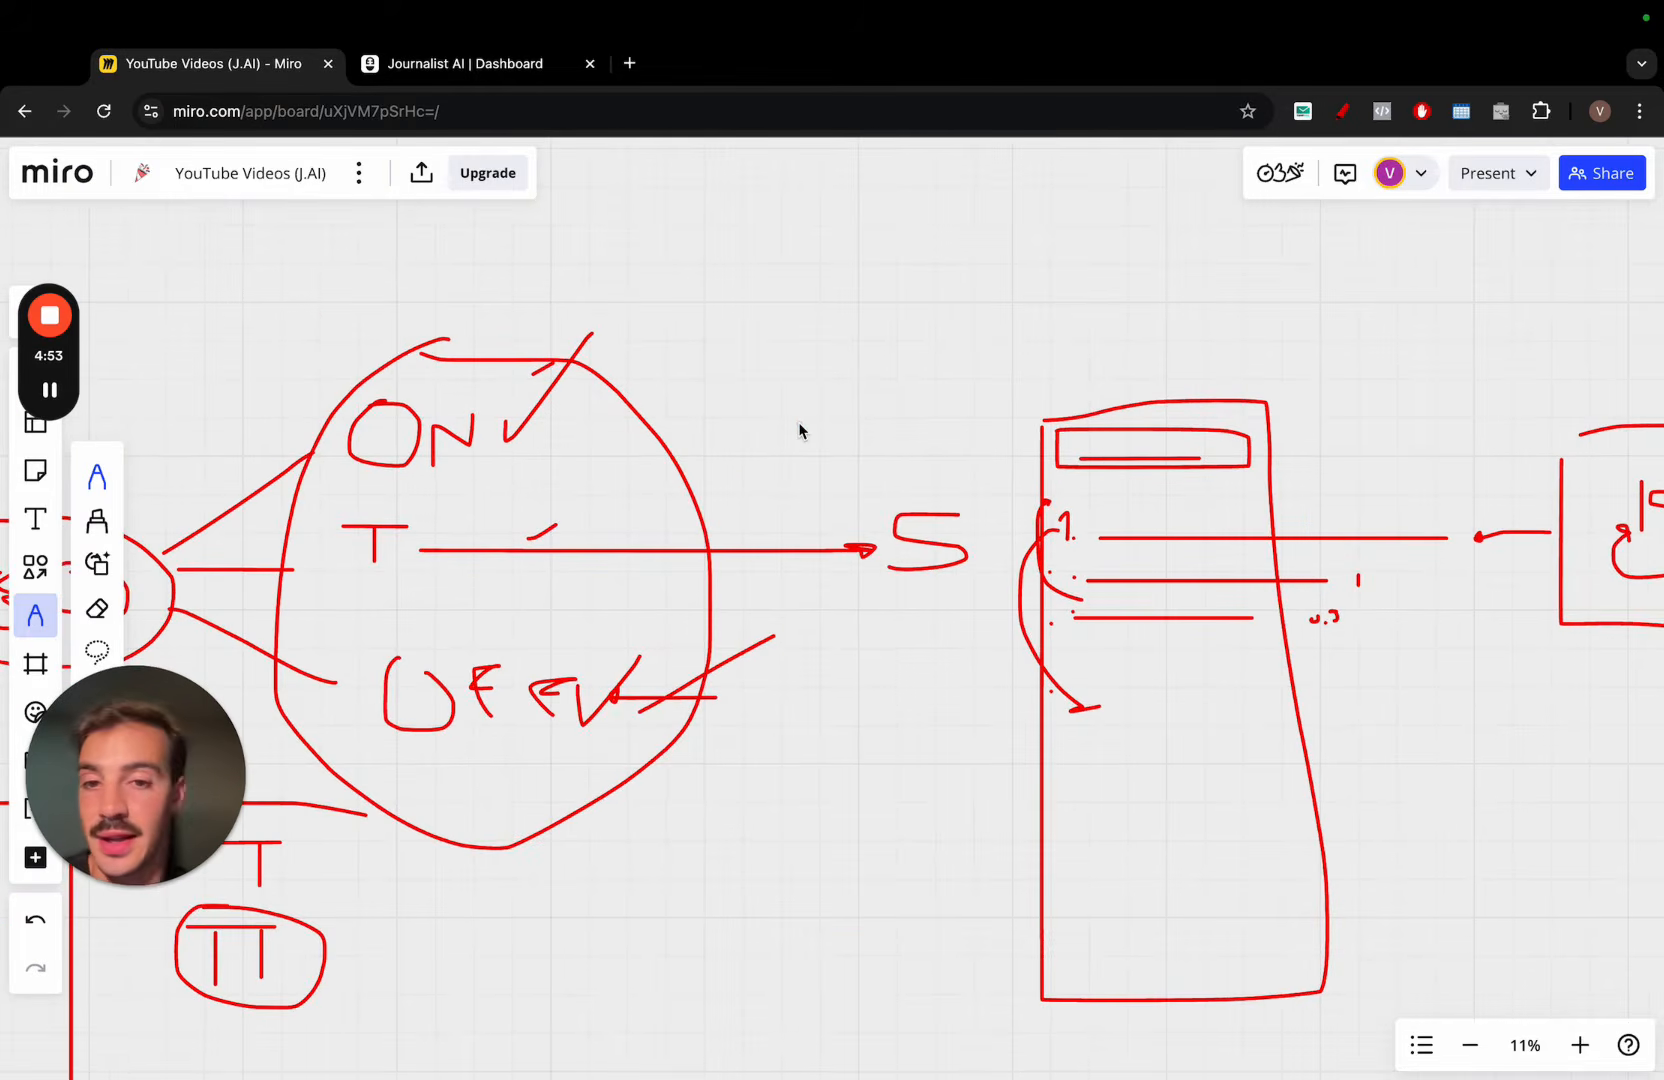
{"action": "left_click_drag", "start_coordinate": [882, 350], "coordinate": [660, 350]}
{"action": "left_click_drag", "start_coordinate": [970, 590], "coordinate": [917, 590]}
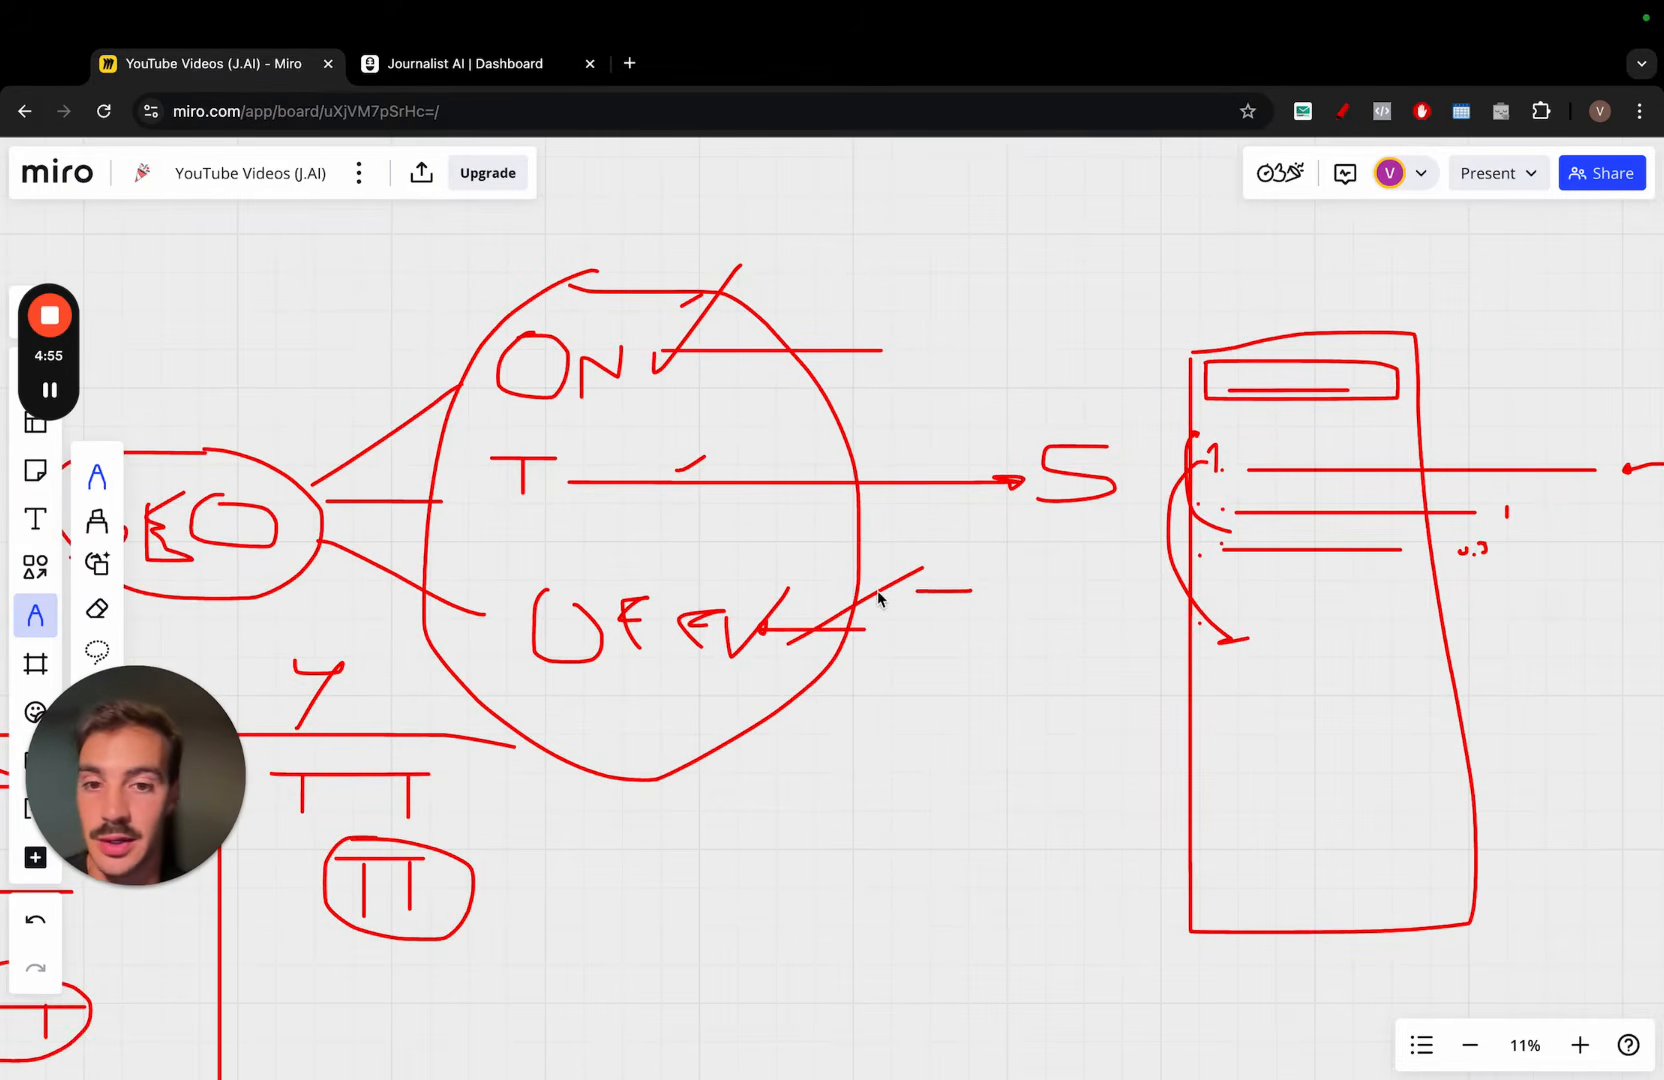
{"action": "mouse_move", "coordinate": [592, 292]}
{"action": "left_mouse_down"}
{"action": "mouse_move", "coordinate": [475, 345]}
{"action": "mouse_move", "coordinate": [705, 400]}
{"action": "mouse_move", "coordinate": [560, 290]}
{"action": "left_mouse_up"}
{"action": "mouse_move", "coordinate": [612, 603]}
{"action": "left_mouse_down"}
{"action": "mouse_move", "coordinate": [590, 640]}
{"action": "mouse_move", "coordinate": [547, 603]}
{"action": "left_mouse_up"}
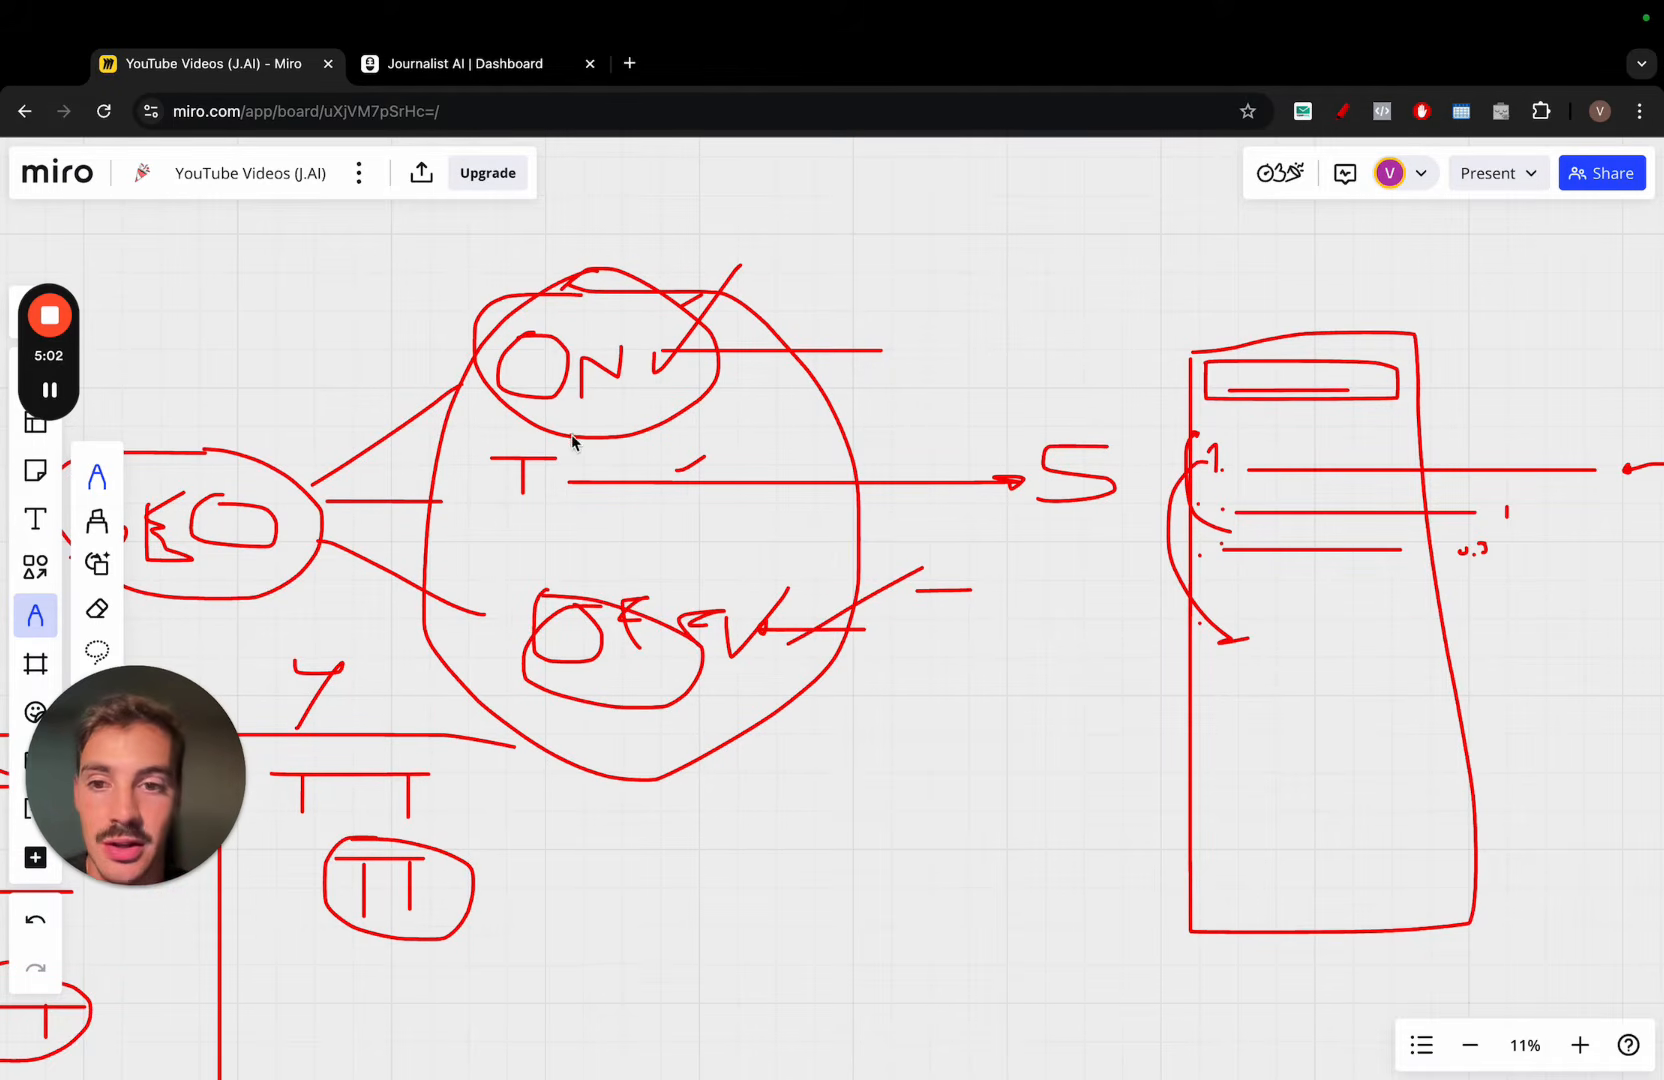
Draw a circle around the T label between ON and OFF in the SEO diagram
{"action": "mouse_move", "coordinate": [571, 434]}
{"action": "left_mouse_down"}
{"action": "mouse_move", "coordinate": [572, 532]}
{"action": "mouse_move", "coordinate": [530, 450]}
{"action": "left_mouse_up"}
{"action": "scroll", "coordinate": [530, 450], "scroll_direction": "down", "scroll_amount": 3}
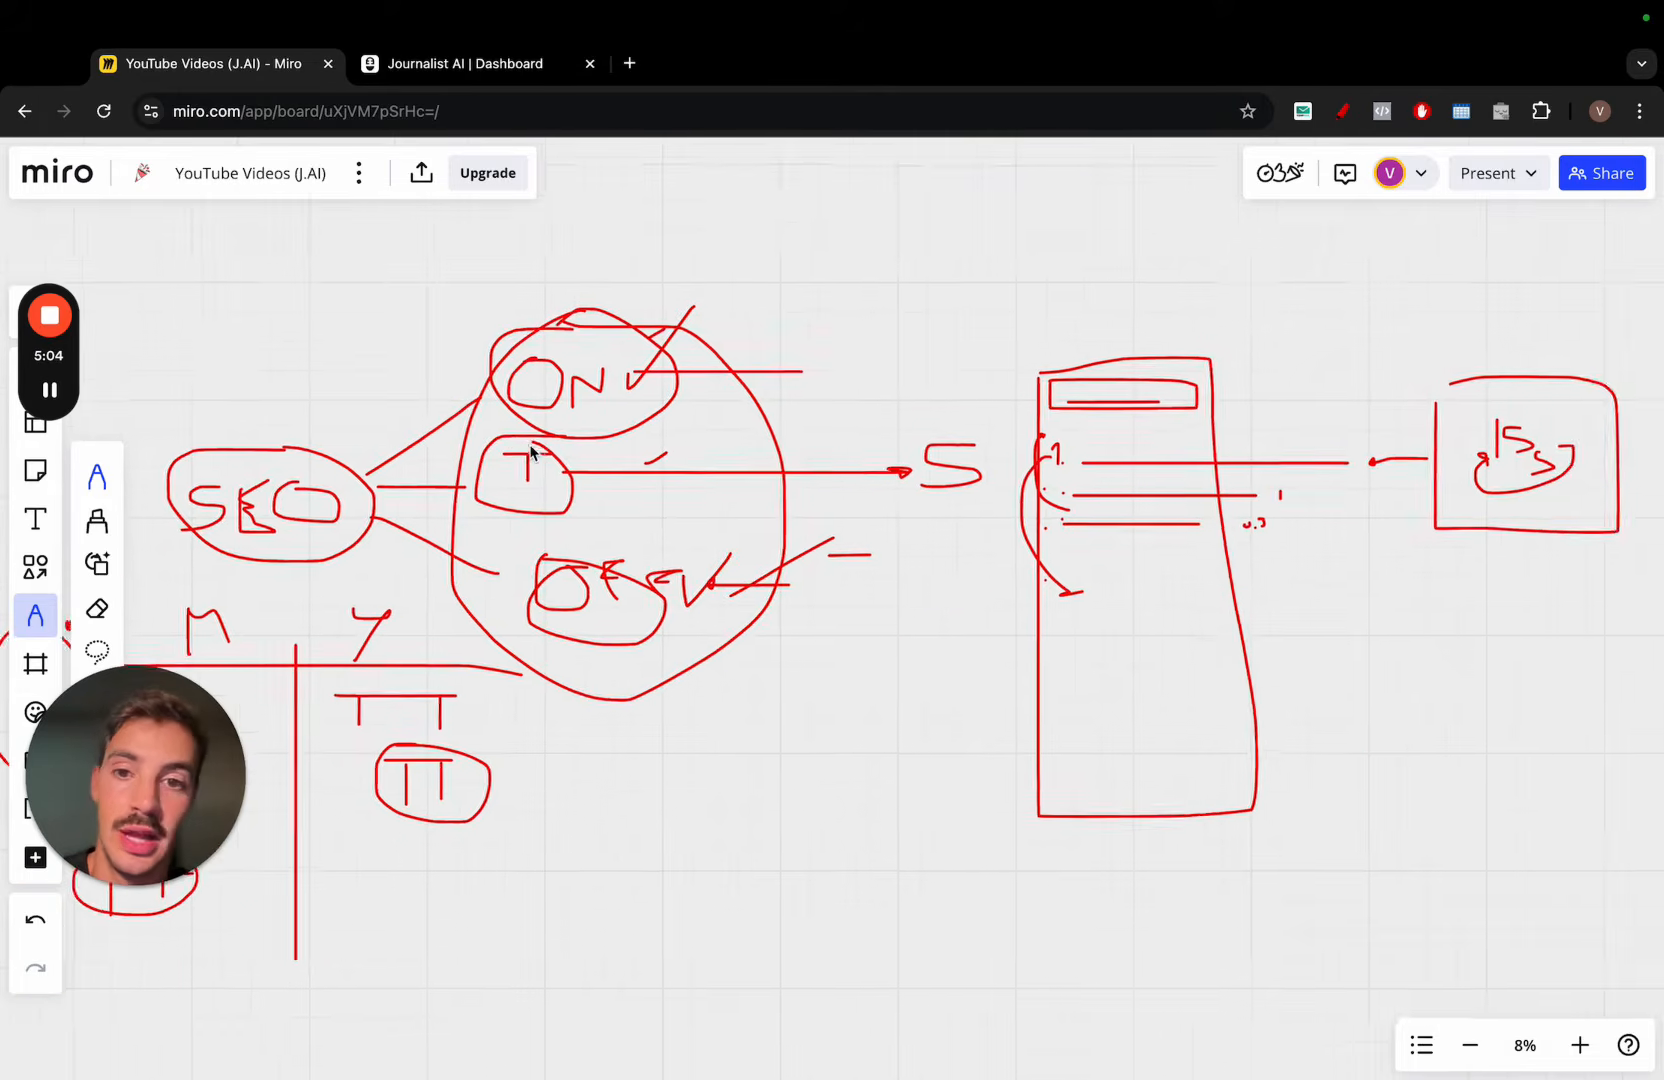
{"action": "scroll", "coordinate": [709, 543], "scroll_direction": "left", "scroll_amount": 3}
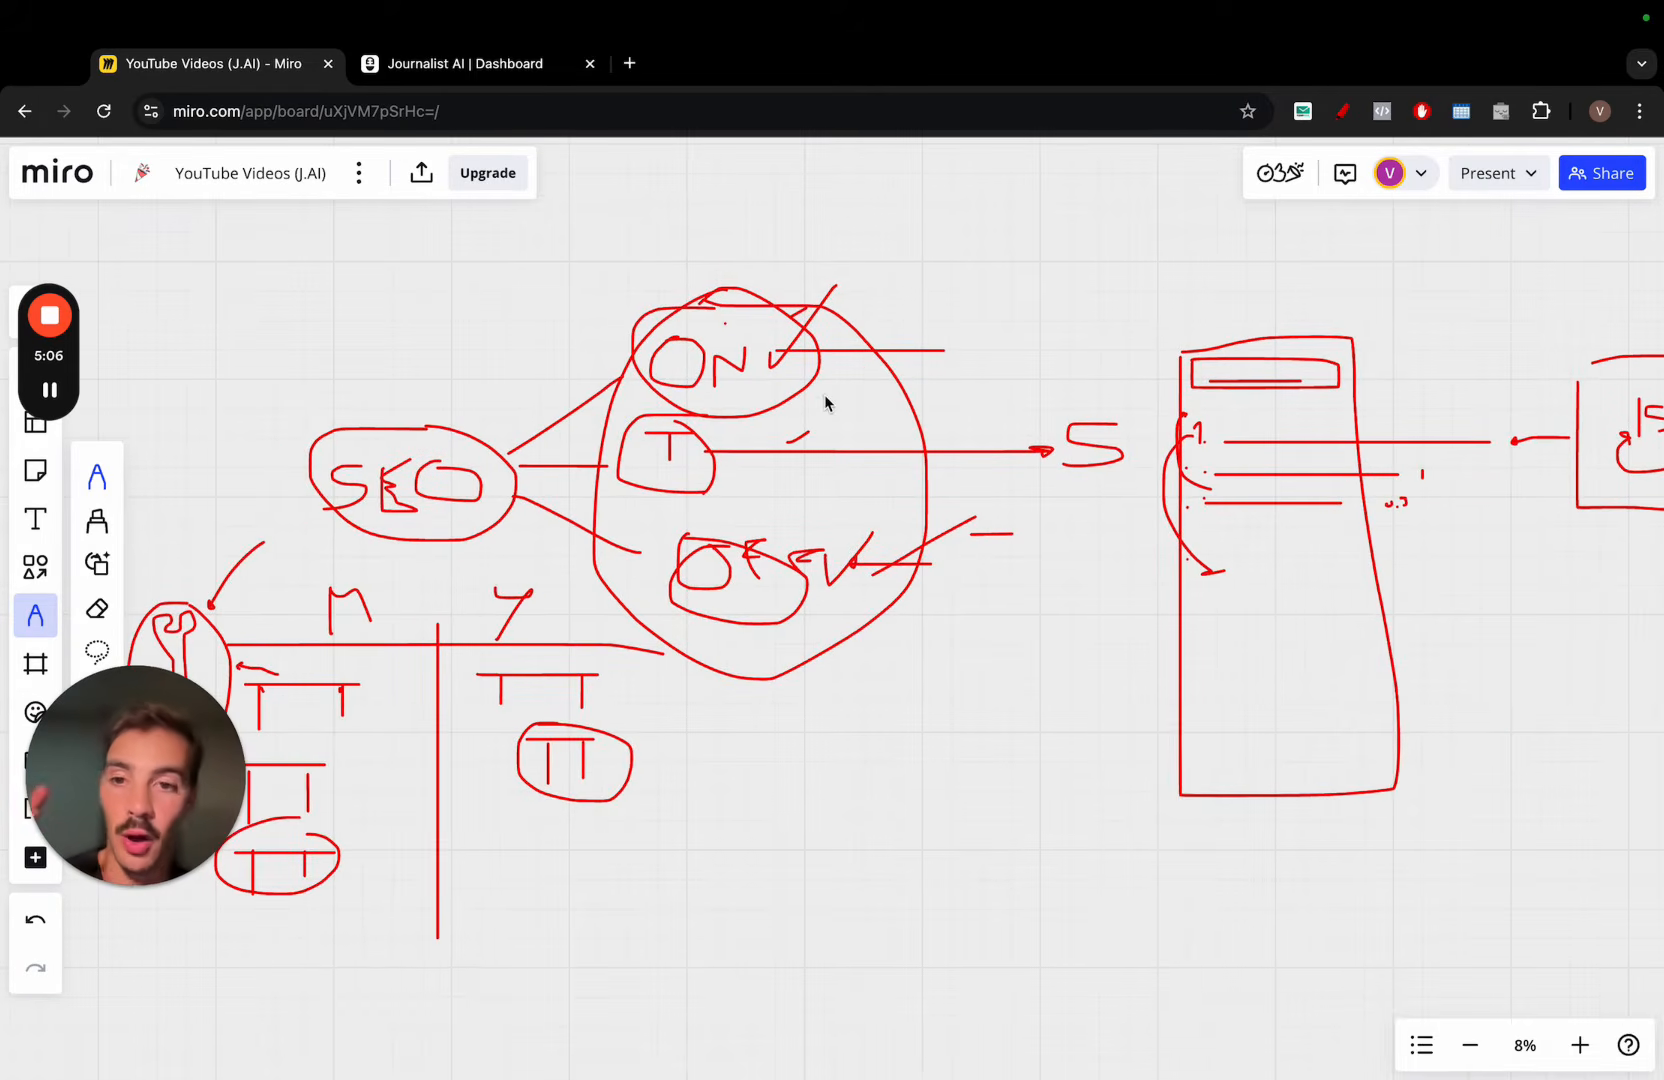
{"action": "scroll", "coordinate": [825, 403], "scroll_direction": "left", "scroll_amount": 5}
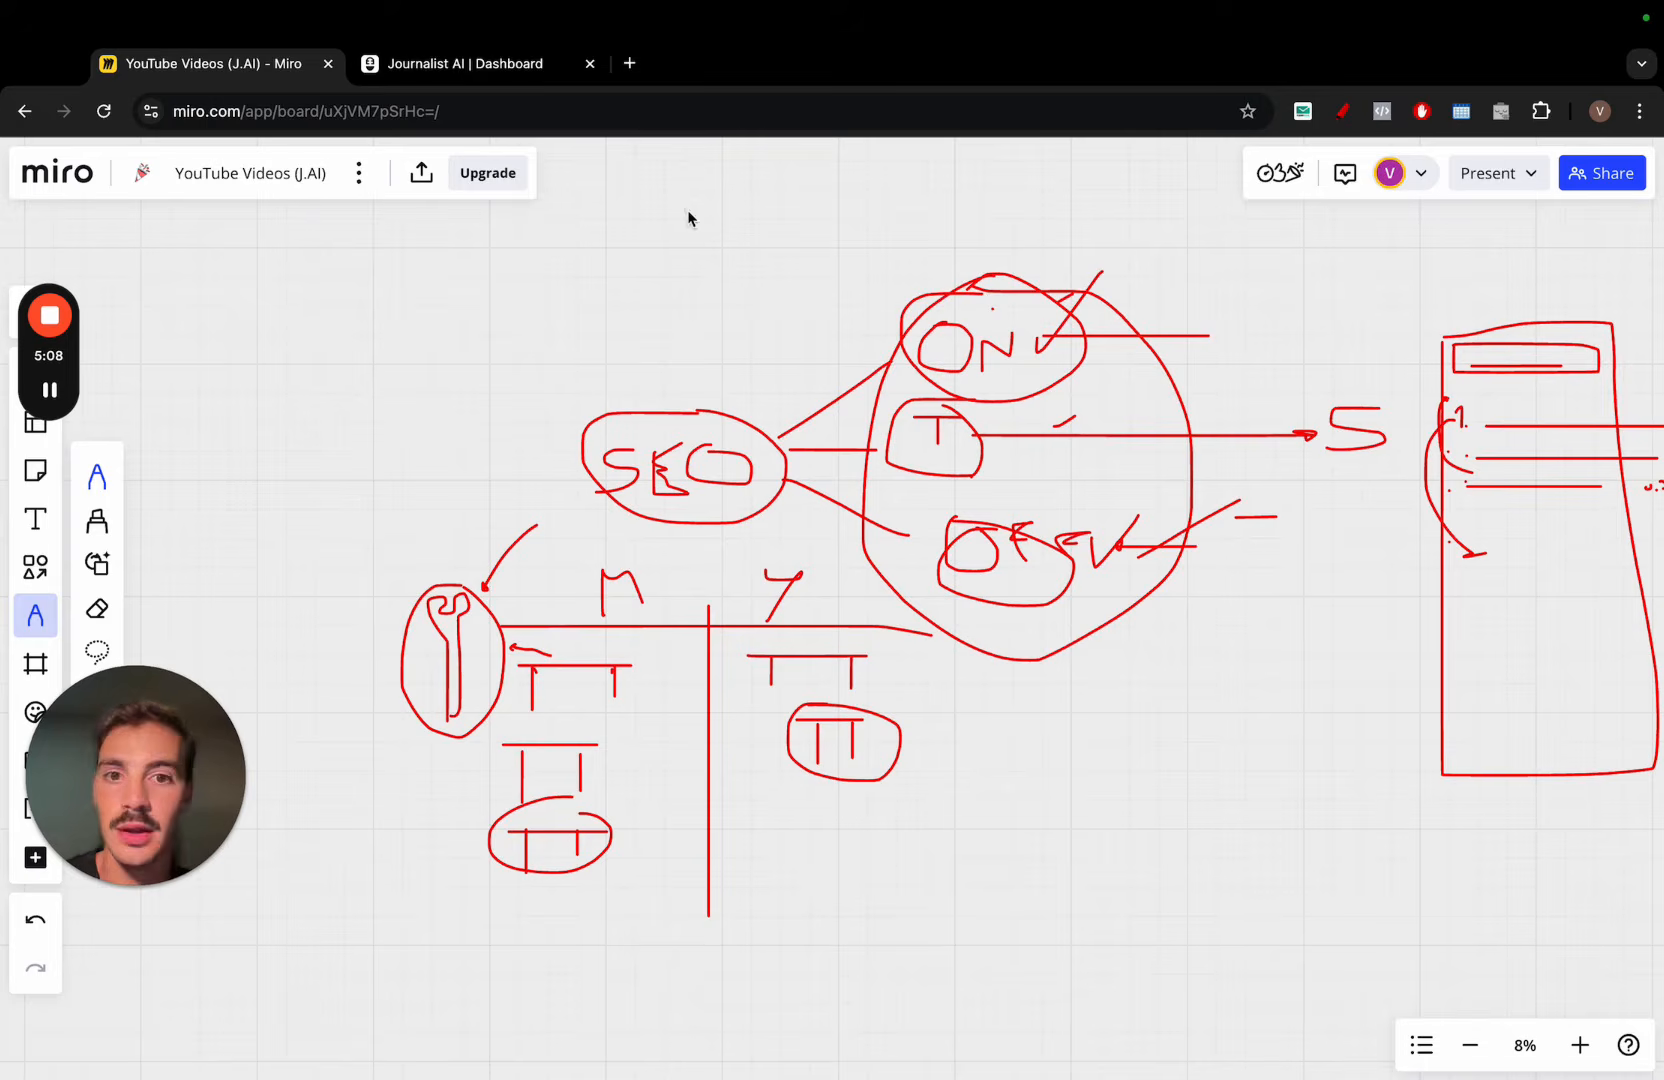
{"action": "left_click_drag", "start_coordinate": [1064, 210], "coordinate": [1022, 290]}
{"action": "mouse_move", "coordinate": [1000, 368]}
{"action": "left_mouse_down"}
{"action": "mouse_move", "coordinate": [1198, 510]}
{"action": "mouse_move", "coordinate": [1188, 668]}
{"action": "left_mouse_up"}
Switch to Journalist AI and look over the generated Audi Q8 article from its safety sections back to the title
{"action": "left_click", "coordinate": [488, 64]}
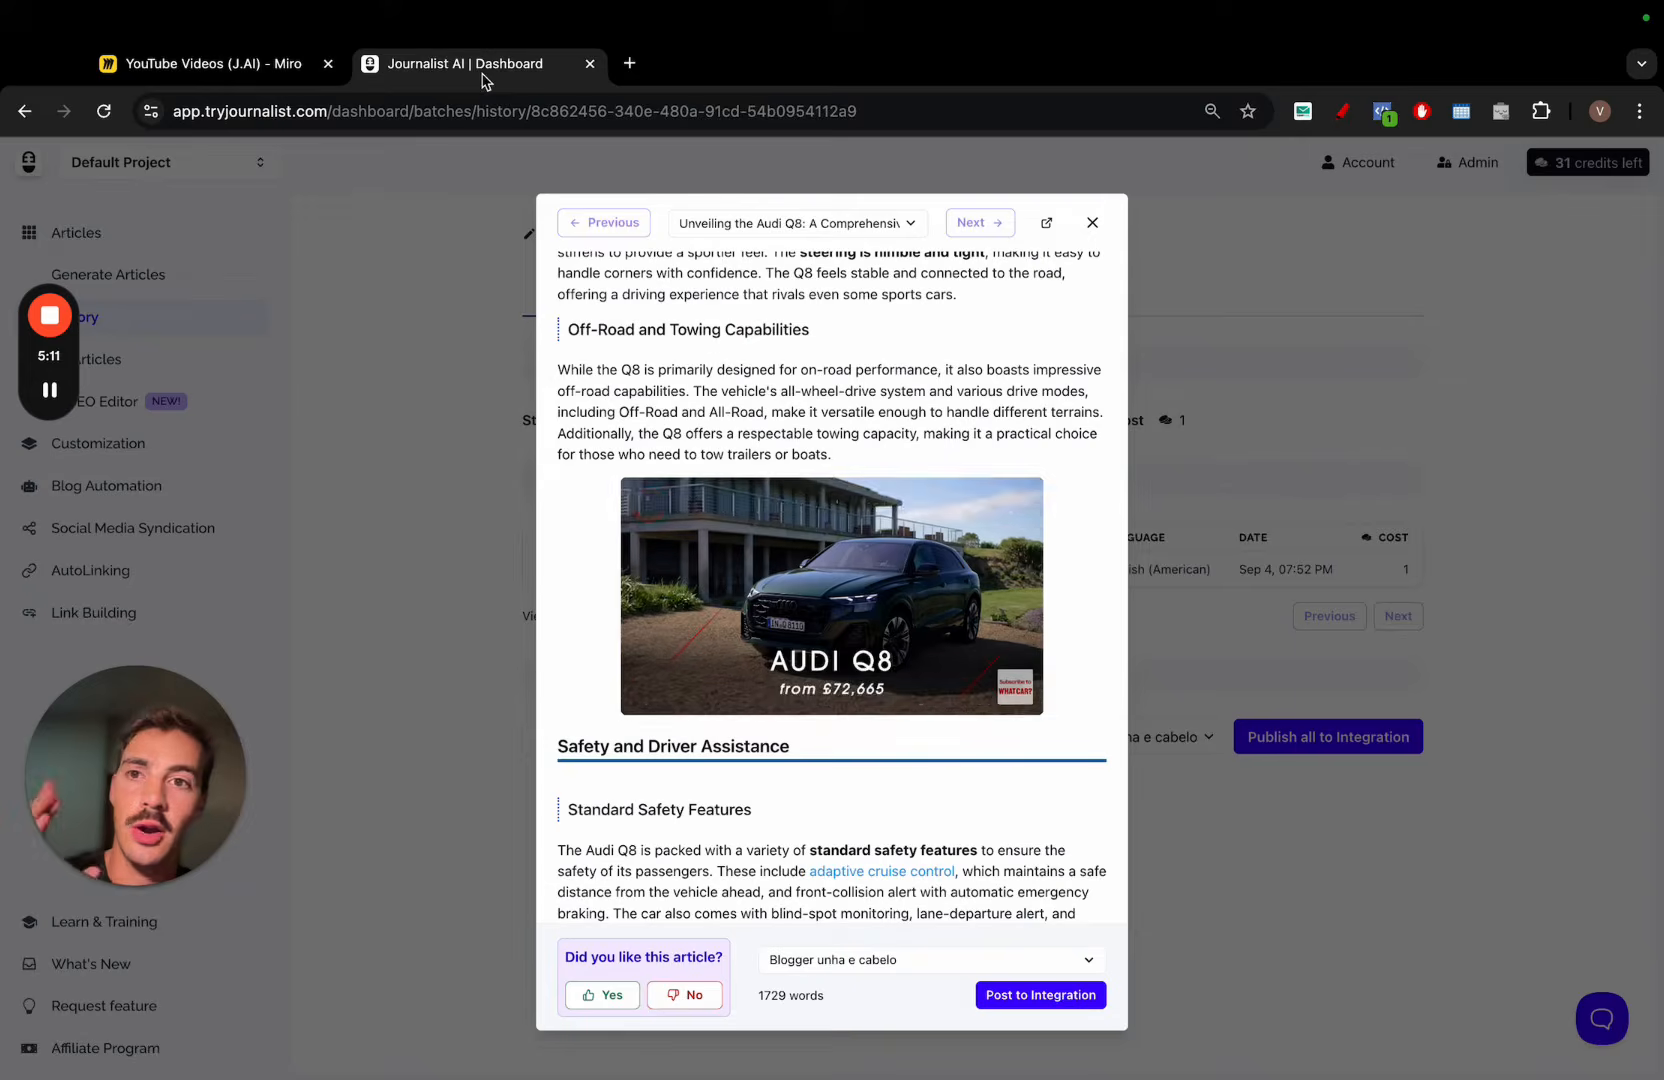
{"action": "scroll", "coordinate": [760, 530], "scroll_direction": "down", "scroll_amount": 1}
{"action": "scroll", "coordinate": [760, 530], "scroll_direction": "down", "scroll_amount": 6}
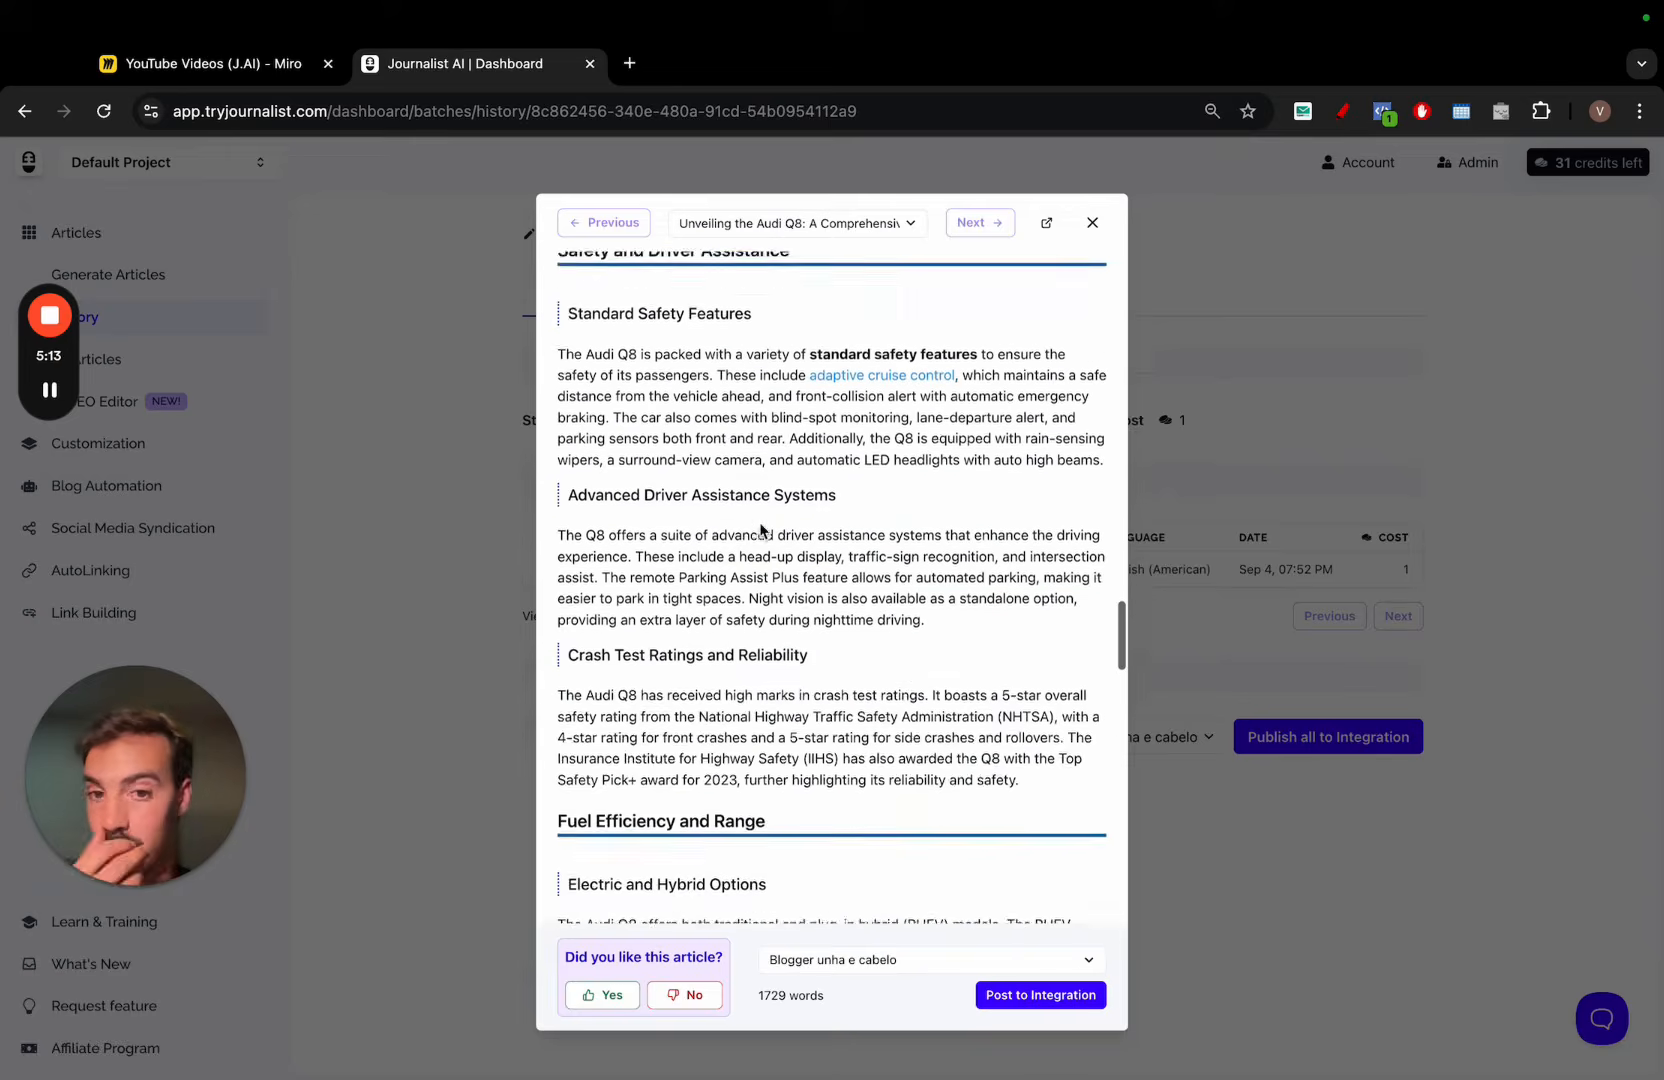
{"action": "scroll", "coordinate": [760, 530], "scroll_direction": "up", "scroll_amount": 1}
{"action": "scroll", "coordinate": [760, 530], "scroll_direction": "up", "scroll_amount": 5}
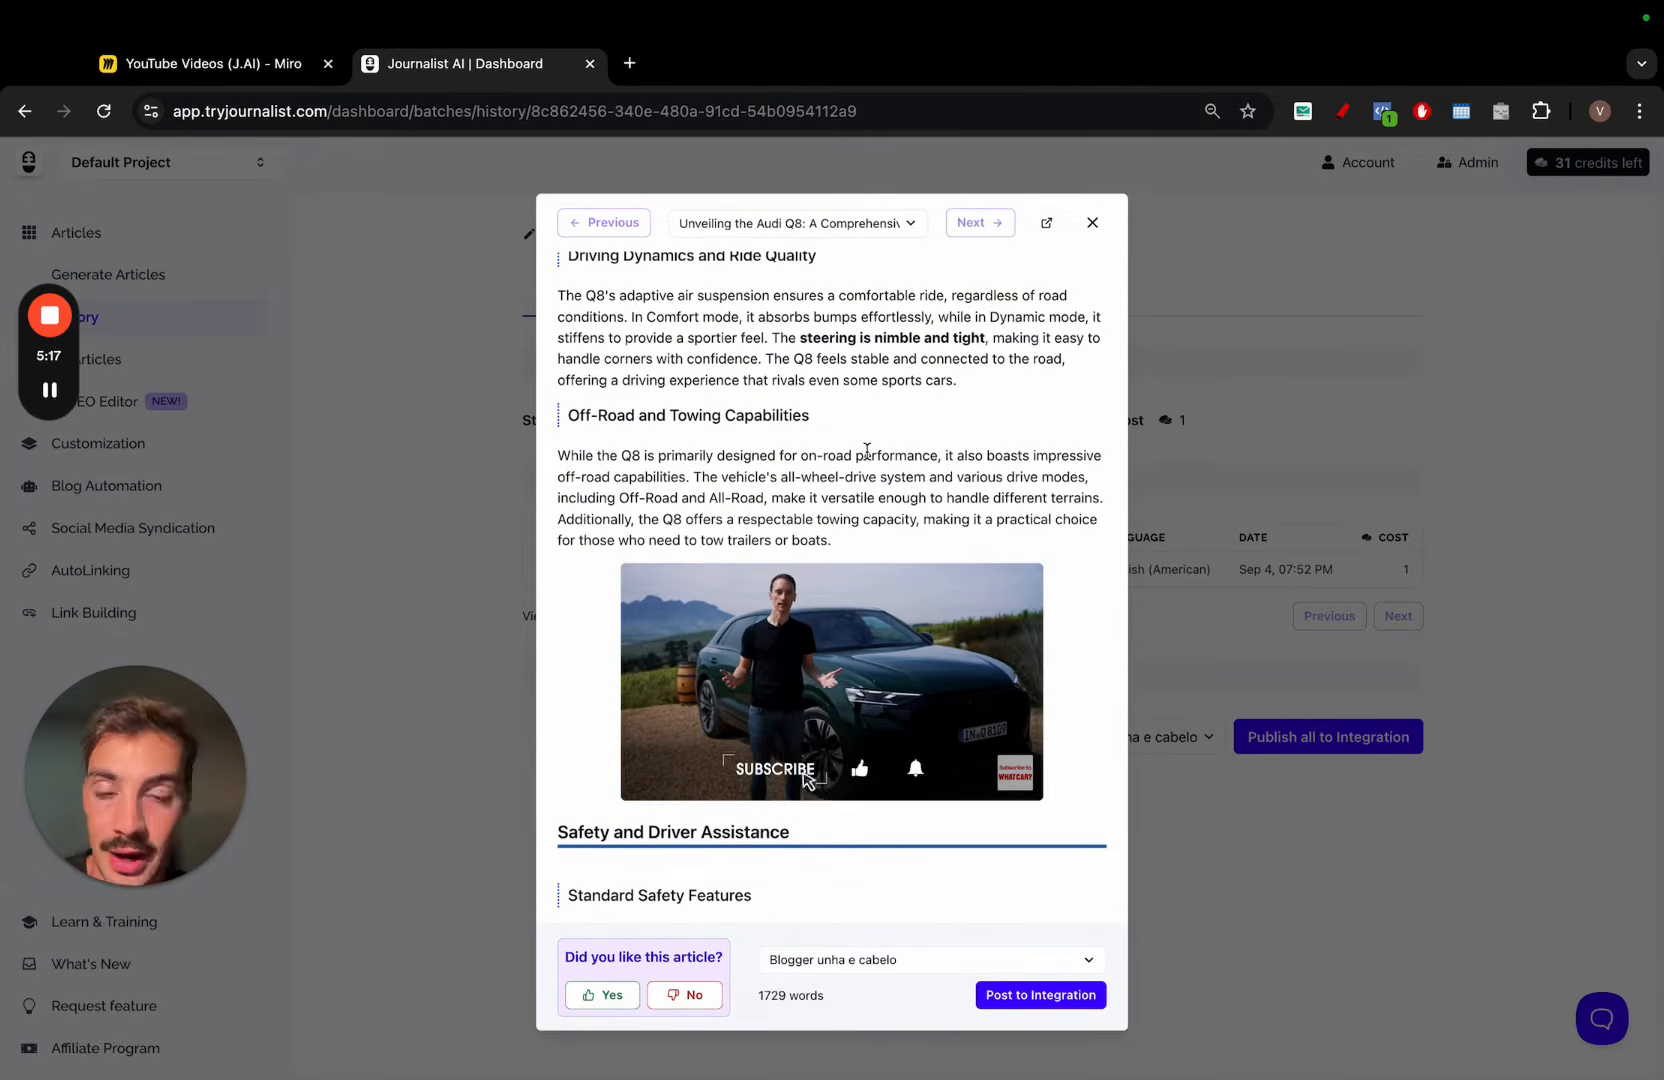
{"action": "scroll", "coordinate": [866, 450], "scroll_direction": "up", "scroll_amount": 10}
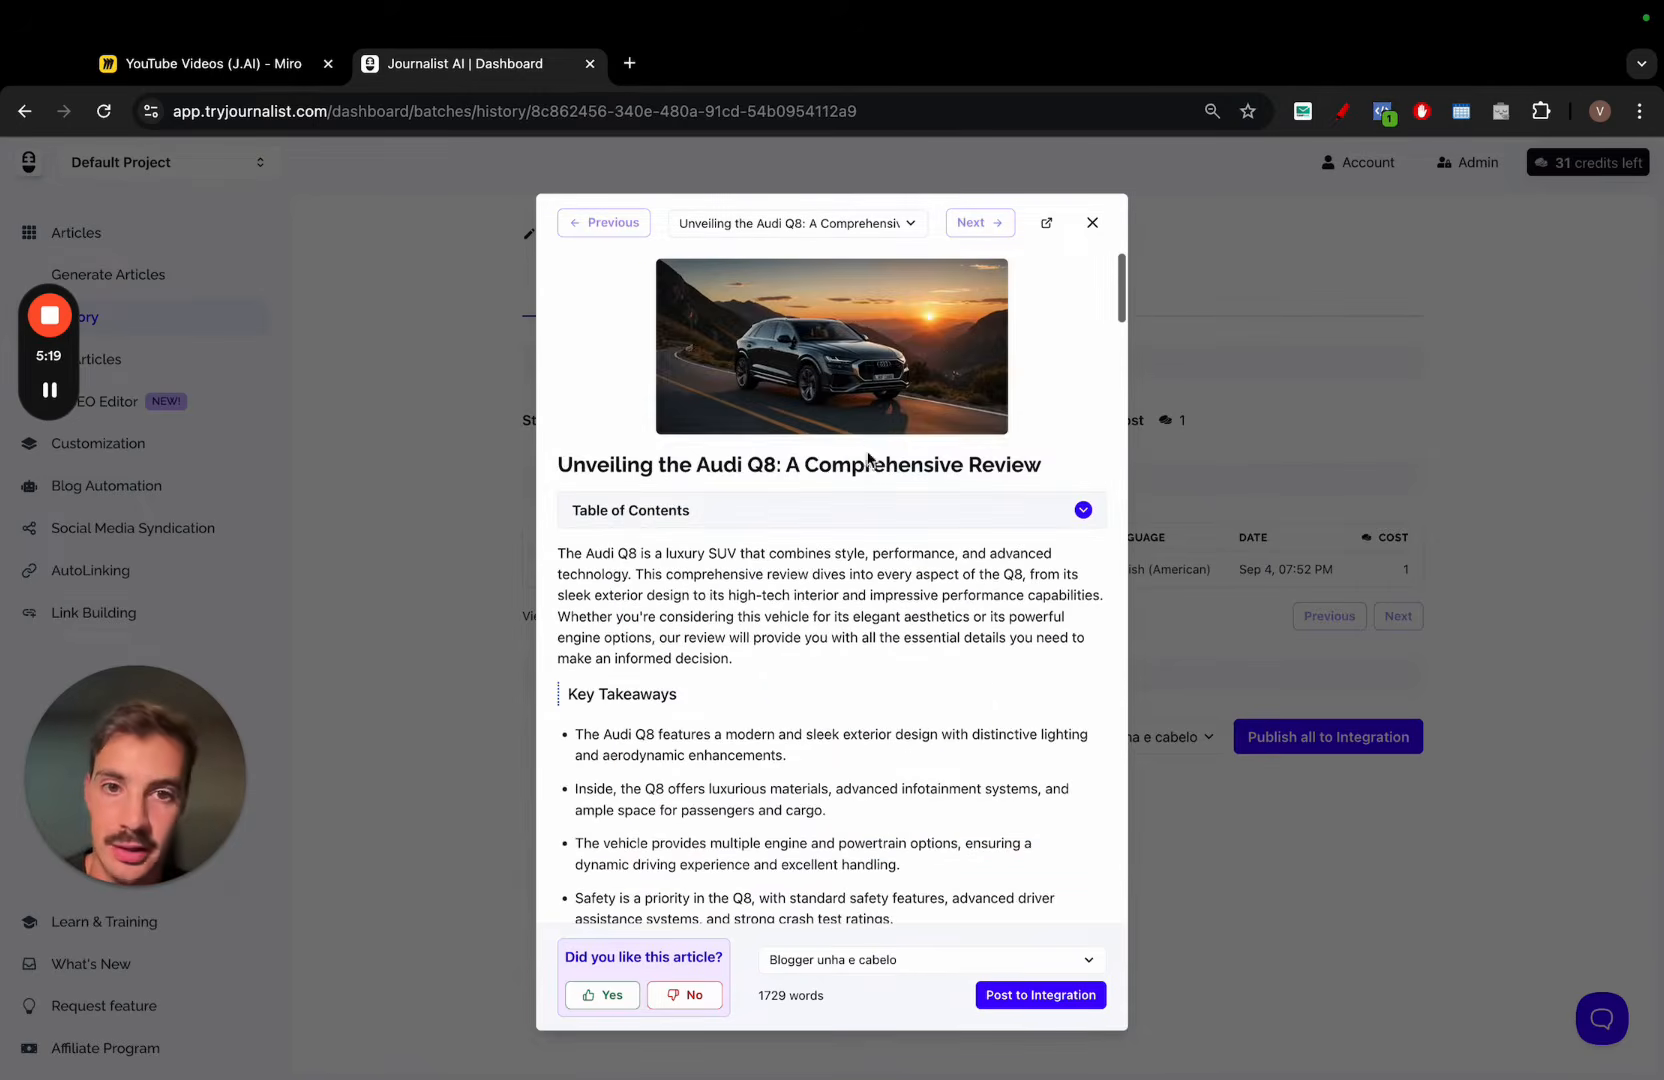
Close the article preview and start a new SEO Article from the General article generation tools
{"action": "left_click", "coordinate": [1092, 222]}
{"action": "left_click", "coordinate": [130, 274]}
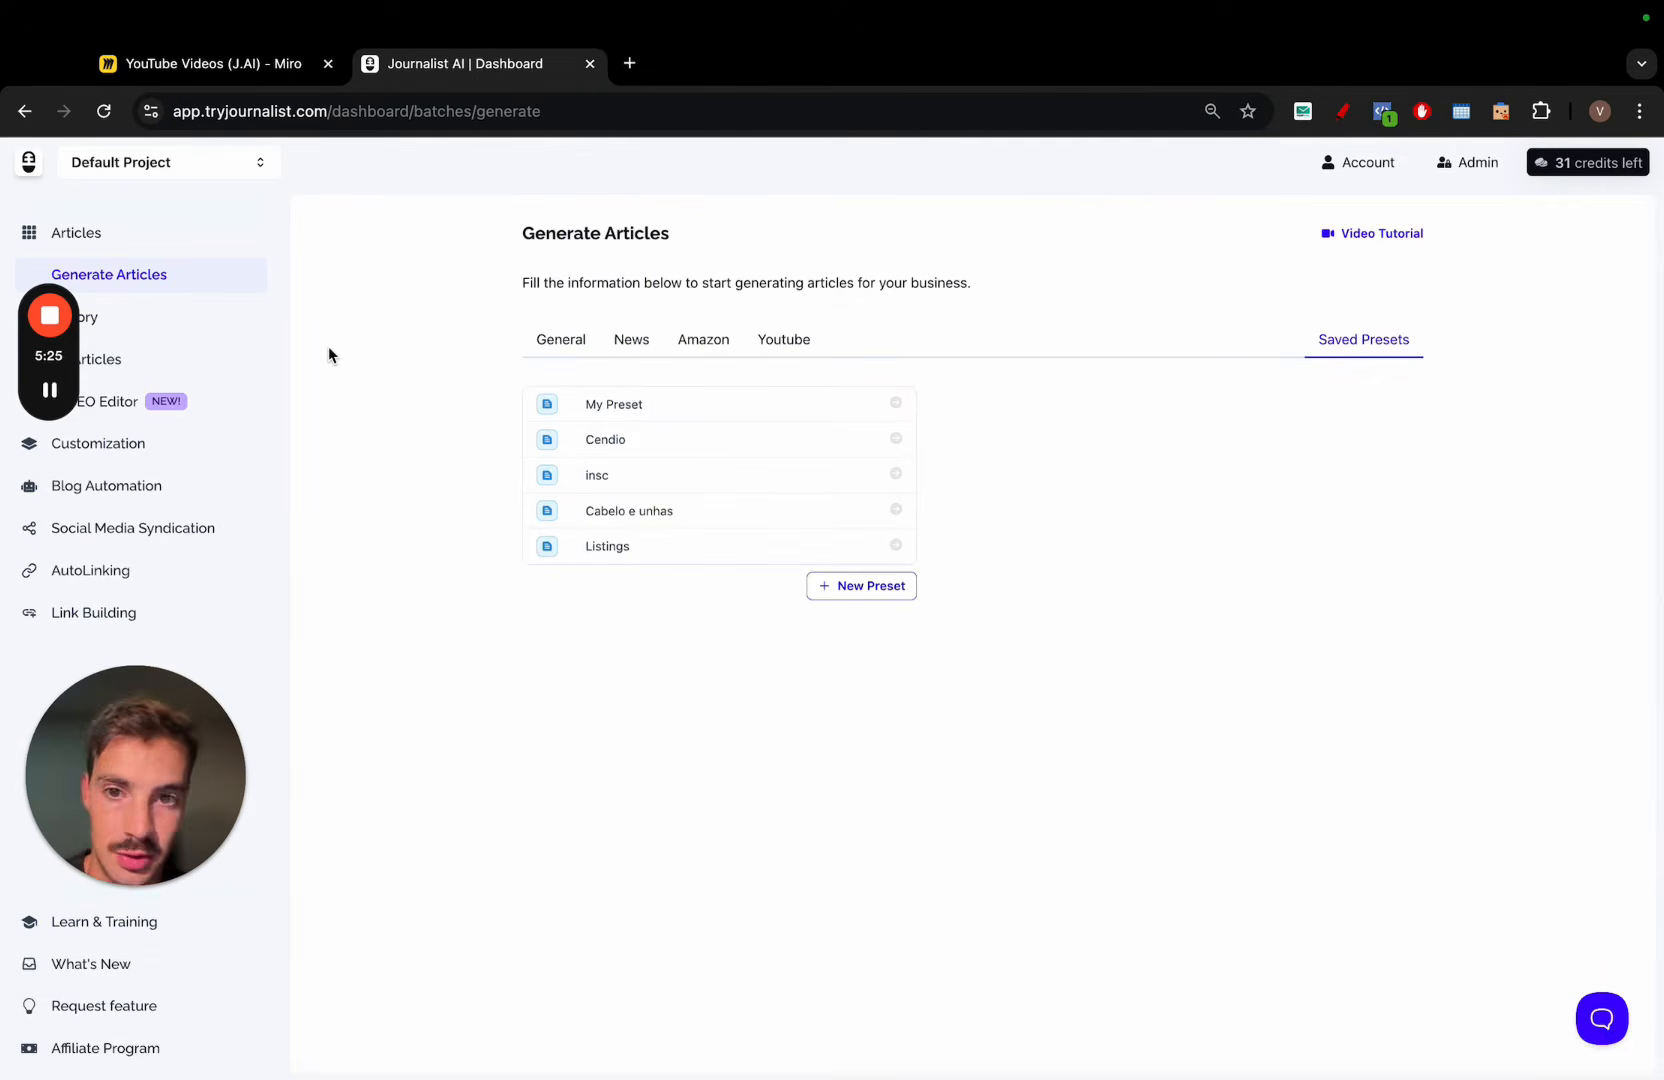
{"action": "left_click", "coordinate": [532, 345]}
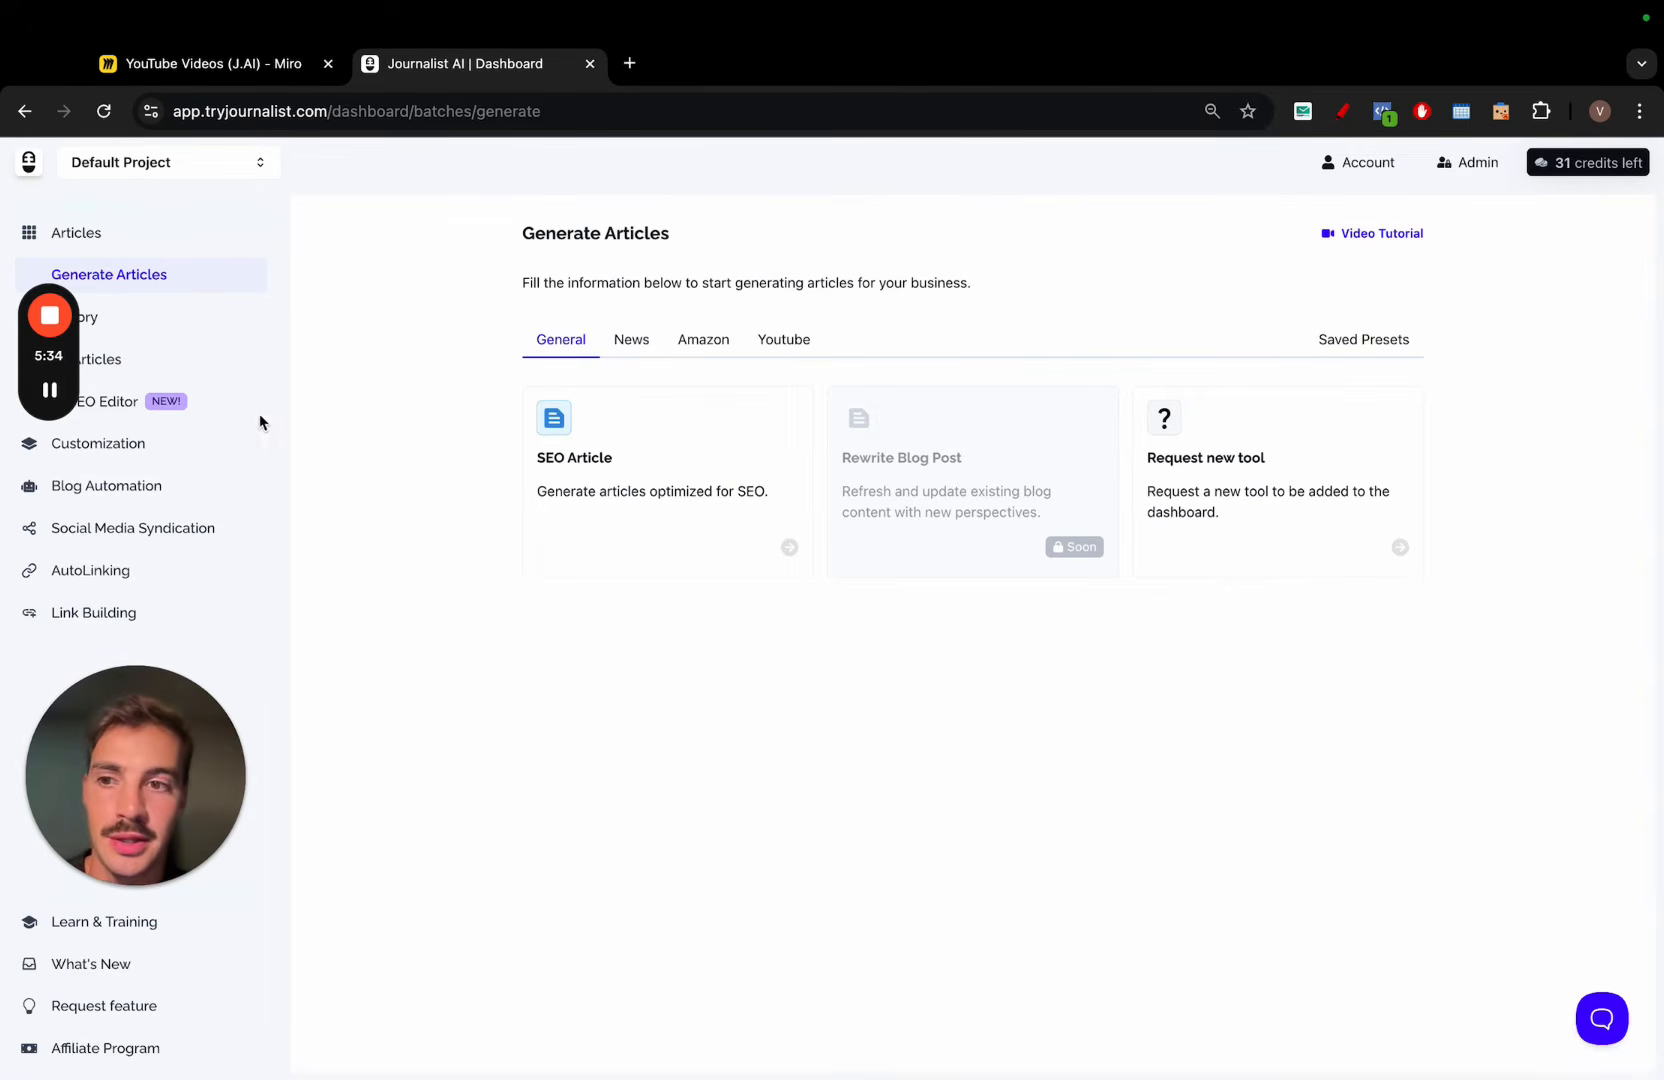
{"action": "left_click", "coordinate": [558, 473]}
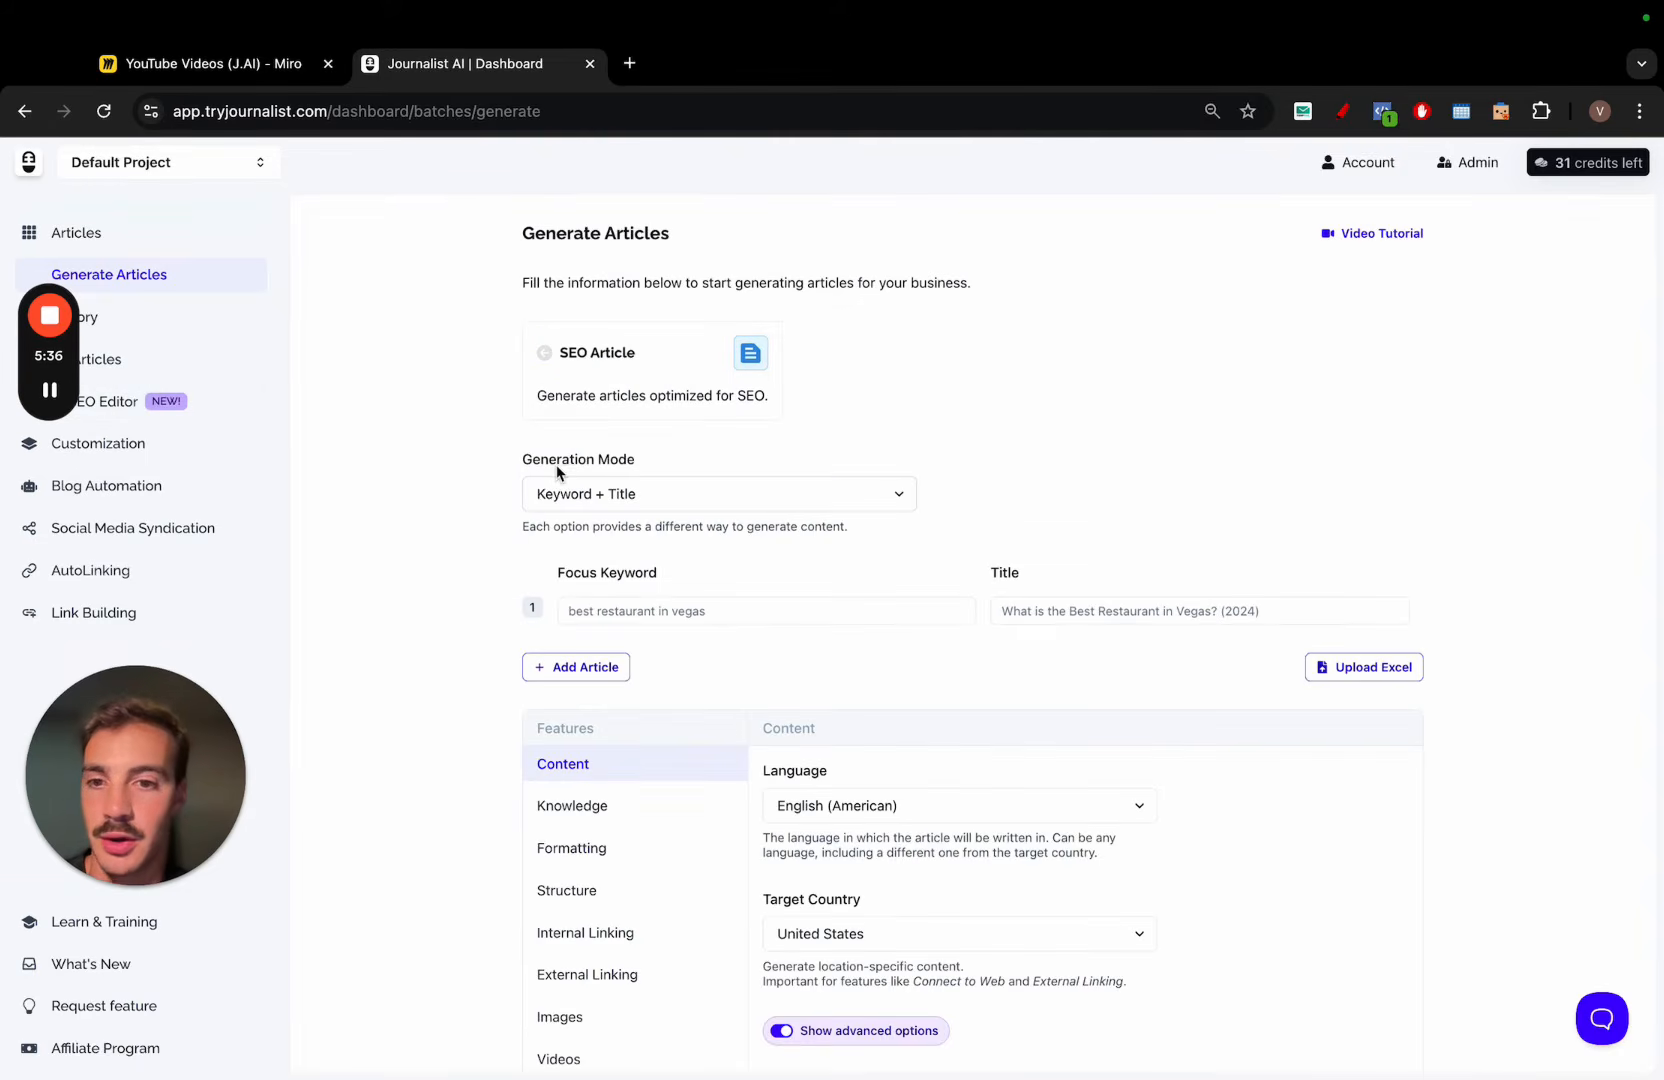
Set the Generation Mode to Keyword Monitor
{"action": "scroll", "coordinate": [464, 516], "scroll_direction": "down", "scroll_amount": 3}
{"action": "left_click", "coordinate": [590, 384]}
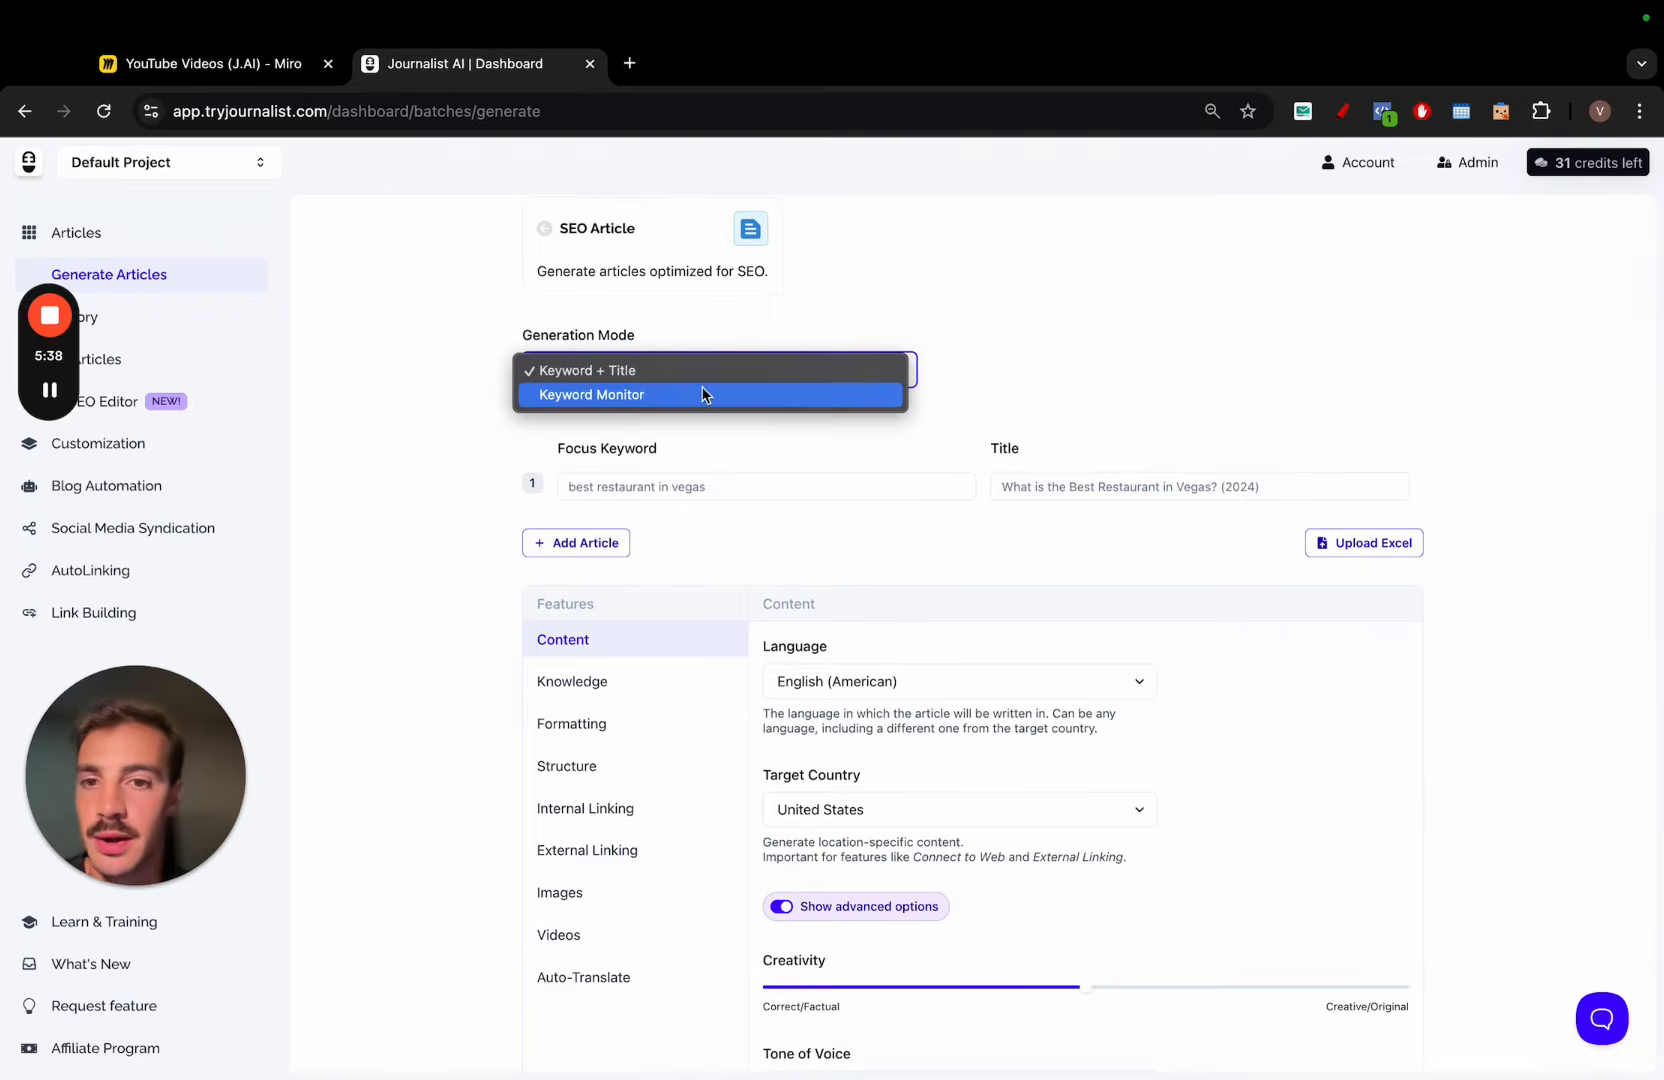
{"action": "left_click", "coordinate": [630, 394]}
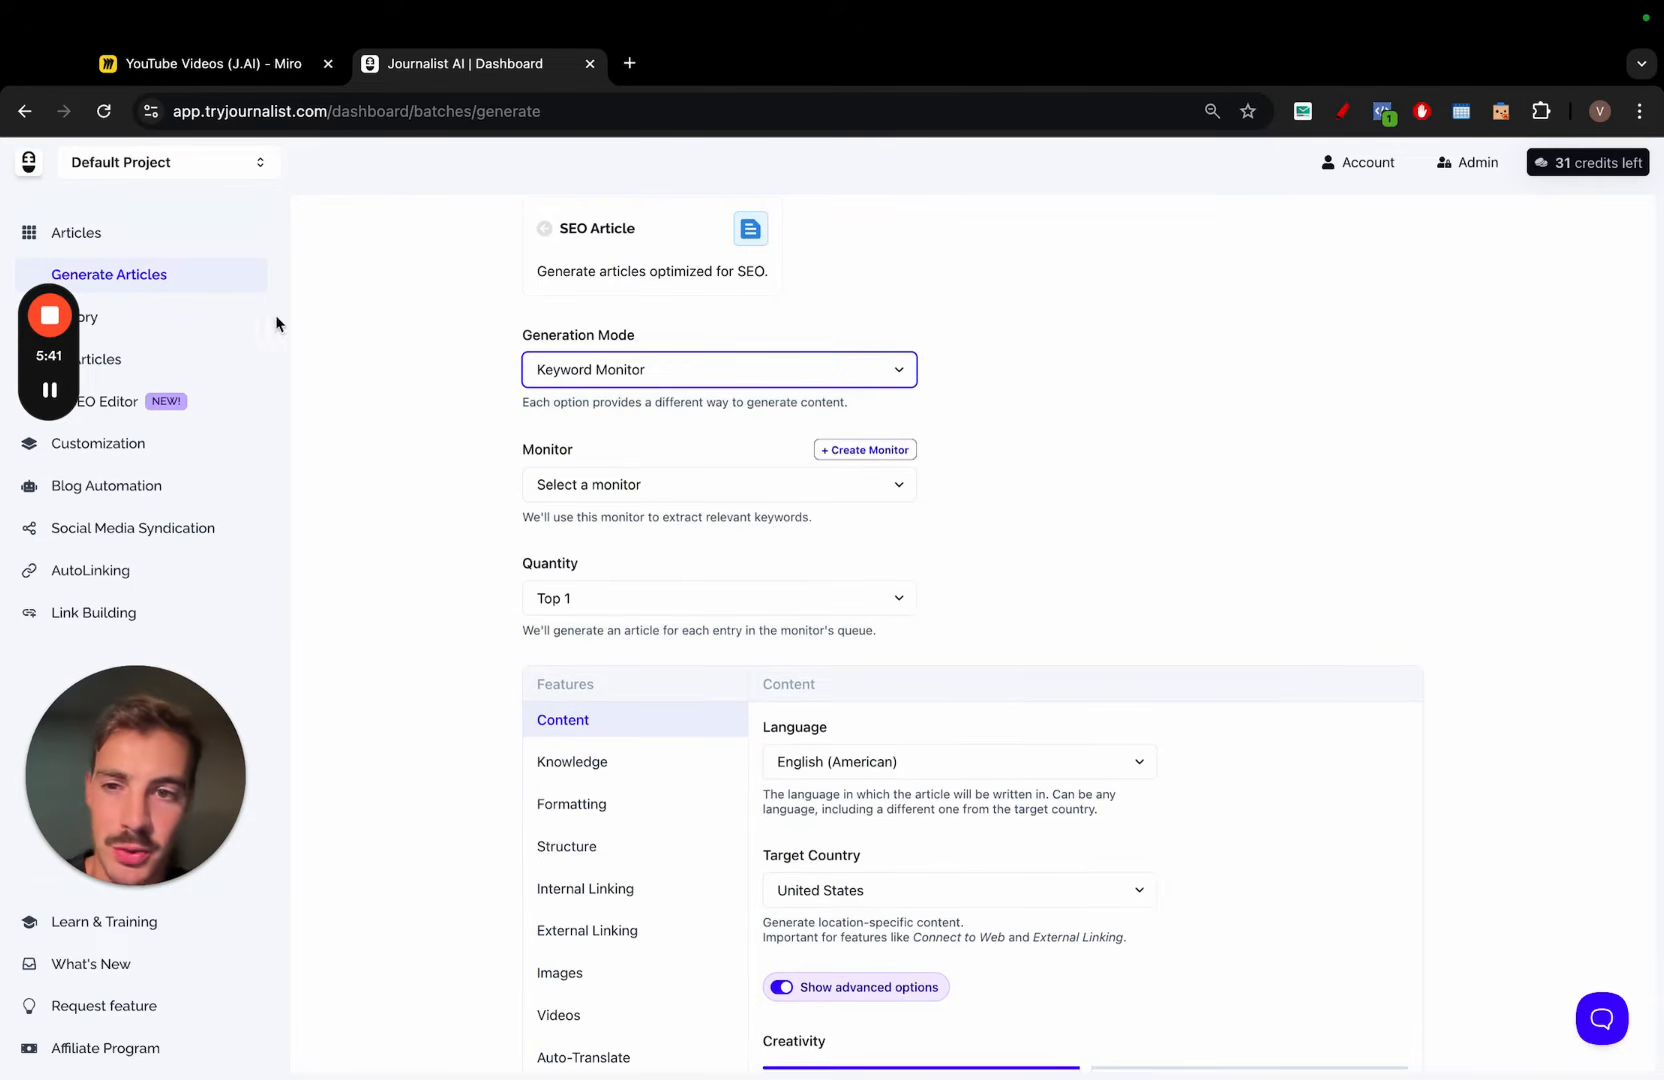
{"action": "left_click", "coordinate": [50, 390]}
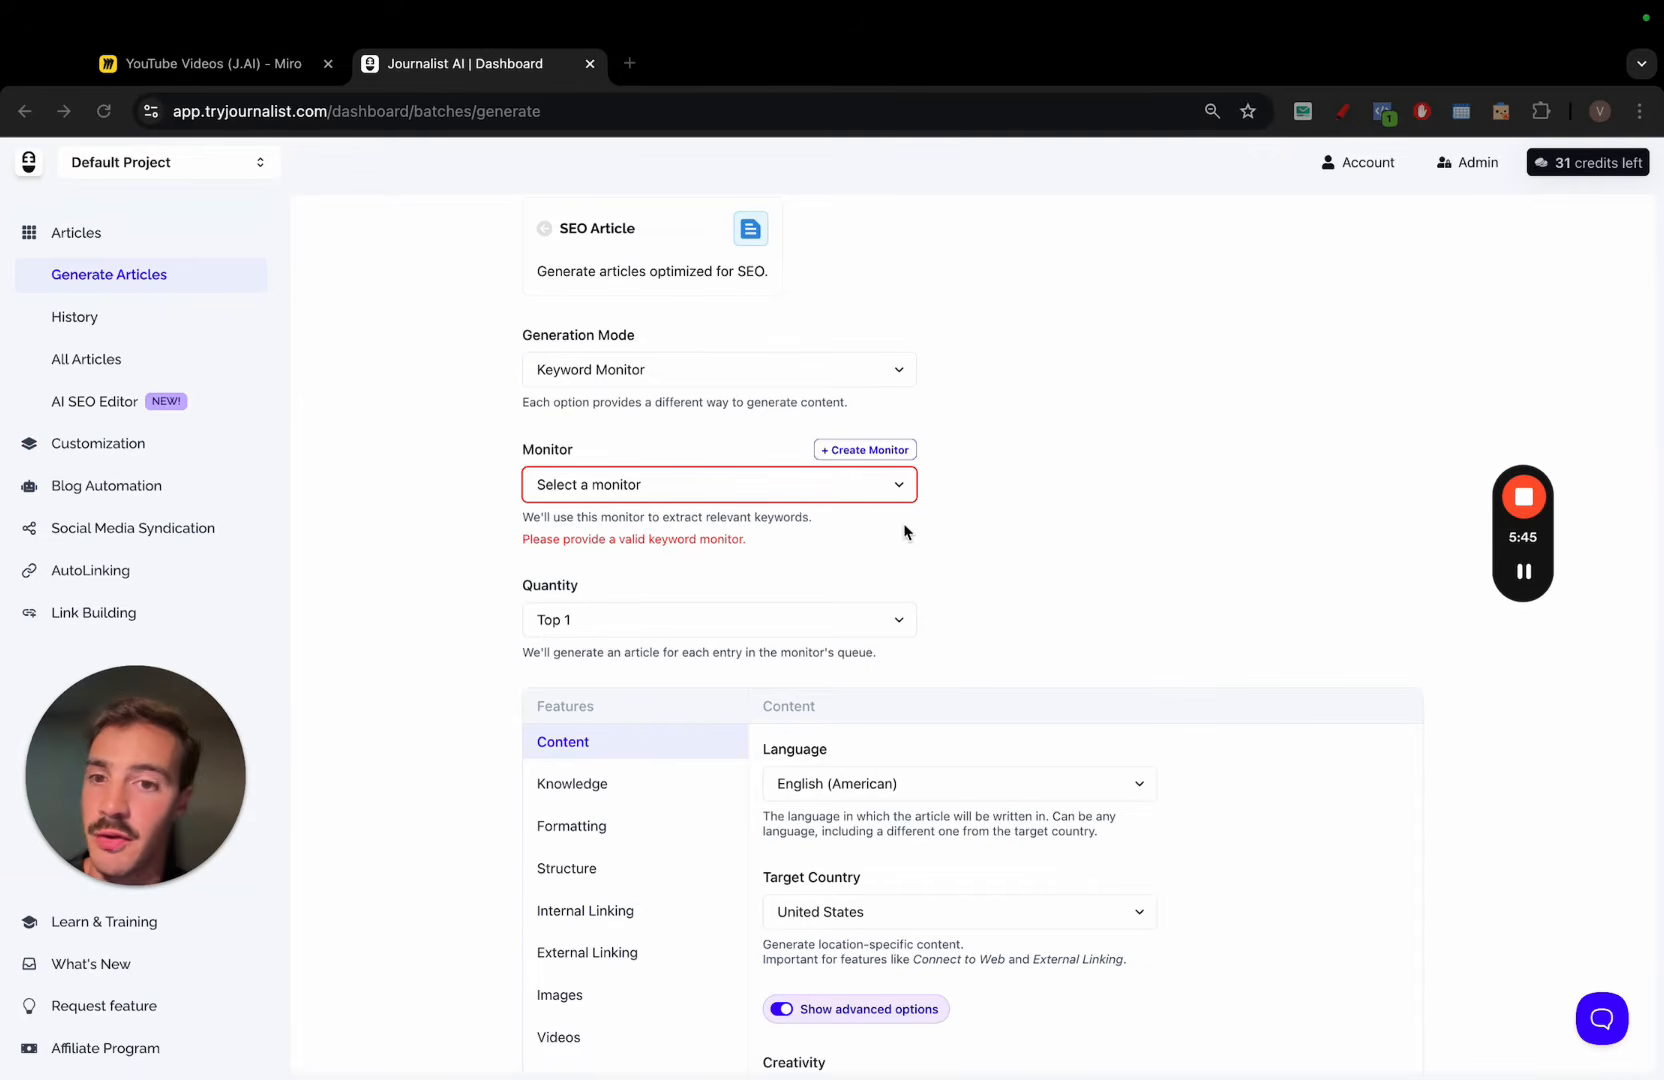
Annotate the page in red with an arrow to a K, an arrow to a G and a curve back, and exit the drawing overlay
{"action": "left_click", "coordinate": [1343, 111]}
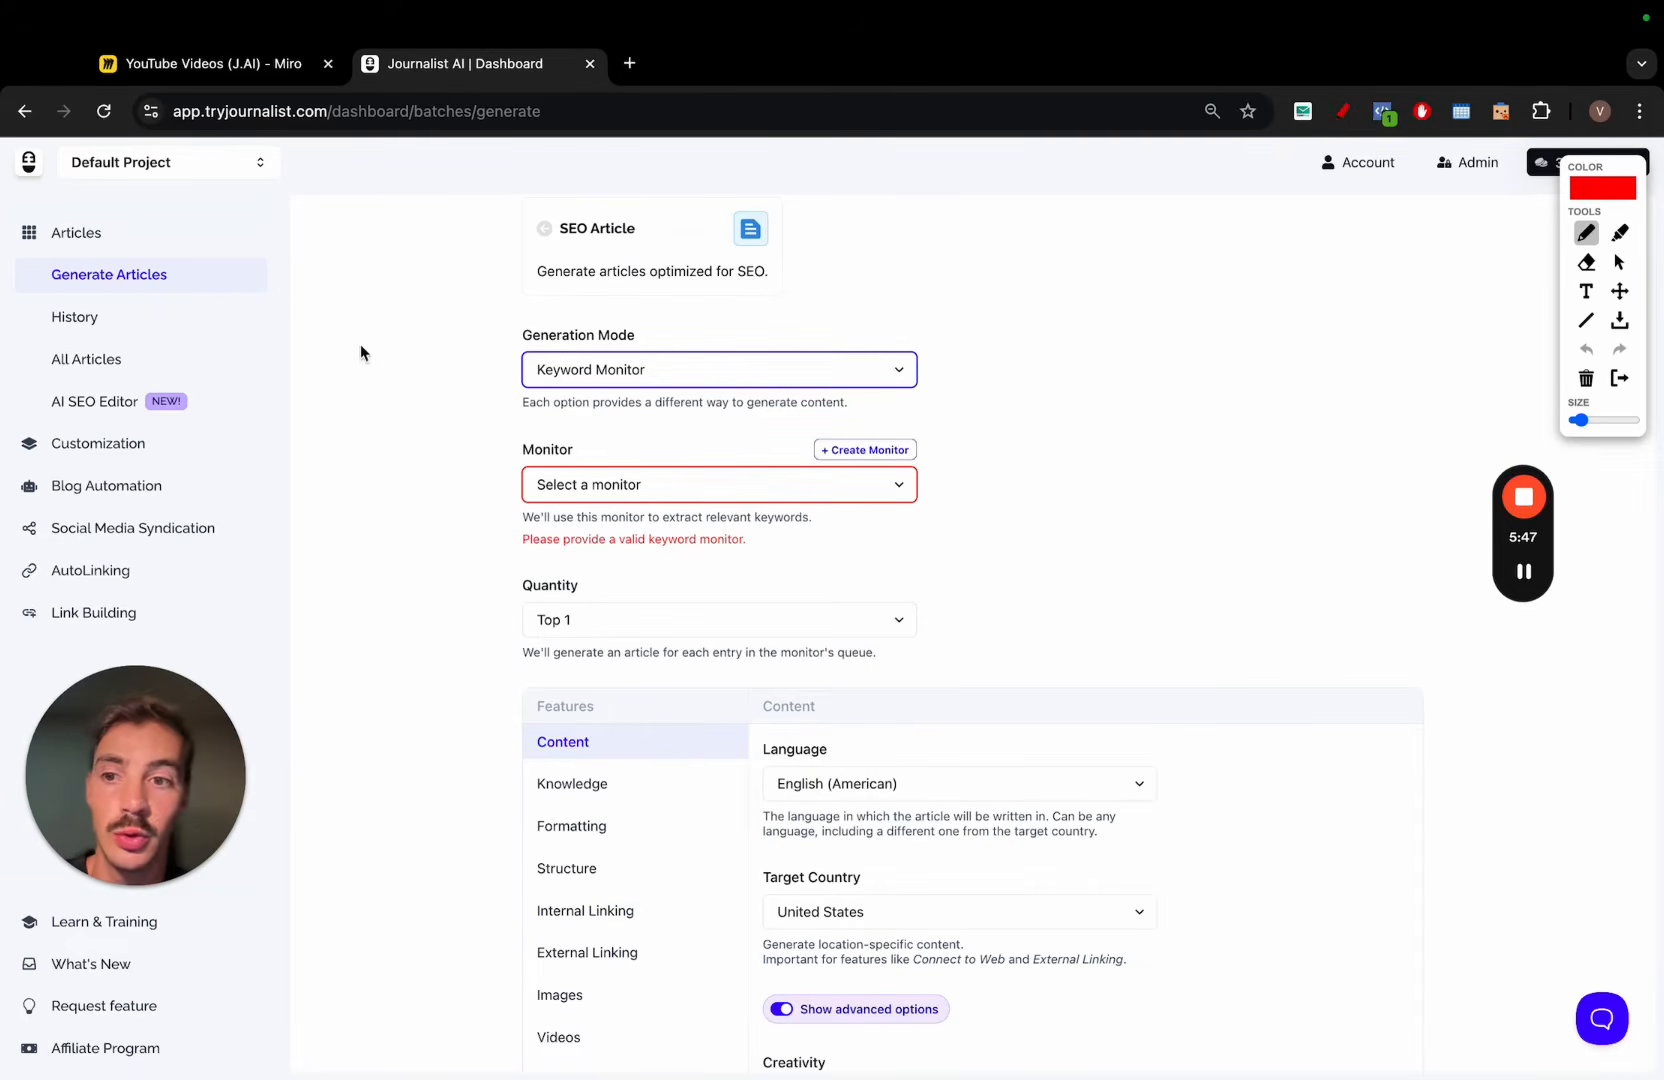
{"action": "mouse_move", "coordinate": [13, 175]}
{"action": "left_mouse_down"}
{"action": "mouse_move", "coordinate": [74, 177]}
{"action": "mouse_move", "coordinate": [84, 228]}
{"action": "mouse_move", "coordinate": [222, 300]}
{"action": "left_mouse_up"}
{"action": "left_click_drag", "start_coordinate": [256, 232], "coordinate": [256, 338]}
{"action": "mouse_move", "coordinate": [322, 225]}
{"action": "left_mouse_down"}
{"action": "mouse_move", "coordinate": [295, 340]}
{"action": "mouse_move", "coordinate": [525, 303]}
{"action": "left_mouse_up"}
{"action": "left_click", "coordinate": [322, 305]}
{"action": "left_click_drag", "start_coordinate": [496, 297], "coordinate": [496, 333]}
{"action": "mouse_move", "coordinate": [615, 278]}
{"action": "left_mouse_down"}
{"action": "mouse_move", "coordinate": [612, 248]}
{"action": "mouse_move", "coordinate": [567, 275]}
{"action": "mouse_move", "coordinate": [668, 313]}
{"action": "left_mouse_up"}
{"action": "mouse_move", "coordinate": [578, 233]}
{"action": "left_mouse_down"}
{"action": "mouse_move", "coordinate": [408, 208]}
{"action": "mouse_move", "coordinate": [381, 230]}
{"action": "left_mouse_up"}
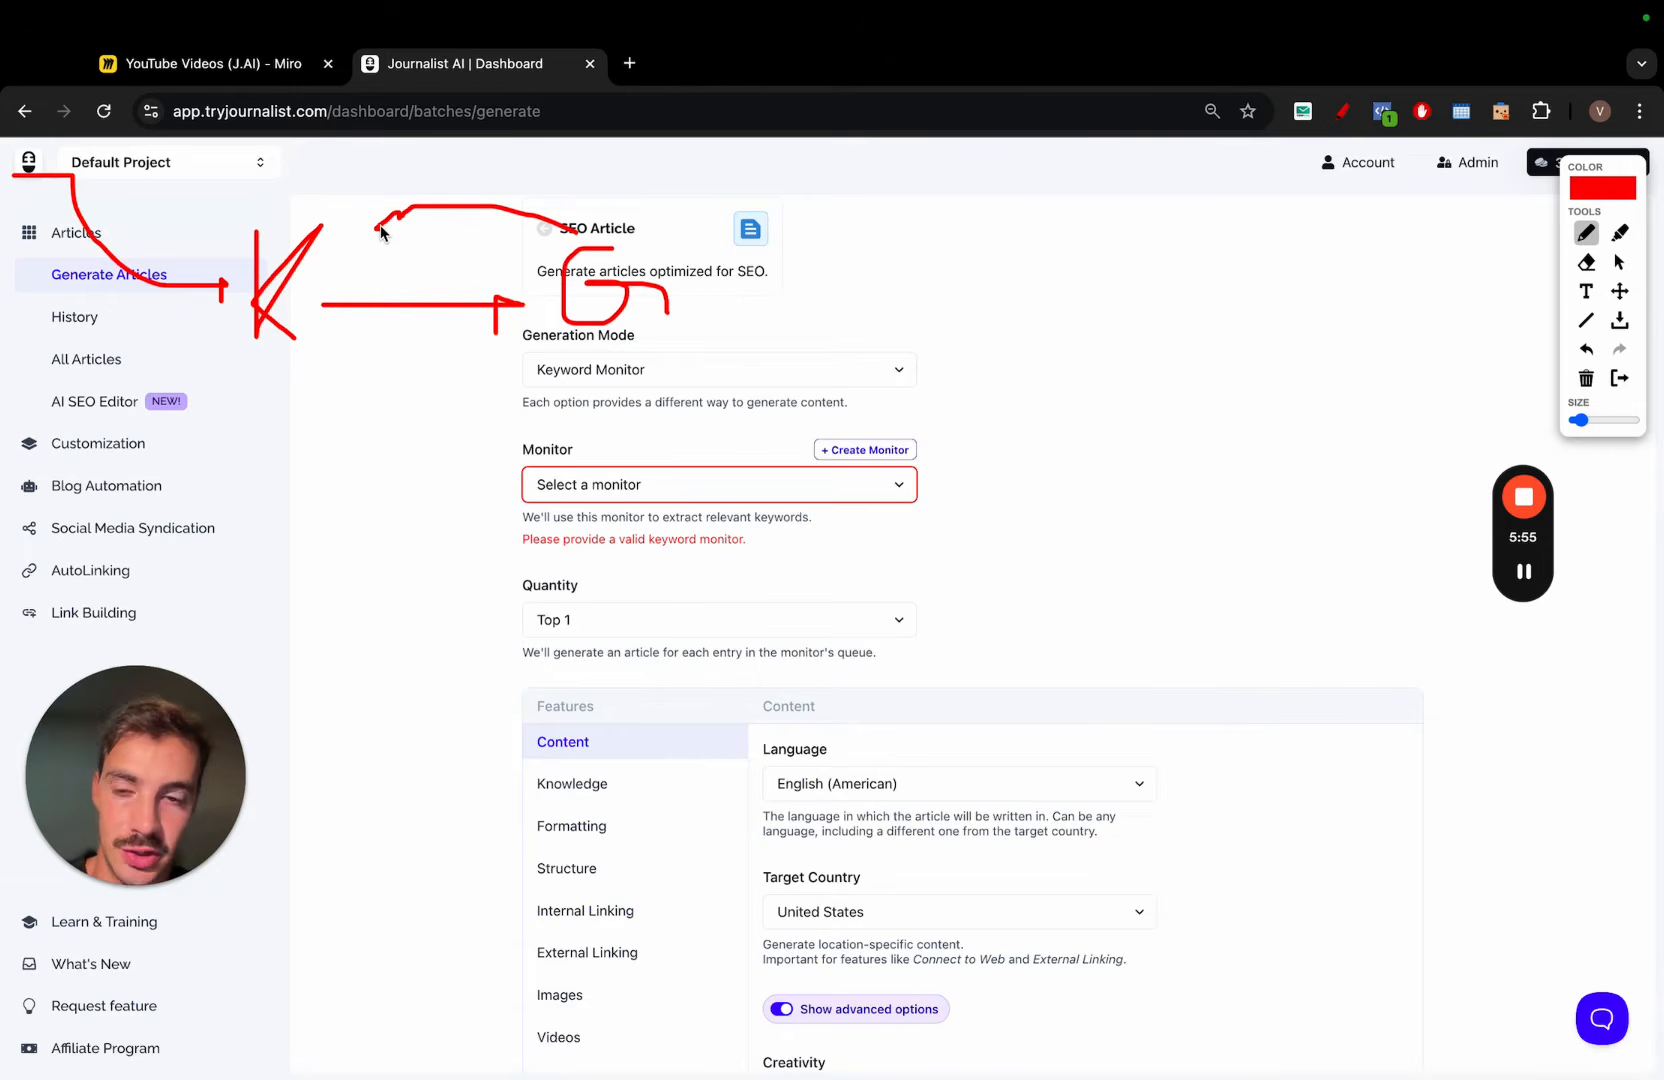
{"action": "left_click", "coordinate": [1620, 379]}
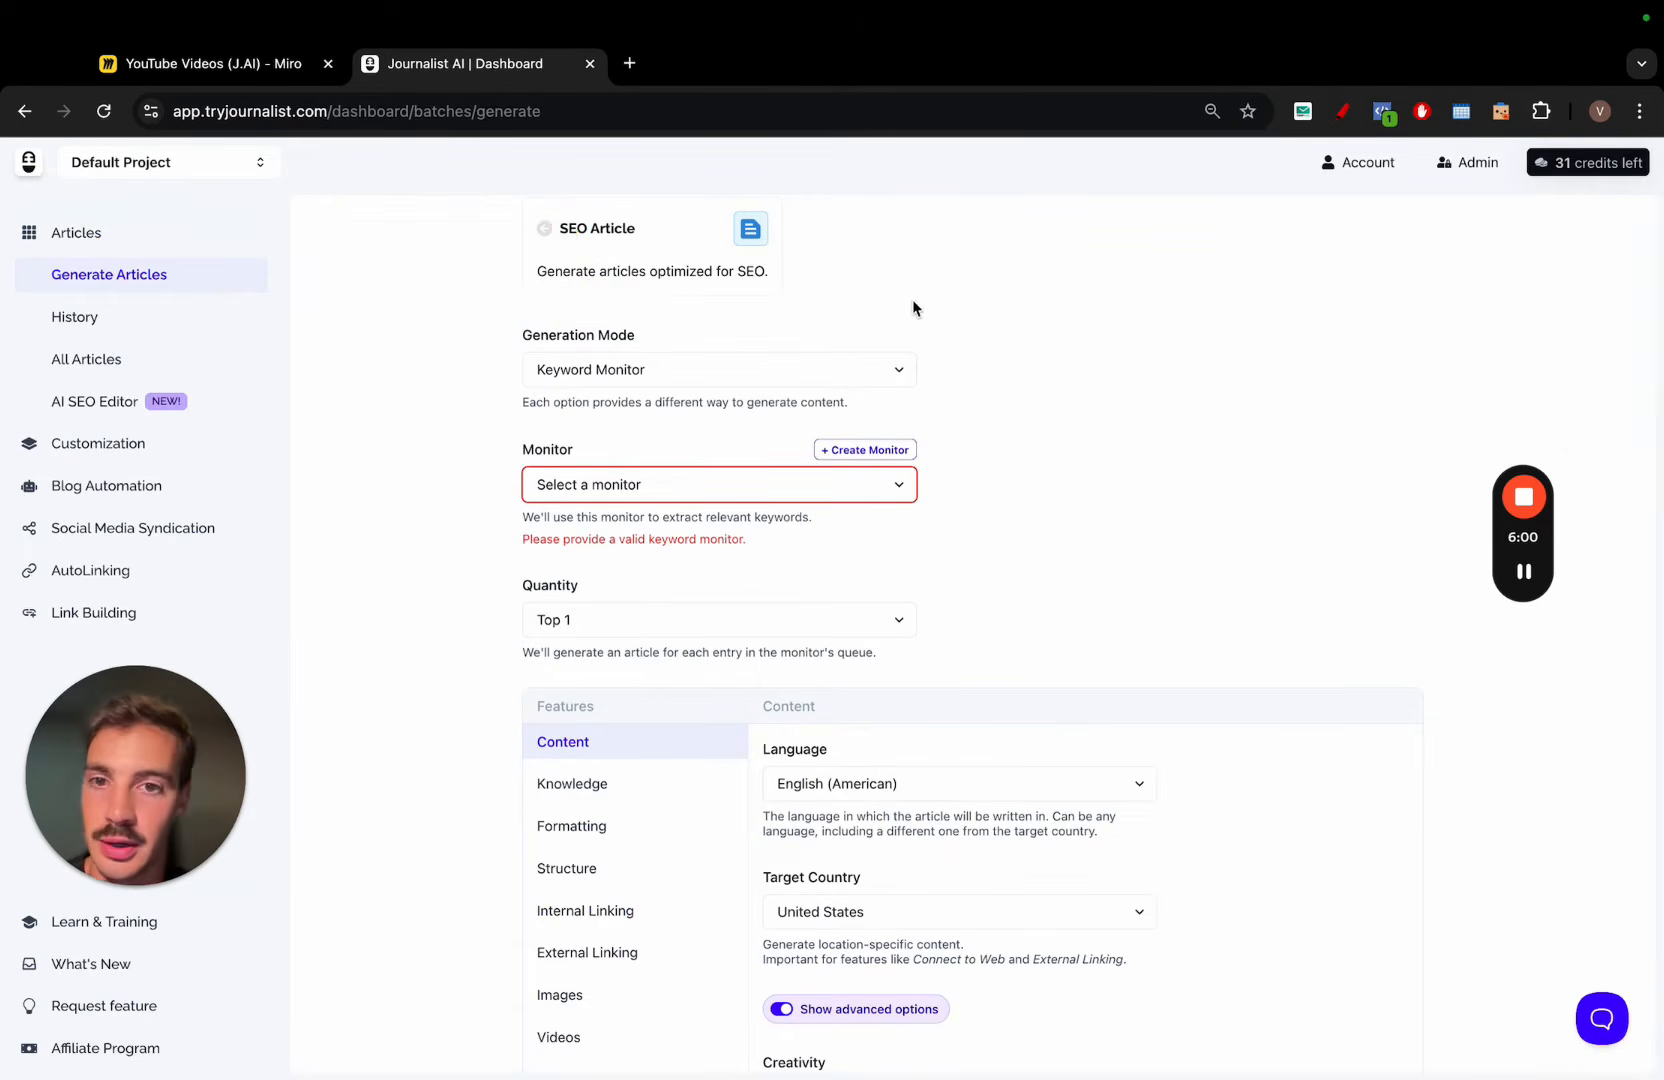
Set the Generation Mode back to Keyword + Title
{"action": "scroll", "coordinate": [1344, 317], "scroll_direction": "up", "scroll_amount": 2}
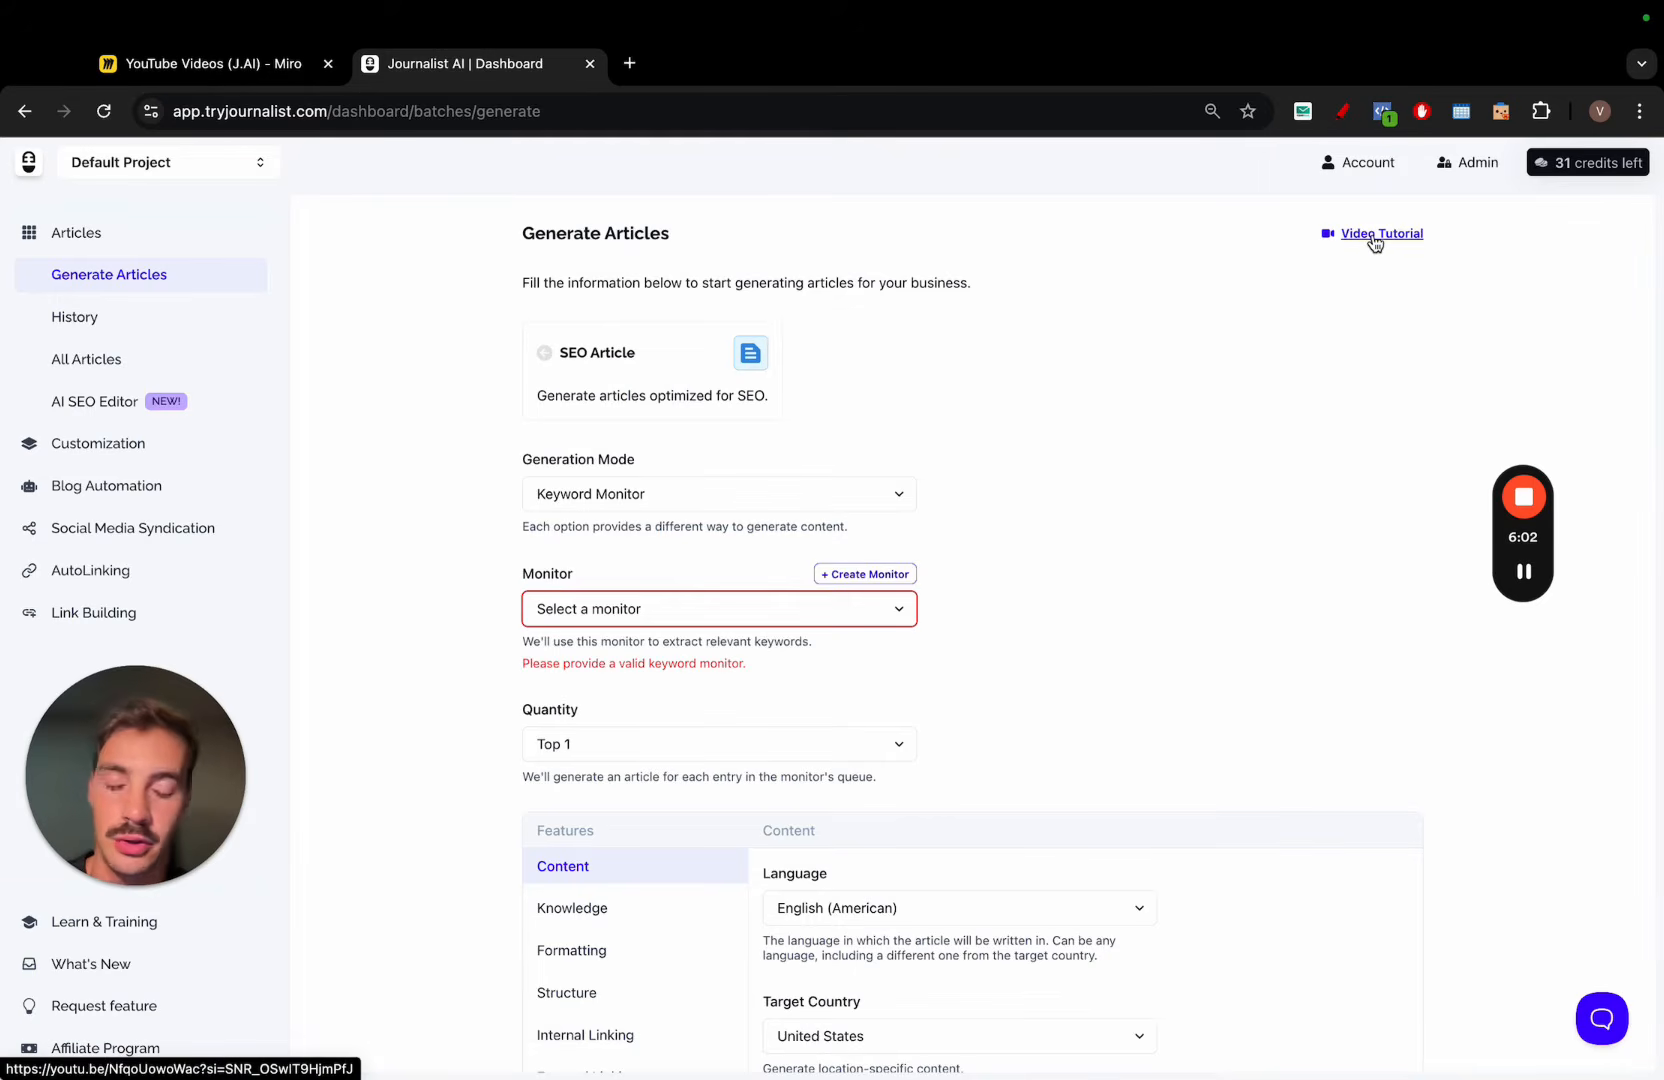
{"action": "scroll", "coordinate": [960, 410], "scroll_direction": "down", "scroll_amount": 2}
{"action": "left_click", "coordinate": [760, 358]}
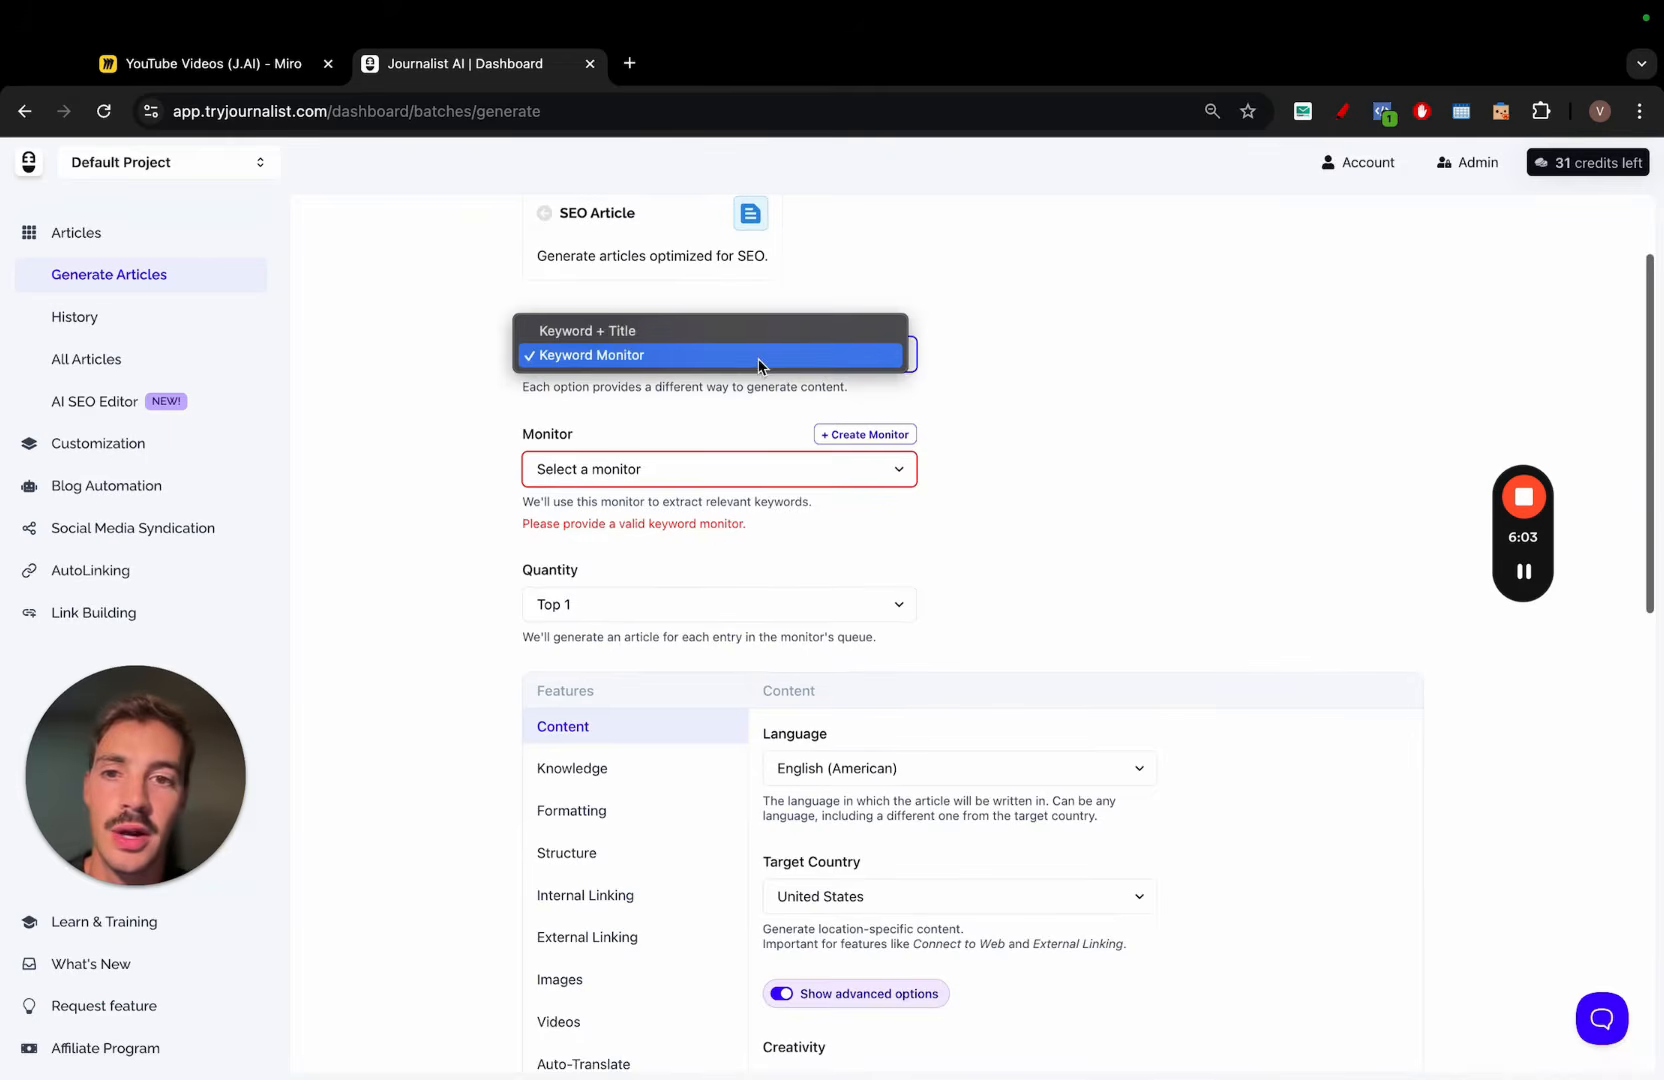
{"action": "left_click", "coordinate": [676, 332]}
{"action": "scroll", "coordinate": [825, 453], "scroll_direction": "up", "scroll_amount": 2}
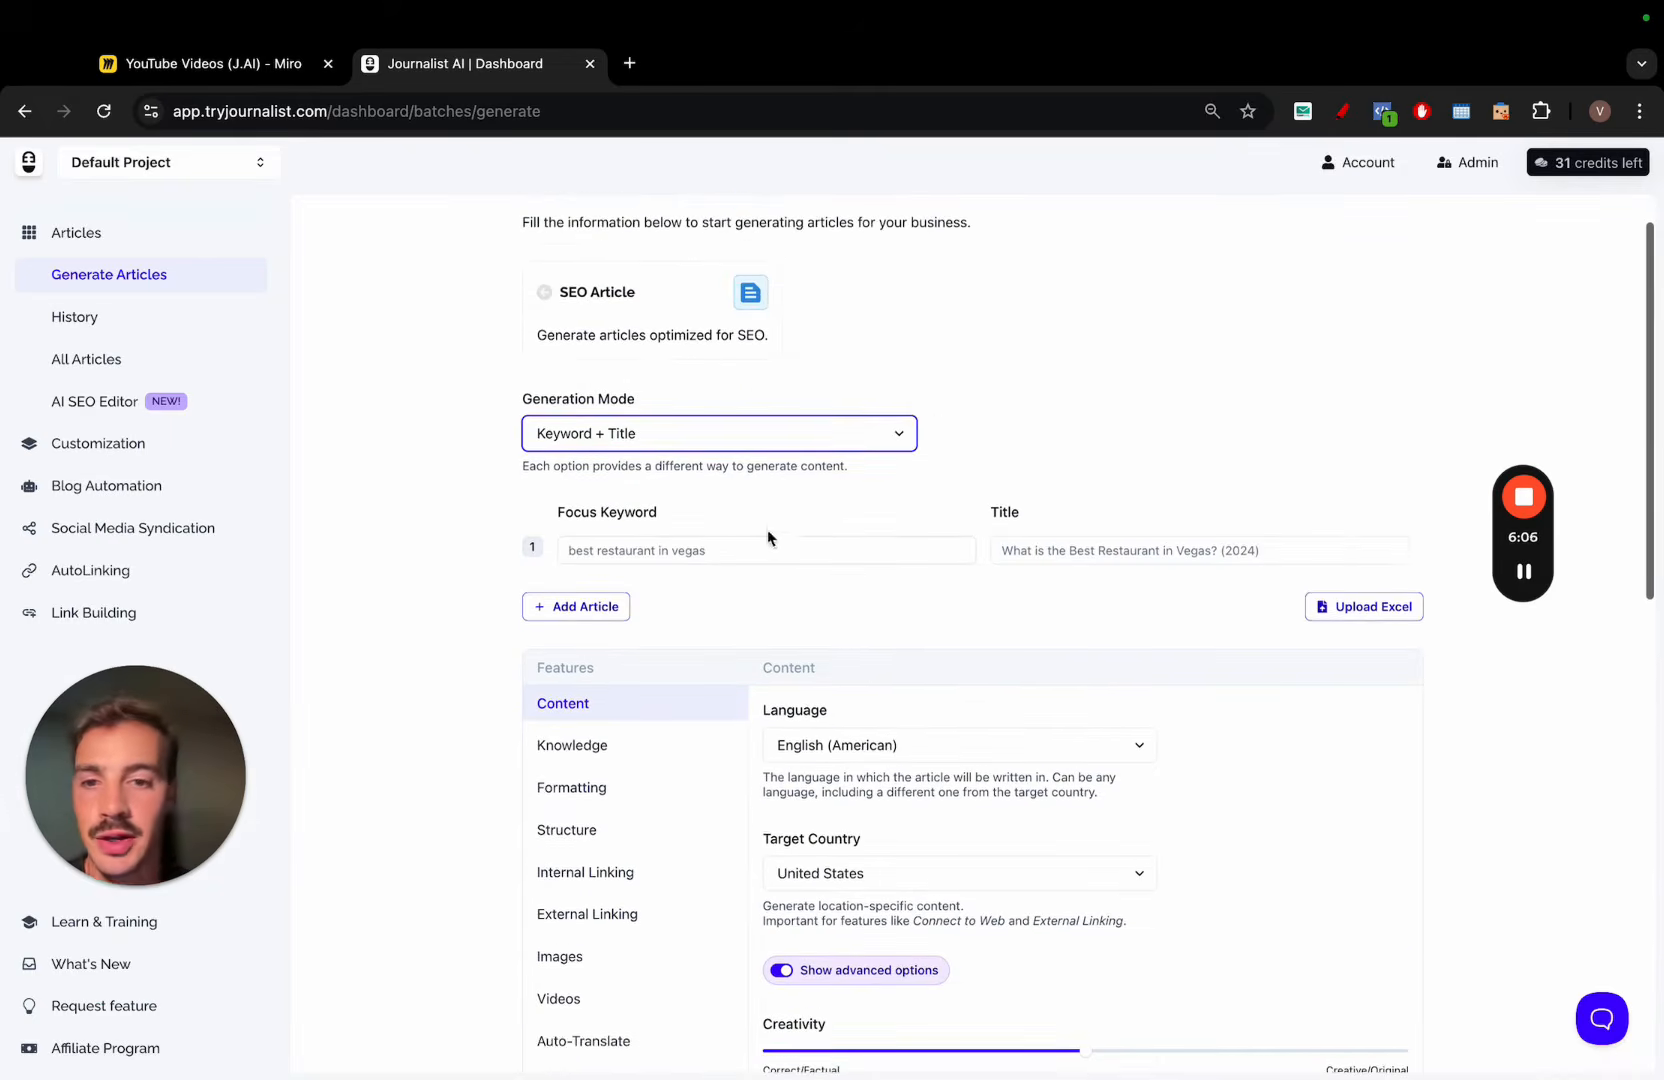
Enter "Lamborghini Aventador SVJ review" as both the focus keyword and the title of the first article
{"action": "left_click", "coordinate": [754, 542]}
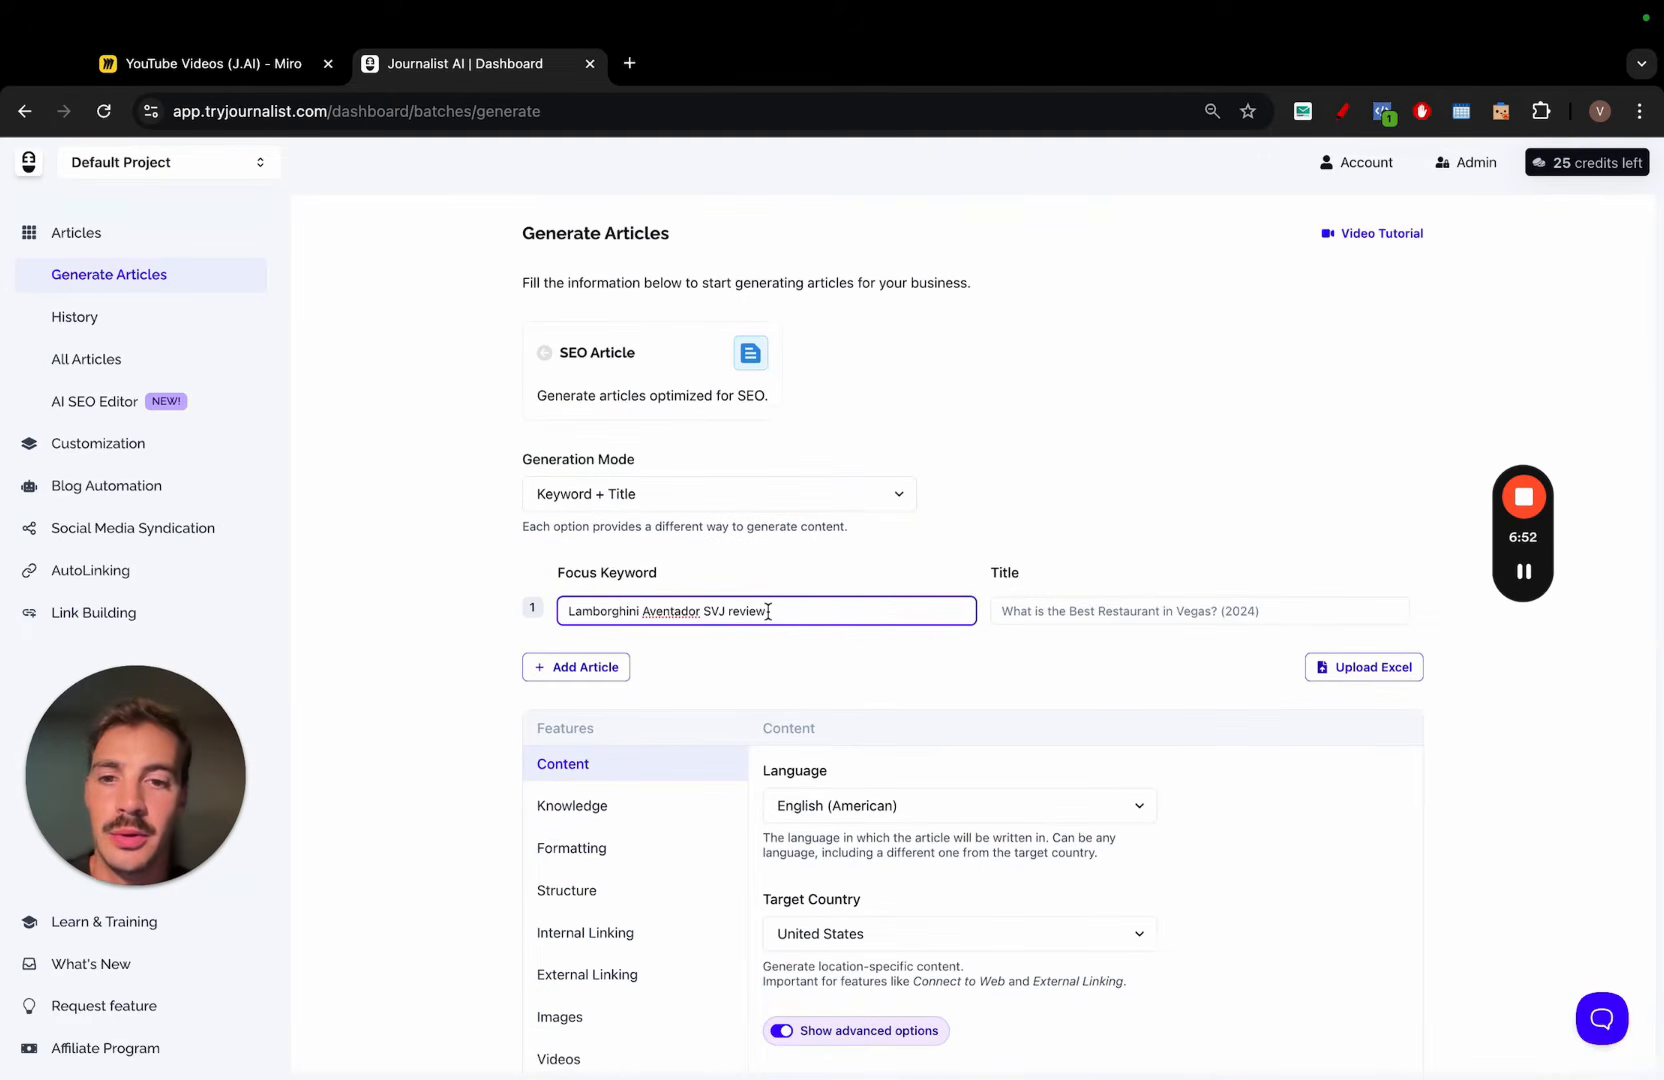
{"action": "left_click", "coordinate": [909, 557]}
{"action": "scroll", "coordinate": [909, 557], "scroll_direction": "down", "scroll_amount": 1}
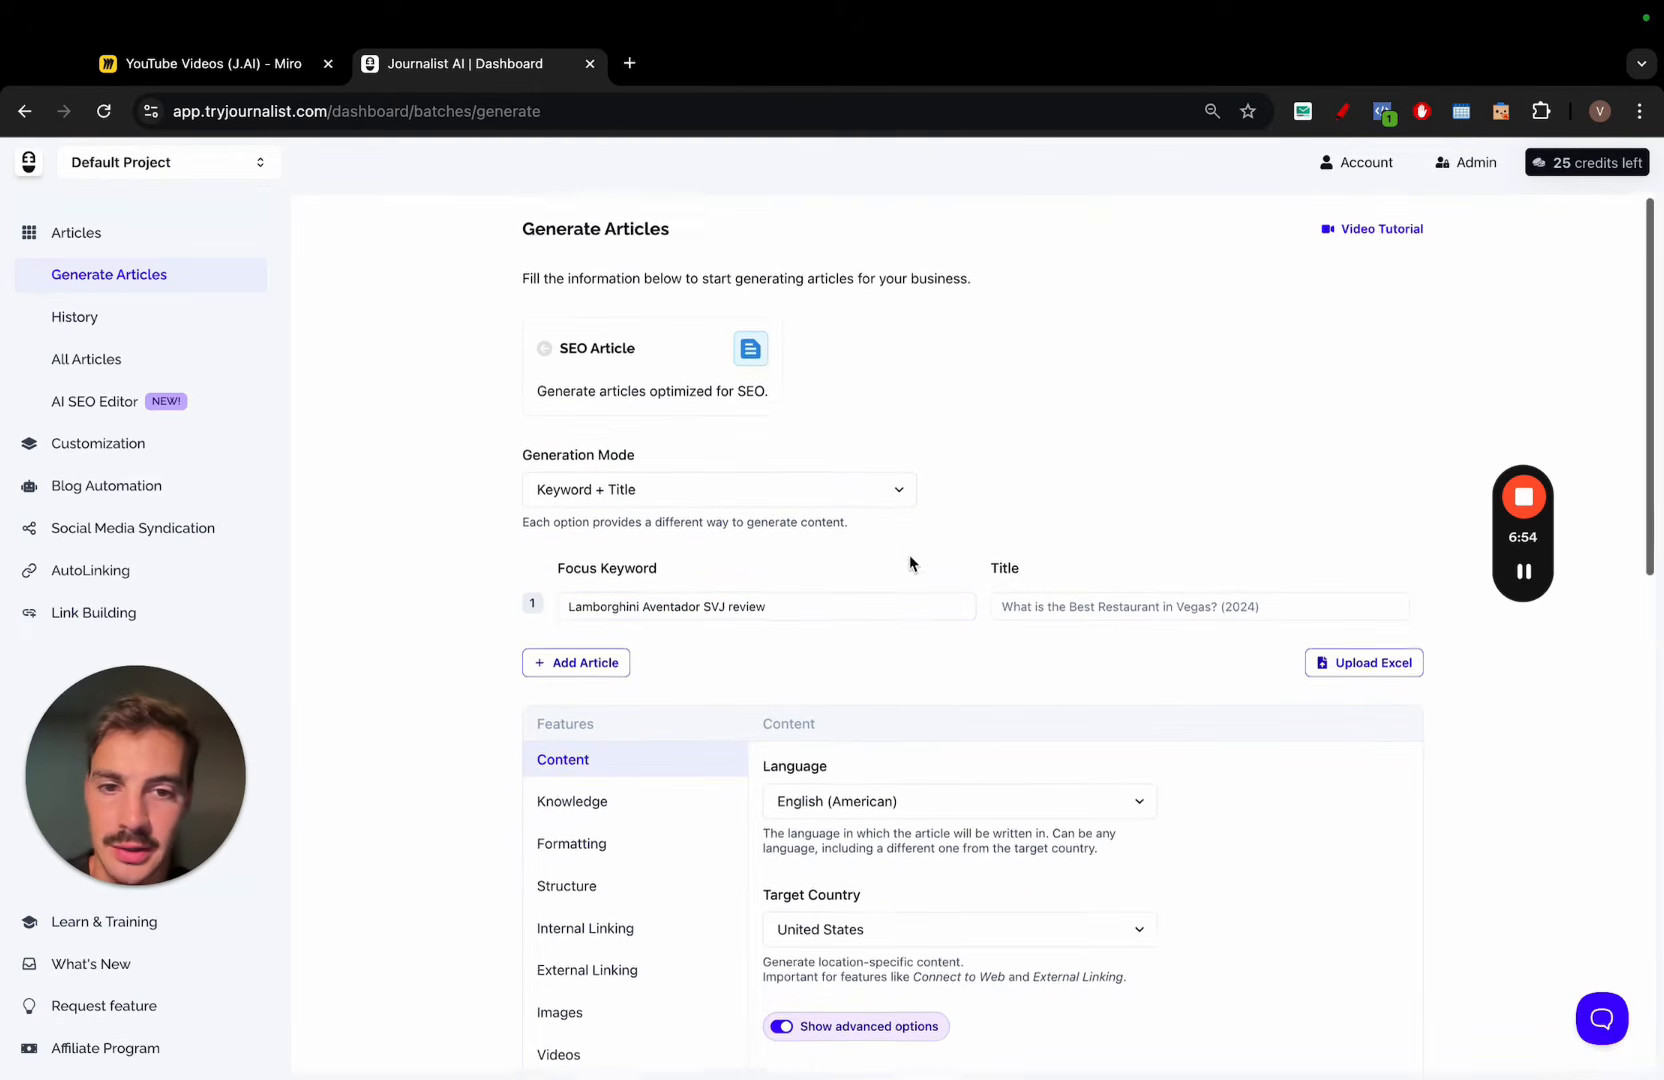
{"action": "left_click", "coordinate": [1033, 567]}
{"action": "type", "text": "Lamborghini Aventador SVJ review"}
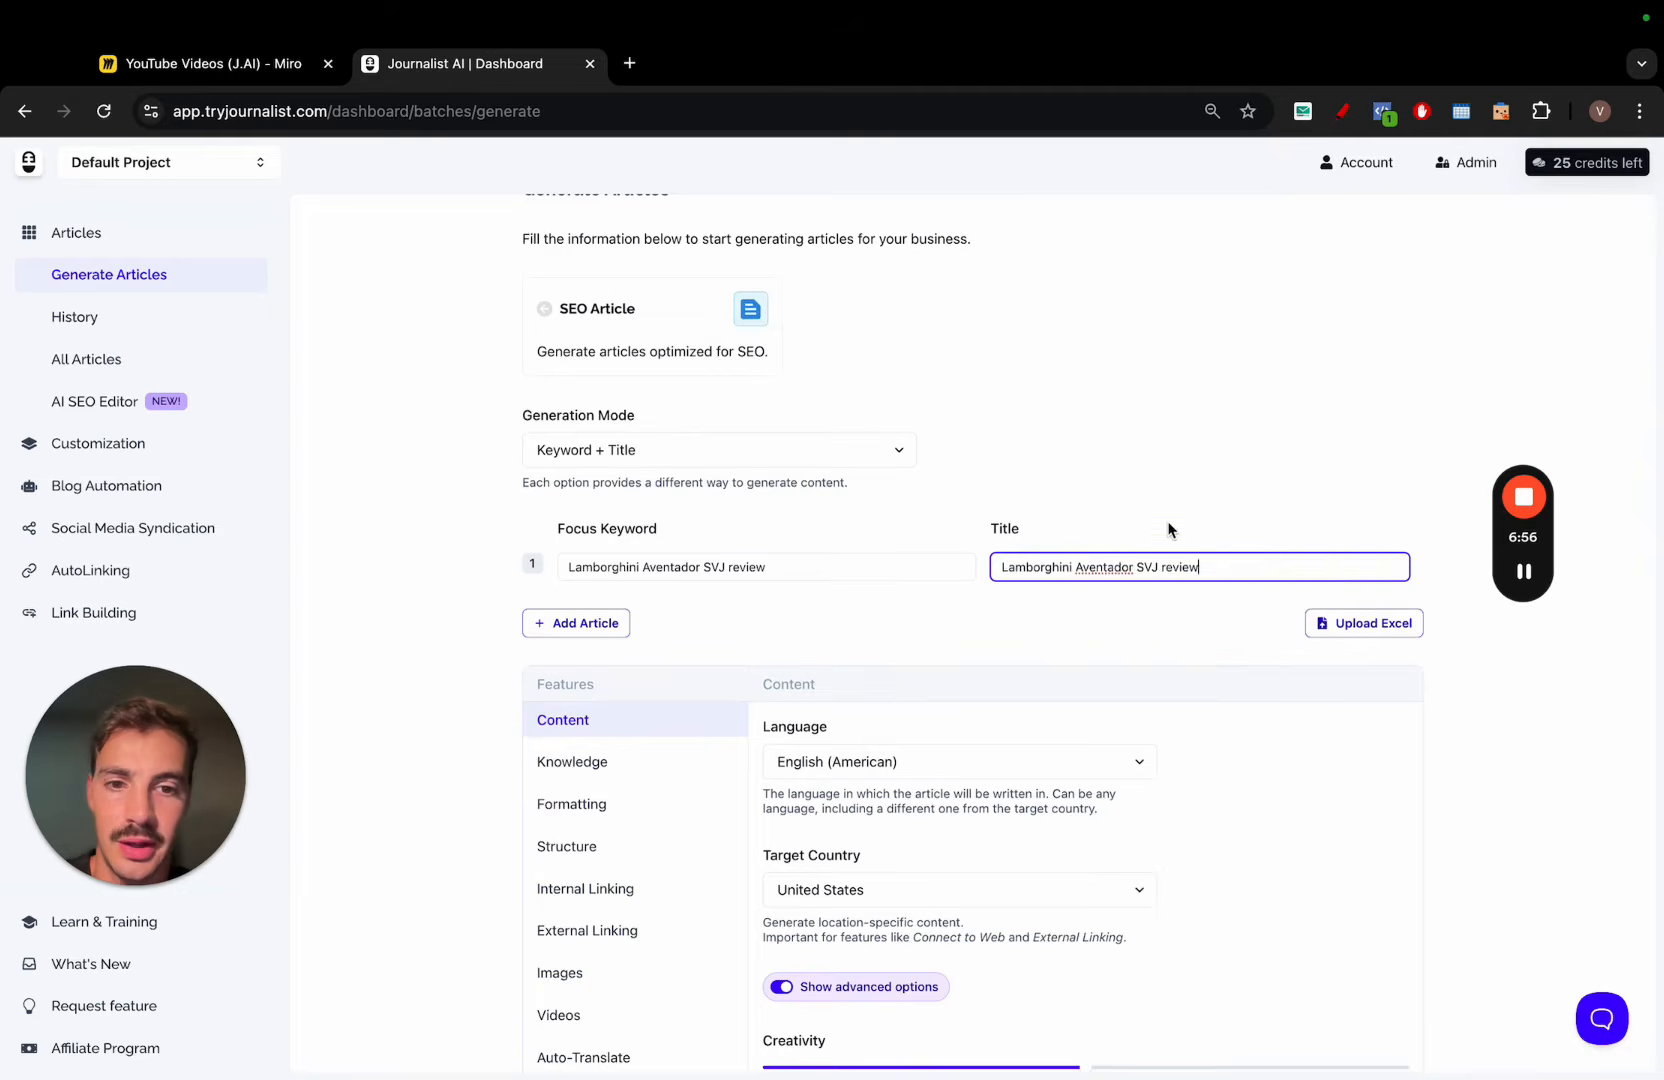
{"action": "scroll", "coordinate": [1166, 530], "scroll_direction": "down", "scroll_amount": 2}
{"action": "key", "text": "super+Left"}
{"action": "type", "text": "My"}
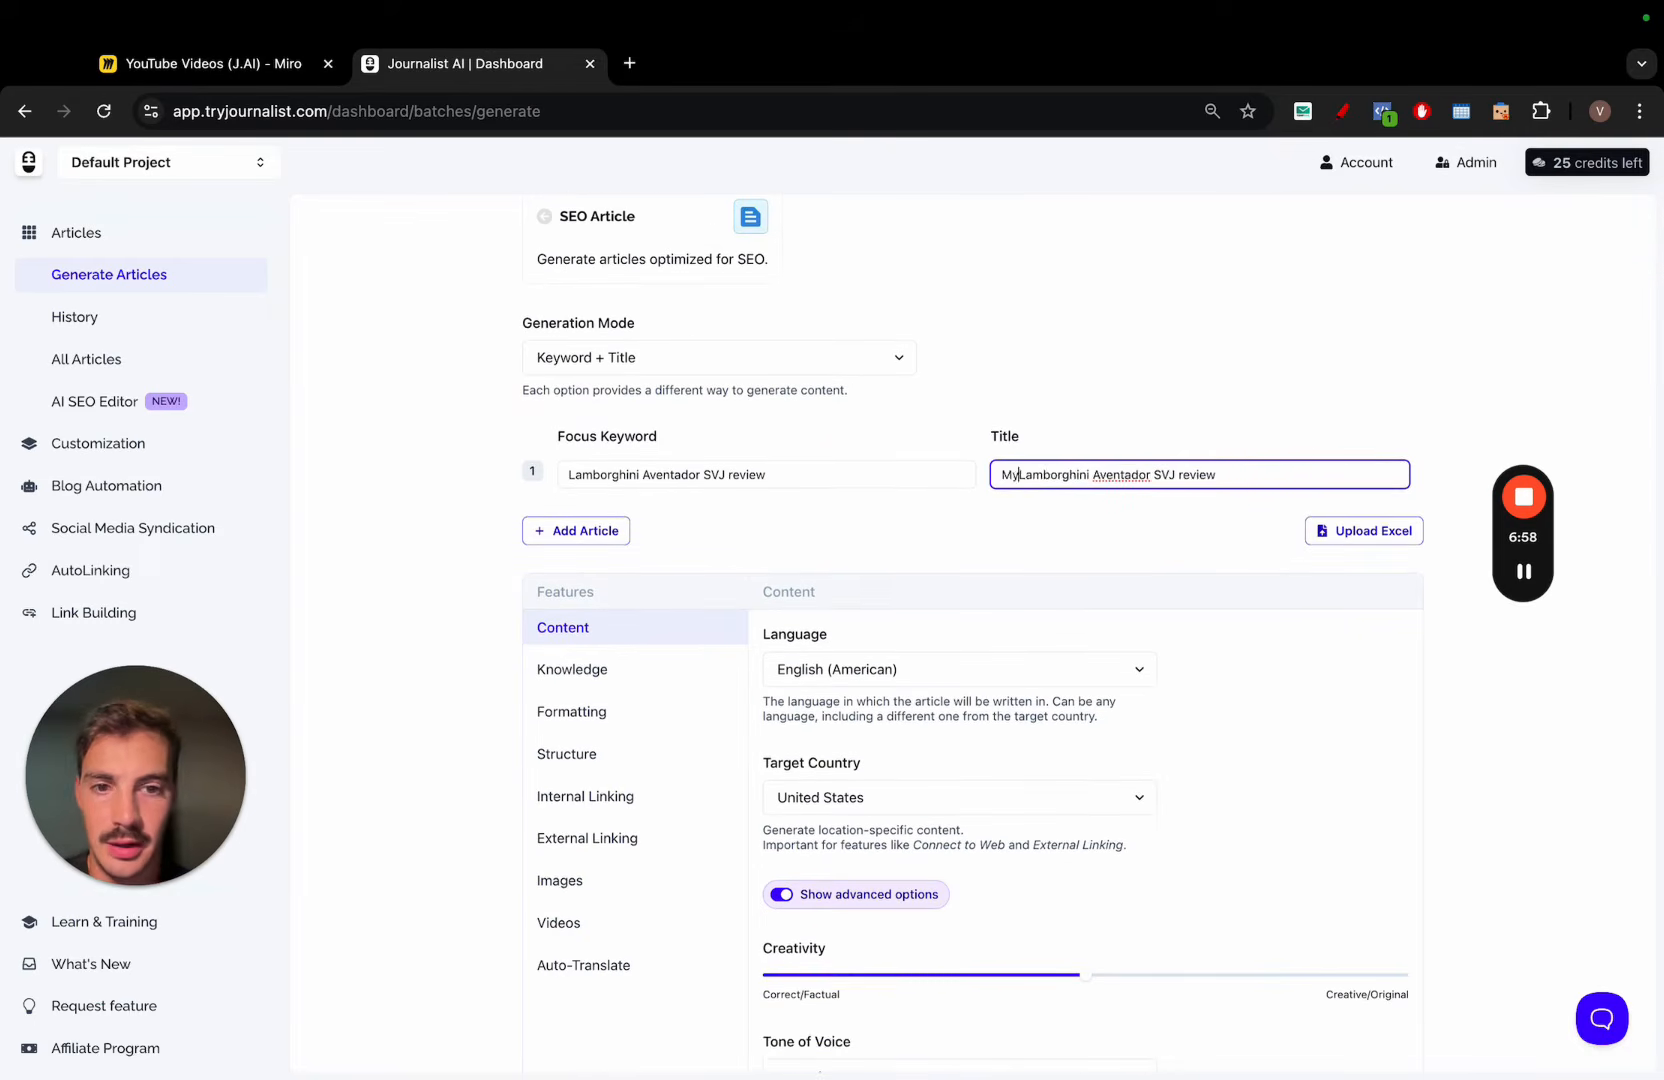
{"action": "key", "text": "BackSpace"}
{"action": "key", "text": "BackSpace"}
{"action": "left_click", "coordinate": [1261, 348]}
Look over the article's content settings and view the available options for Language
{"action": "scroll", "coordinate": [1261, 348], "scroll_direction": "down", "scroll_amount": 1}
{"action": "scroll", "coordinate": [1261, 348], "scroll_direction": "down", "scroll_amount": 4}
{"action": "scroll", "coordinate": [1261, 348], "scroll_direction": "up", "scroll_amount": 5}
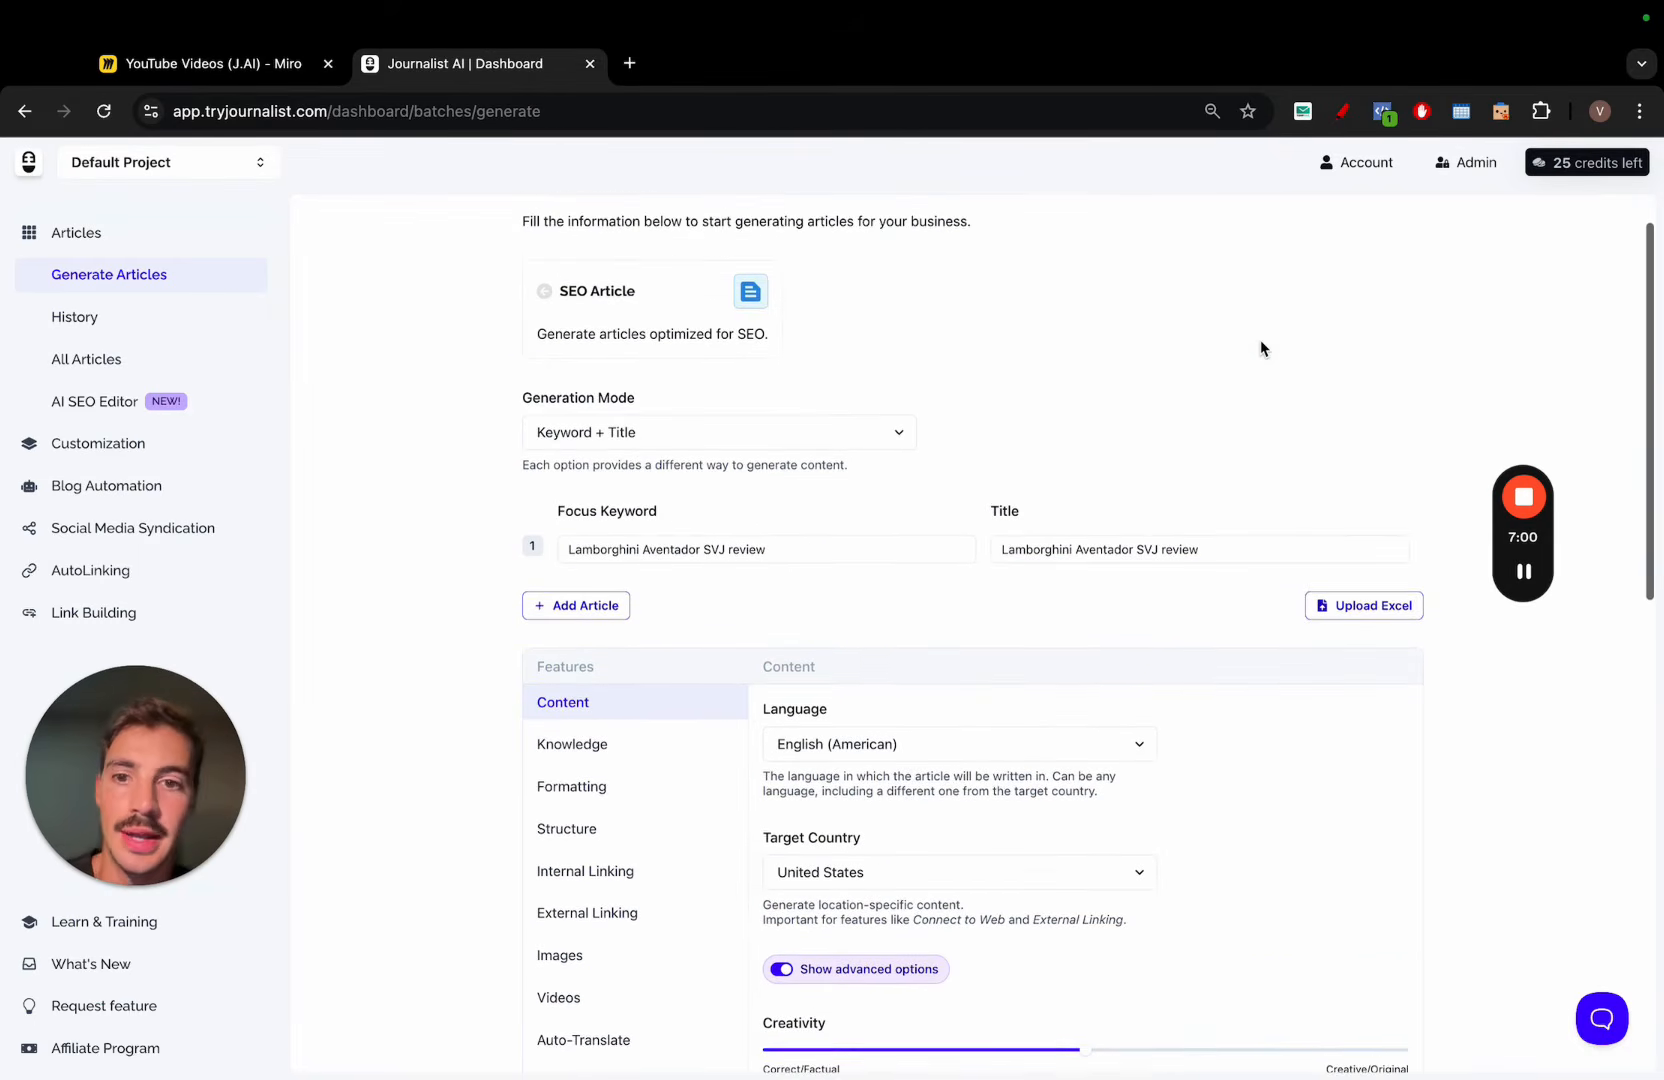
{"action": "scroll", "coordinate": [972, 396], "scroll_direction": "down", "scroll_amount": 4}
{"action": "scroll", "coordinate": [972, 396], "scroll_direction": "up", "scroll_amount": 3}
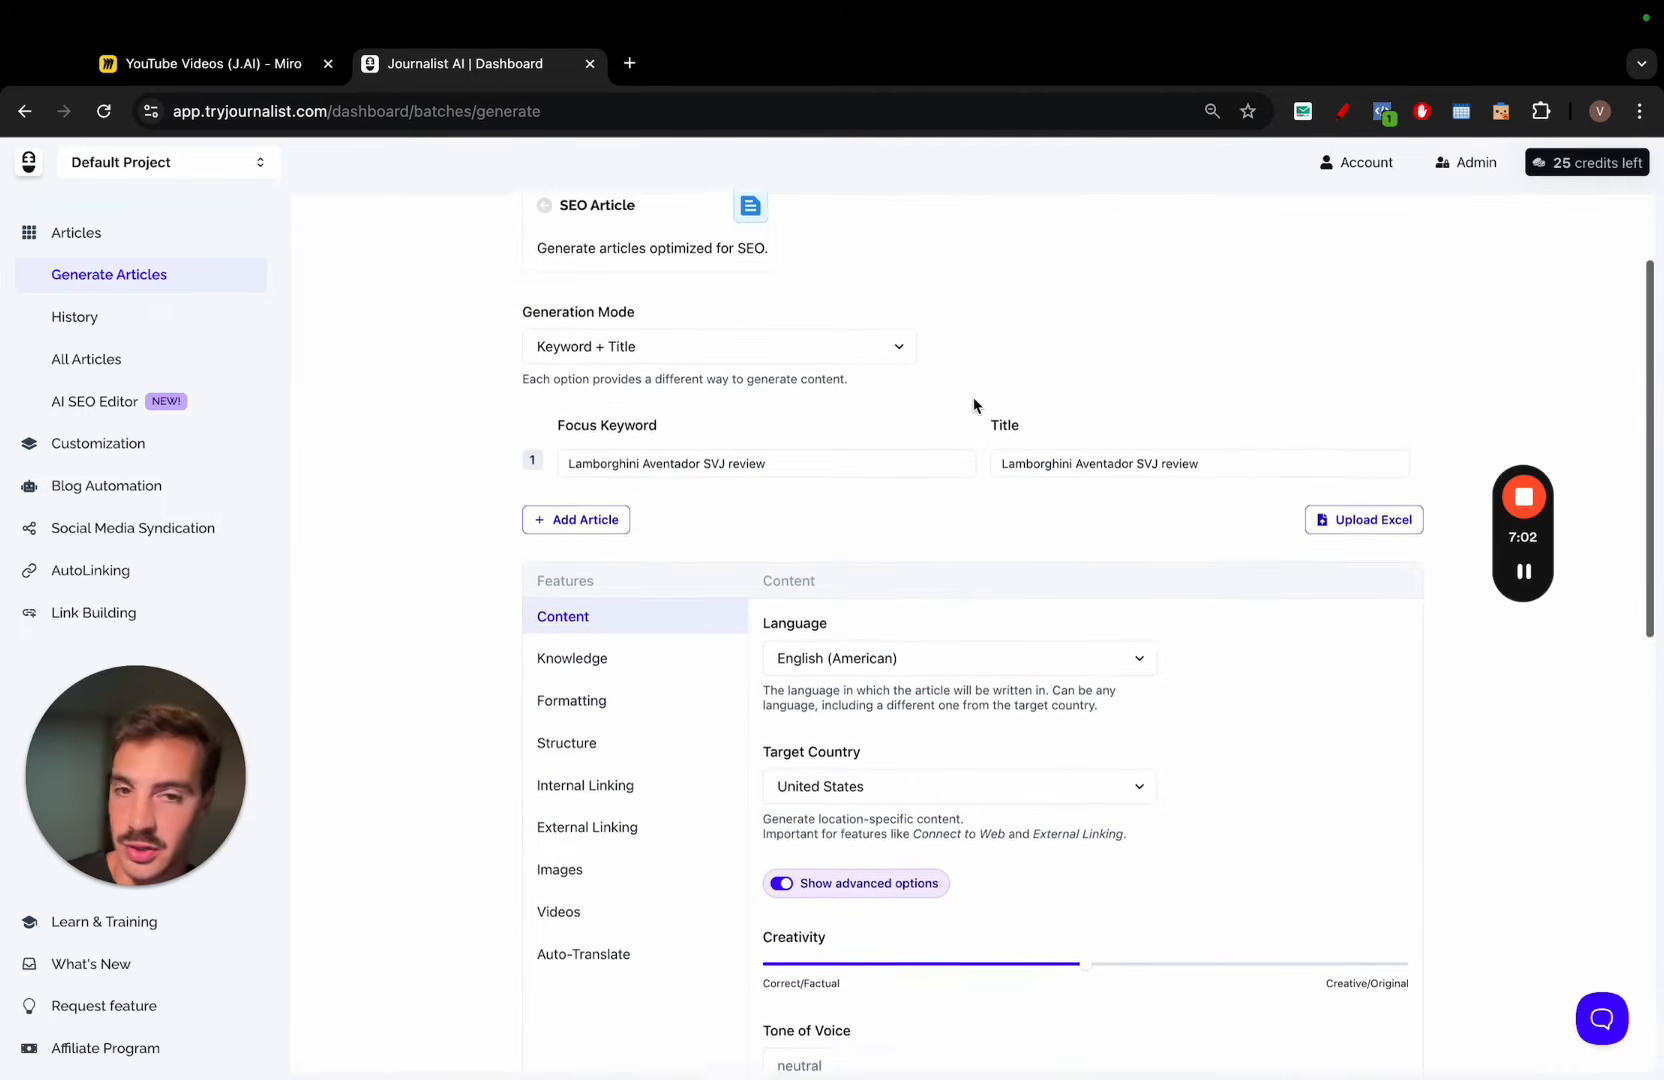
{"action": "scroll", "coordinate": [972, 396], "scroll_direction": "down", "scroll_amount": 2}
{"action": "scroll", "coordinate": [972, 396], "scroll_direction": "down", "scroll_amount": 5}
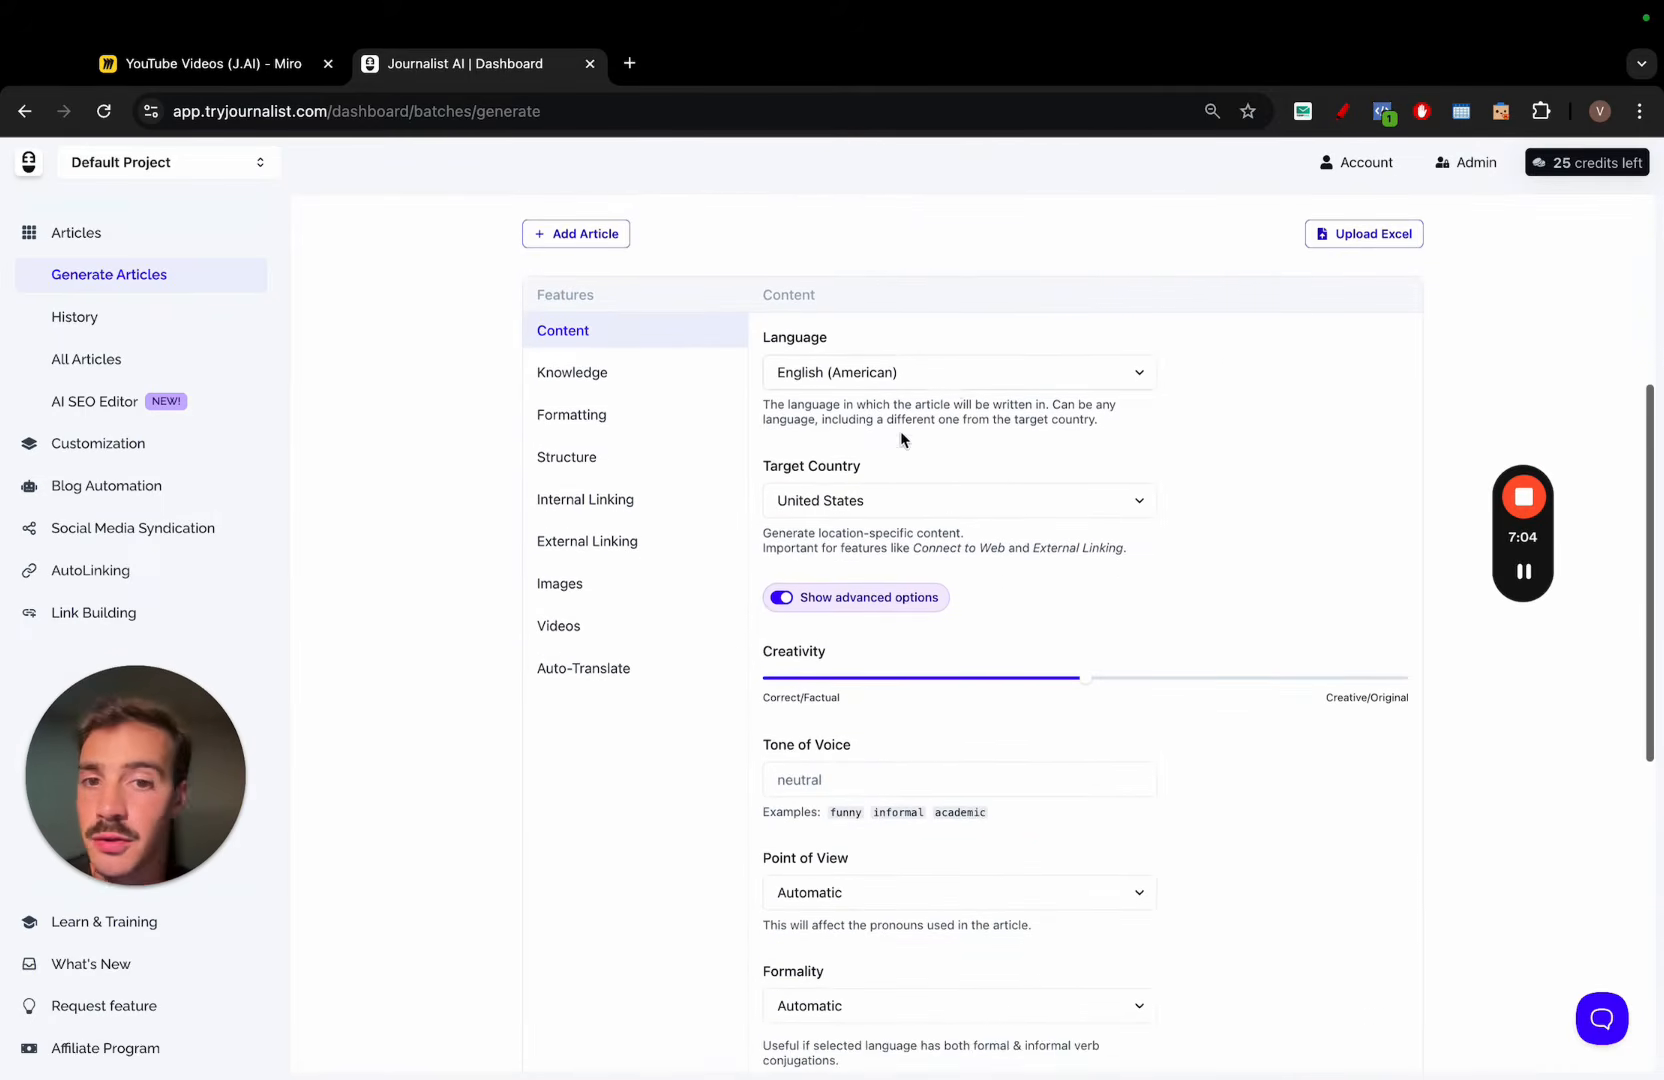
{"action": "left_click", "coordinate": [952, 384]}
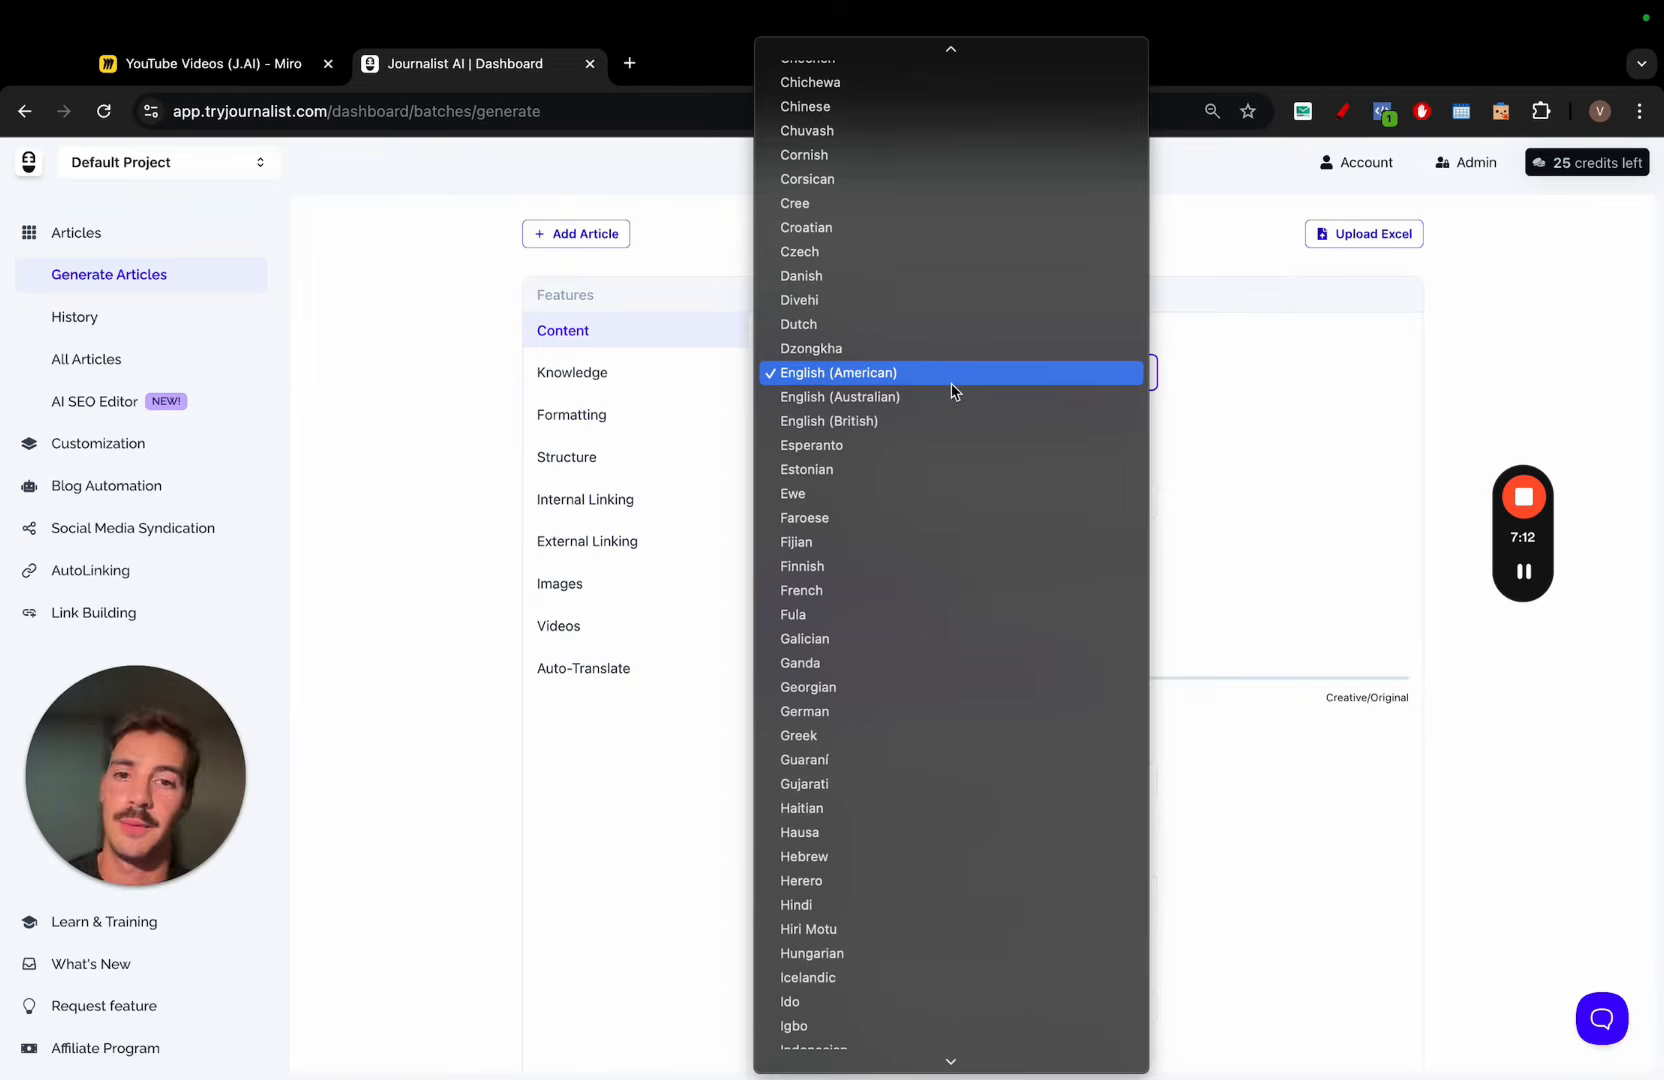
{"action": "left_click", "coordinate": [1260, 374]}
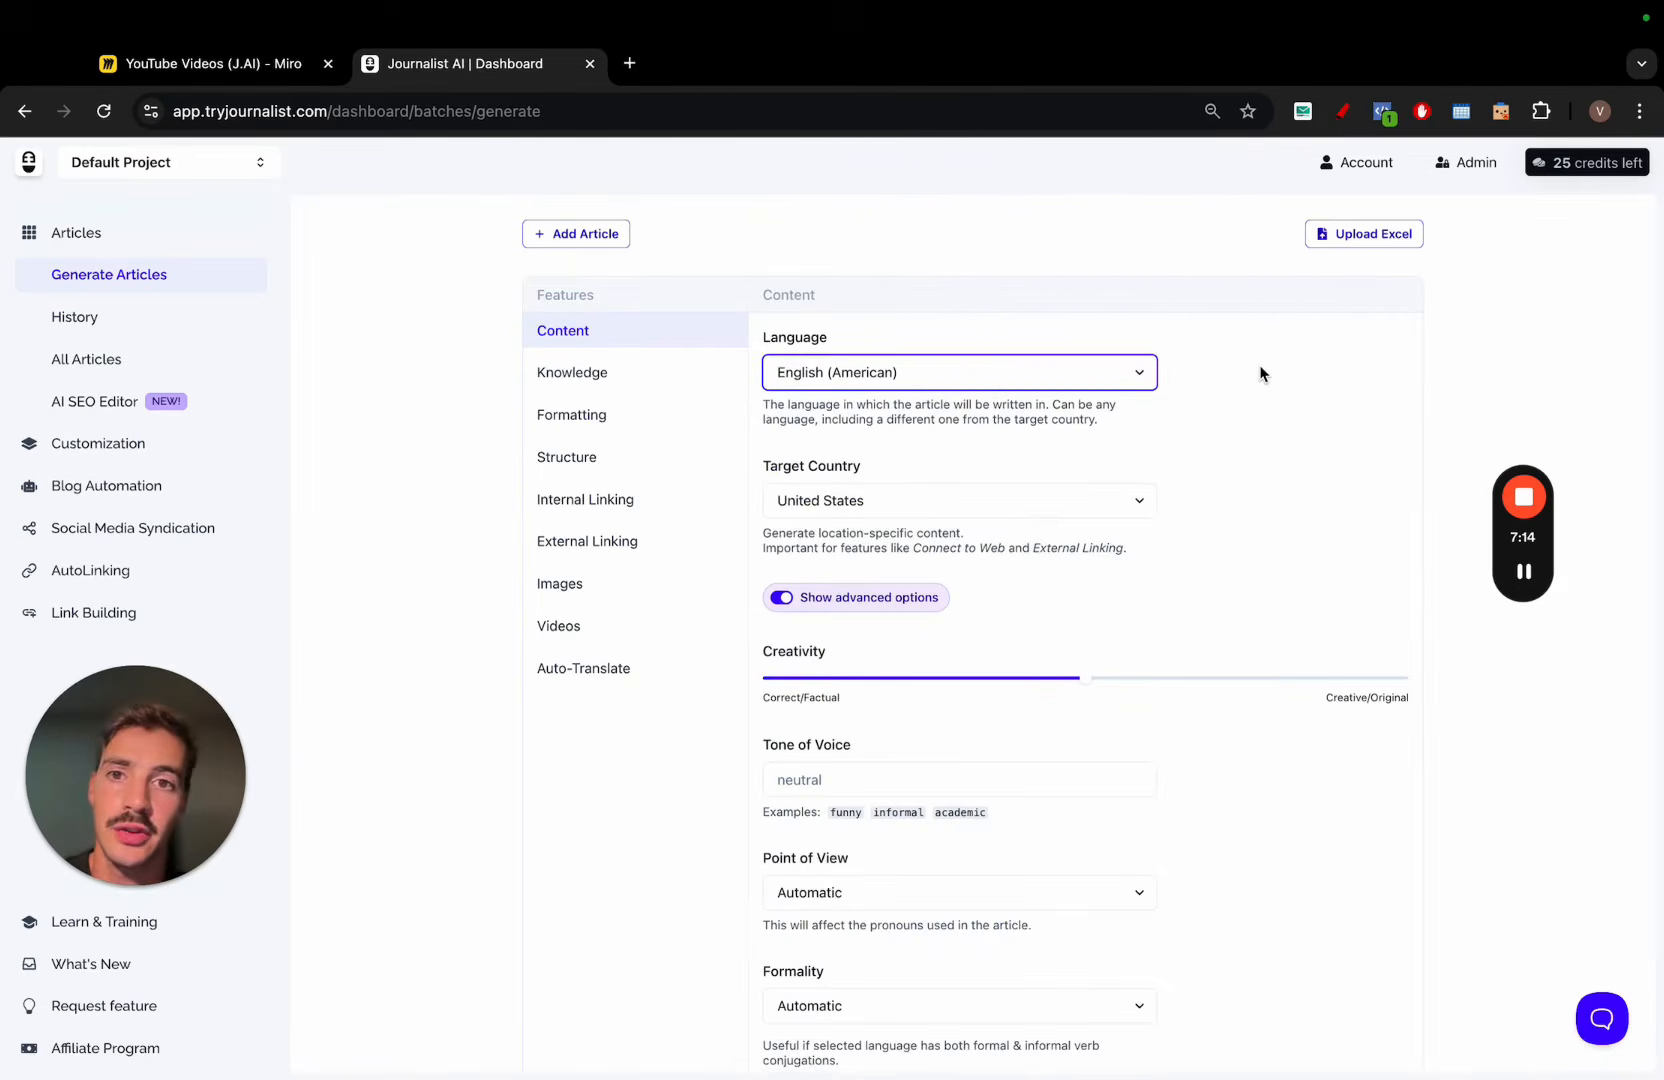
View the available Target Country options and close the list without choosing another country
{"action": "scroll", "coordinate": [1260, 374], "scroll_direction": "down", "scroll_amount": 1}
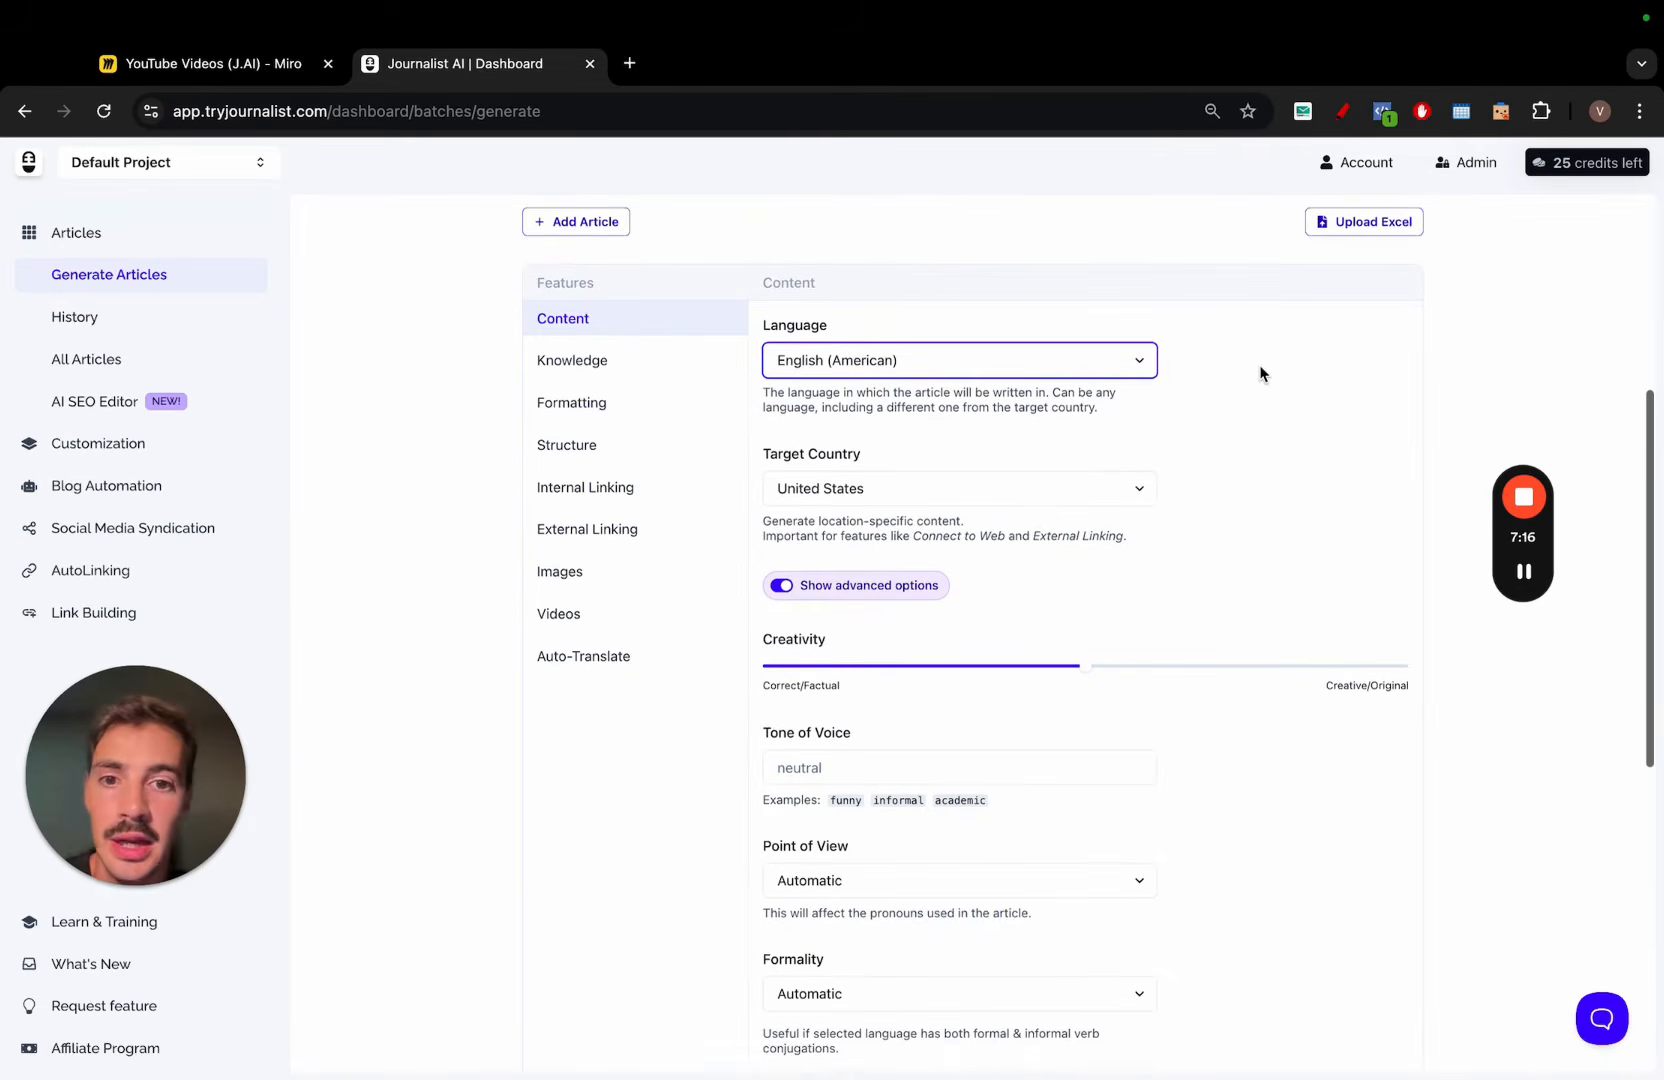
{"action": "left_click", "coordinate": [1091, 488]}
{"action": "left_click", "coordinate": [1155, 490]}
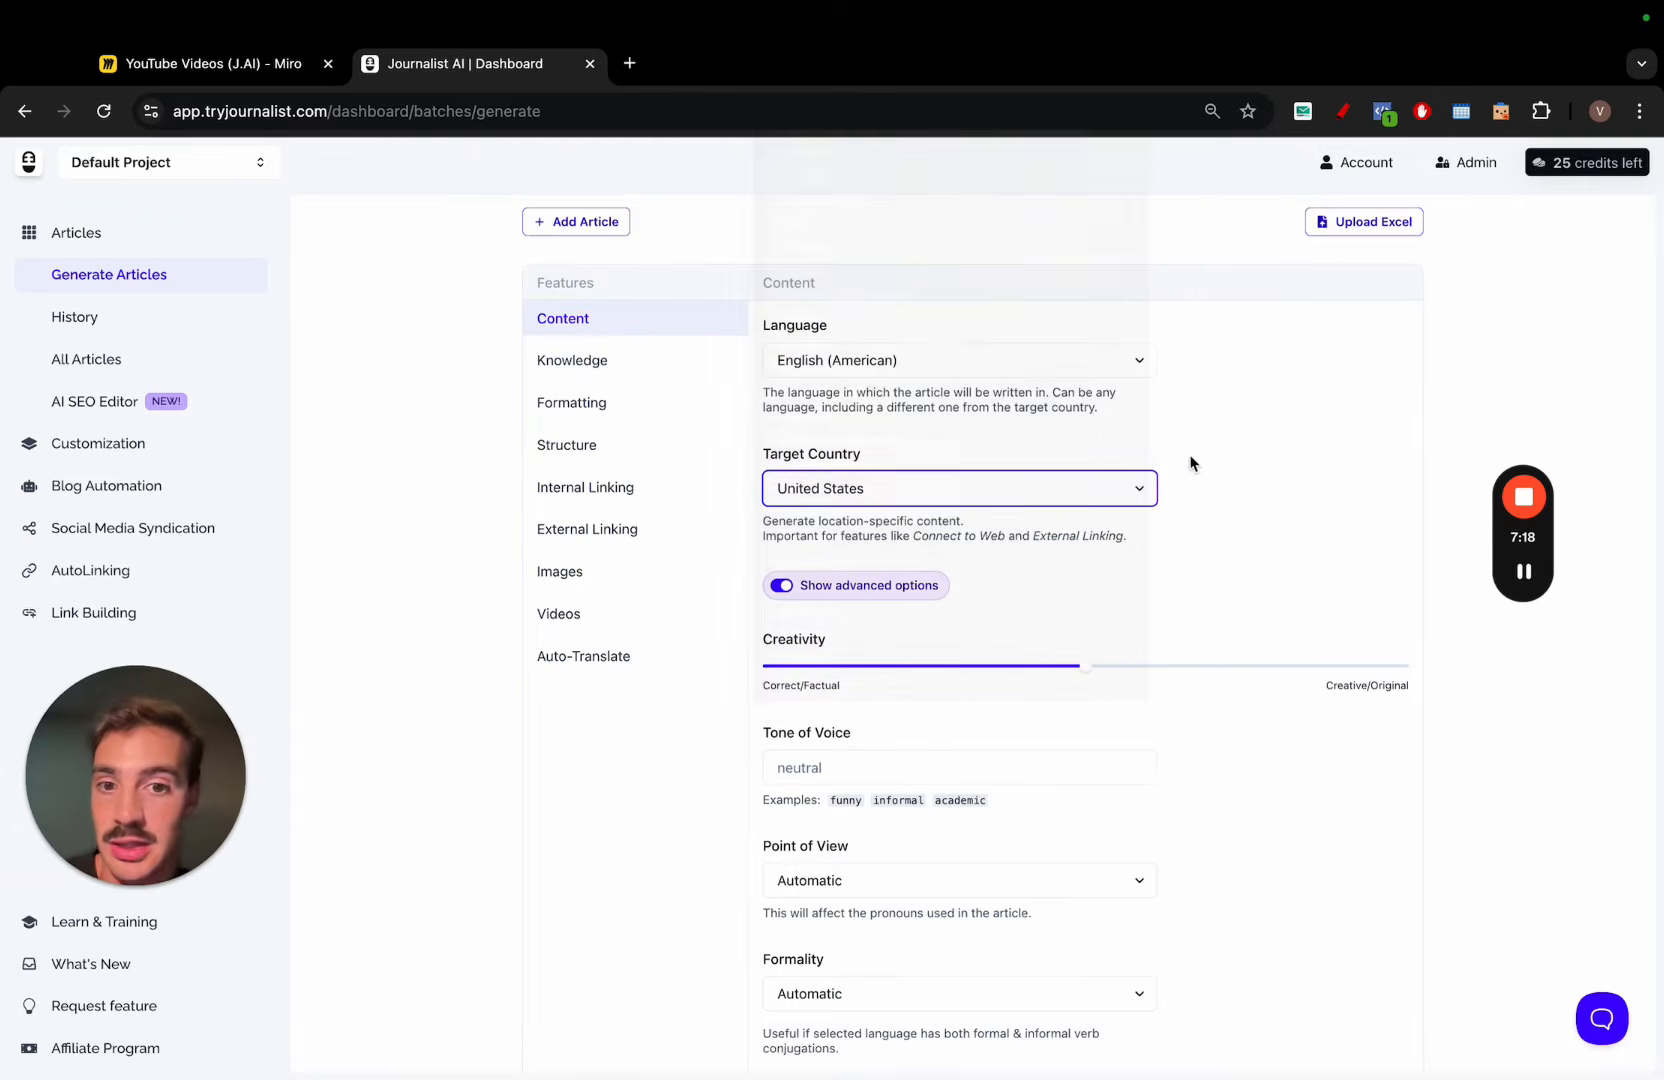
{"action": "left_click", "coordinate": [1039, 497]}
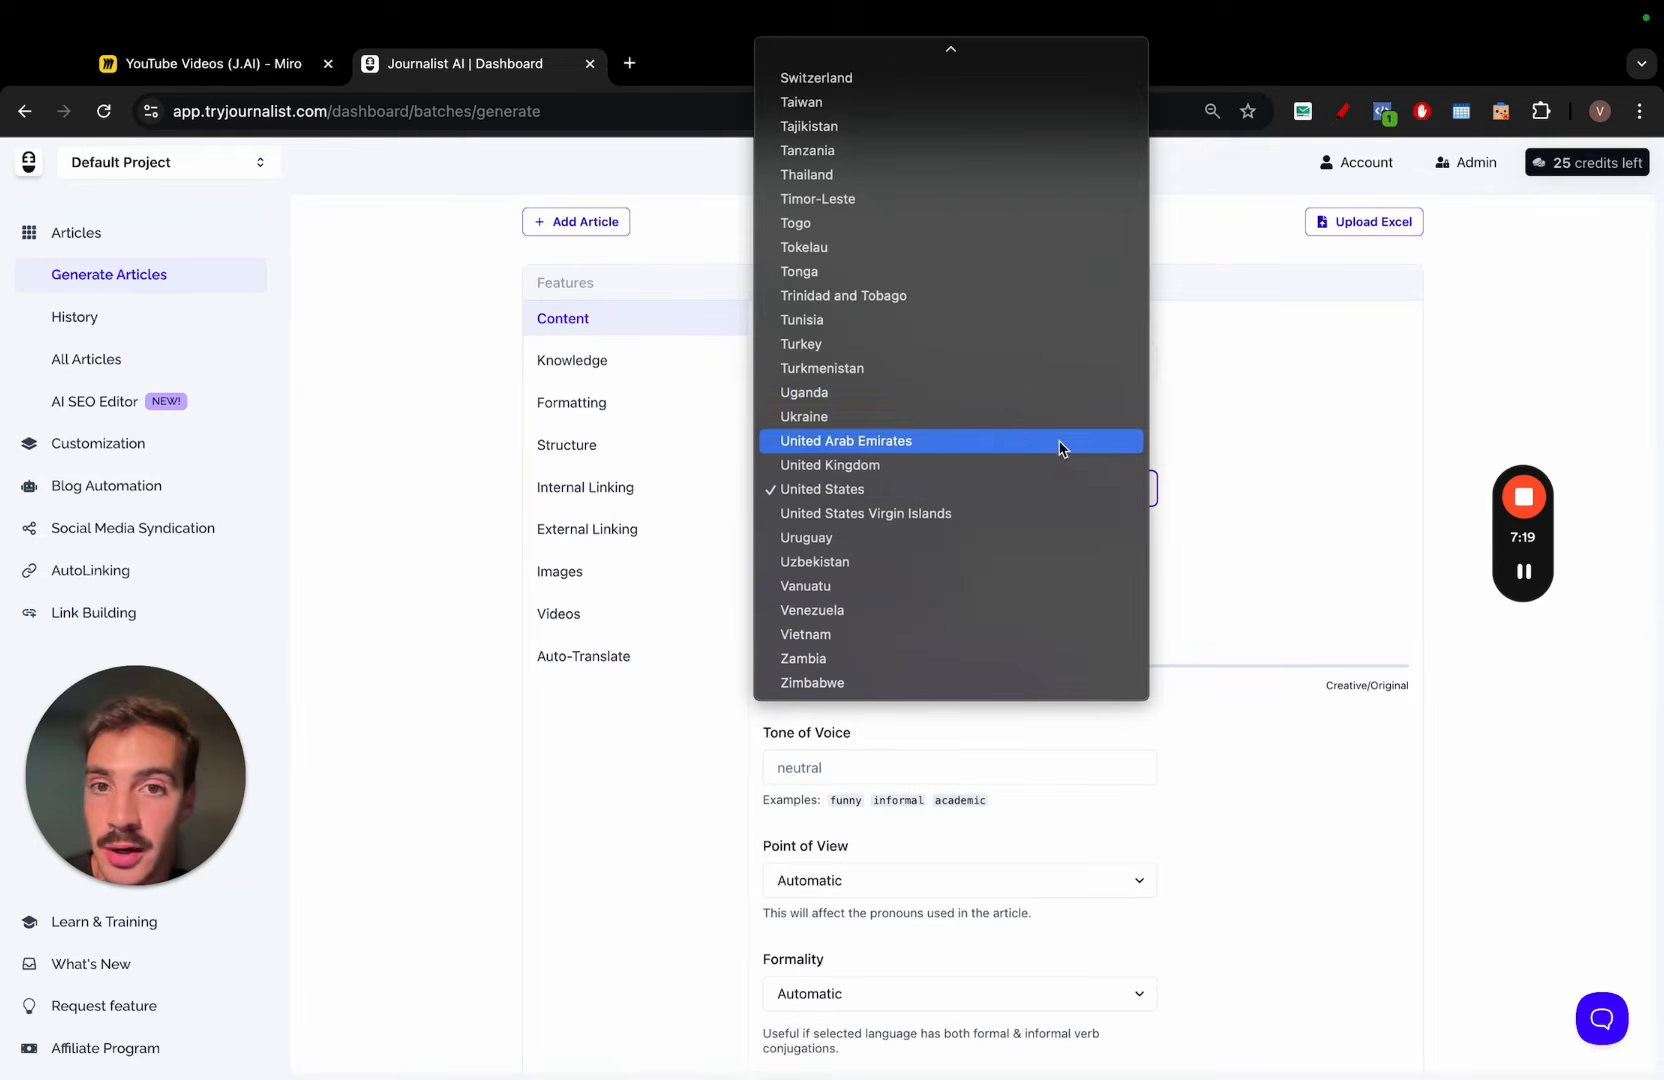
{"action": "left_click", "coordinate": [1199, 452]}
{"action": "scroll", "coordinate": [1199, 452], "scroll_direction": "up", "scroll_amount": 1}
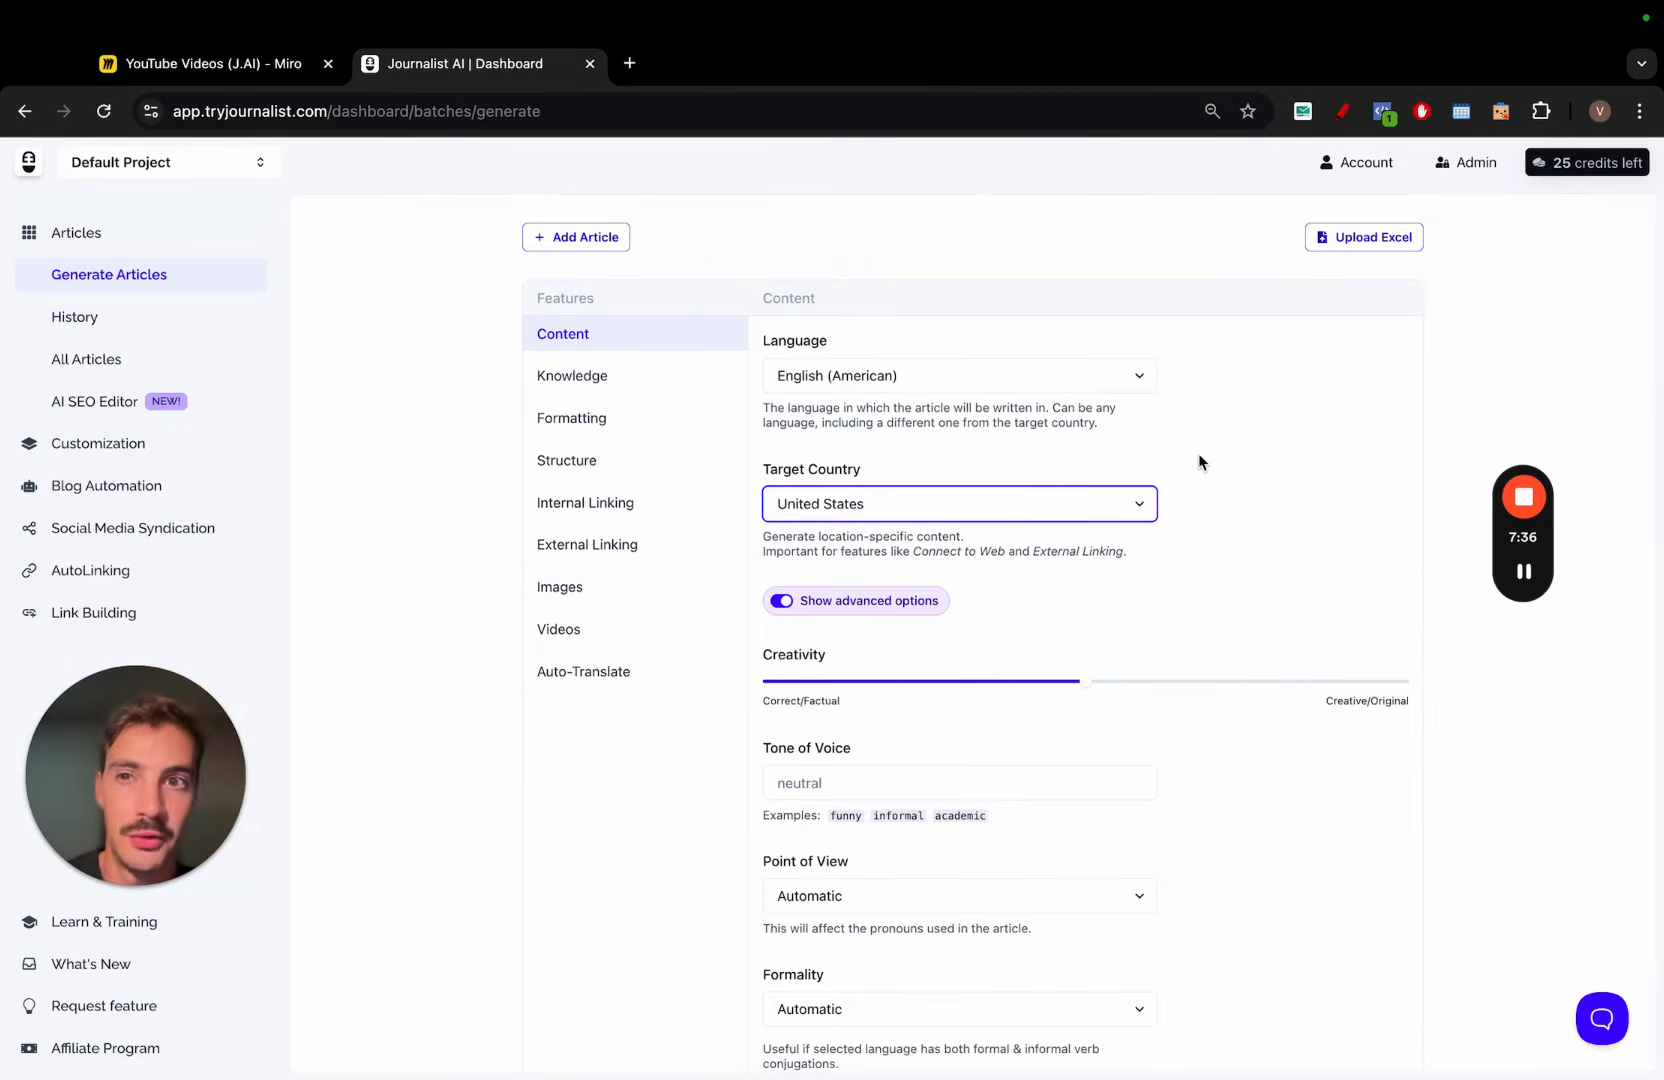
{"action": "left_click", "coordinate": [1099, 509]}
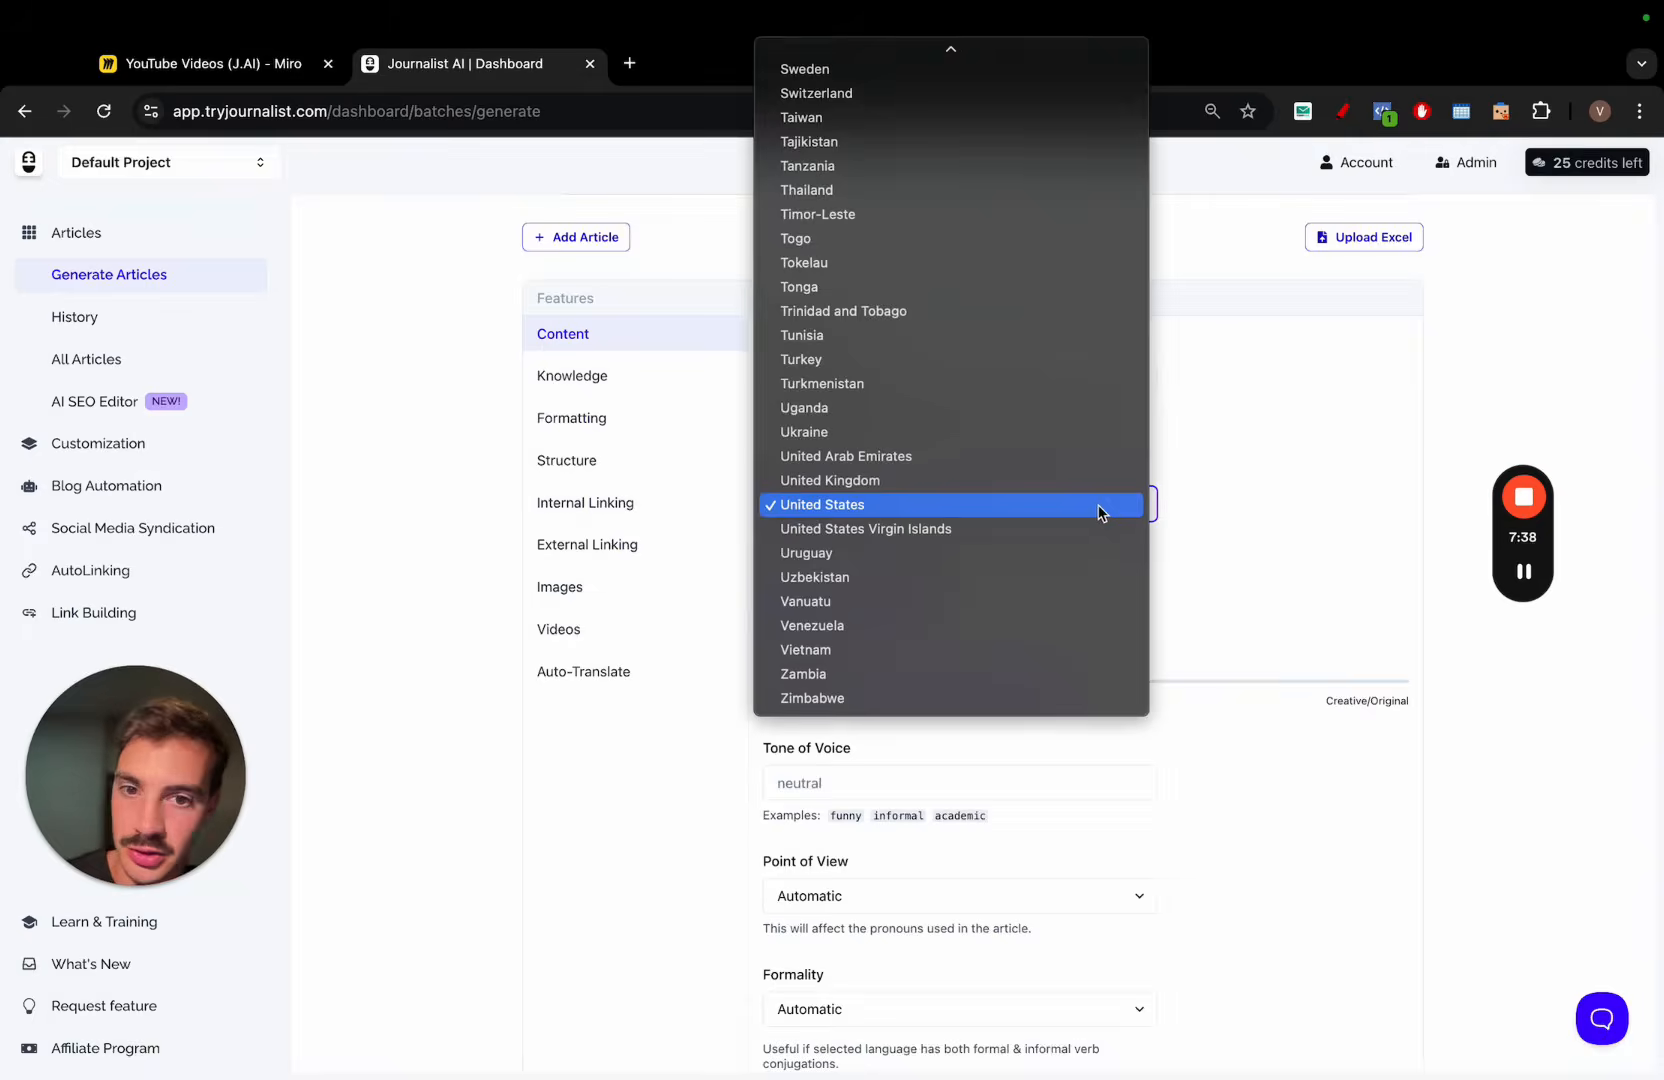
{"action": "left_click", "coordinate": [1232, 474]}
Raise the Creativity setting slightly towards Creative/Original
{"action": "scroll", "coordinate": [1232, 474], "scroll_direction": "down", "scroll_amount": 3}
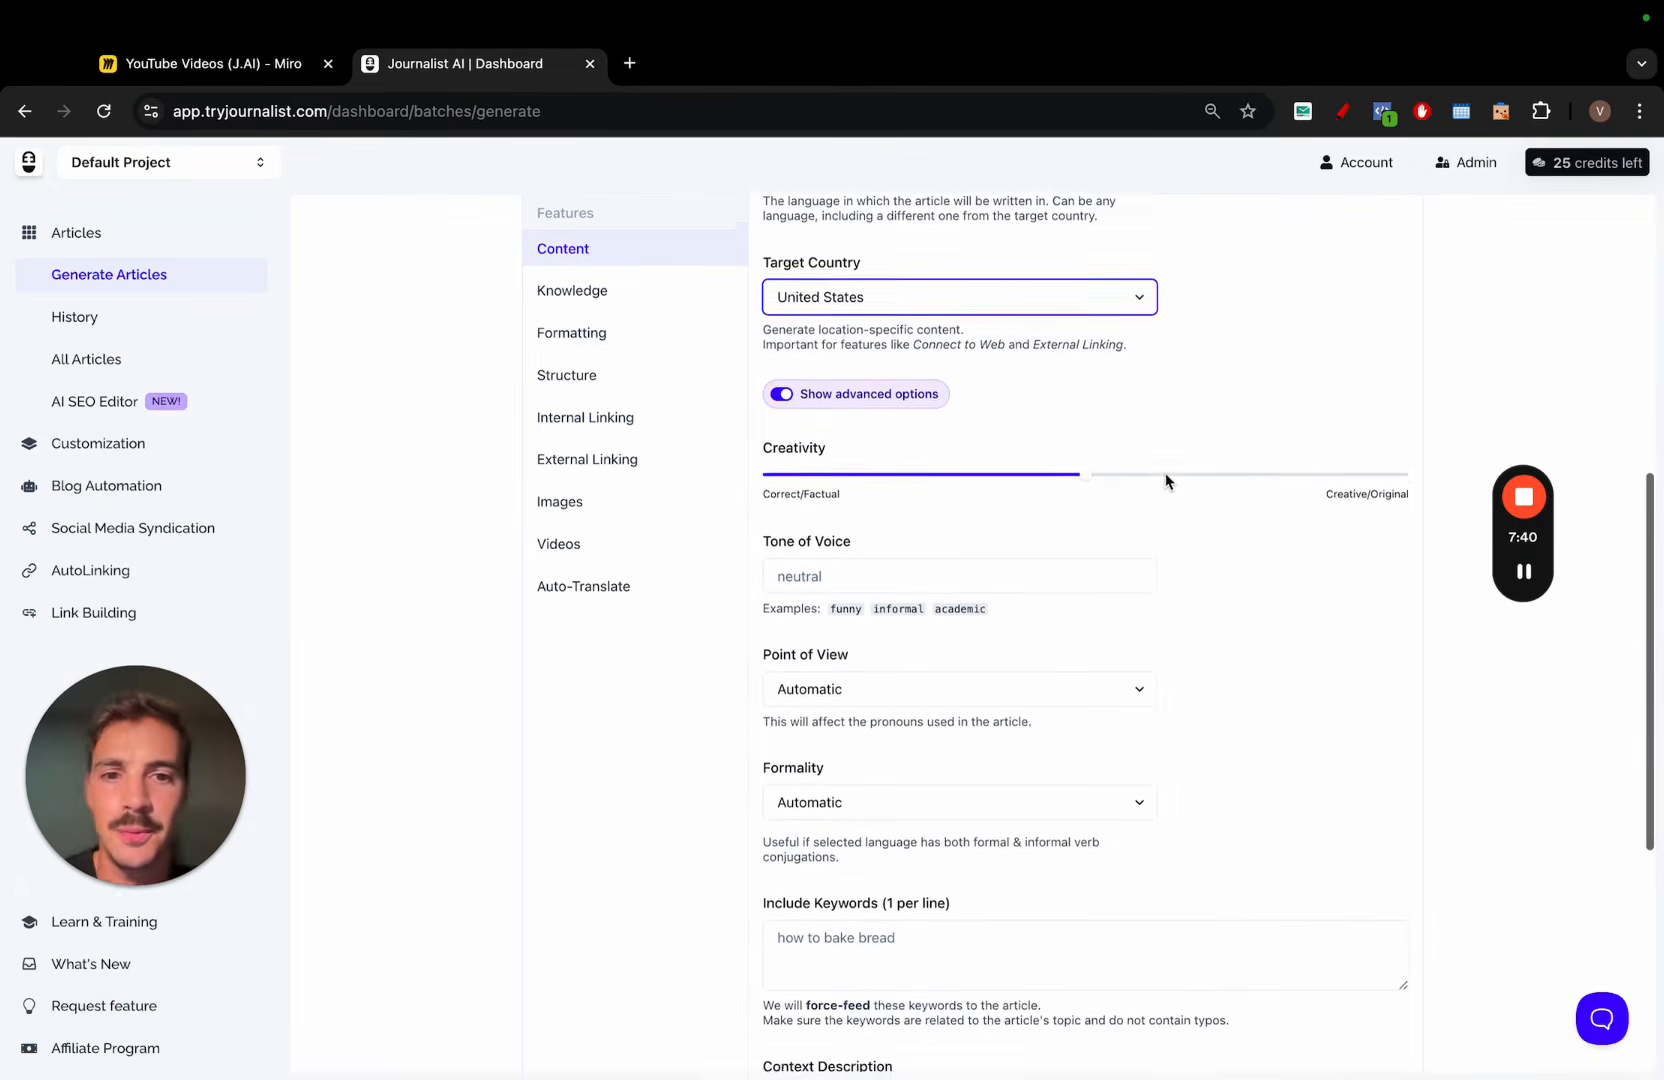
{"action": "mouse_move", "coordinate": [1089, 492]}
{"action": "left_mouse_down"}
{"action": "mouse_move", "coordinate": [1200, 476]}
{"action": "mouse_move", "coordinate": [1113, 493]}
{"action": "left_mouse_up"}
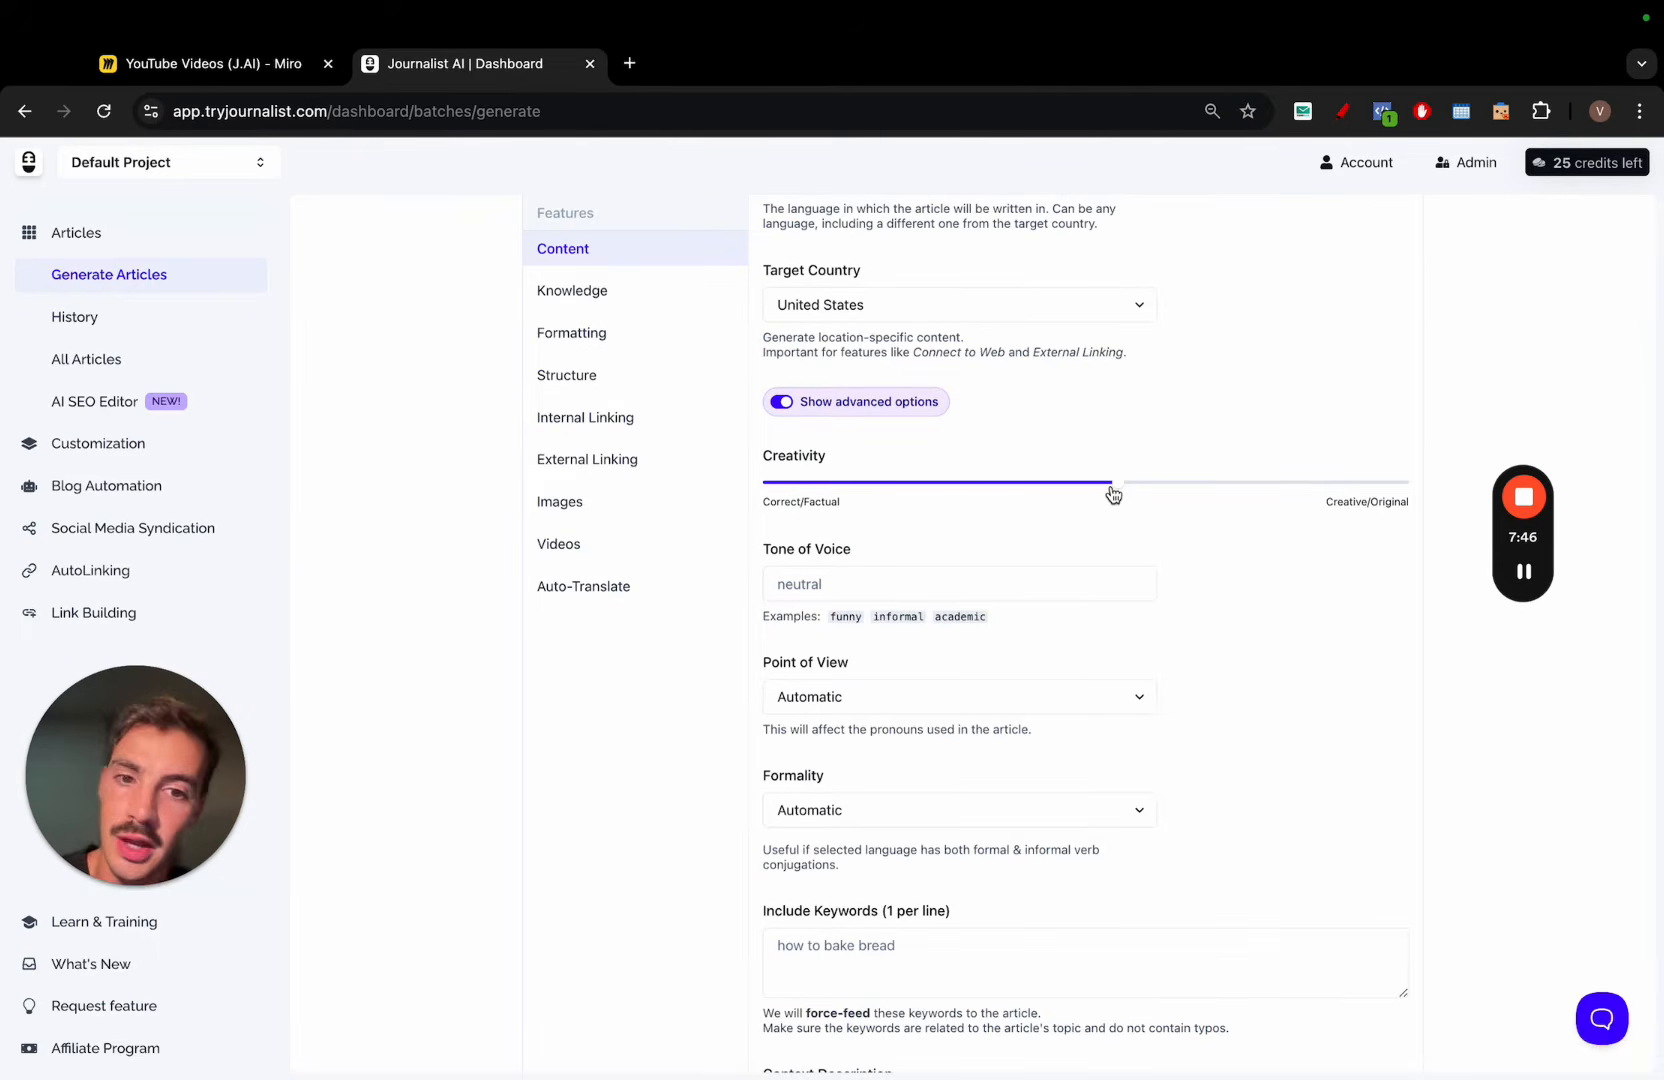
Lower the Creativity setting to about a quarter of the way from Correct/Factual
{"action": "left_click_drag", "start_coordinate": [1113, 493], "coordinate": [922, 485]}
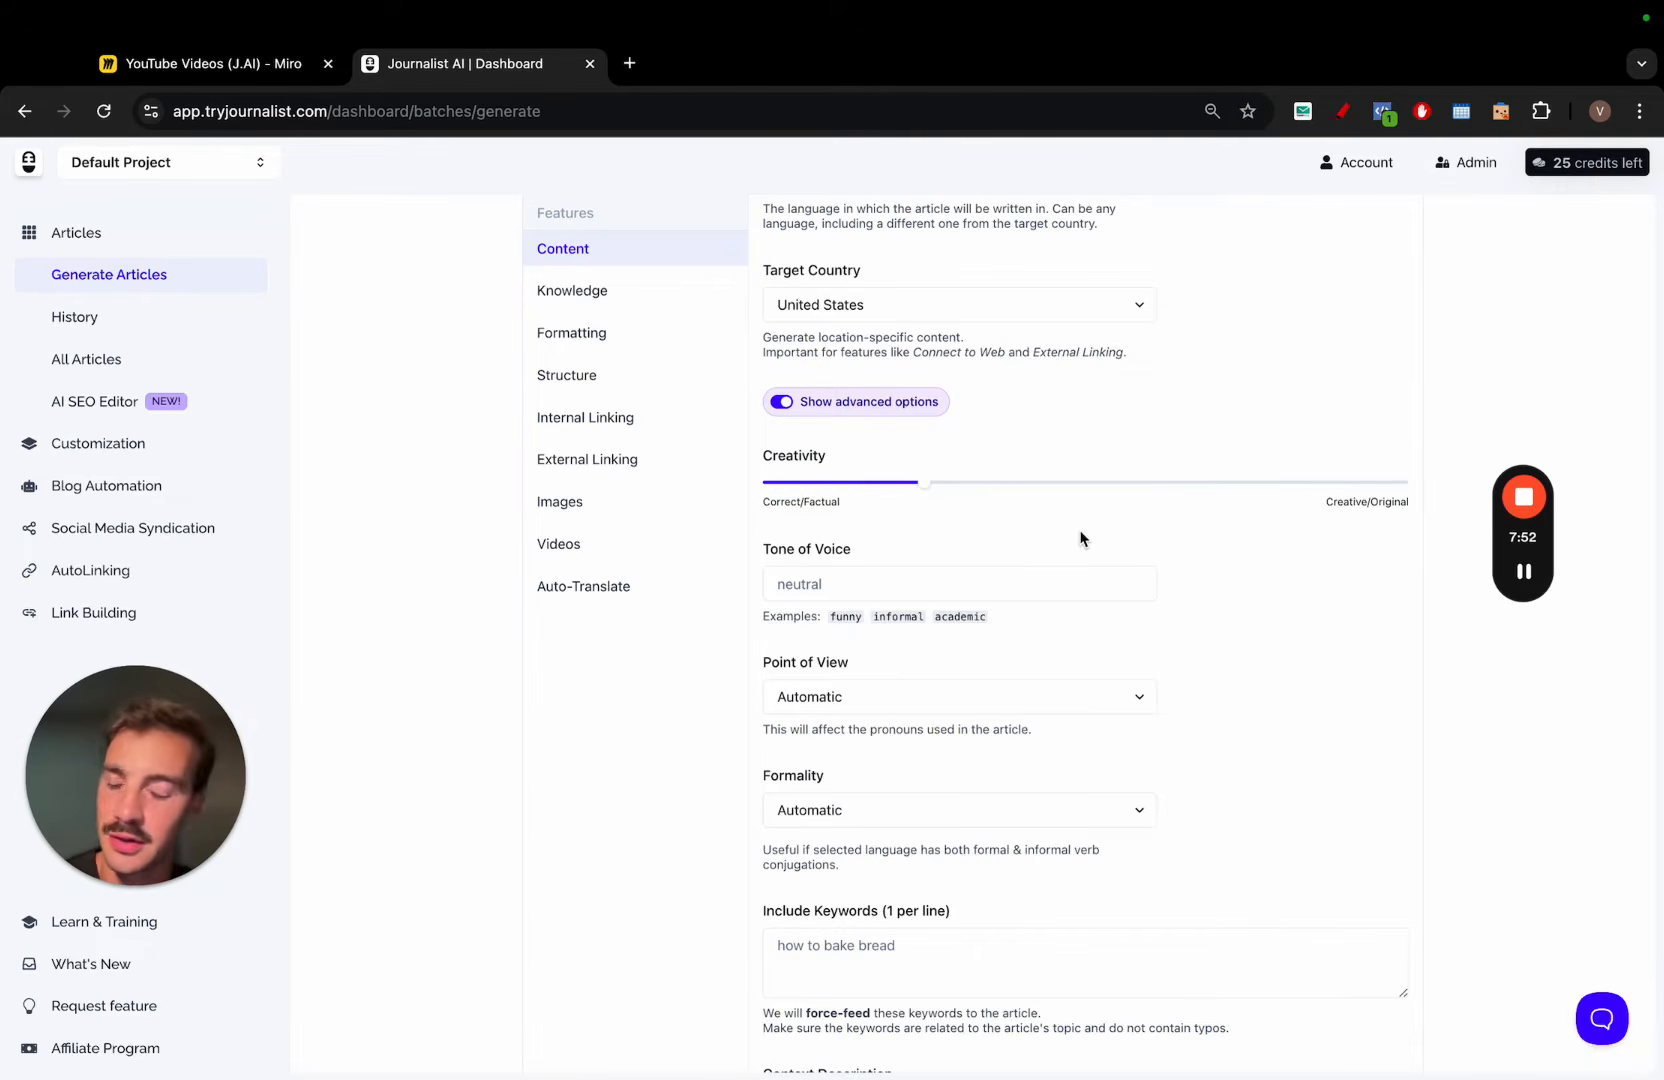
{"action": "scroll", "coordinate": [1021, 534], "scroll_direction": "down", "scroll_amount": 2}
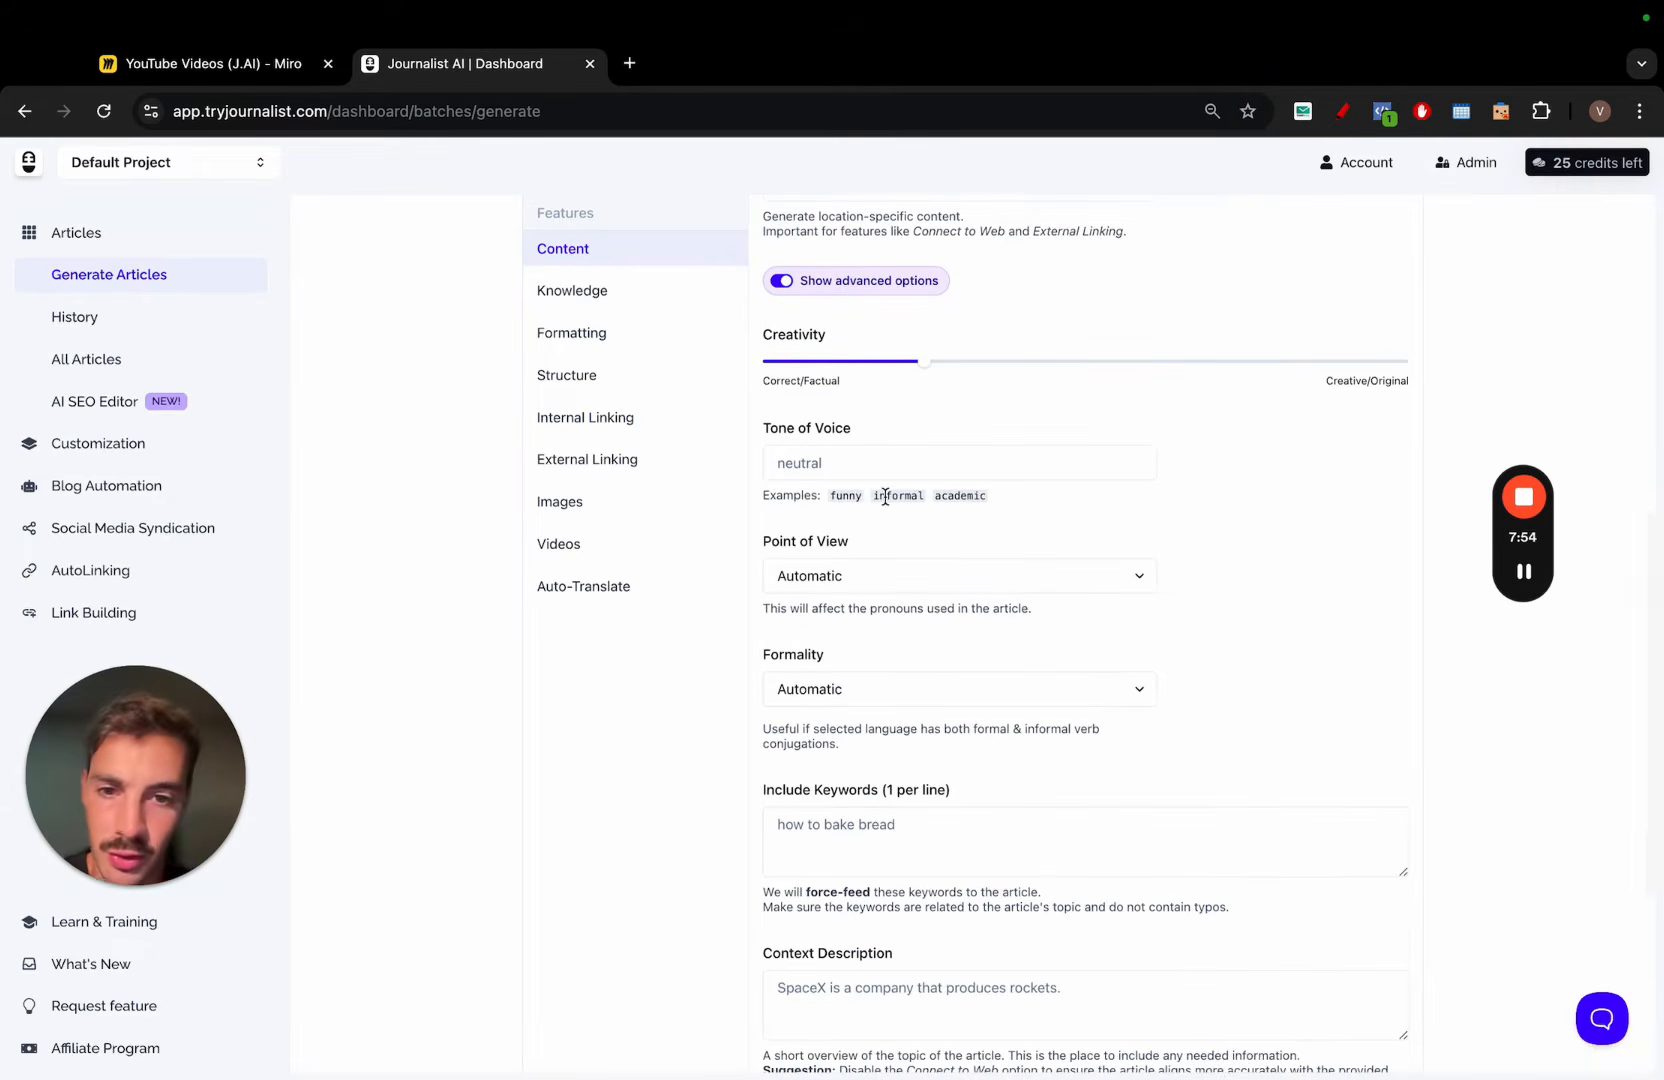
View the available Point of View and Formality options and look over the remaining advanced content fields
{"action": "left_click", "coordinate": [1096, 518]}
{"action": "left_click", "coordinate": [1099, 503]}
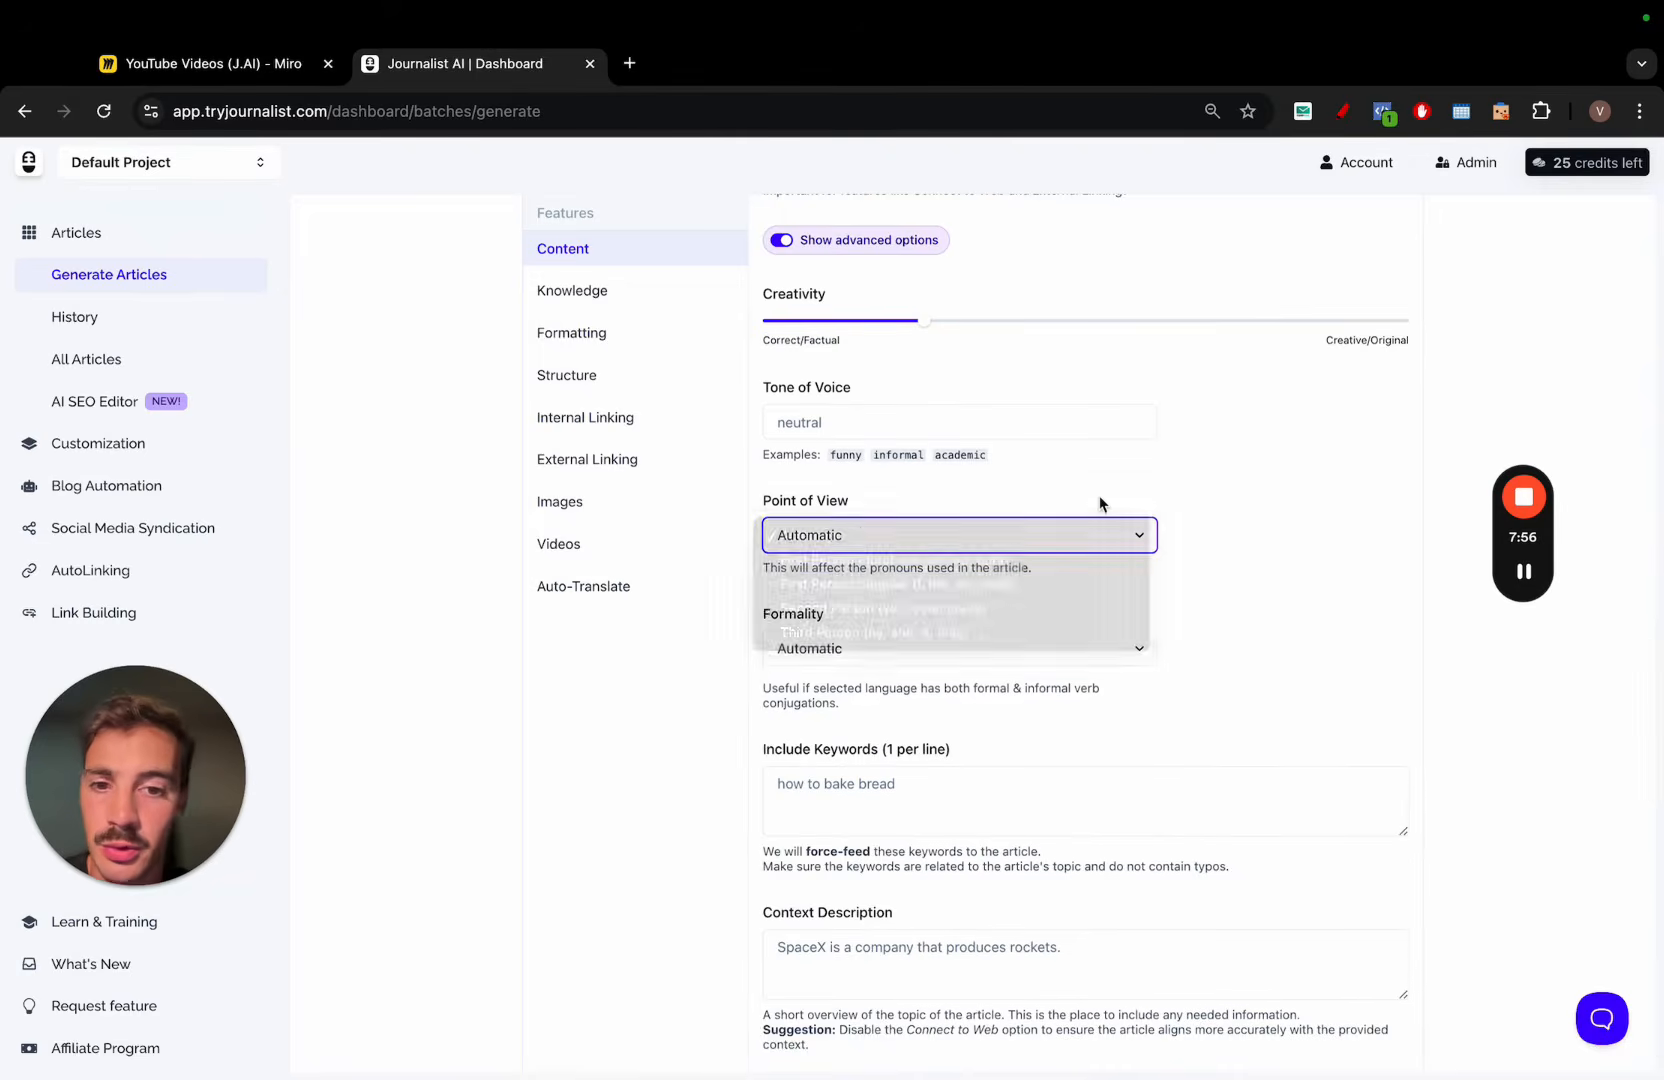
{"action": "scroll", "coordinate": [1100, 503], "scroll_direction": "down", "scroll_amount": 3}
{"action": "left_click", "coordinate": [1100, 503]}
{"action": "left_click", "coordinate": [1240, 459]}
{"action": "scroll", "coordinate": [1240, 459], "scroll_direction": "up", "scroll_amount": 2}
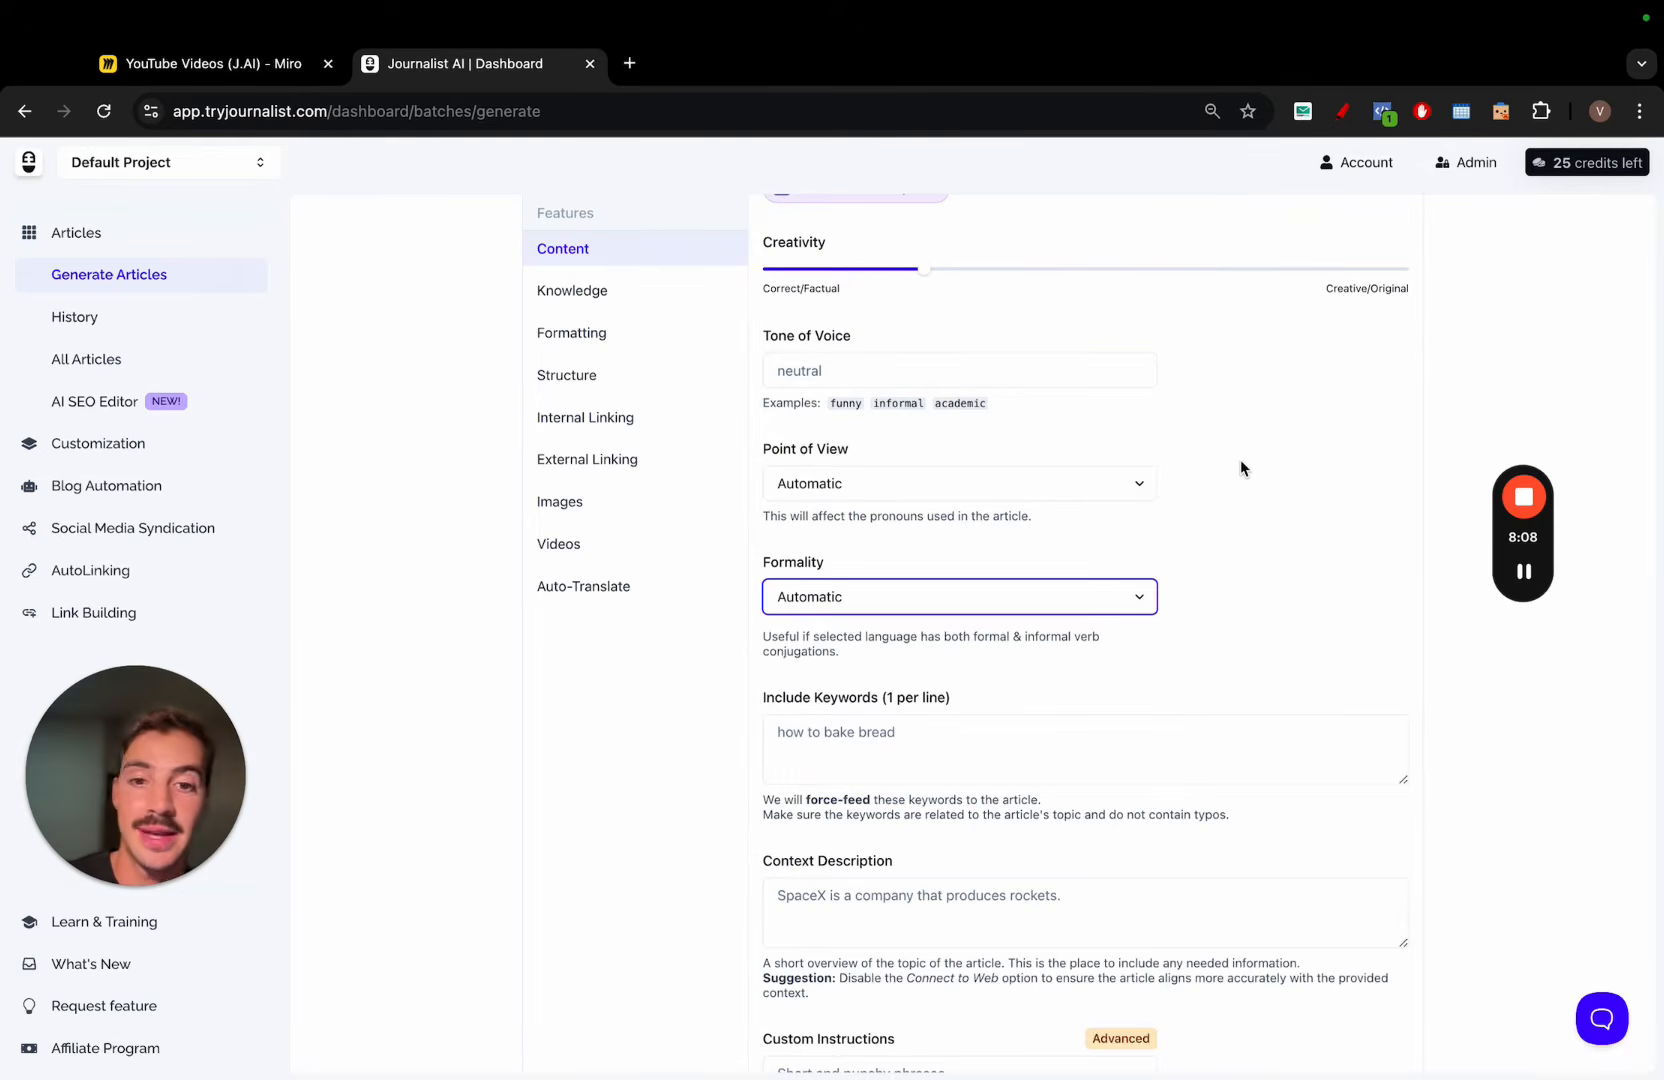
{"action": "scroll", "coordinate": [1240, 462], "scroll_direction": "down", "scroll_amount": 3}
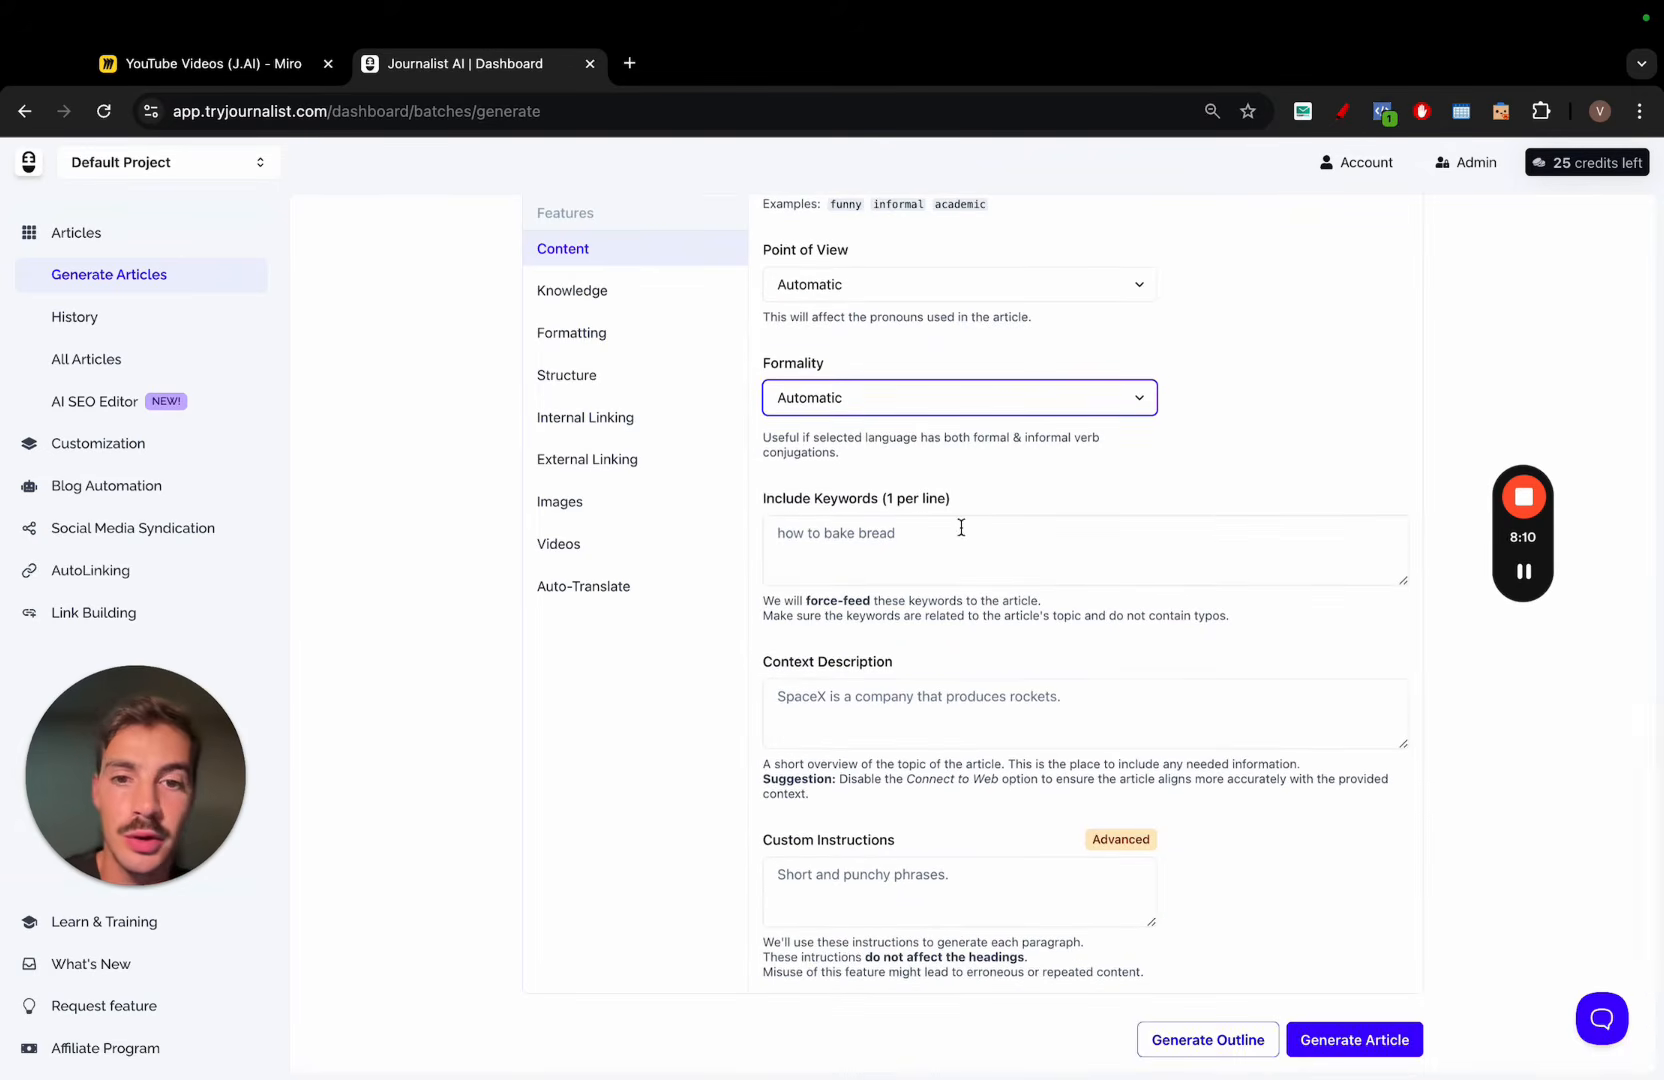
{"action": "scroll", "coordinate": [940, 480], "scroll_direction": "down", "scroll_amount": 1}
Reuse the car name from the focus keyword to add "Lamborghini Aventador SVJ for sale" to the Include Keywords field
{"action": "scroll", "coordinate": [913, 445], "scroll_direction": "up", "scroll_amount": 7}
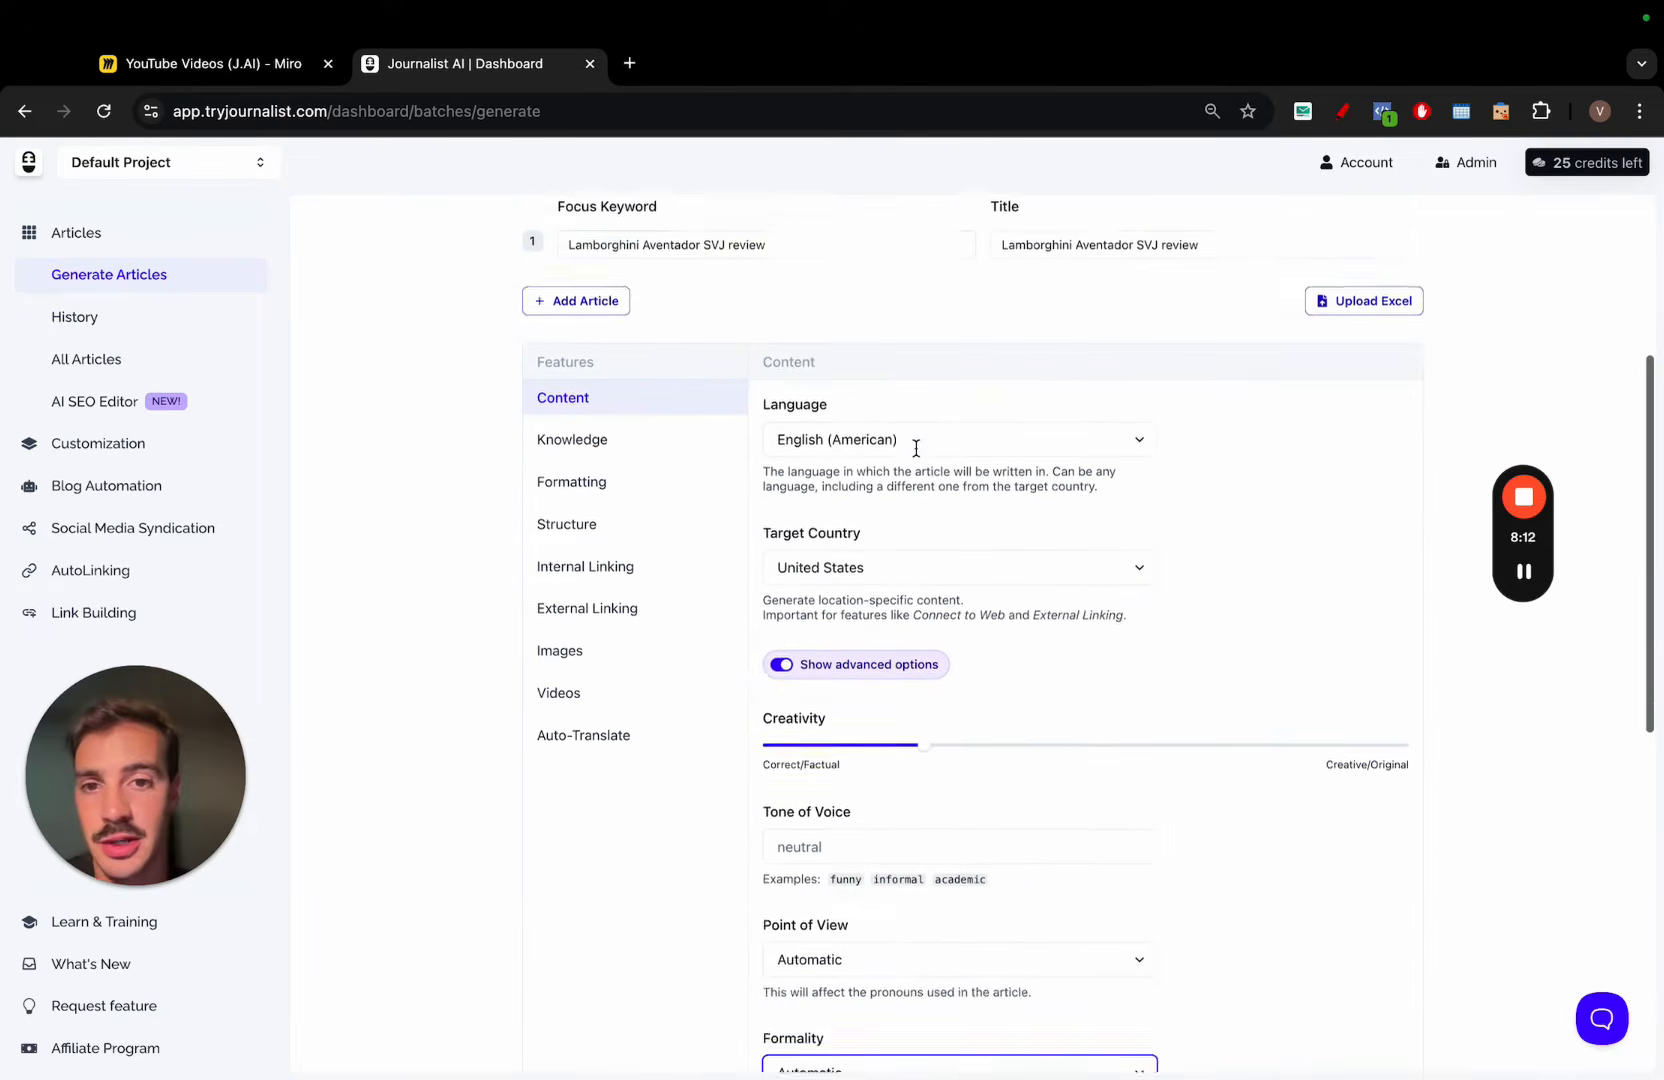
{"action": "scroll", "coordinate": [916, 448], "scroll_direction": "up", "scroll_amount": 2}
{"action": "double_click", "coordinate": [600, 440]}
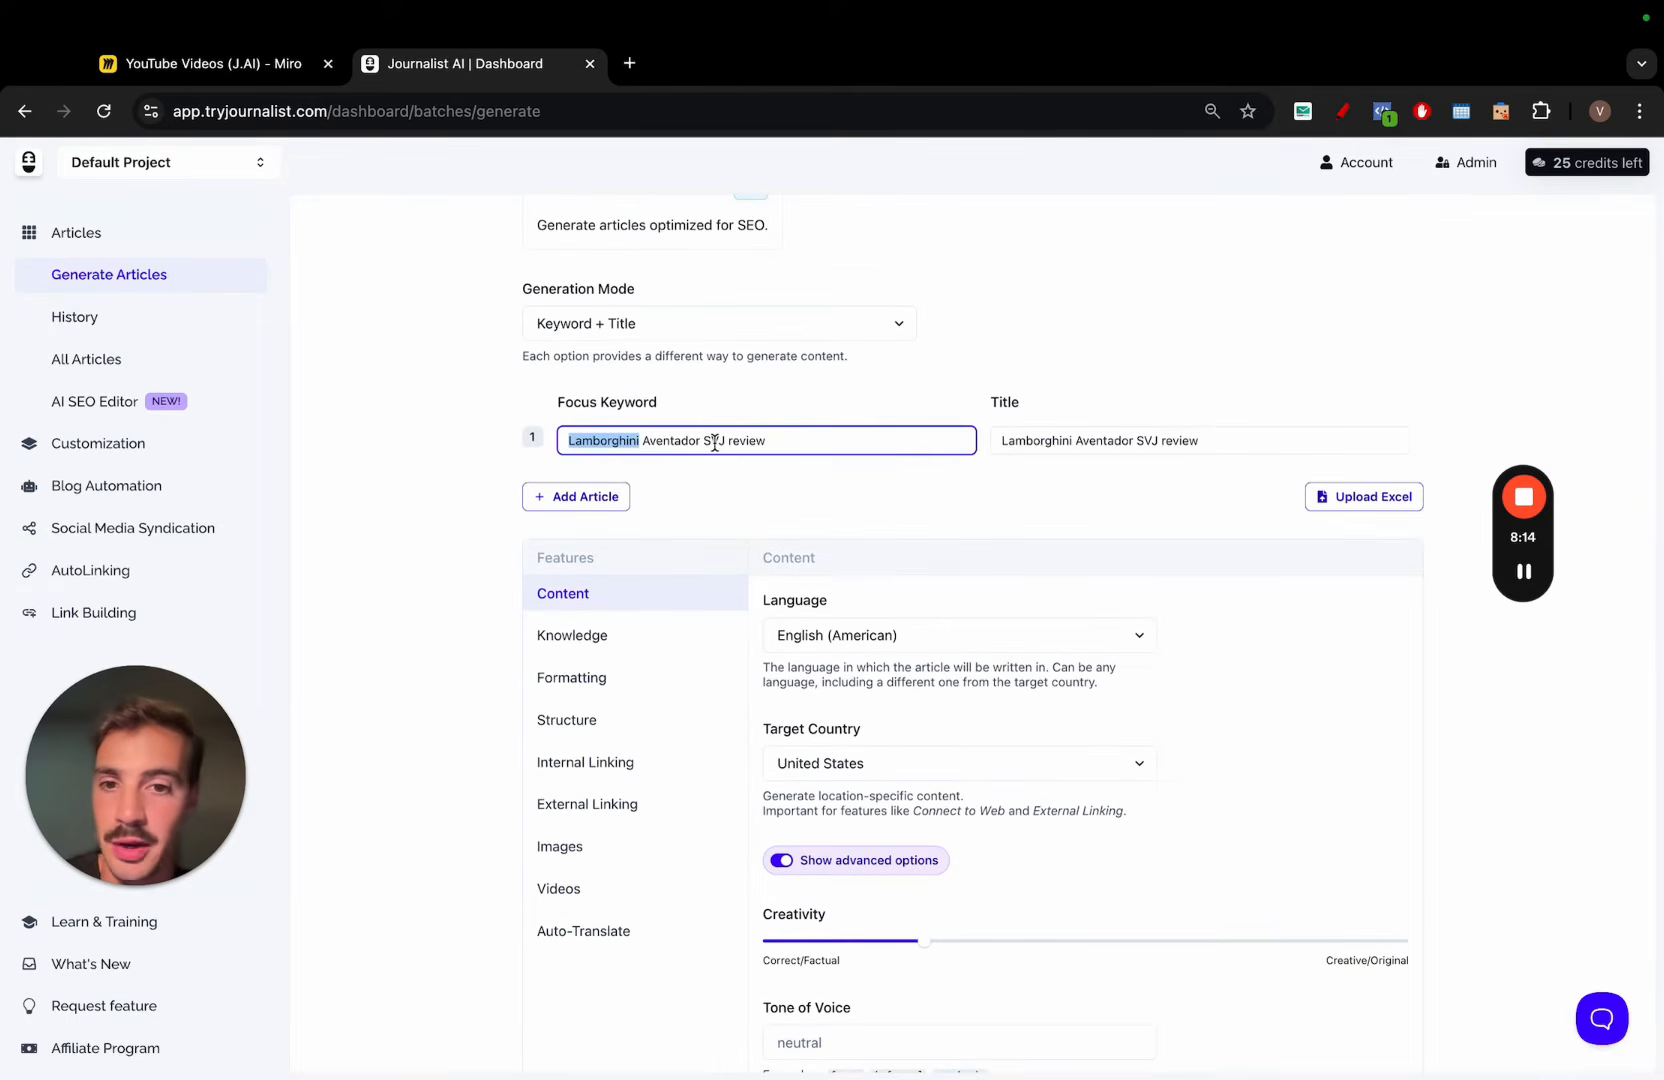
{"action": "left_click_drag", "start_coordinate": [714, 443], "coordinate": [743, 440]}
{"action": "key", "text": "cmd+c"}
{"action": "scroll", "coordinate": [905, 561], "scroll_direction": "down", "scroll_amount": 2}
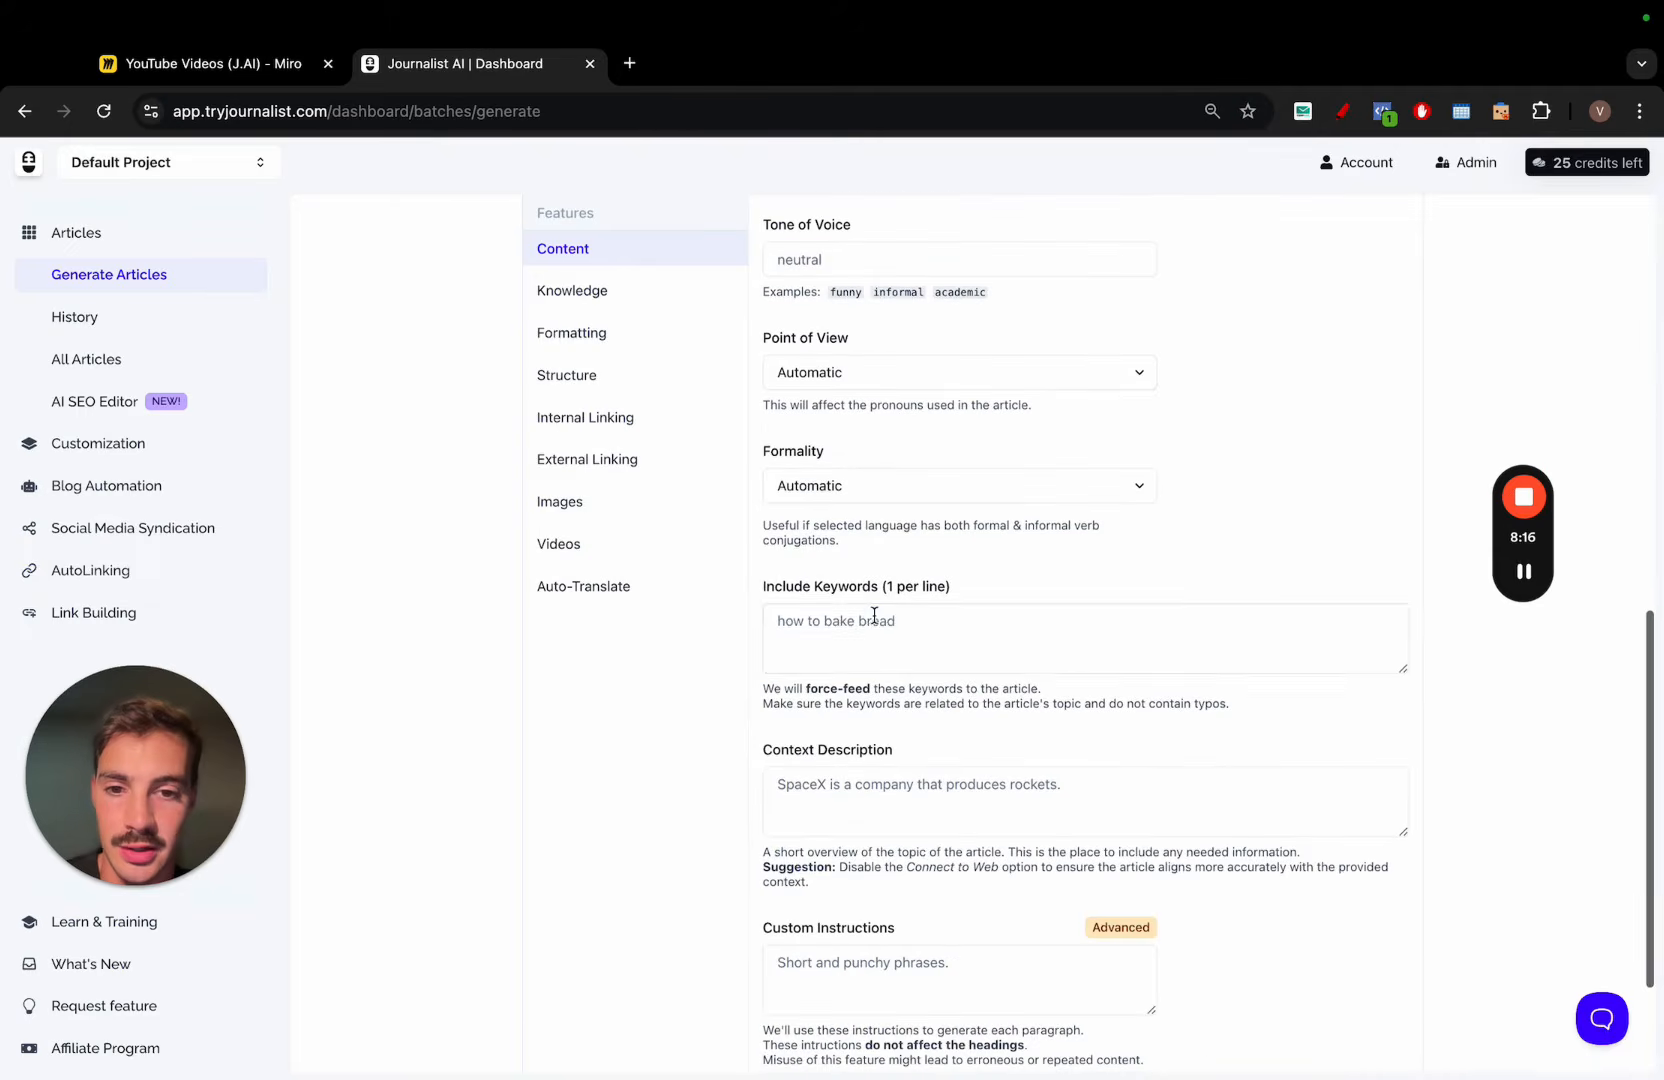
{"action": "left_click", "coordinate": [873, 615]}
{"action": "key", "text": "cmd+v"}
{"action": "type", "text": "for sa"}
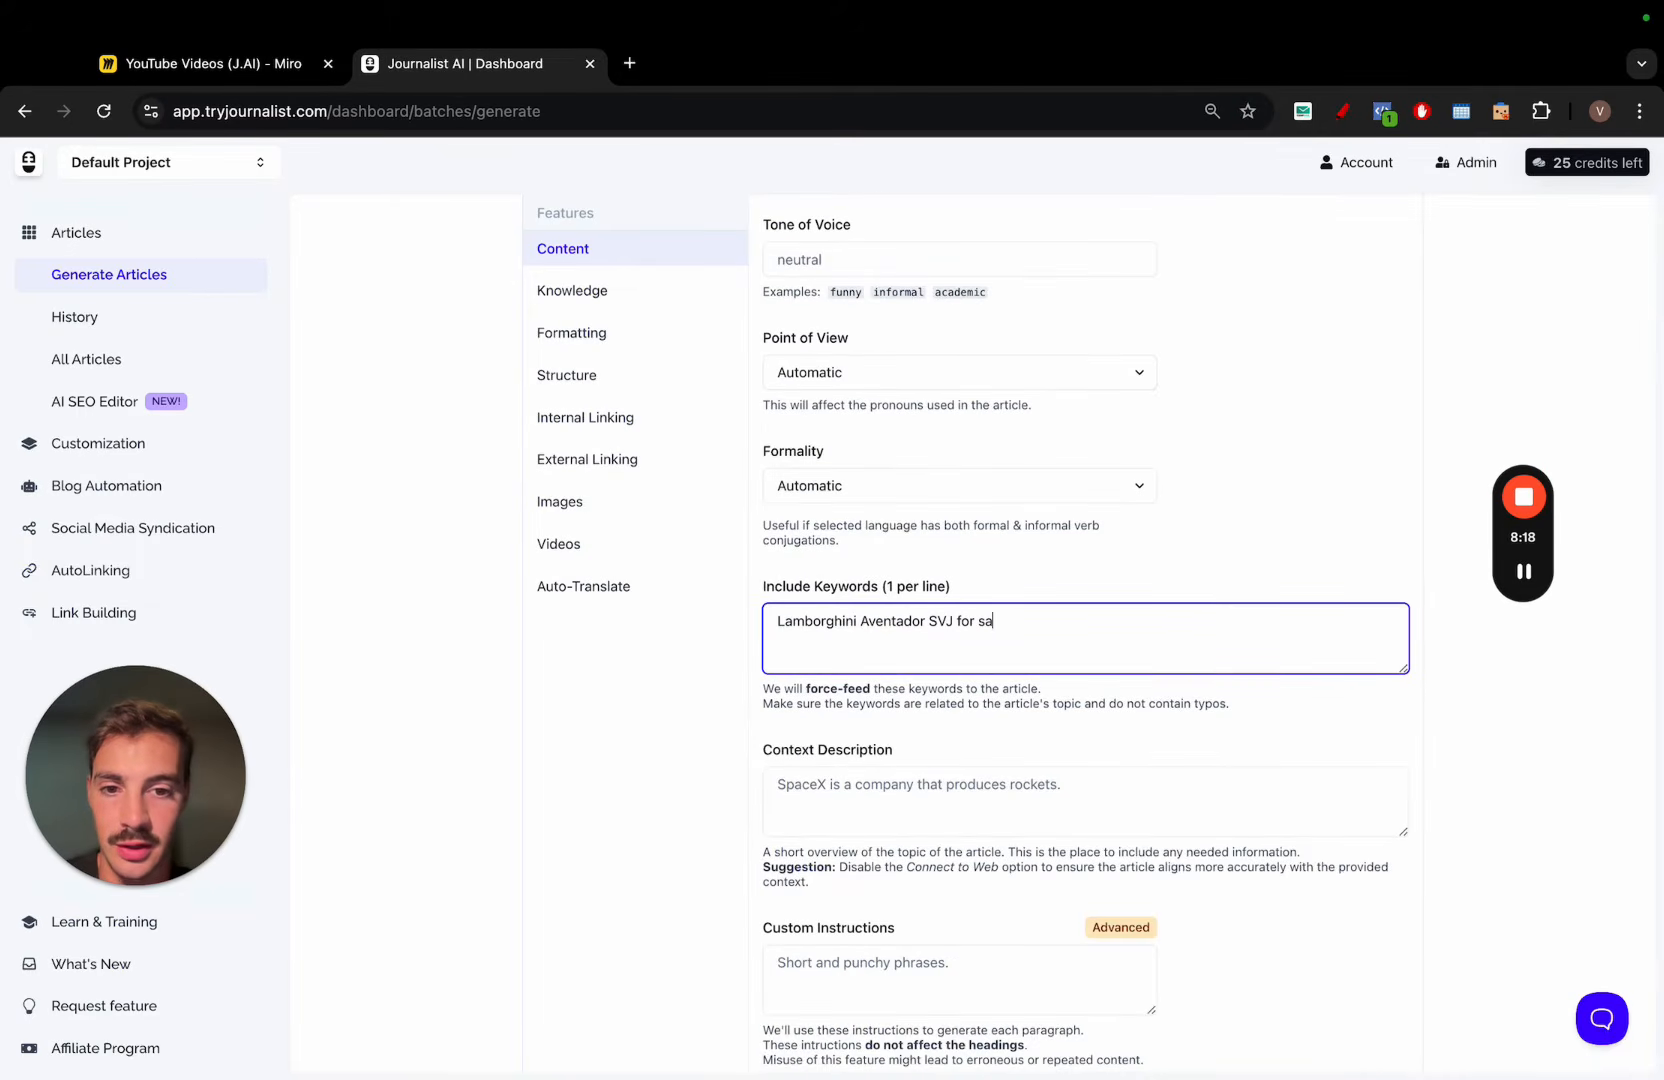
{"action": "scroll", "coordinate": [1137, 583], "scroll_direction": "down", "scroll_amount": 1}
Look over the Include Keywords, Context Description and Custom Instructions fields and open the Knowledge settings
{"action": "left_click_drag", "start_coordinate": [1092, 594], "coordinate": [780, 597]}
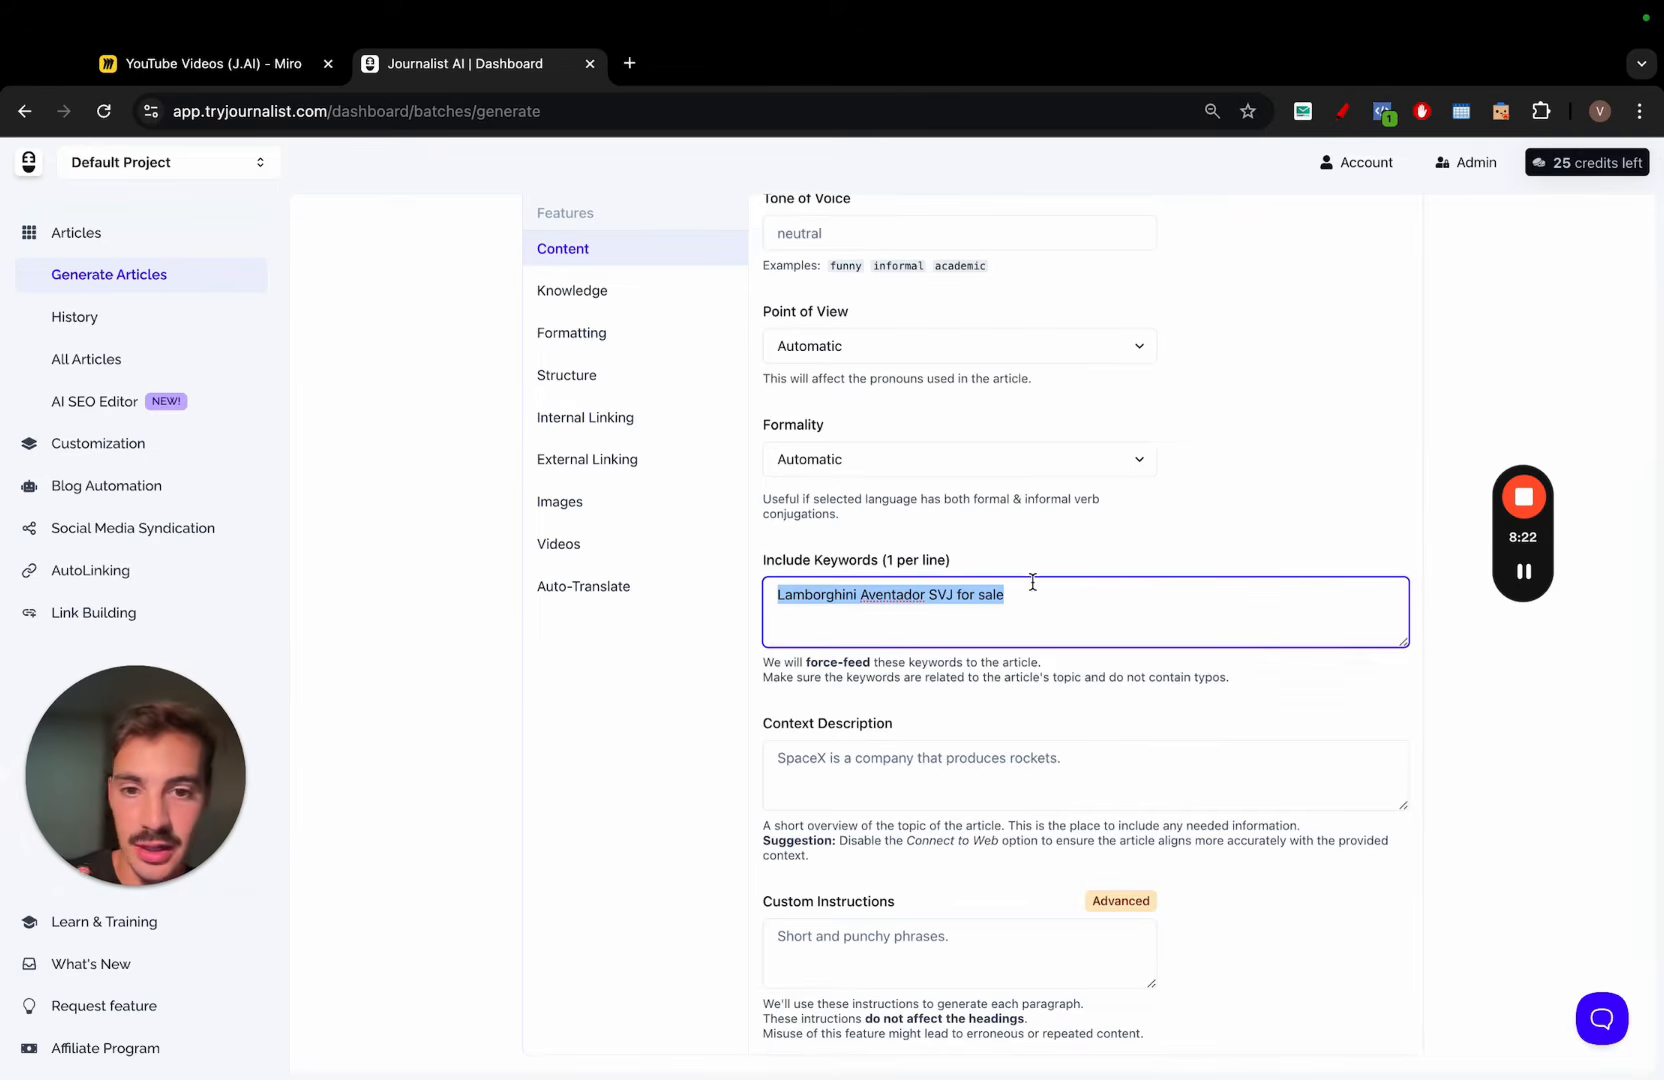
{"action": "scroll", "coordinate": [1032, 583], "scroll_direction": "down", "scroll_amount": 3}
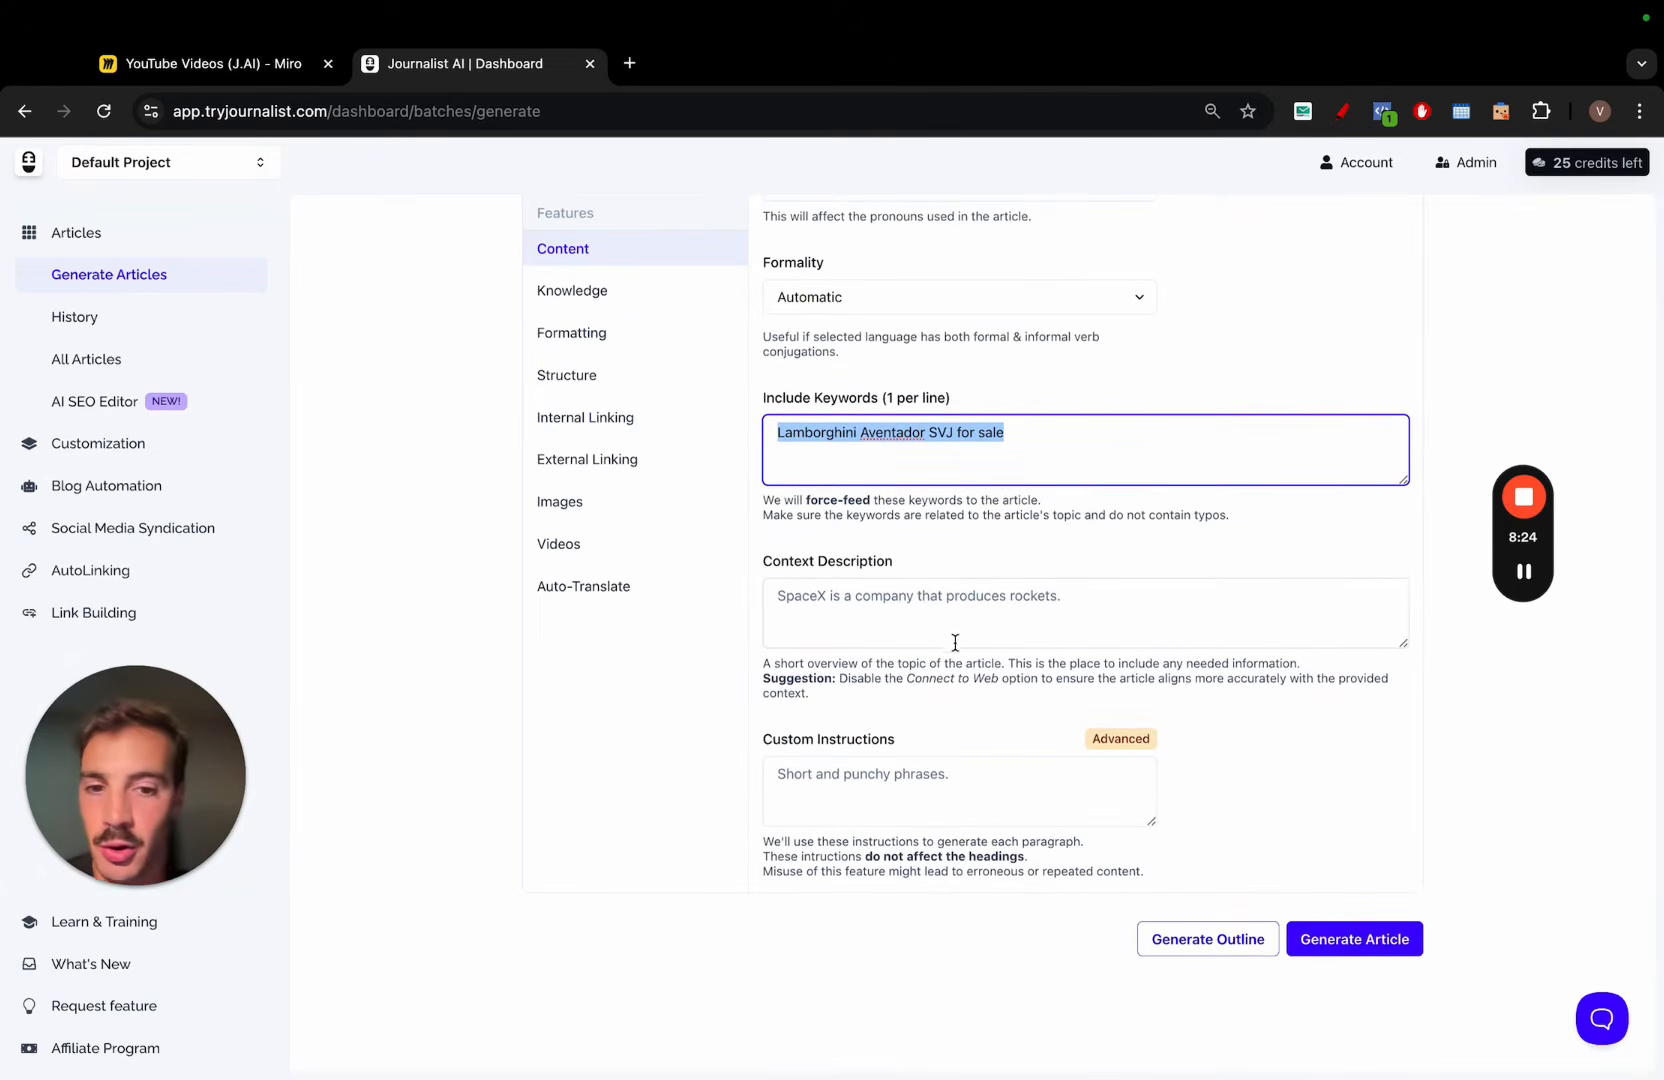
{"action": "left_click", "coordinate": [1033, 762]}
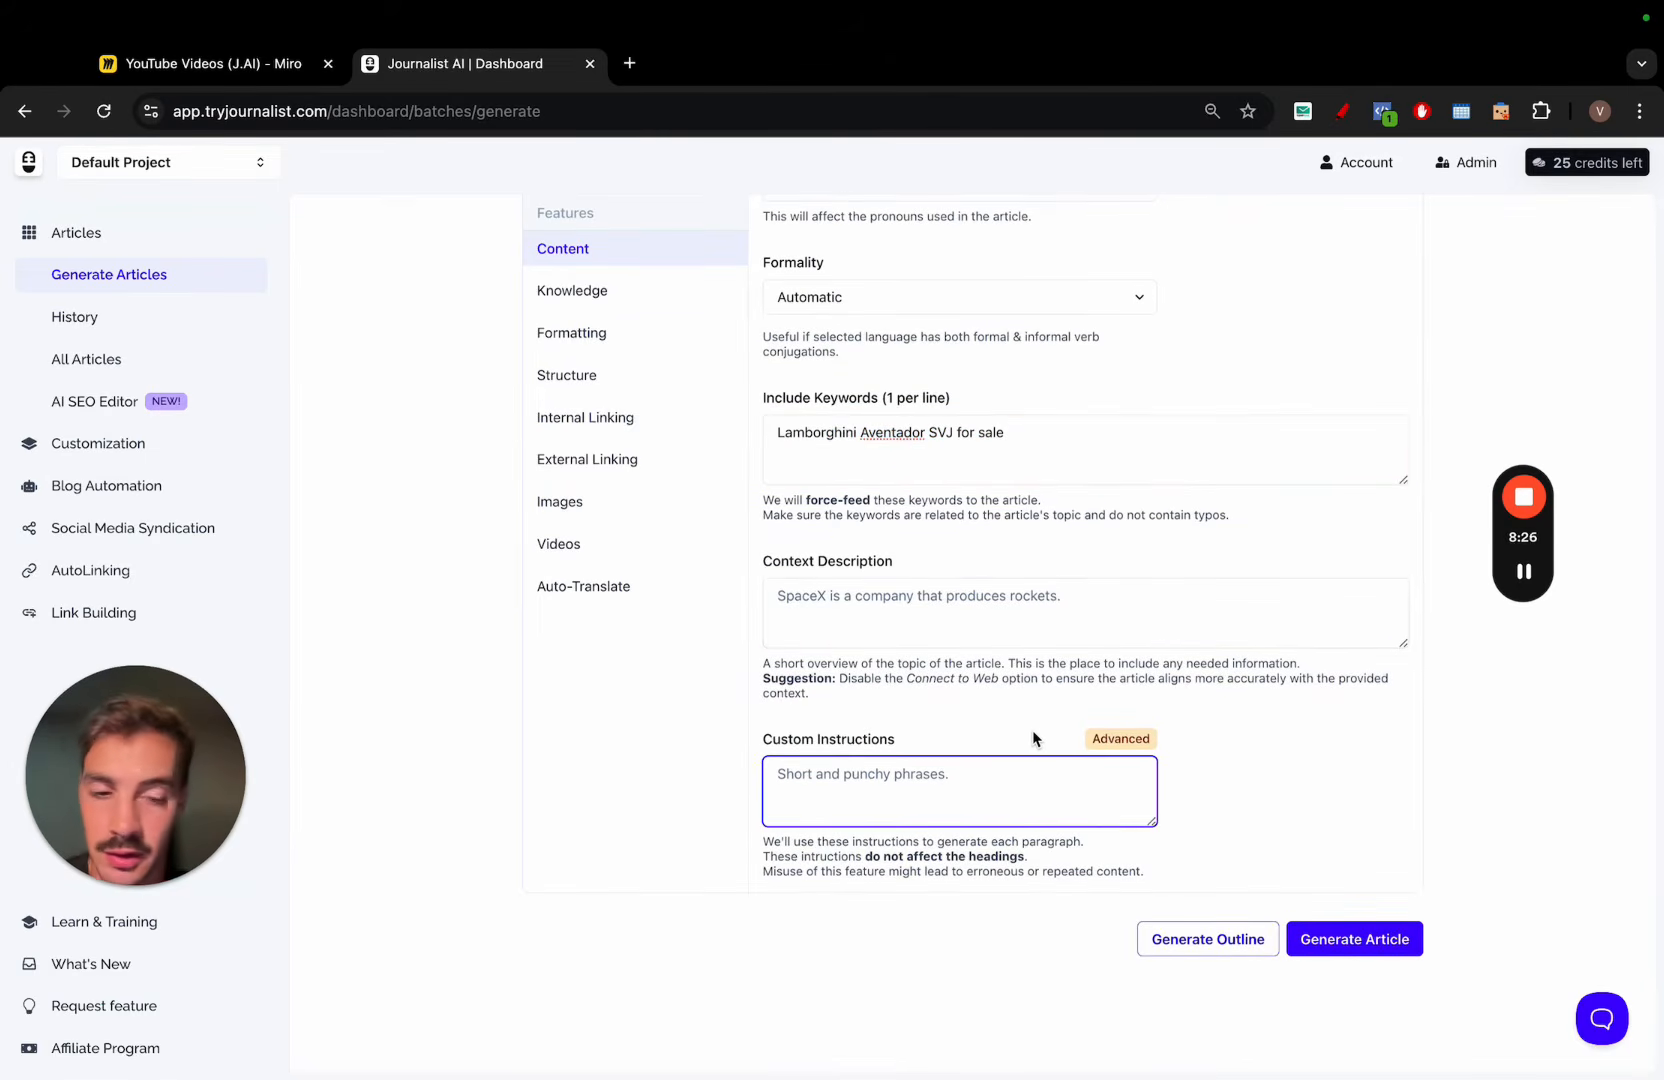
{"action": "scroll", "coordinate": [925, 615], "scroll_direction": "up", "scroll_amount": 3}
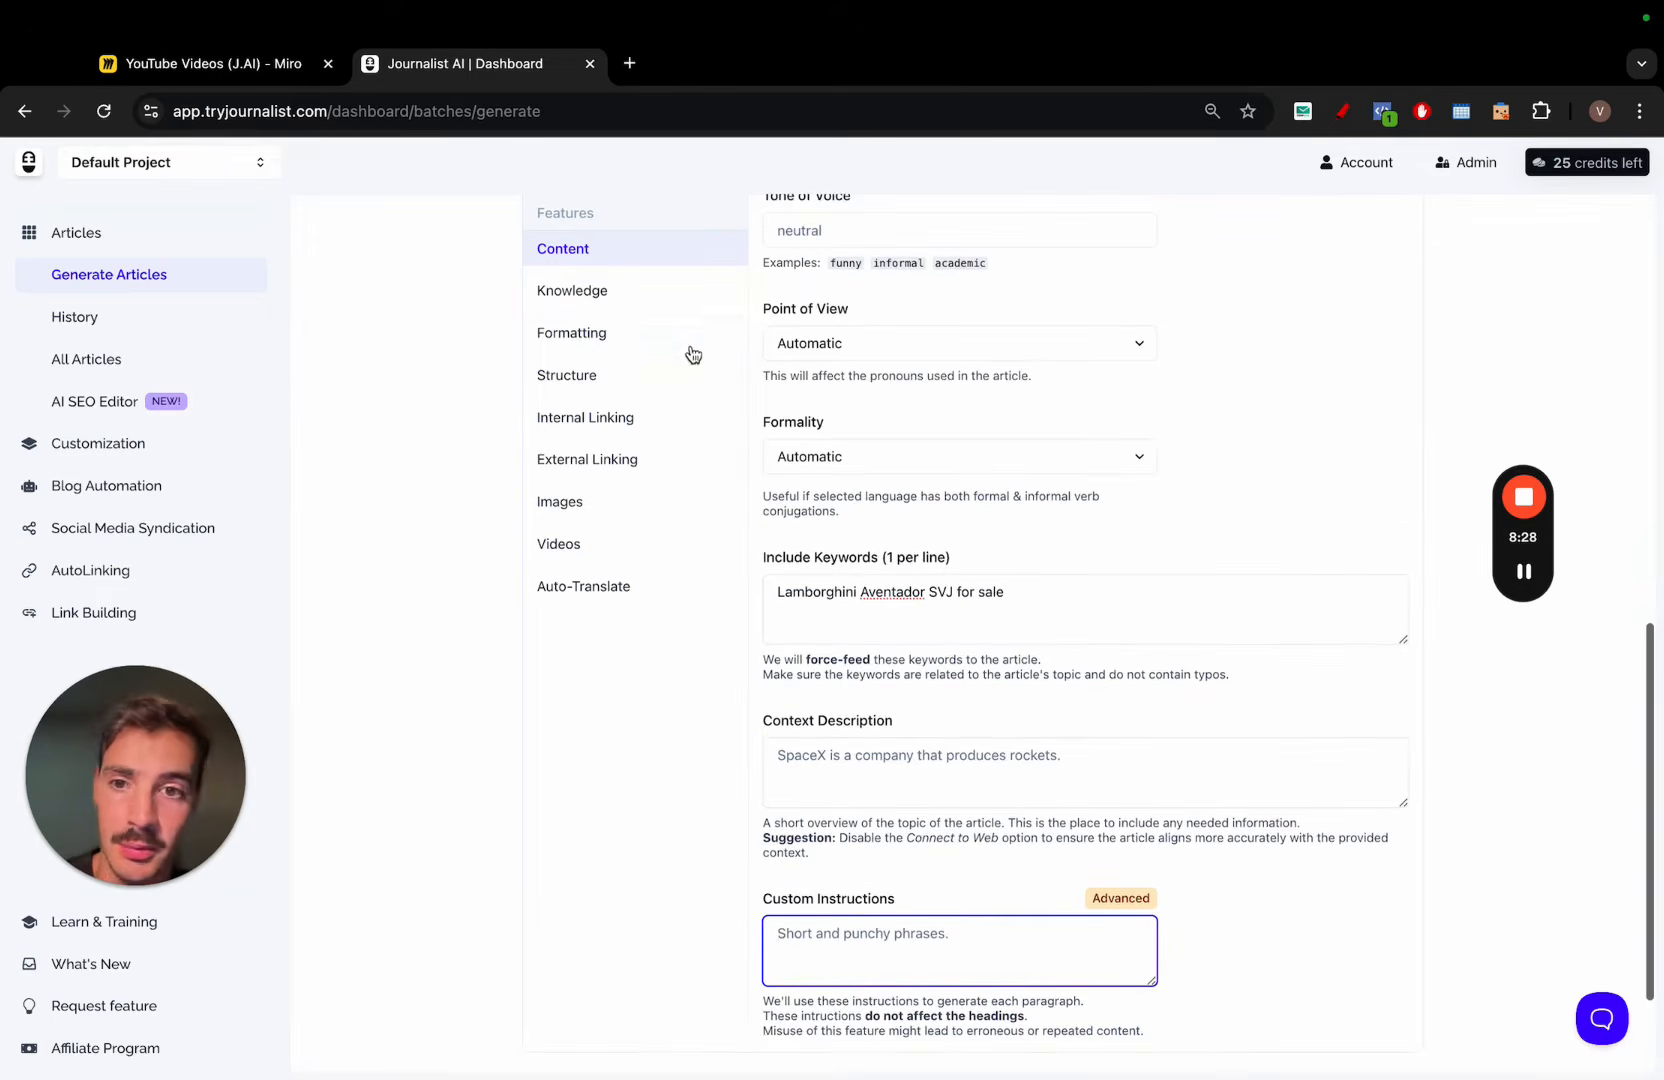
{"action": "left_click", "coordinate": [652, 300]}
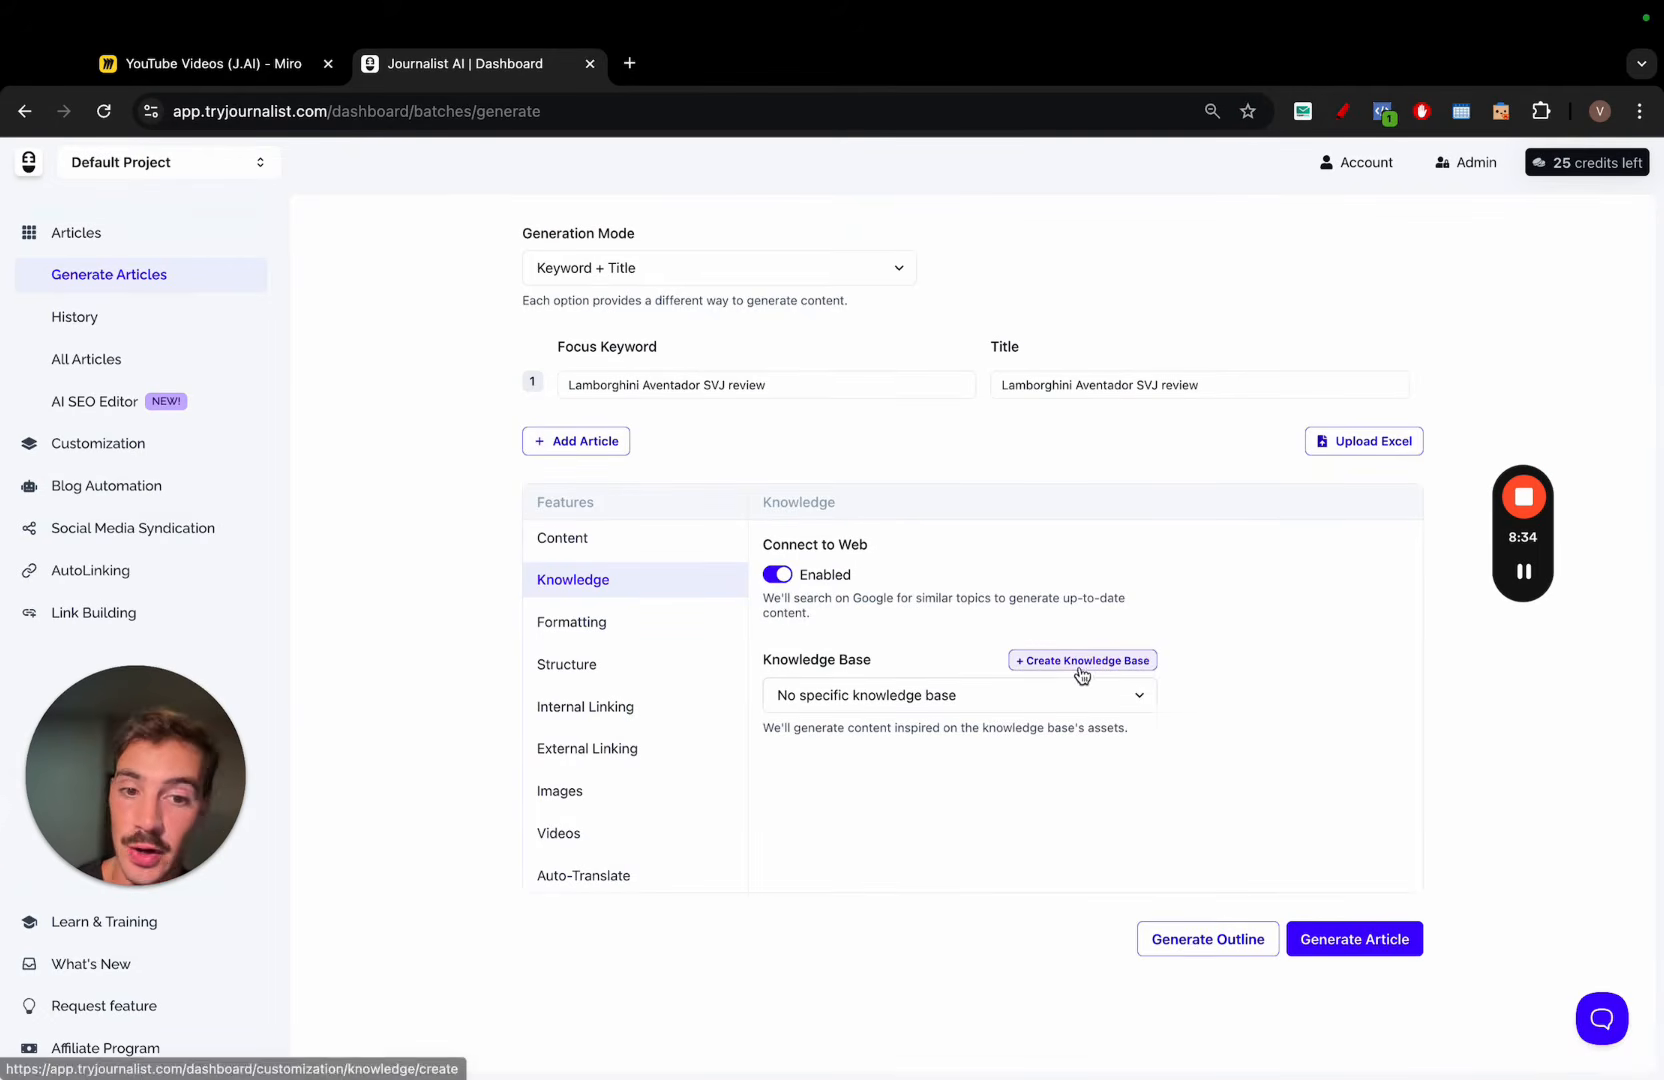
Underline Knowledge Base in red, sketch an arrow to the site logo with handwritten letters beside it, and exit the annotation tool
{"action": "left_click", "coordinate": [1343, 111]}
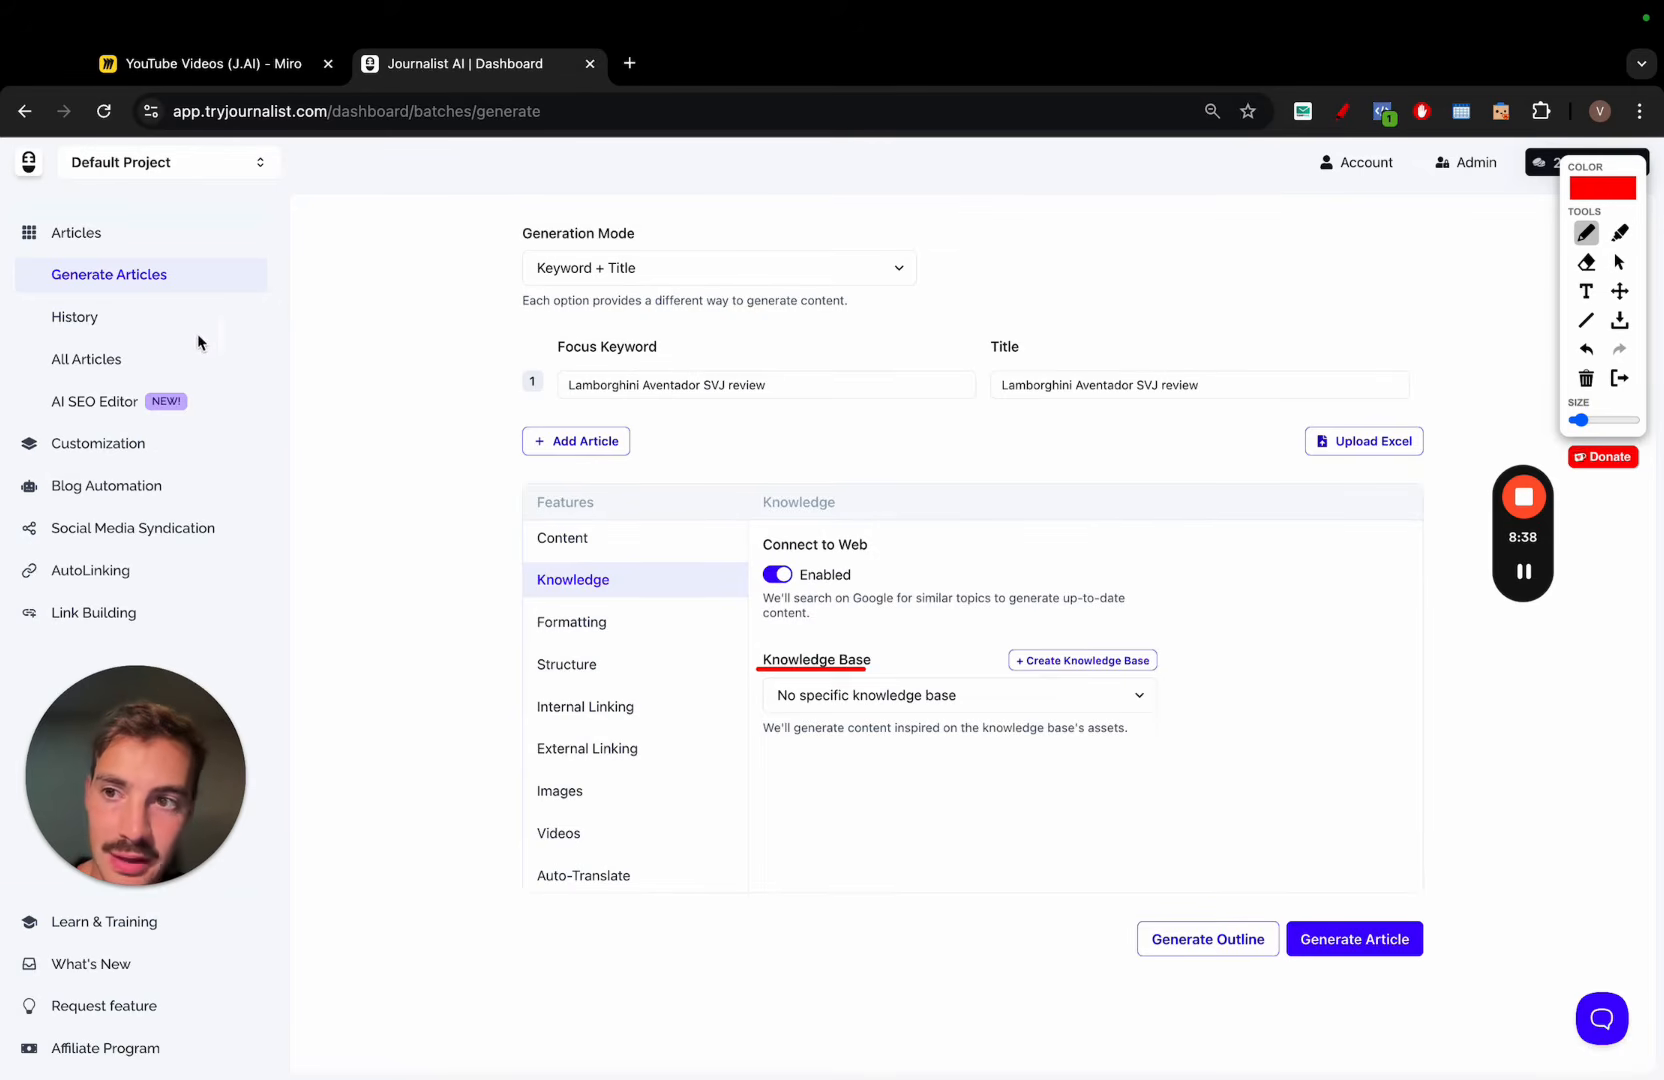
{"action": "mouse_move", "coordinate": [300, 356]}
{"action": "left_mouse_down"}
{"action": "mouse_move", "coordinate": [14, 204]}
{"action": "mouse_move", "coordinate": [40, 207]}
{"action": "left_mouse_up"}
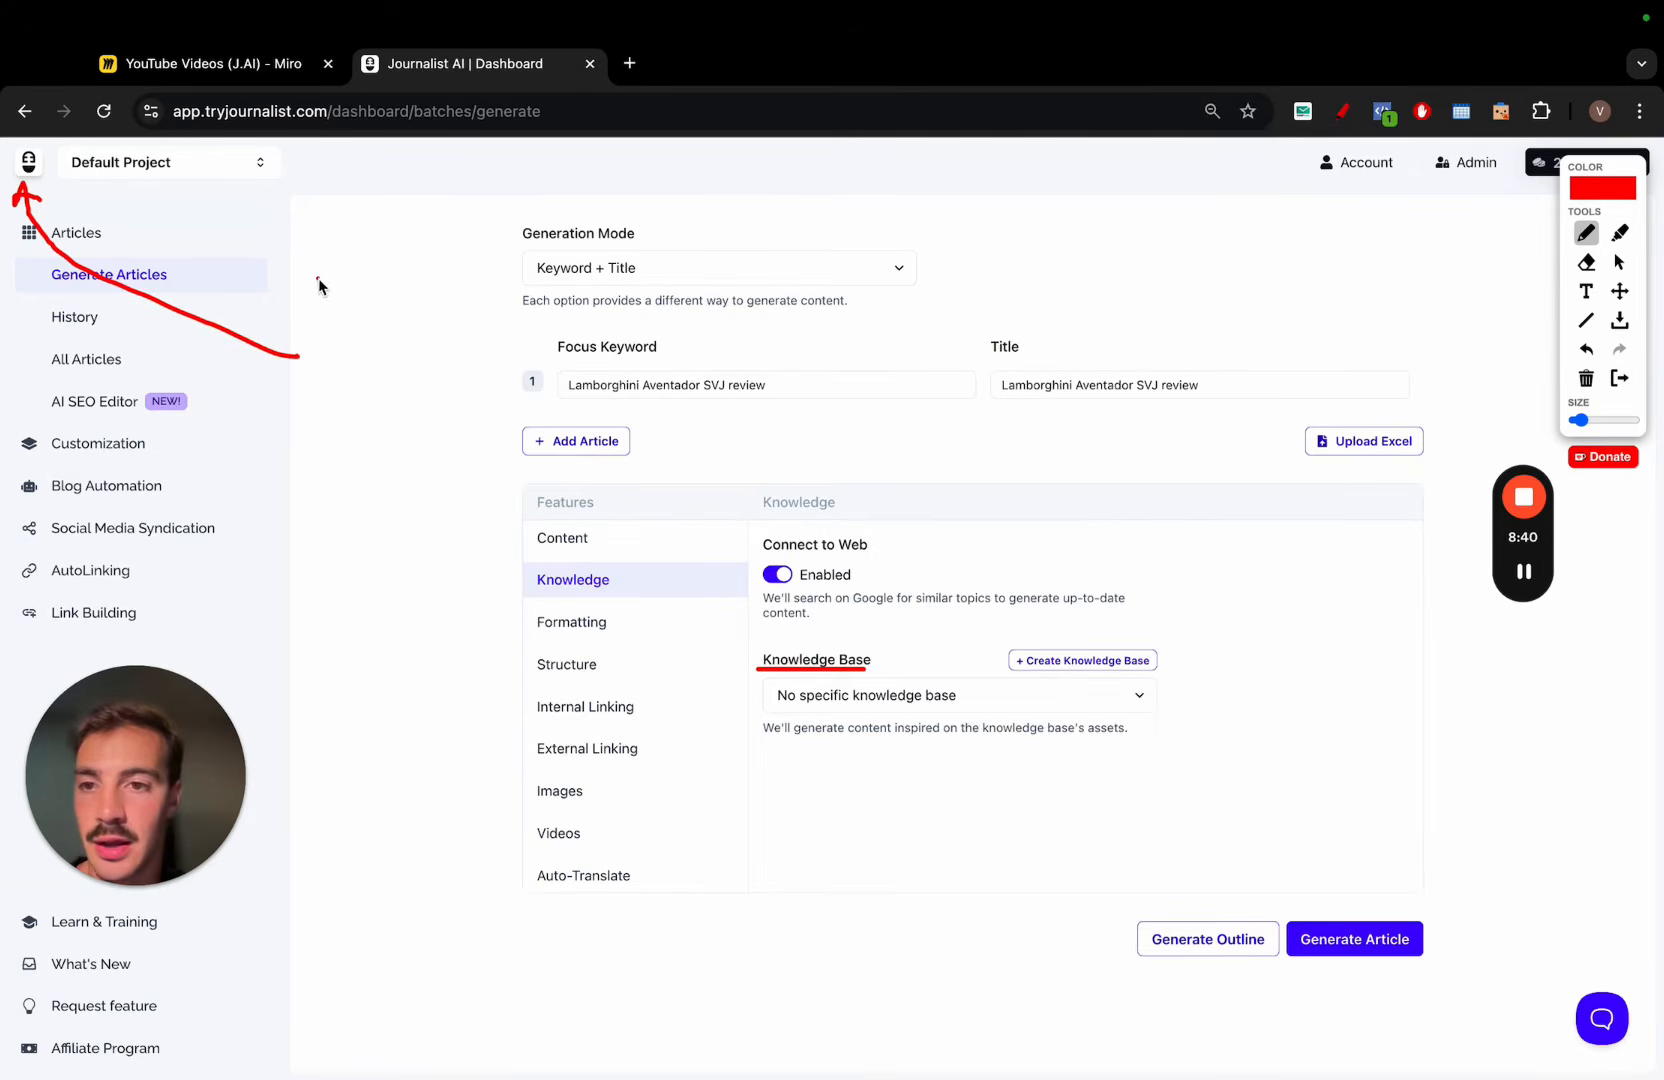
{"action": "left_click_drag", "start_coordinate": [316, 283], "coordinate": [344, 393]}
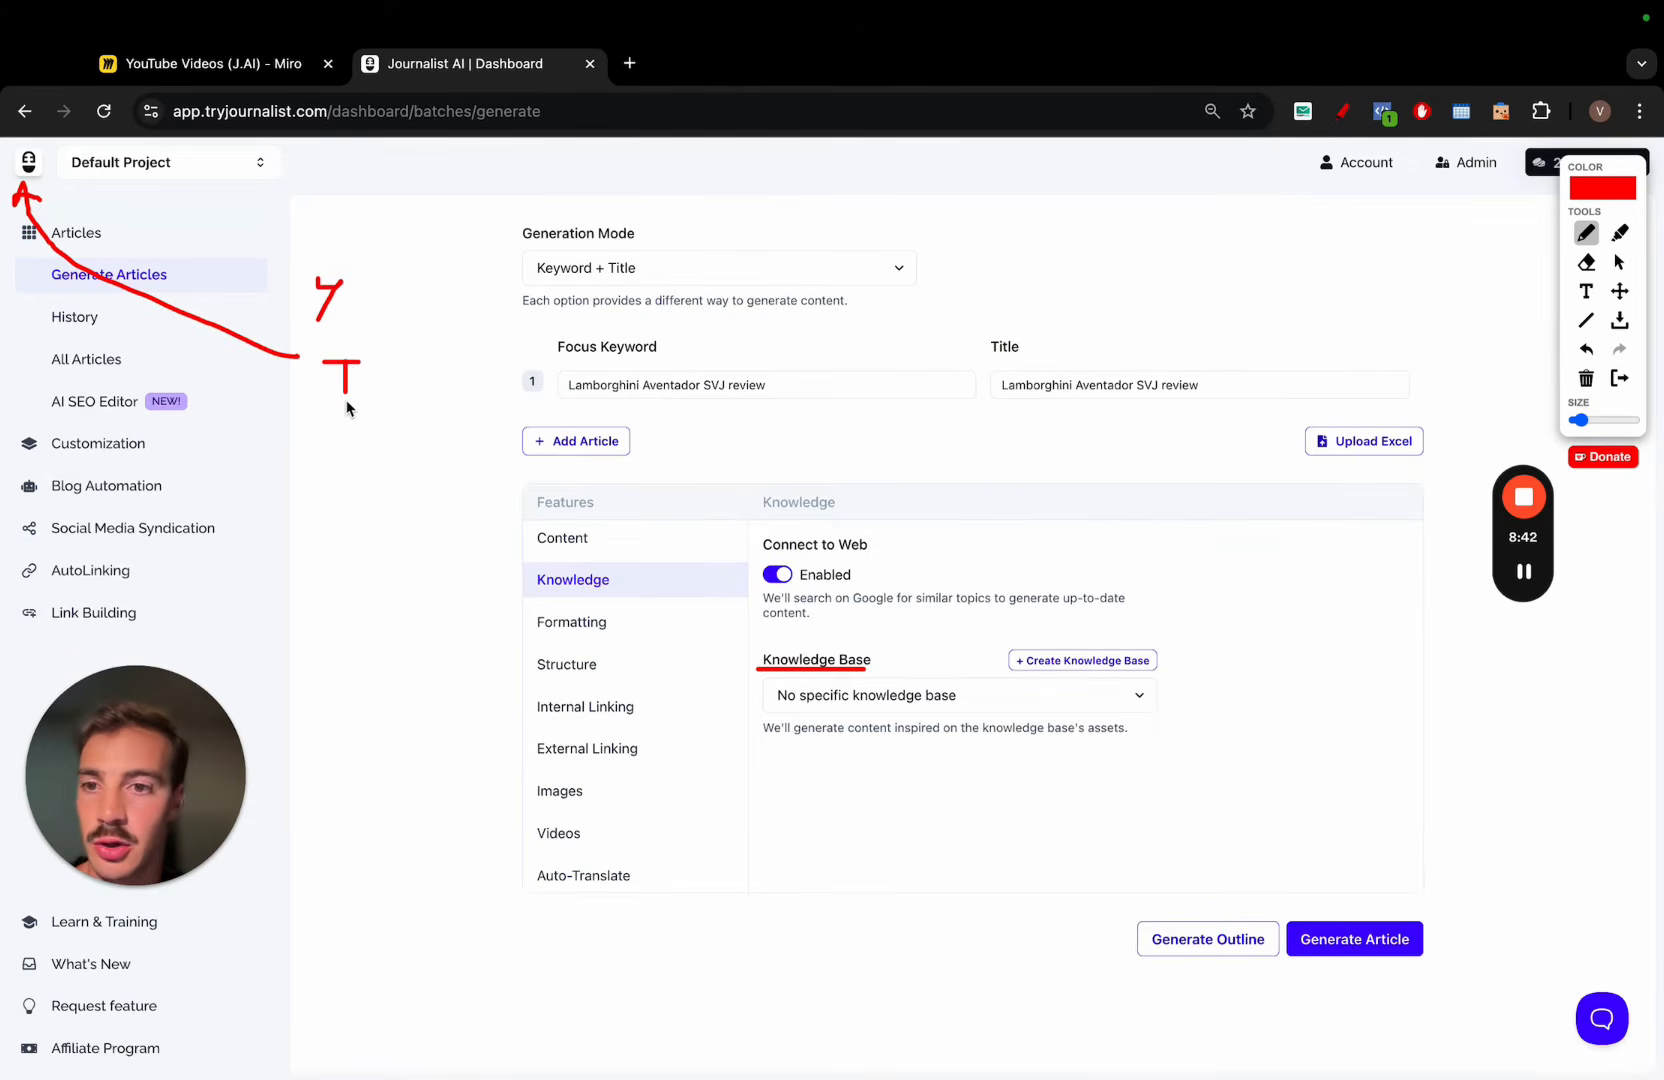
{"action": "left_click_drag", "start_coordinate": [318, 508], "coordinate": [356, 452]}
{"action": "left_click_drag", "start_coordinate": [372, 633], "coordinate": [376, 597]}
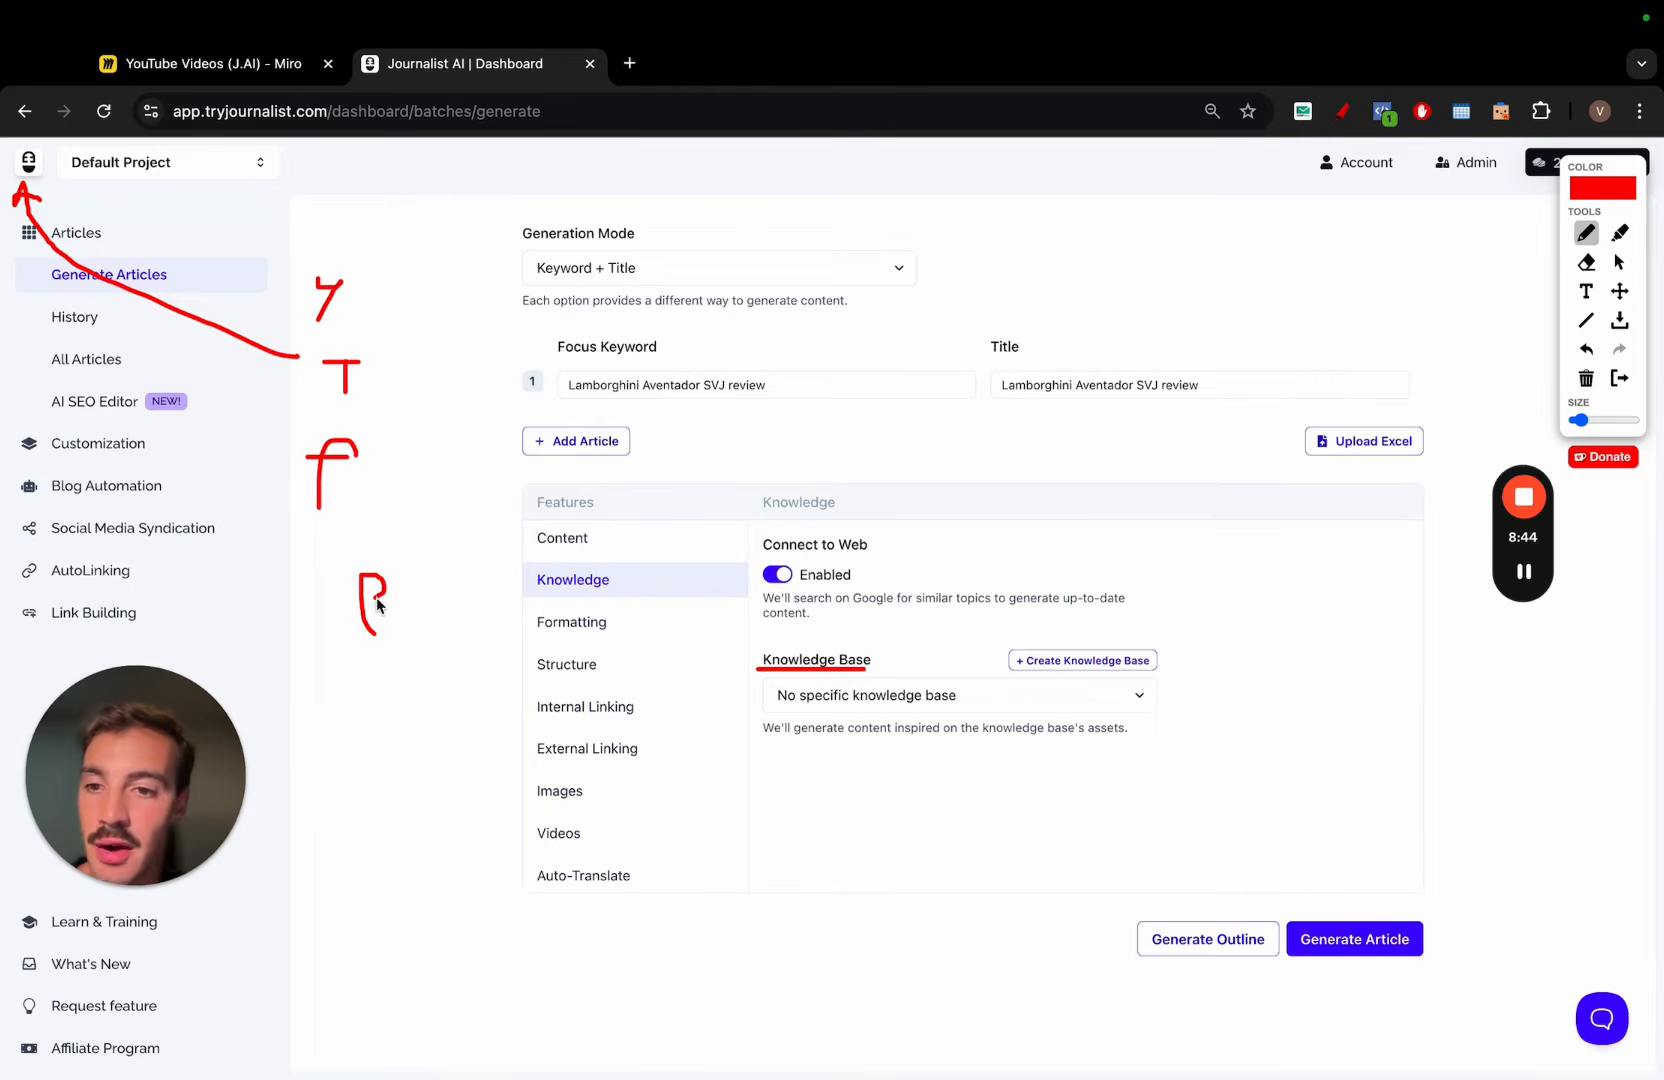
{"action": "left_click_drag", "start_coordinate": [349, 452], "coordinate": [351, 505]}
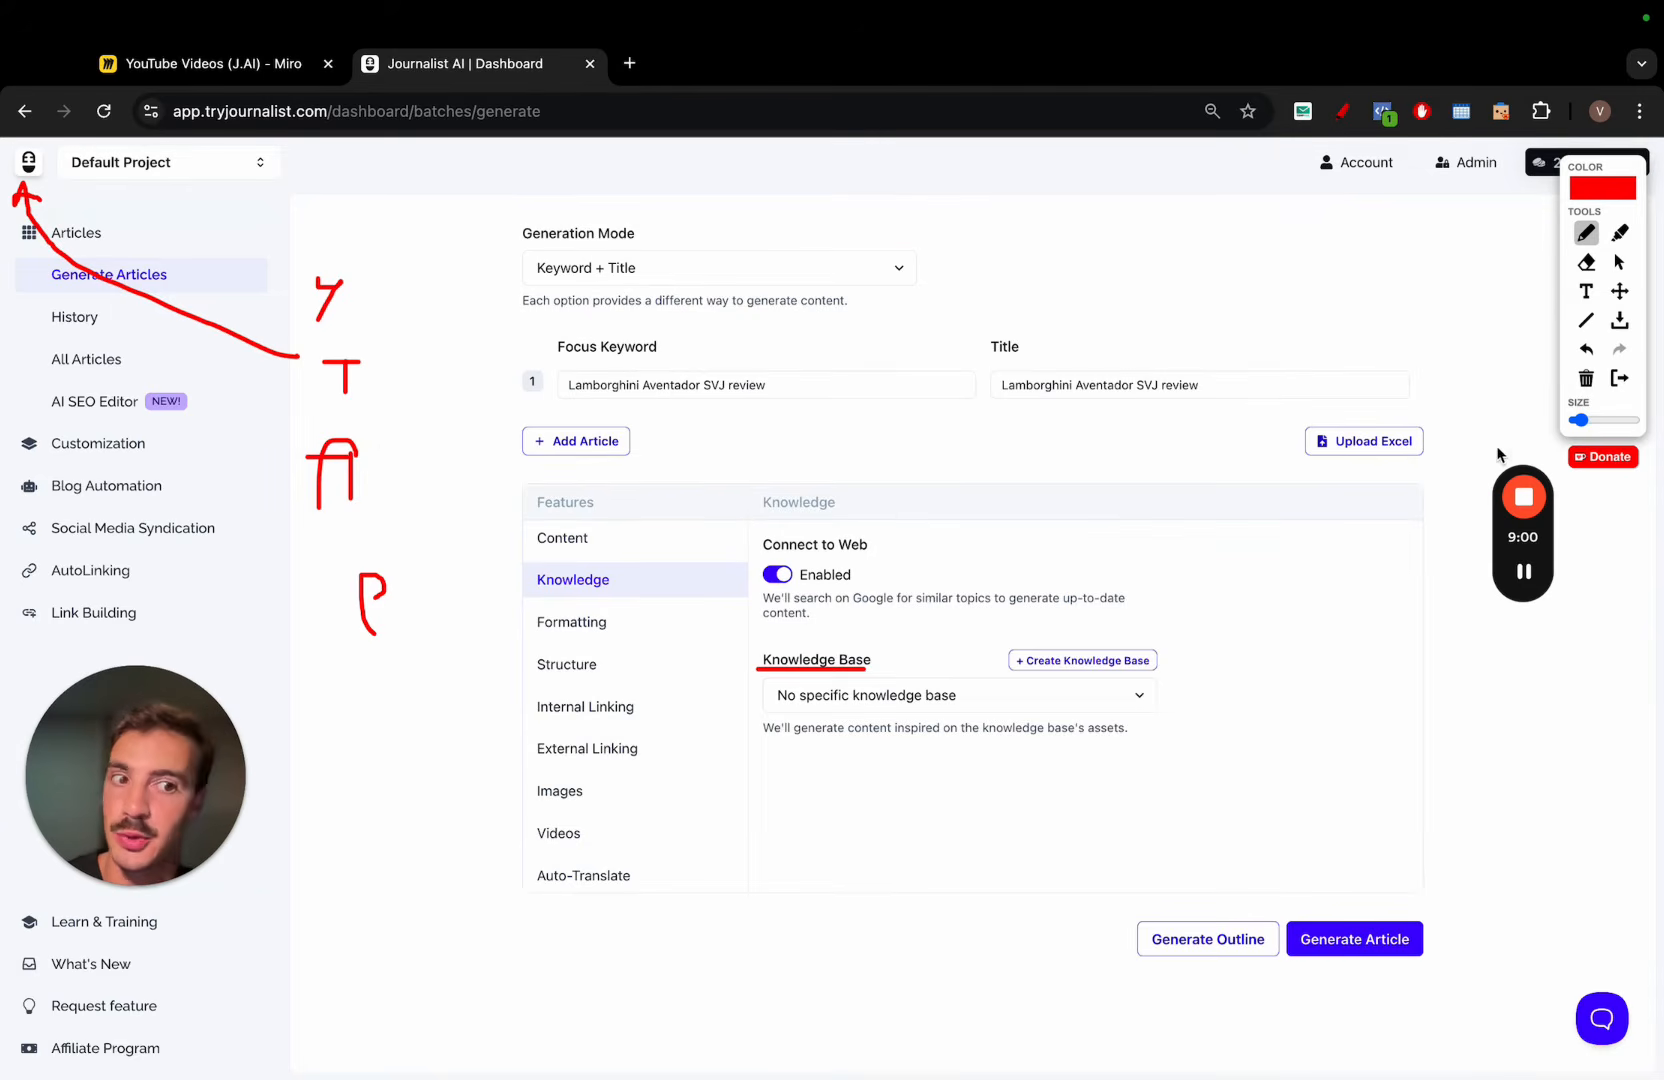
{"action": "left_click", "coordinate": [1617, 380]}
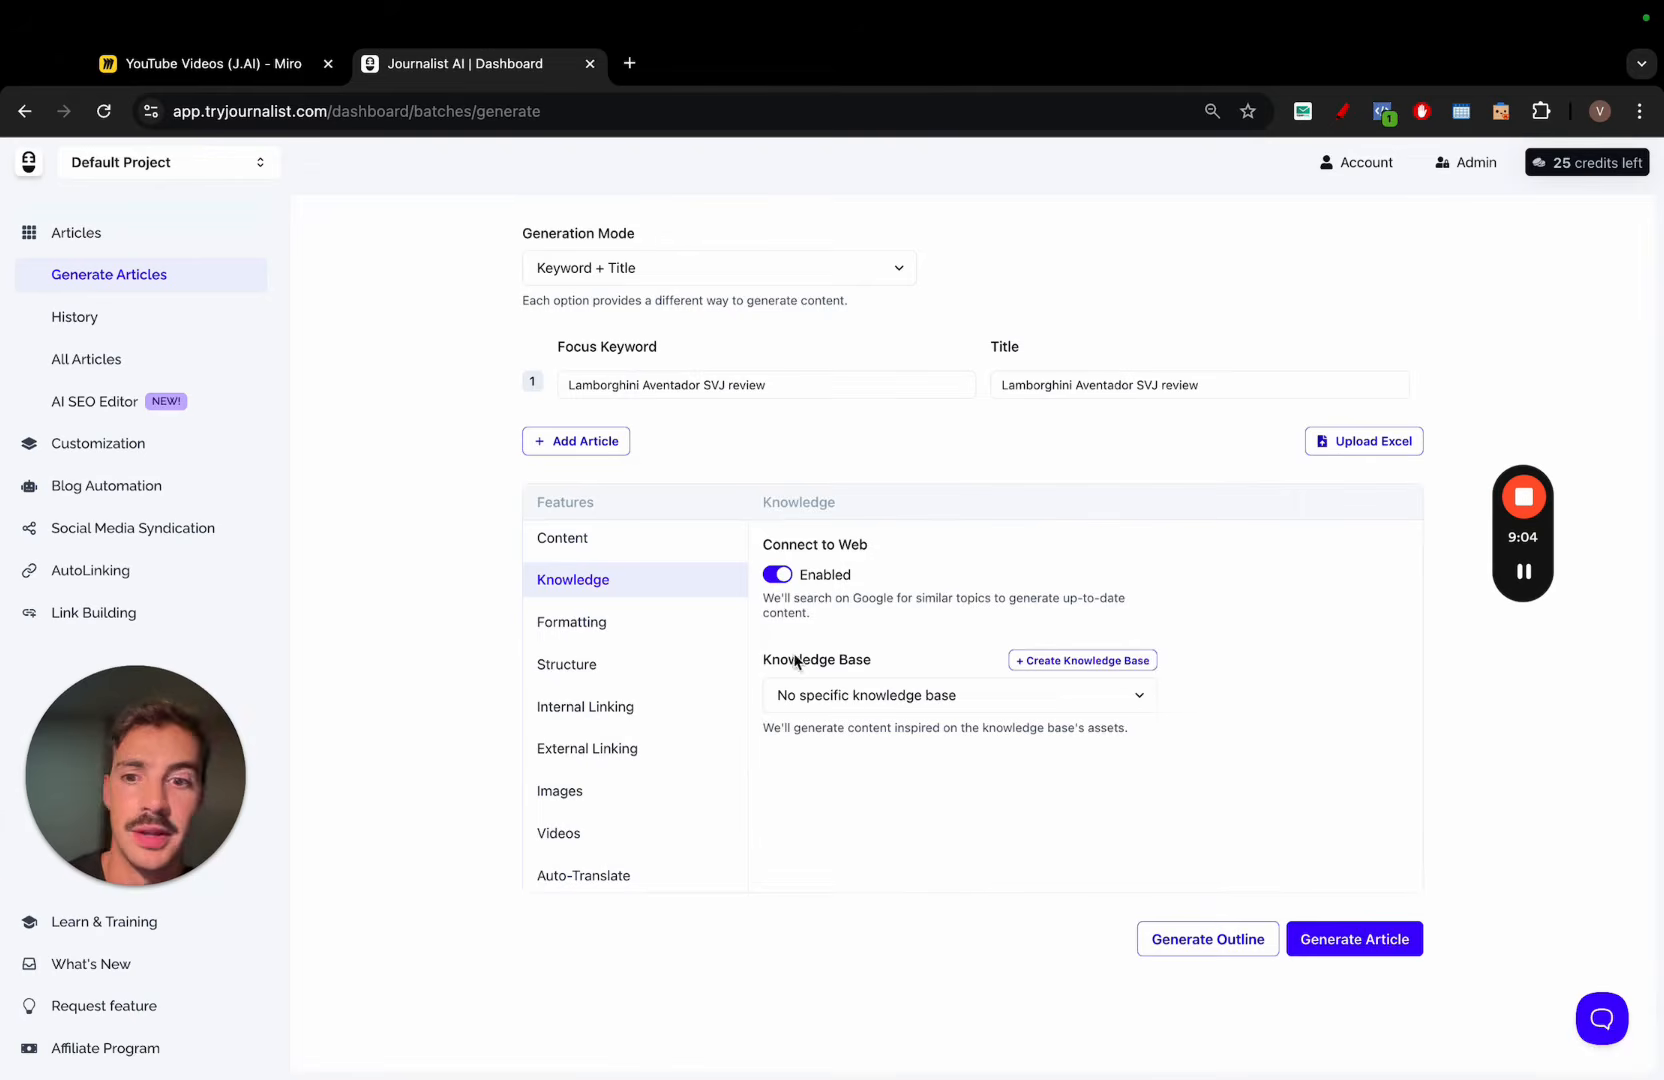
Look over the article's Formatting and Structure settings and highlight the focus keyword for reference
{"action": "left_click", "coordinate": [669, 637]}
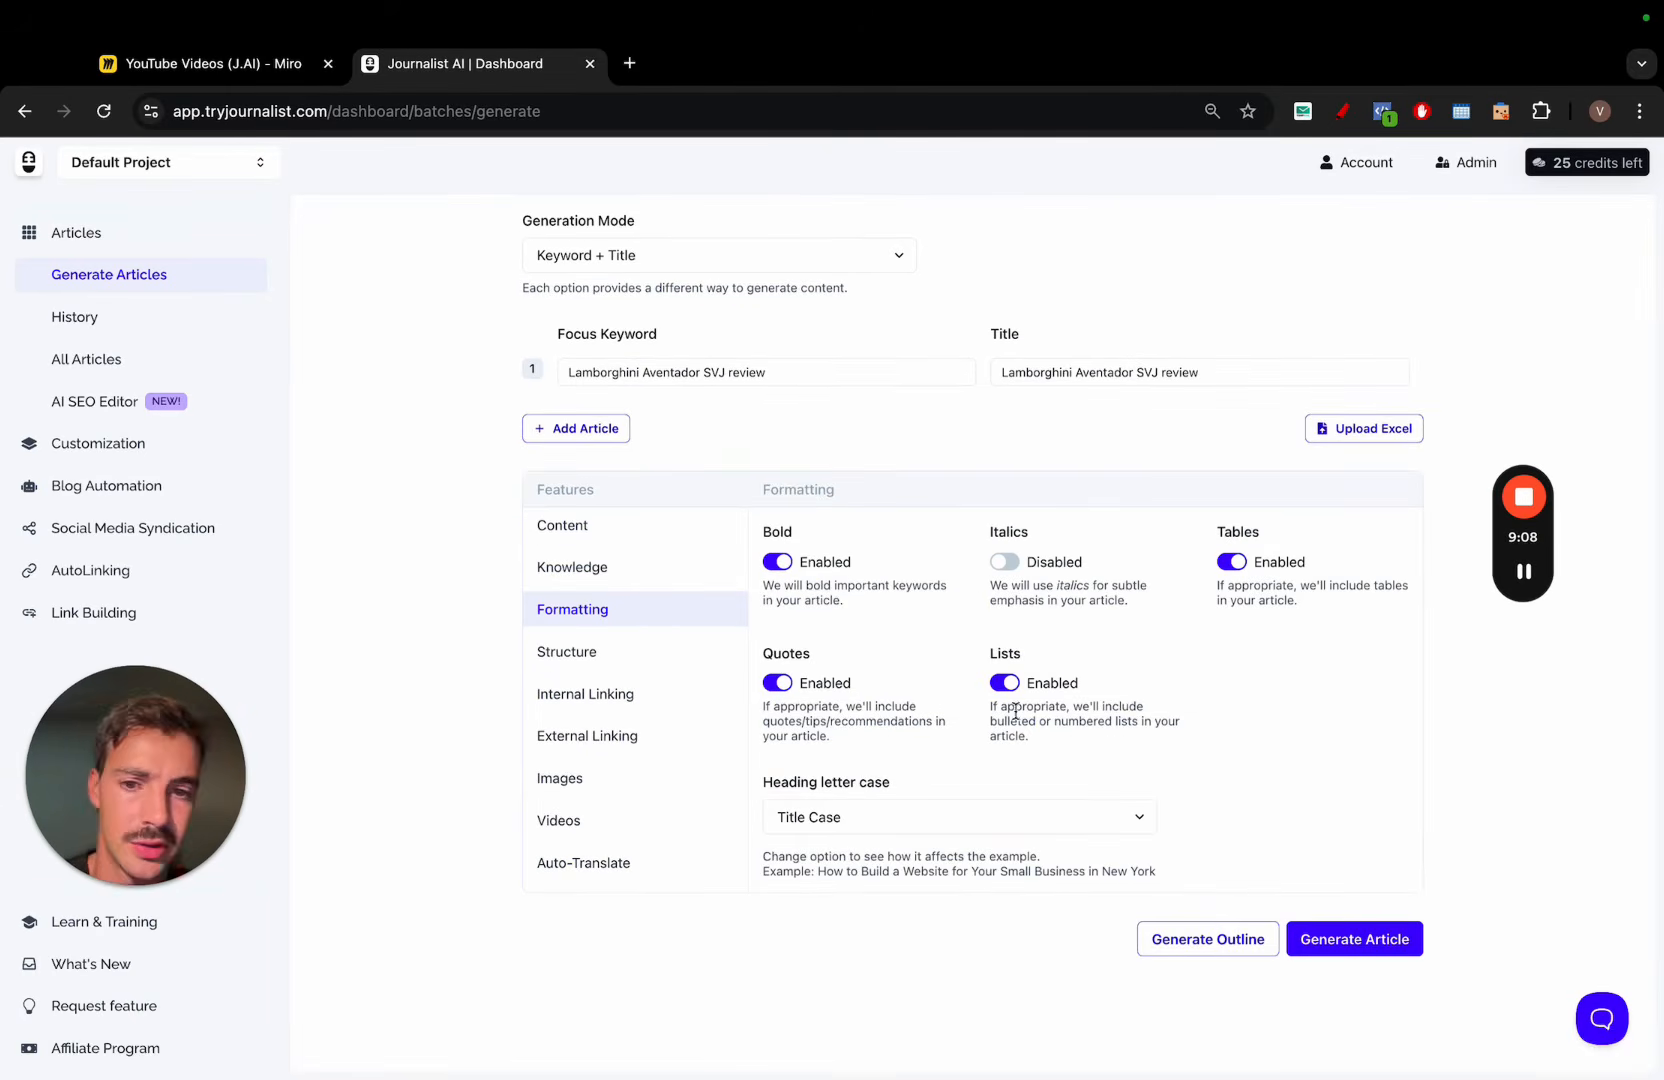
{"action": "left_click", "coordinate": [672, 663]}
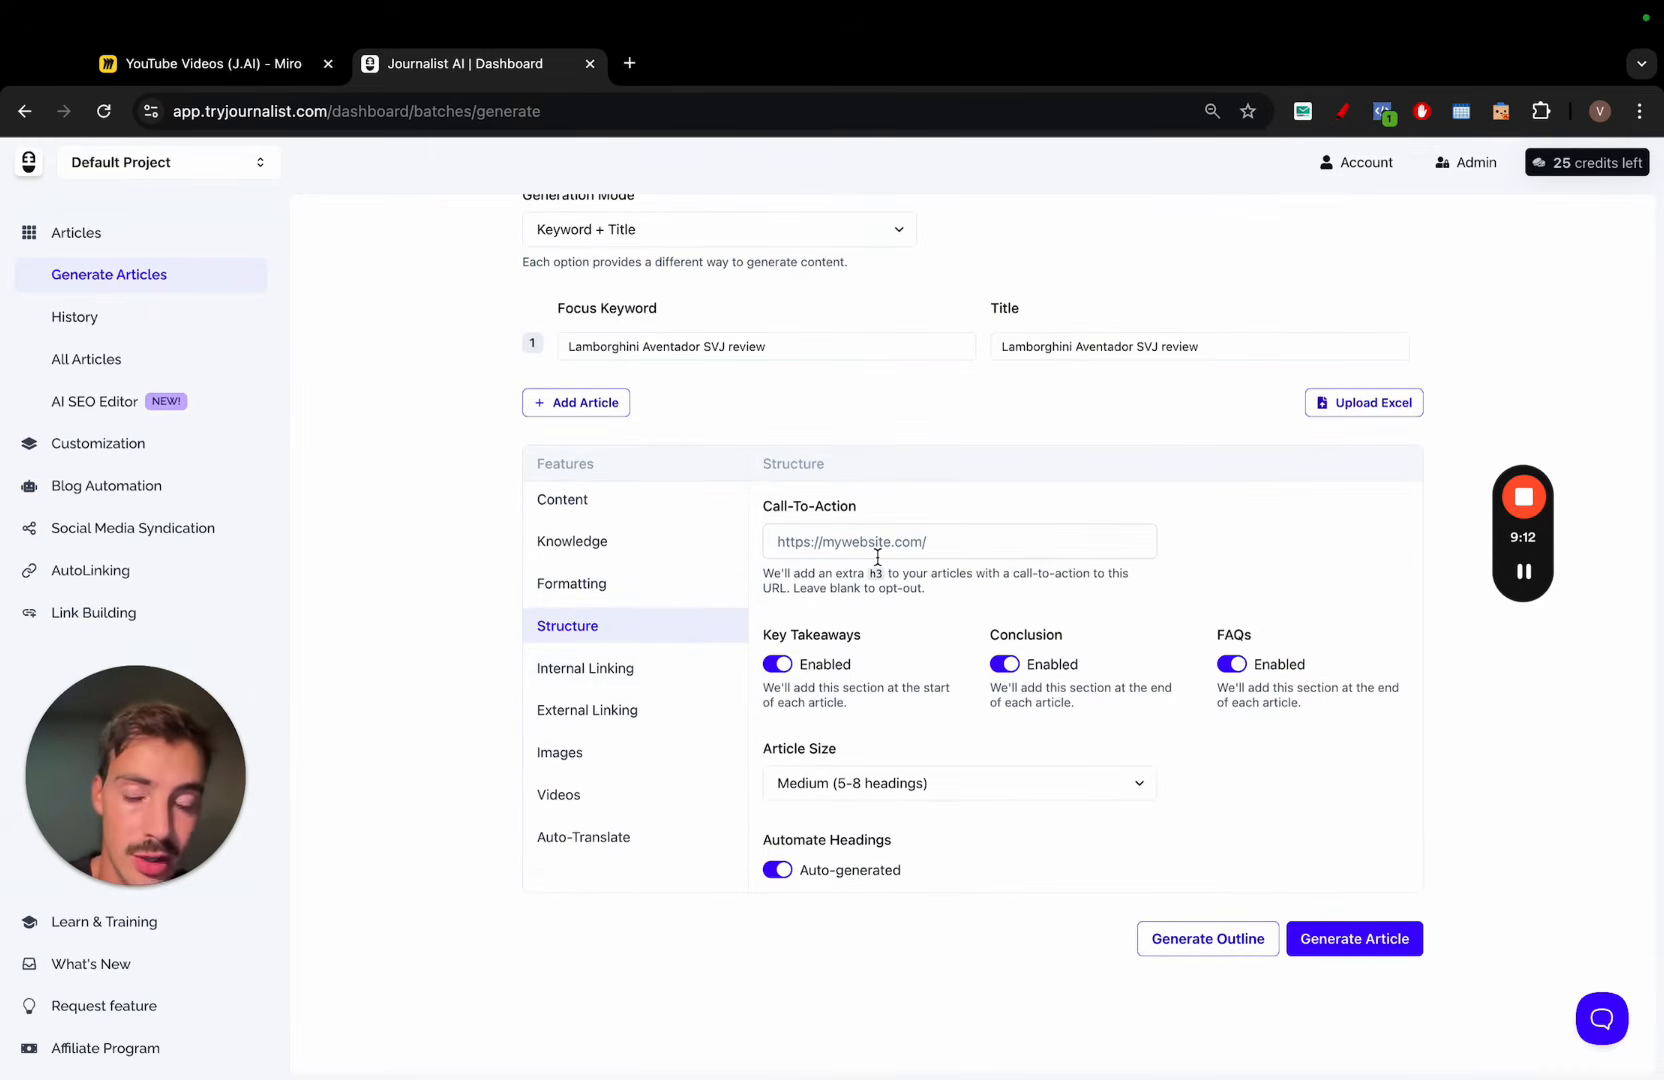
{"action": "scroll", "coordinate": [877, 556], "scroll_direction": "up", "scroll_amount": 3}
{"action": "left_click_drag", "start_coordinate": [795, 494], "coordinate": [557, 497]}
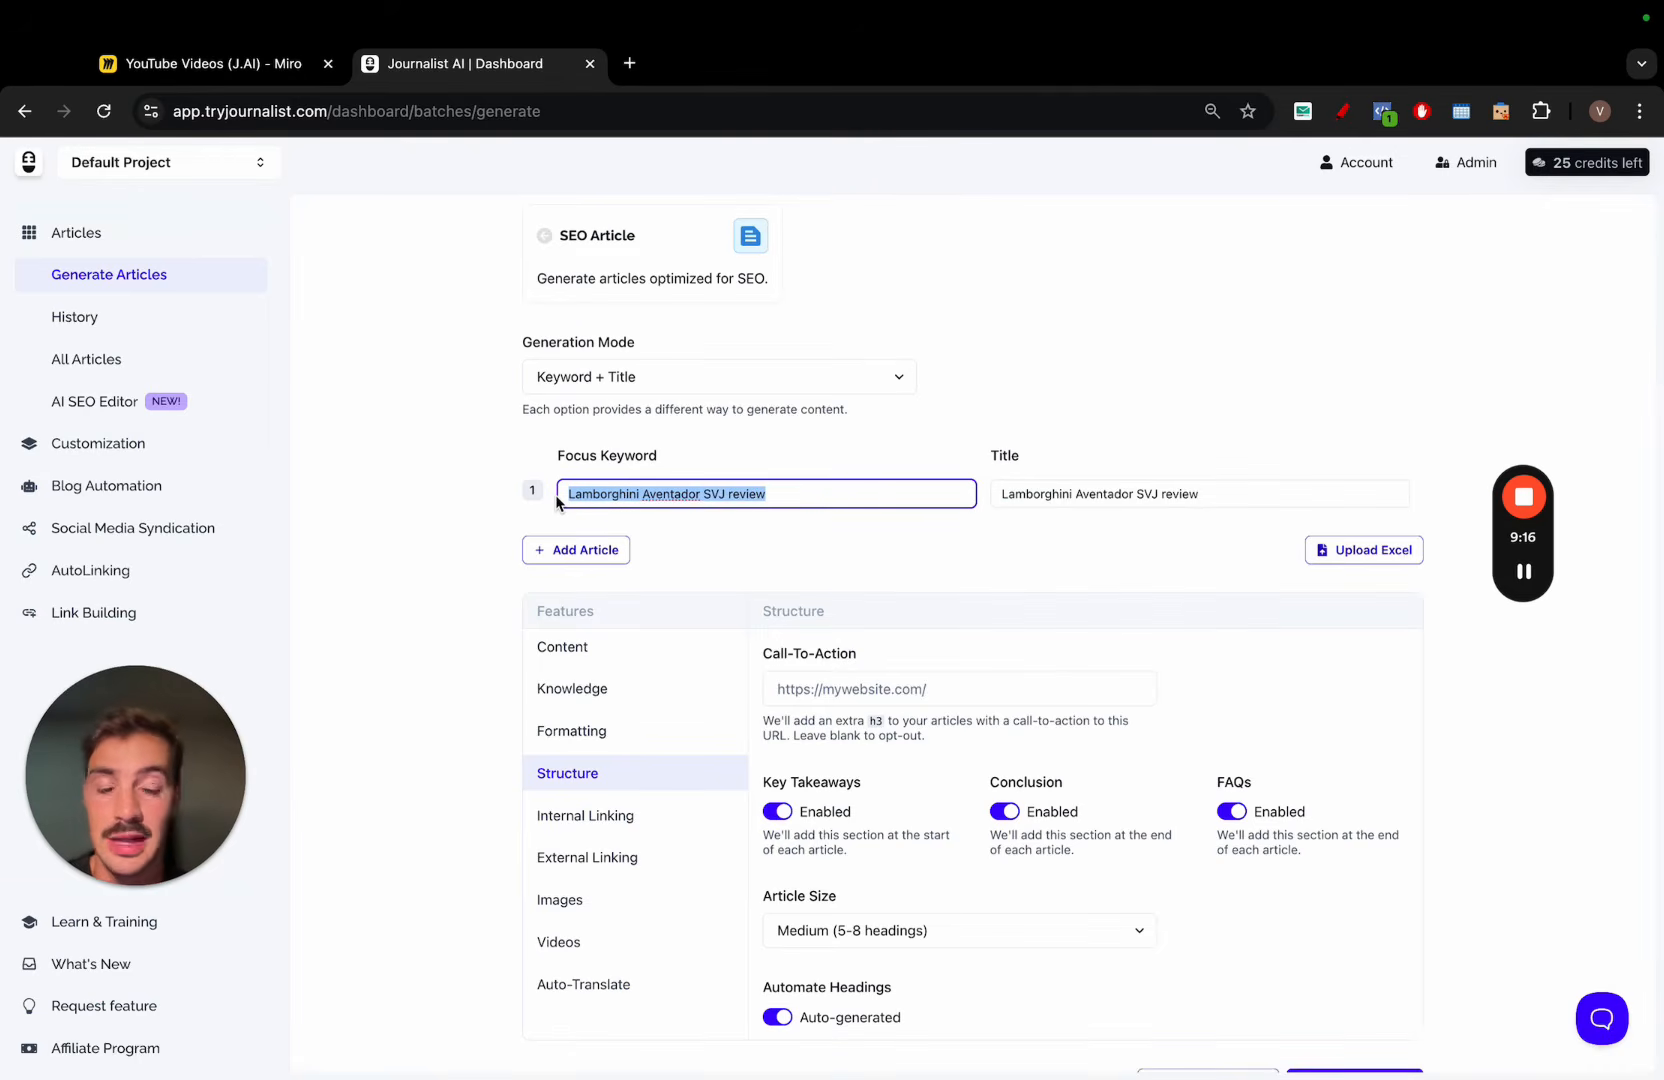
{"action": "scroll", "coordinate": [885, 560], "scroll_direction": "down", "scroll_amount": 1}
{"action": "left_click", "coordinate": [889, 505]}
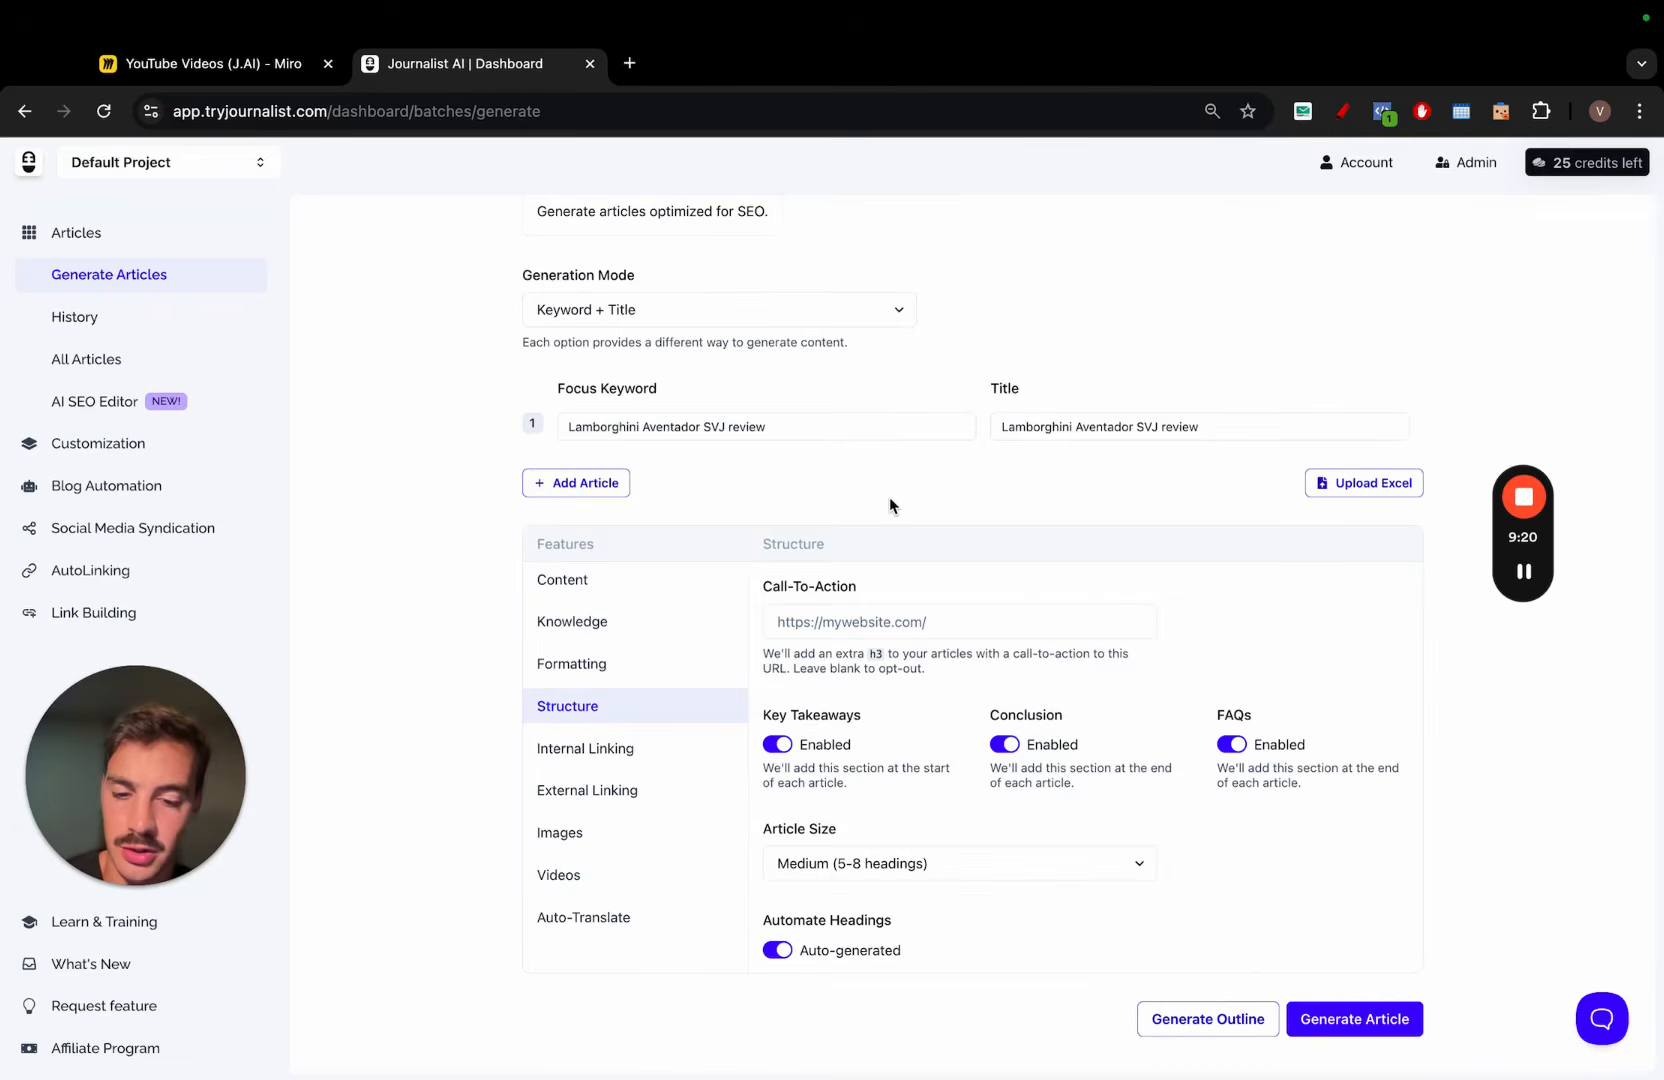
Search Google in a new tab for "Lamborghini Aventador SVJ for sale" and open the duPont REGISTRY result
{"action": "key", "text": "ctrl+t"}
{"action": "type", "text": "Lamborghini Aventador SVJ for sale"}
{"action": "key", "text": "Return"}
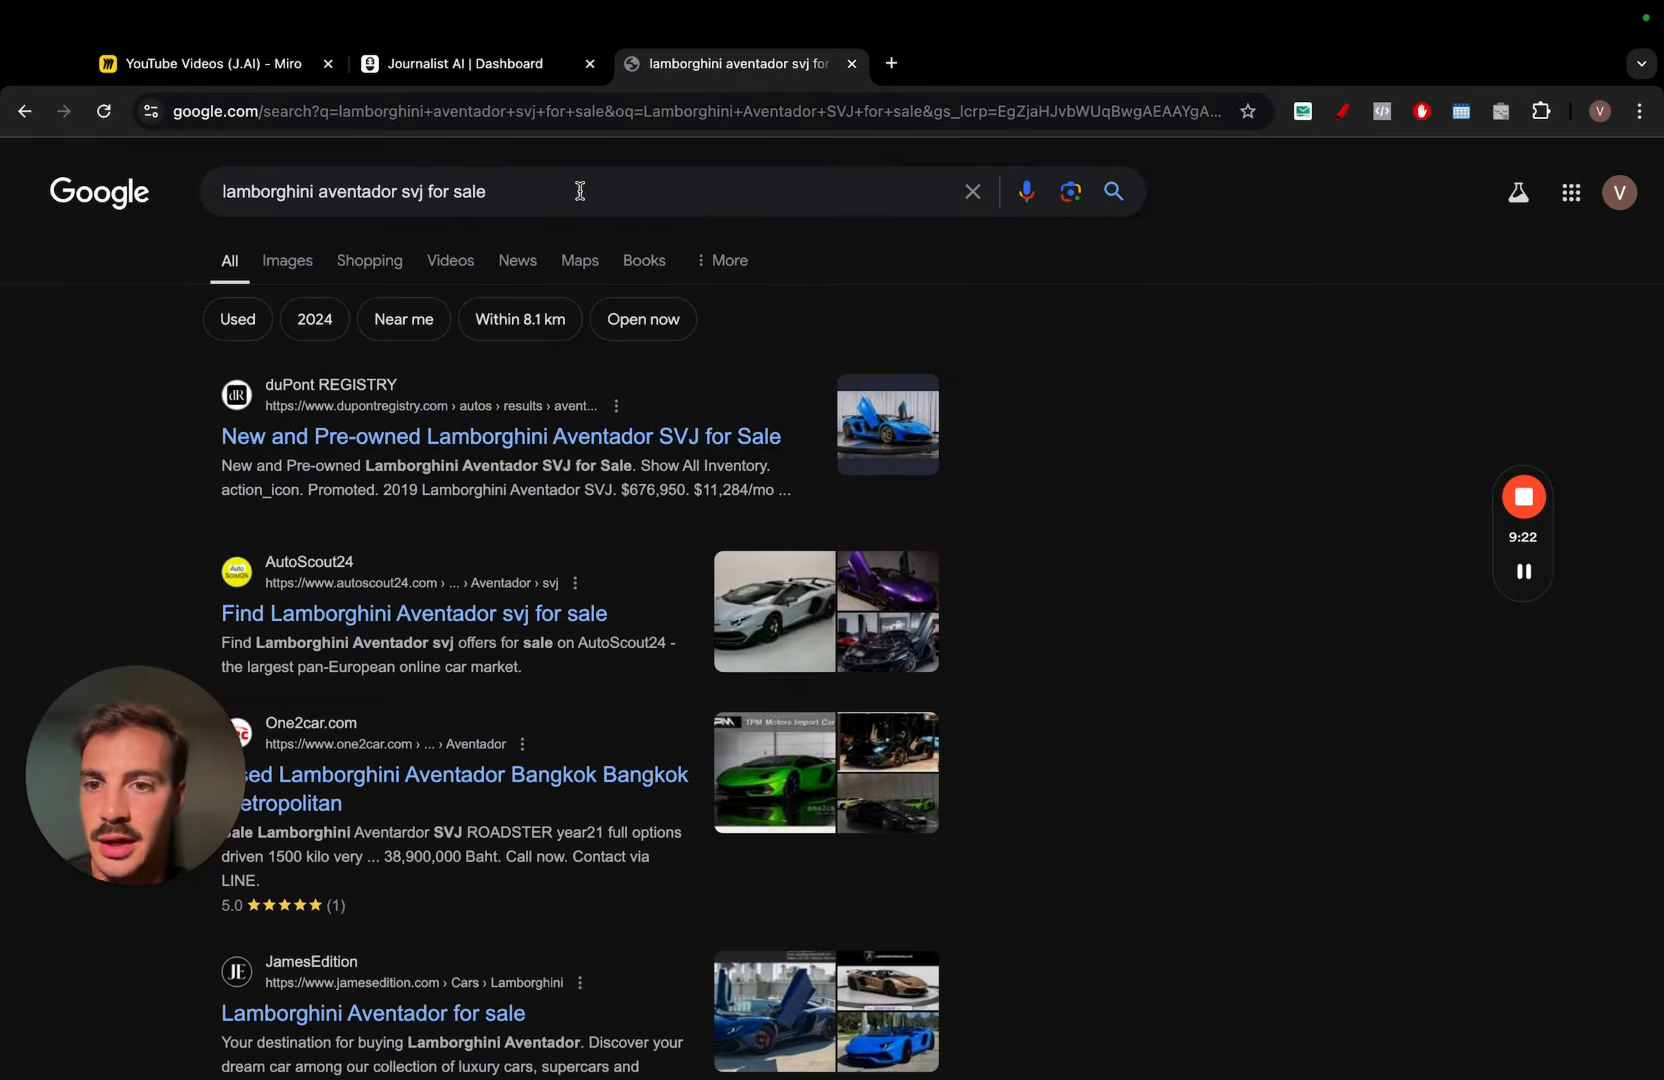
{"action": "left_click", "coordinate": [526, 447]}
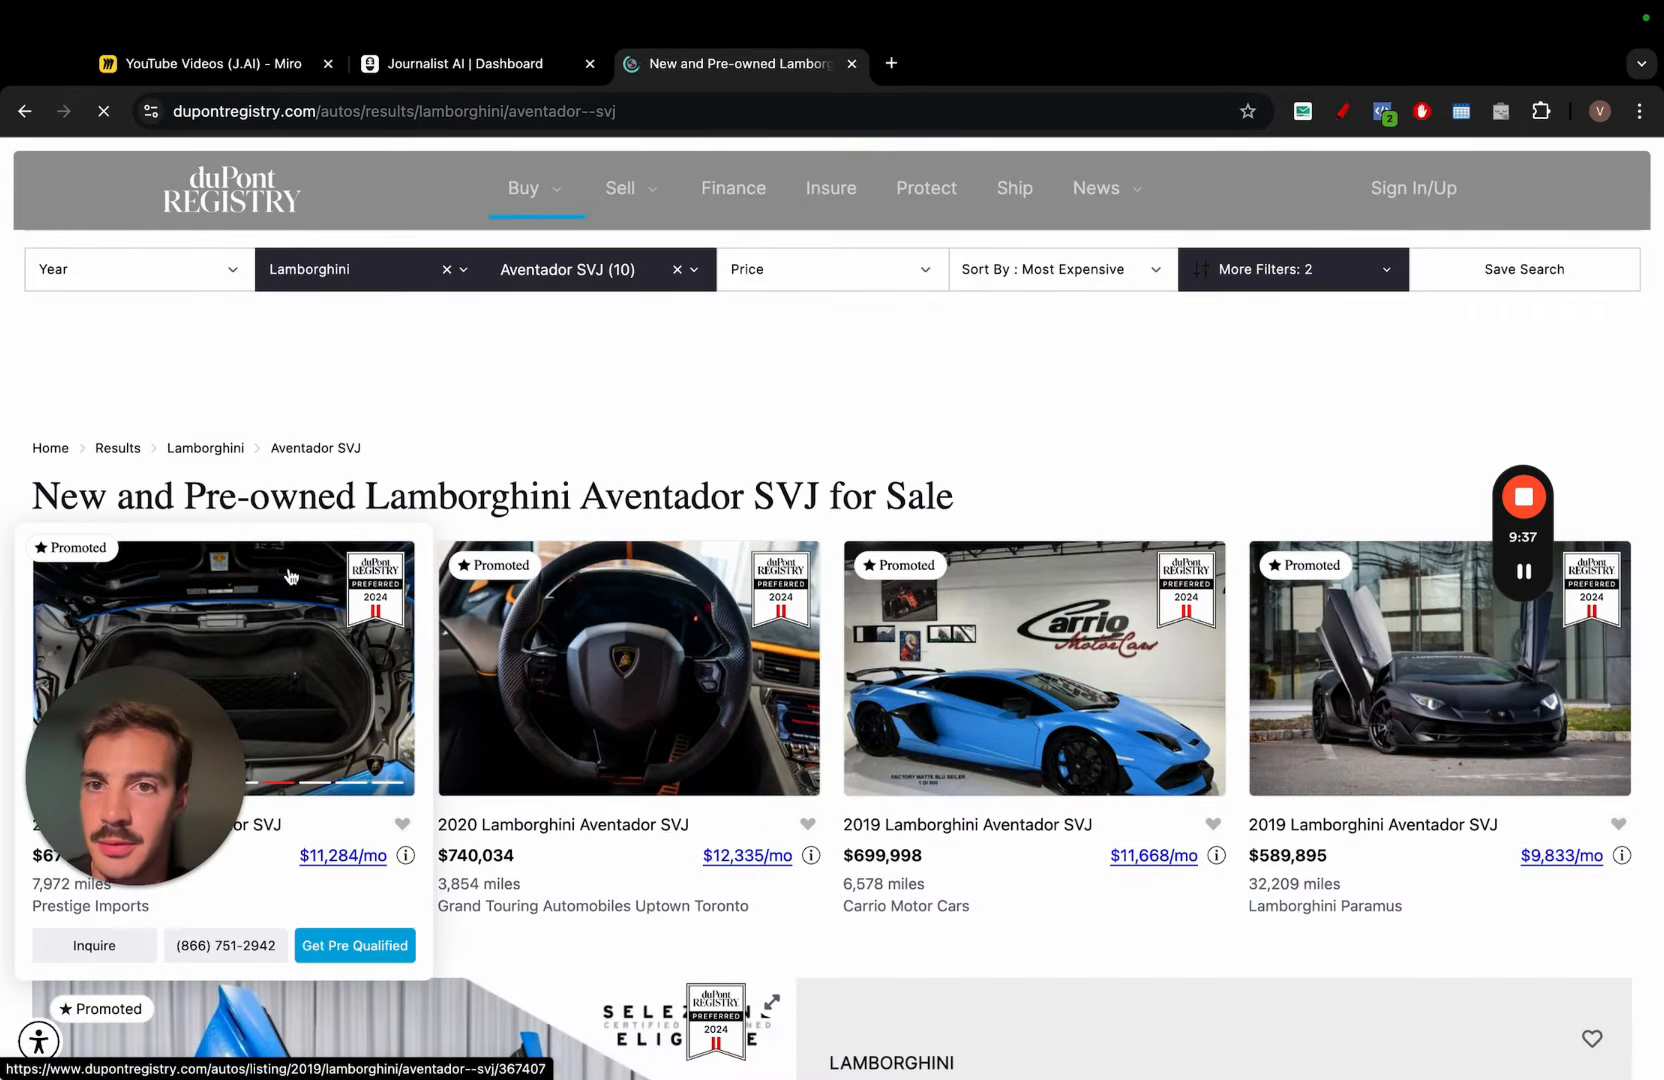
Open the first promoted Aventador SVJ listing, close its tab, and enter the listing's URL as the article's Call-To-Action link
{"action": "left_click", "coordinate": [291, 577]}
{"action": "key", "text": "ctrl+w"}
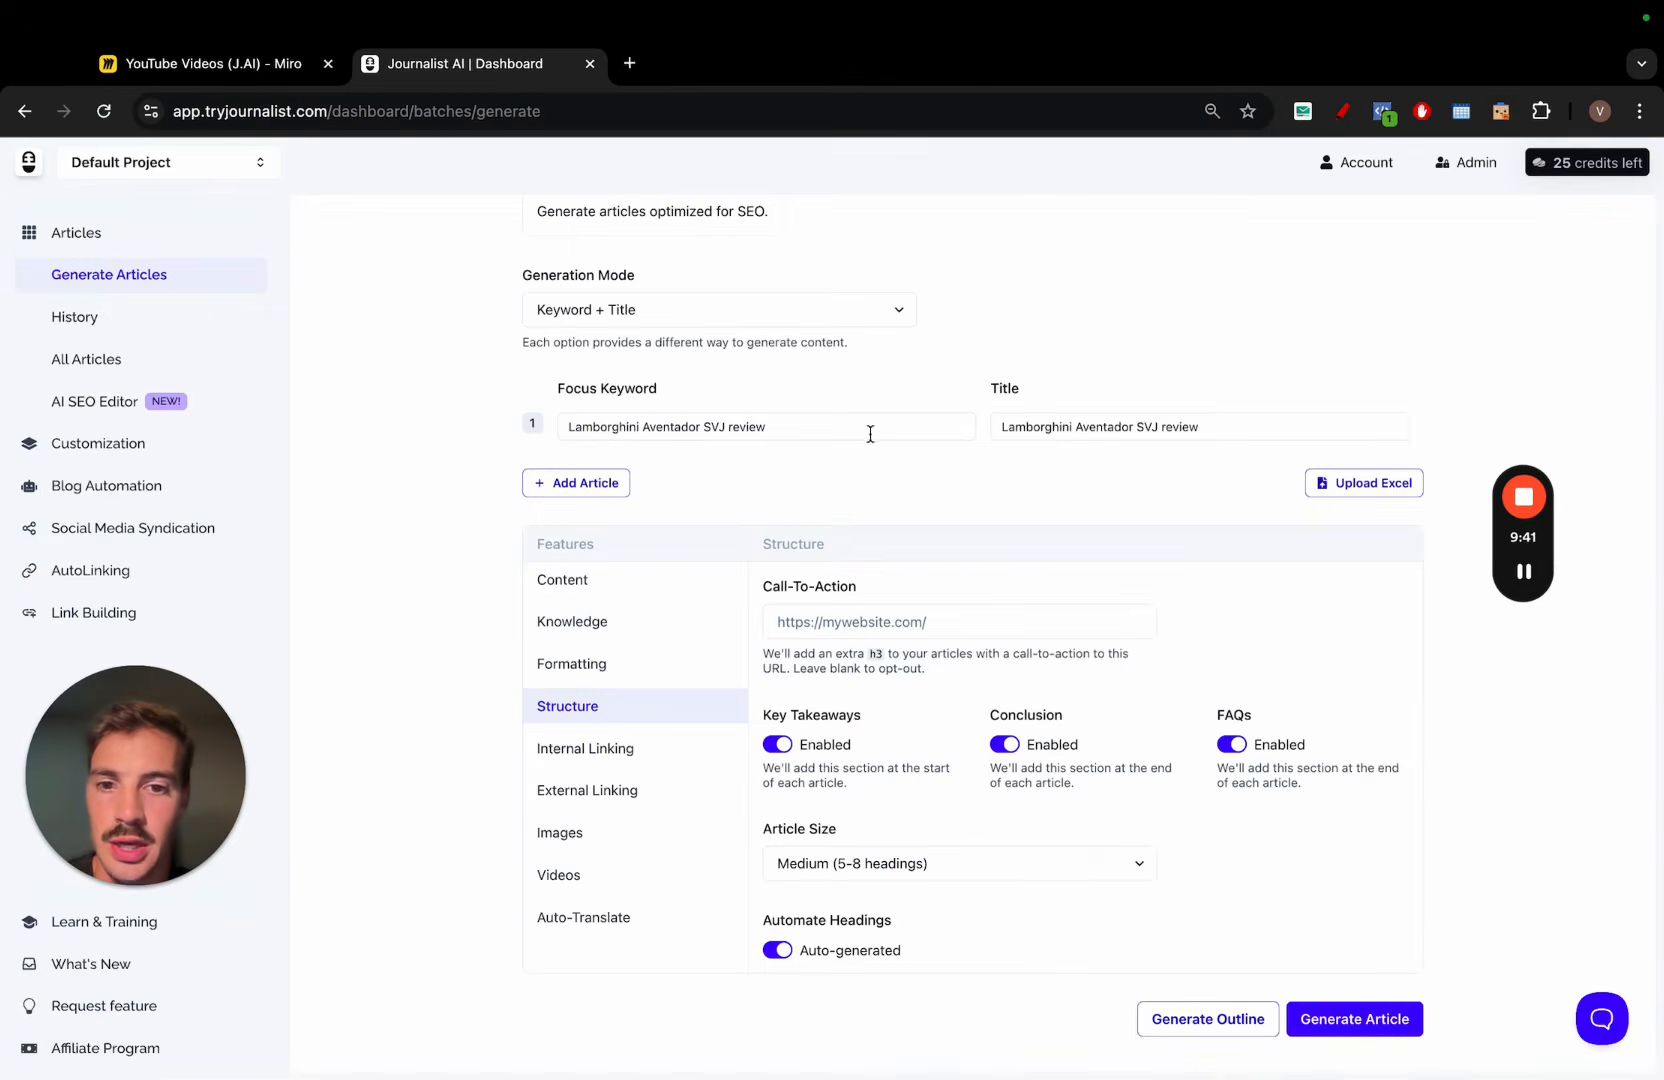
{"action": "left_click", "coordinate": [848, 622]}
{"action": "type", "text": "https://www.dupontregistry.com/autos/listing/2019/lamborghini/aventador--svj/367407"}
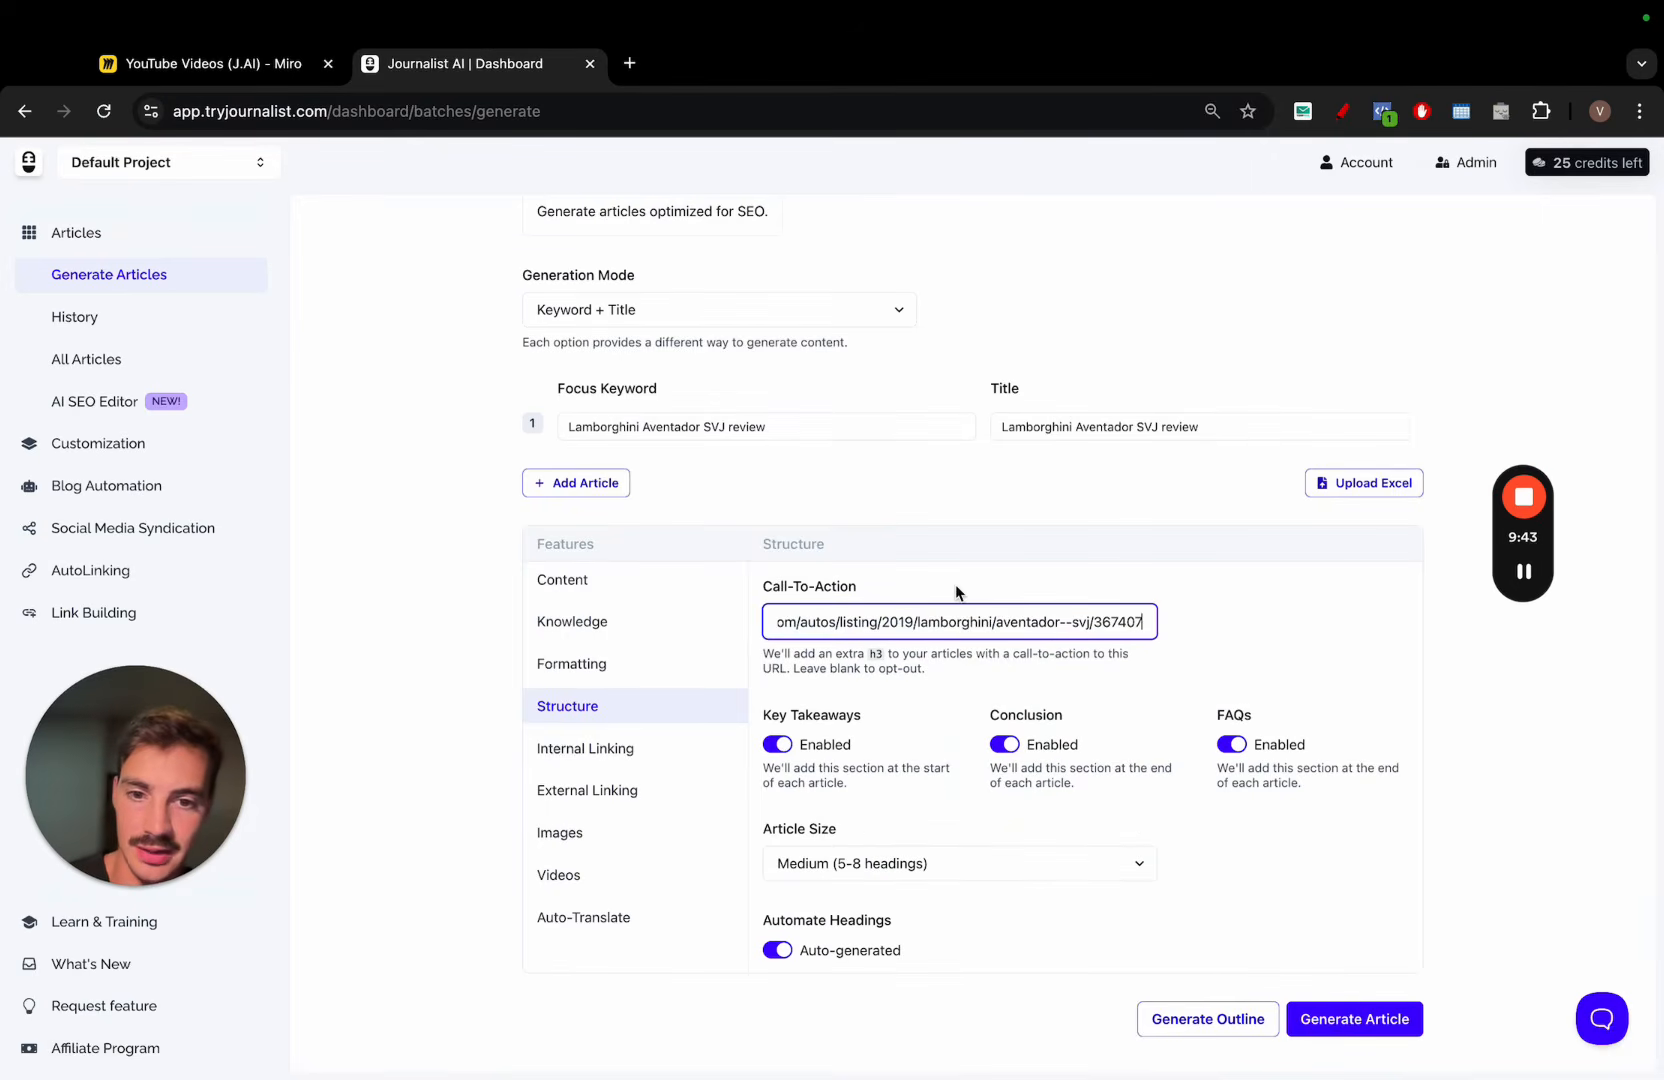
Sketch a red page outline with a smaller labelled box inside it, circle both to illustrate the call-to-action, and exit the annotation tool
{"action": "left_click", "coordinate": [1342, 111]}
{"action": "mouse_move", "coordinate": [910, 267]}
{"action": "left_mouse_down"}
{"action": "mouse_move", "coordinate": [1251, 250]}
{"action": "mouse_move", "coordinate": [1015, 188]}
{"action": "left_mouse_up"}
{"action": "mouse_move", "coordinate": [1017, 586]}
{"action": "left_mouse_down"}
{"action": "mouse_move", "coordinate": [1218, 690]}
{"action": "mouse_move", "coordinate": [947, 592]}
{"action": "left_mouse_up"}
{"action": "left_click", "coordinate": [1142, 655]}
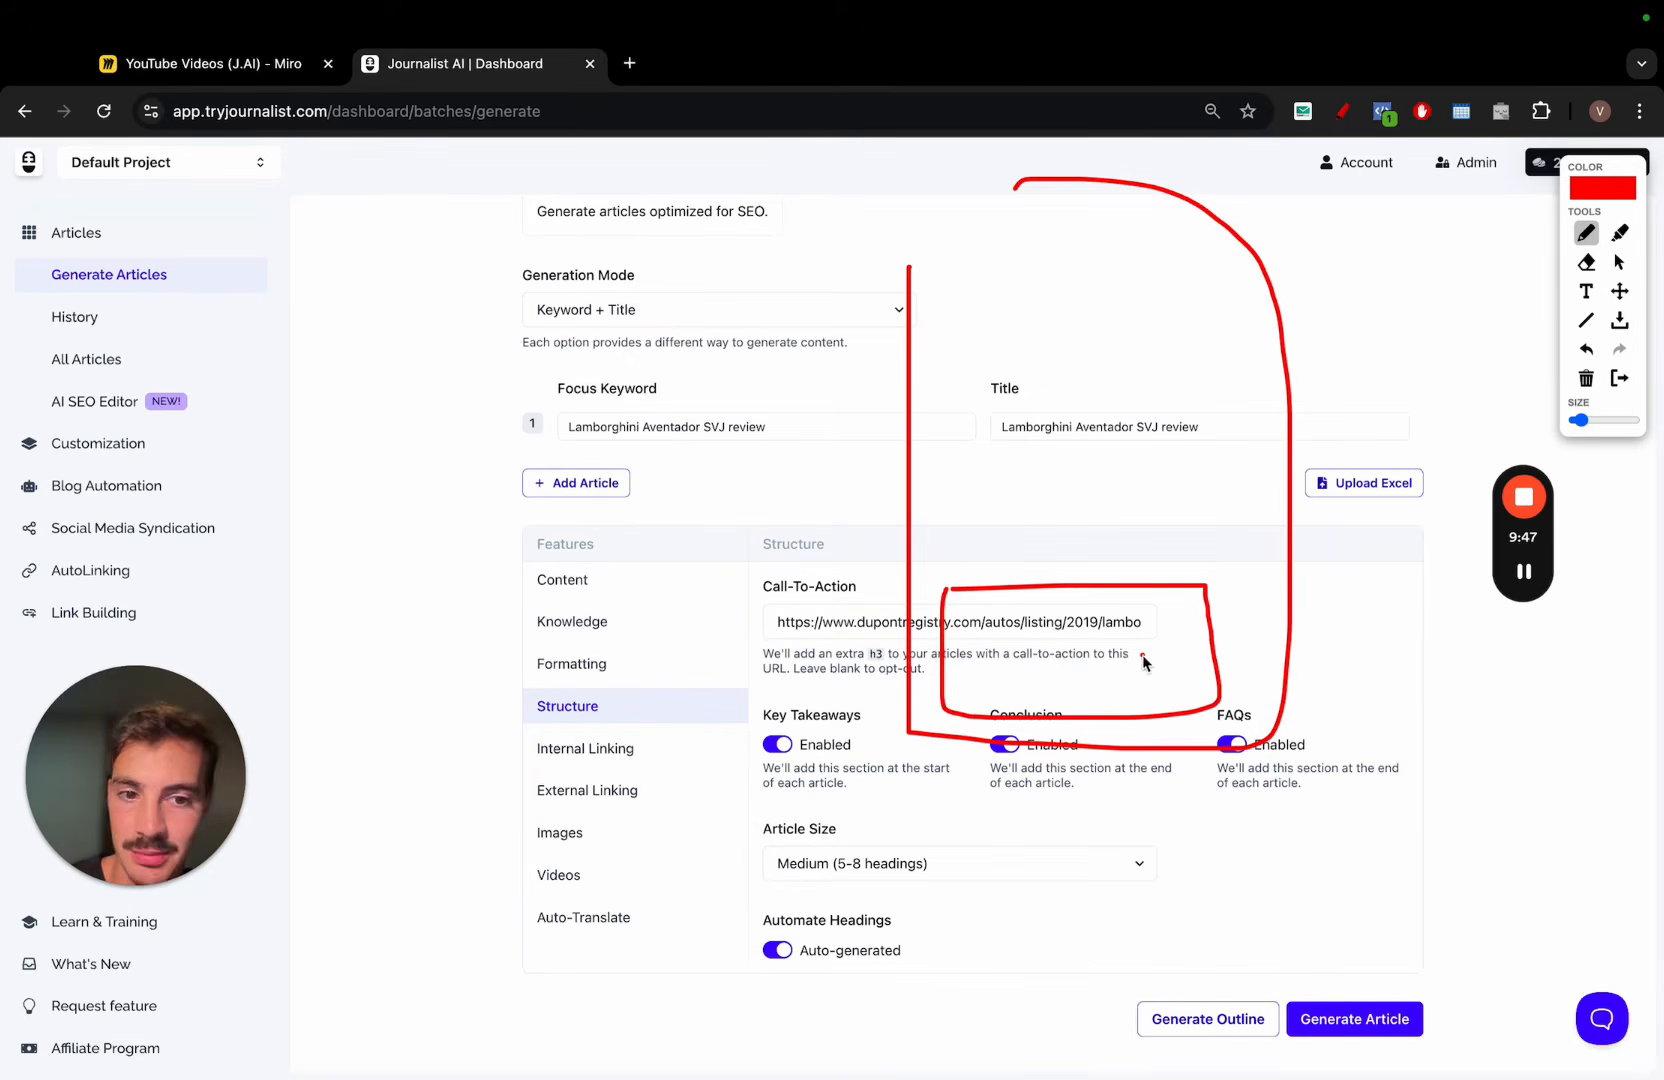
{"action": "mouse_move", "coordinate": [1142, 655]}
{"action": "left_mouse_down"}
{"action": "mouse_move", "coordinate": [1346, 655]}
{"action": "mouse_move", "coordinate": [1422, 678]}
{"action": "mouse_move", "coordinate": [1467, 665]}
{"action": "left_mouse_up"}
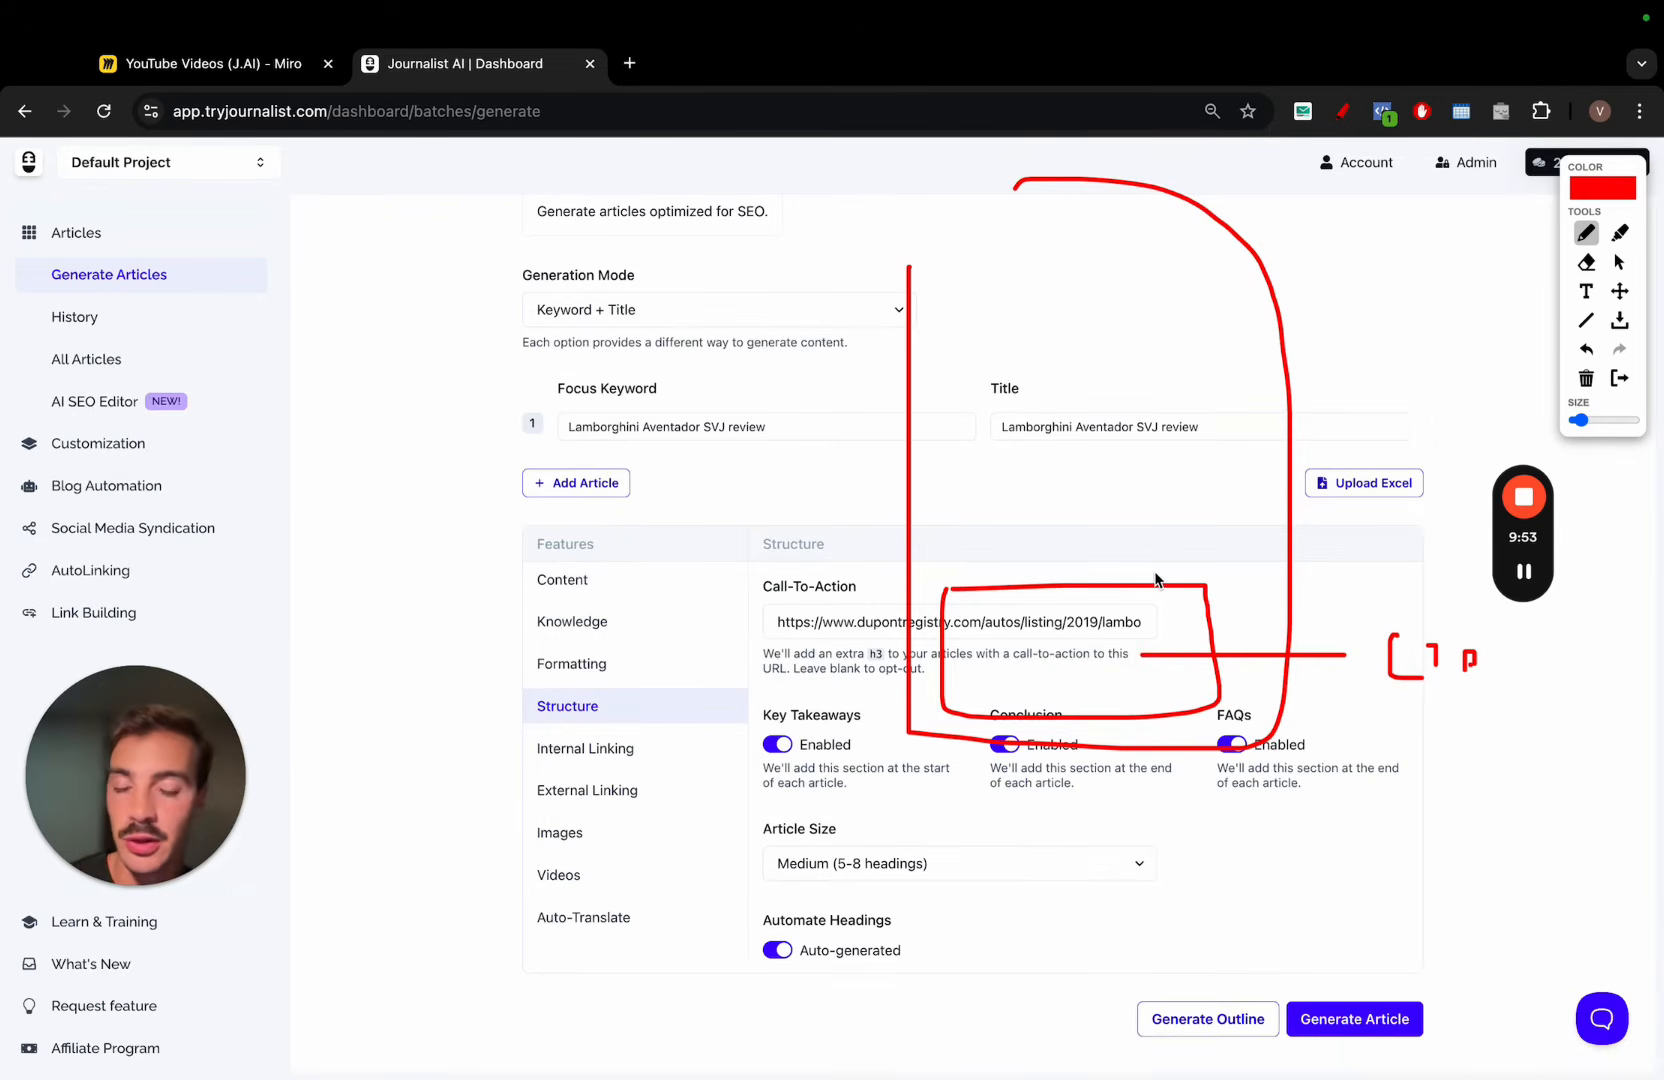
{"action": "mouse_move", "coordinate": [1155, 578]}
{"action": "left_mouse_down"}
{"action": "mouse_move", "coordinate": [1008, 576]}
{"action": "mouse_move", "coordinate": [1160, 750]}
{"action": "mouse_move", "coordinate": [1171, 582]}
{"action": "left_mouse_up"}
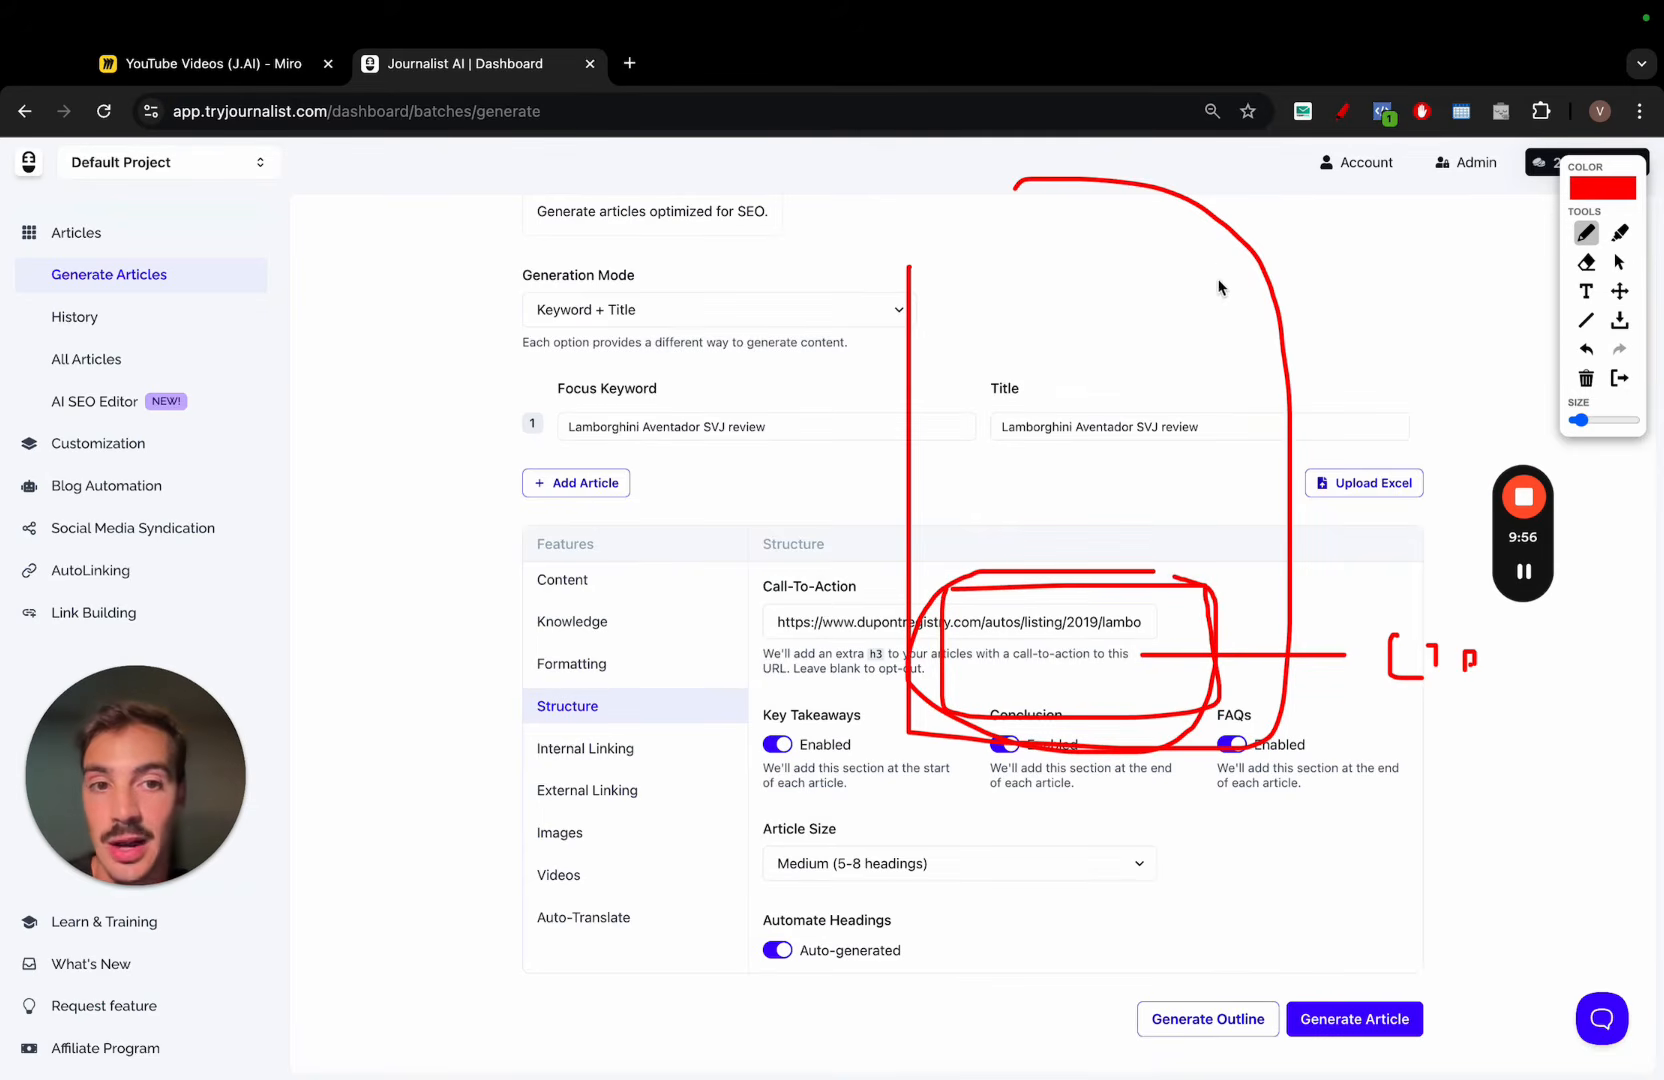
{"action": "mouse_move", "coordinate": [1197, 173]}
{"action": "left_mouse_down"}
{"action": "mouse_move", "coordinate": [1190, 862]}
{"action": "mouse_move", "coordinate": [1135, 180]}
{"action": "left_mouse_up"}
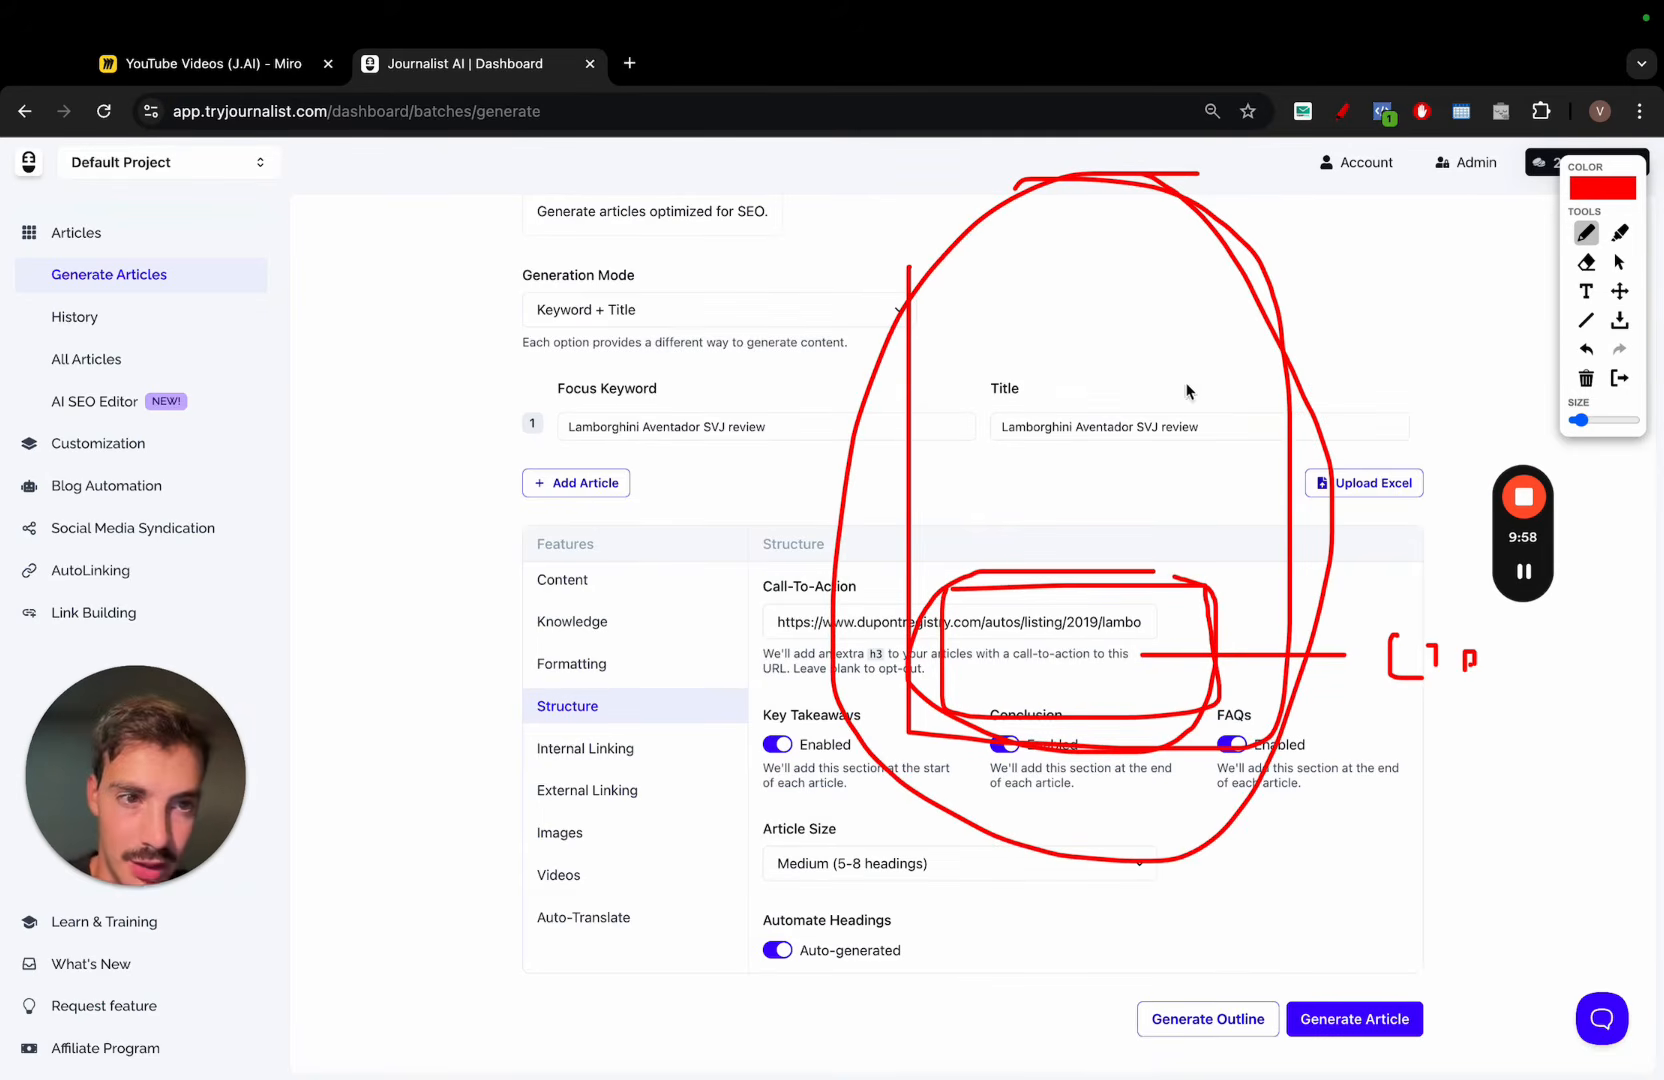
{"action": "left_click", "coordinate": [1616, 377]}
View the Article Size options without choosing another size and open the Internal Linking settings
{"action": "scroll", "coordinate": [809, 638], "scroll_direction": "down", "scroll_amount": 2}
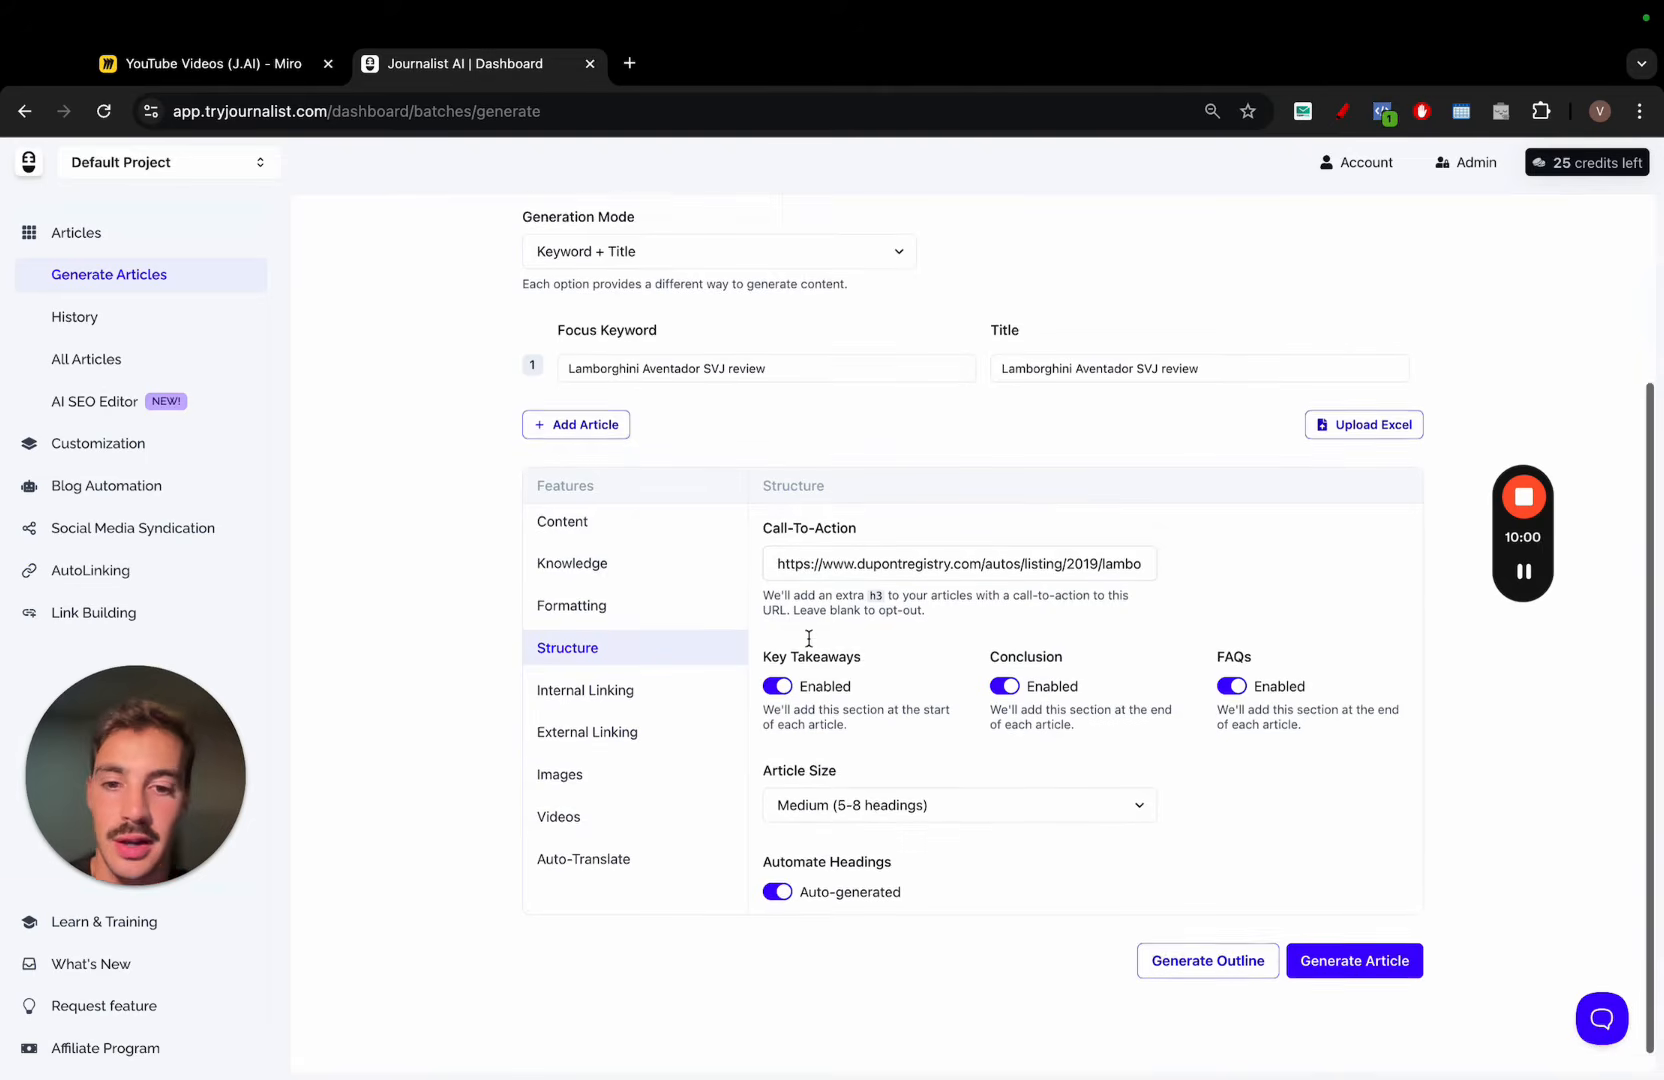
{"action": "left_click", "coordinate": [918, 790]}
{"action": "left_click", "coordinate": [761, 735]}
{"action": "left_click", "coordinate": [632, 670]}
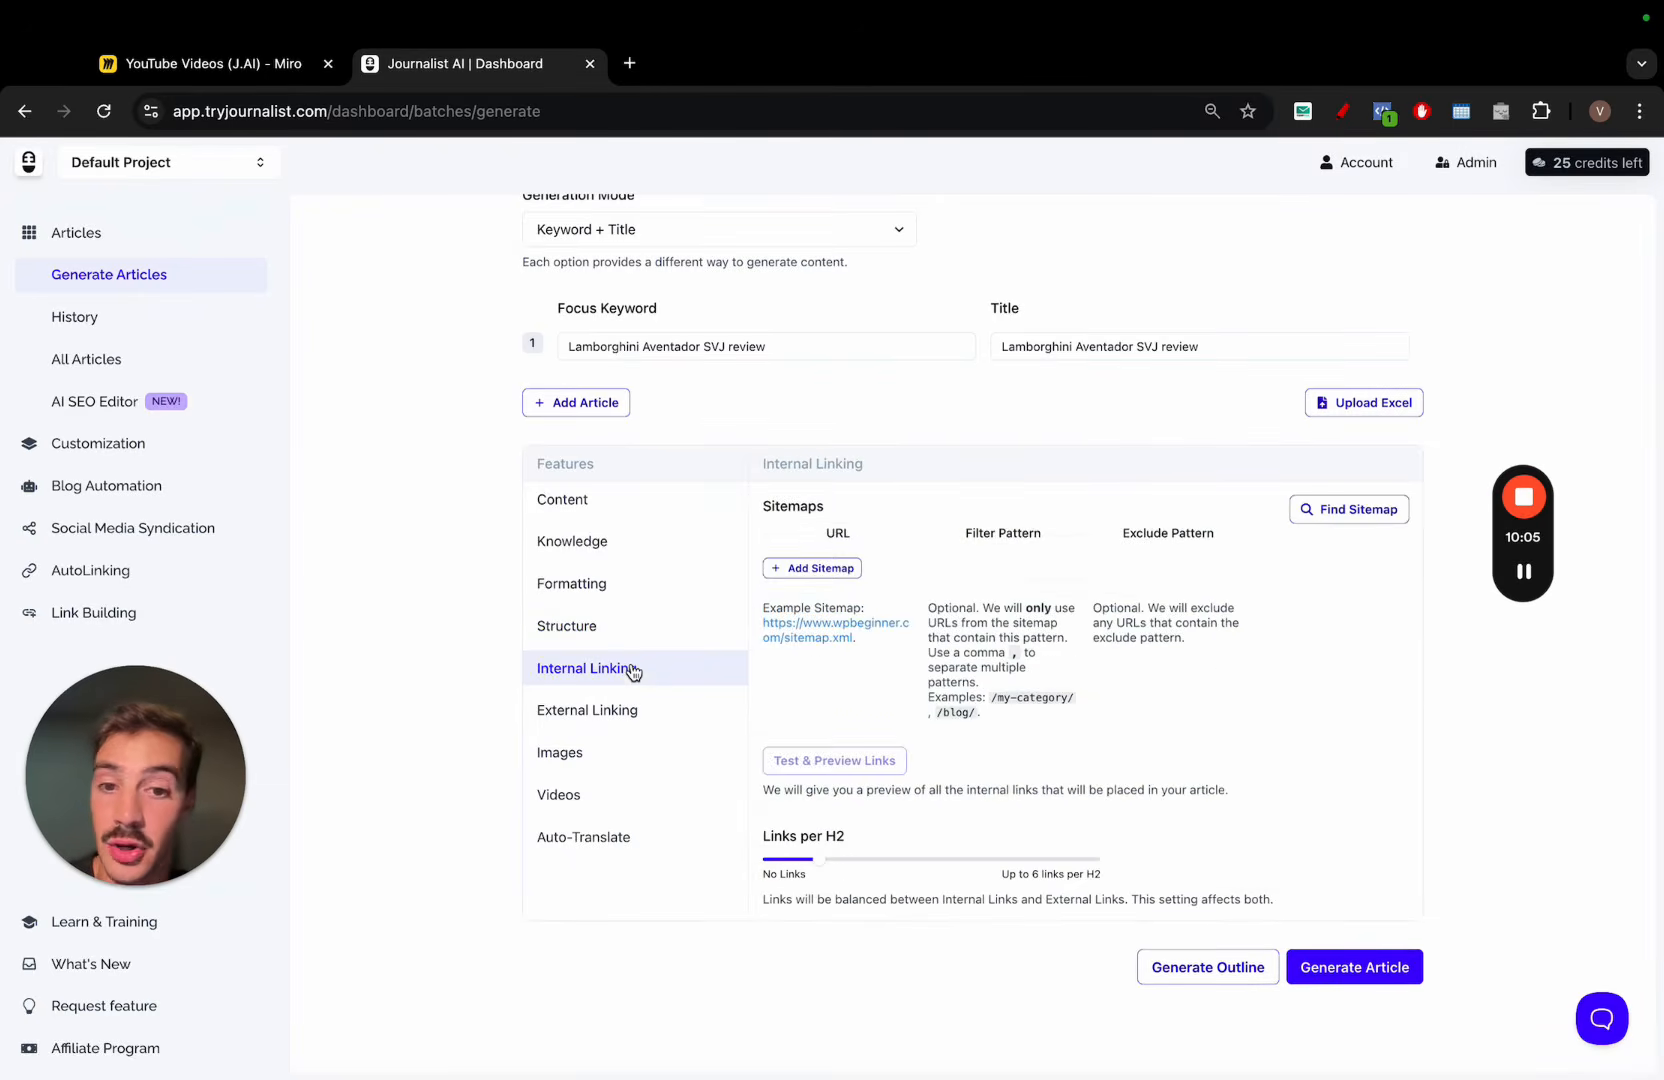
{"action": "scroll", "coordinate": [804, 692], "scroll_direction": "down", "scroll_amount": 1}
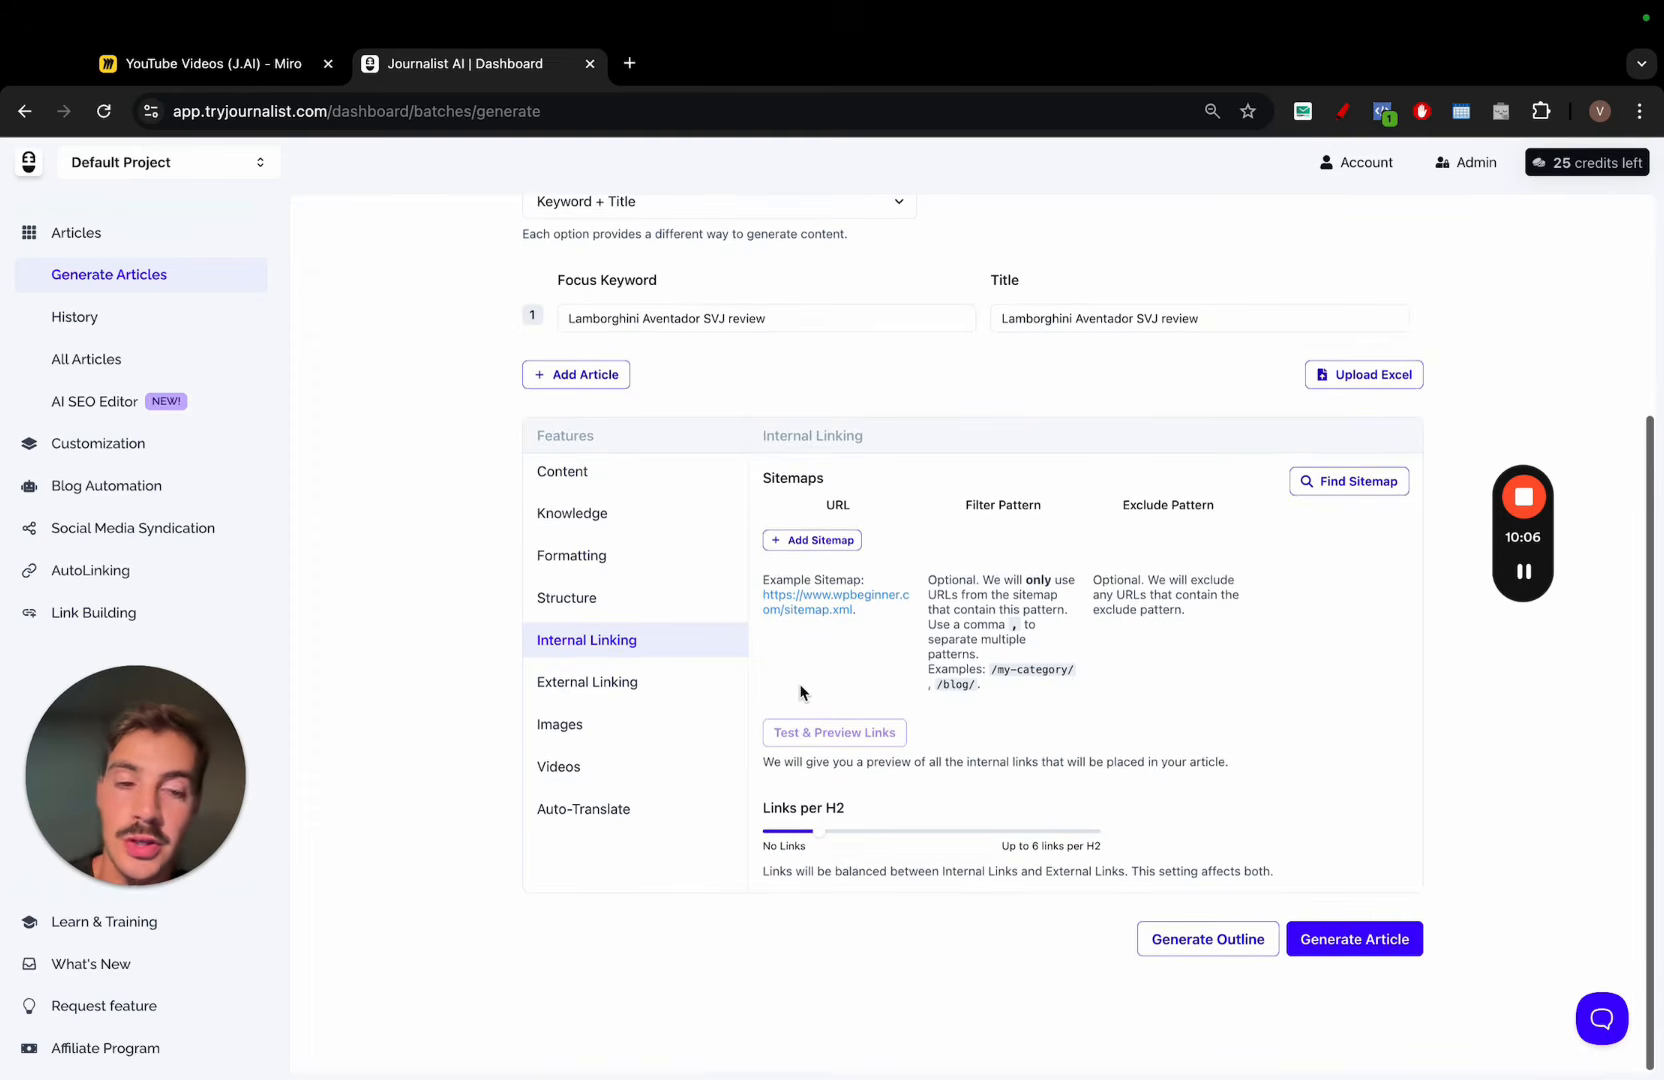
Start the annotation tool and sketch a red page outline with four short dashes inside it to represent links
{"action": "left_click", "coordinate": [1343, 111]}
{"action": "mouse_move", "coordinate": [783, 254]}
{"action": "left_mouse_down"}
{"action": "mouse_move", "coordinate": [783, 607]}
{"action": "mouse_move", "coordinate": [1104, 308]}
{"action": "mouse_move", "coordinate": [857, 258]}
{"action": "left_mouse_up"}
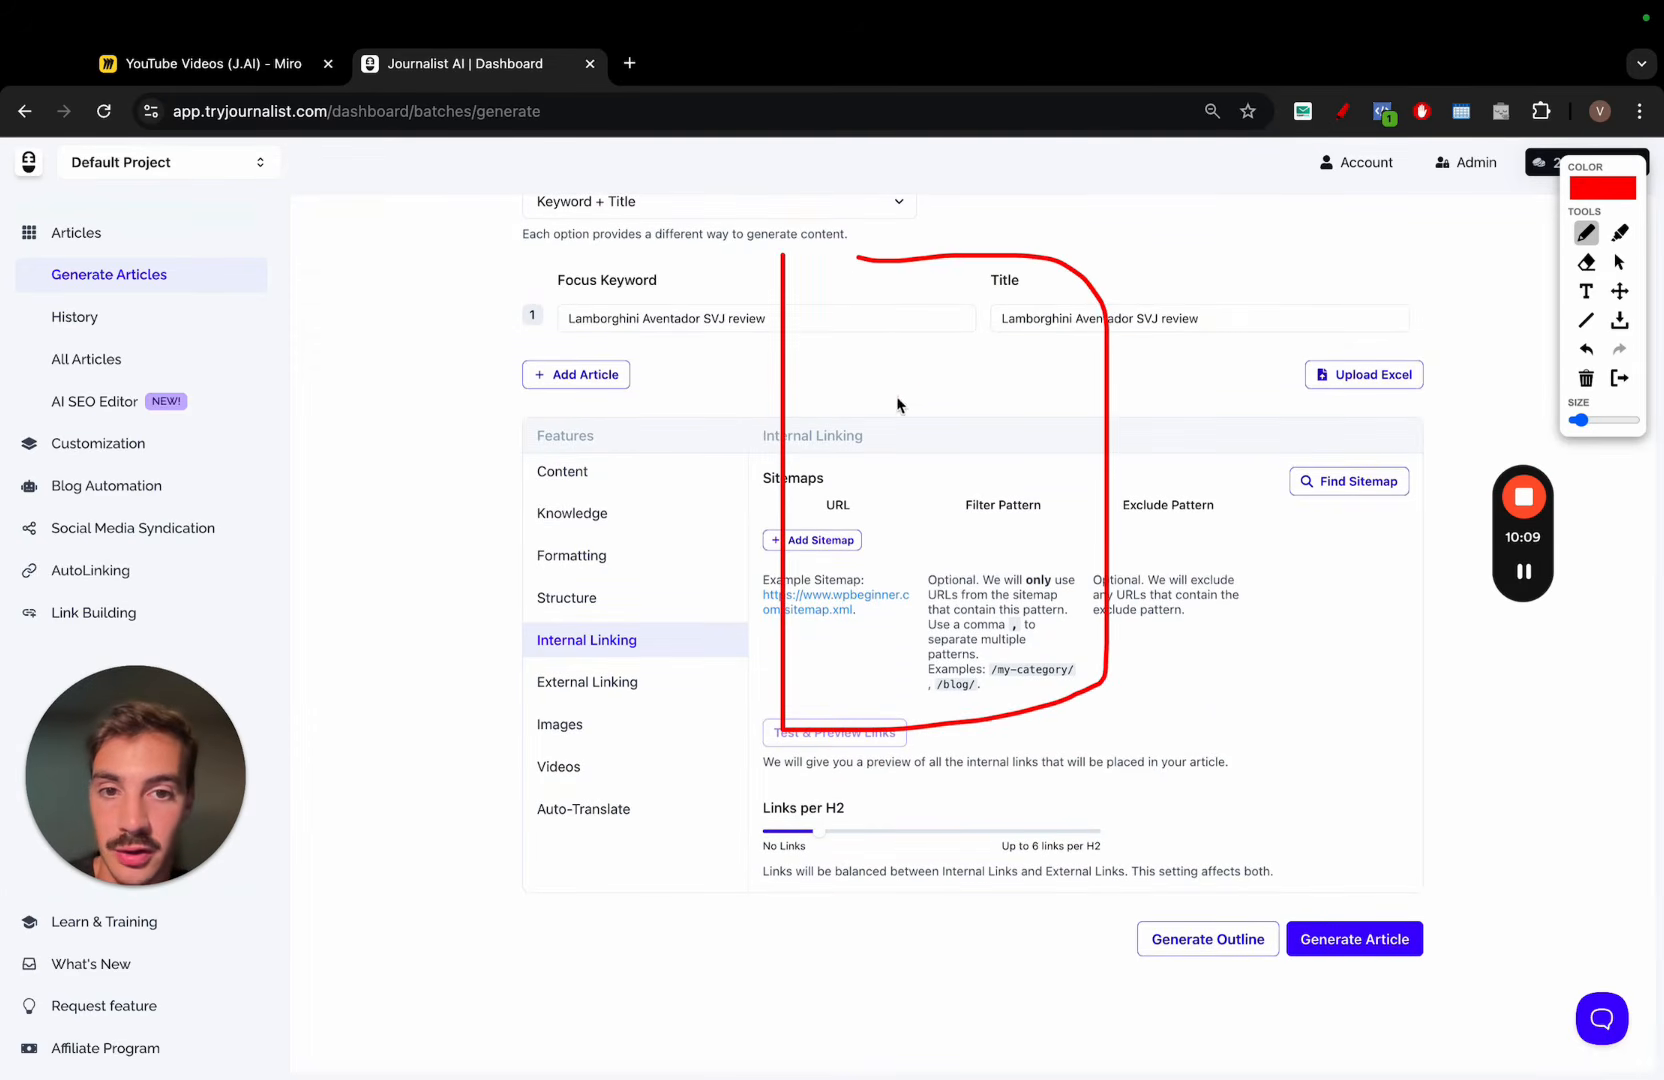
{"action": "left_click_drag", "start_coordinate": [889, 397], "coordinate": [921, 397]}
{"action": "left_click_drag", "start_coordinate": [857, 622], "coordinate": [912, 622]}
{"action": "left_click", "coordinate": [1019, 320]}
{"action": "left_click", "coordinate": [1008, 491]}
Draw a line outward from each dash, label each line's end with a letter, circle the whole sketch, and exit the annotation tool
{"action": "left_click_drag", "start_coordinate": [1010, 492], "coordinate": [1380, 315]}
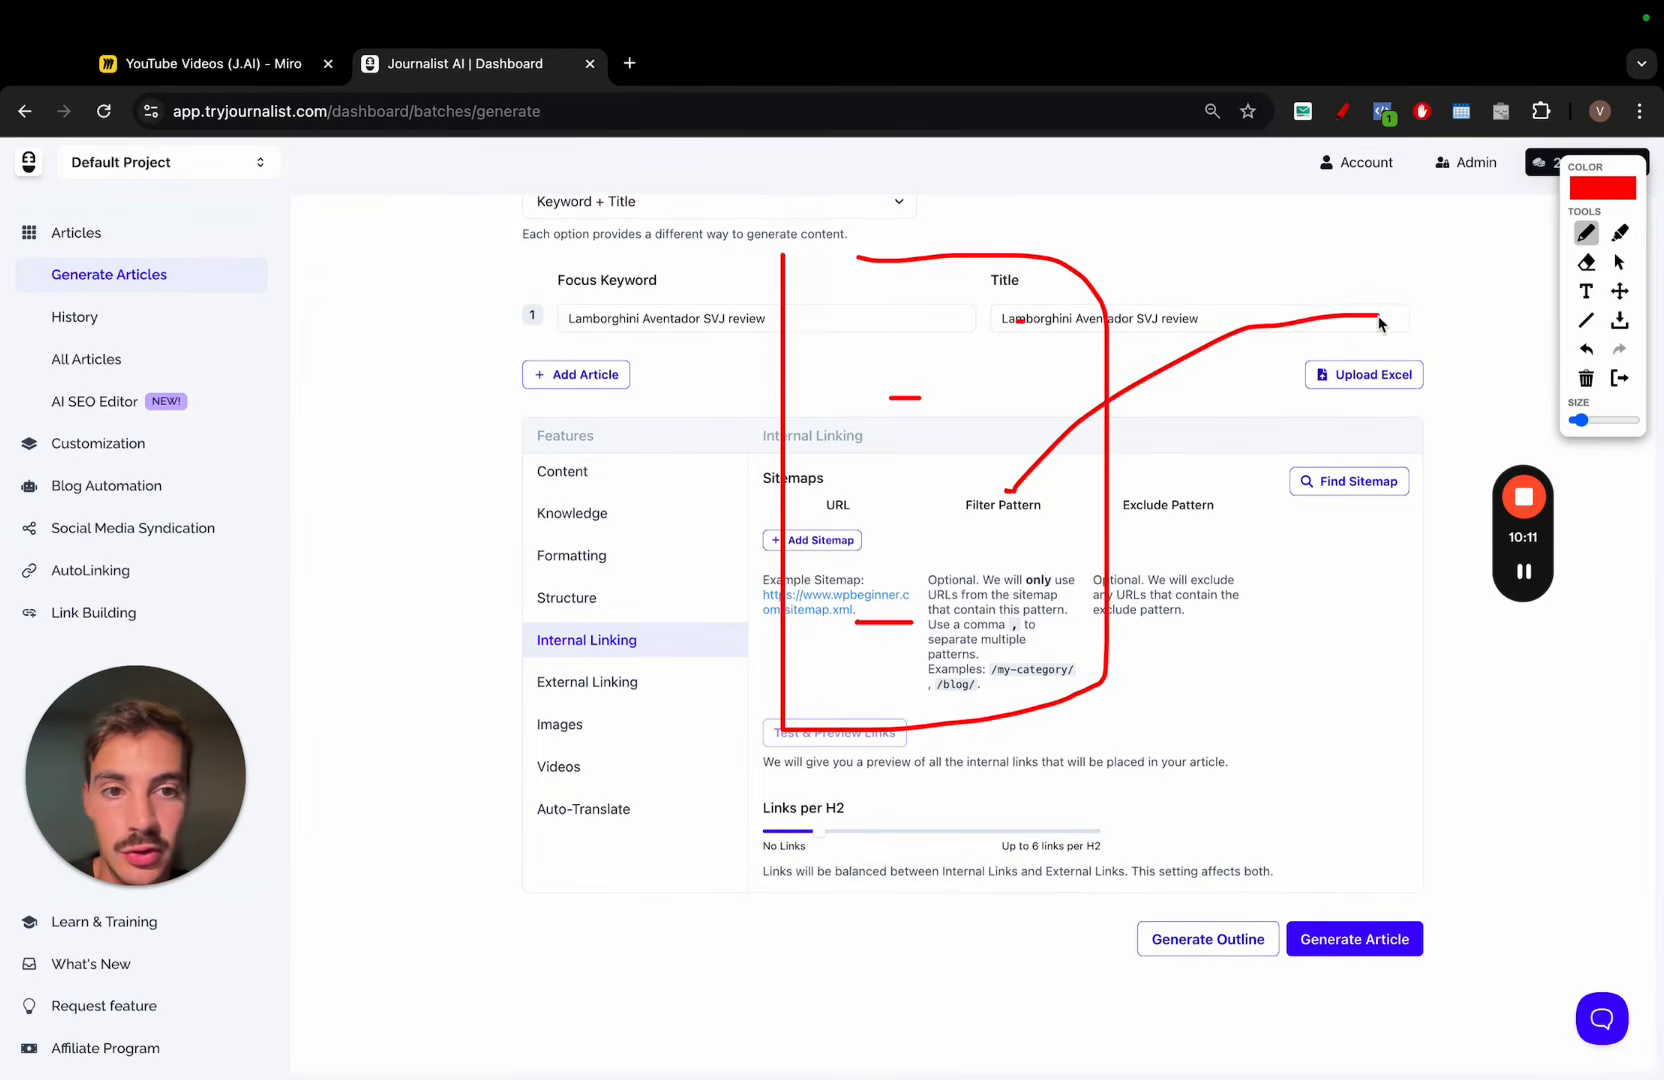
{"action": "left_click_drag", "start_coordinate": [1019, 320], "coordinate": [1210, 262]}
{"action": "left_click_drag", "start_coordinate": [905, 399], "coordinate": [585, 375]}
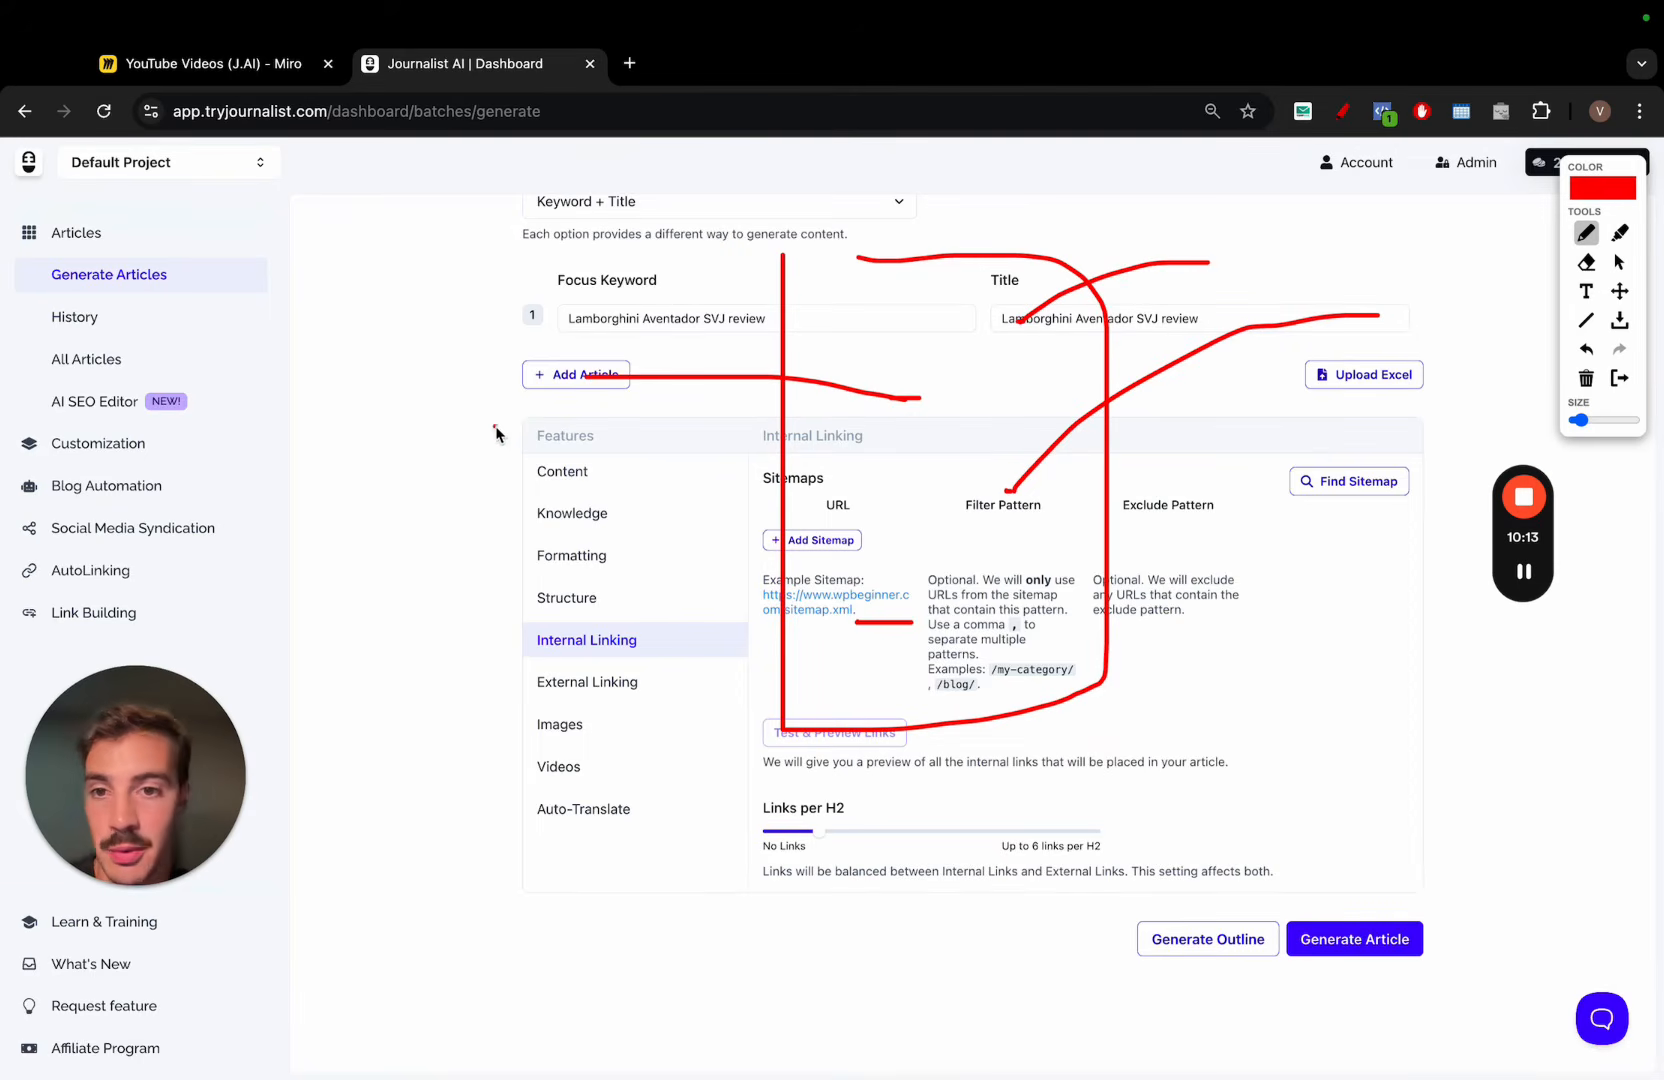
{"action": "mouse_move", "coordinate": [494, 431]}
{"action": "left_mouse_down"}
{"action": "mouse_move", "coordinate": [530, 420]}
{"action": "mouse_move", "coordinate": [468, 448]}
{"action": "left_mouse_up"}
{"action": "left_click_drag", "start_coordinate": [880, 622], "coordinate": [683, 706]}
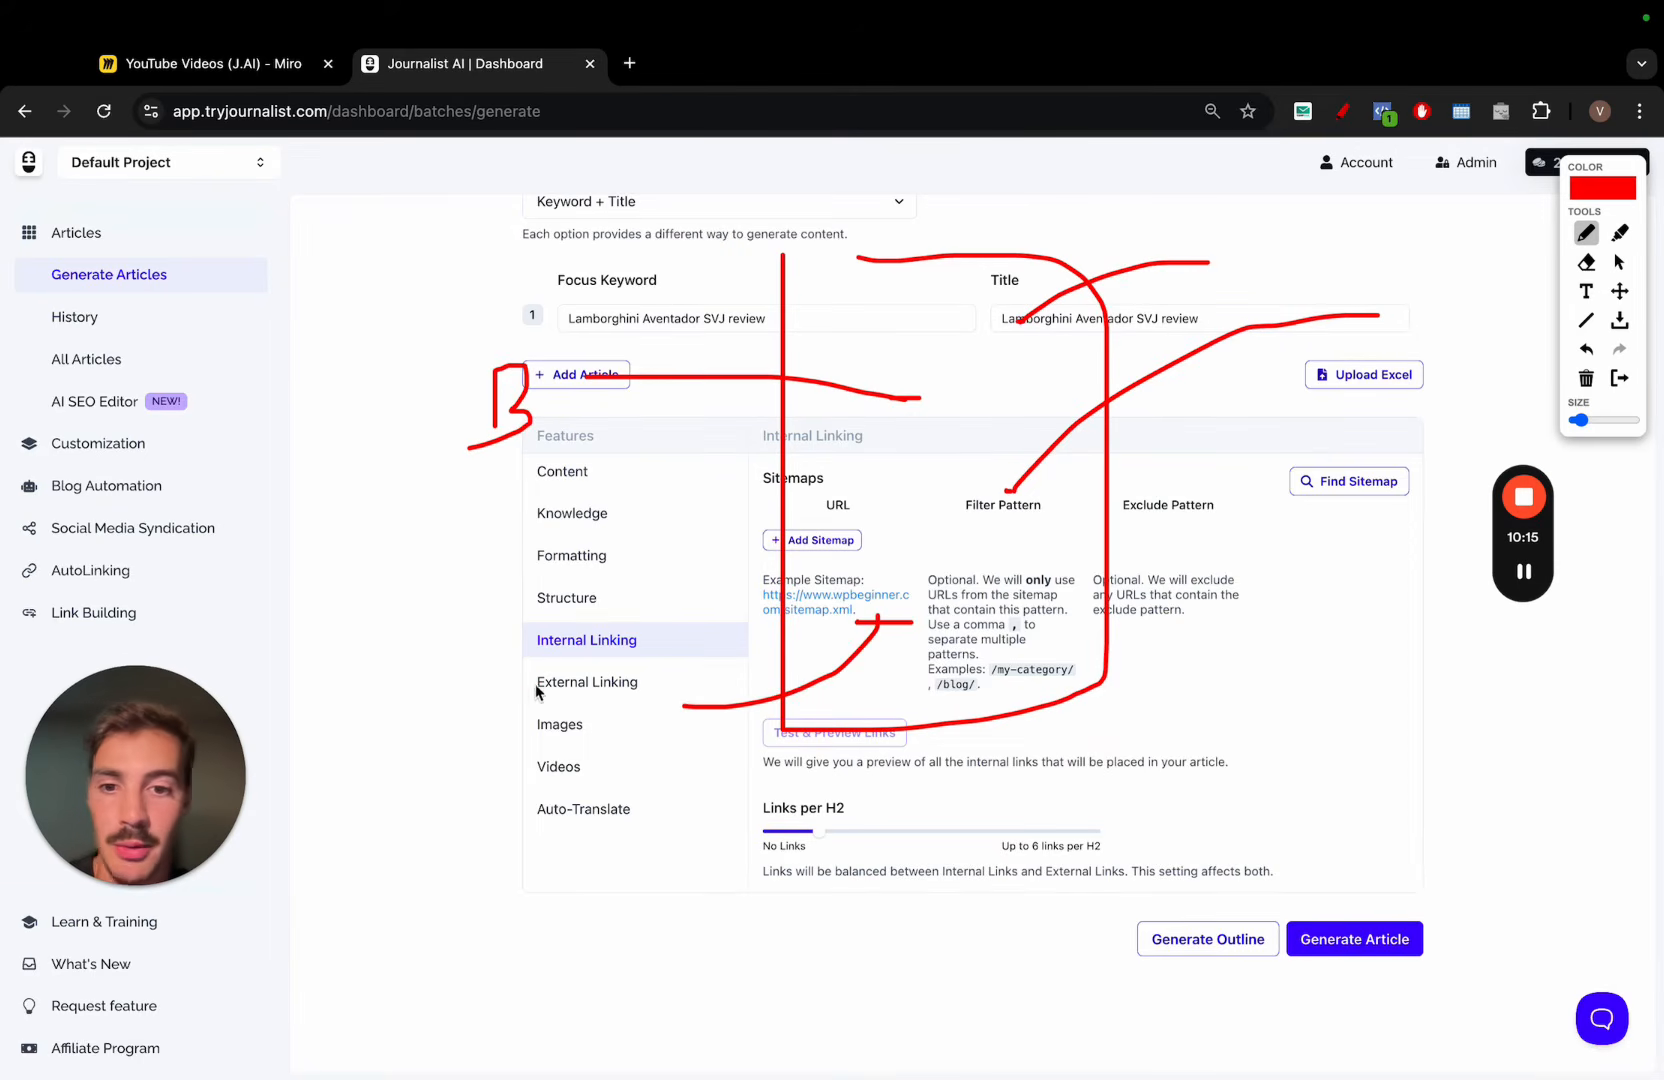
{"action": "left_click_drag", "start_coordinate": [527, 680], "coordinate": [588, 786]}
{"action": "mouse_move", "coordinate": [1441, 338]}
{"action": "left_mouse_down"}
{"action": "mouse_move", "coordinate": [1442, 262]}
{"action": "mouse_move", "coordinate": [1442, 298]}
{"action": "left_mouse_up"}
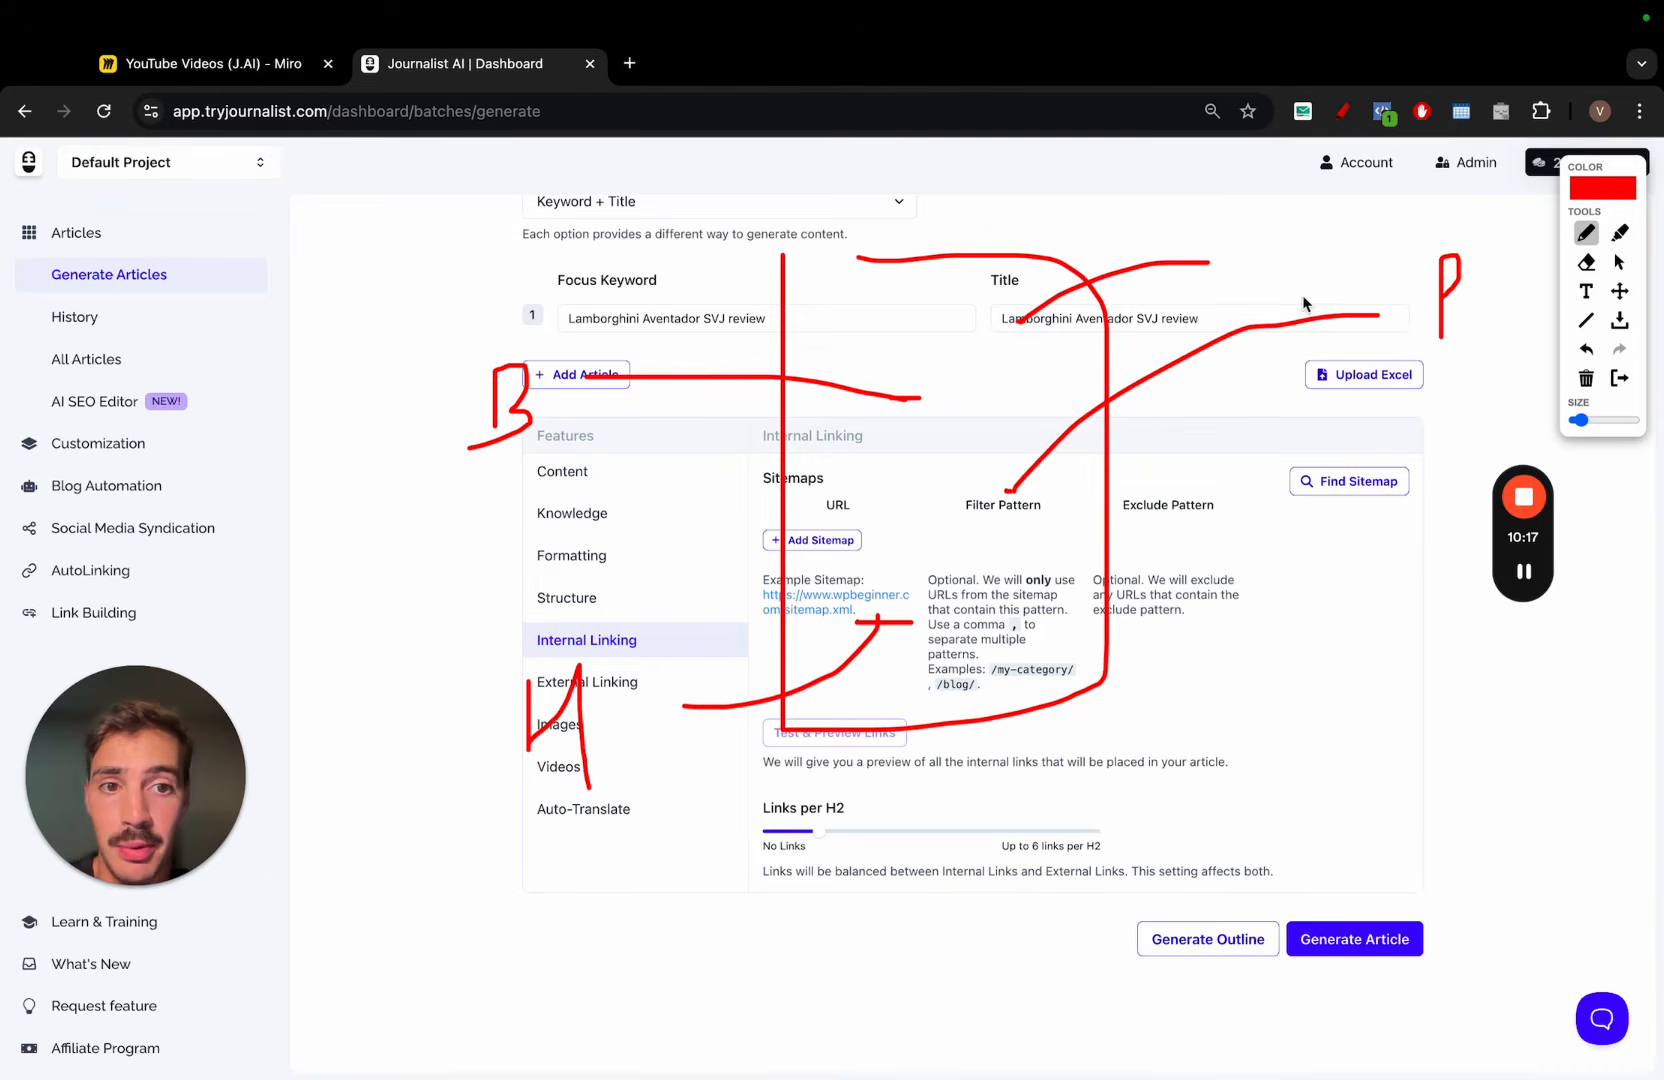
{"action": "left_click_drag", "start_coordinate": [1242, 232], "coordinate": [1300, 266]}
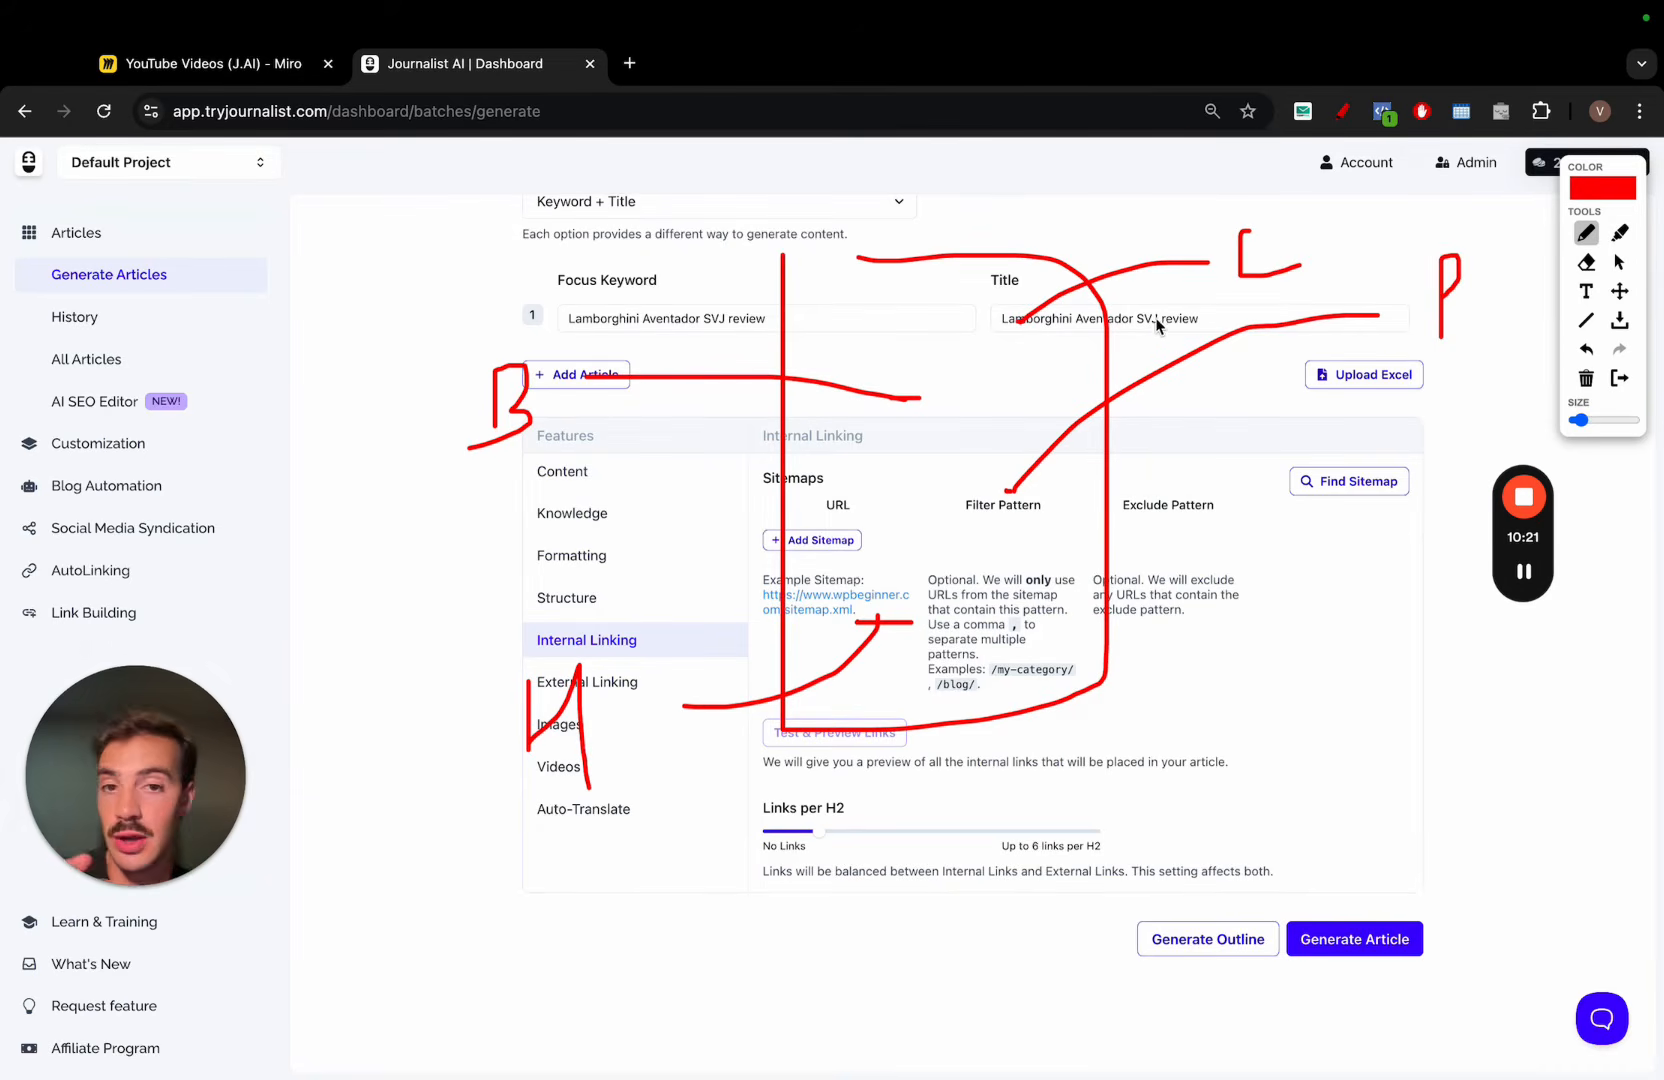
{"action": "mouse_move", "coordinate": [1240, 186]}
{"action": "left_mouse_down"}
{"action": "mouse_move", "coordinate": [1190, 186]}
{"action": "mouse_move", "coordinate": [1535, 470]}
{"action": "mouse_move", "coordinate": [1192, 179]}
{"action": "left_mouse_up"}
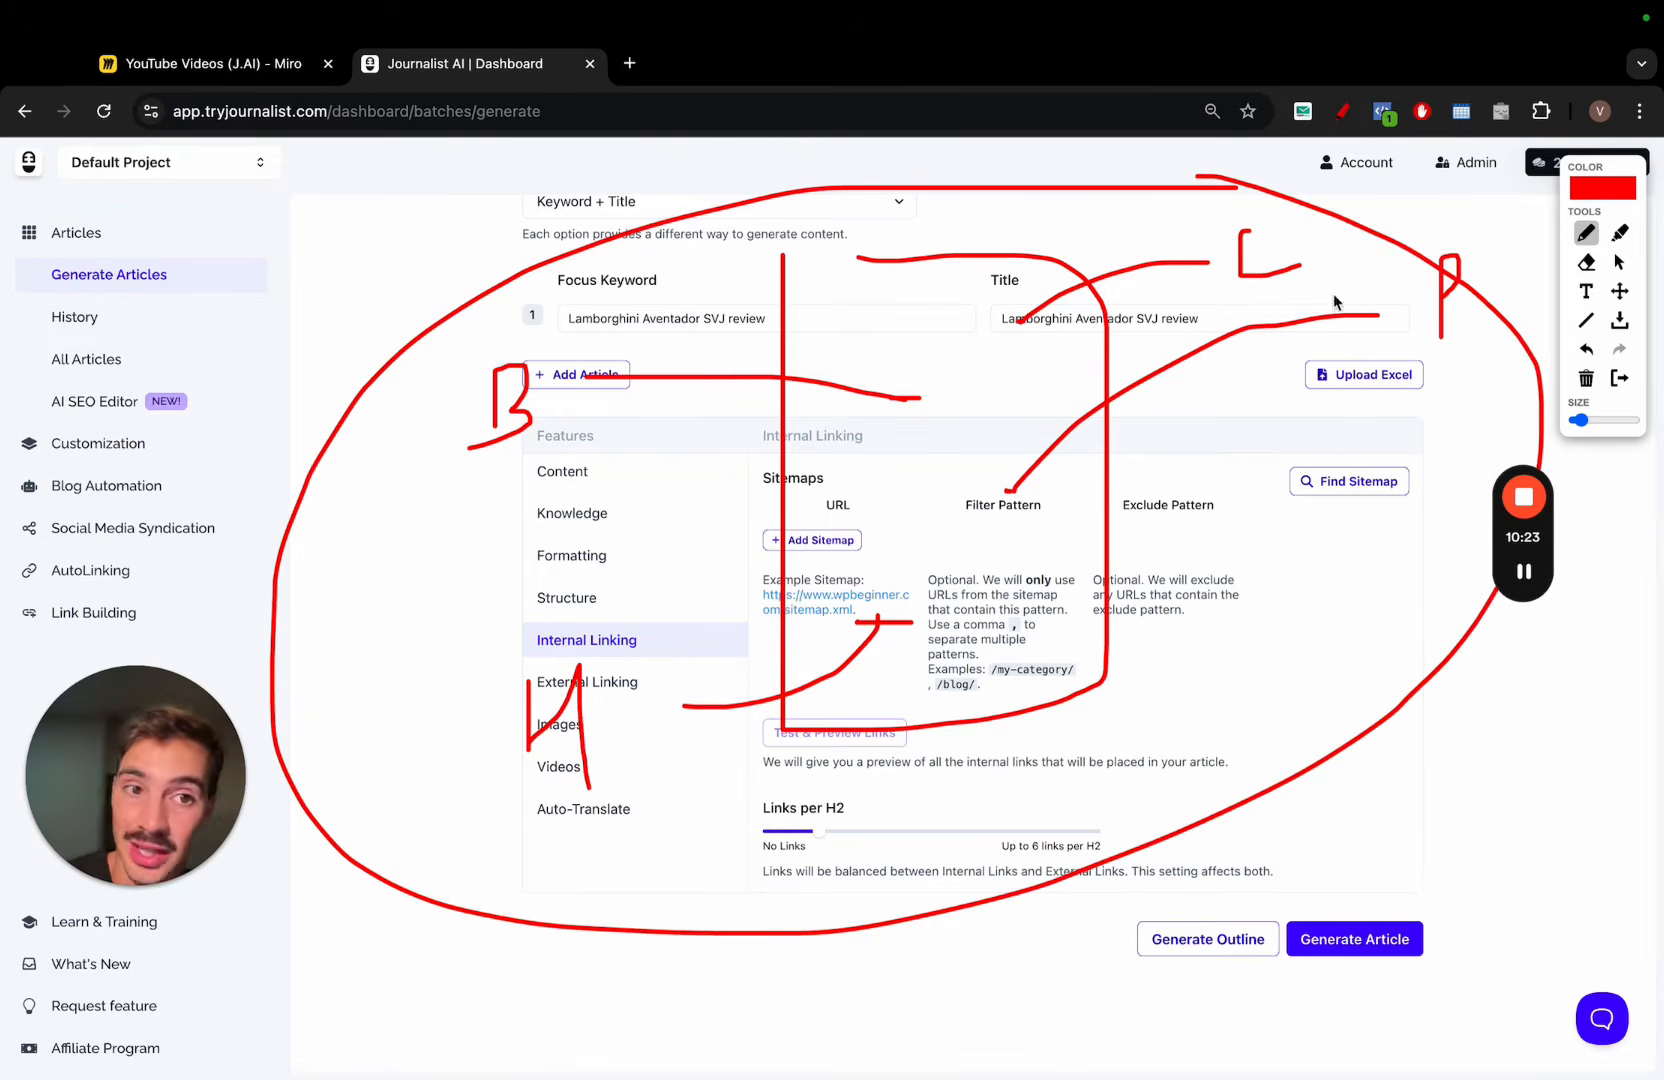
{"action": "left_click", "coordinate": [1619, 378]}
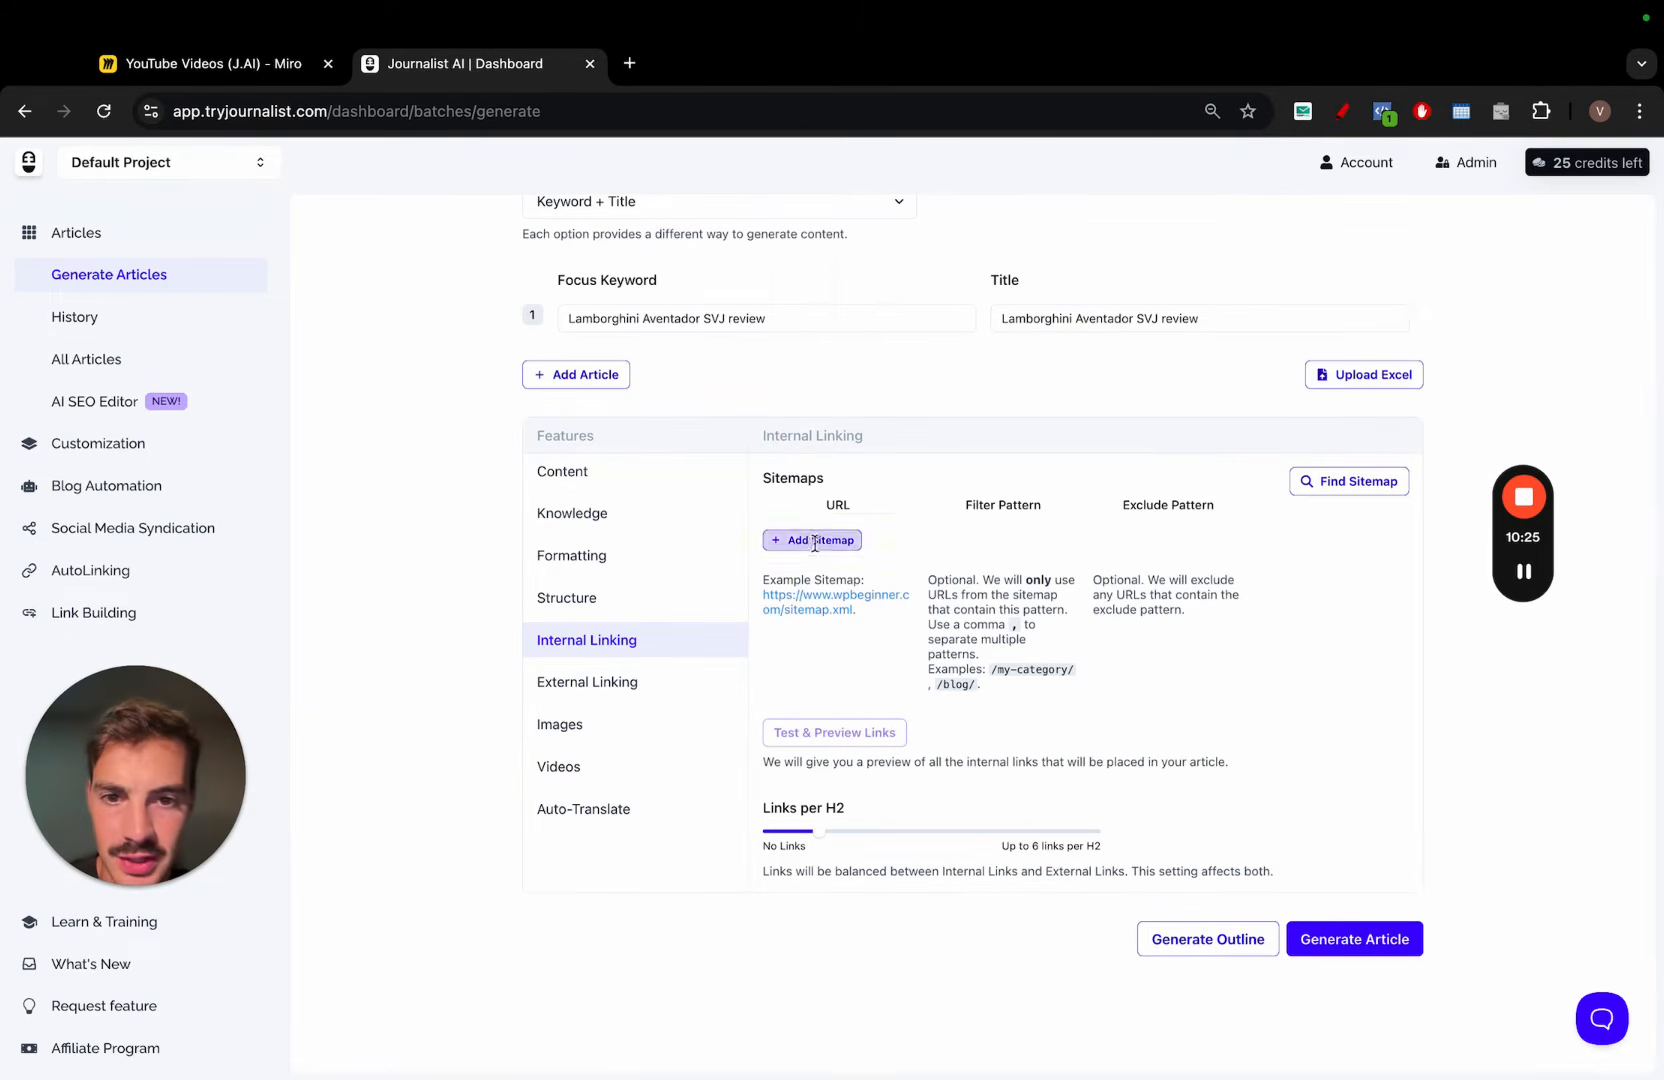
{"action": "left_click", "coordinate": [813, 543]}
{"action": "left_click", "coordinate": [833, 549]}
{"action": "key", "text": "super+v"}
{"action": "left_click_drag", "start_coordinate": [819, 549], "coordinate": [817, 547]}
{"action": "key", "text": "BackSpace"}
{"action": "key", "text": "BackSpace"}
{"action": "key", "text": "BackSpace"}
{"action": "key", "text": "BackSpace"}
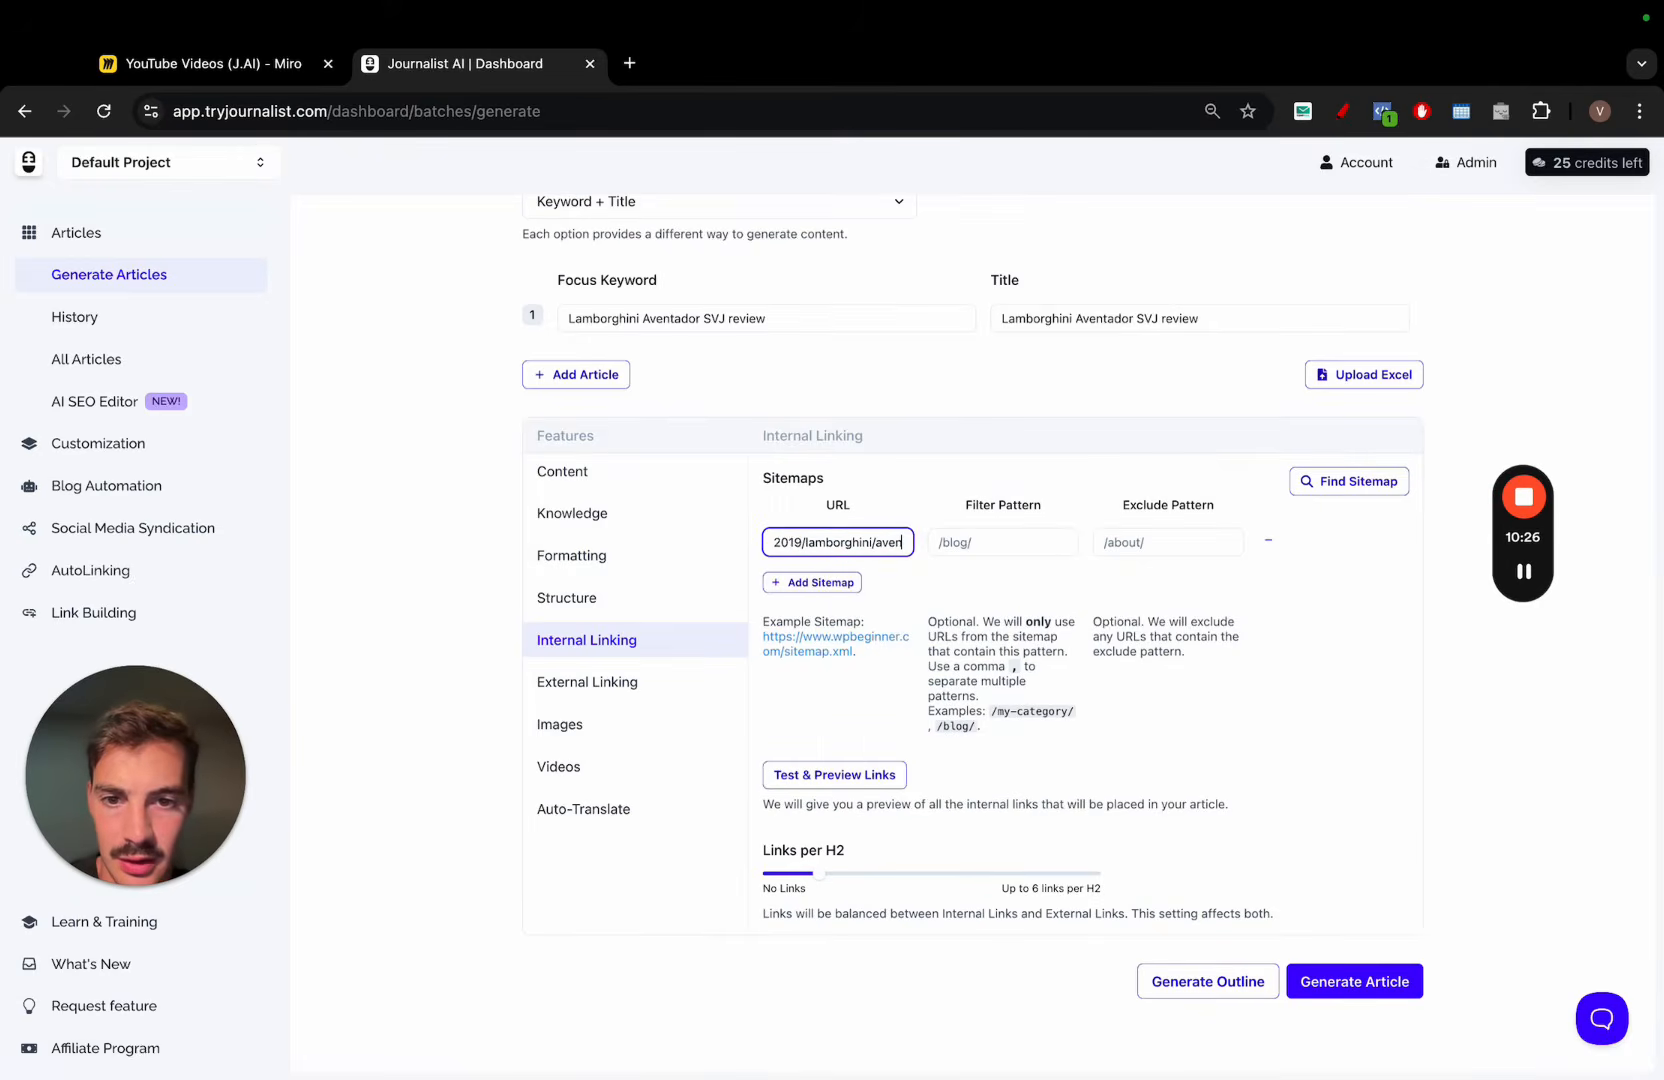
{"action": "key", "text": "super+a"}
{"action": "key", "text": "BackSpace"}
{"action": "left_click", "coordinate": [1267, 540]}
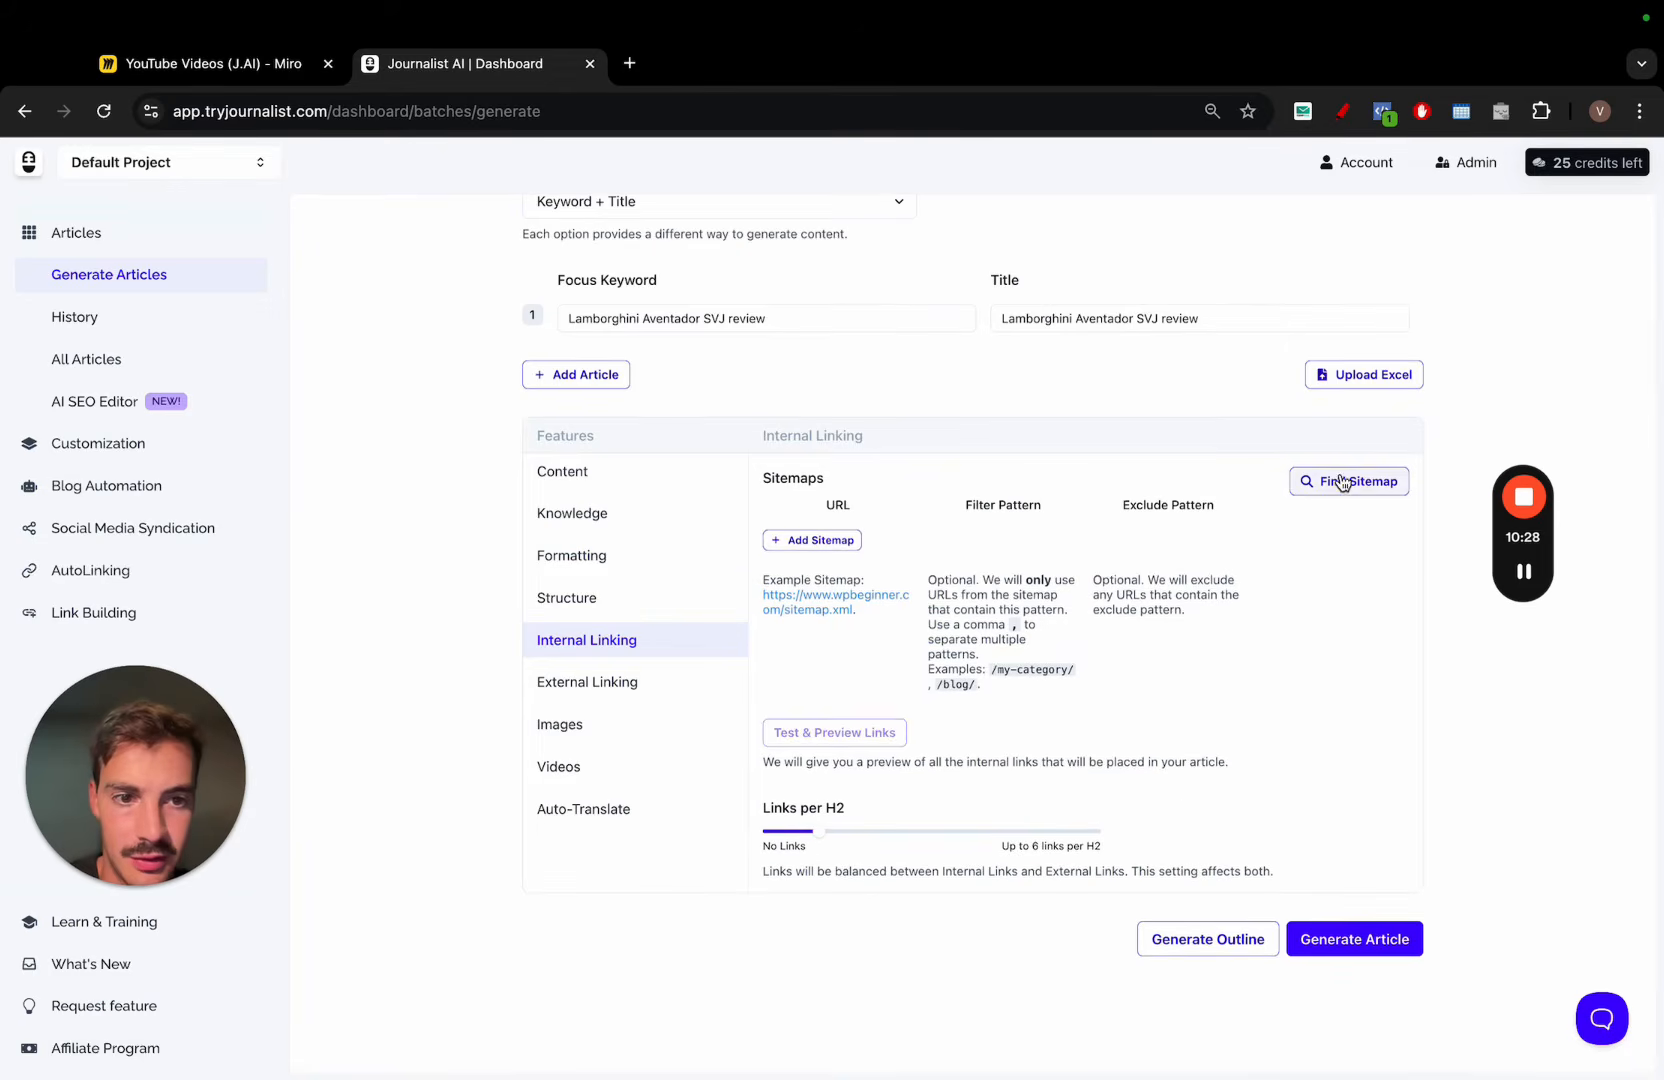
{"action": "left_click", "coordinate": [1349, 481]}
{"action": "left_click", "coordinate": [802, 345]}
{"action": "type", "text": "https://www.dupontregistry.com/autos/listing/2019/lamborghini/aventador--svj/367407"}
{"action": "left_click_drag", "start_coordinate": [763, 347], "coordinate": [990, 345]}
{"action": "key", "text": "BackSpace"}
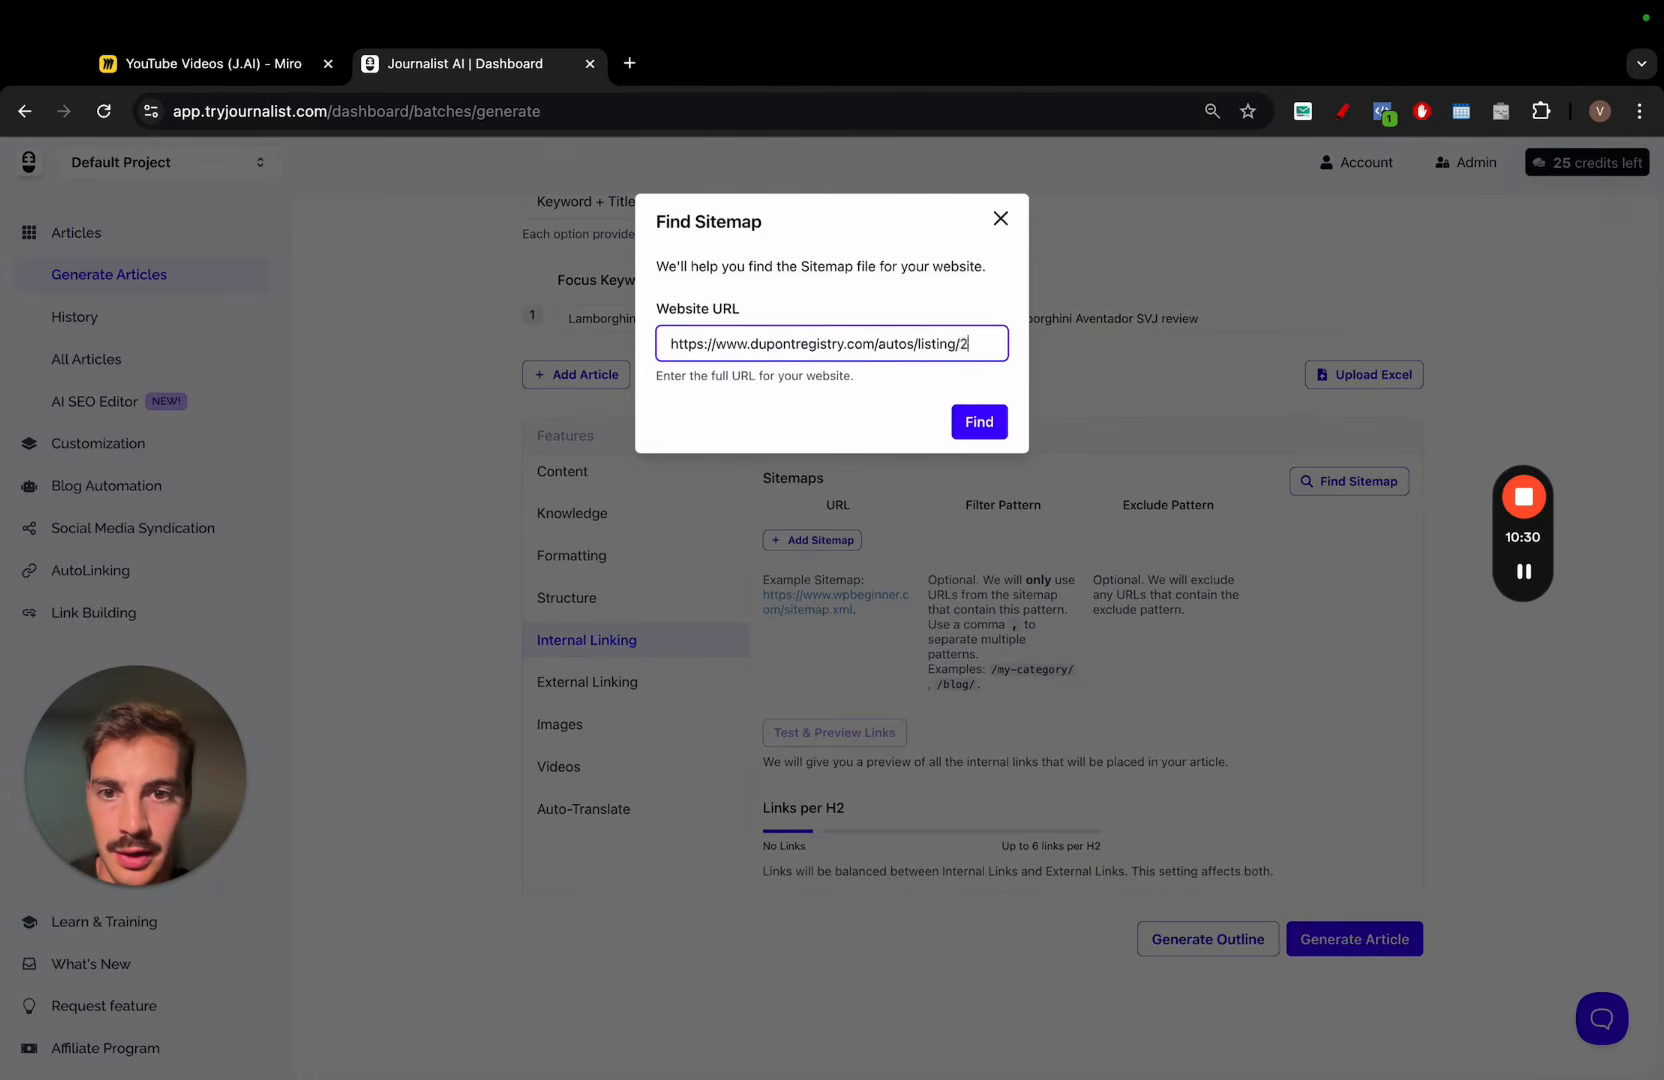
{"action": "key", "text": "BackSpace"}
{"action": "key", "text": "BackSpace"}
{"action": "key", "text": "BackSpace"}
{"action": "key", "text": "BackSpace"}
{"action": "key", "text": "BackSpace"}
{"action": "key", "text": "BackSpace"}
{"action": "key", "text": "BackSpace"}
{"action": "key", "text": "BackSpace"}
{"action": "key", "text": "BackSpace"}
{"action": "key", "text": "BackSpace"}
{"action": "key", "text": "BackSpace"}
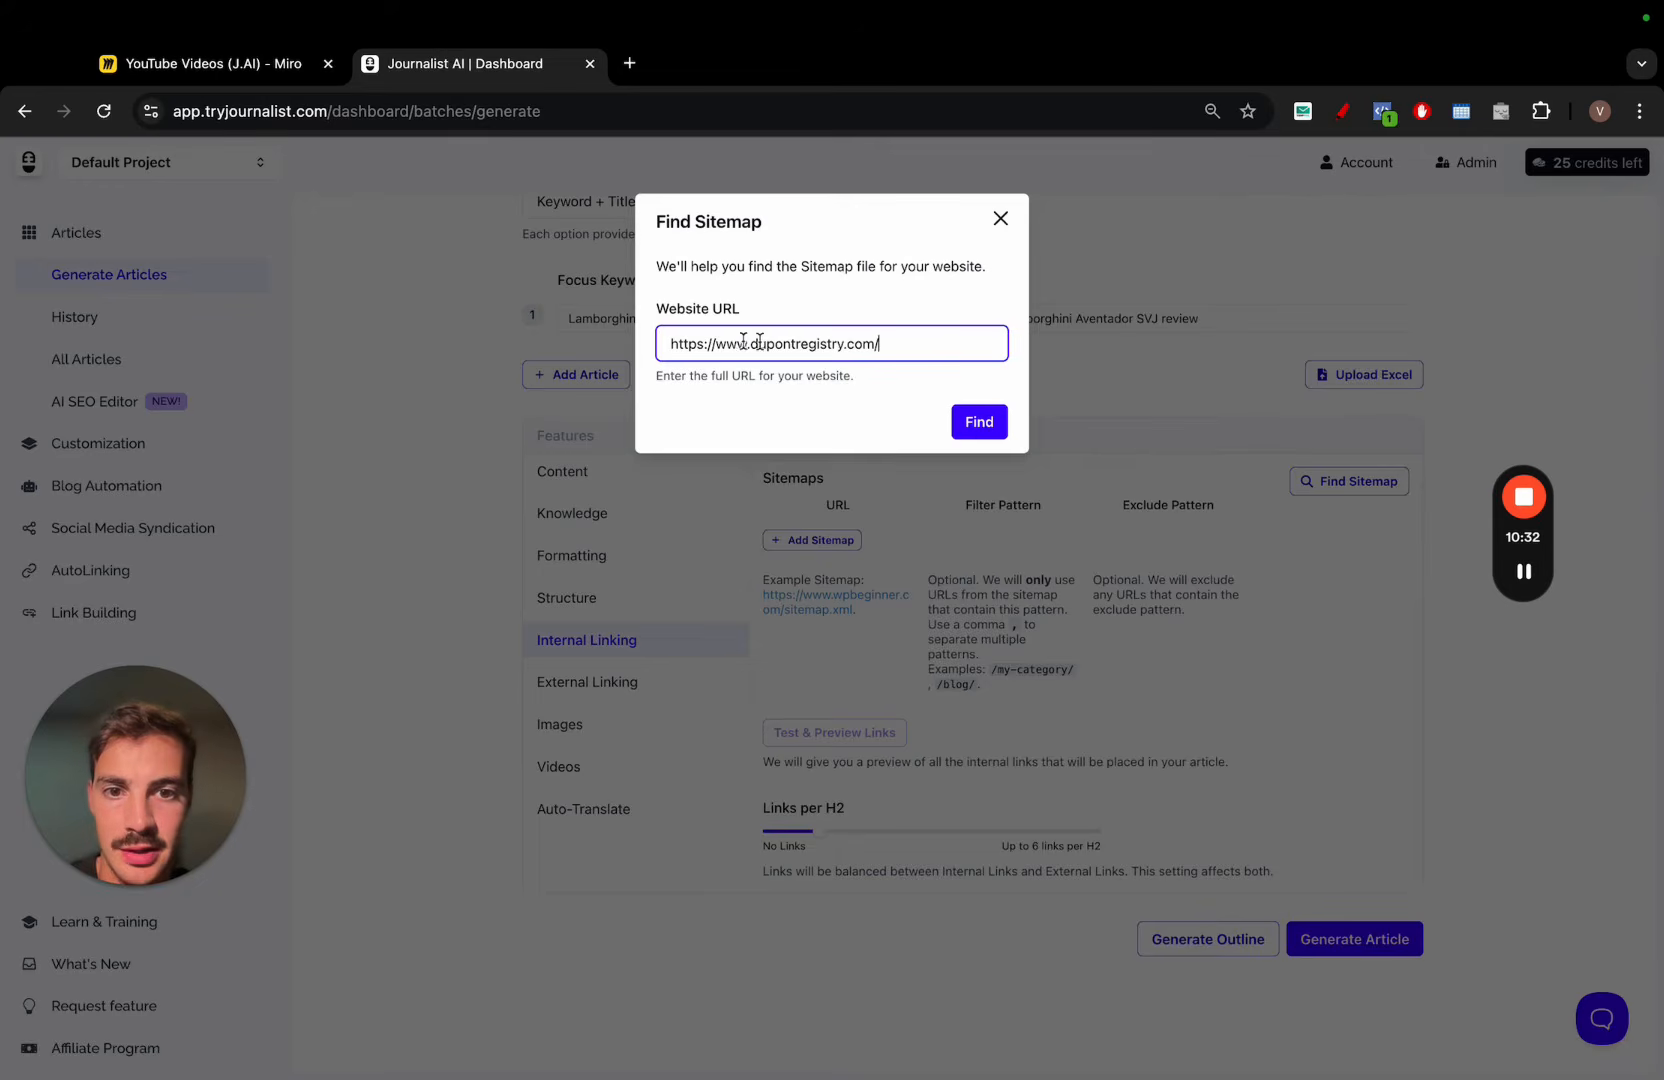
{"action": "left_click", "coordinate": [970, 421]}
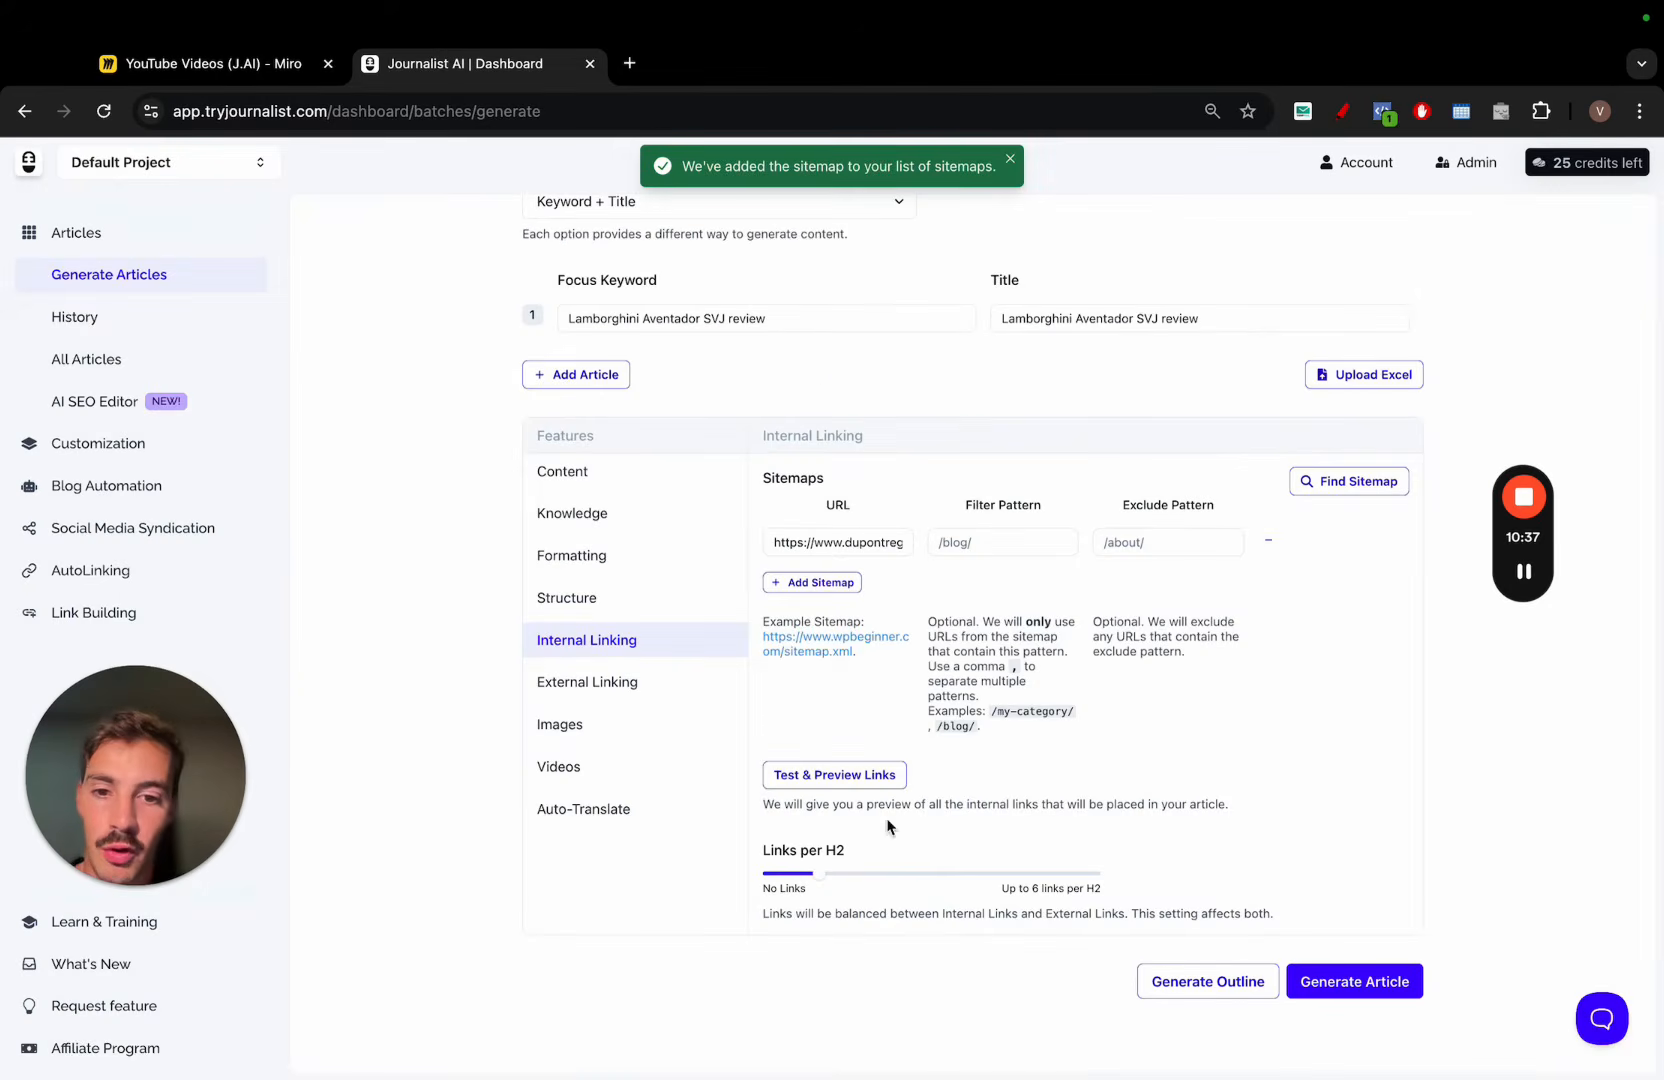
Preview the internal links from the duPont REGISTRY sitemap and examine the listed page URLs
{"action": "left_click", "coordinate": [856, 773]}
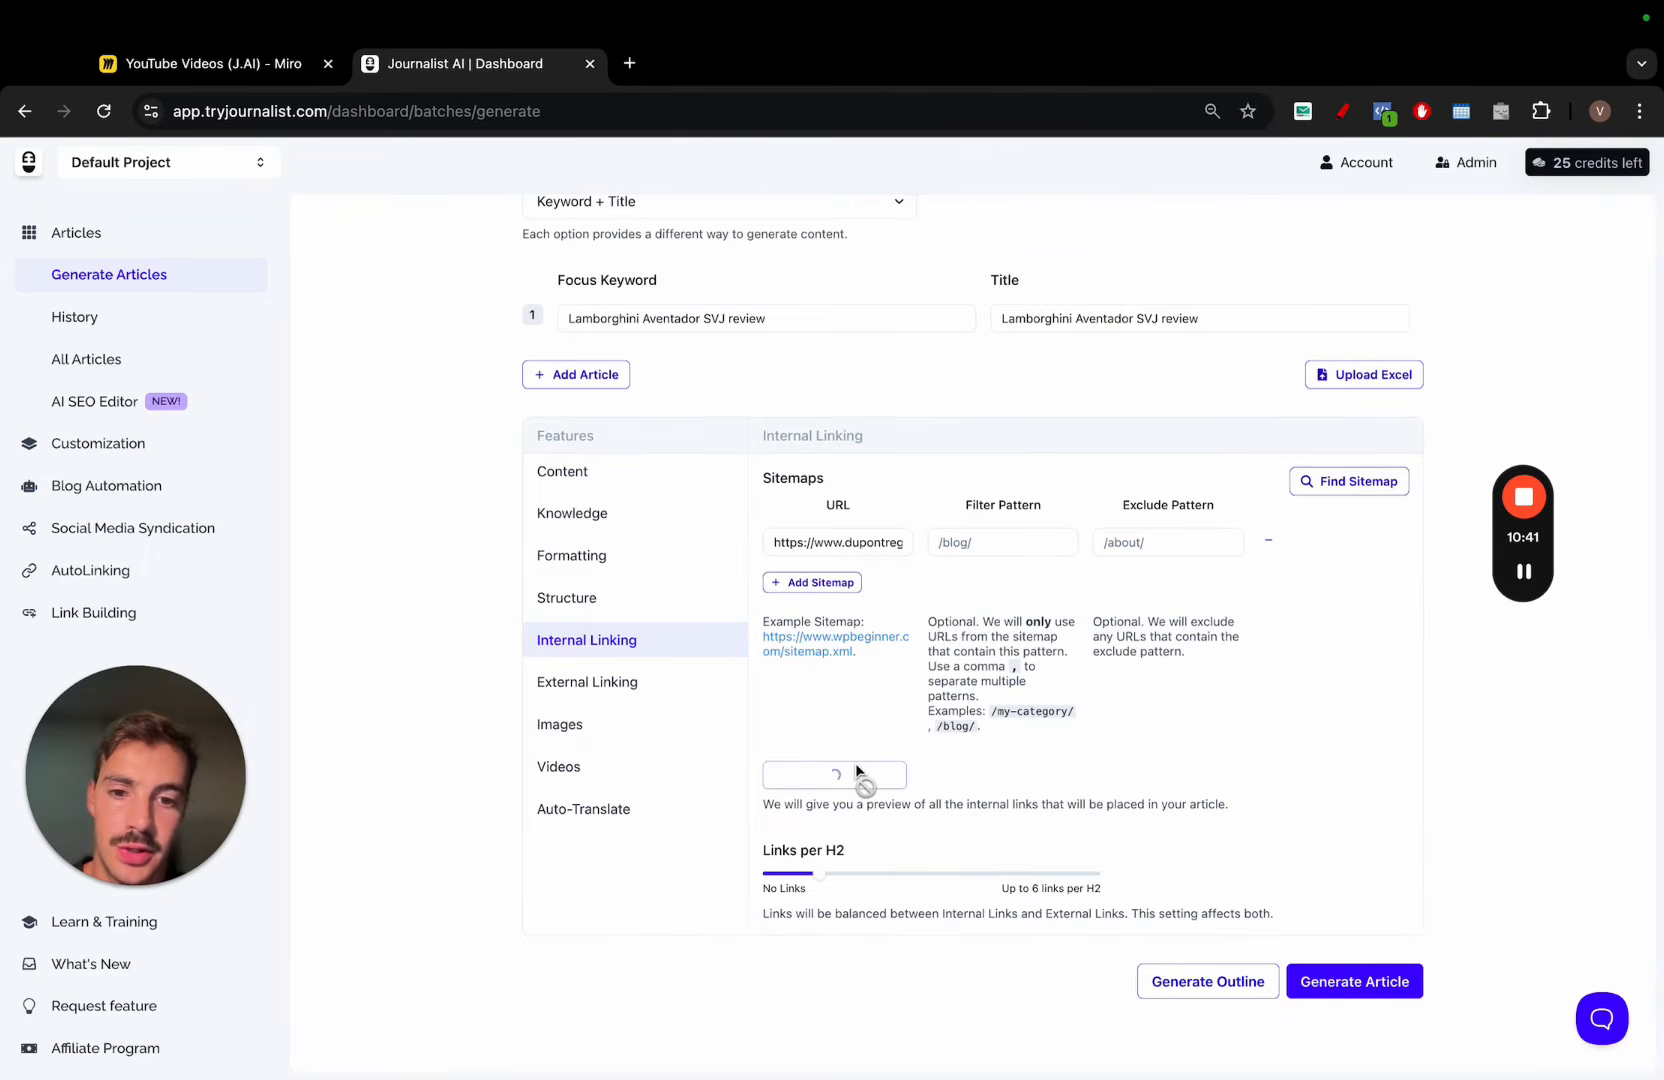
{"action": "scroll", "coordinate": [857, 768], "scroll_direction": "down", "scroll_amount": 3}
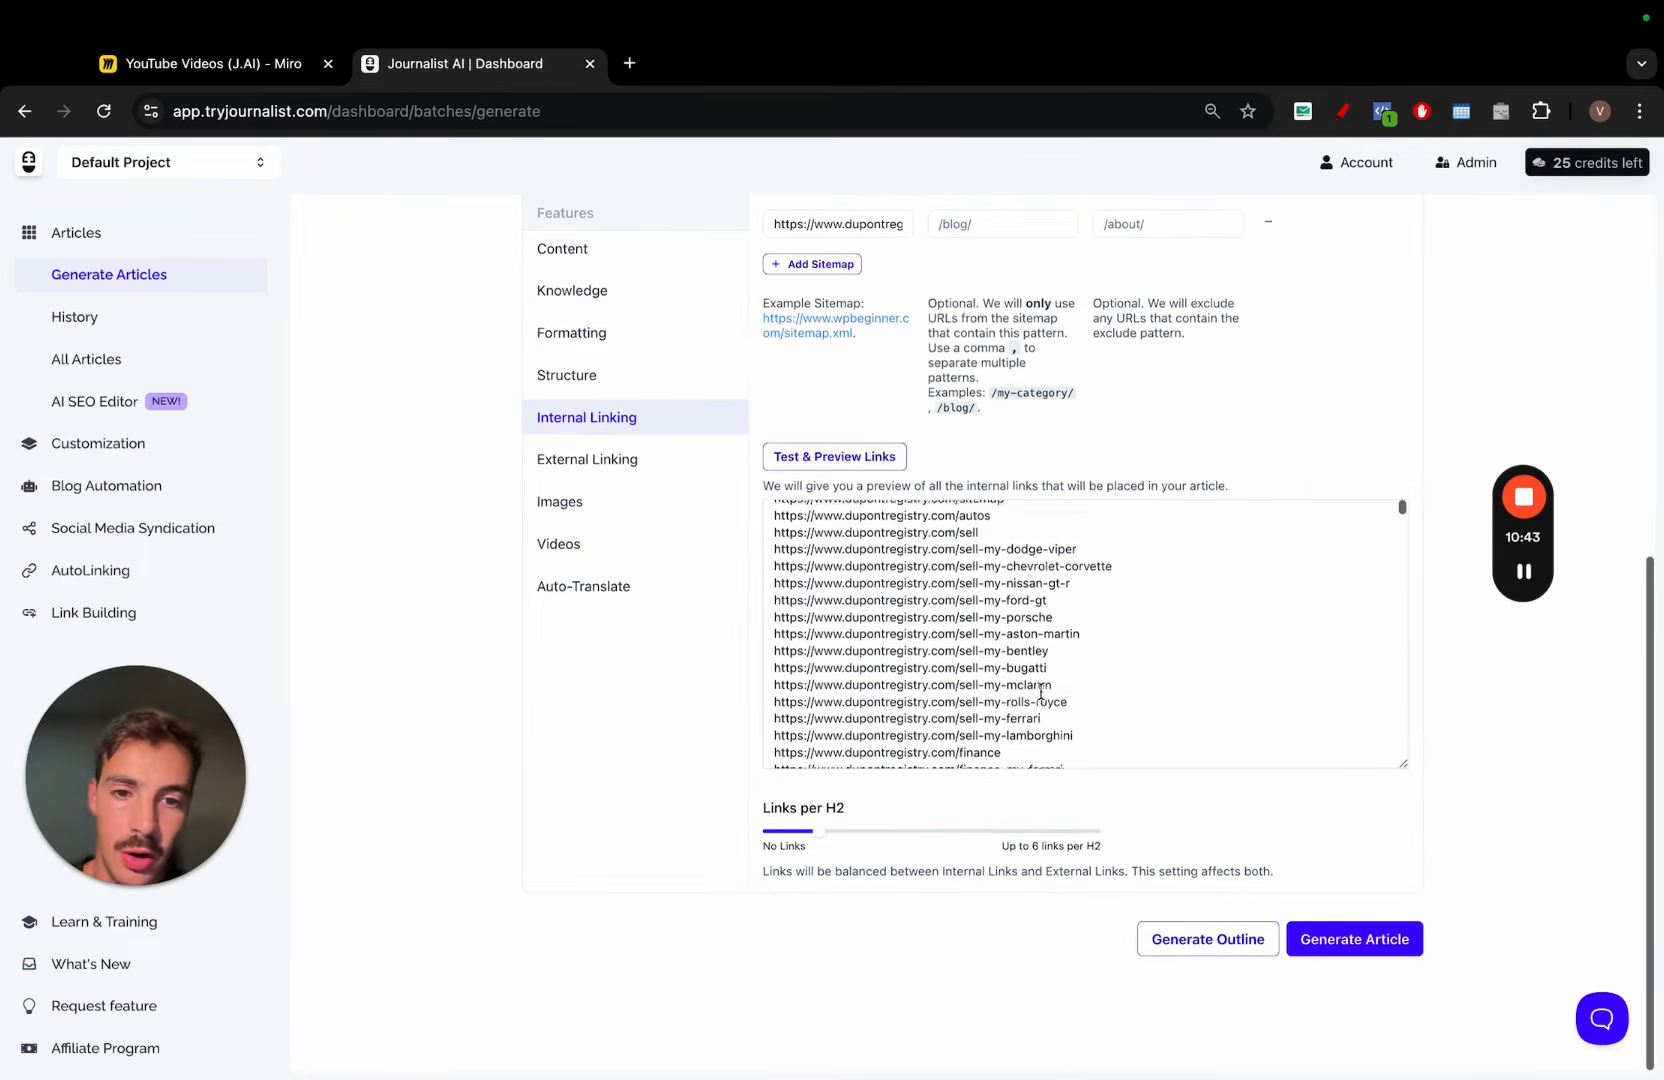
{"action": "scroll", "coordinate": [995, 557], "scroll_direction": "down", "scroll_amount": 3}
{"action": "left_click_drag", "start_coordinate": [953, 530], "coordinate": [1085, 527]}
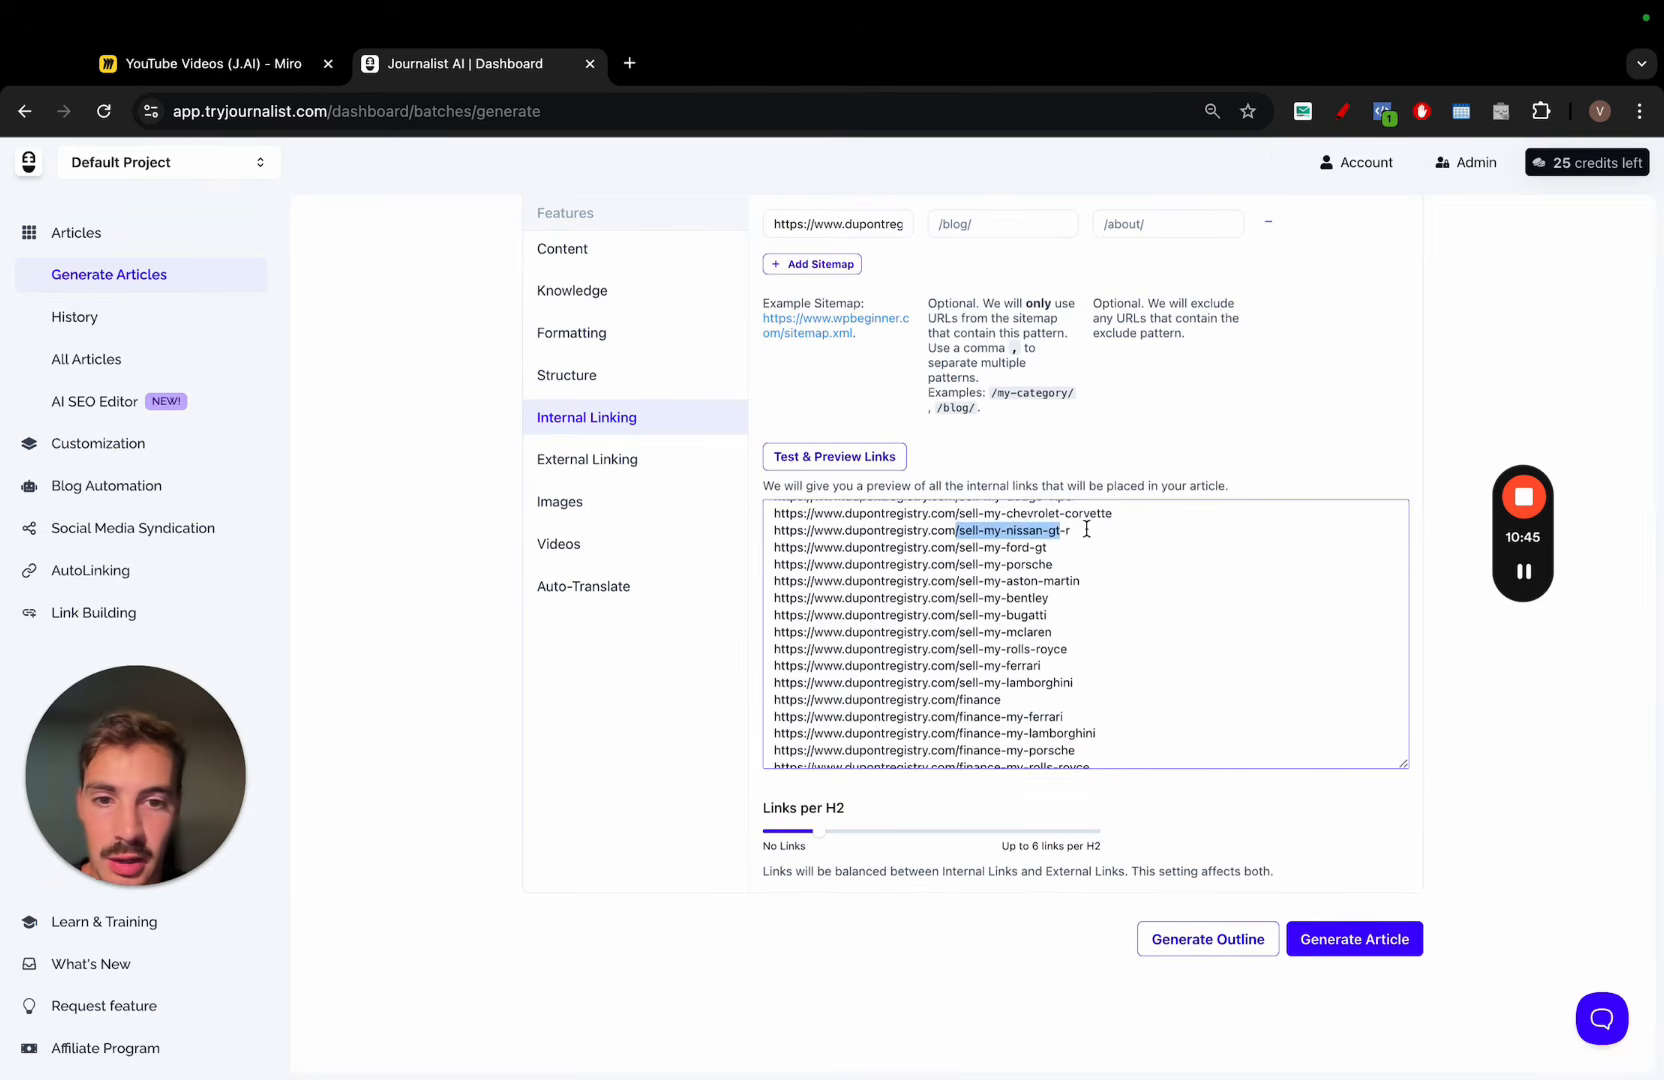
{"action": "scroll", "coordinate": [1085, 572], "scroll_direction": "down", "scroll_amount": 3}
{"action": "left_click_drag", "start_coordinate": [1068, 635], "coordinate": [966, 551]}
{"action": "scroll", "coordinate": [1030, 575], "scroll_direction": "down", "scroll_amount": 15}
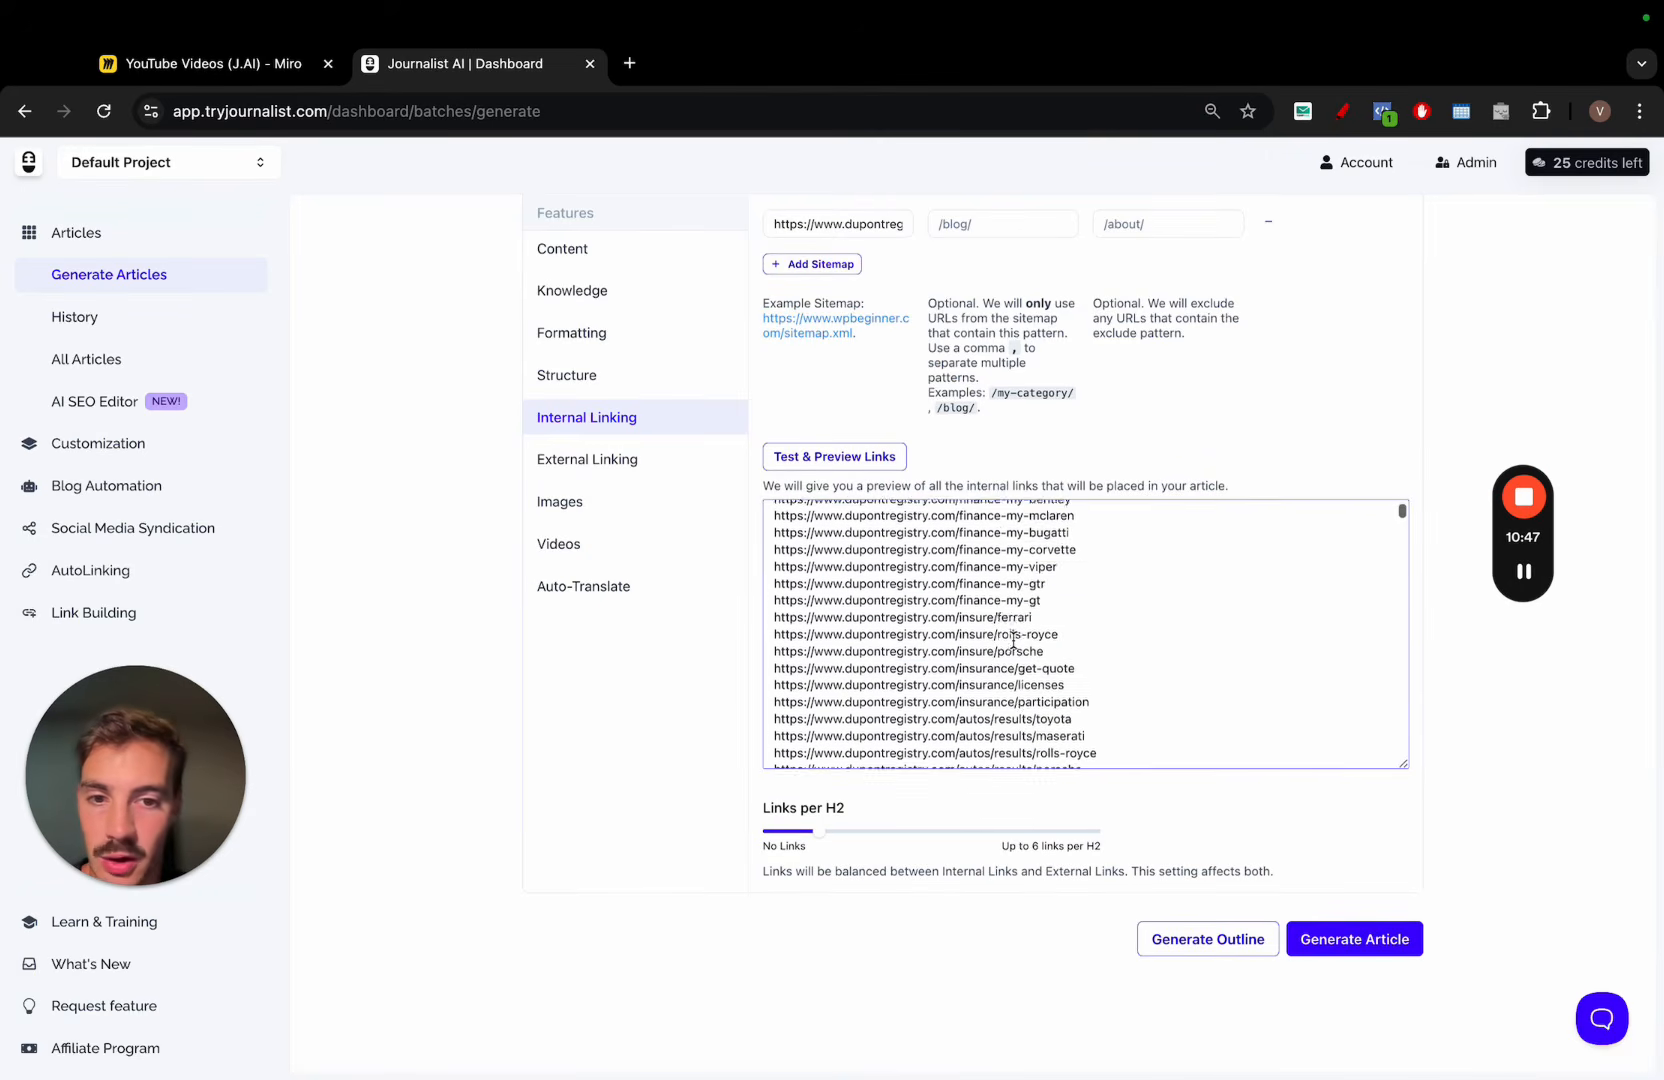
{"action": "scroll", "coordinate": [1087, 622], "scroll_direction": "down", "scroll_amount": 20}
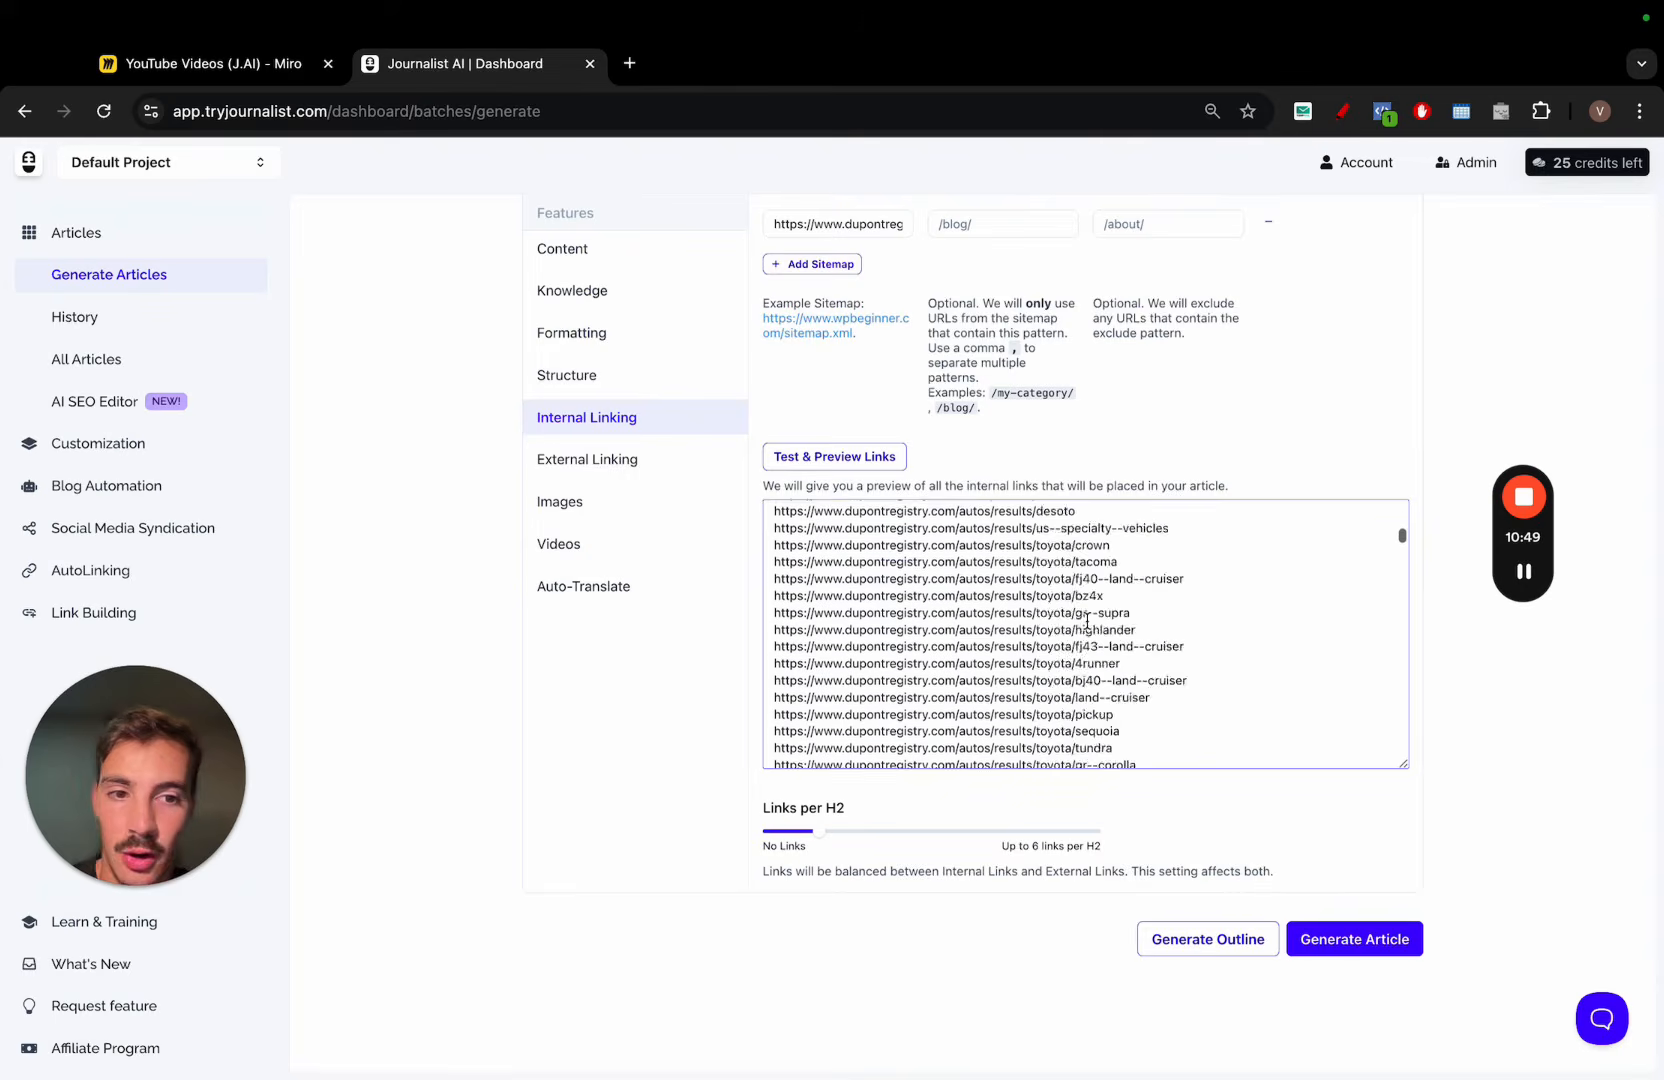
{"action": "left_click_drag", "start_coordinate": [1167, 722], "coordinate": [1200, 485]}
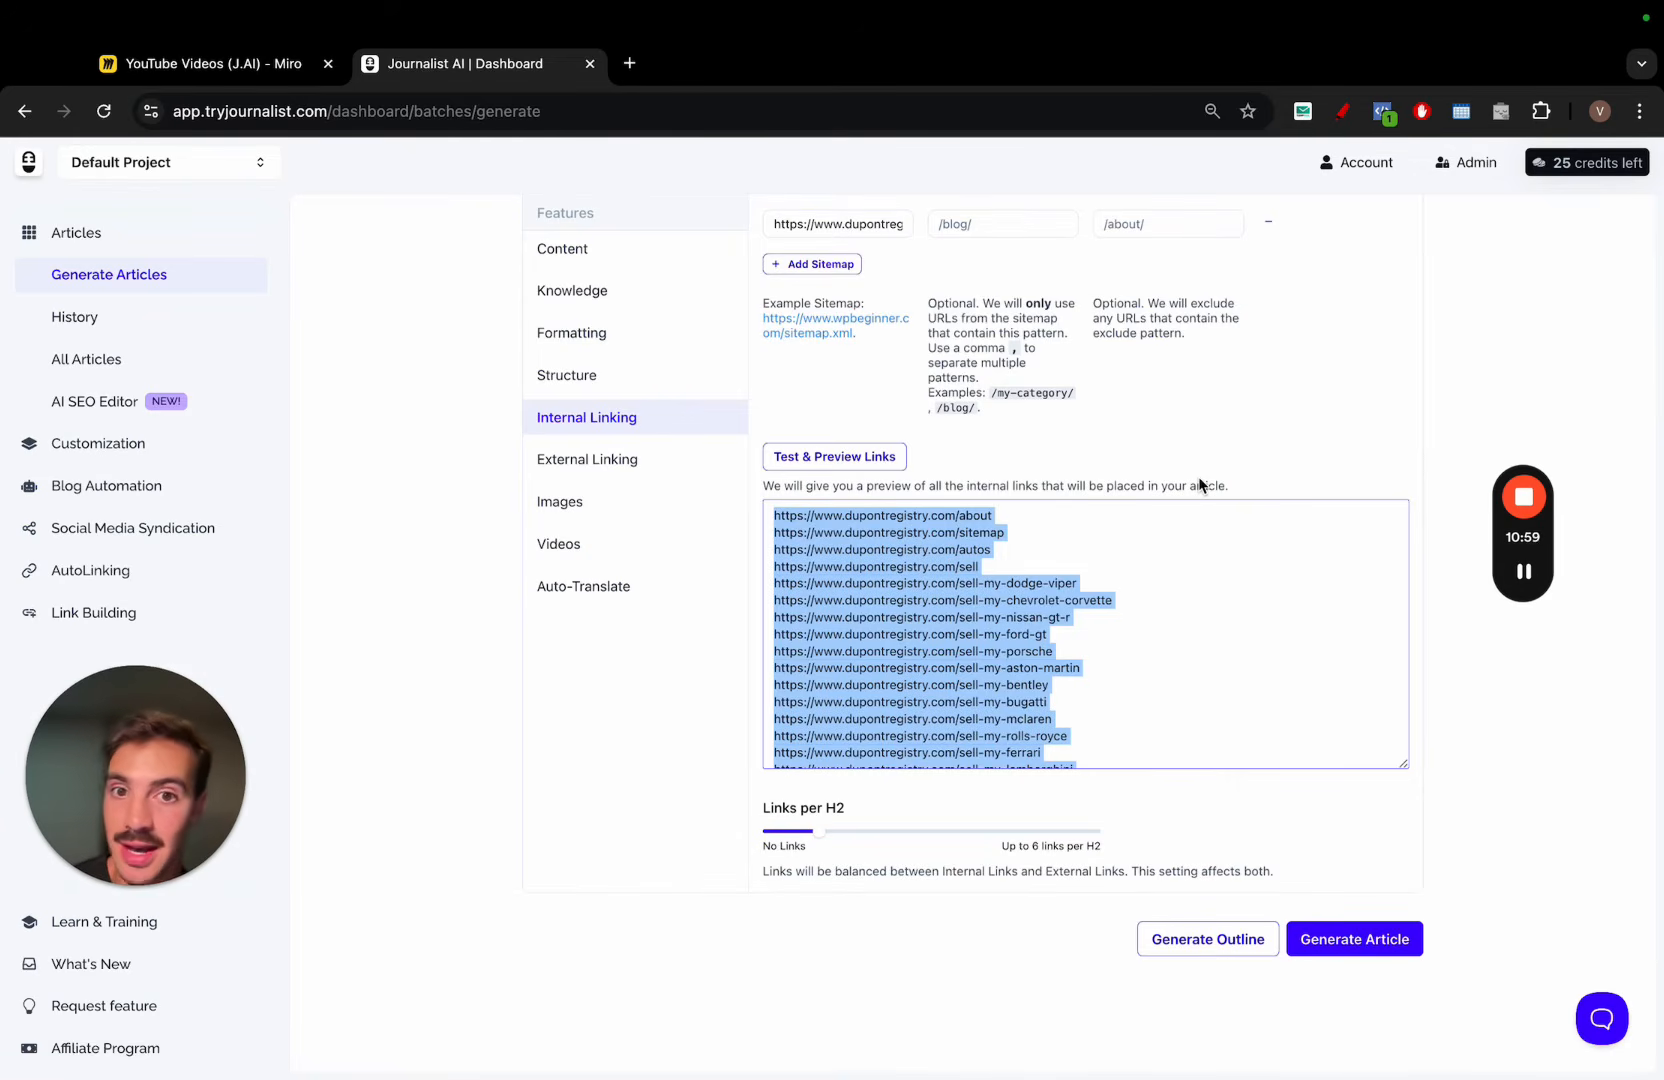
{"action": "left_click", "coordinate": [1358, 447]}
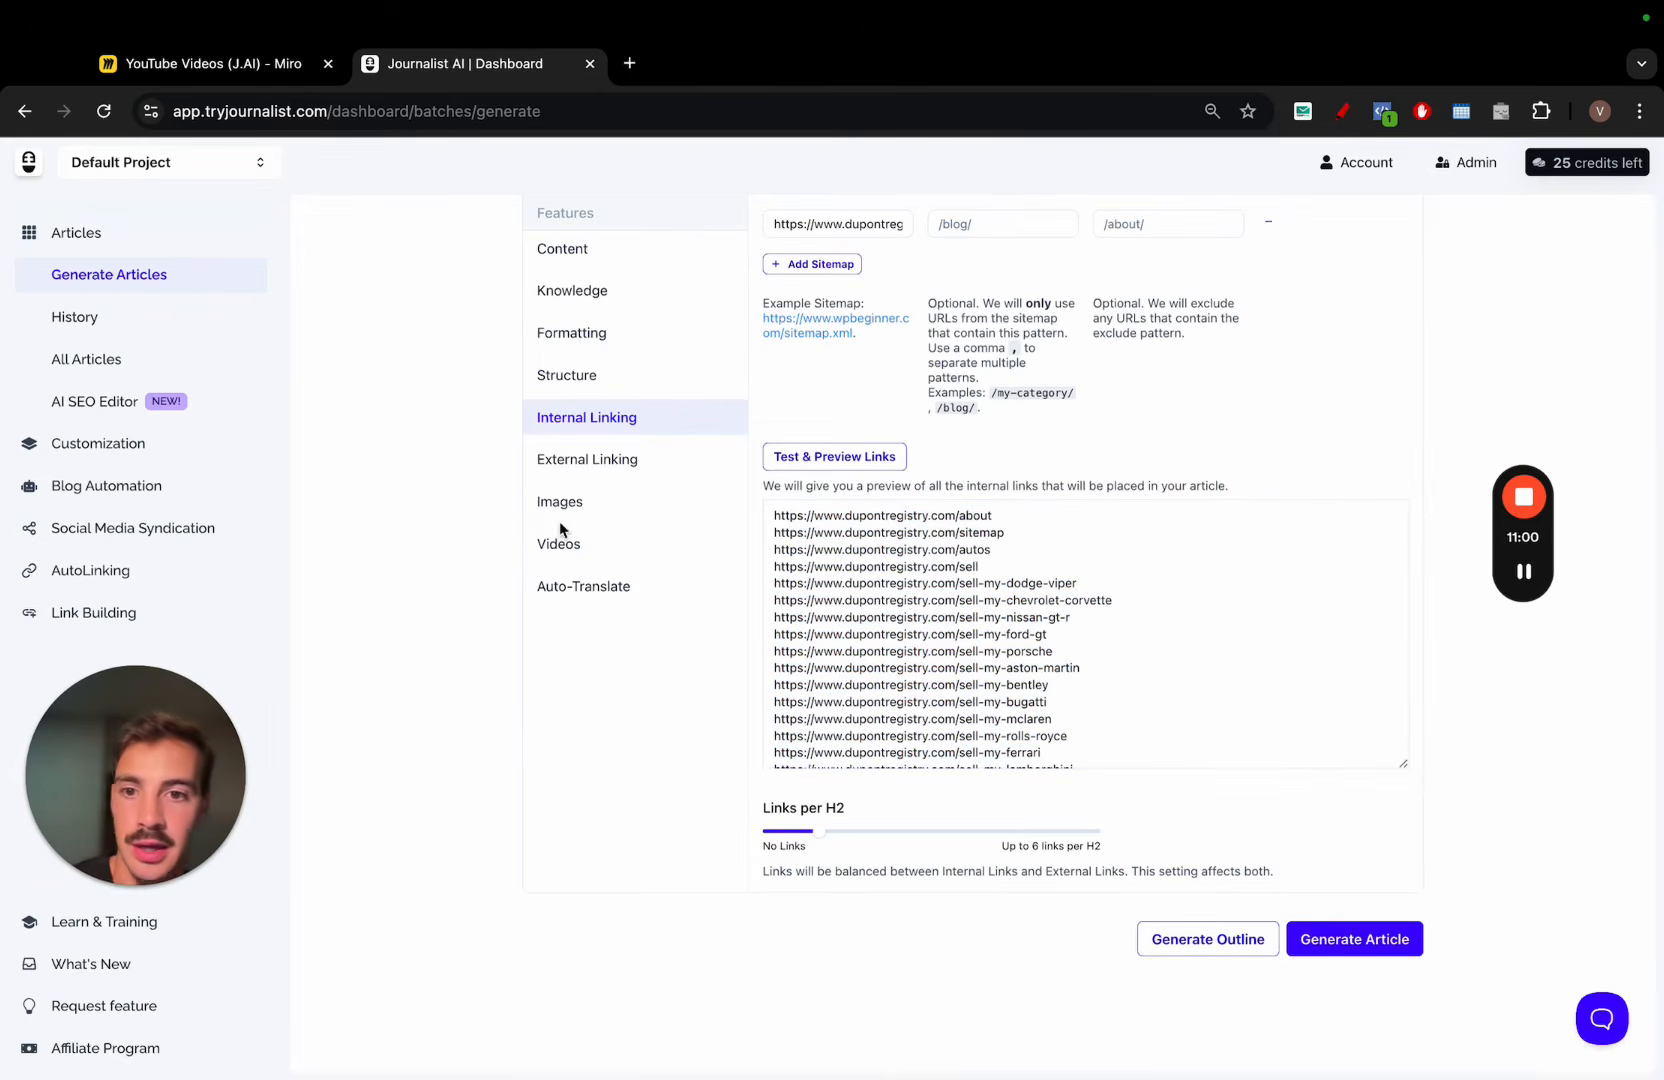
Review the External Linking settings, set the number of in-article images to 4, and check the Extra Custom Styling text
{"action": "left_click", "coordinate": [660, 459]}
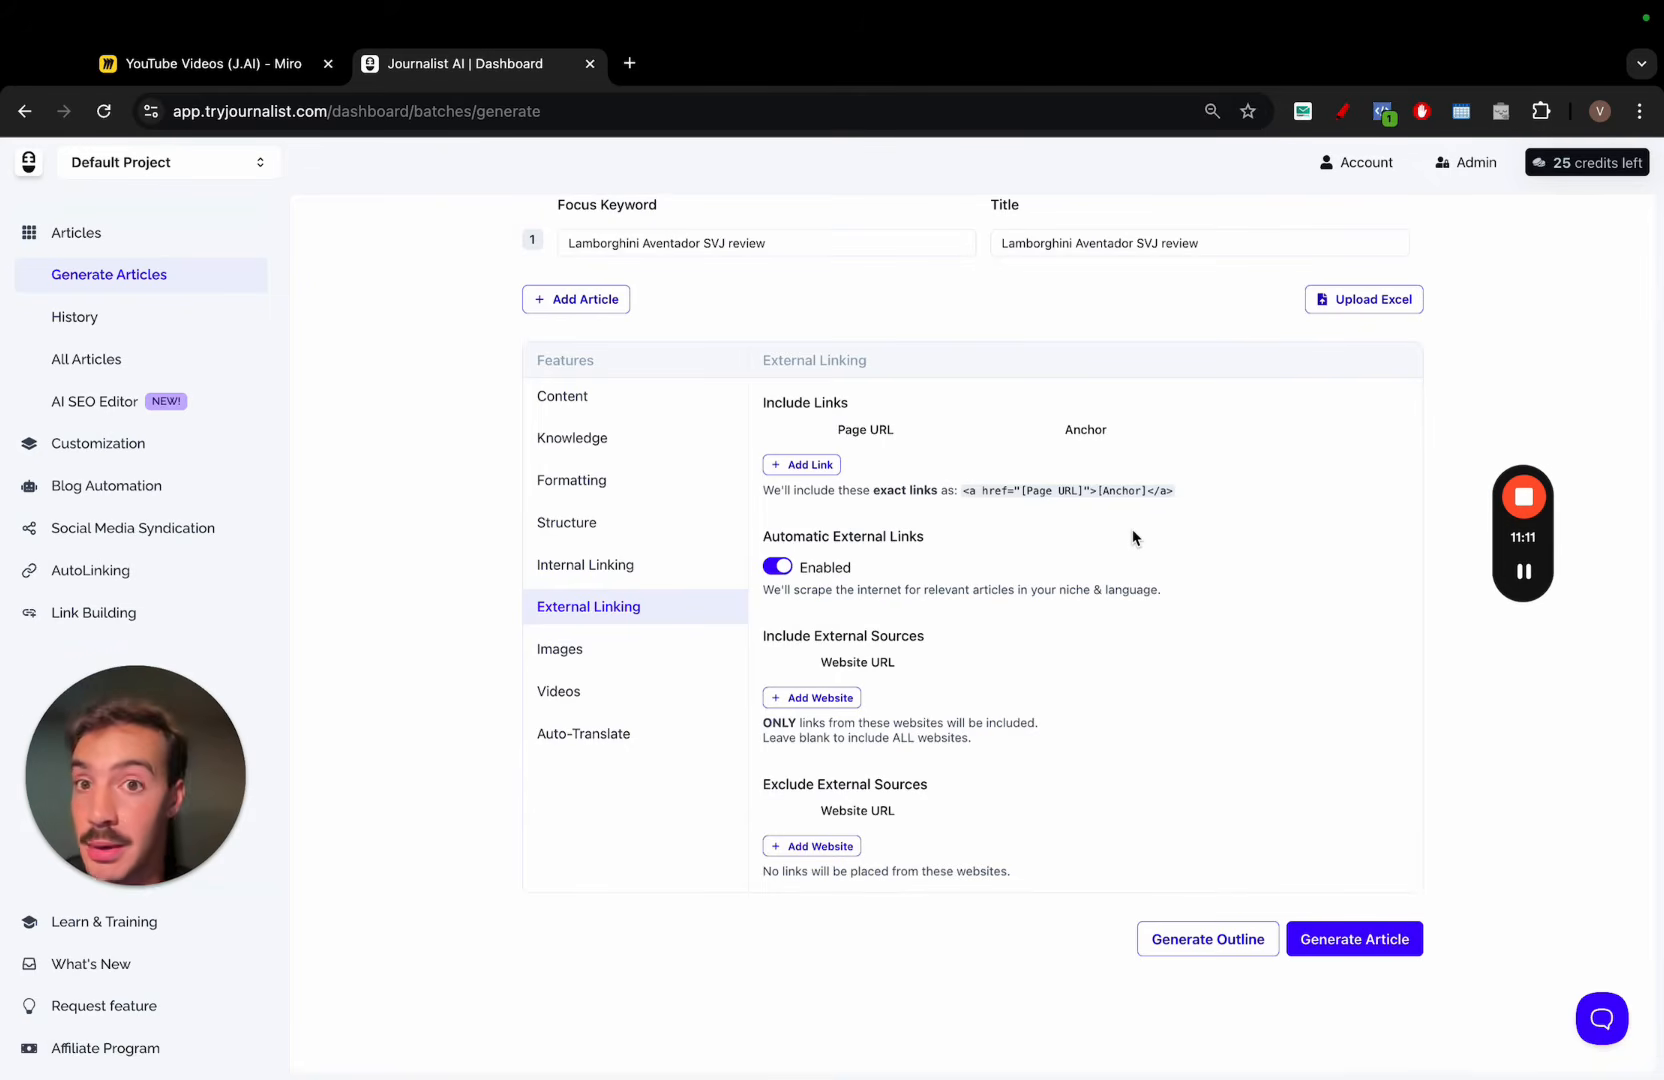
{"action": "left_click", "coordinate": [672, 650]}
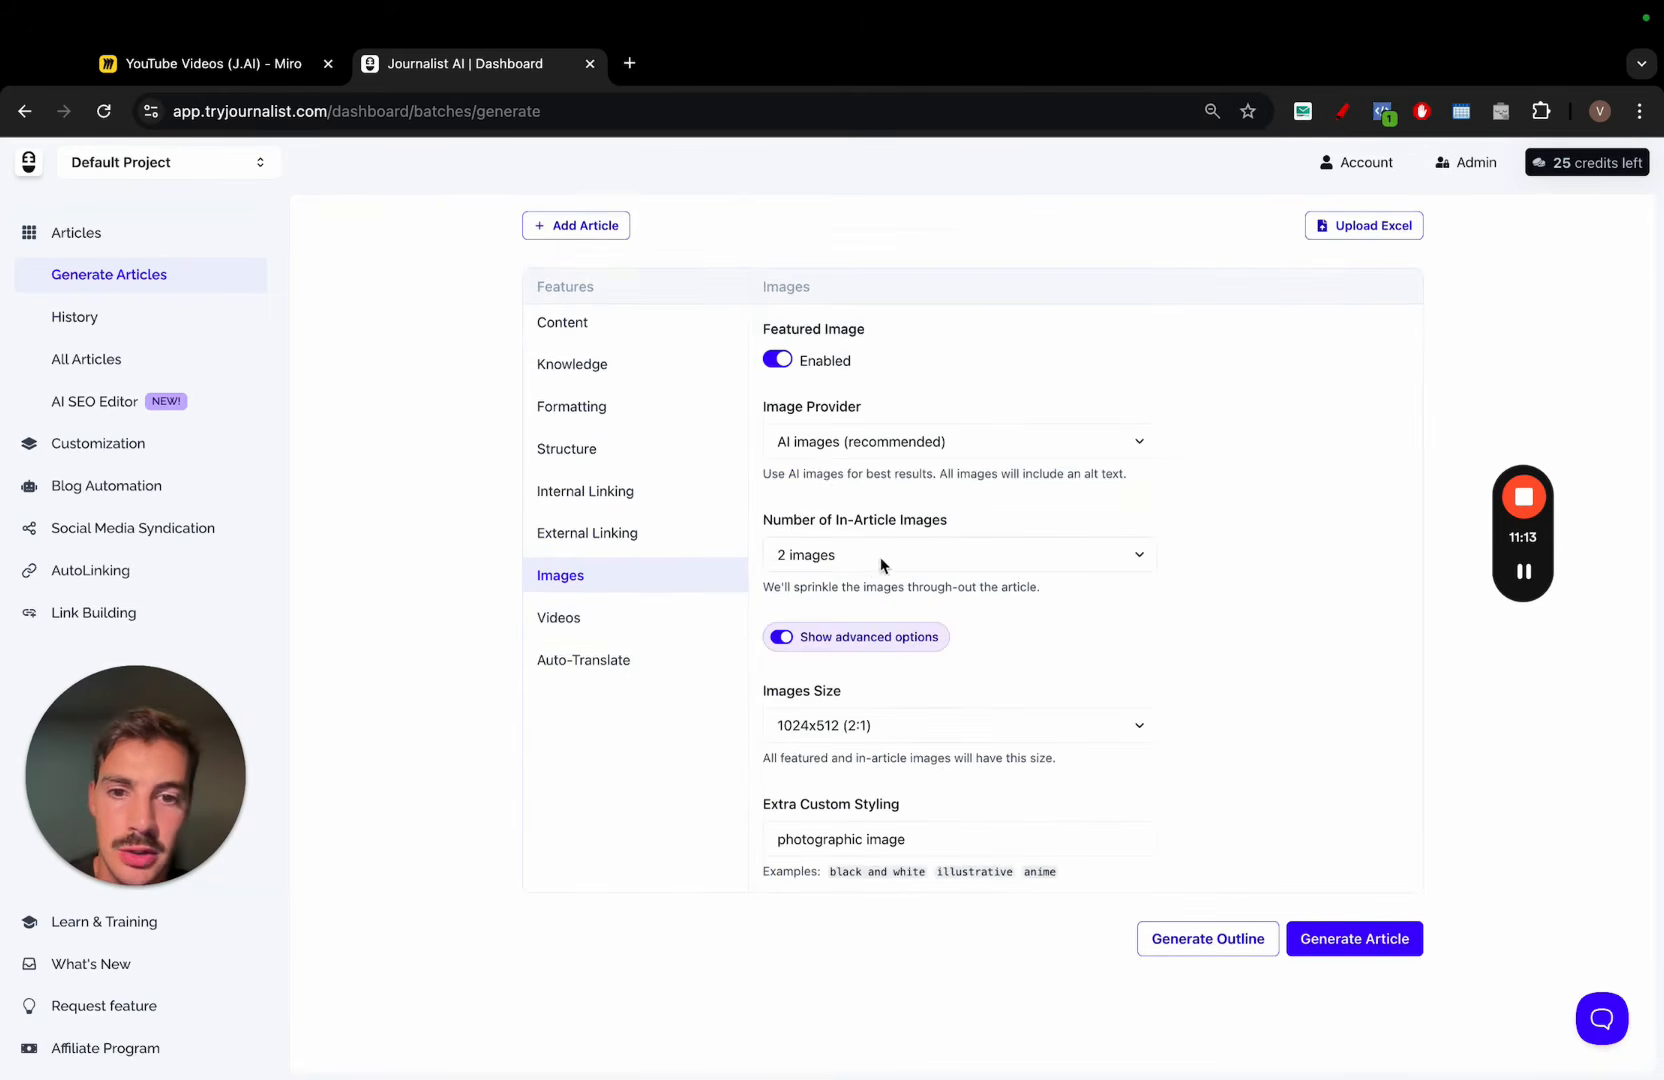
{"action": "left_click", "coordinate": [883, 555]}
{"action": "left_click", "coordinate": [883, 603]}
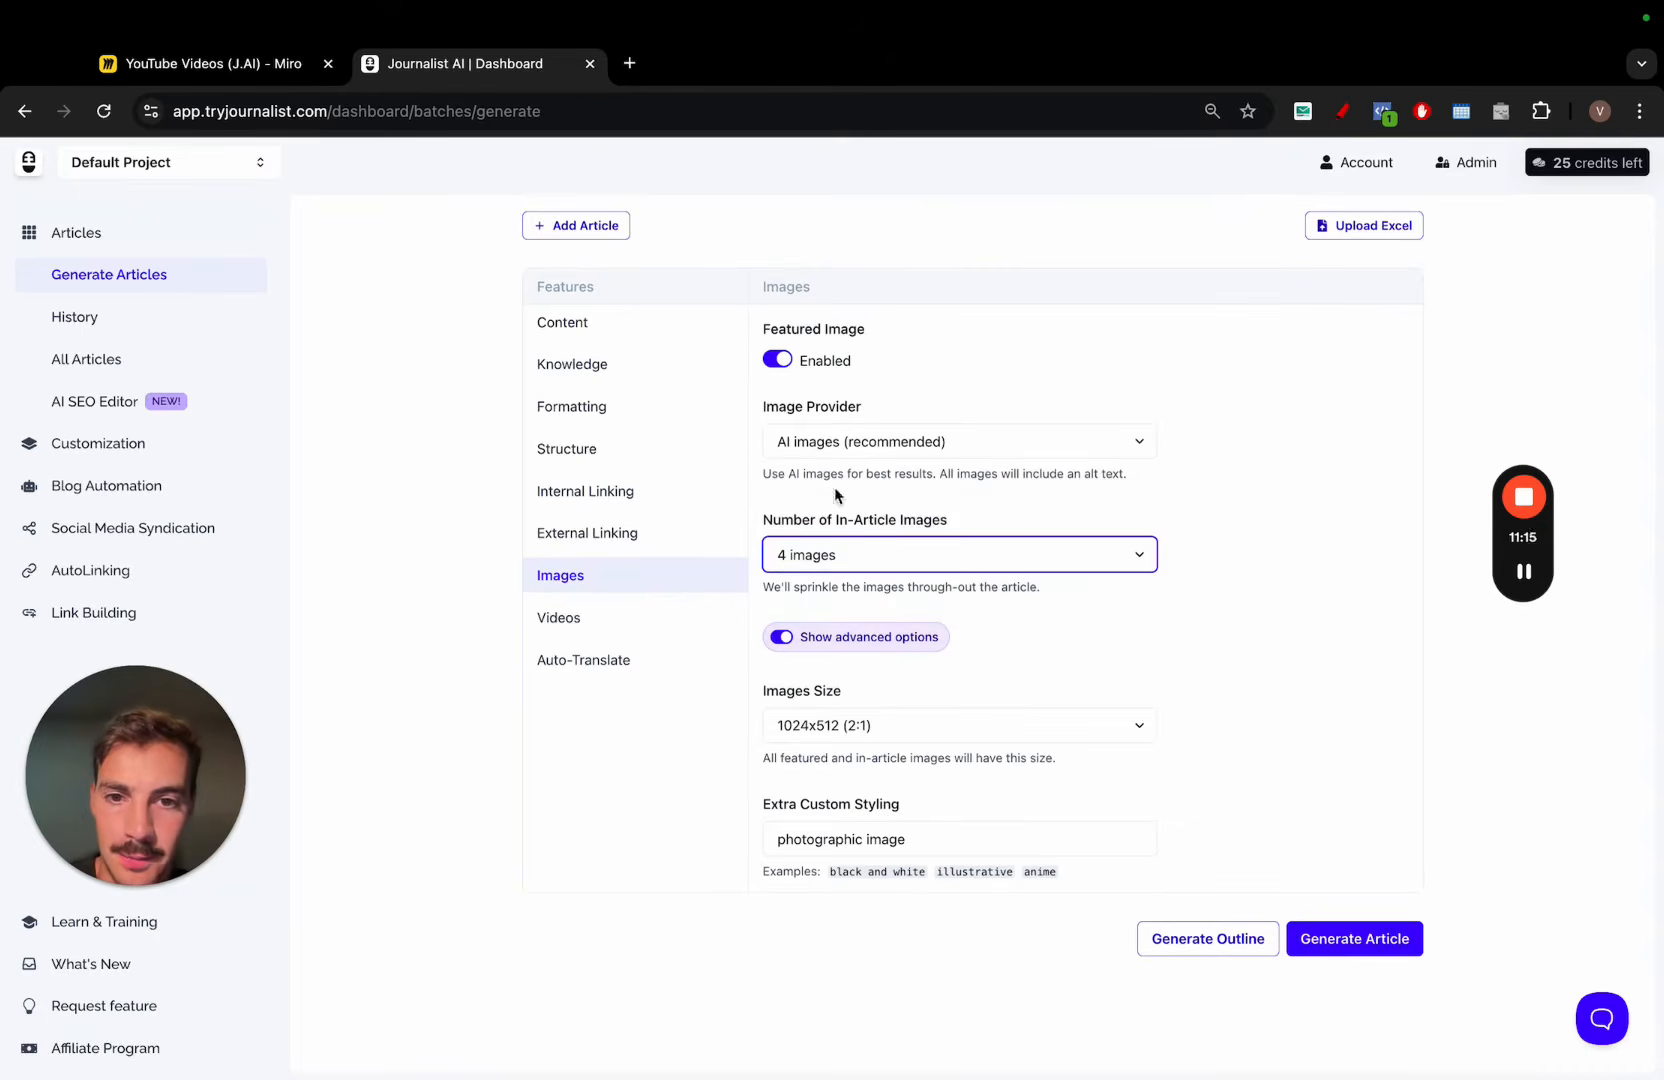
{"action": "left_click", "coordinate": [858, 838]}
{"action": "left_click_drag", "start_coordinate": [958, 832], "coordinate": [743, 848]}
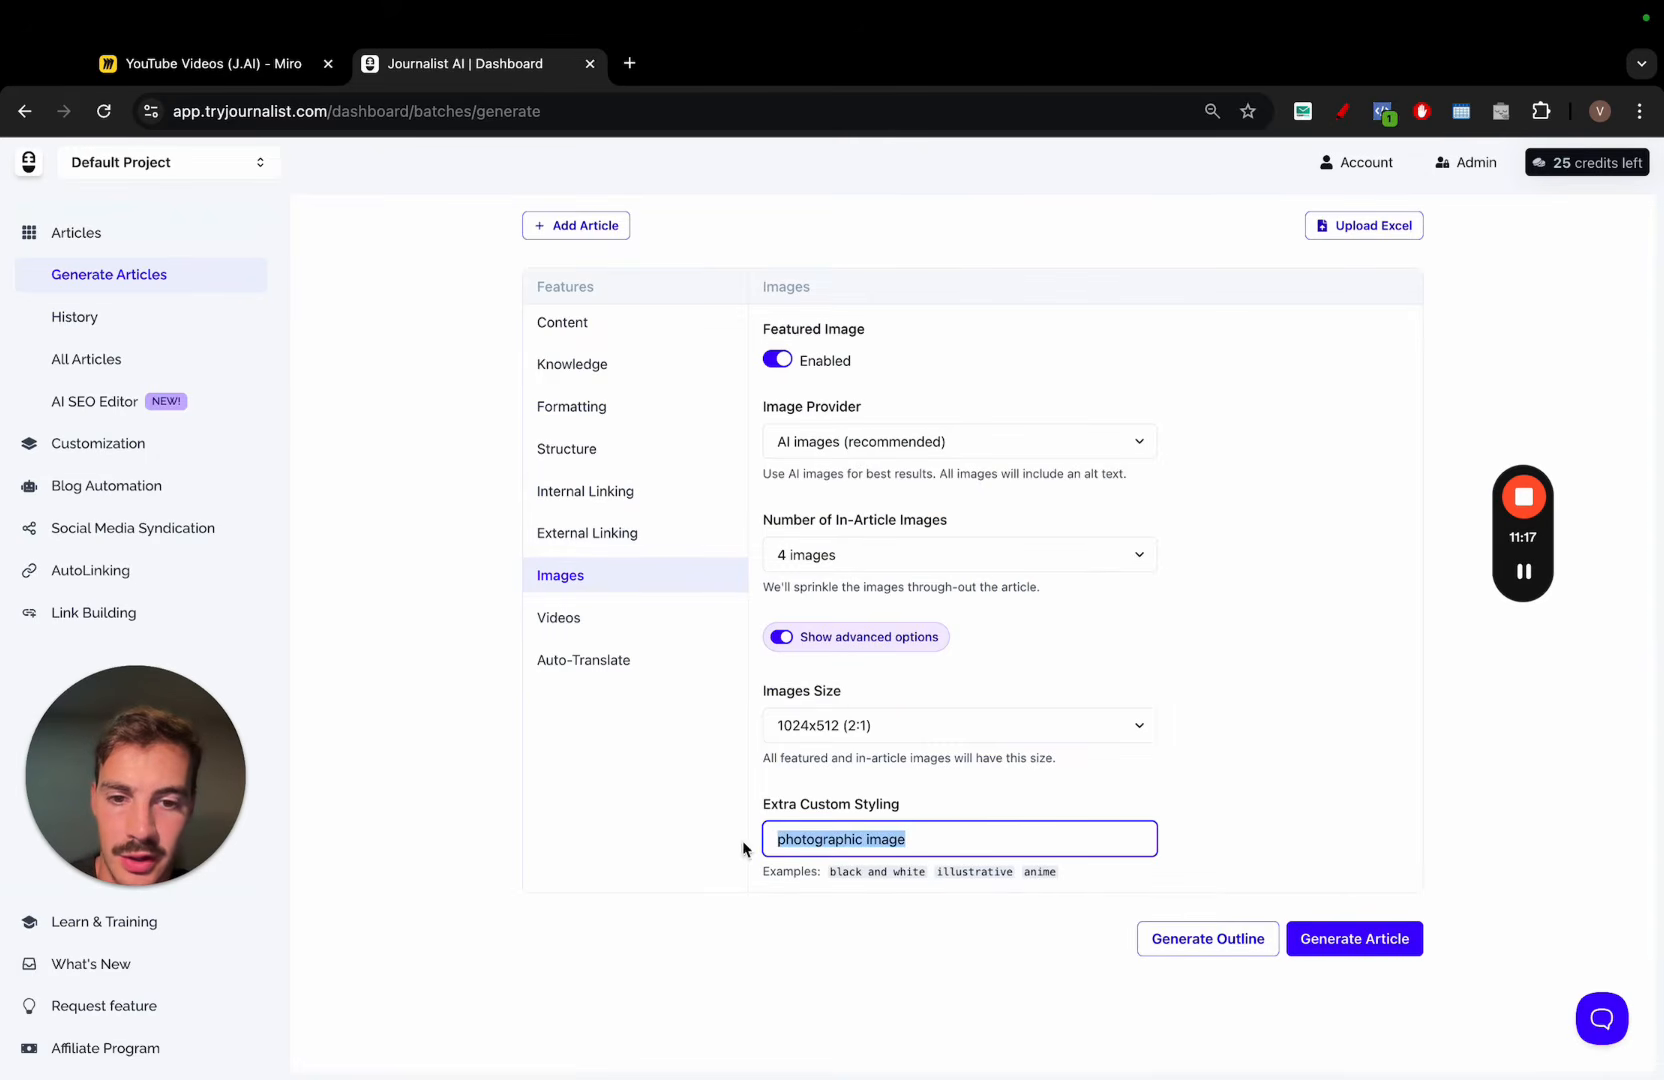
Review the Videos and Auto-Translate settings and generate the article
{"action": "left_click", "coordinate": [675, 620]}
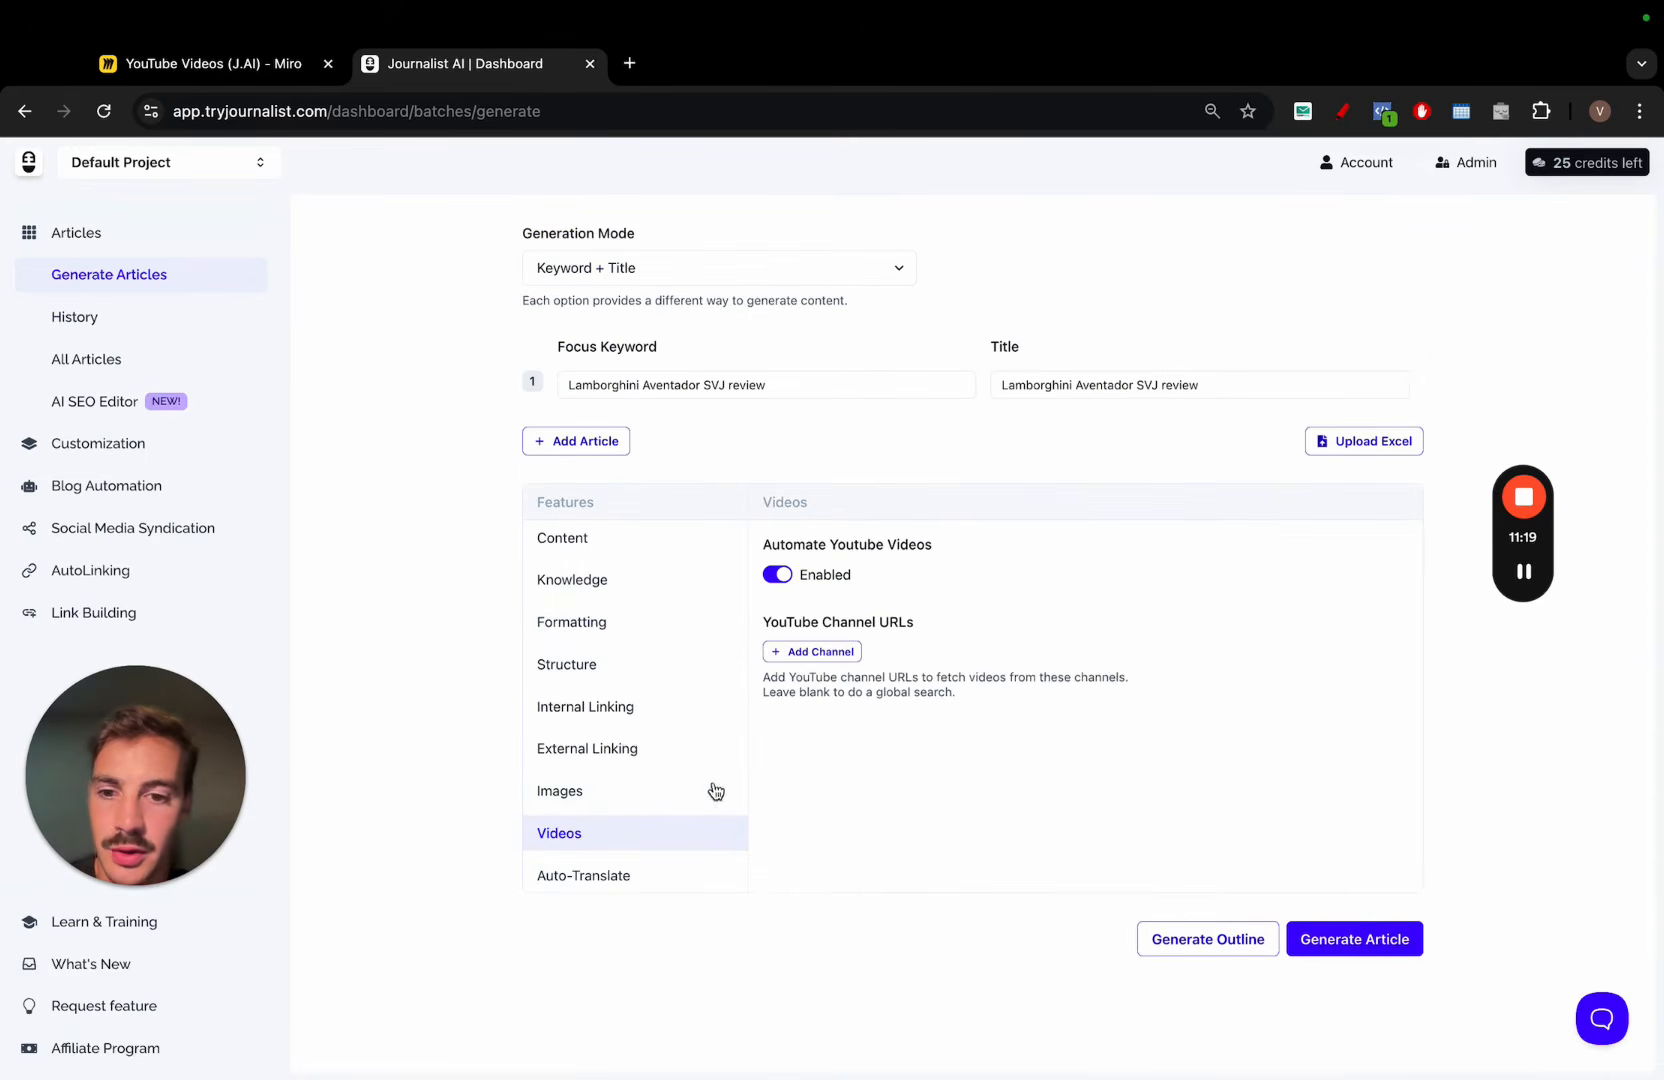
{"action": "left_click", "coordinate": [667, 878]}
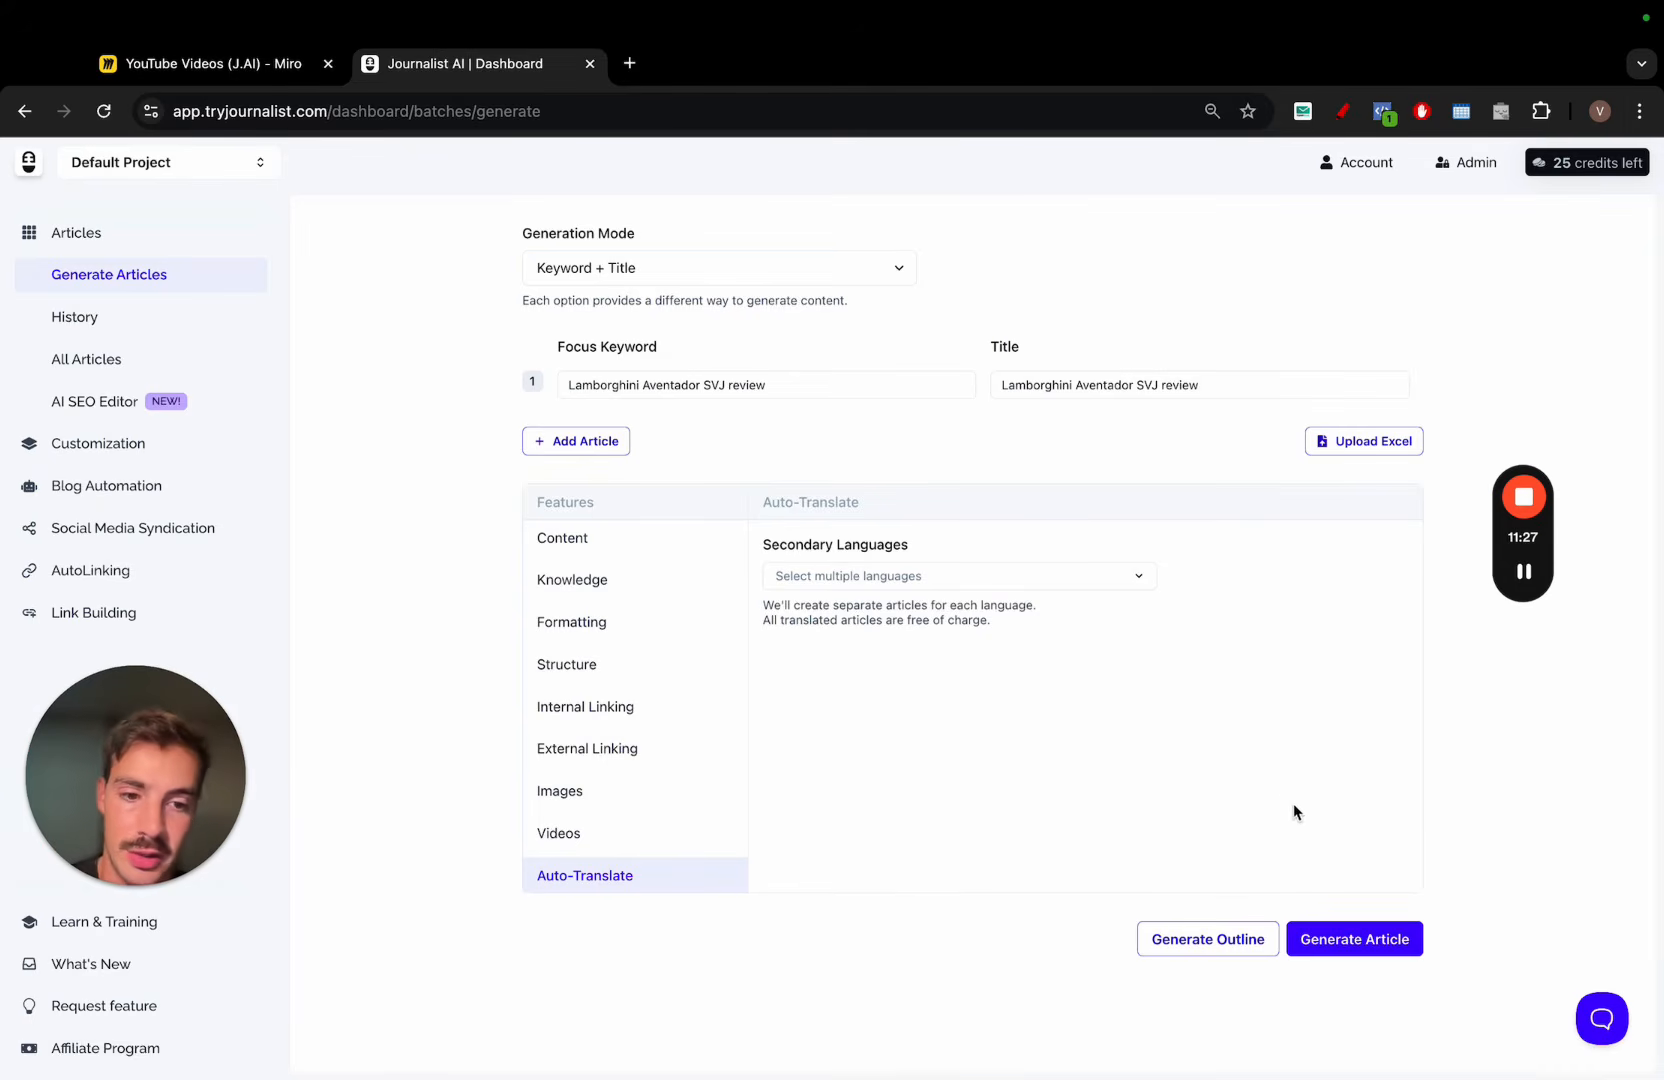
{"action": "left_click", "coordinate": [1355, 945]}
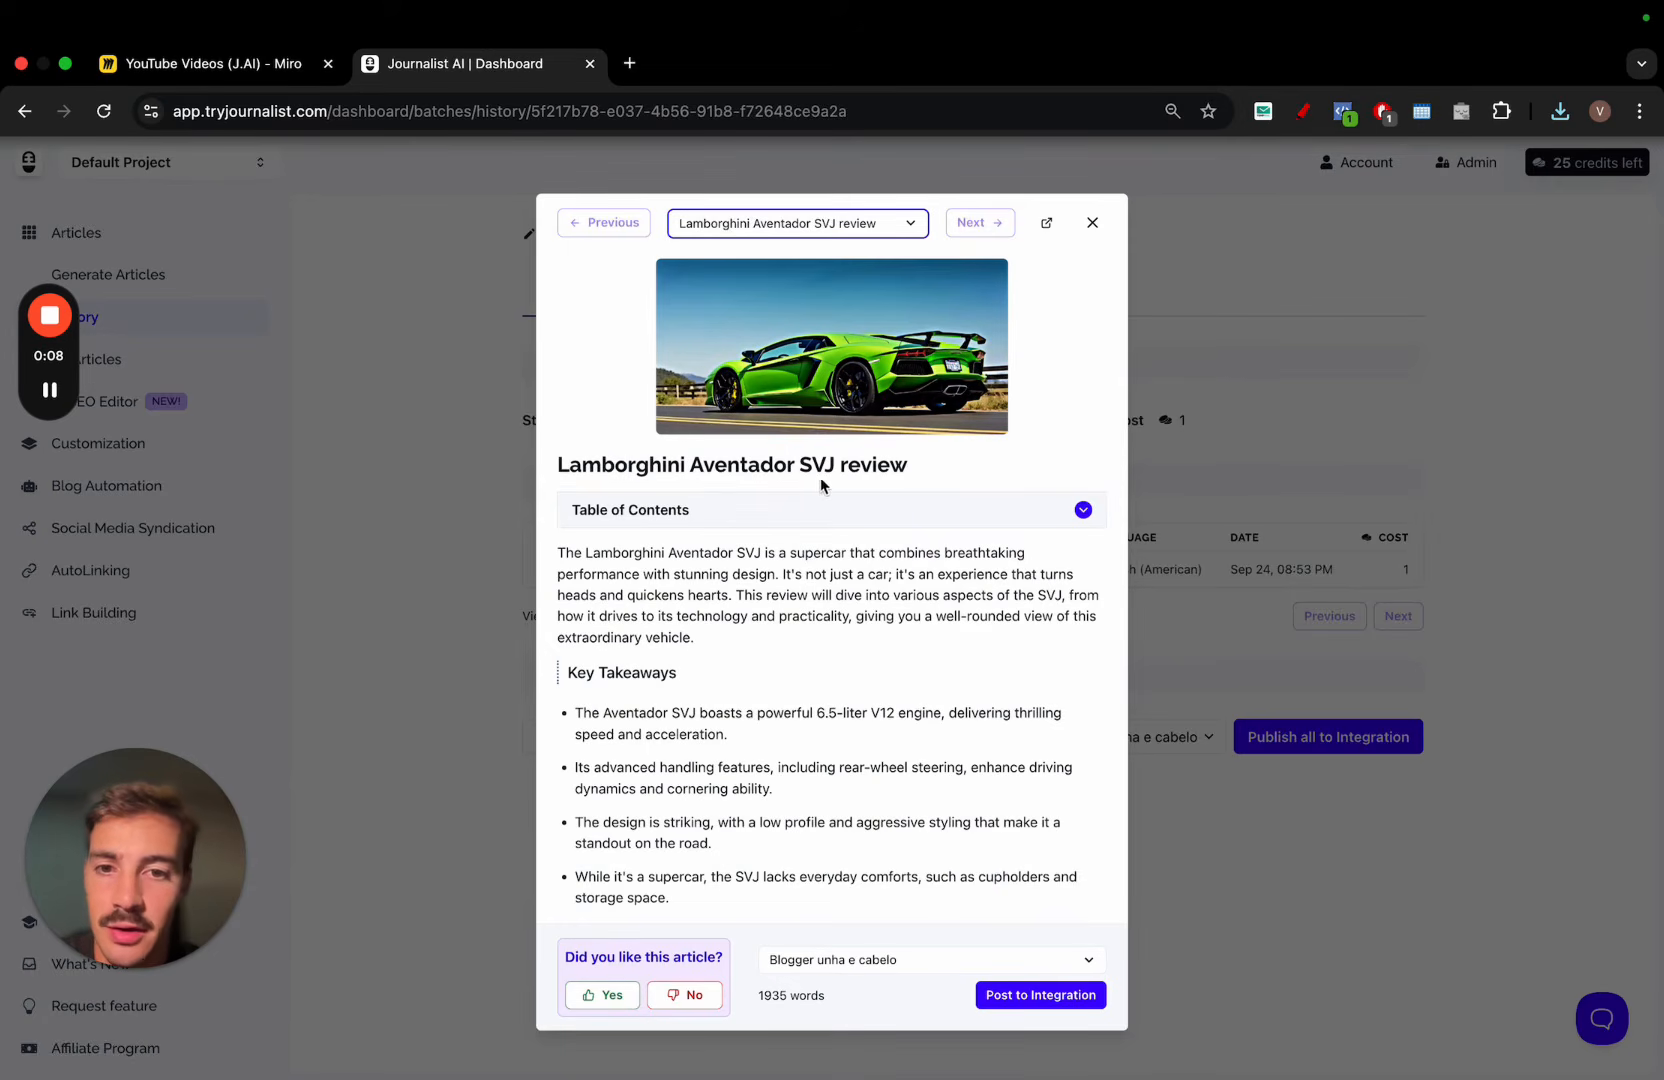
Read through the generated Lamborghini Aventador SVJ review, examining its headings, table, images and links, and play the embedded YouTube video
{"action": "left_click", "coordinate": [889, 507]}
{"action": "left_click", "coordinate": [889, 508]}
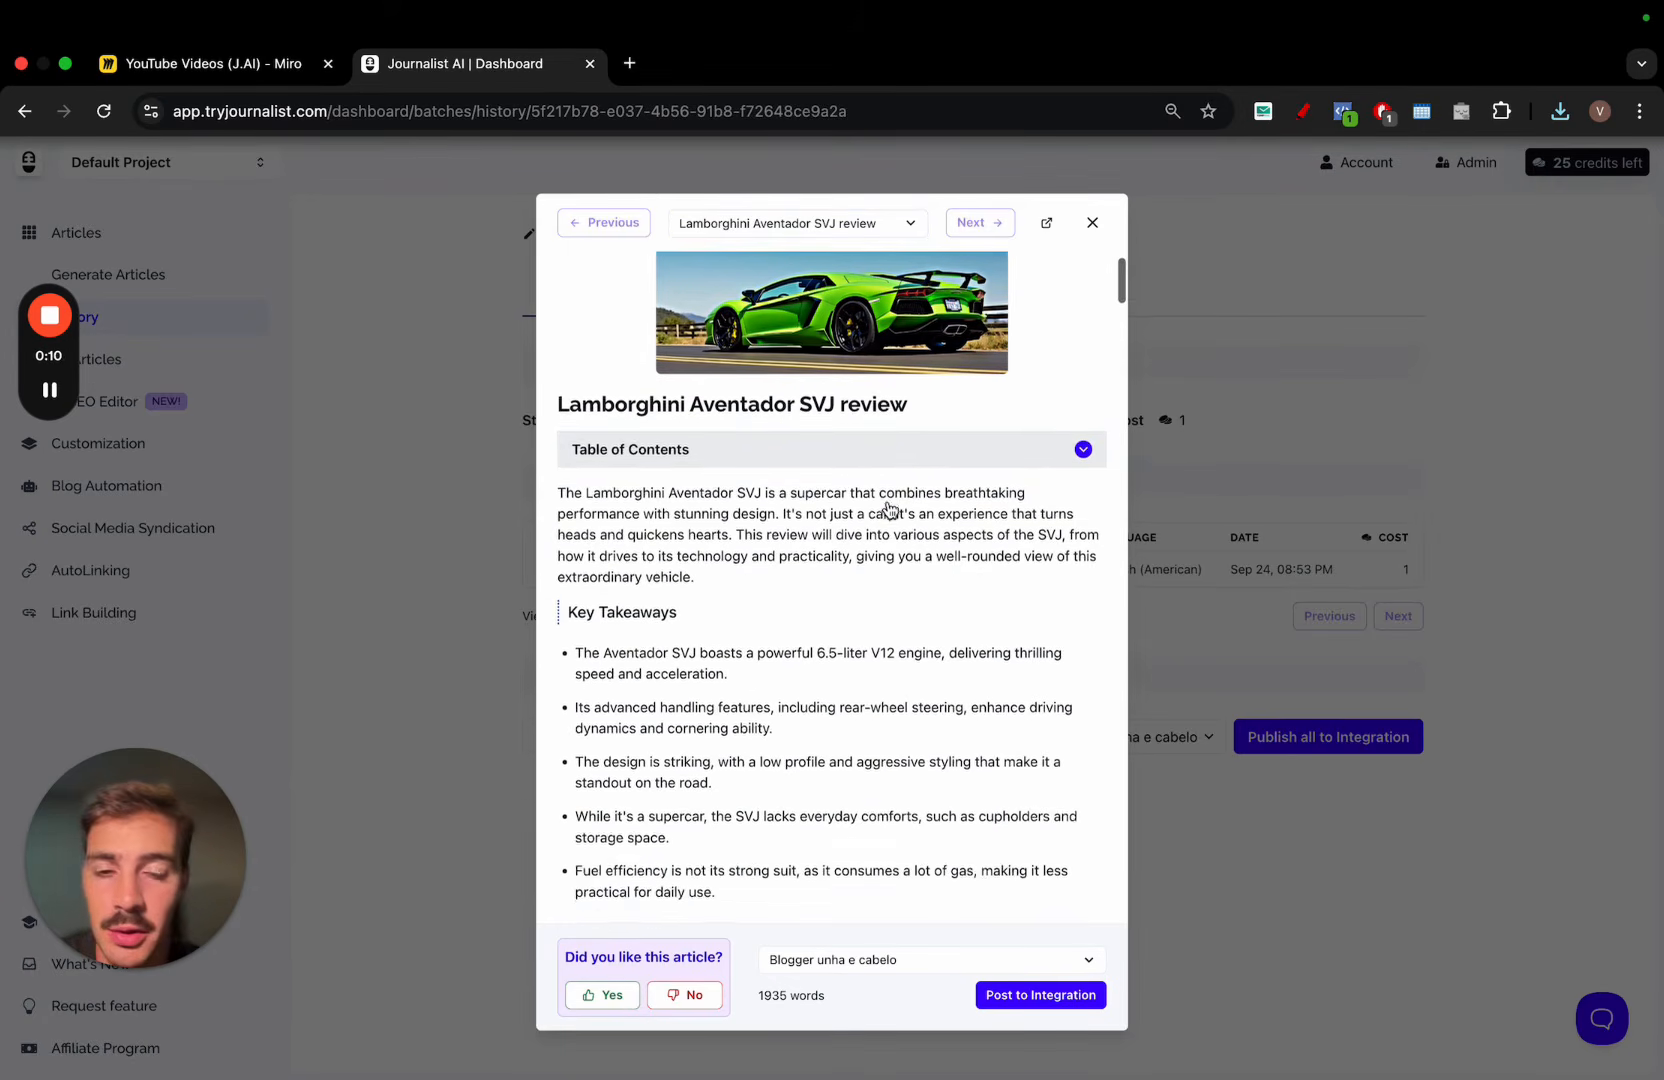
{"action": "scroll", "coordinate": [889, 508], "scroll_direction": "down", "scroll_amount": 10}
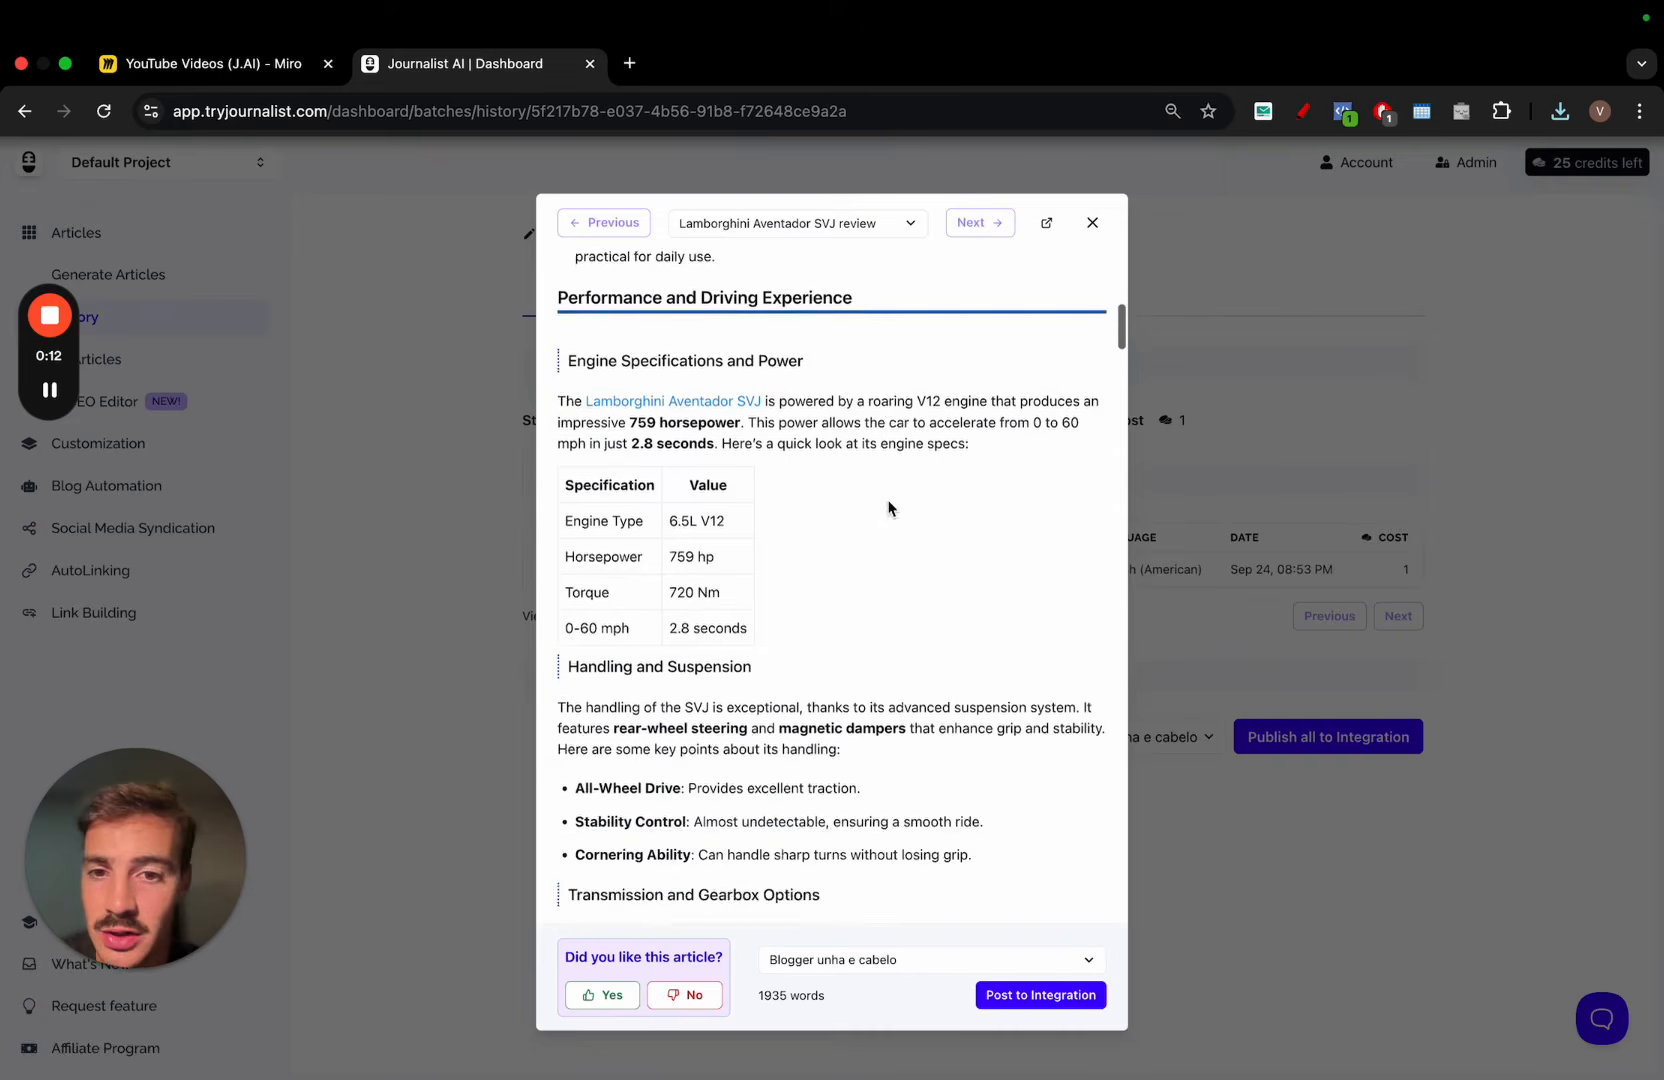
{"action": "scroll", "coordinate": [829, 517], "scroll_direction": "down", "scroll_amount": 15}
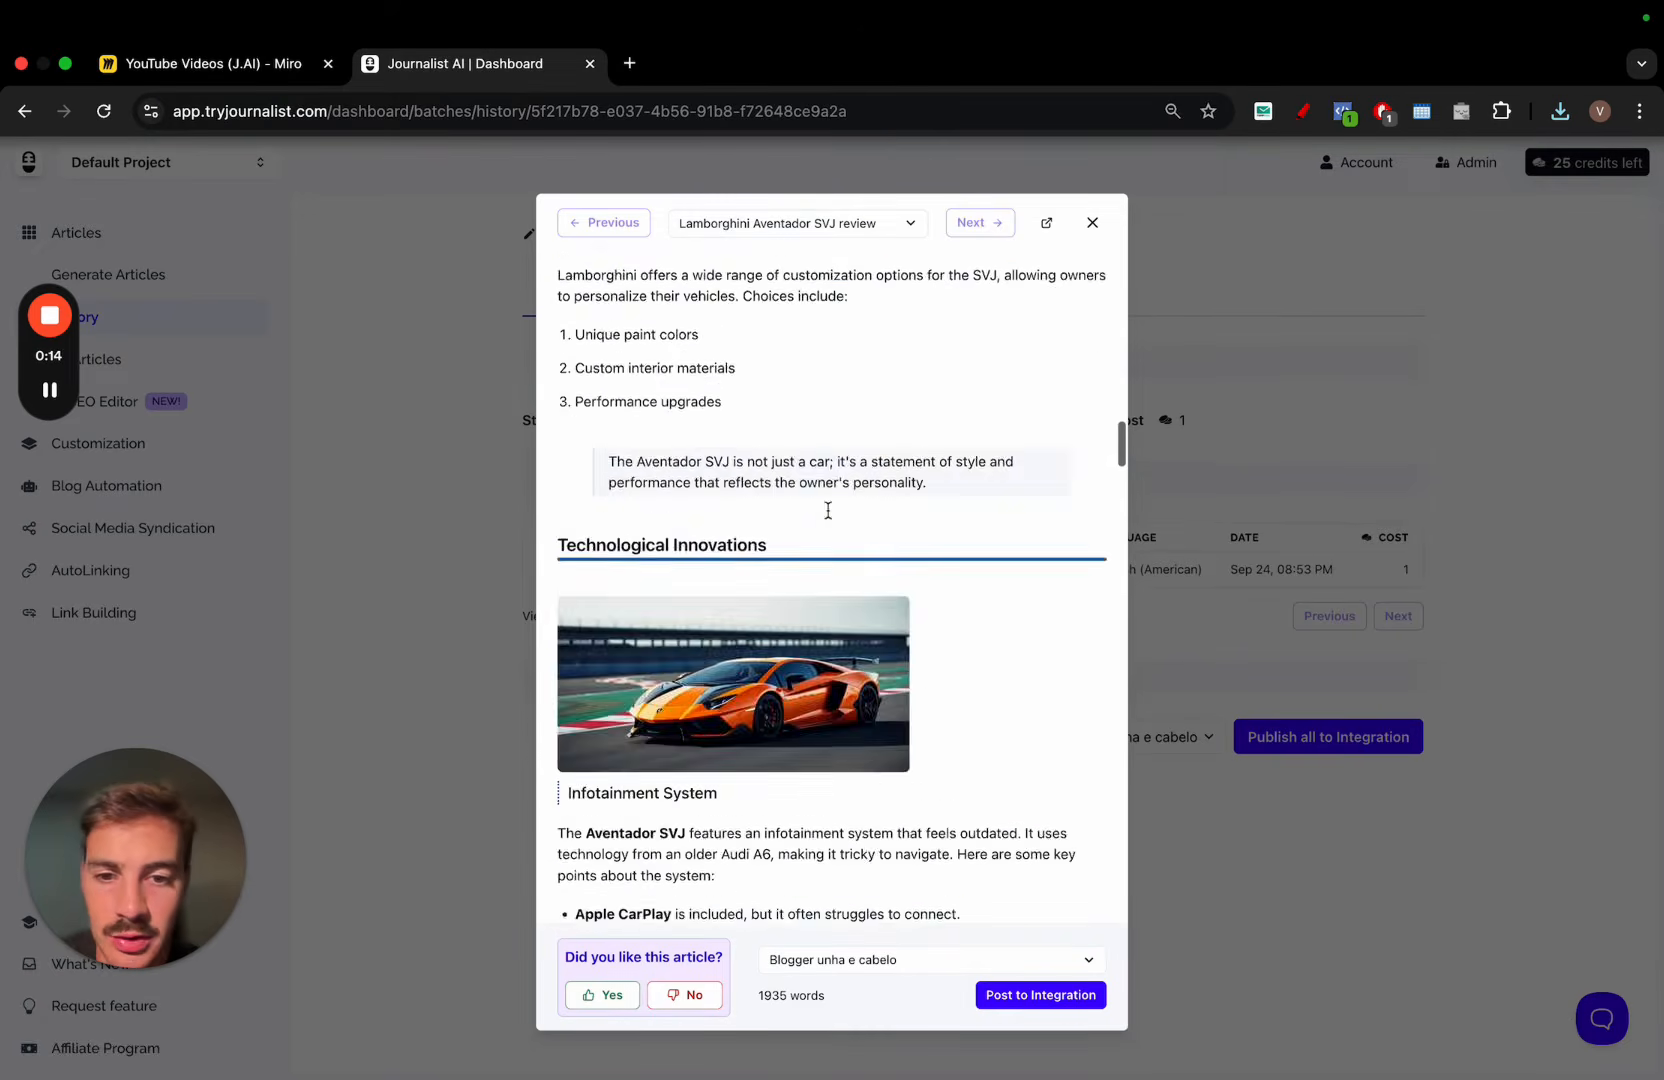
{"action": "scroll", "coordinate": [707, 410], "scroll_direction": "down", "scroll_amount": 8}
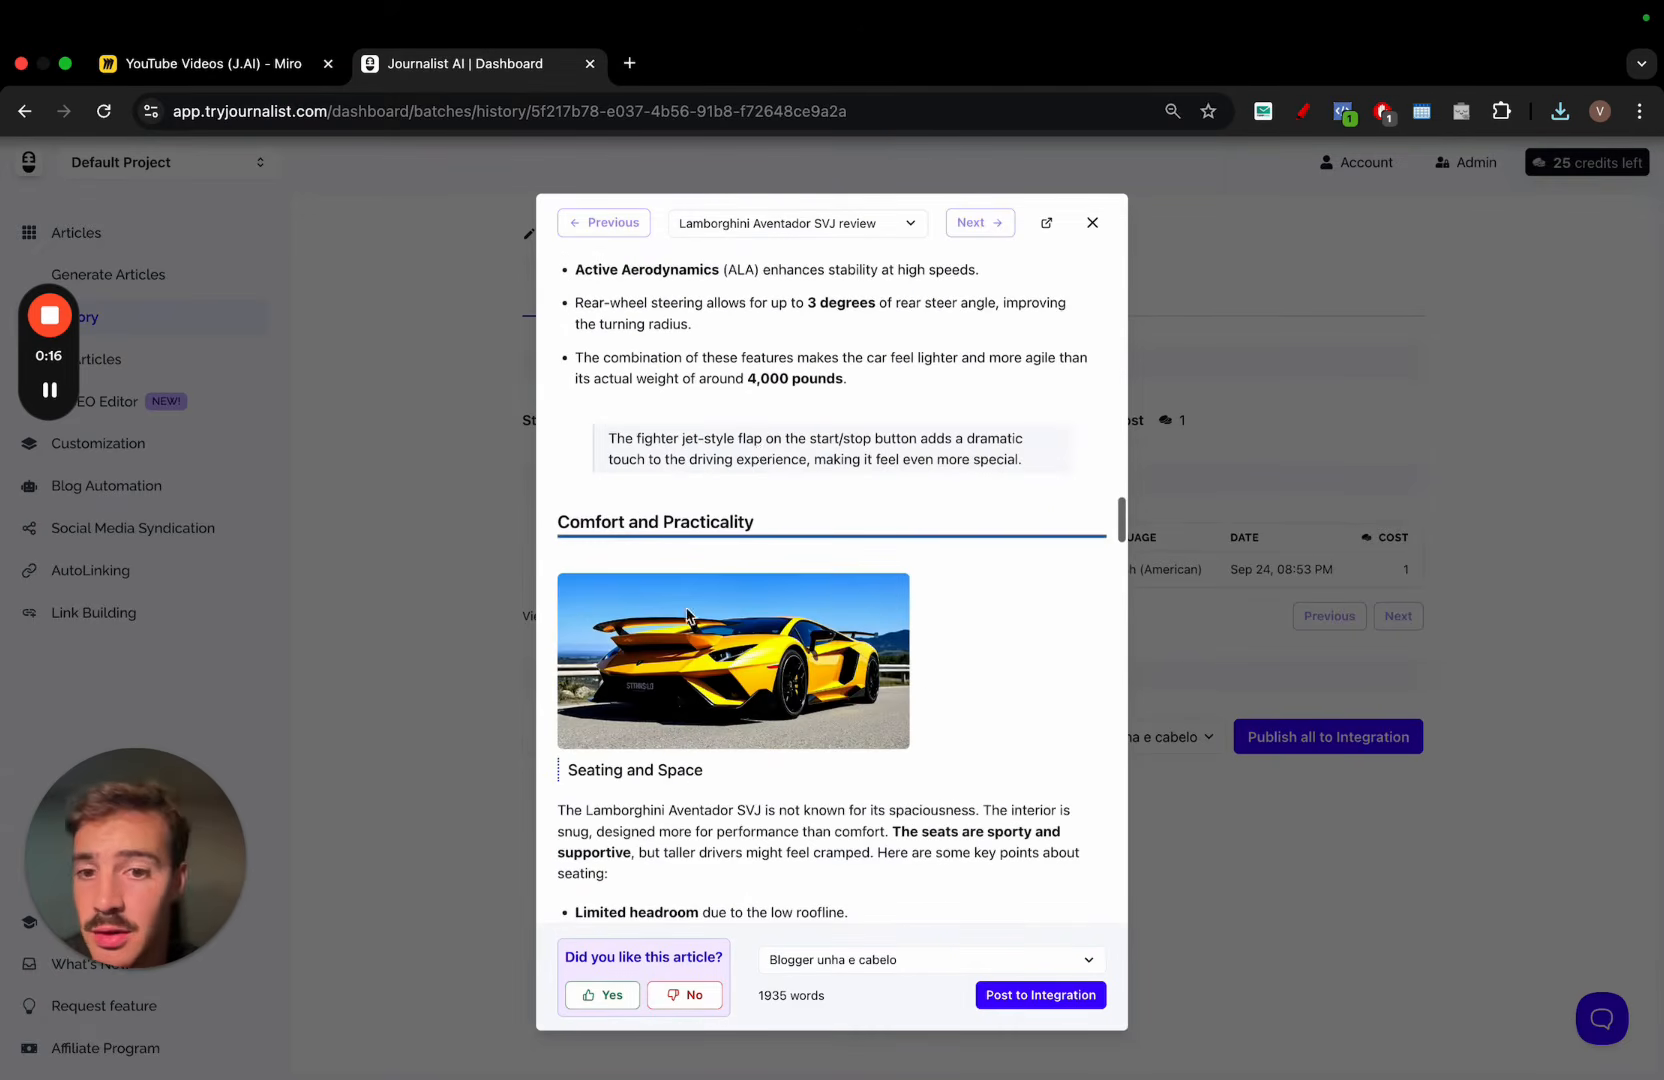
{"action": "scroll", "coordinate": [688, 655], "scroll_direction": "down", "scroll_amount": 2}
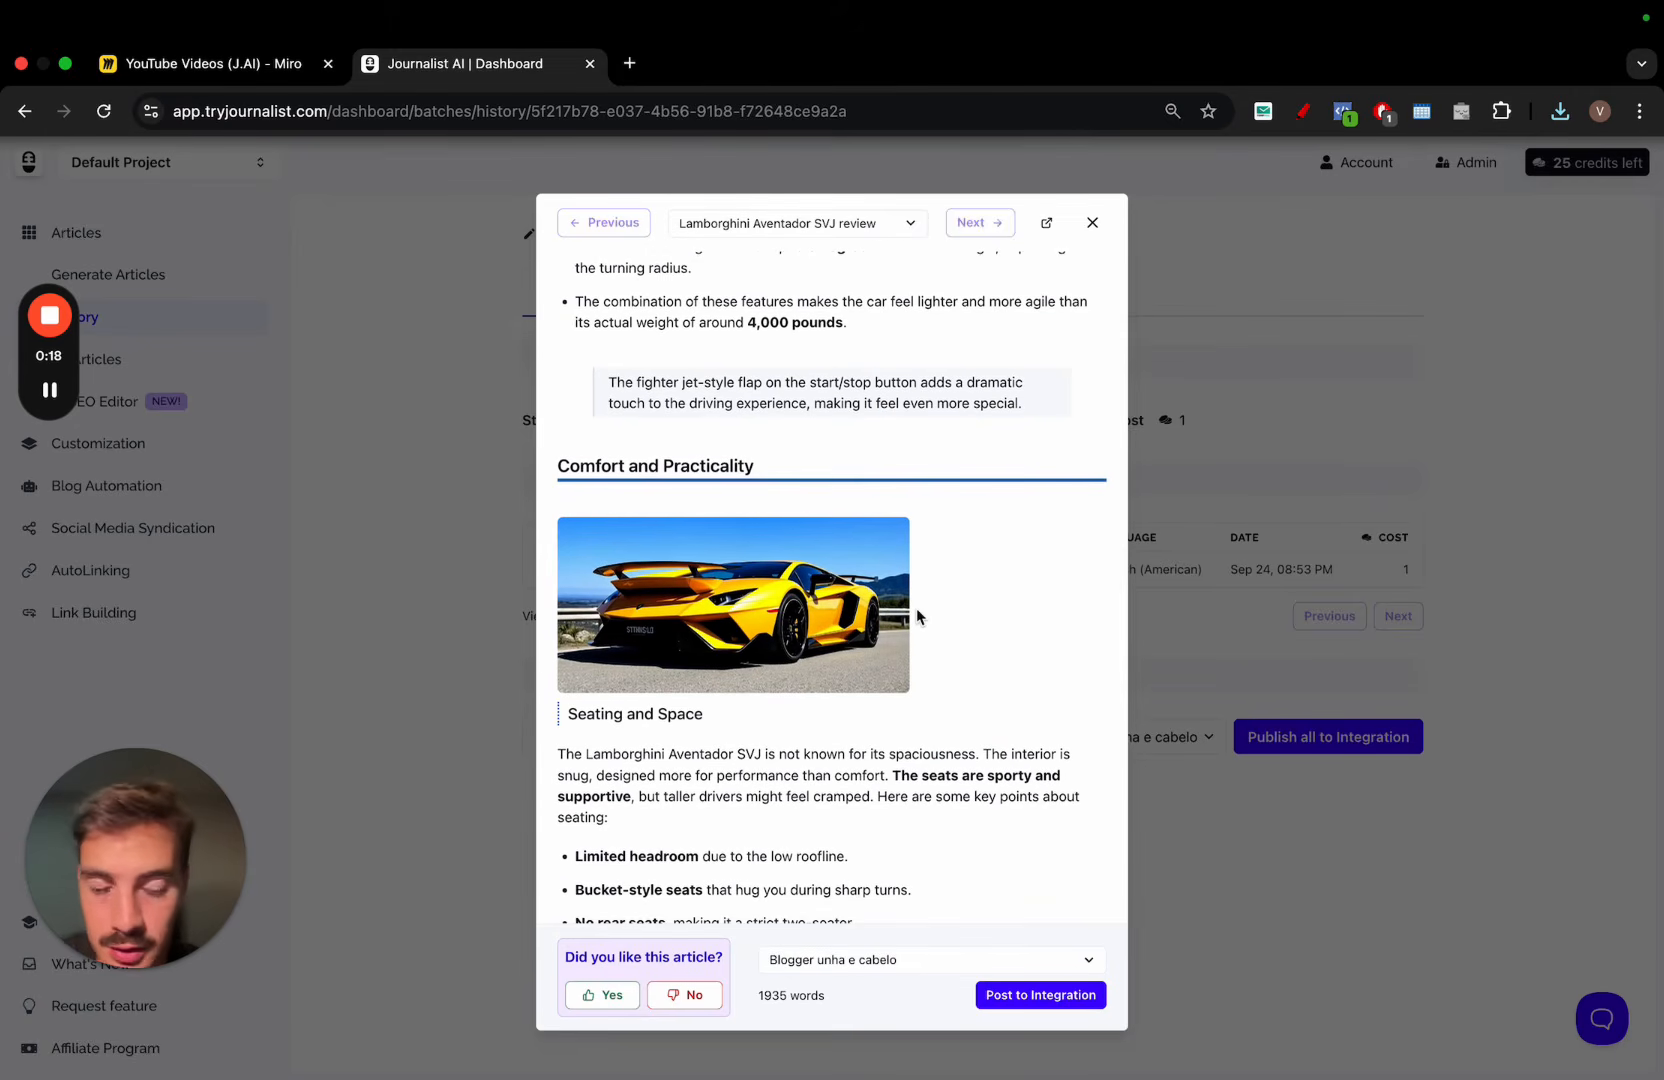
{"action": "scroll", "coordinate": [916, 612], "scroll_direction": "down", "scroll_amount": 15}
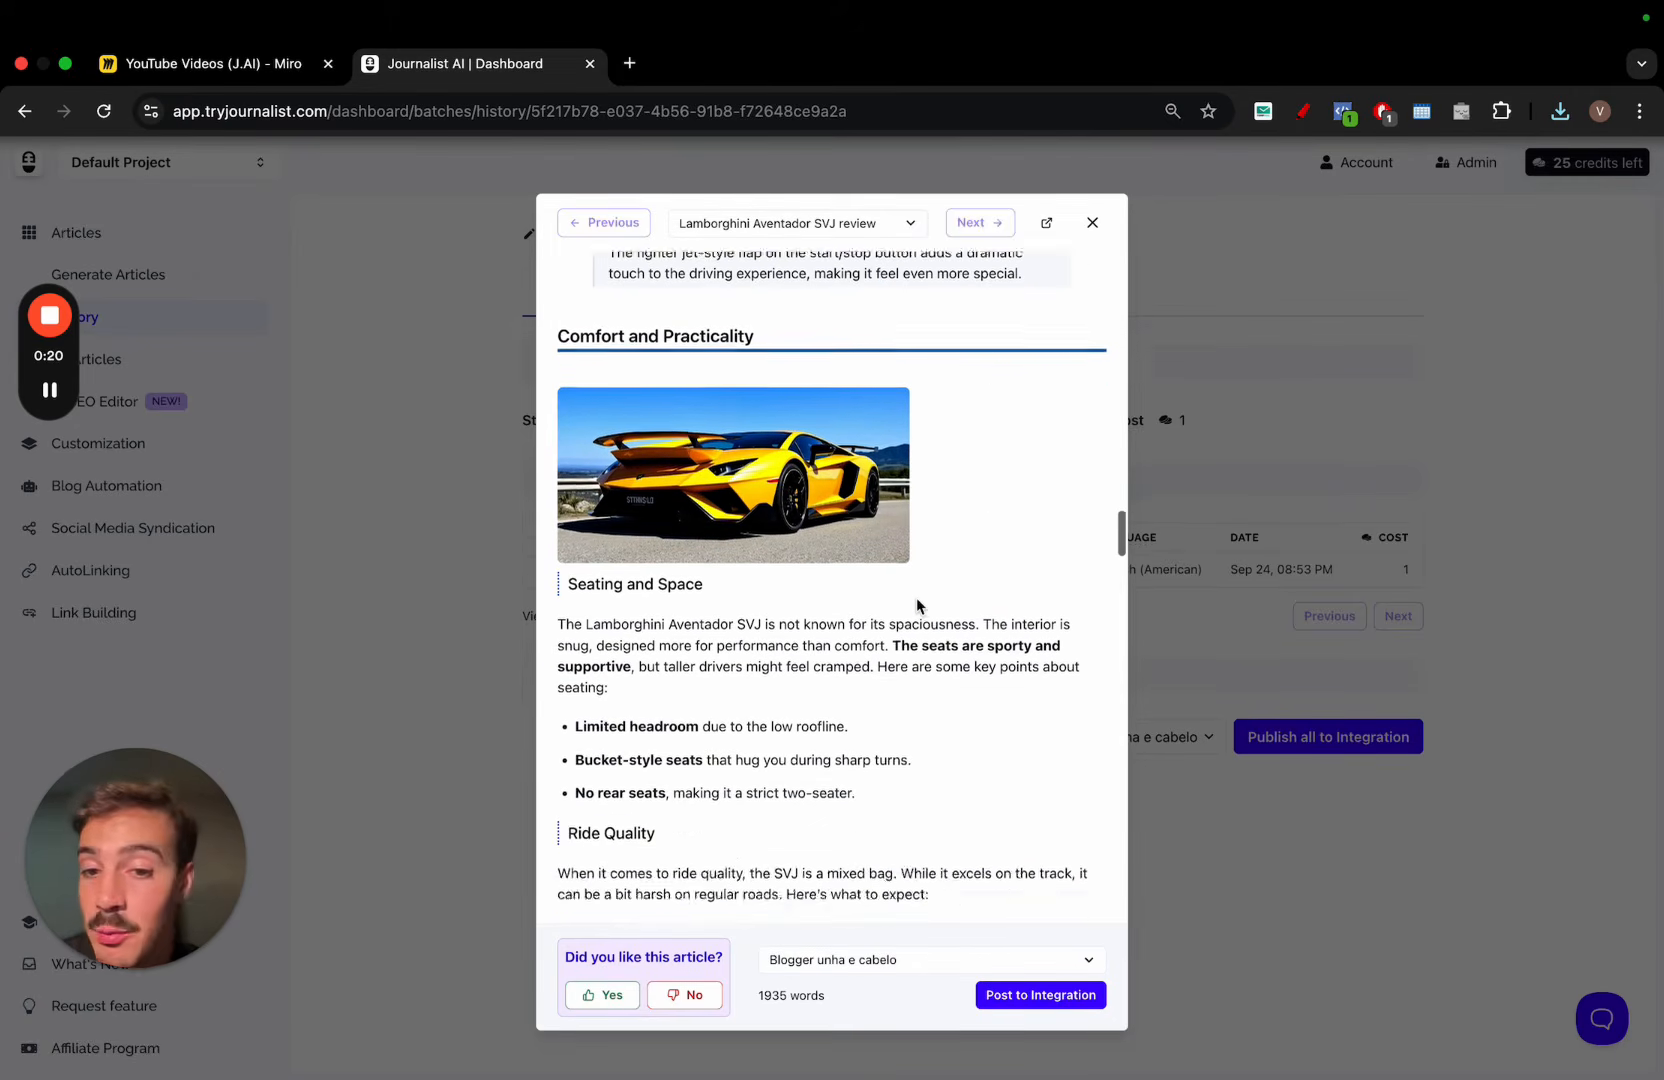
{"action": "scroll", "coordinate": [917, 605], "scroll_direction": "down", "scroll_amount": 20}
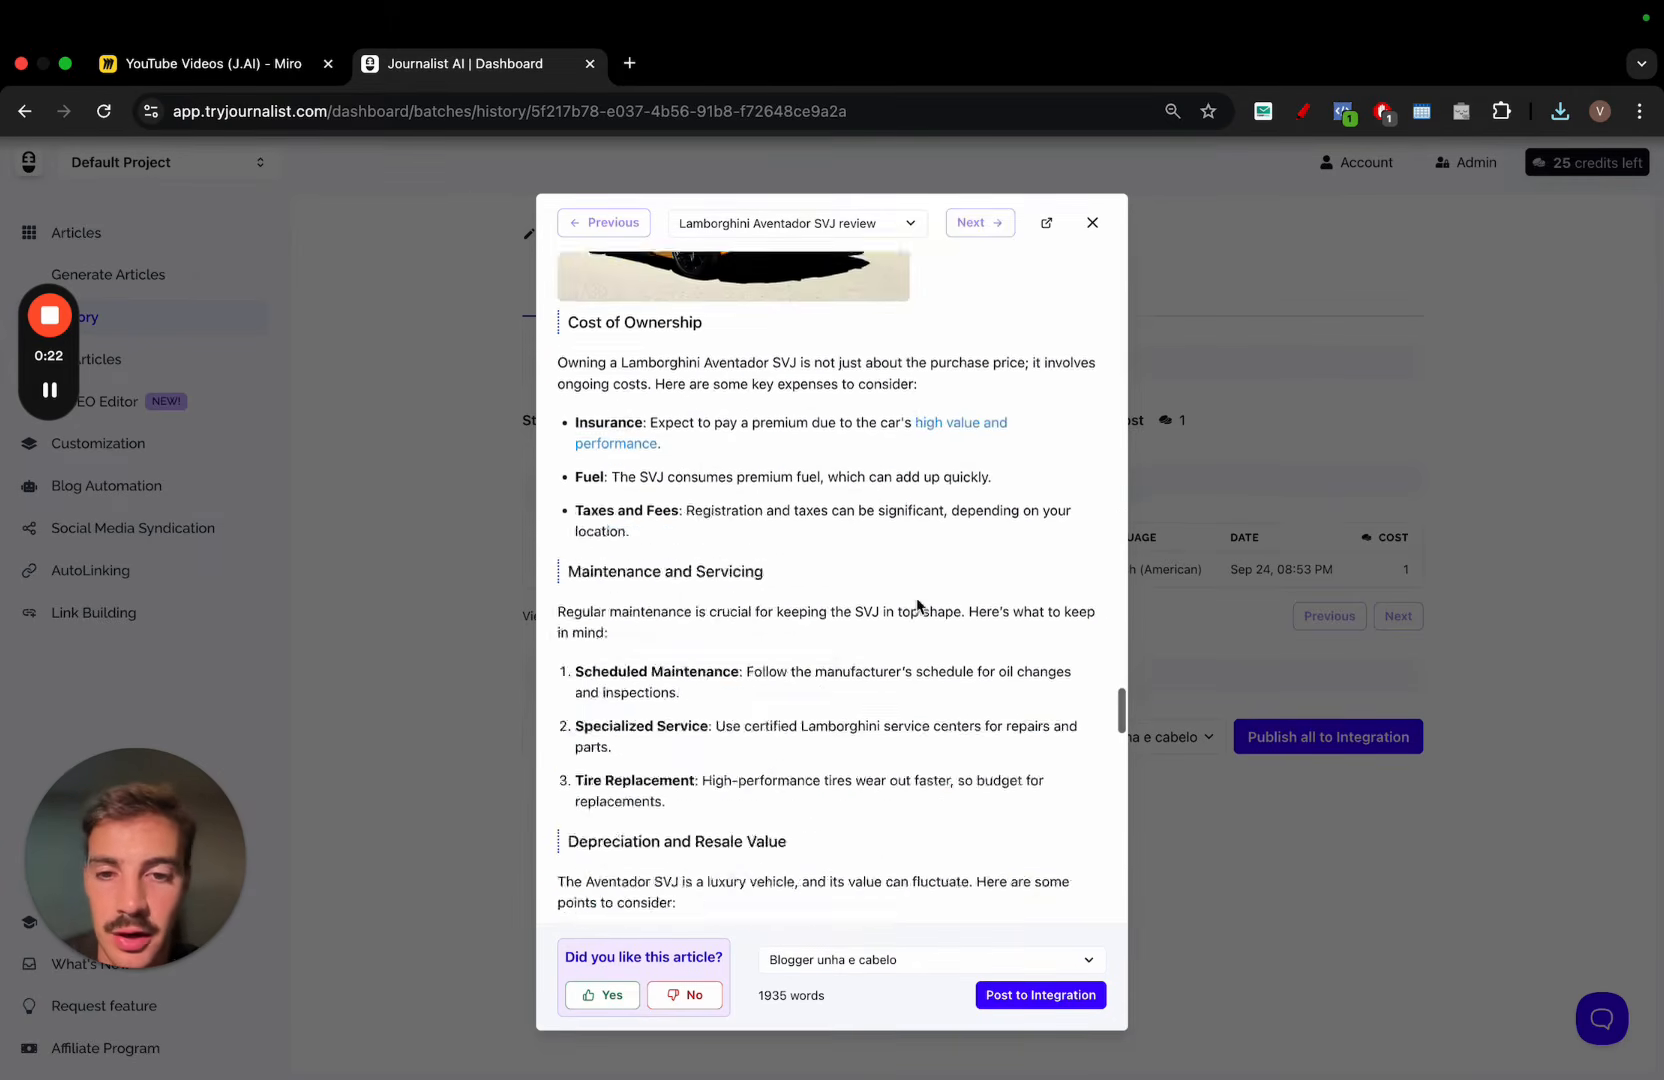
{"action": "left_click", "coordinate": [893, 535]}
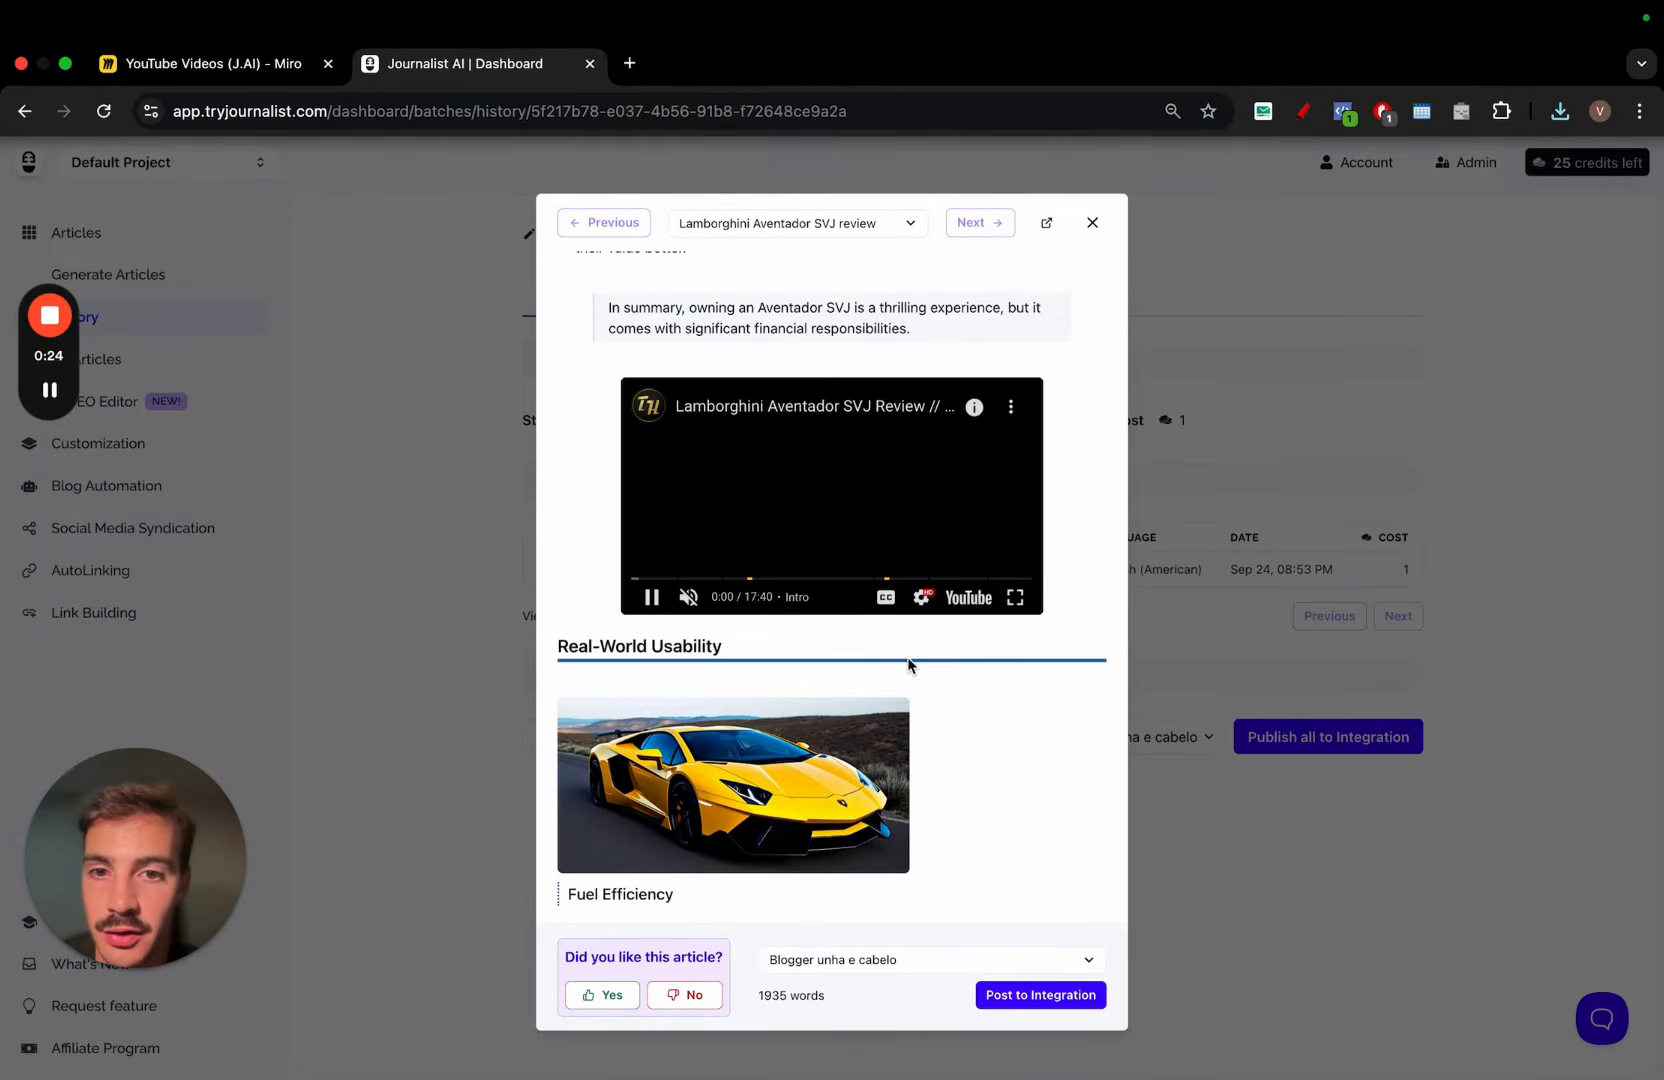
Examine the rest of the generated article, from the embedded video and Real-World Usability section to the Frequently Asked Questions
{"action": "scroll", "coordinate": [910, 668], "scroll_direction": "up", "scroll_amount": 3}
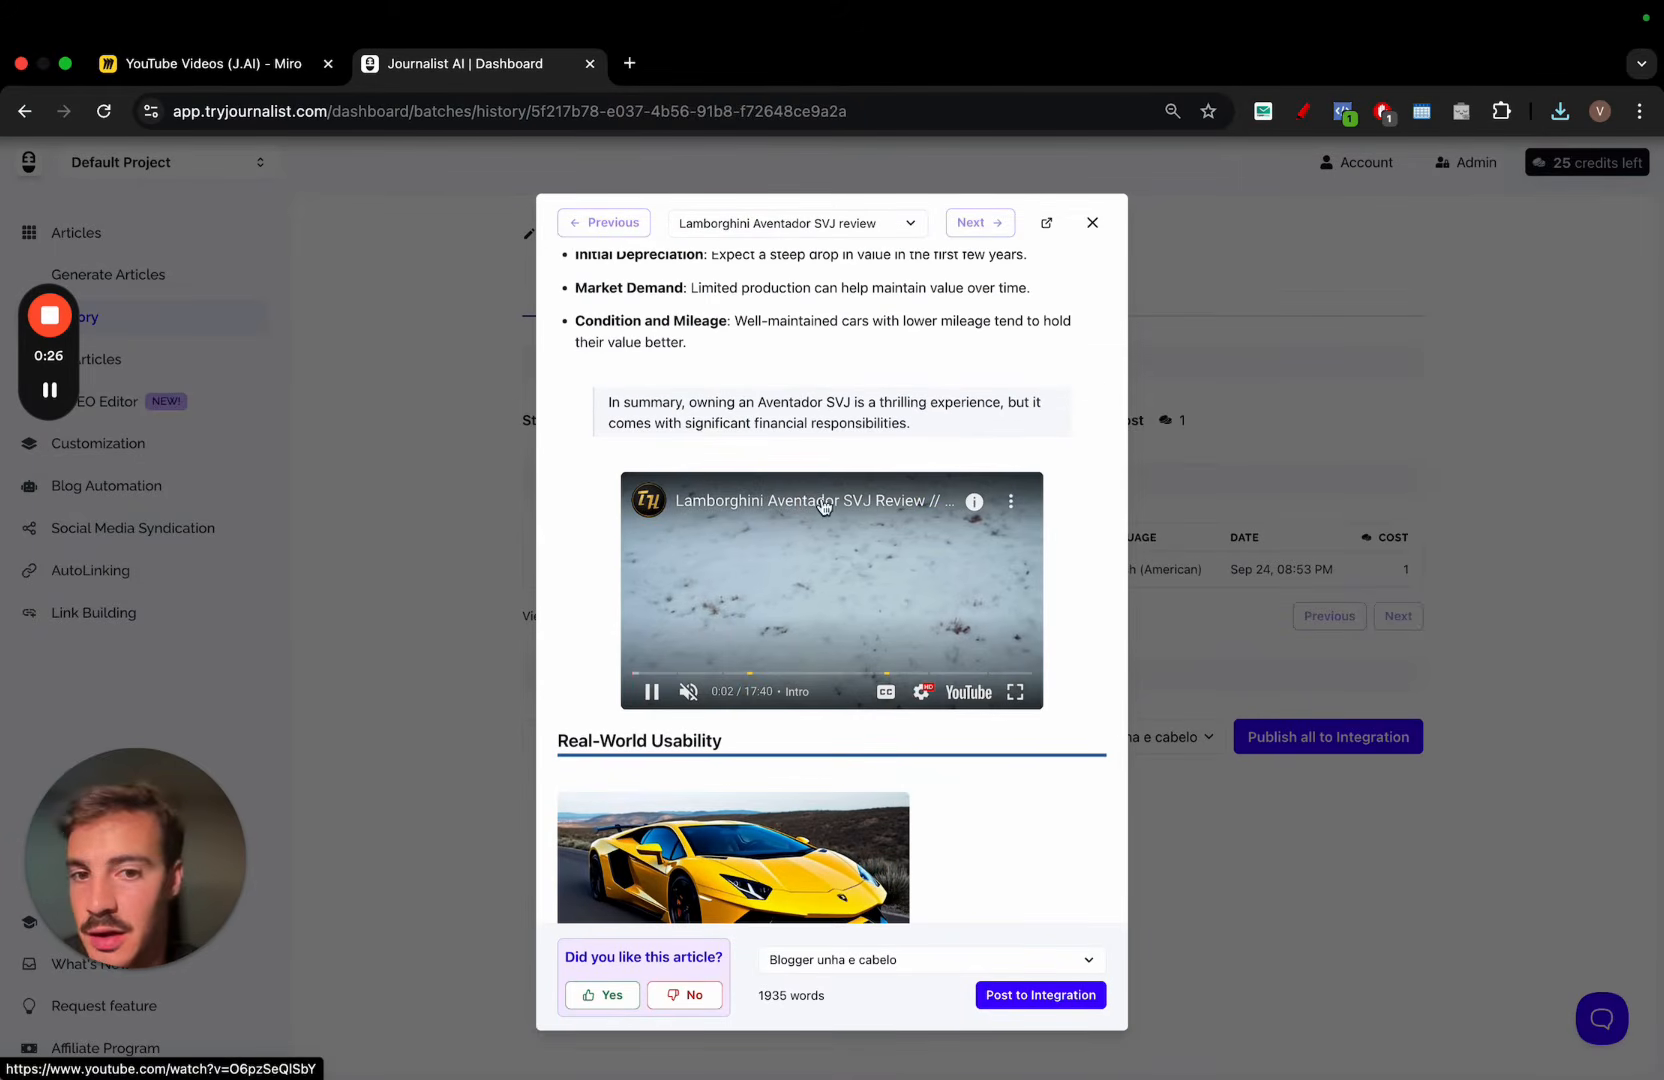
{"action": "scroll", "coordinate": [939, 731], "scroll_direction": "down", "scroll_amount": 1}
{"action": "scroll", "coordinate": [939, 731], "scroll_direction": "down", "scroll_amount": 10}
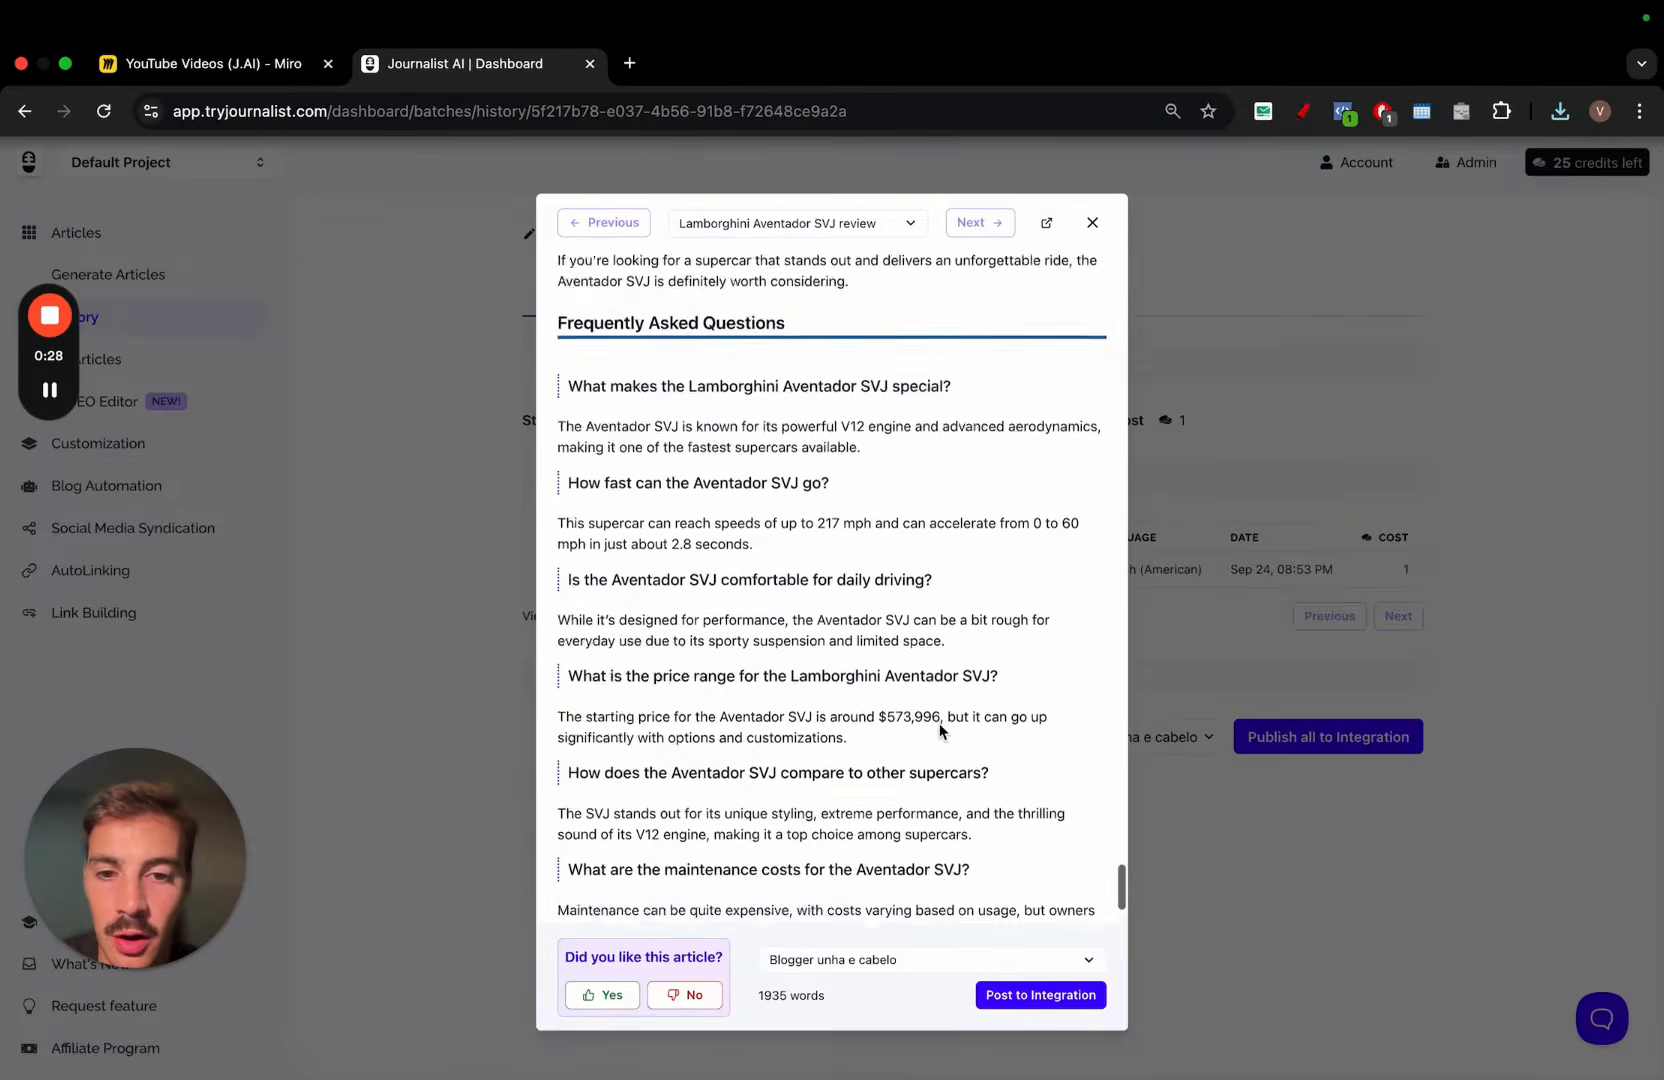
{"action": "scroll", "coordinate": [940, 740], "scroll_direction": "up", "scroll_amount": 15}
{"action": "scroll", "coordinate": [940, 745], "scroll_direction": "up", "scroll_amount": 20}
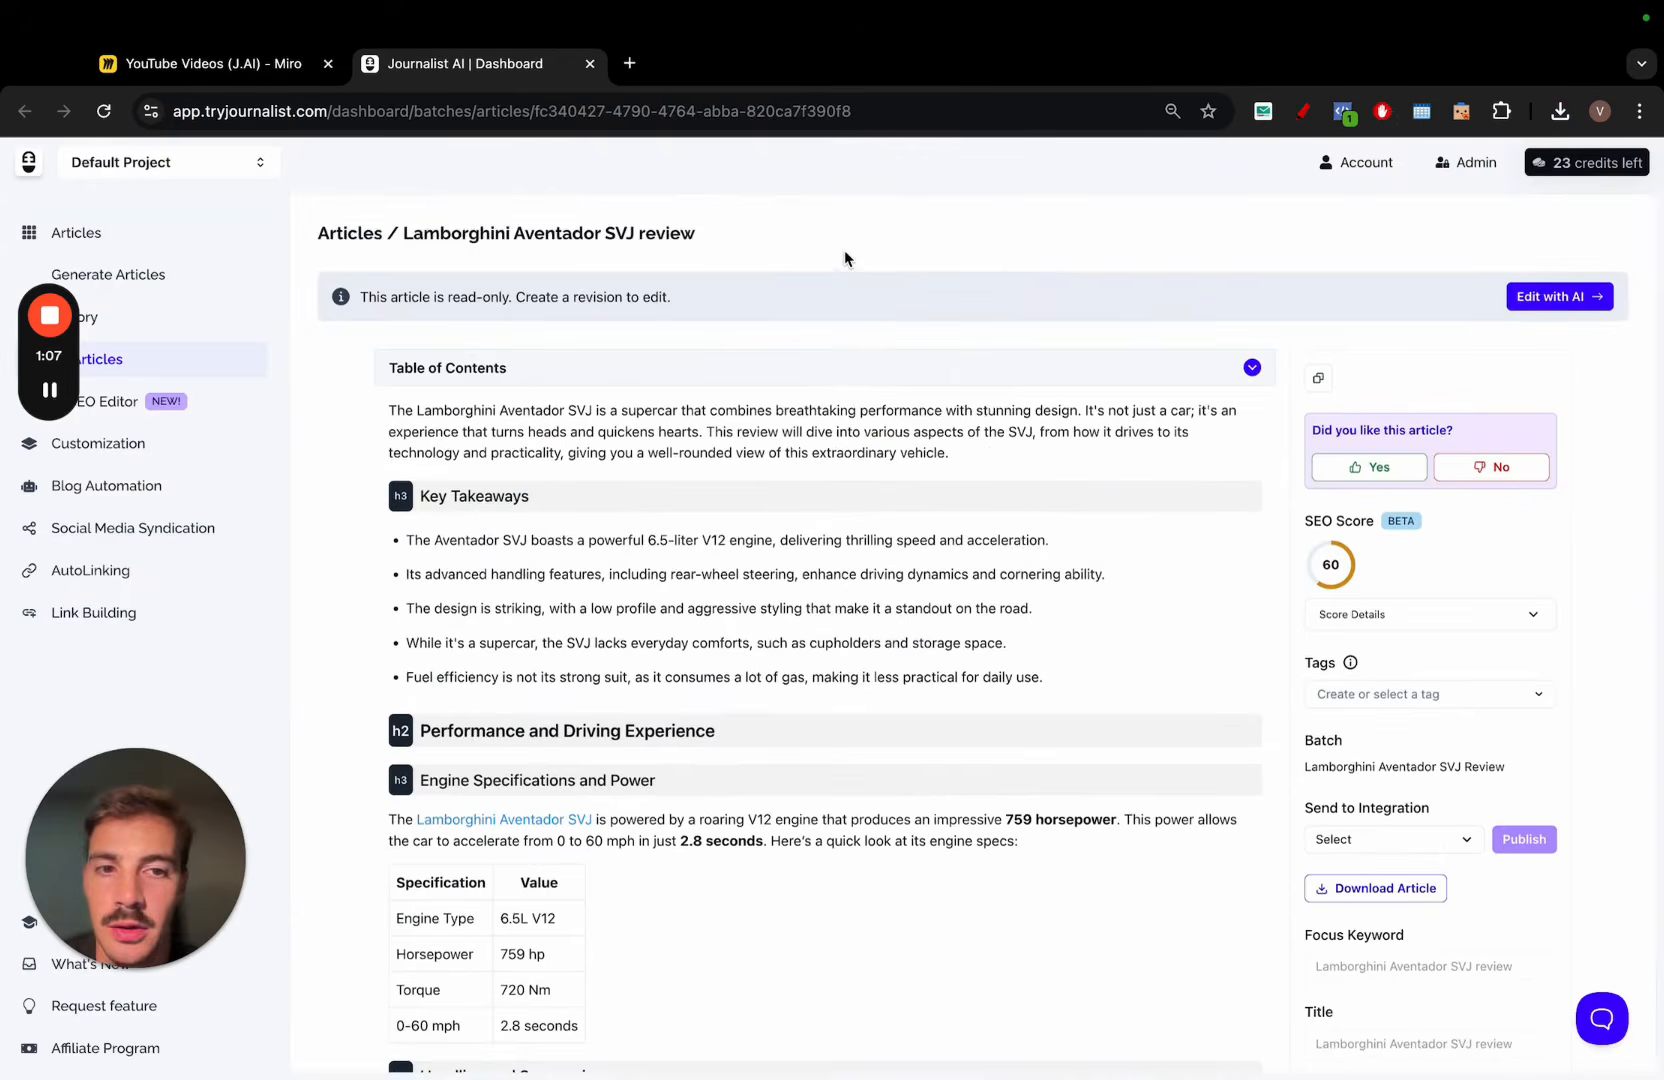
Review the Lamborghini Aventador SVJ review's article page and choose INSC as the integration to send it to
{"action": "scroll", "coordinate": [844, 250], "scroll_direction": "down", "scroll_amount": 1}
{"action": "scroll", "coordinate": [844, 250], "scroll_direction": "down", "scroll_amount": 2}
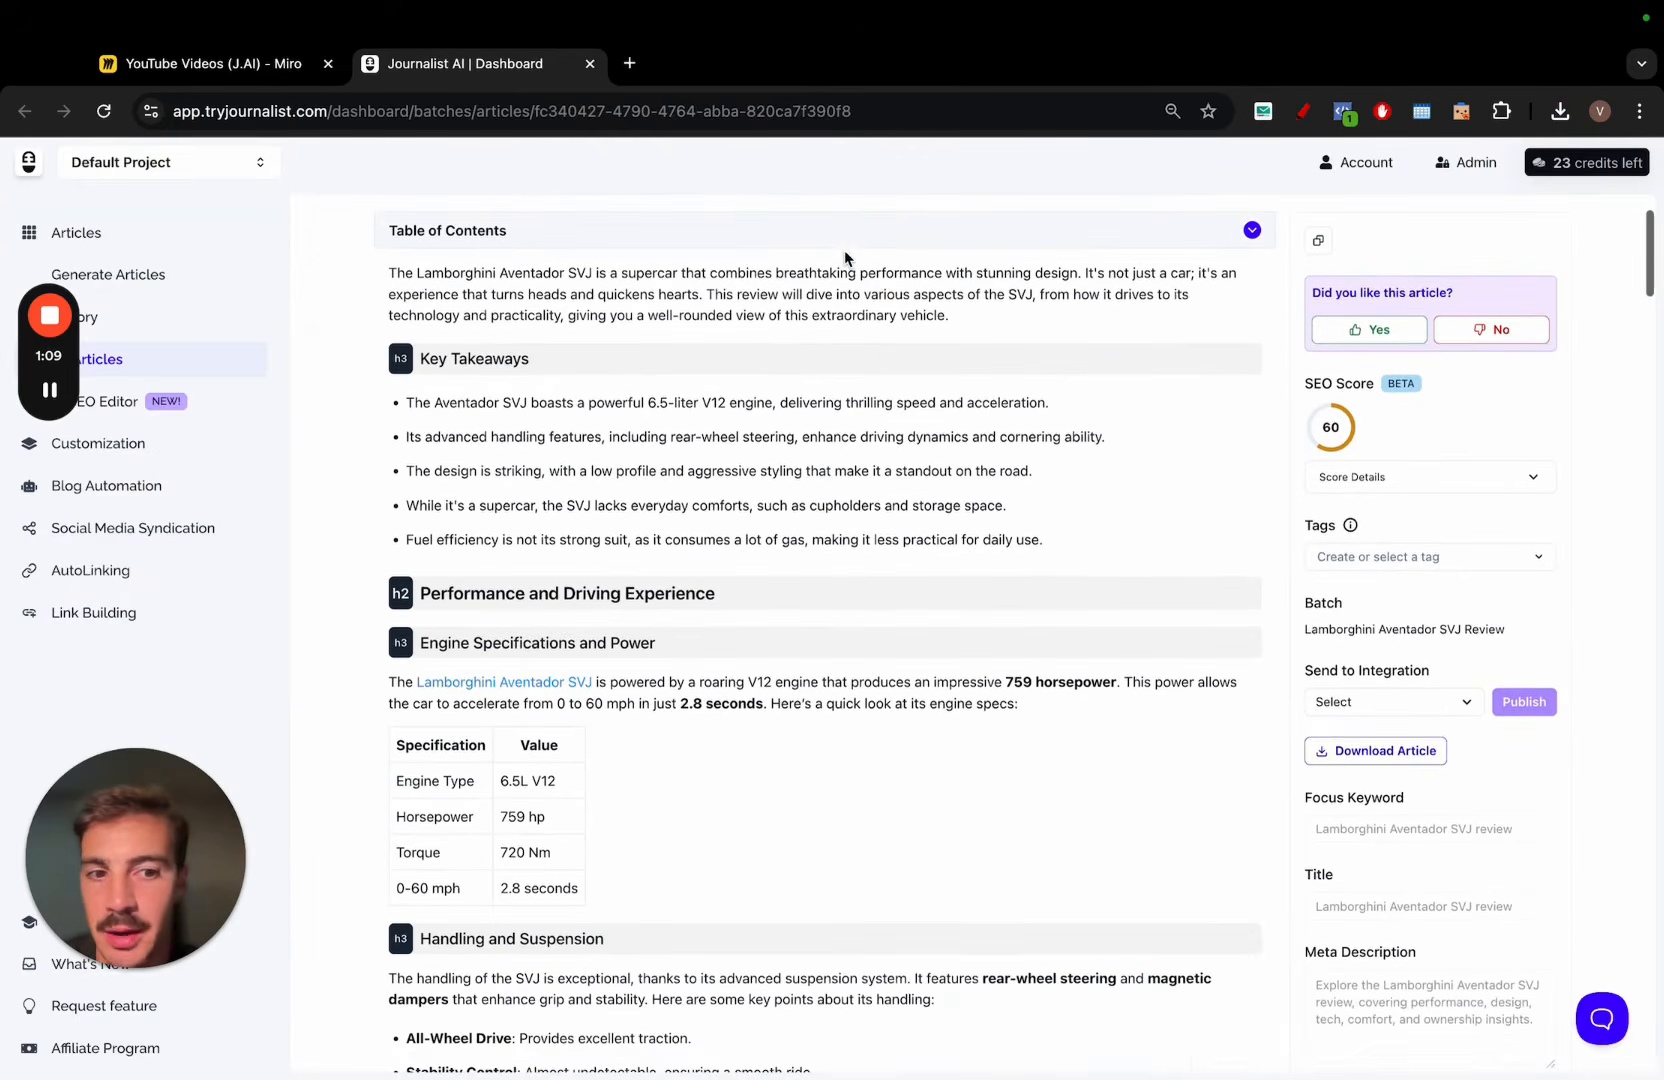
{"action": "scroll", "coordinate": [1060, 416], "scroll_direction": "down", "scroll_amount": 1}
{"action": "scroll", "coordinate": [1060, 416], "scroll_direction": "up", "scroll_amount": 3}
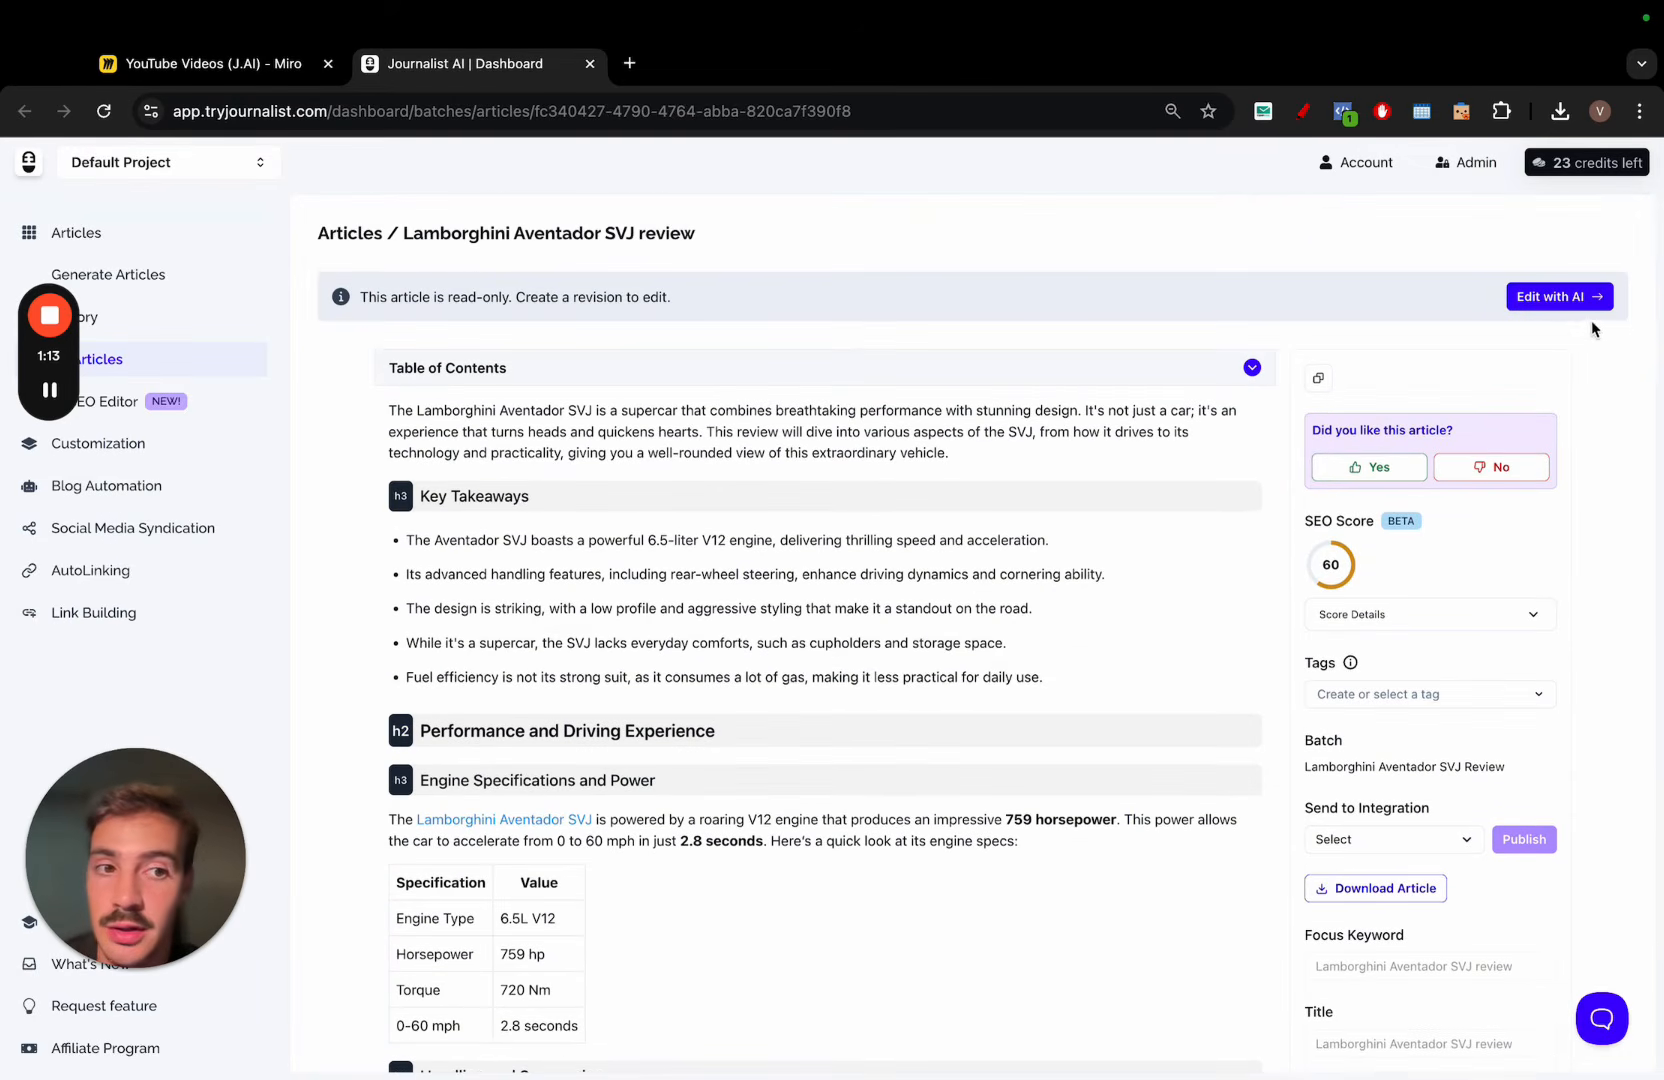
{"action": "scroll", "coordinate": [1250, 360], "scroll_direction": "down", "scroll_amount": 2}
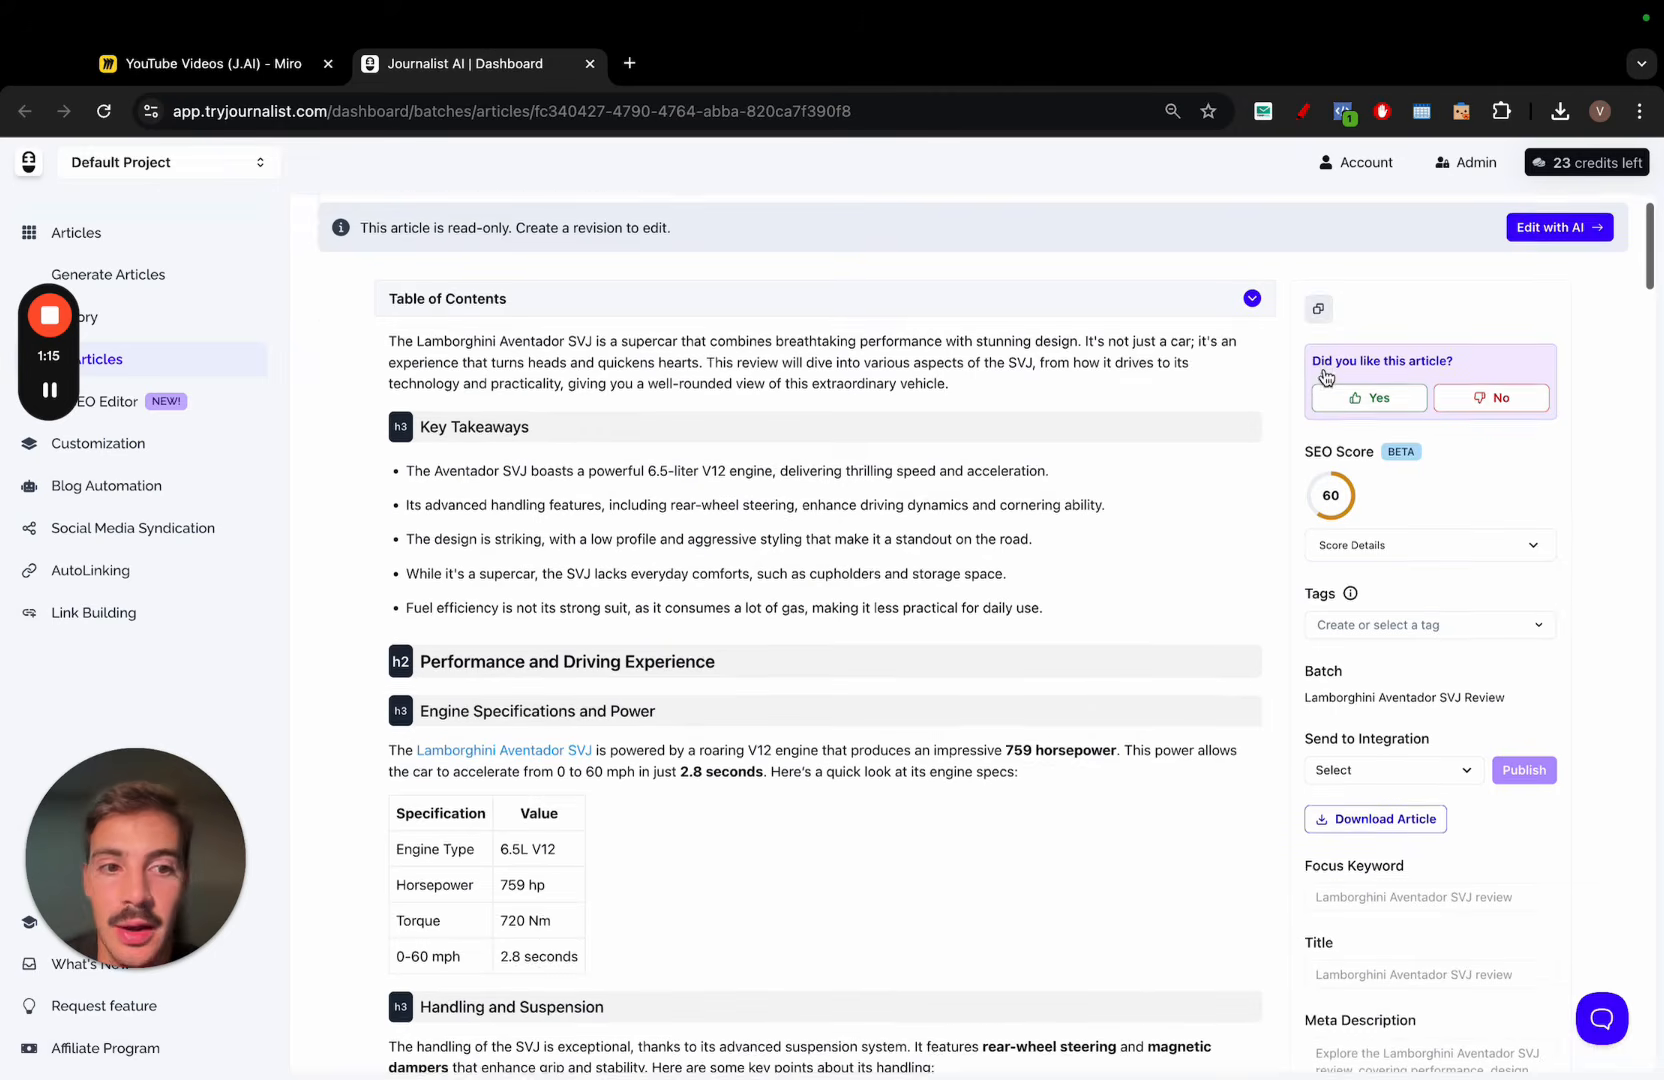
{"action": "scroll", "coordinate": [1271, 537], "scroll_direction": "down", "scroll_amount": 2}
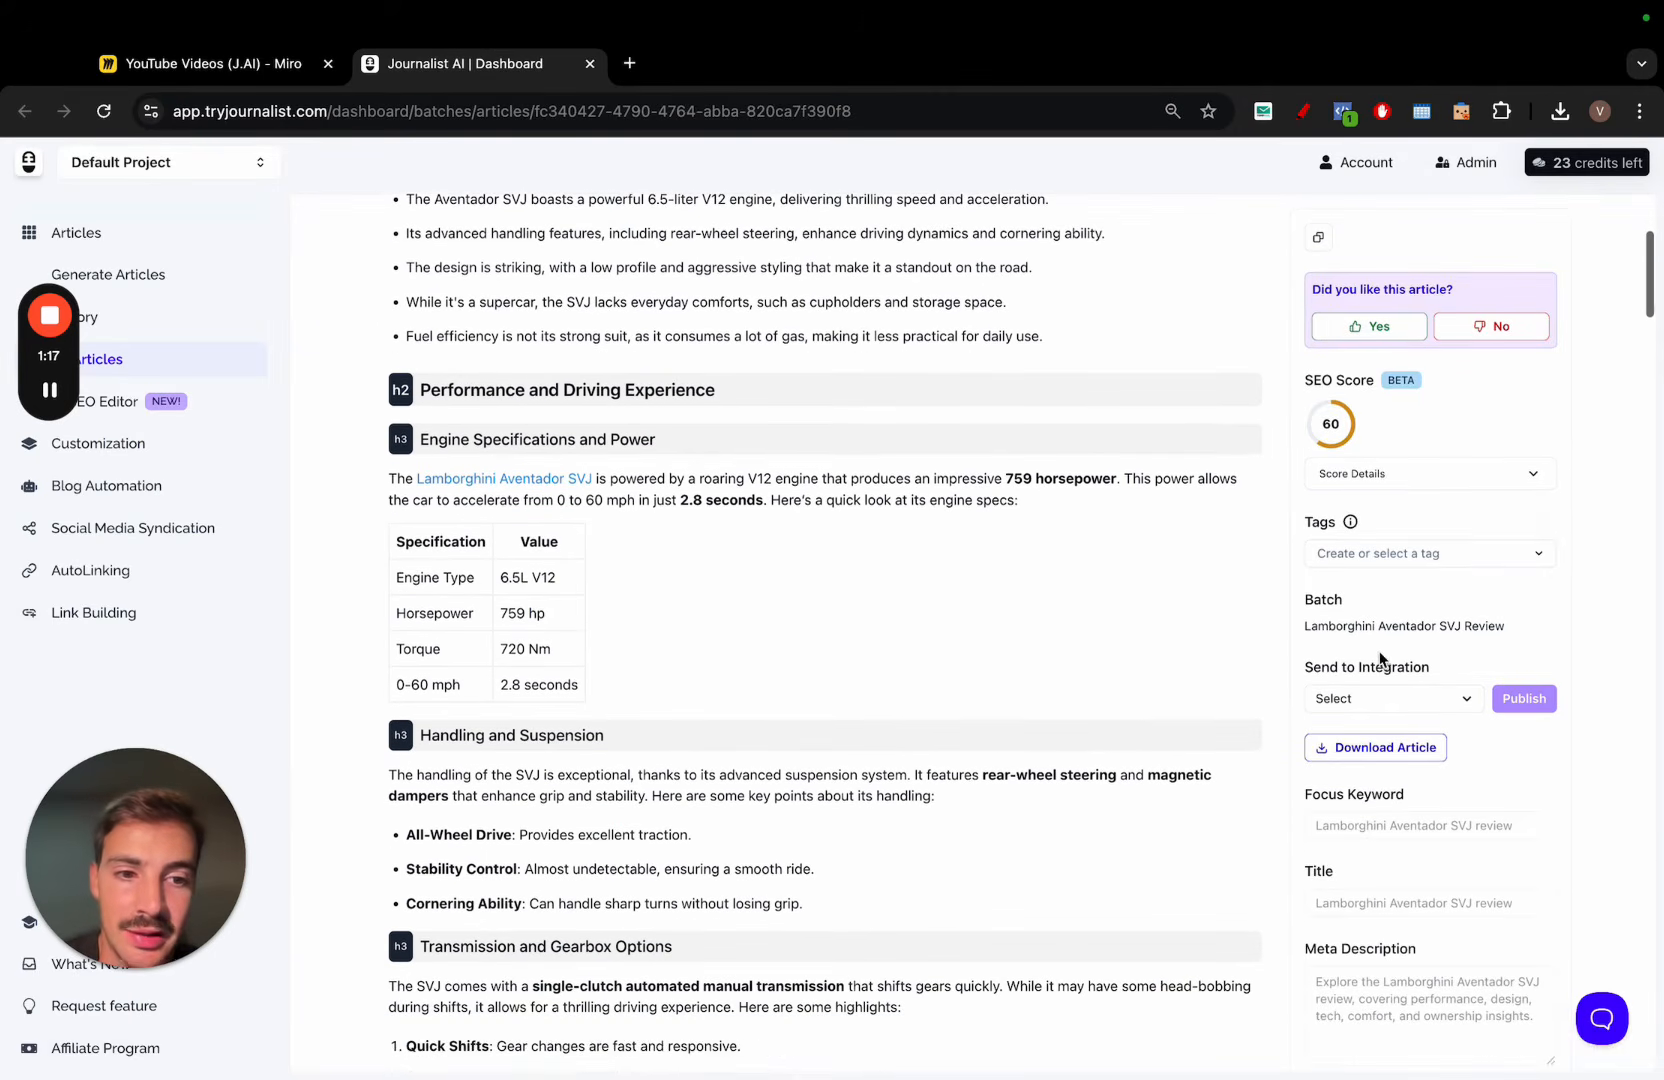
{"action": "left_click", "coordinate": [1440, 704]}
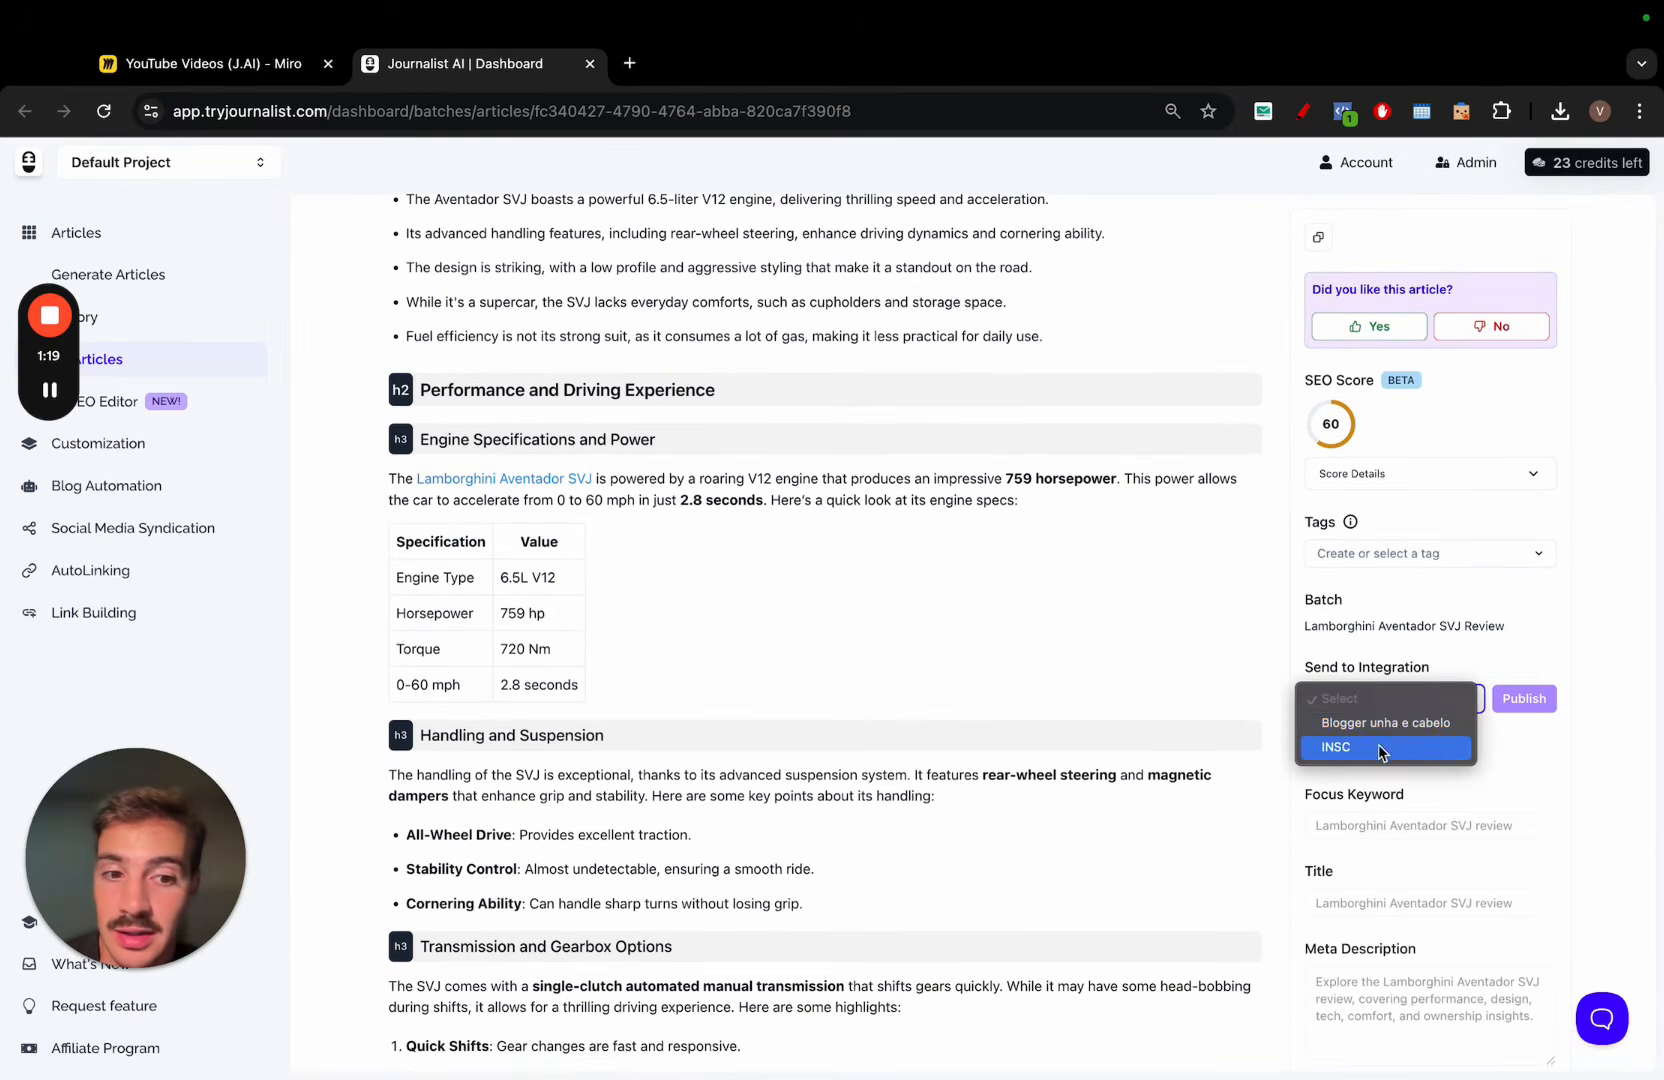
{"action": "left_click", "coordinate": [1380, 747]}
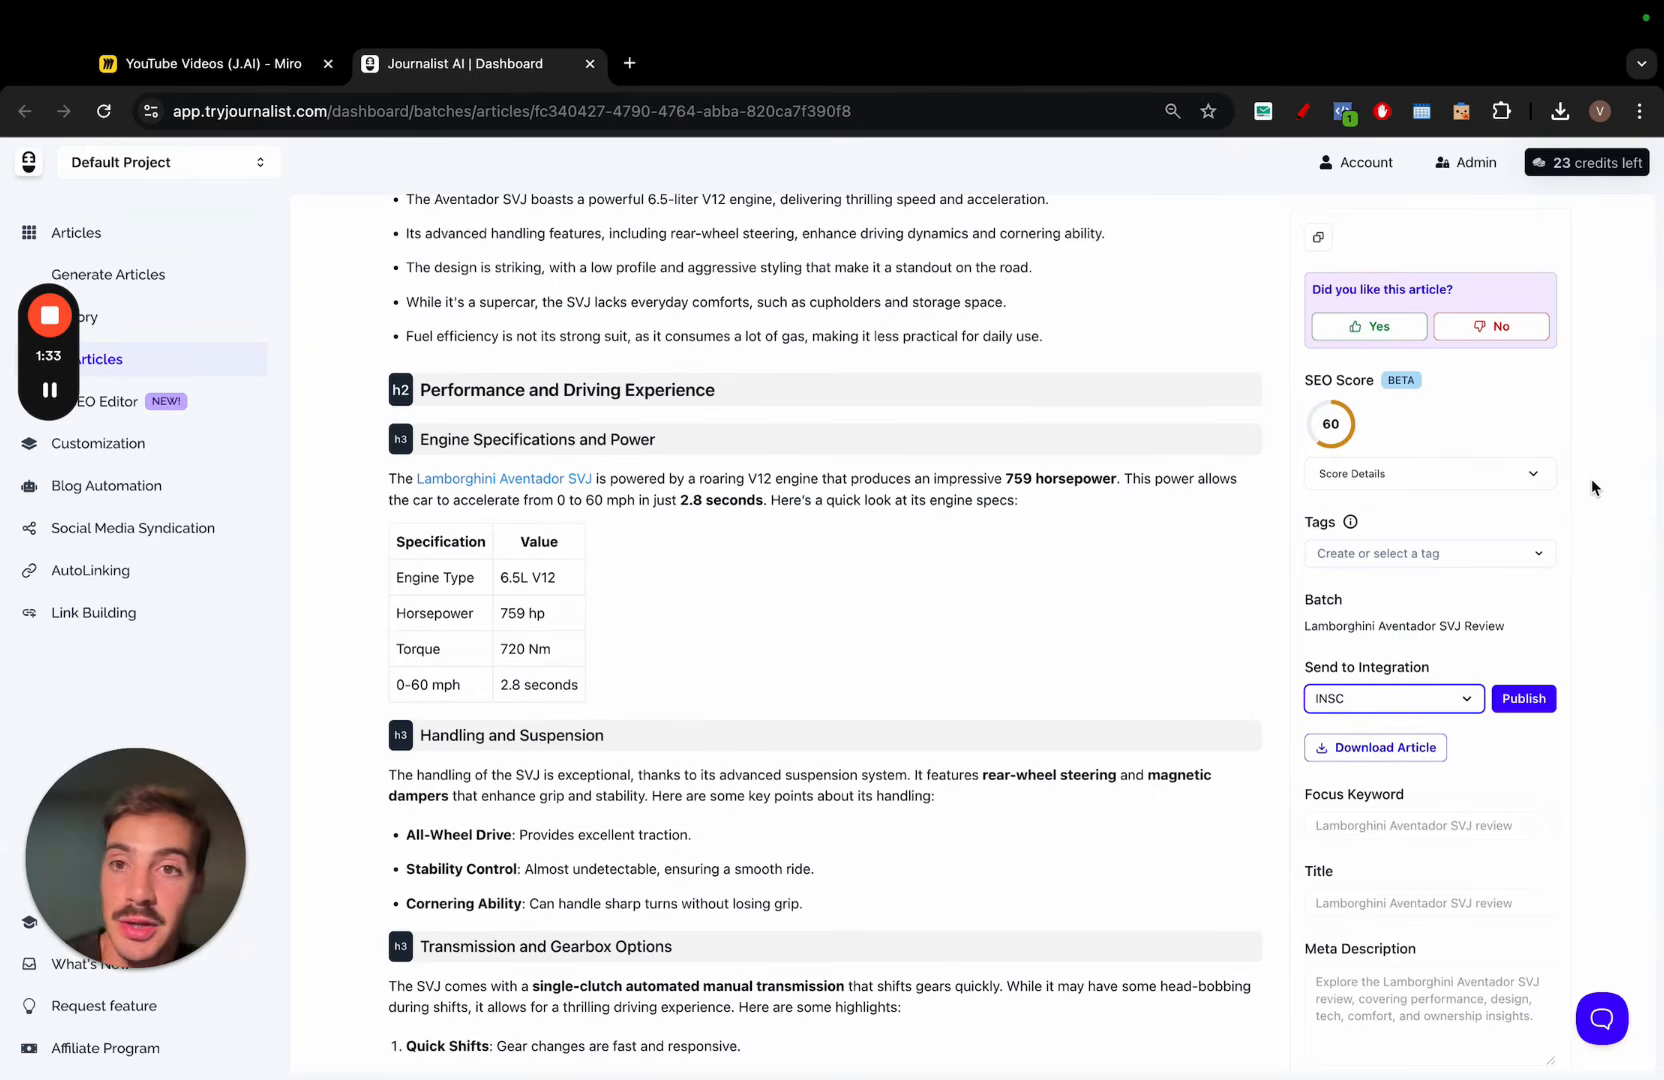
{"action": "scroll", "coordinate": [1590, 485], "scroll_direction": "down", "scroll_amount": 2}
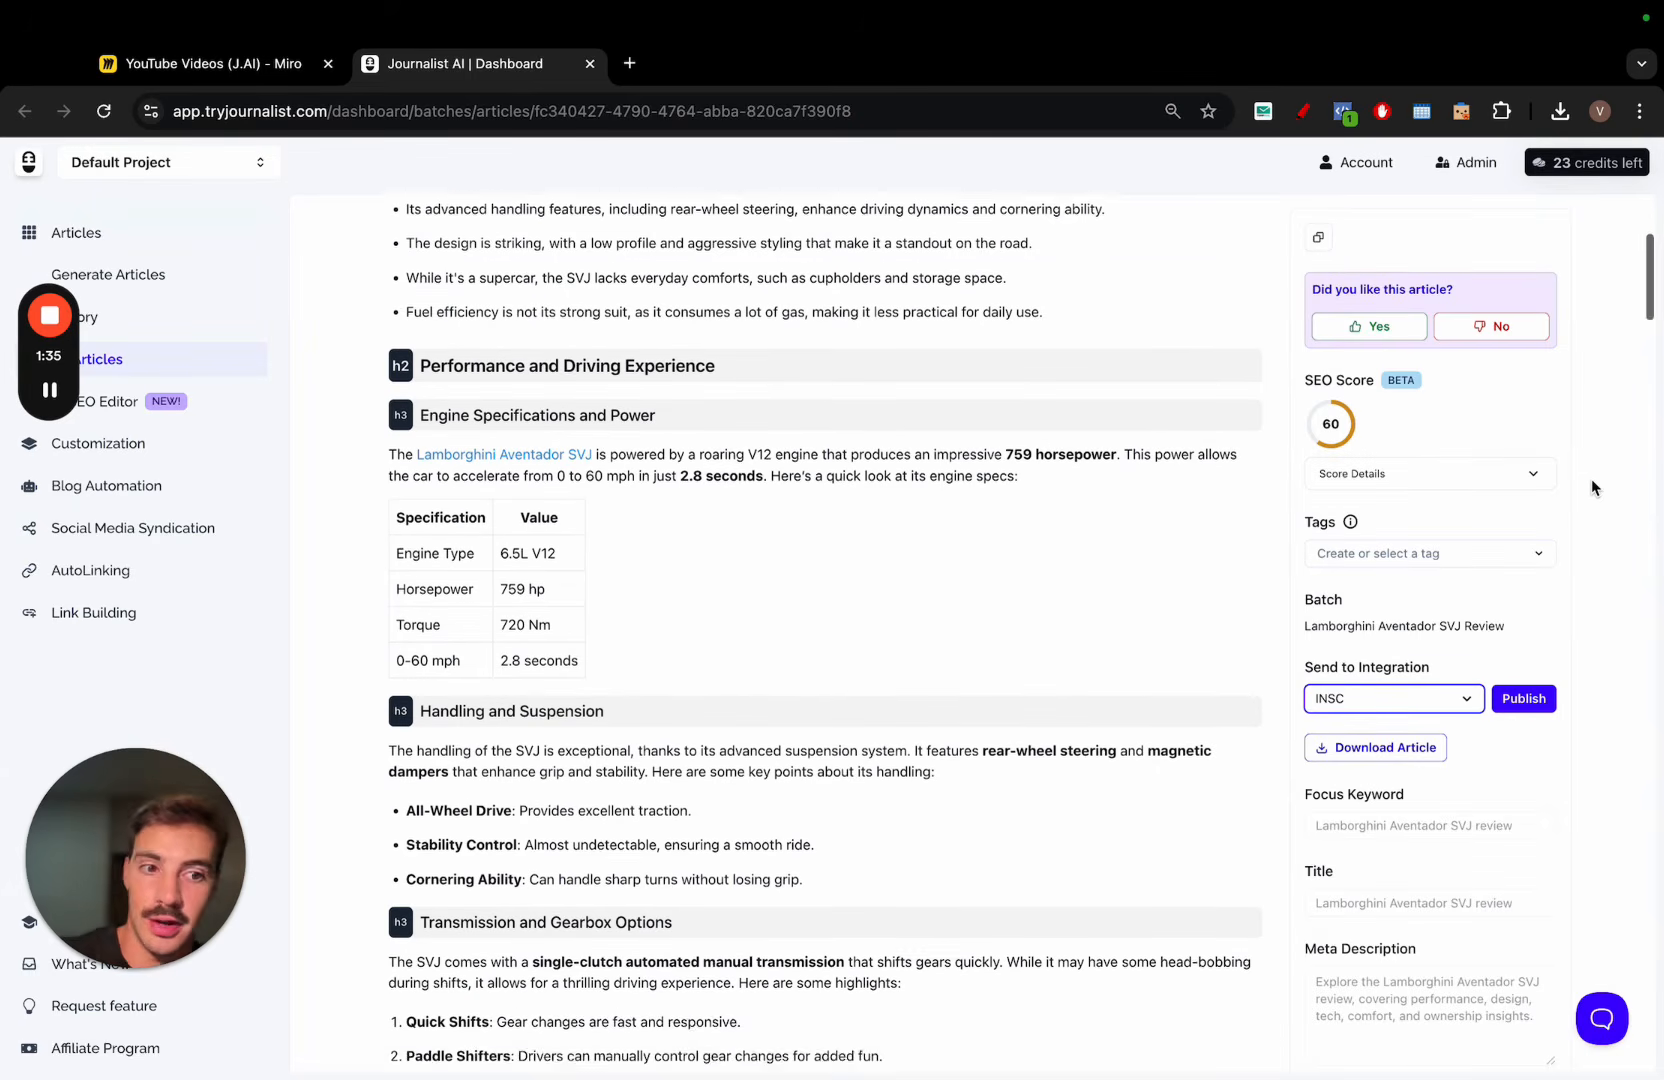
{"action": "left_click", "coordinate": [1303, 111]}
{"action": "left_click_drag", "start_coordinate": [15, 173], "coordinate": [670, 343]}
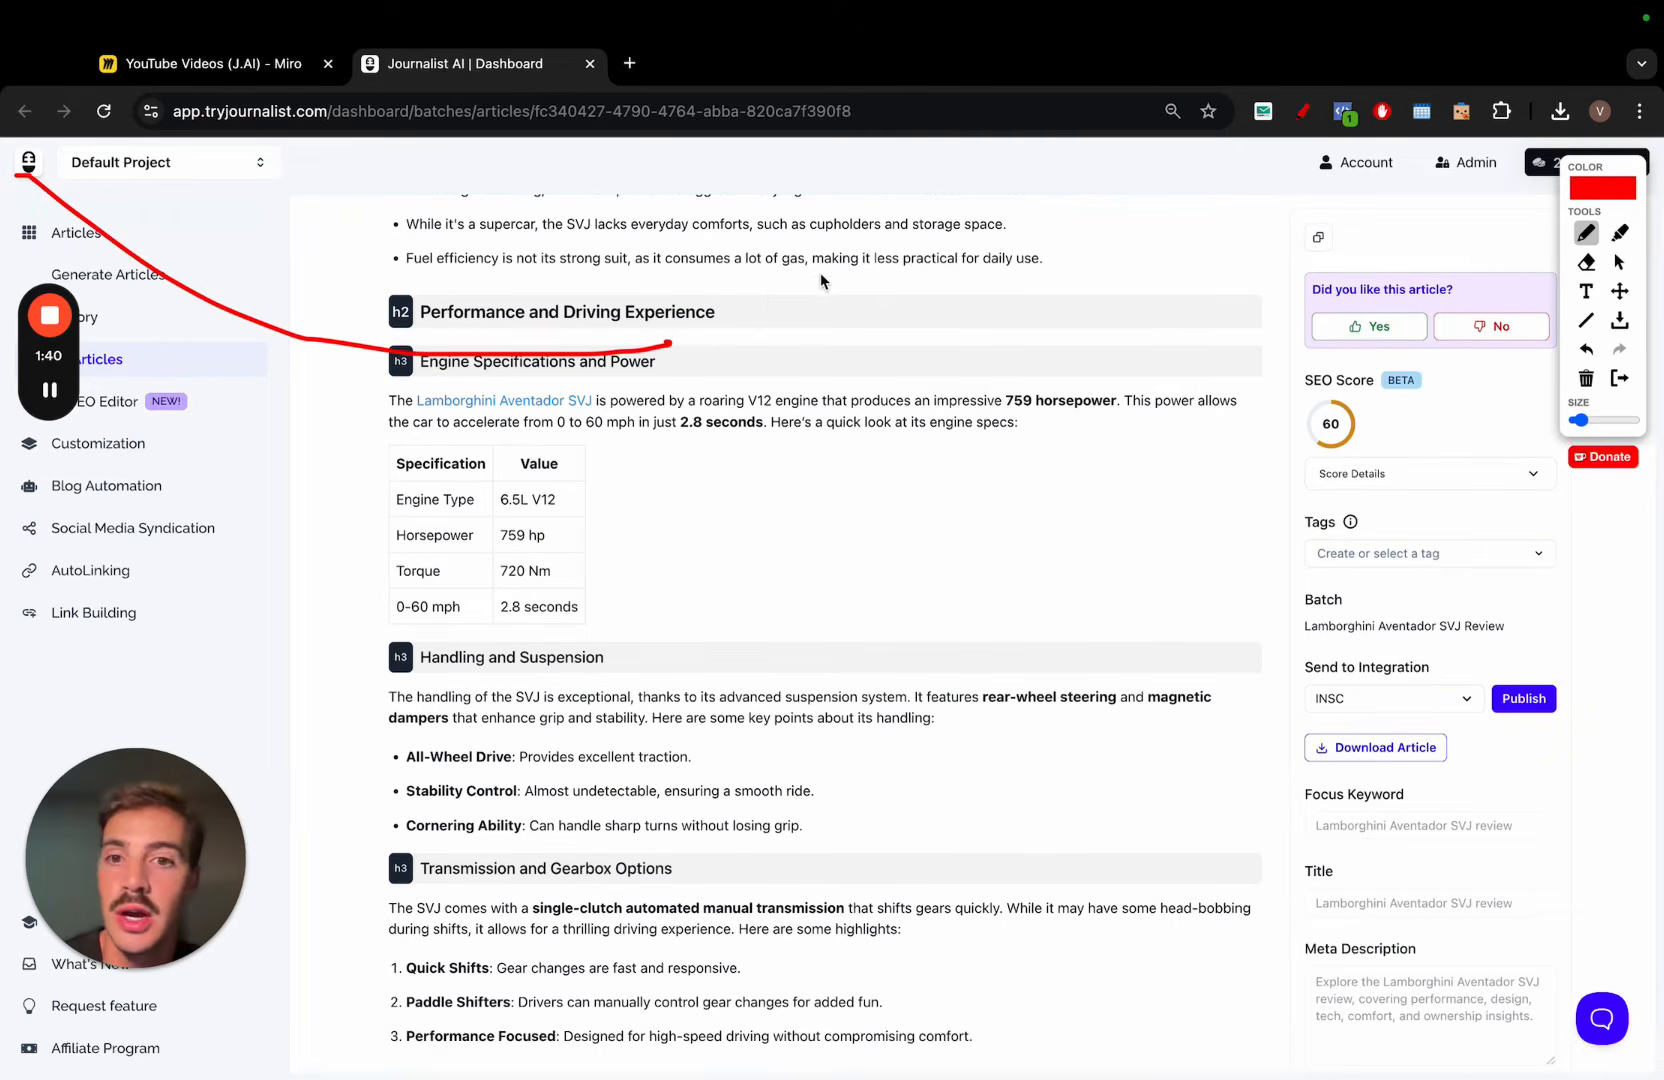
{"action": "left_click", "coordinate": [1619, 378]}
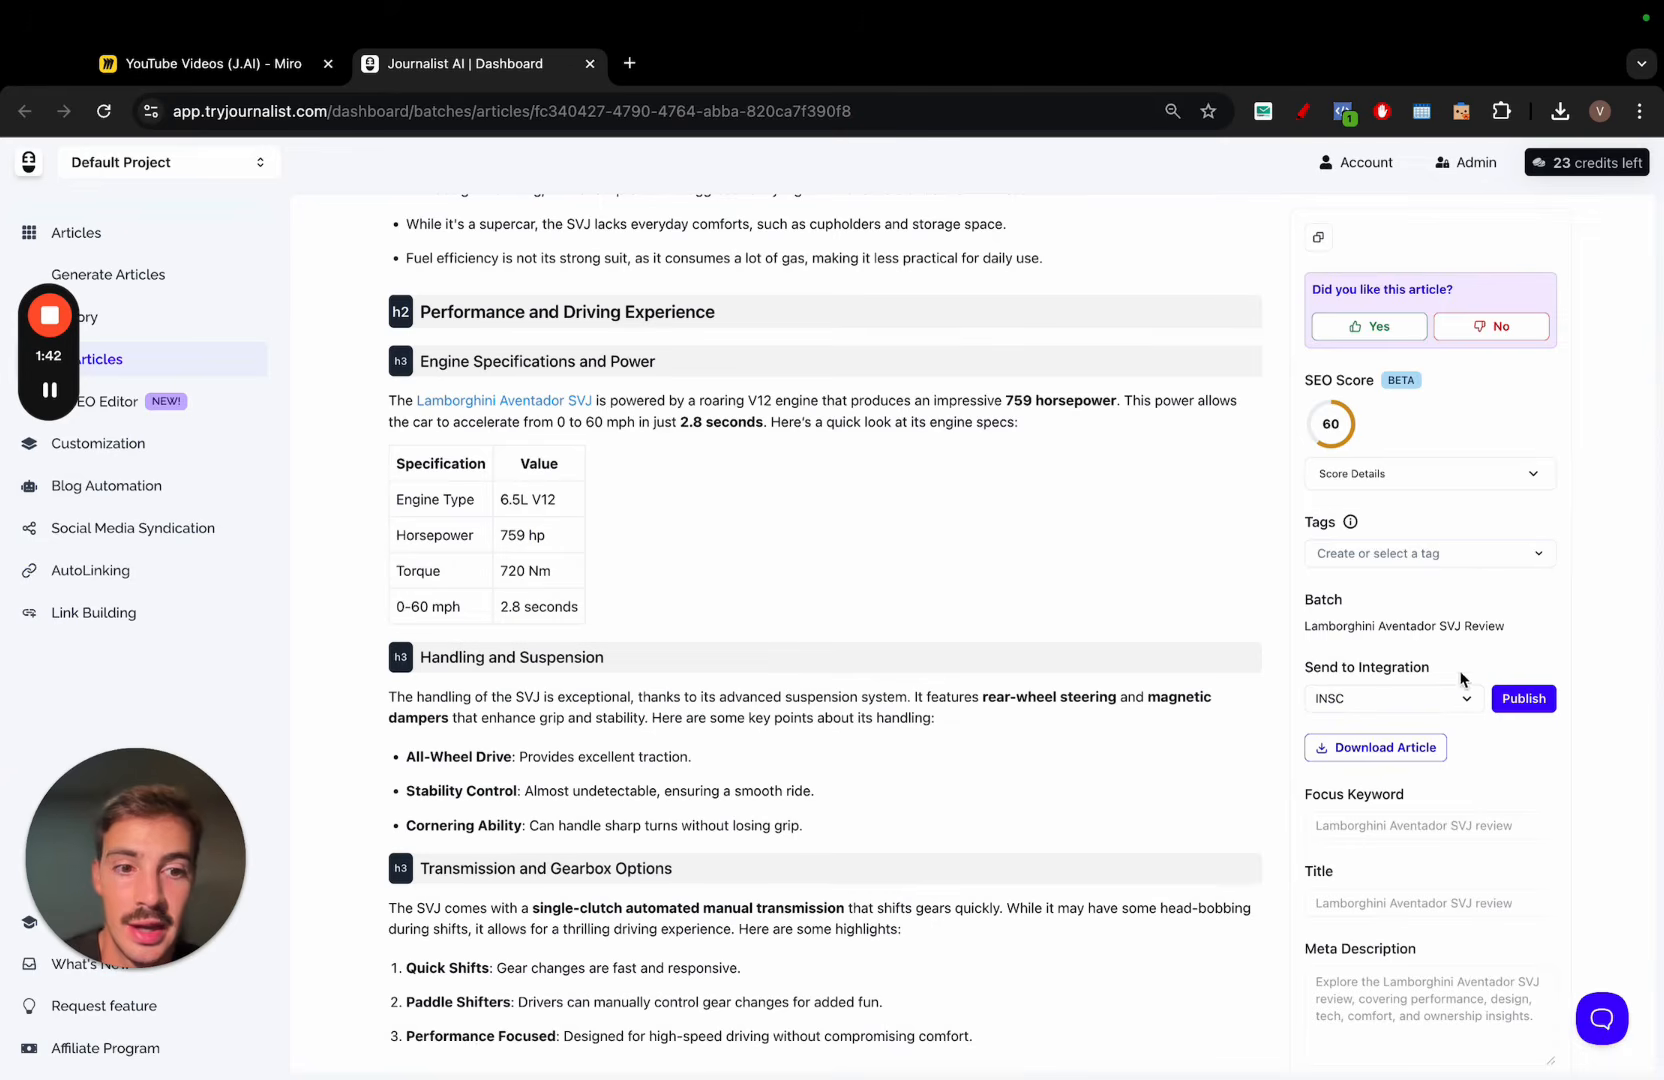
Open Blog Automation in a new browser tab and start creating a new integration from the Integrations page
{"action": "left_click", "coordinate": [160, 489], "text": "super"}
{"action": "left_click", "coordinate": [752, 68]}
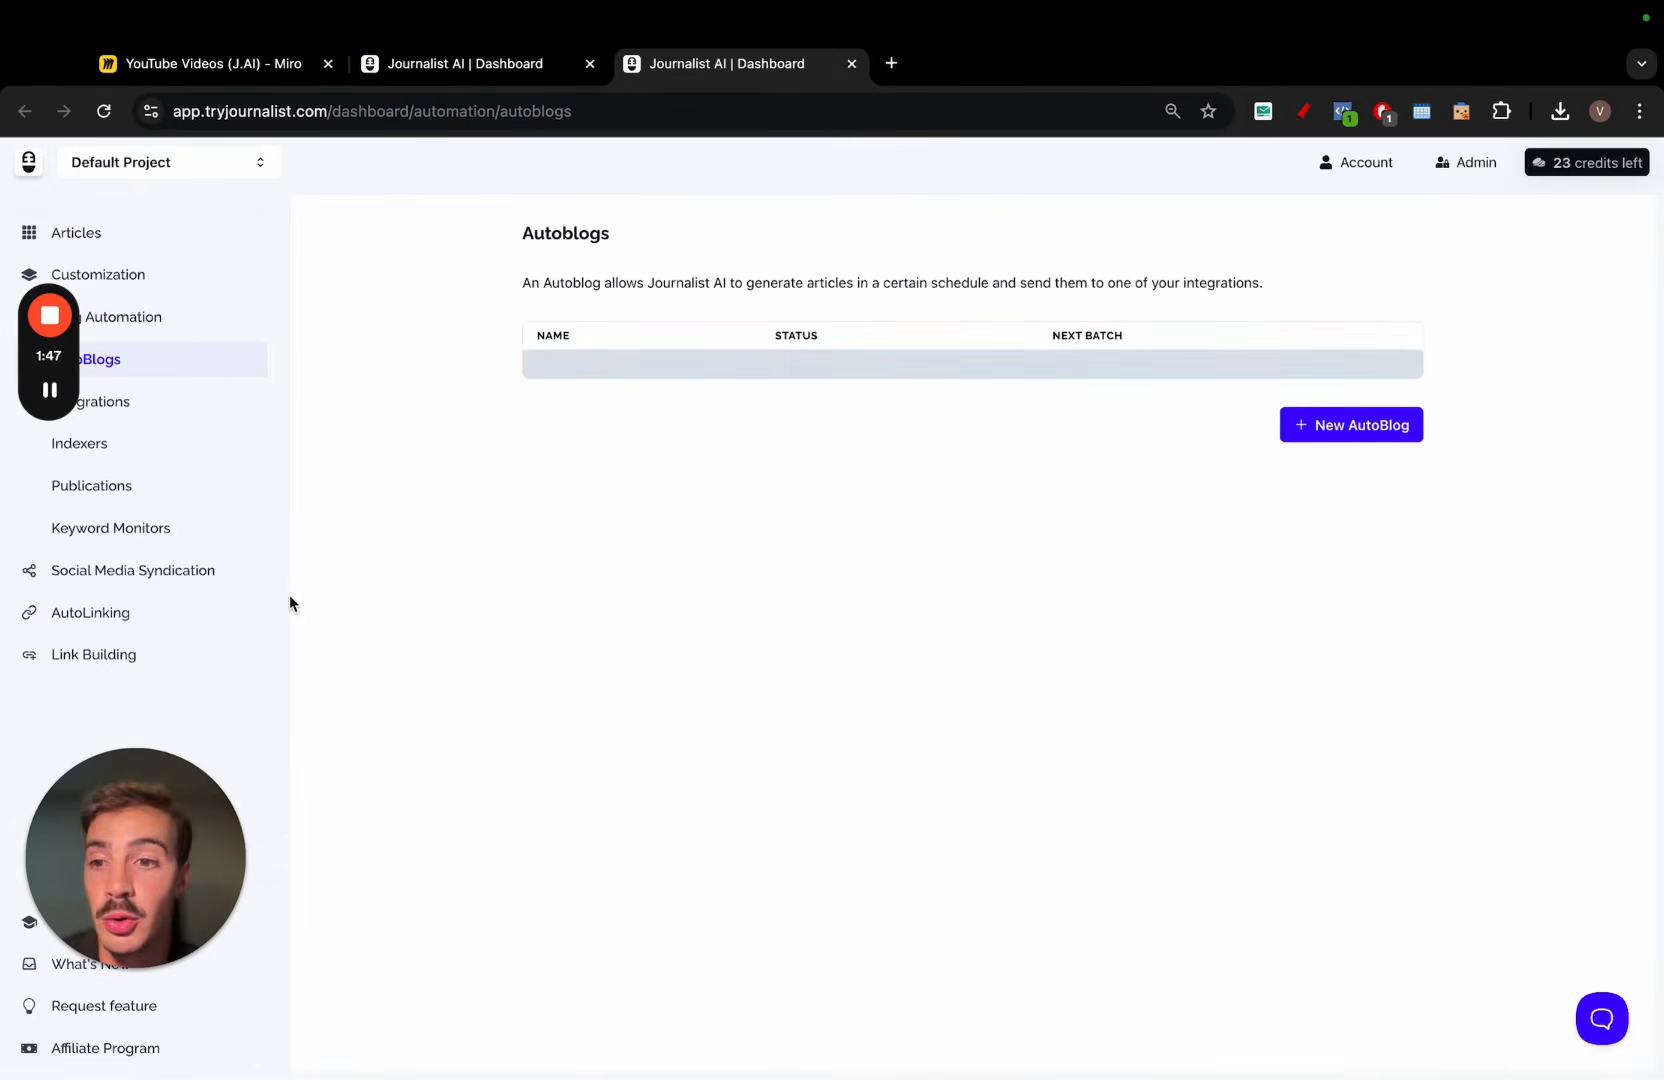
{"action": "left_click", "coordinate": [212, 408]}
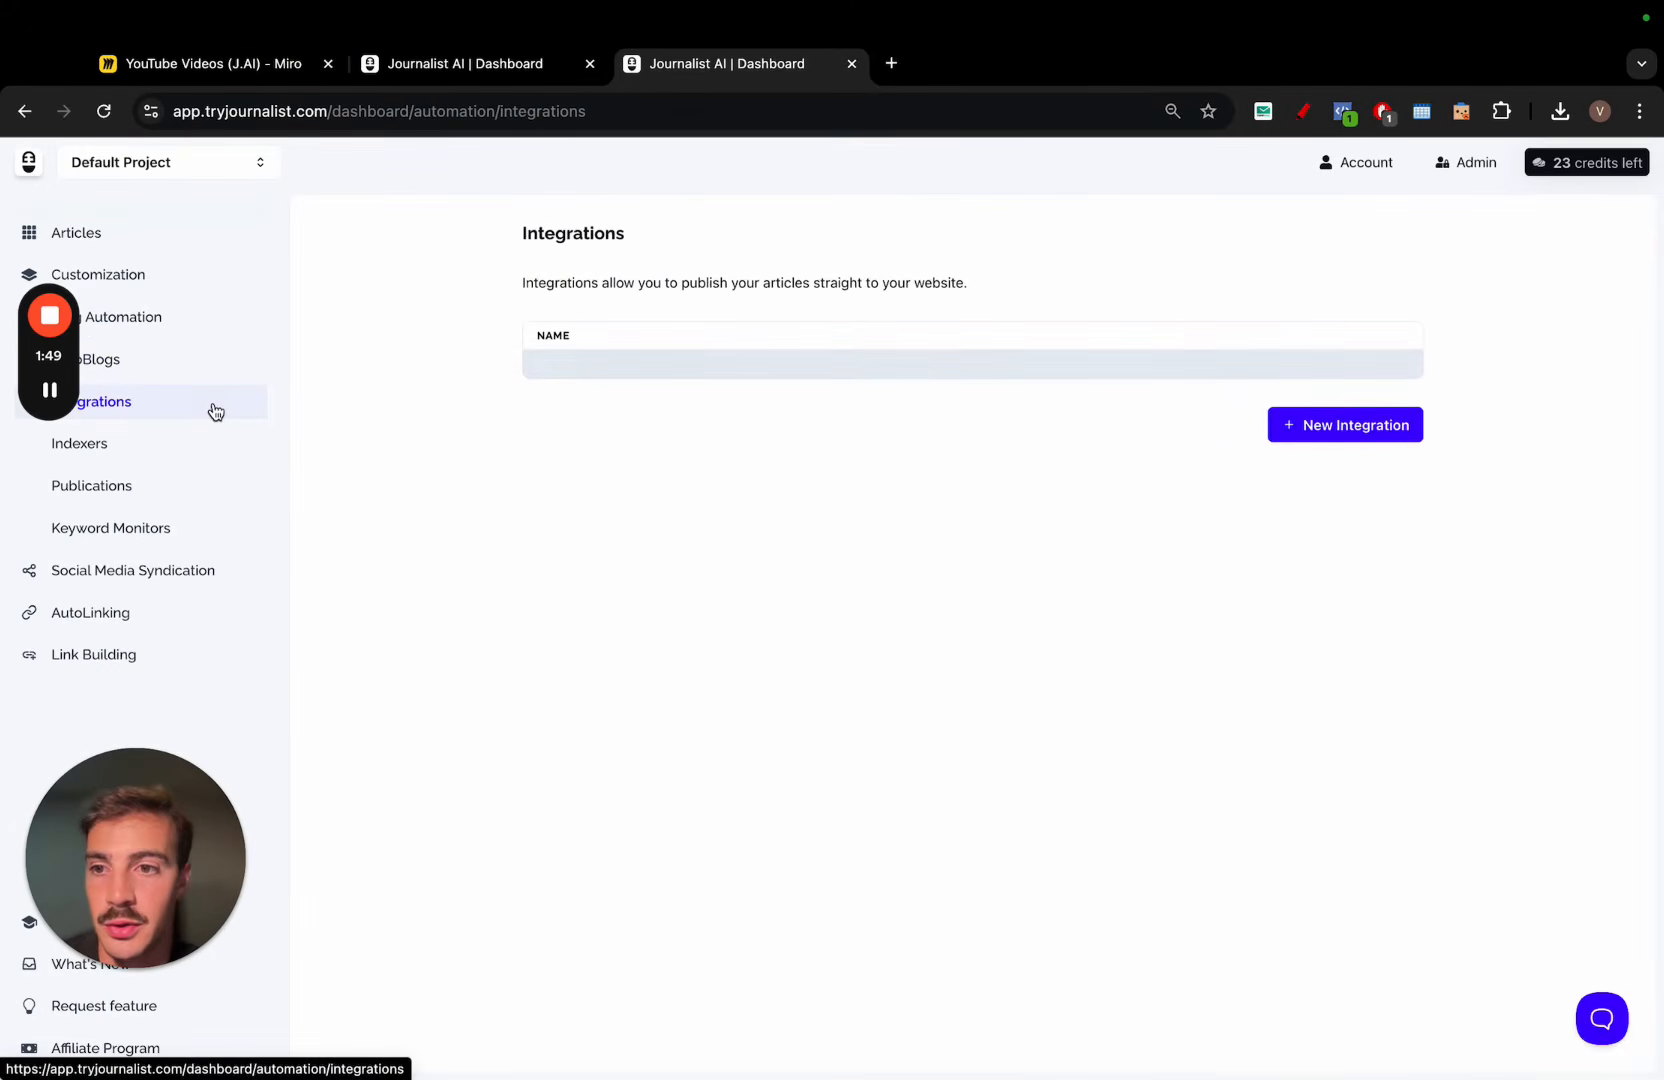
{"action": "left_click", "coordinate": [1327, 438]}
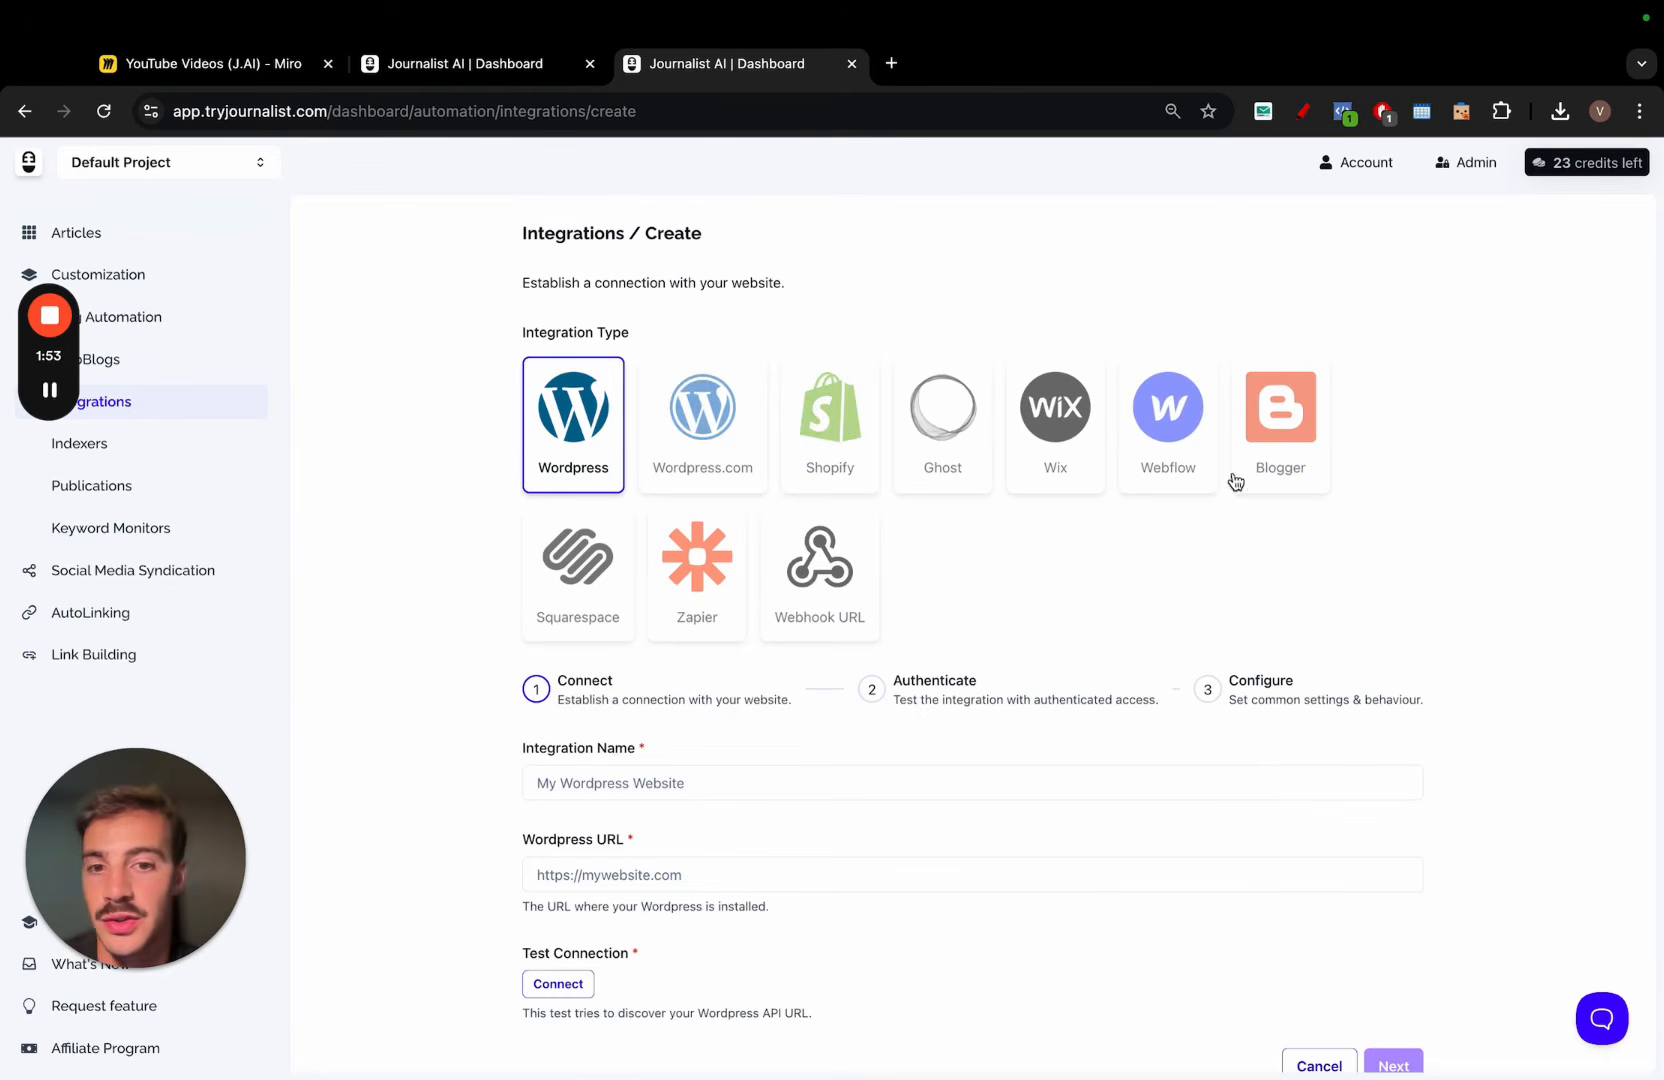
Browse the setup forms of the available integration types: Shopify, Wix, Blogger, Webflow, Squarespace and Zapier
{"action": "left_click", "coordinate": [820, 465]}
{"action": "left_click", "coordinate": [1055, 445]}
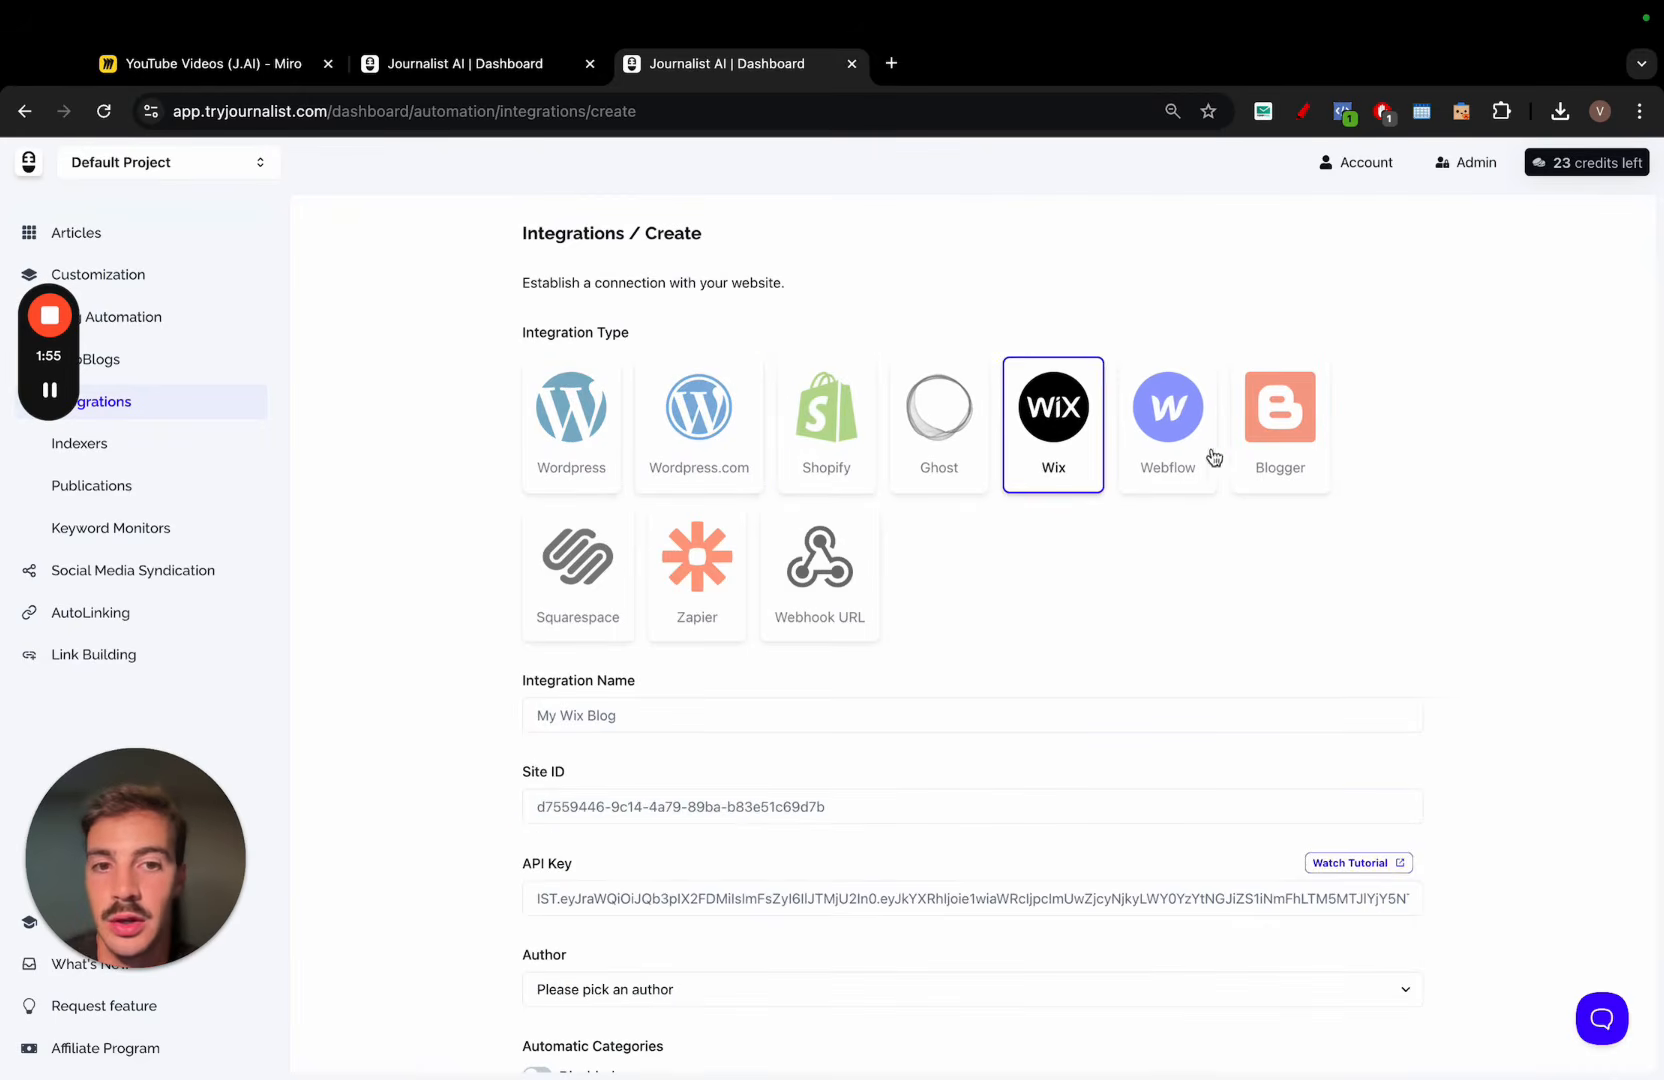
{"action": "left_click", "coordinate": [1240, 457]}
{"action": "left_click", "coordinate": [1165, 430]}
{"action": "left_click", "coordinate": [578, 560]}
{"action": "left_click", "coordinate": [695, 575]}
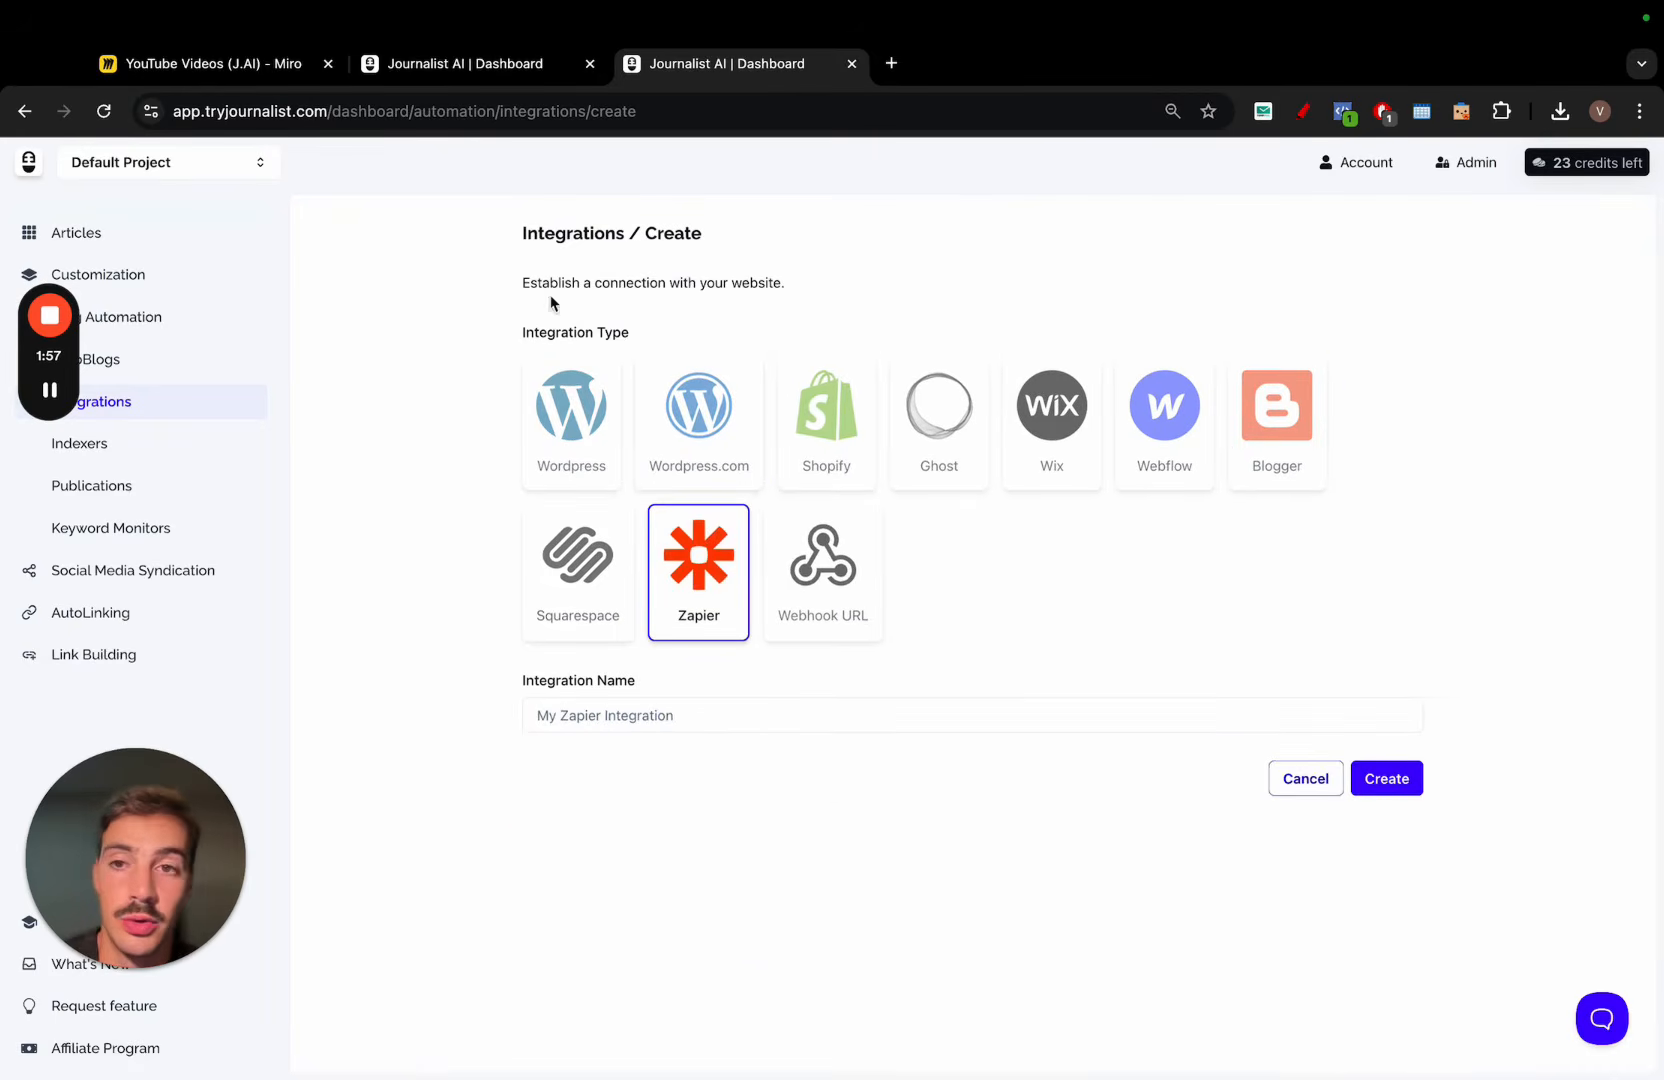
Return to the Lamborghini article's tab, look over its content, and create an editable revision with Edit with AI
{"action": "left_click", "coordinate": [487, 63]}
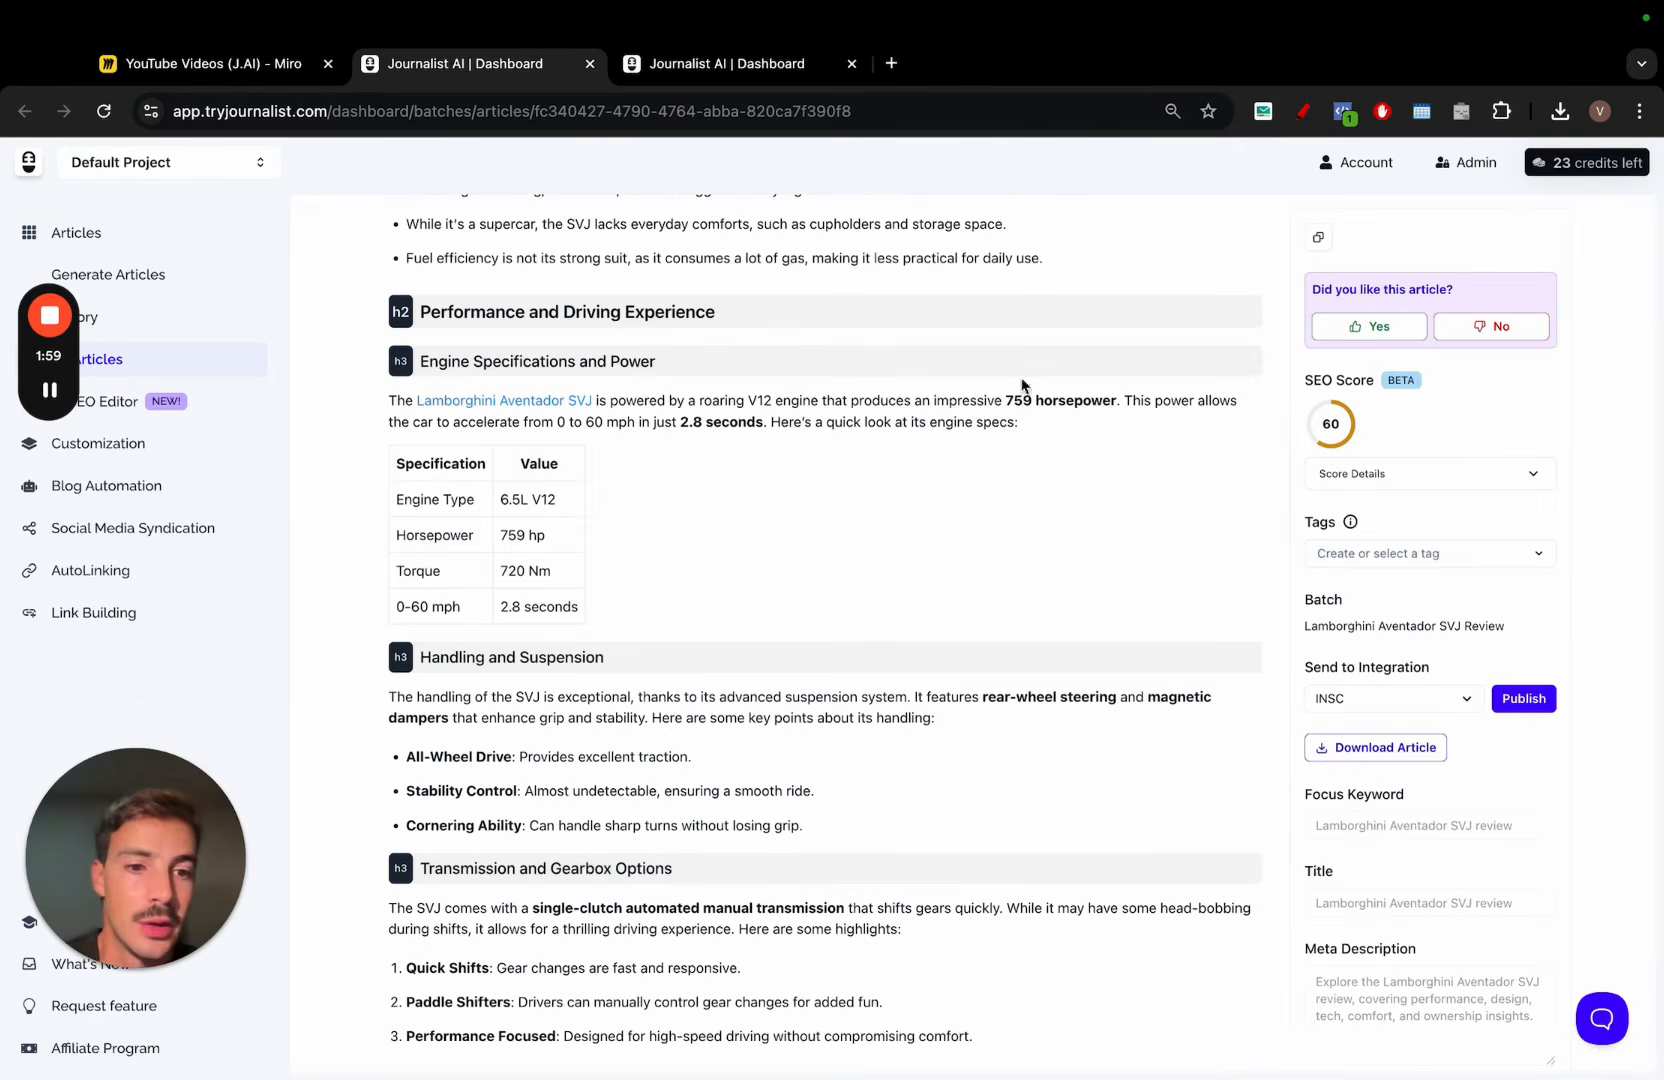
{"action": "scroll", "coordinate": [1474, 862], "scroll_direction": "down", "scroll_amount": 5}
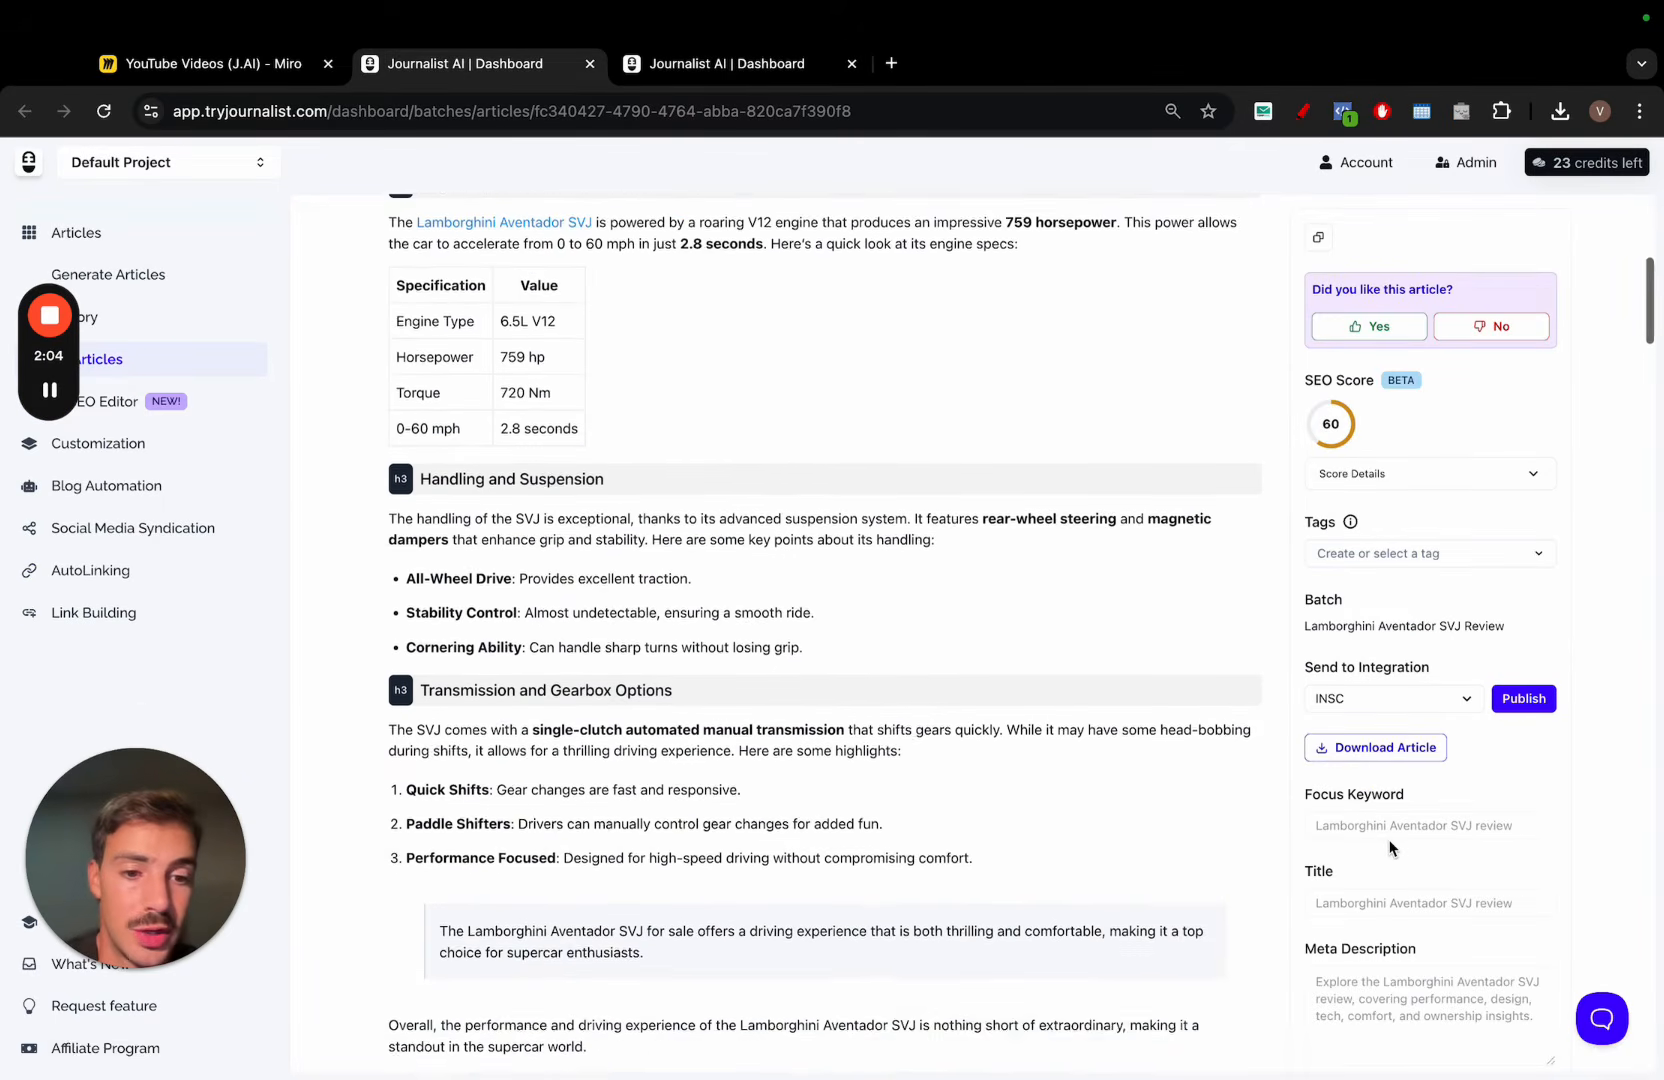
{"action": "scroll", "coordinate": [1390, 913], "scroll_direction": "down", "scroll_amount": 7}
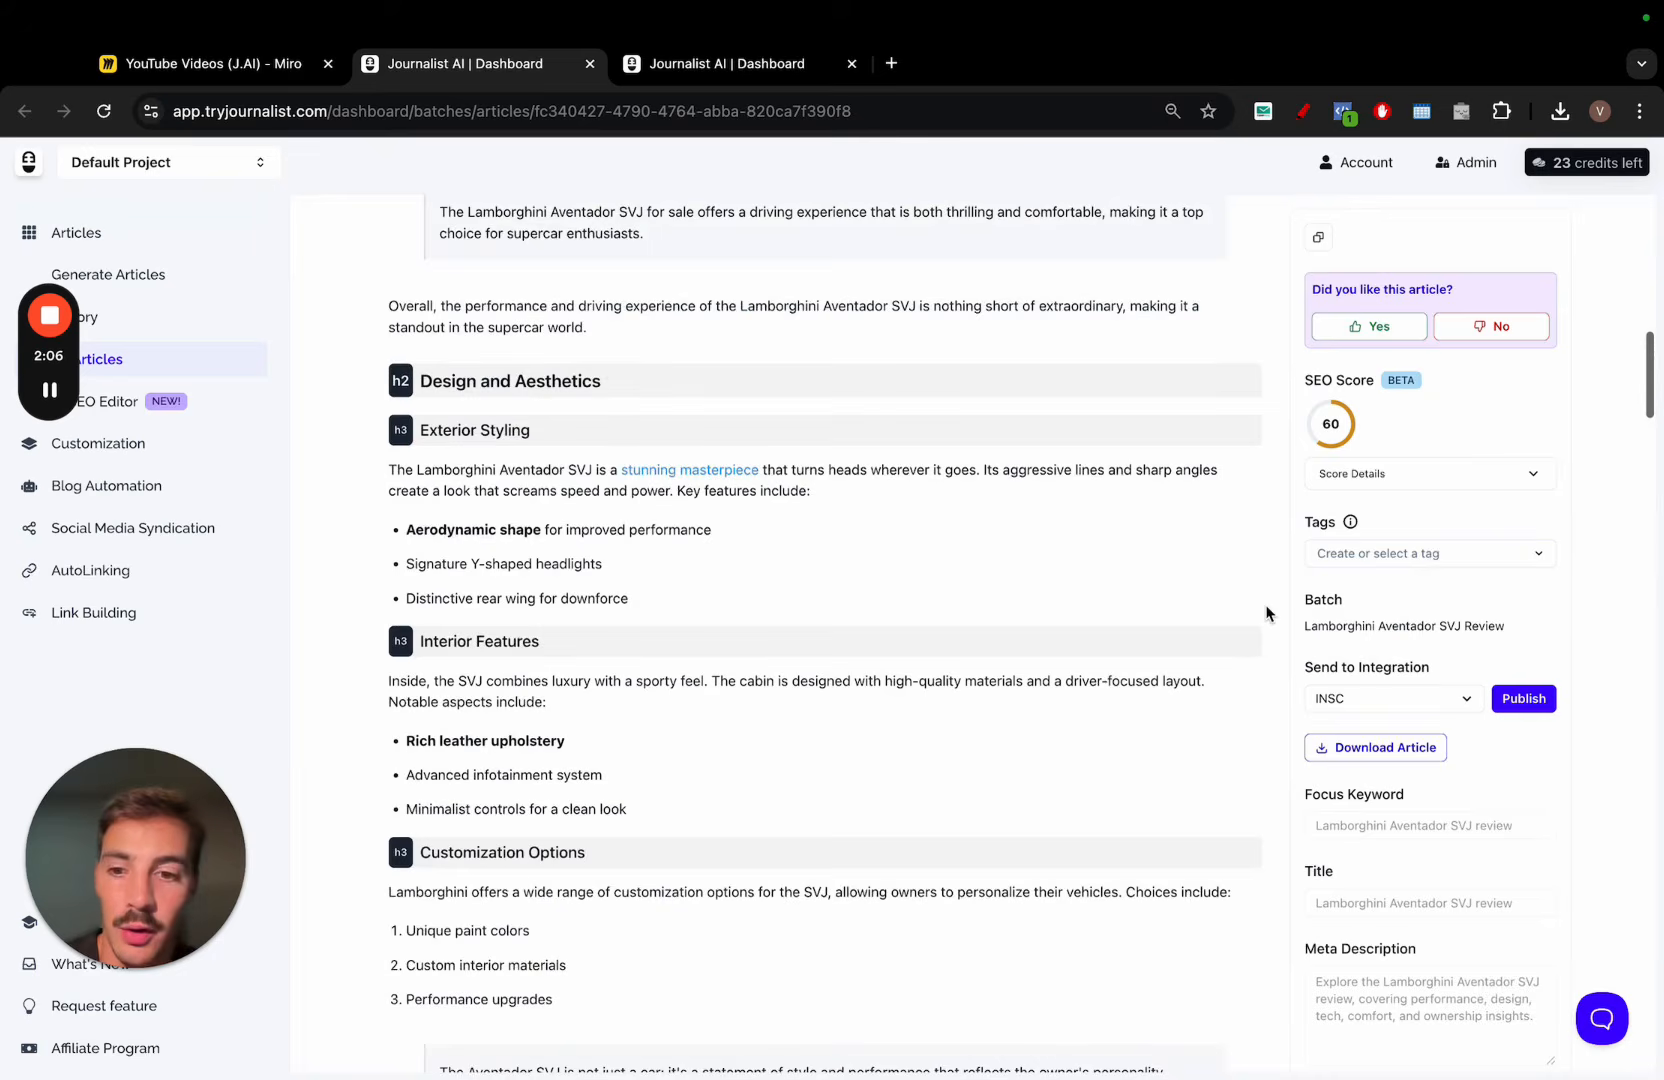
{"action": "scroll", "coordinate": [1267, 613], "scroll_direction": "up", "scroll_amount": 10}
{"action": "left_click", "coordinate": [1560, 297]}
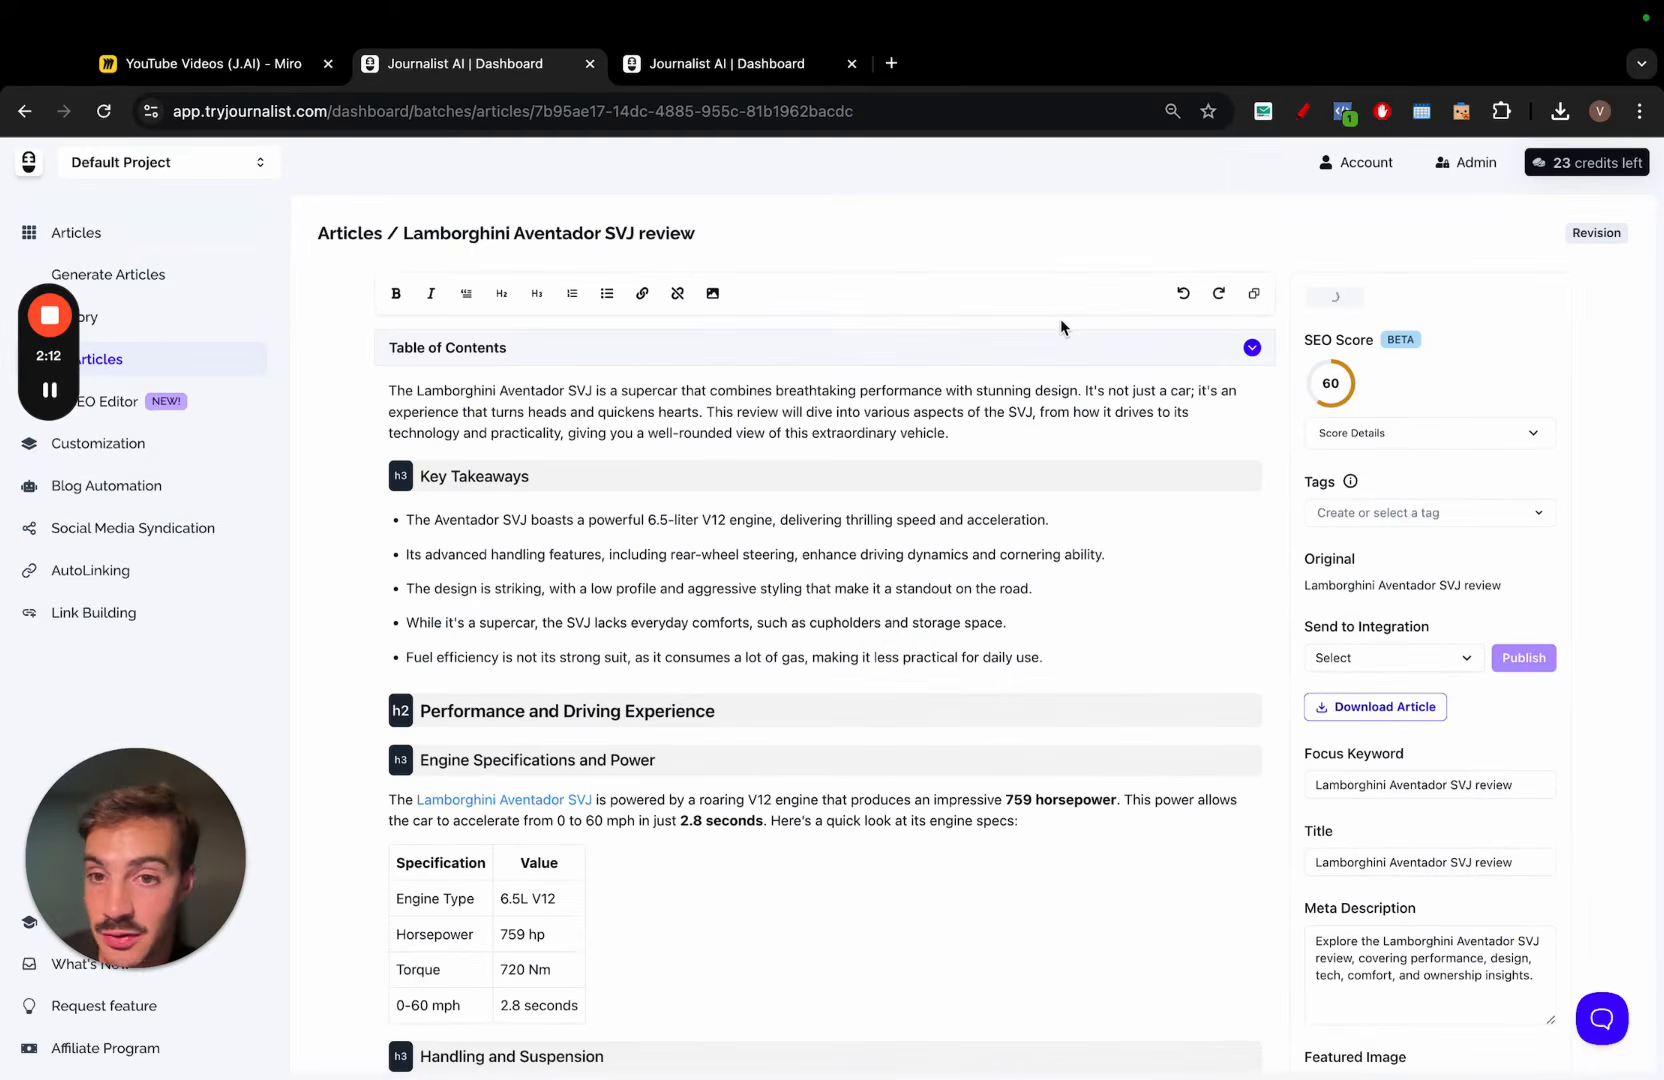
Examine the revision's sections, quotes, images with alt text, tables and embedded video in the editor
{"action": "scroll", "coordinate": [961, 594], "scroll_direction": "down", "scroll_amount": 15}
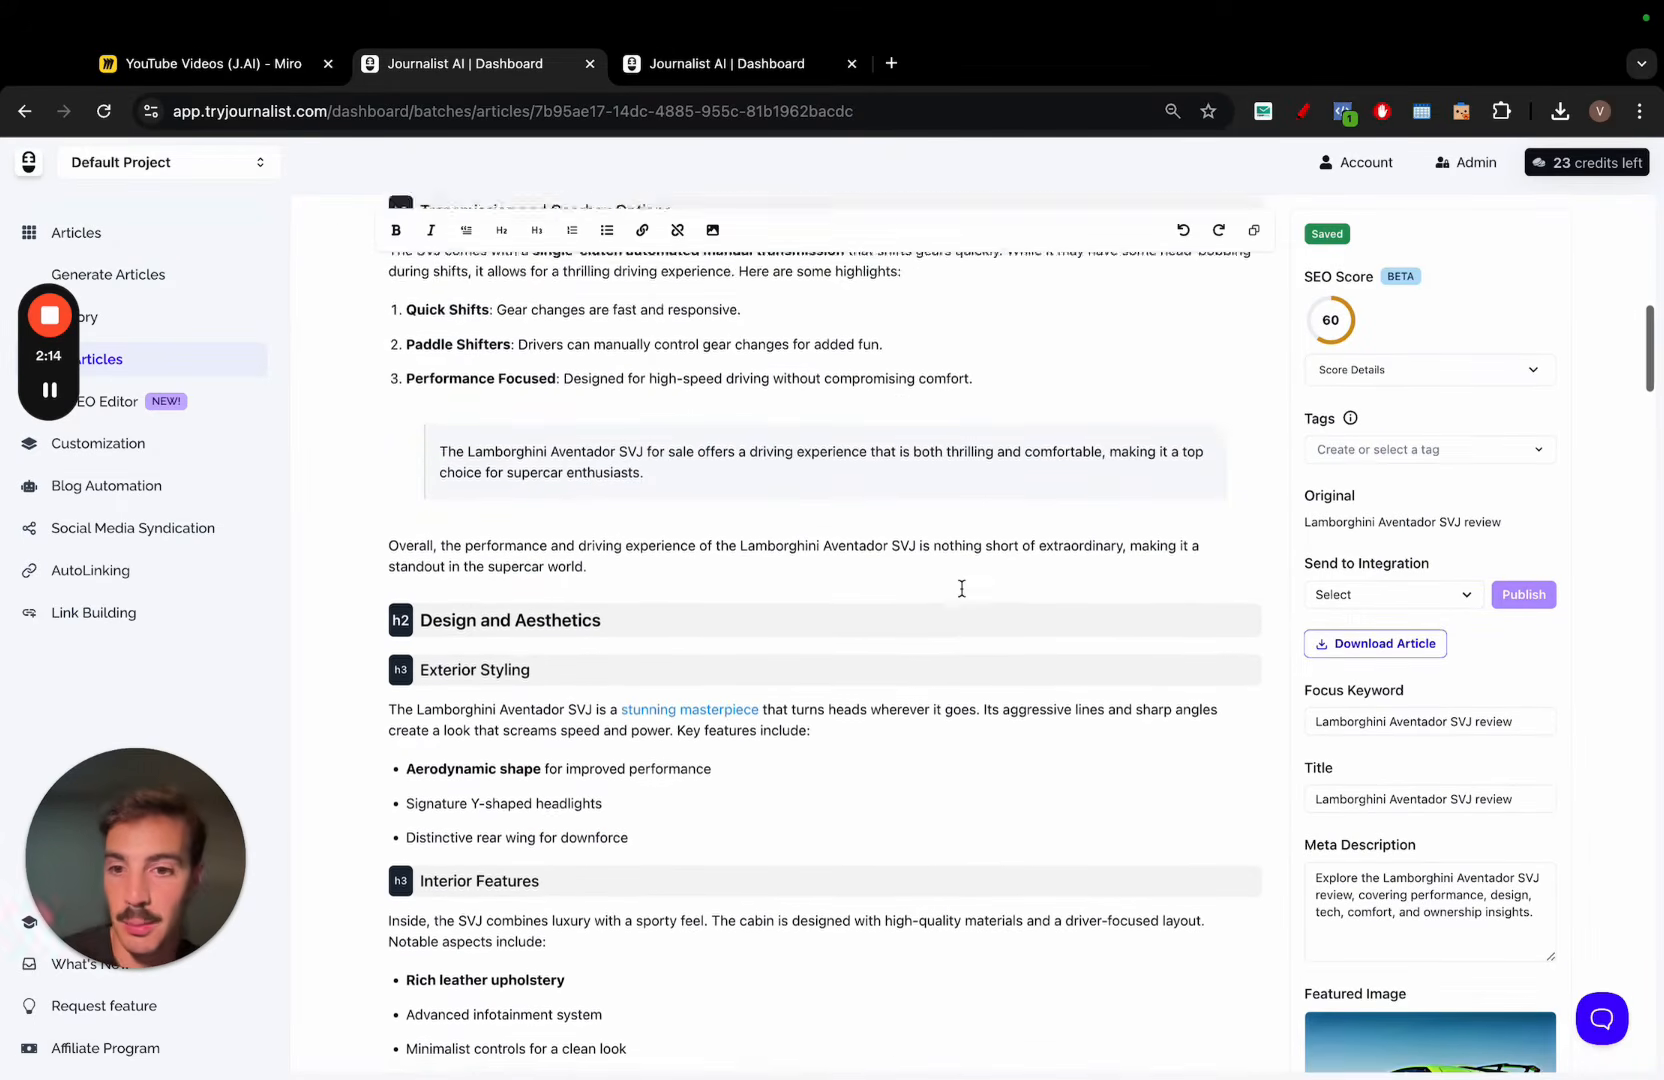
{"action": "left_click_drag", "start_coordinate": [679, 430], "coordinate": [761, 431]}
{"action": "scroll", "coordinate": [820, 540], "scroll_direction": "down", "scroll_amount": 8}
{"action": "scroll", "coordinate": [1091, 523], "scroll_direction": "up", "scroll_amount": 2}
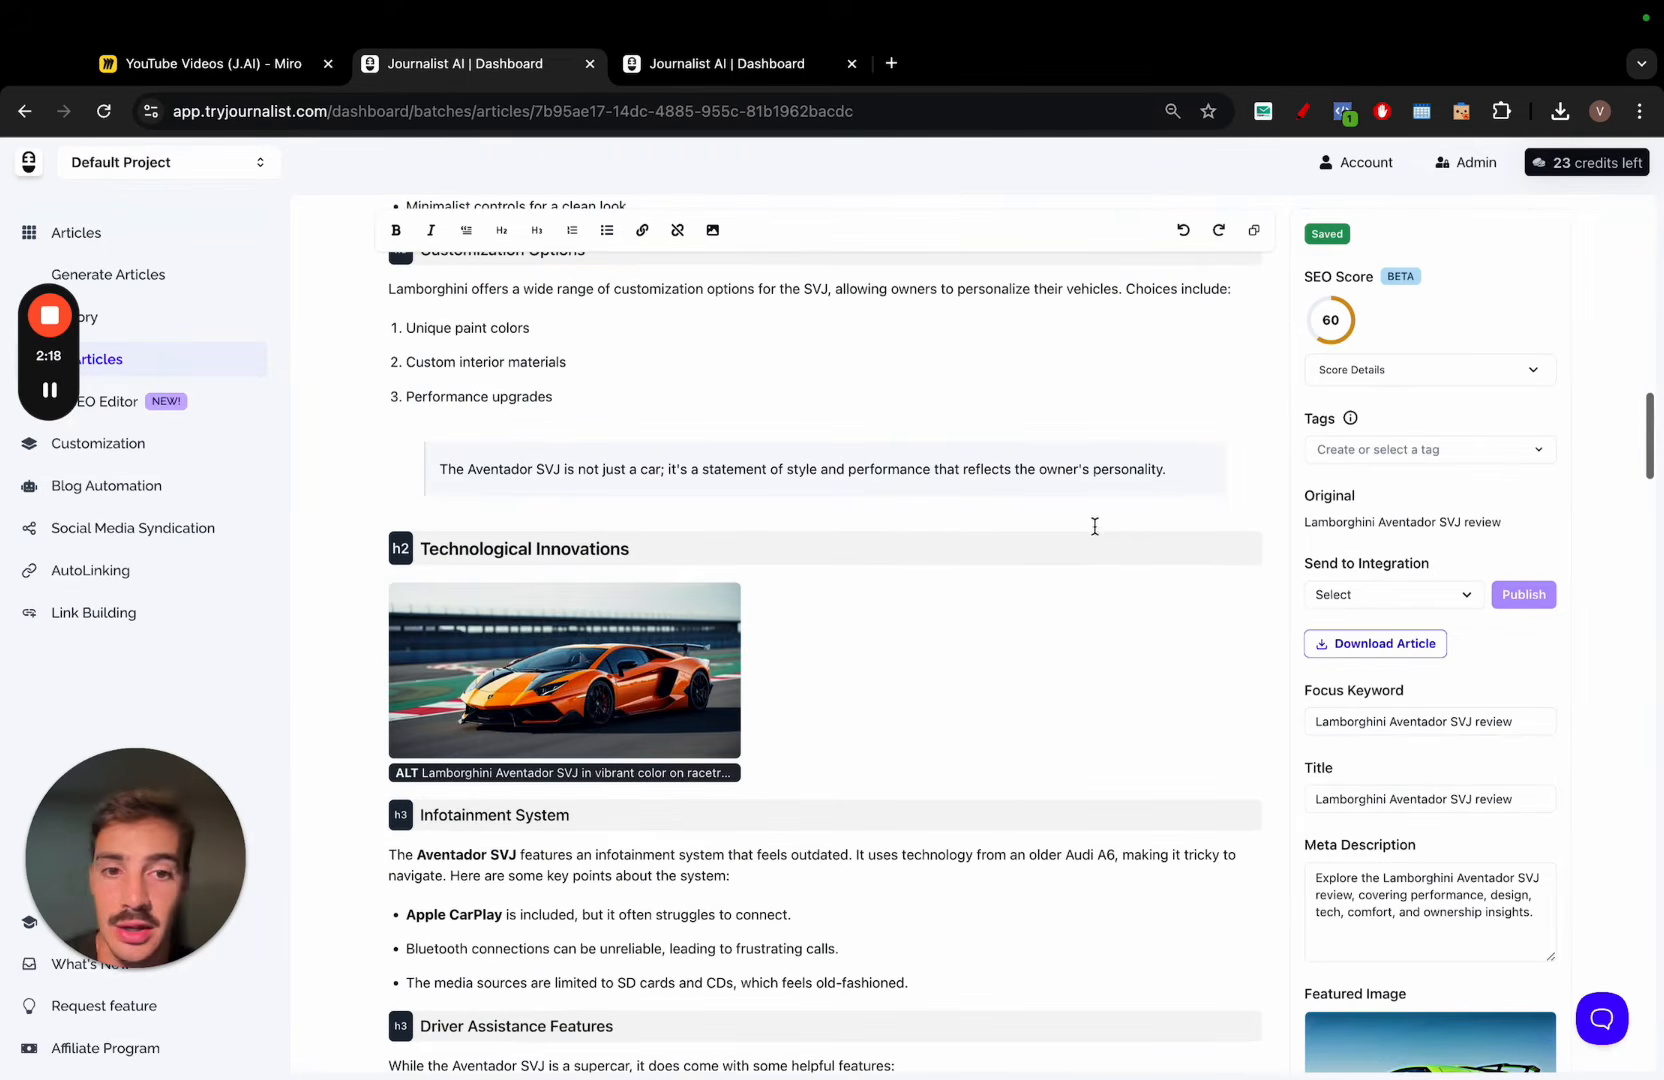
{"action": "scroll", "coordinate": [1080, 530], "scroll_direction": "down", "scroll_amount": 15}
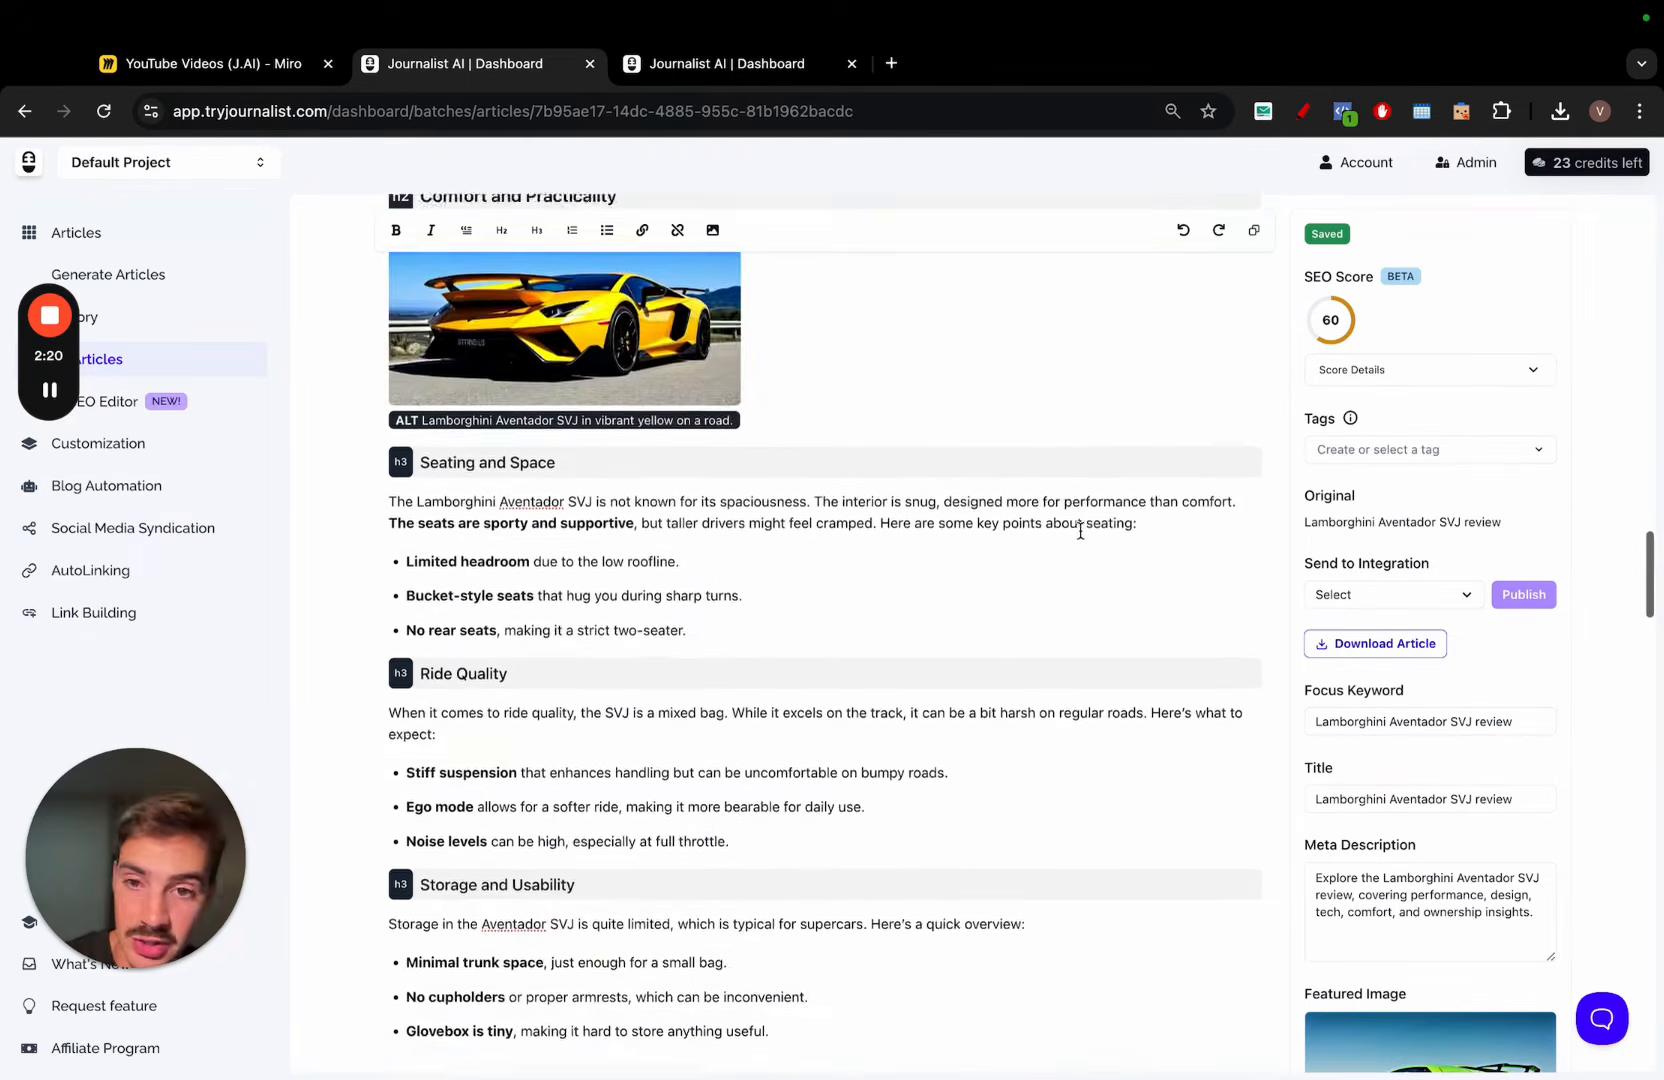
{"action": "scroll", "coordinate": [1080, 530], "scroll_direction": "down", "scroll_amount": 20}
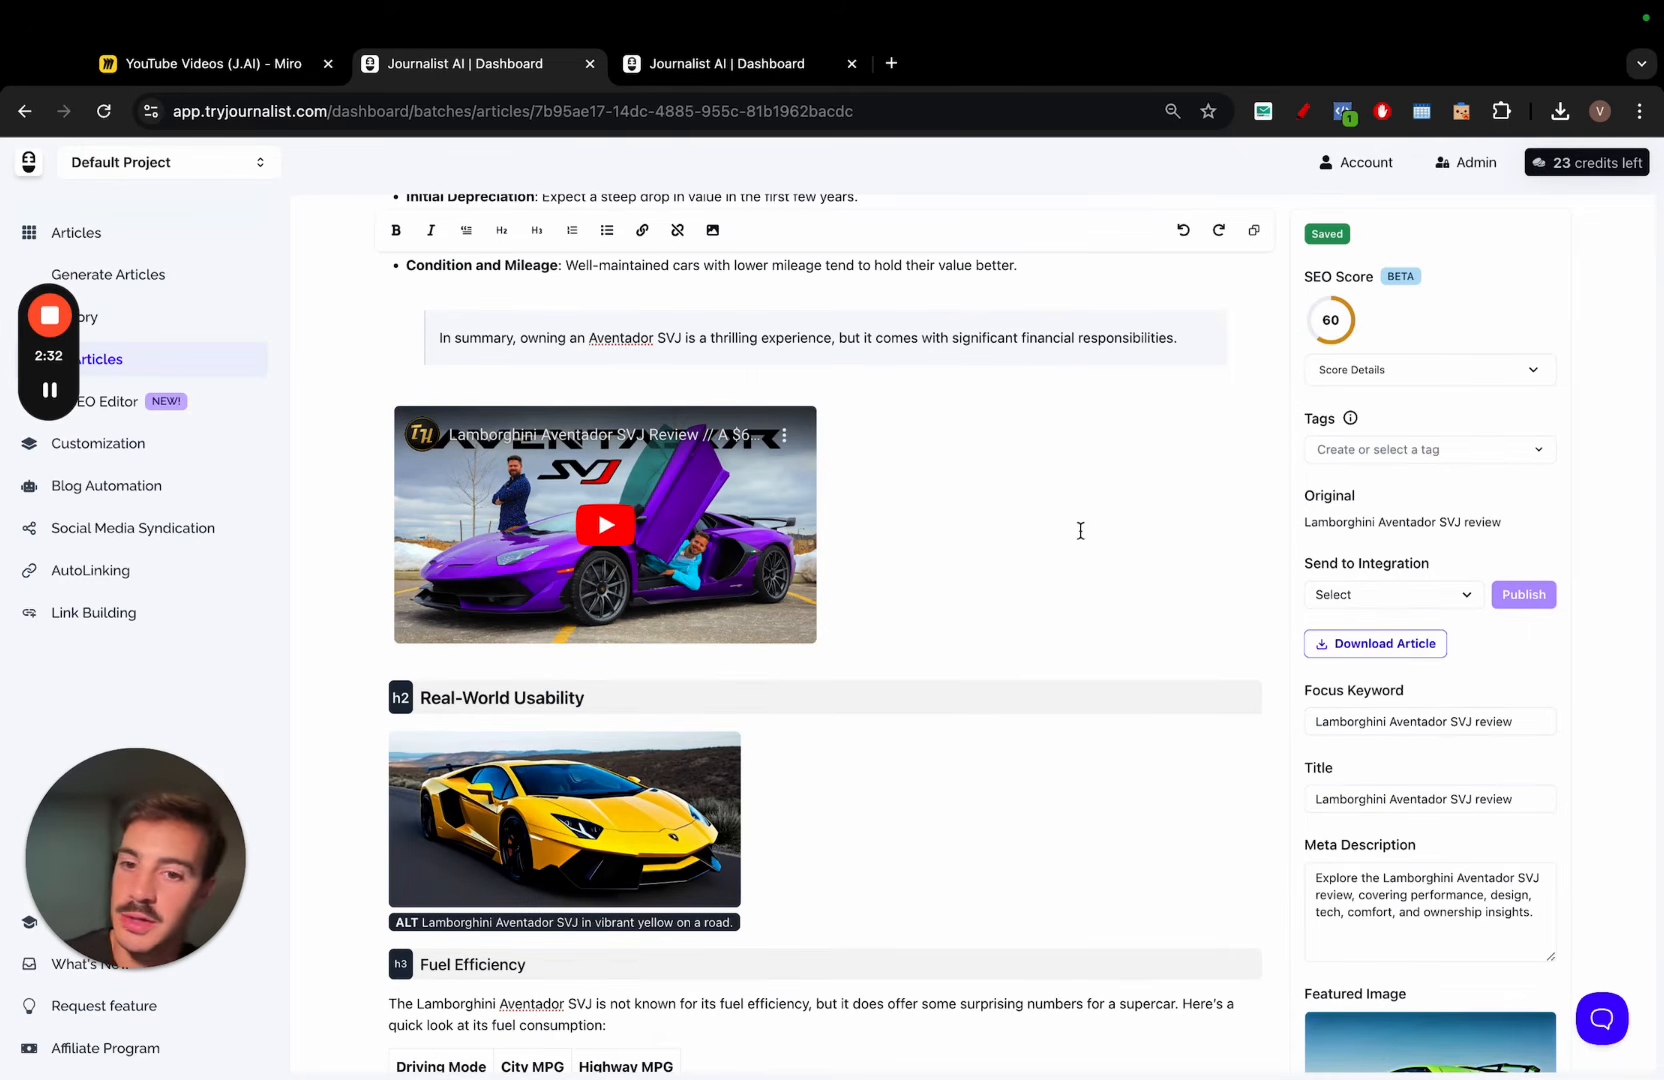
{"action": "scroll", "coordinate": [1080, 531], "scroll_direction": "down", "scroll_amount": 5}
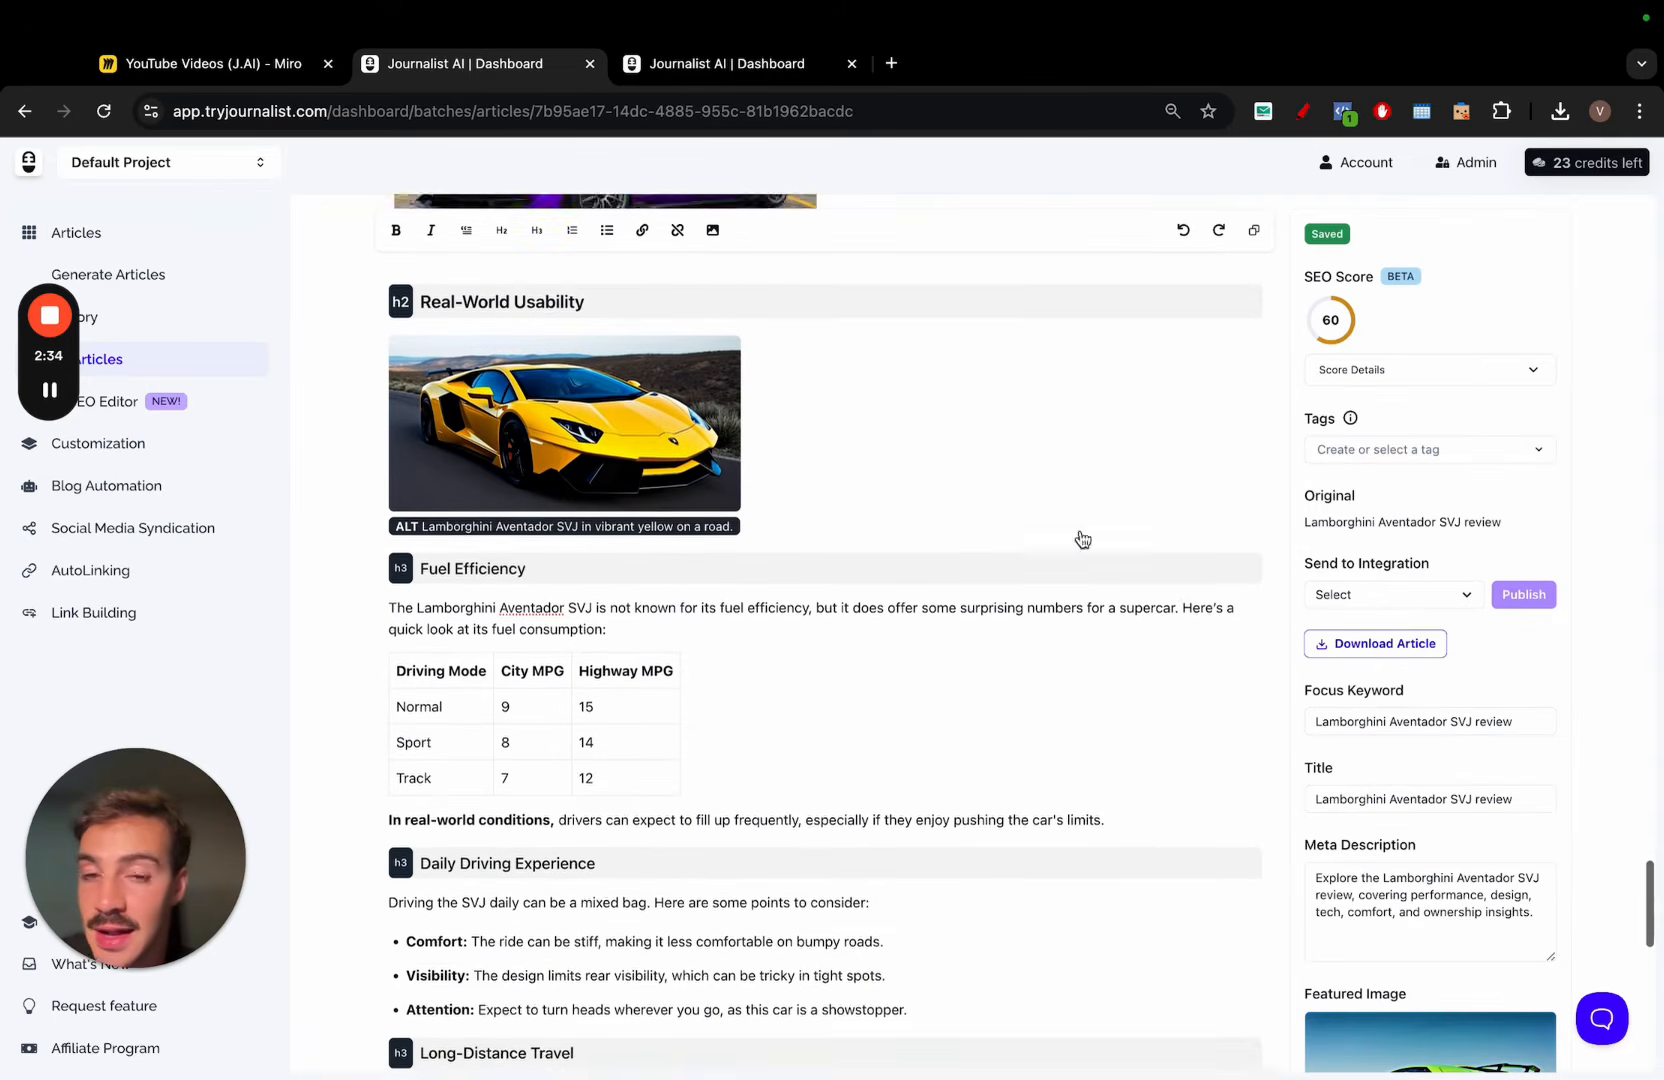
{"action": "scroll", "coordinate": [1082, 540], "scroll_direction": "up", "scroll_amount": 15}
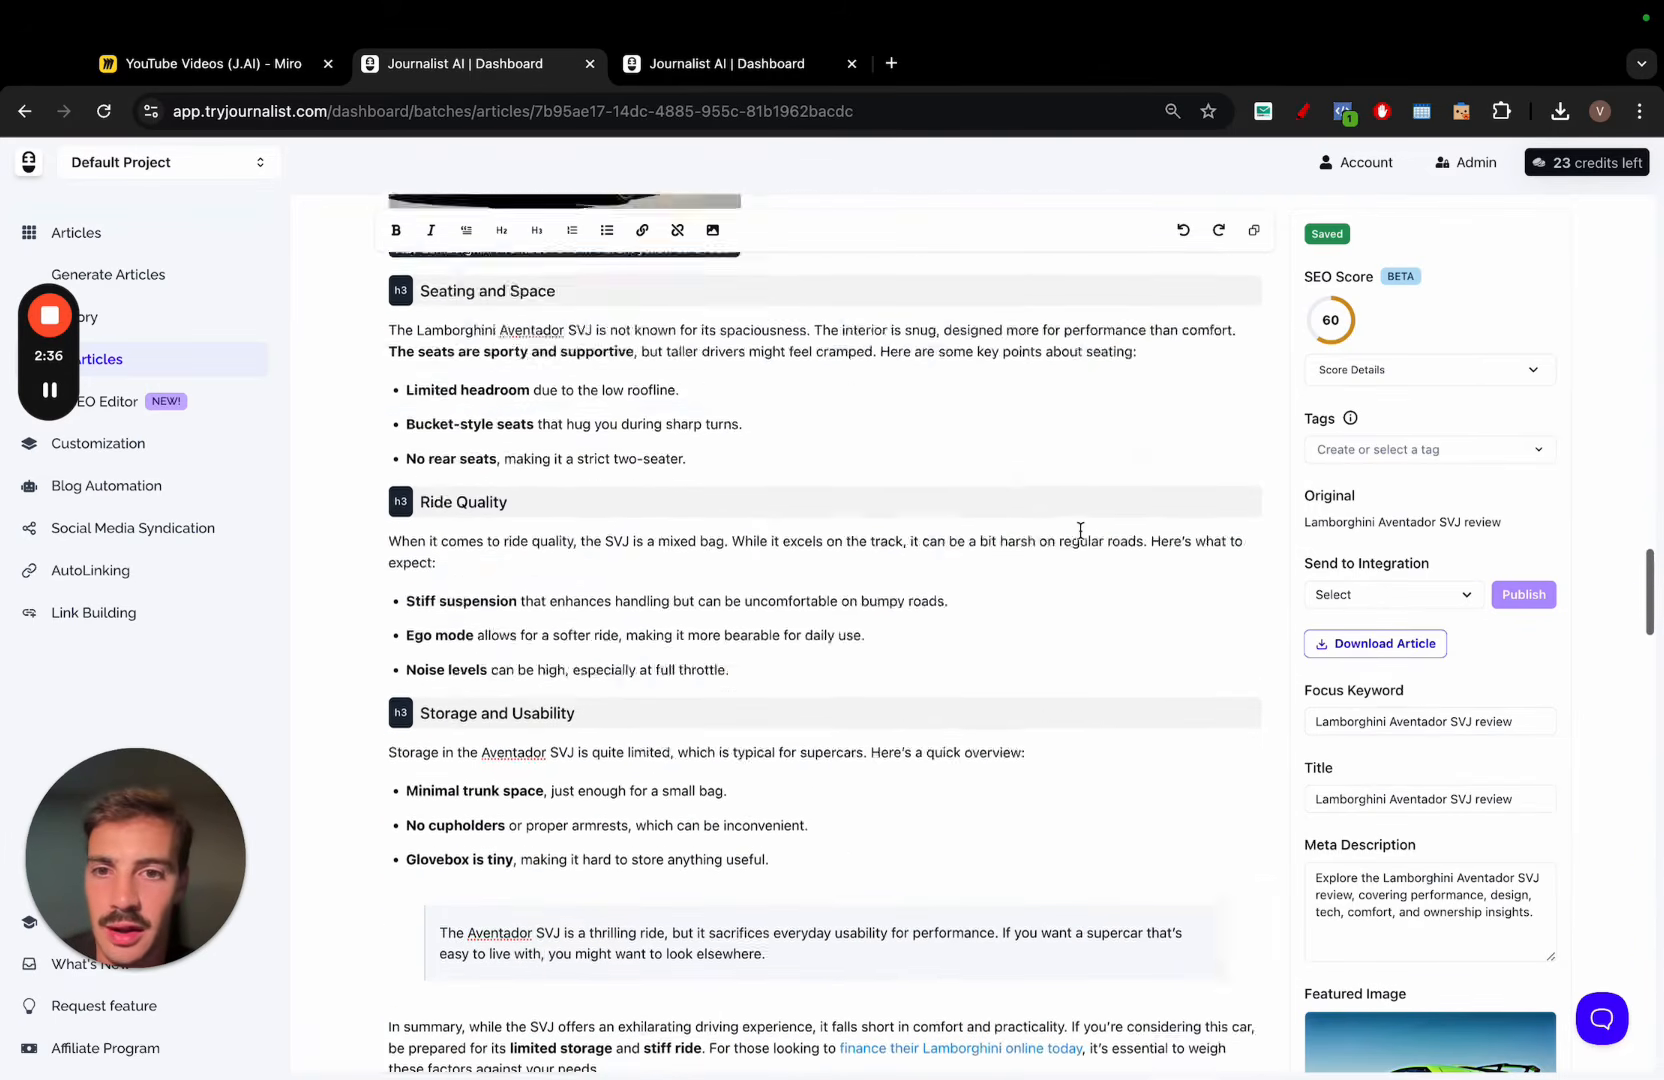
Replace the image under the Comfort and Practicality heading with an AI-generated one, leaving the extra prompt empty
{"action": "scroll", "coordinate": [1080, 531], "scroll_direction": "up", "scroll_amount": 4}
{"action": "left_click", "coordinate": [643, 524]}
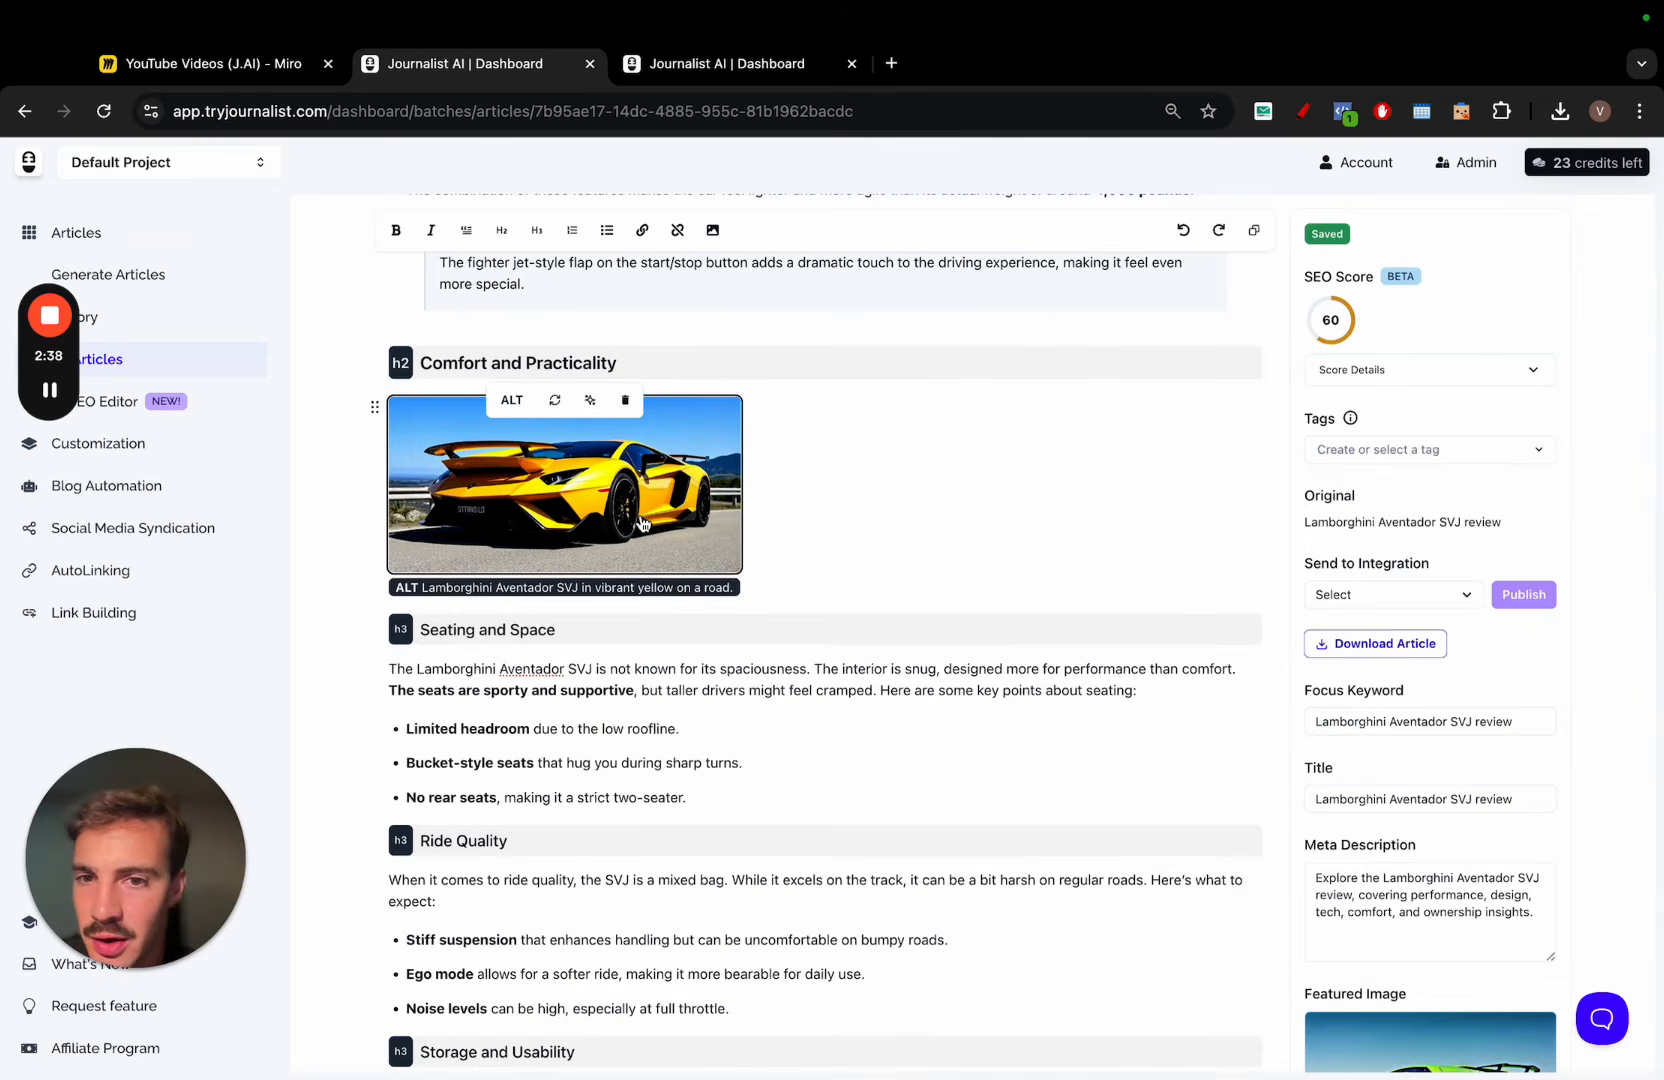
{"action": "left_click", "coordinate": [589, 399]}
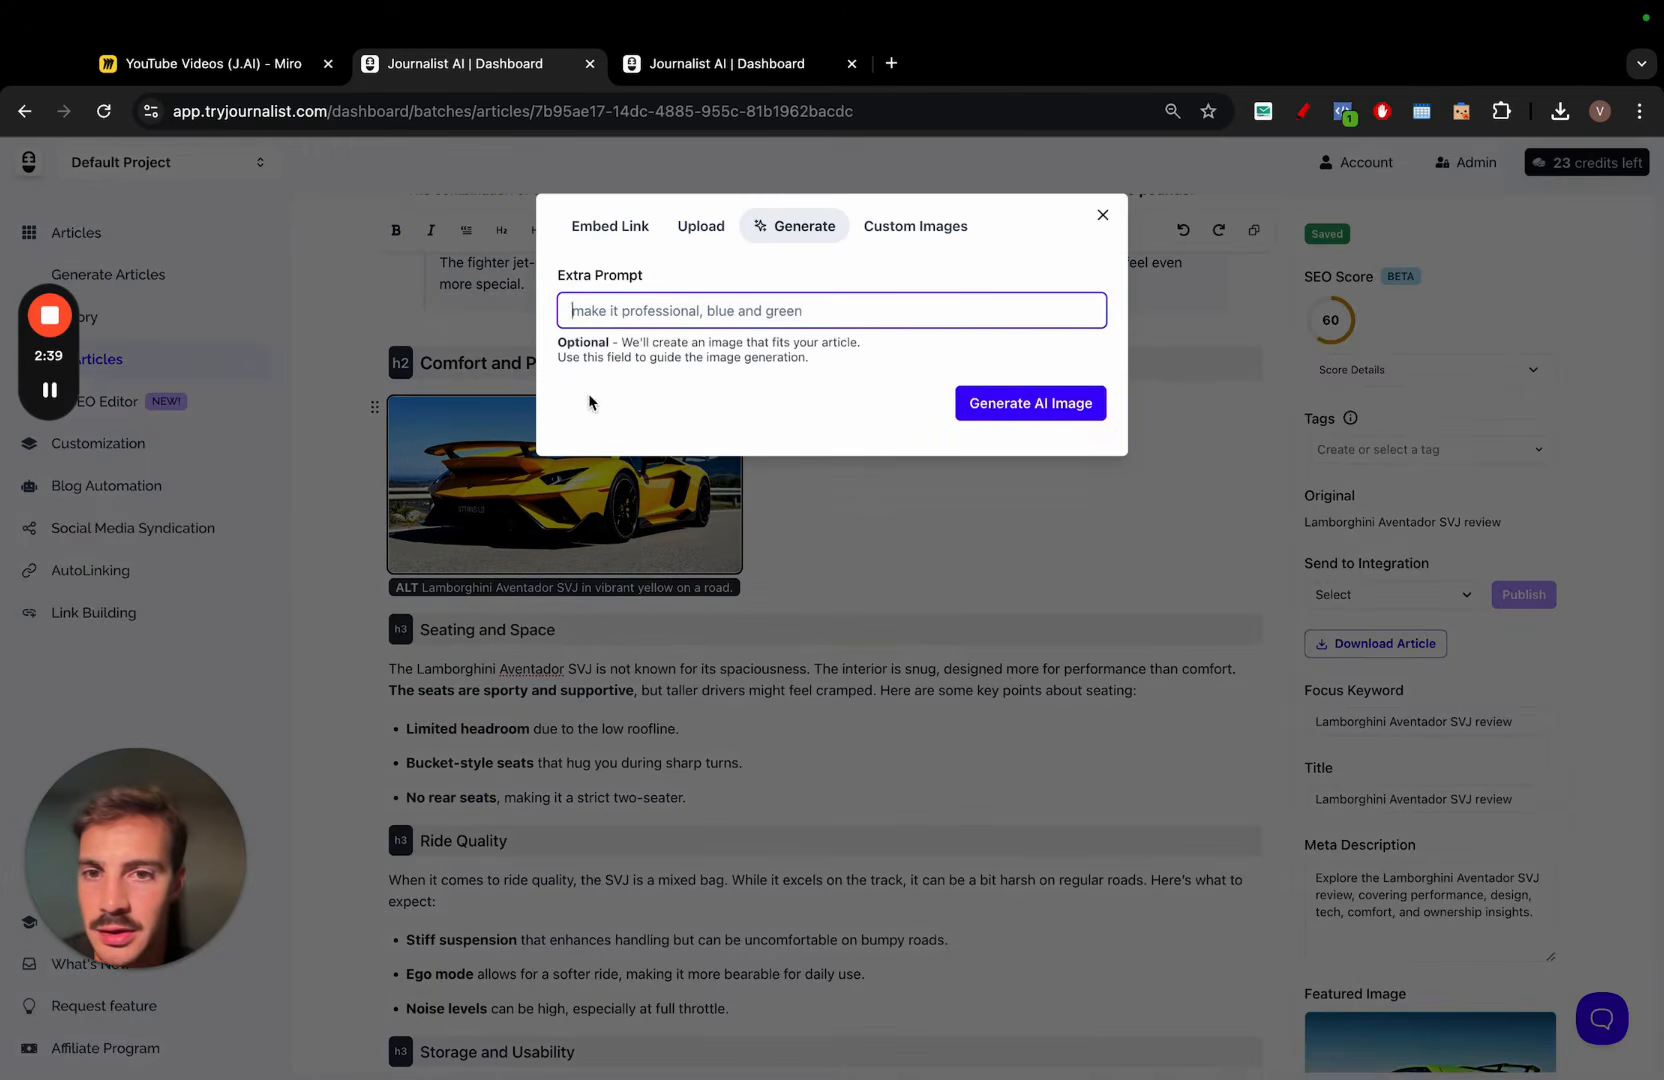
{"action": "left_click", "coordinate": [1000, 410]}
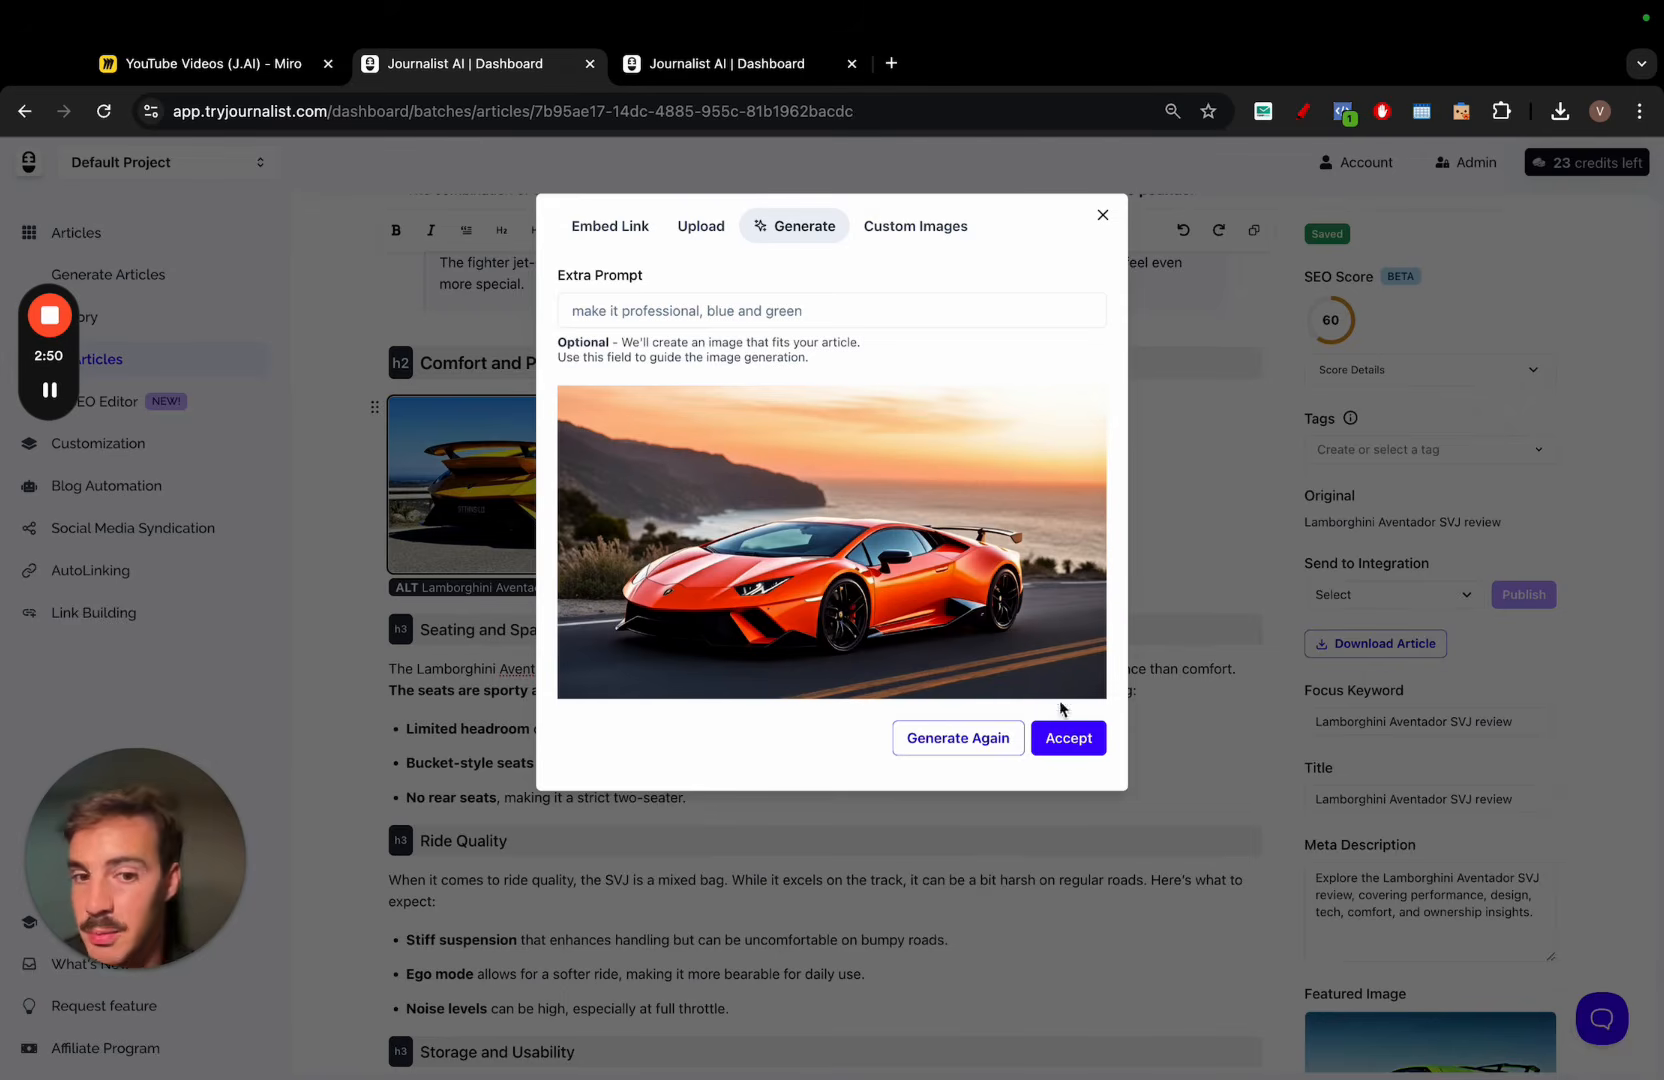
{"action": "left_click", "coordinate": [1062, 735]}
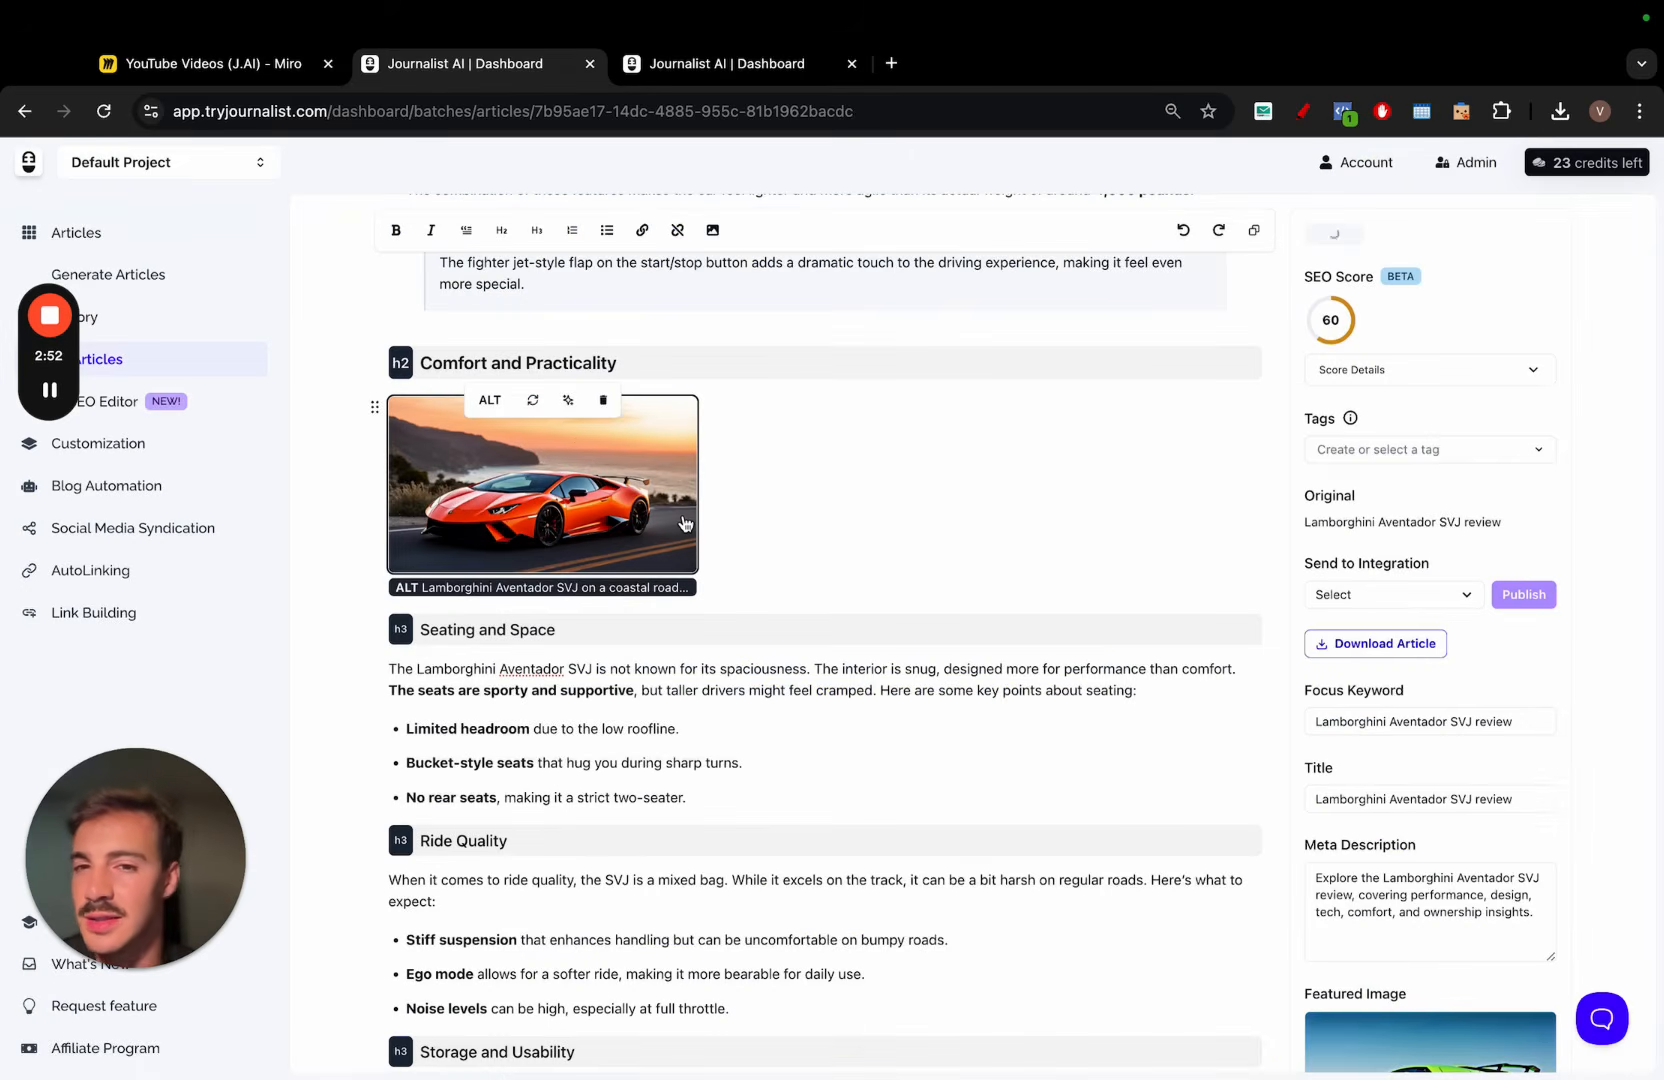
Regenerate the Comfort and Practicality image with the extra prompt "put it under water" and accept the new image
{"action": "left_click", "coordinate": [566, 416]}
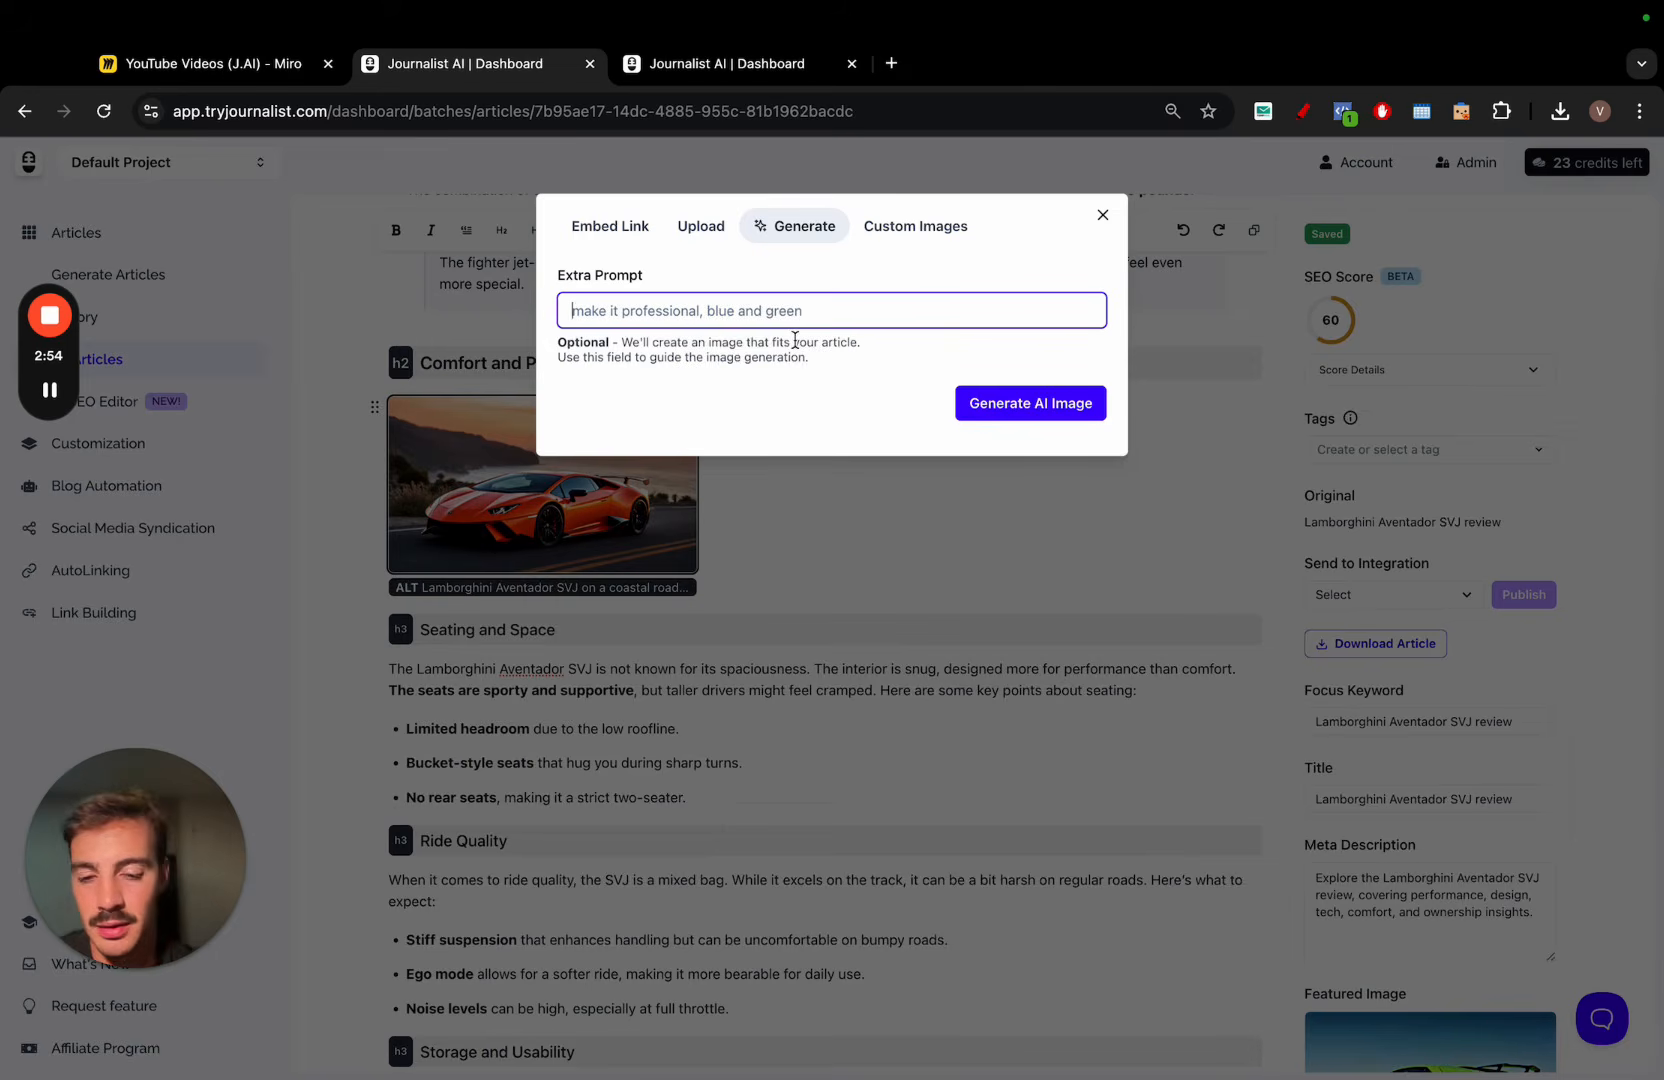
{"action": "type", "text": "put it under water"}
{"action": "left_click", "coordinate": [757, 362]}
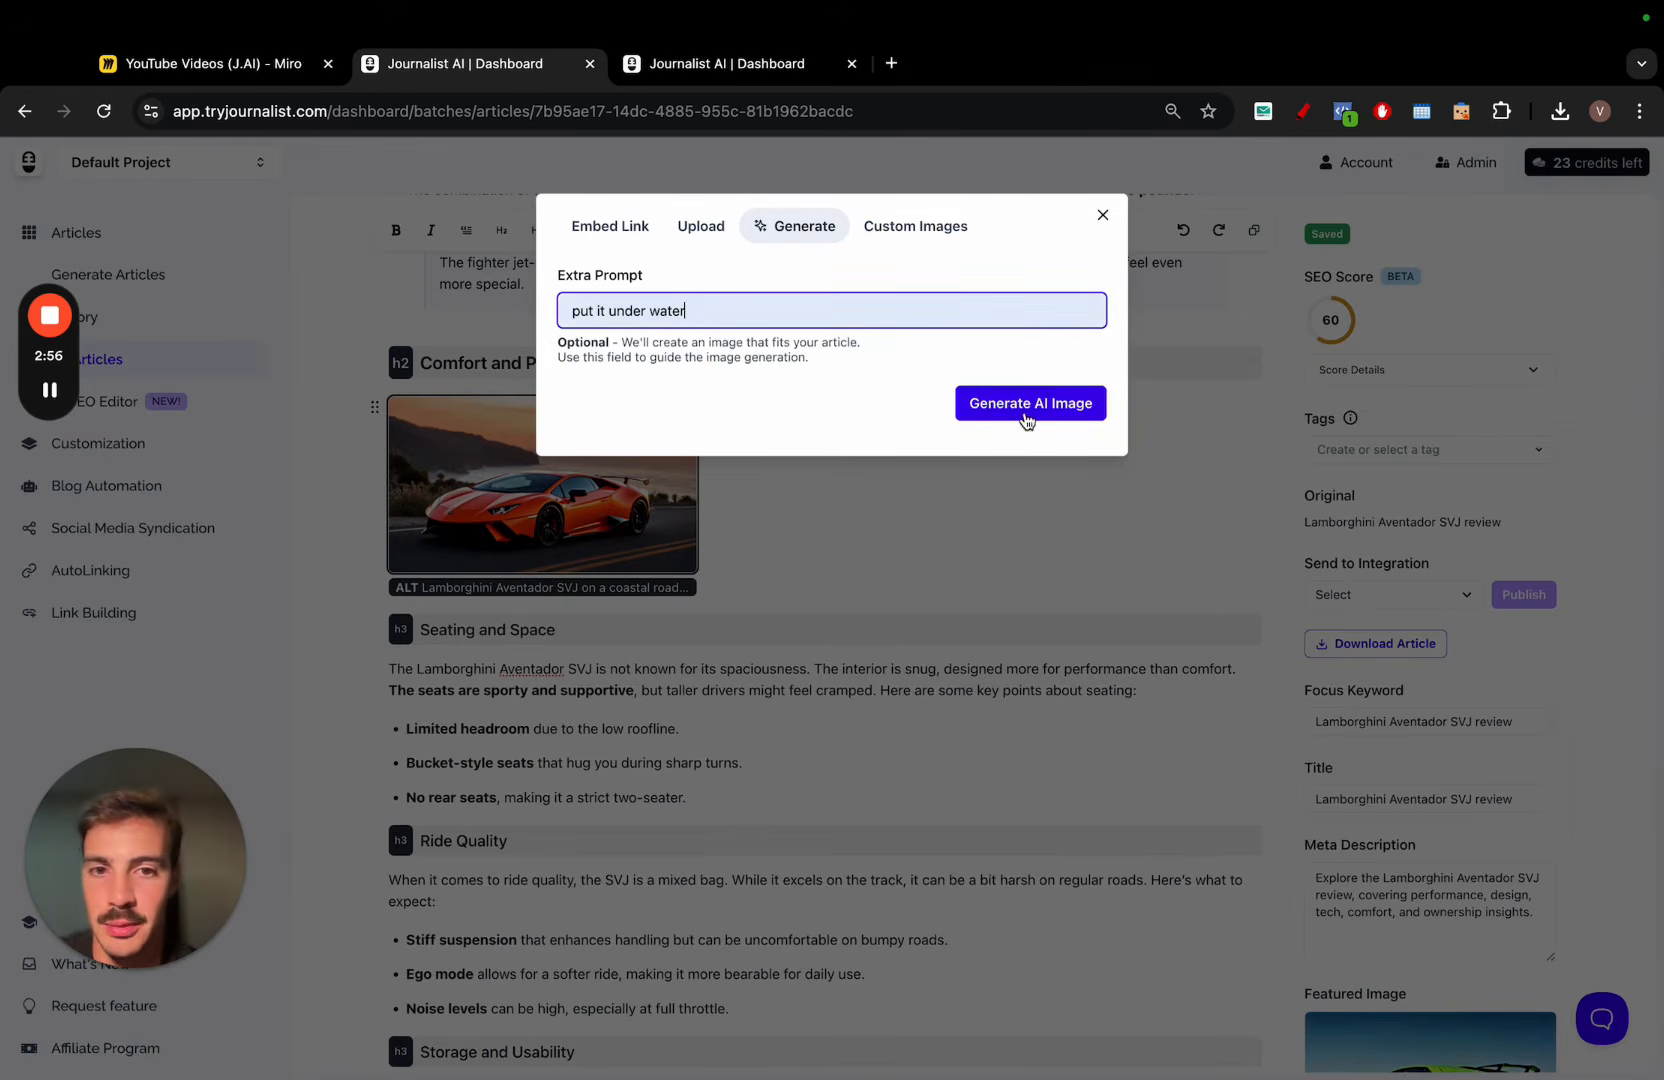
{"action": "left_click", "coordinate": [1027, 418]}
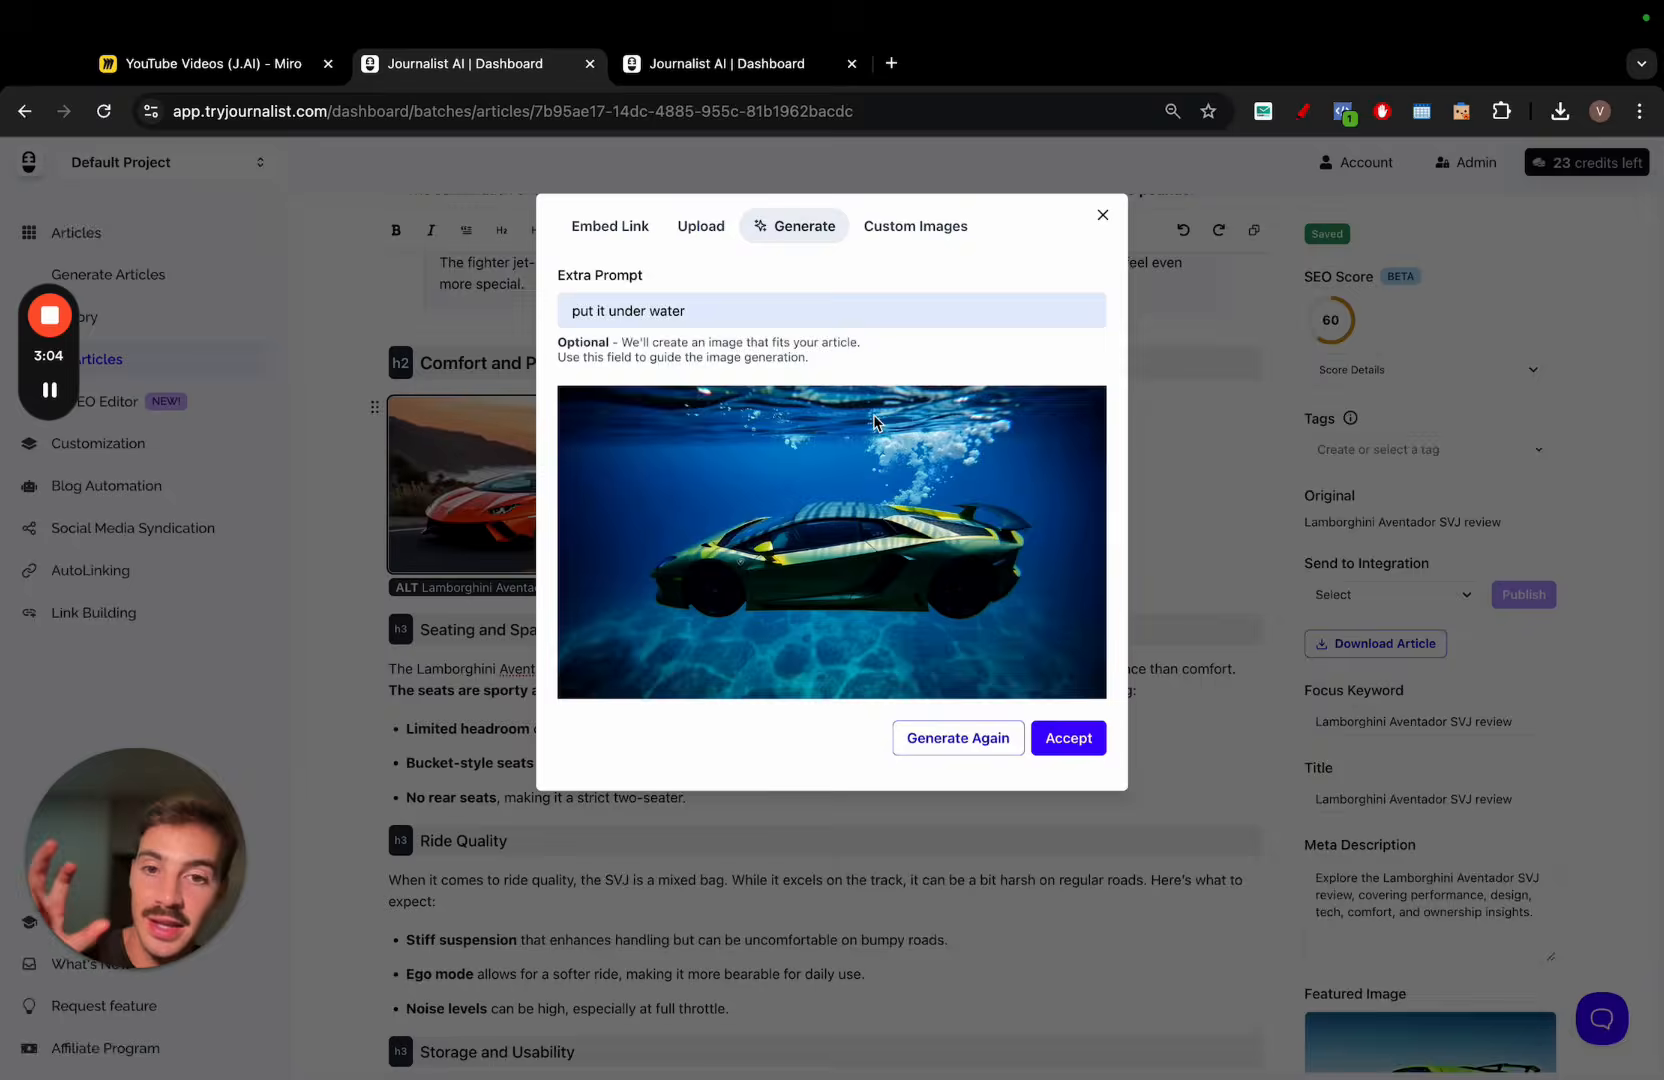
{"action": "left_click", "coordinate": [1066, 739]}
{"action": "scroll", "coordinate": [836, 441], "scroll_direction": "up", "scroll_amount": 20}
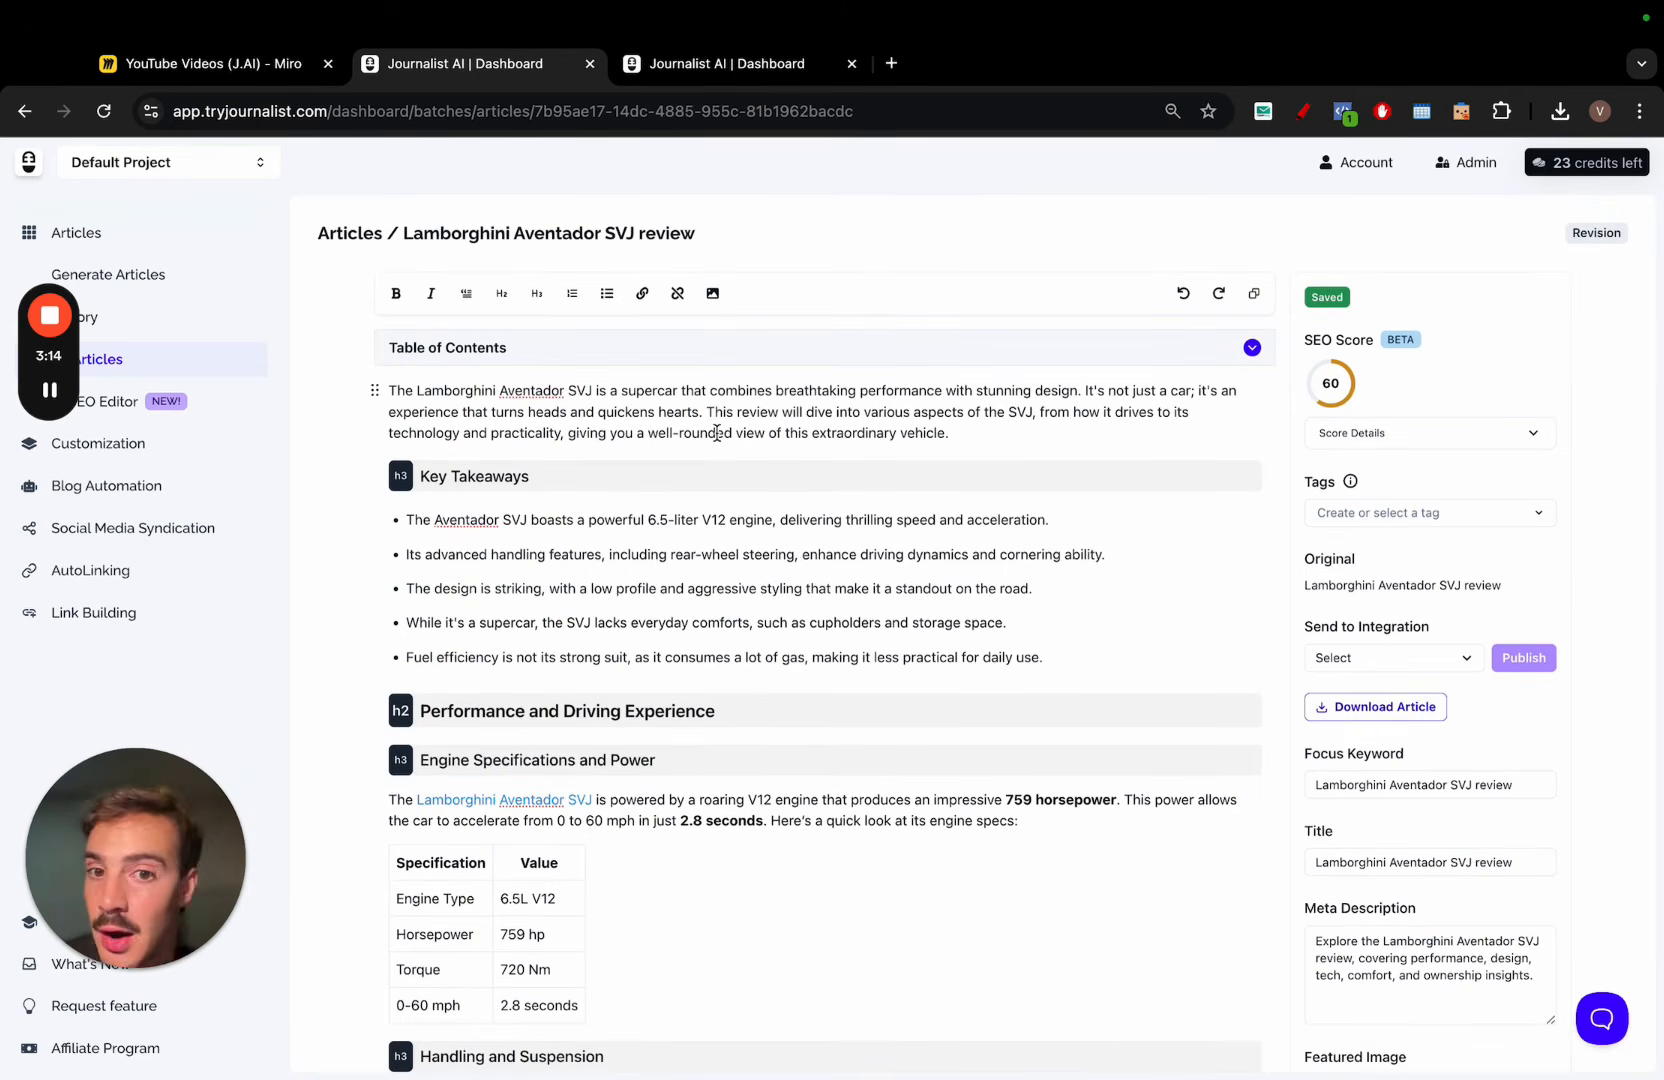
Make the article's introductory paragraph longer with the AI rewrite option and accept the new text
{"action": "scroll", "coordinate": [765, 520], "scroll_direction": "down", "scroll_amount": 1}
{"action": "scroll", "coordinate": [765, 520], "scroll_direction": "up", "scroll_amount": 1}
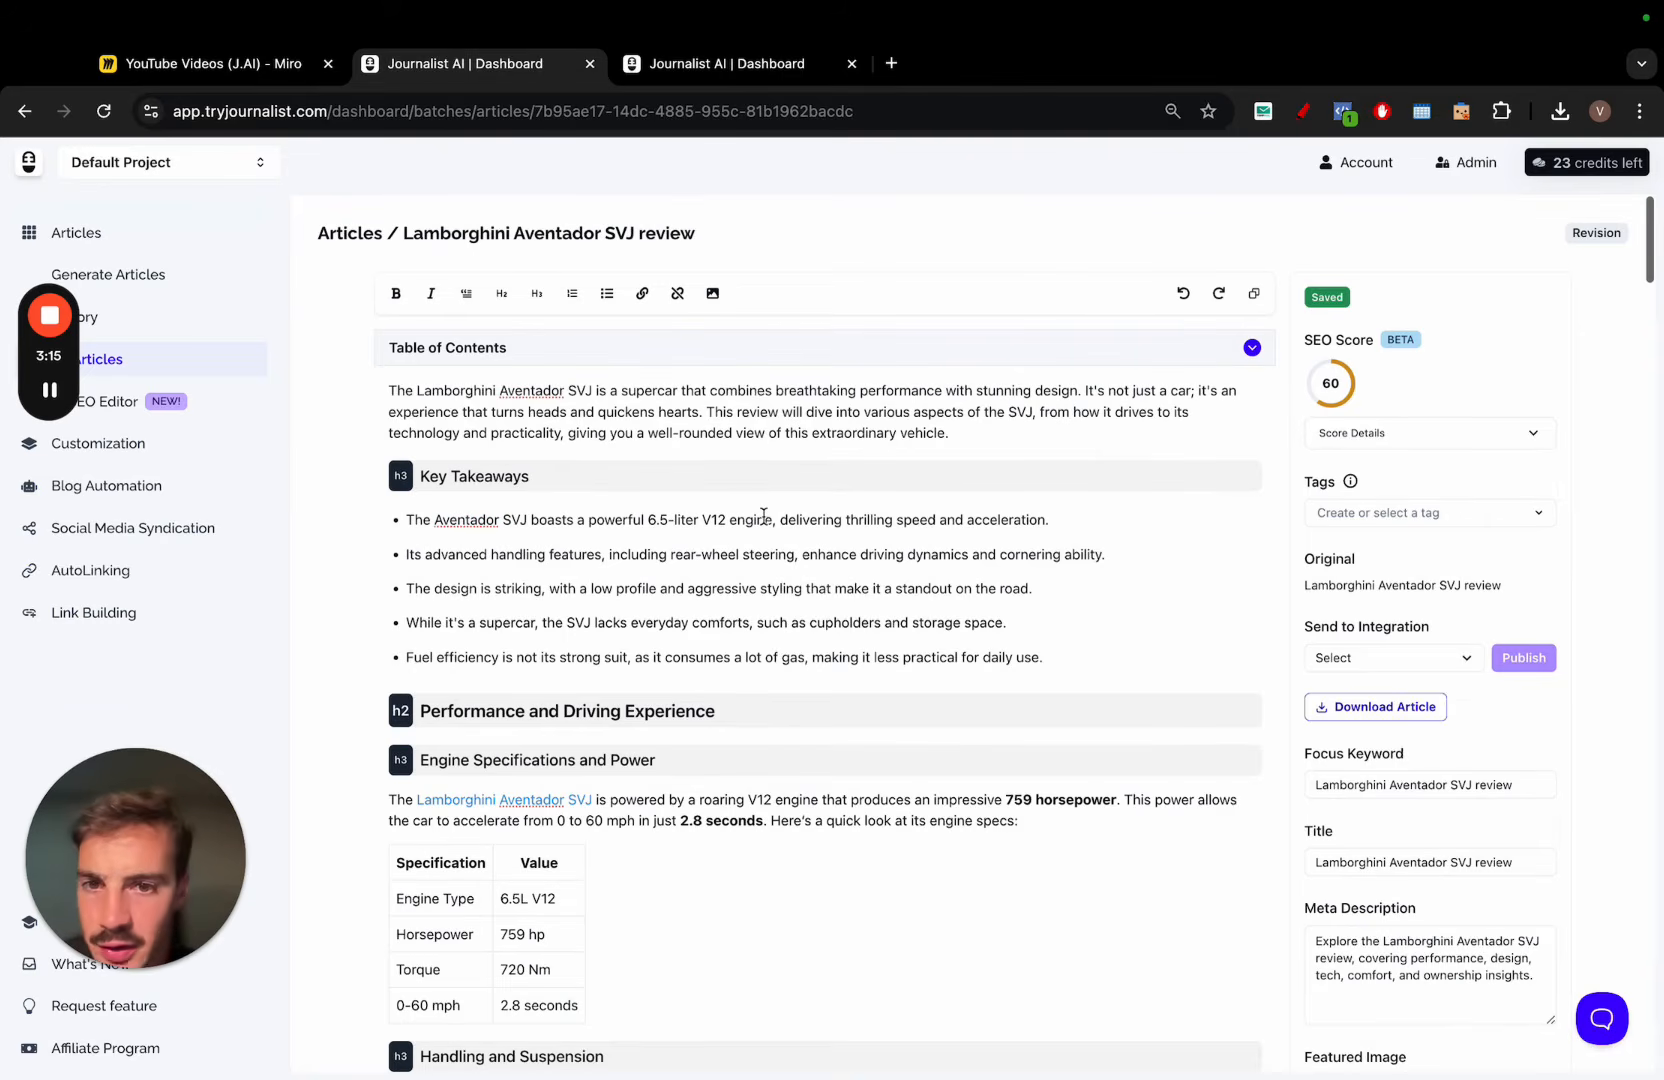
{"action": "triple_click", "coordinate": [768, 415]}
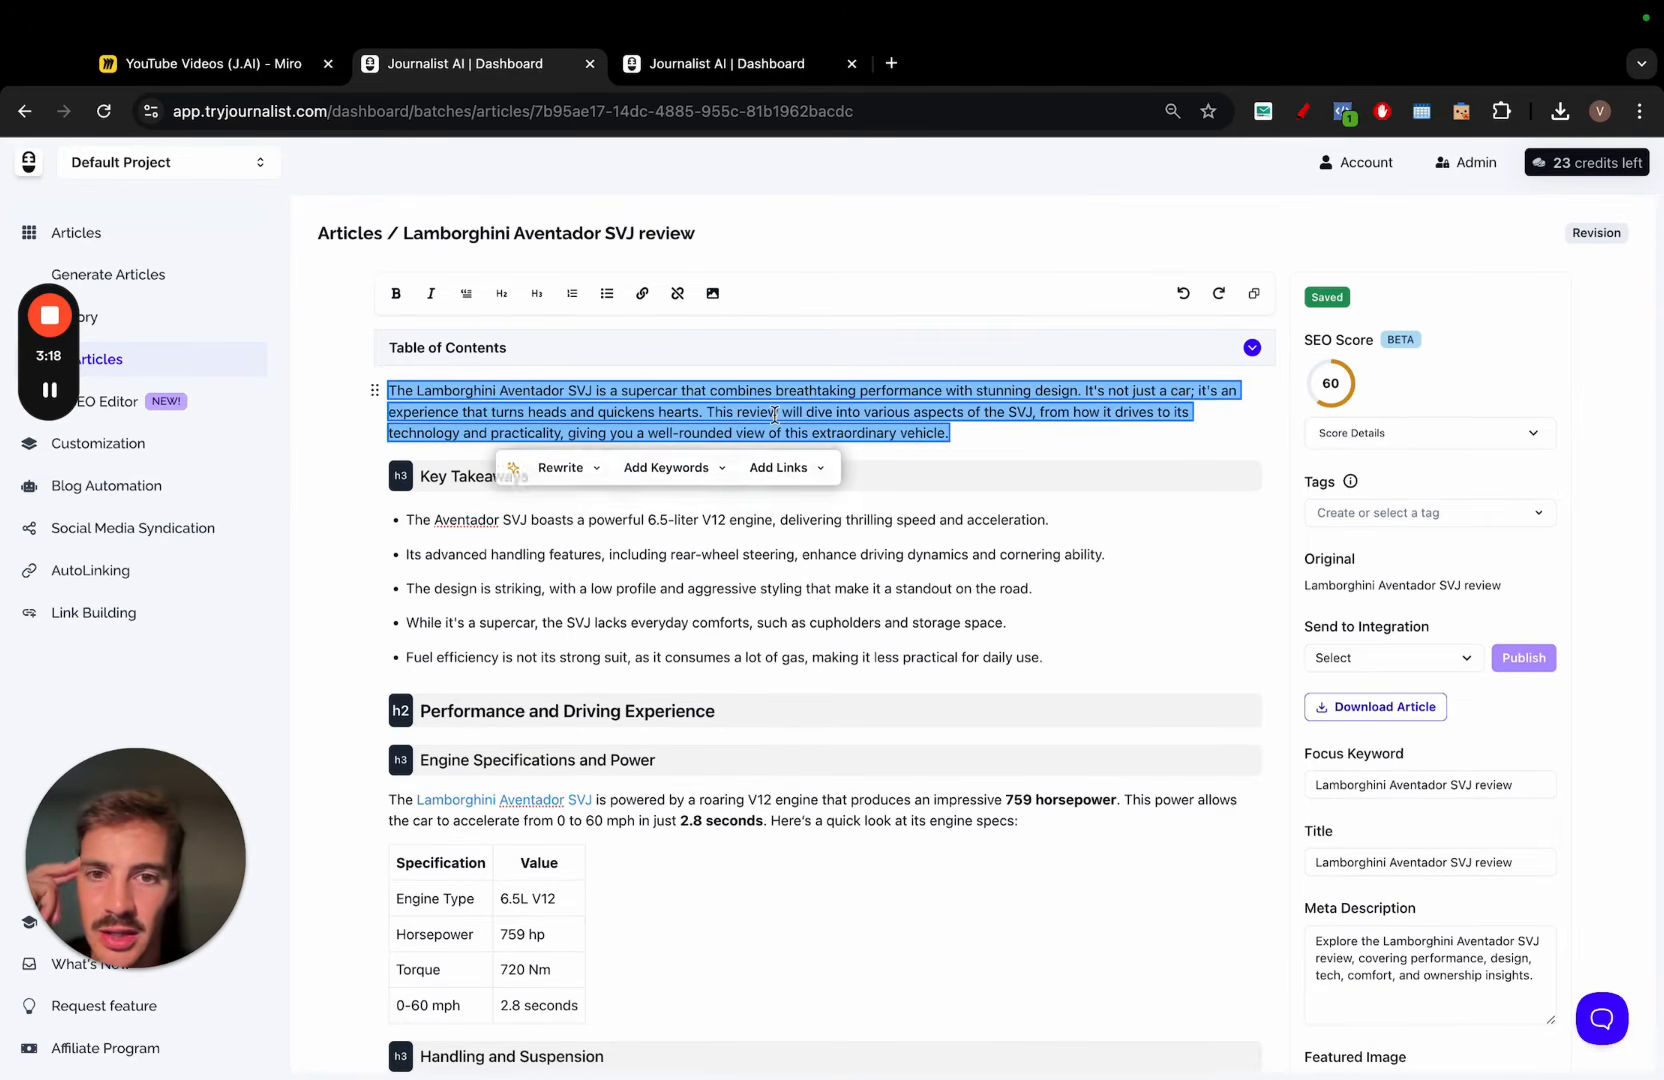
{"action": "left_click", "coordinate": [560, 468]}
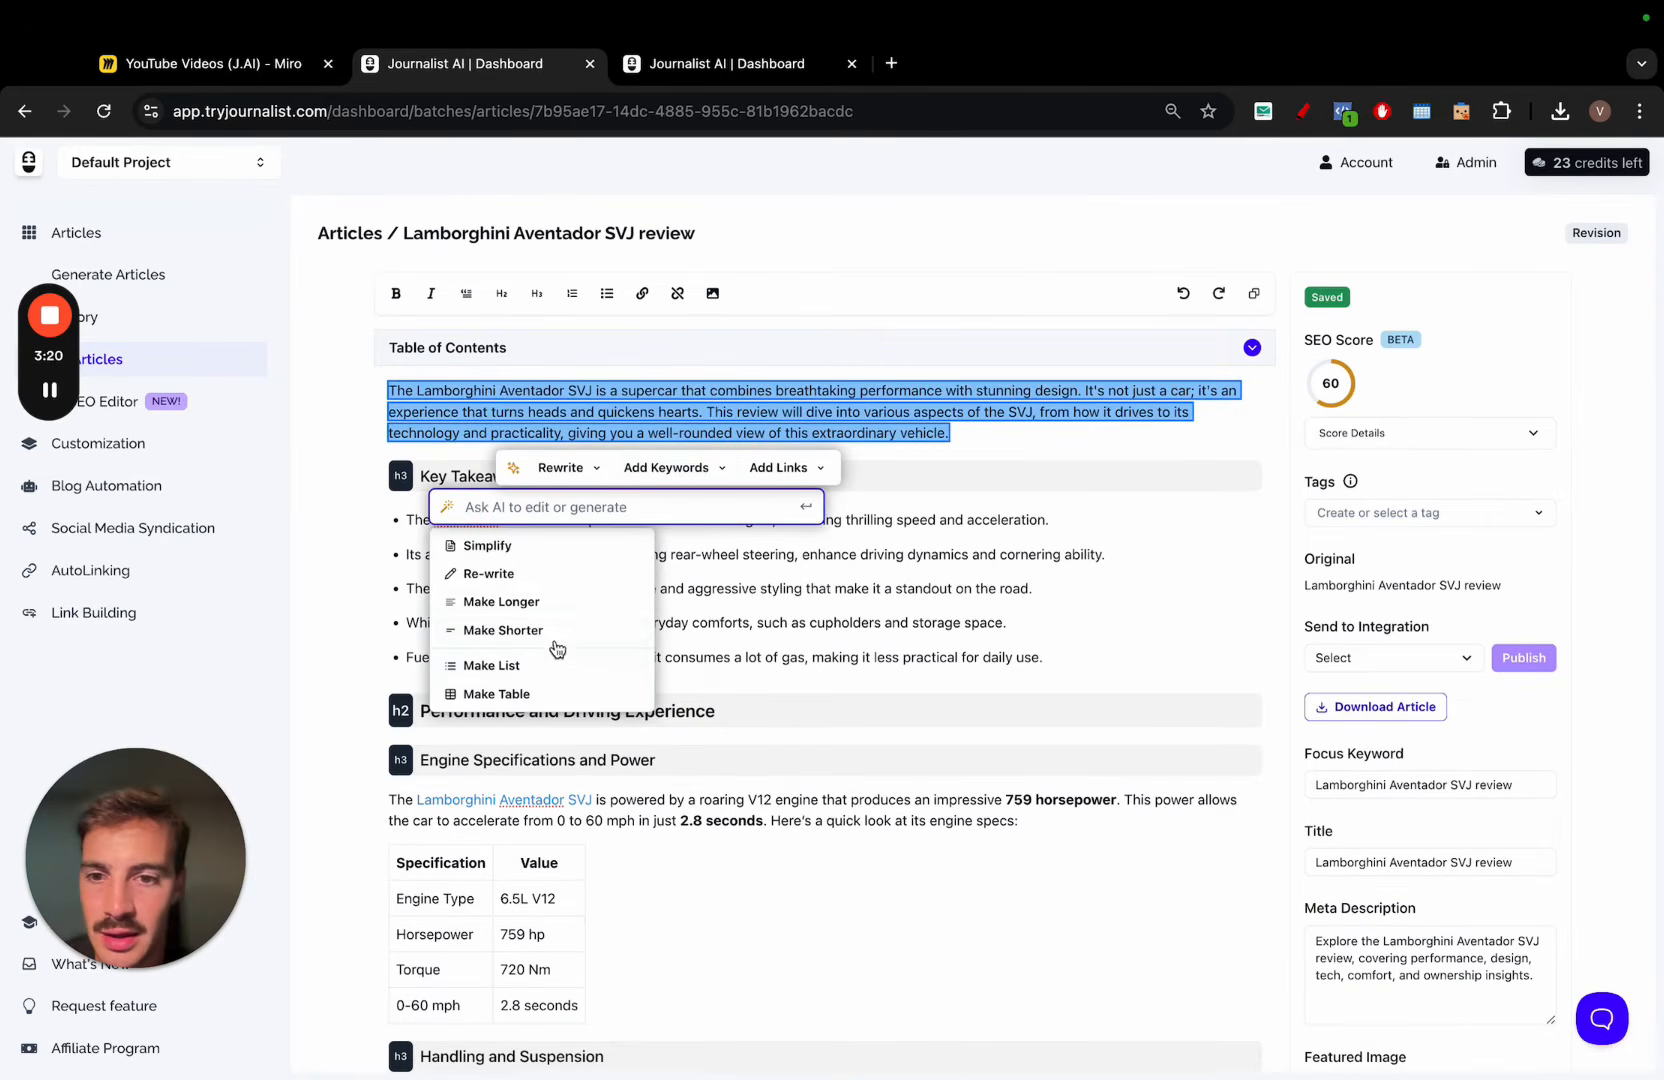
{"action": "left_click", "coordinate": [540, 604]}
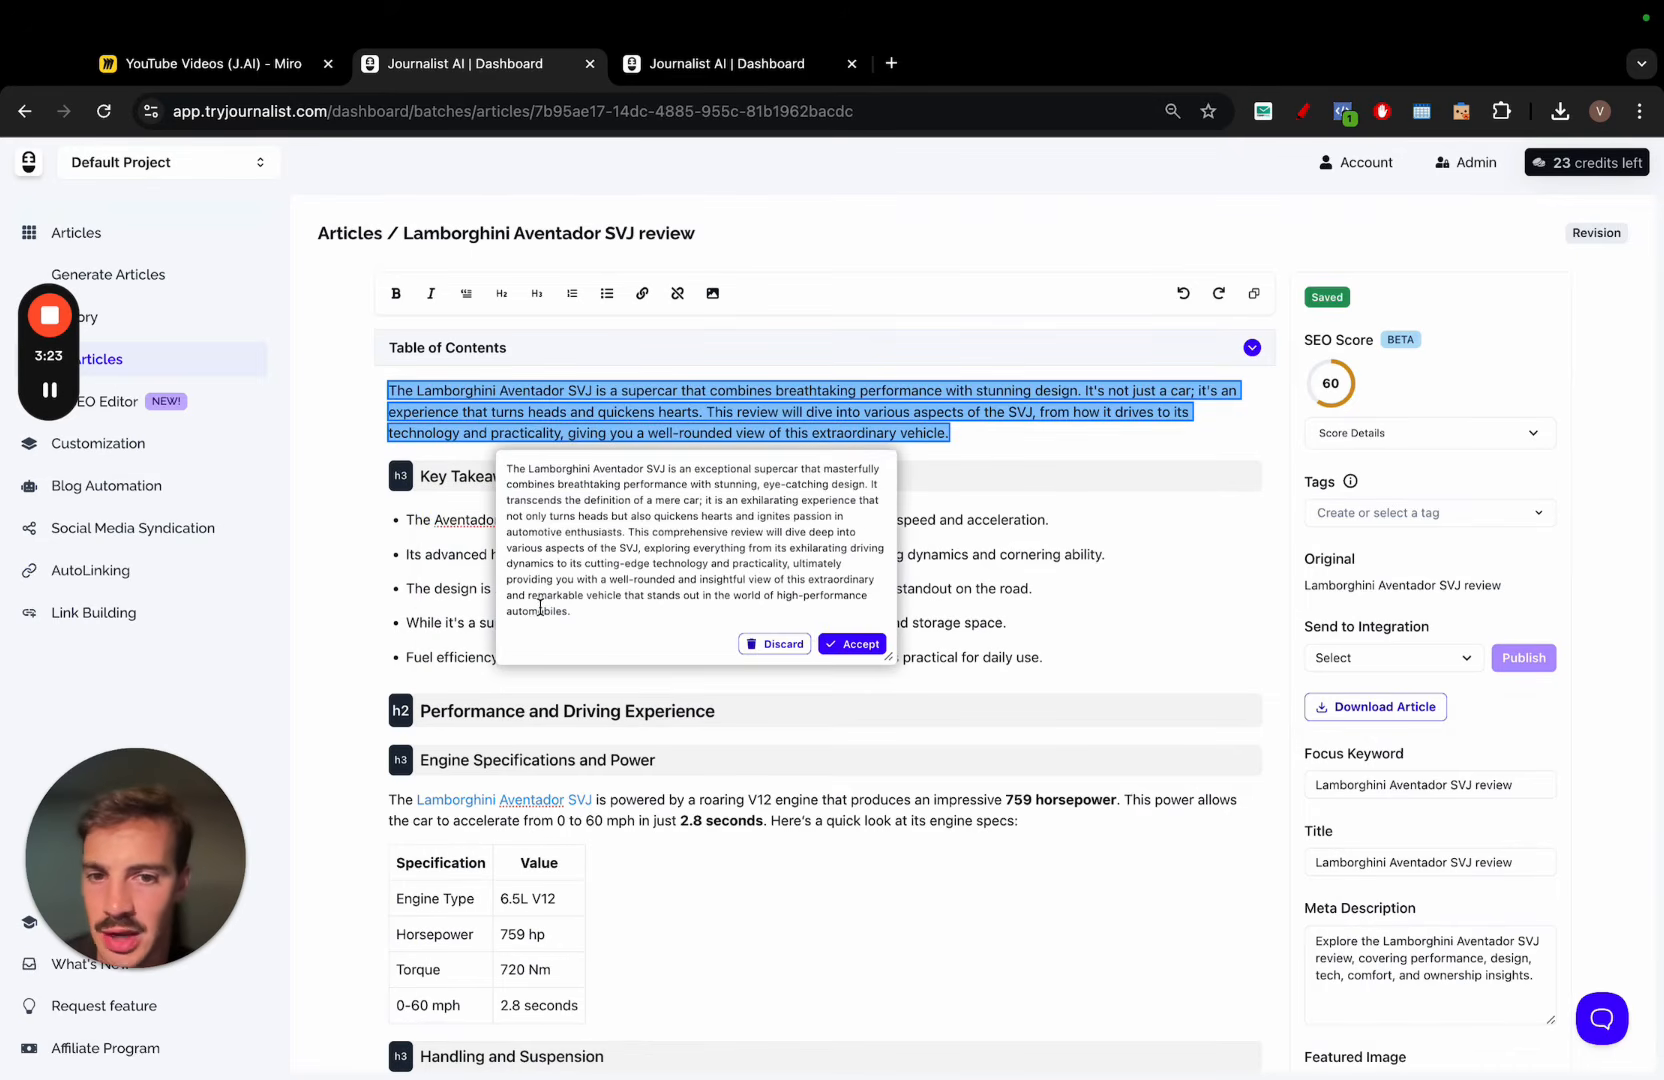
{"action": "left_click", "coordinate": [851, 643]}
Add suggested external links to the introduction for Lamborghini Aventador SVJ, automotive enthusiasts, high-performance automobiles and cutting-edge technology
{"action": "left_click", "coordinate": [553, 540]}
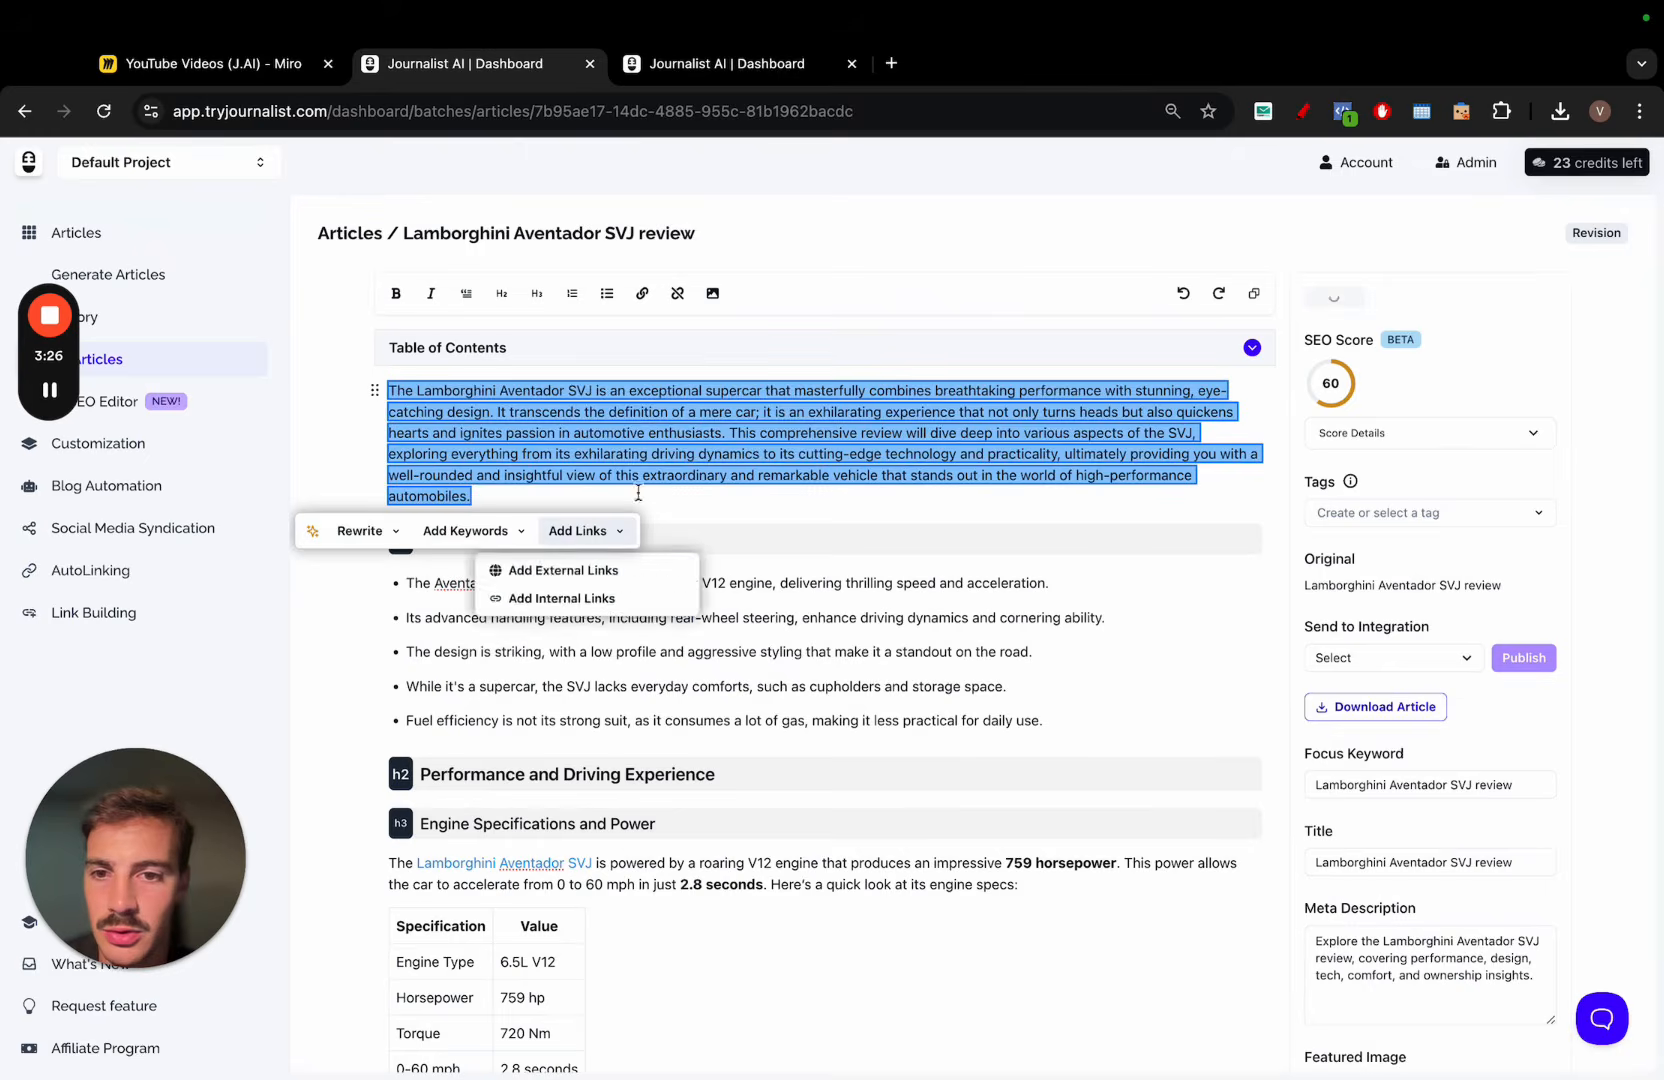
{"action": "left_click", "coordinate": [596, 541]}
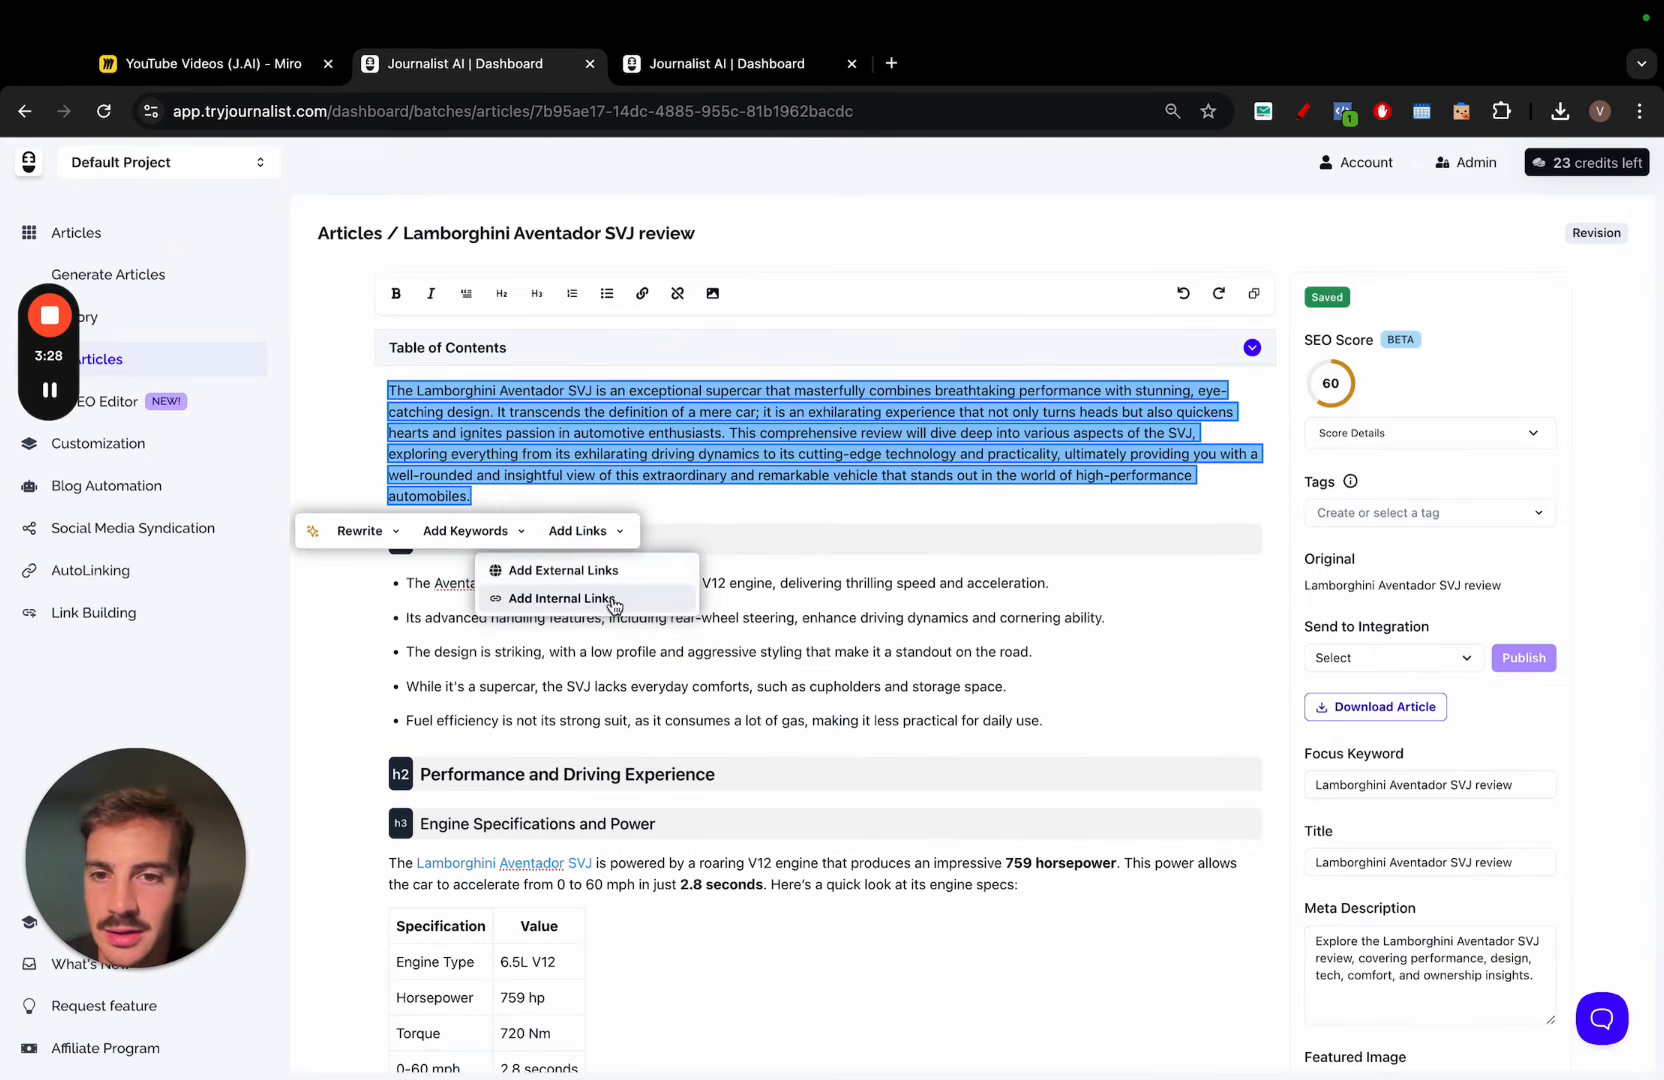
{"action": "left_click", "coordinate": [588, 569]}
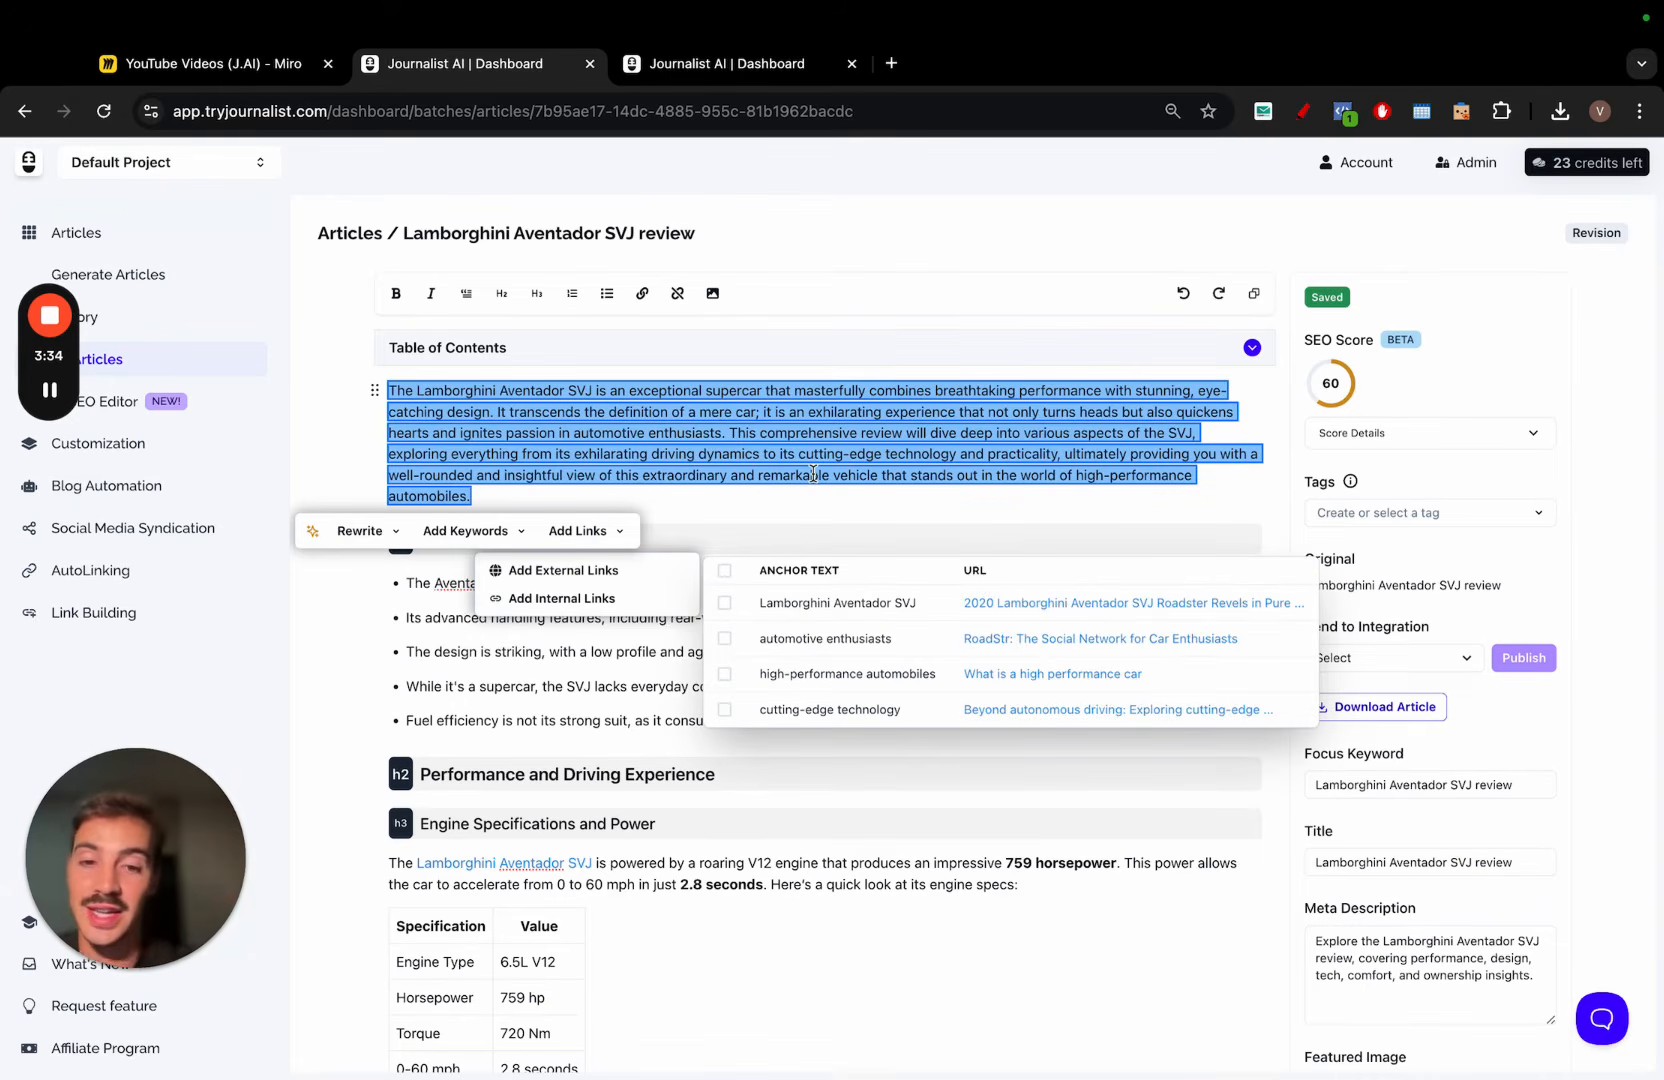
{"action": "left_click", "coordinate": [725, 603]}
{"action": "left_click", "coordinate": [725, 637]}
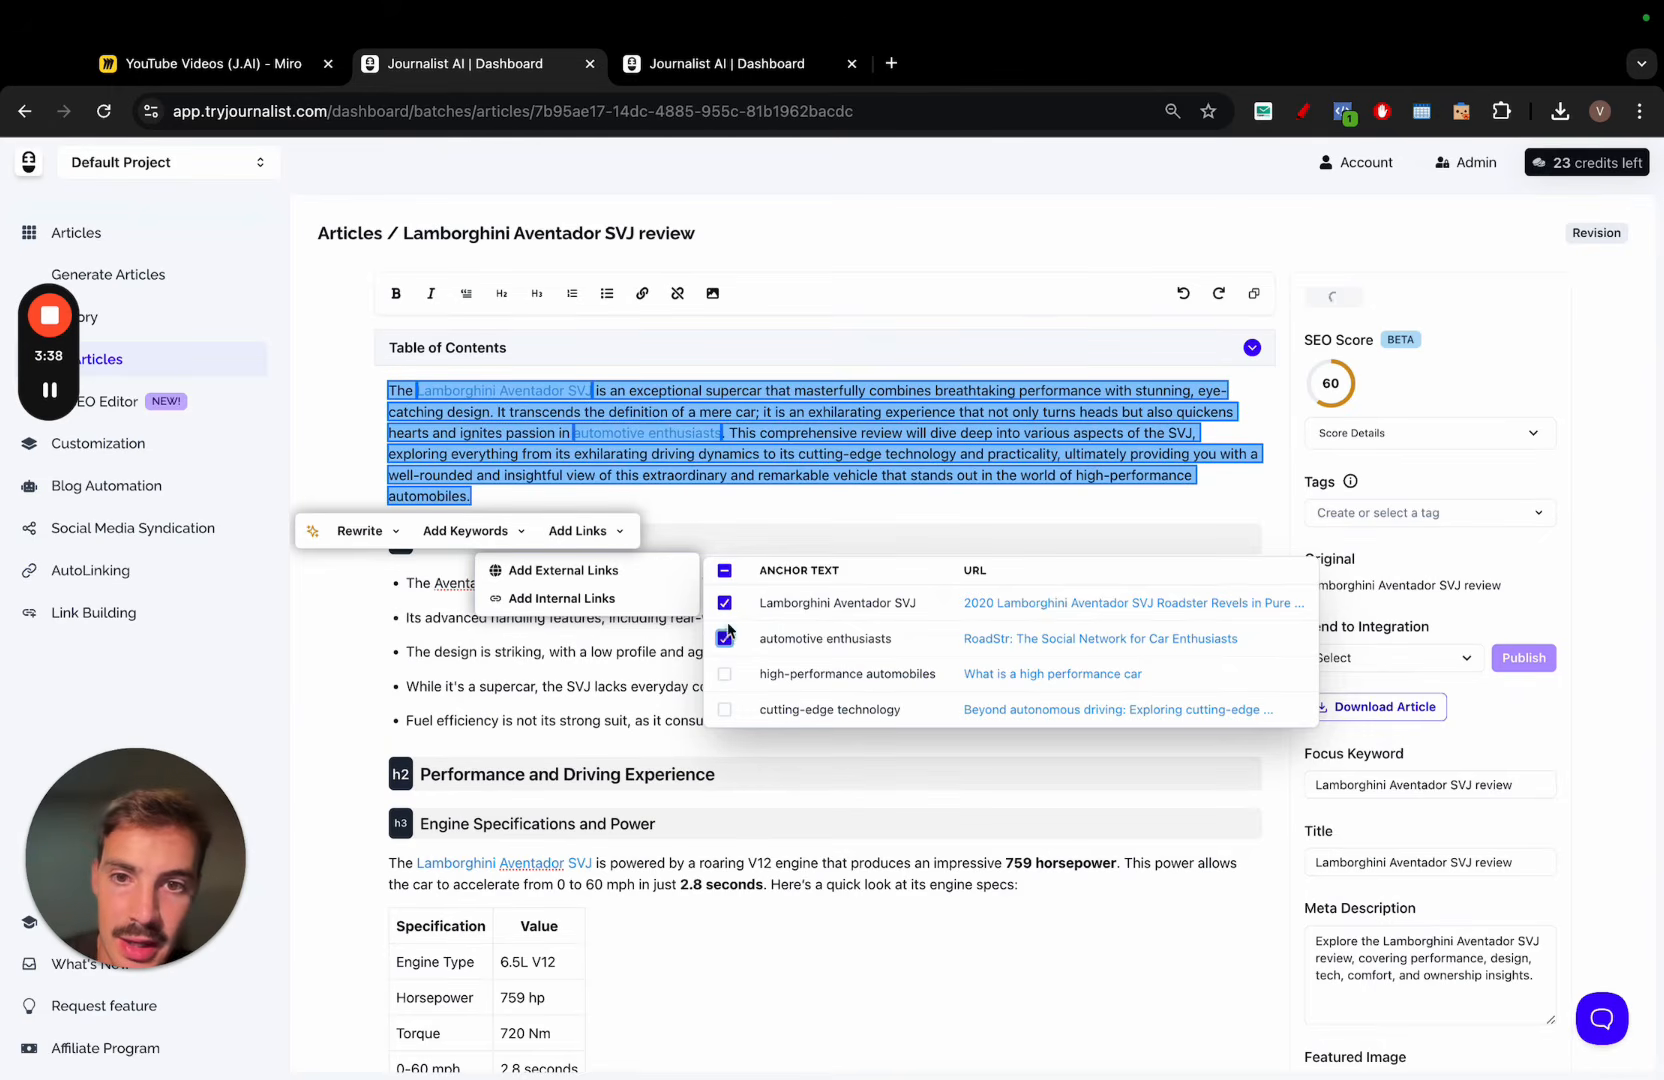
{"action": "left_click", "coordinate": [725, 674]}
{"action": "left_click", "coordinate": [725, 709]}
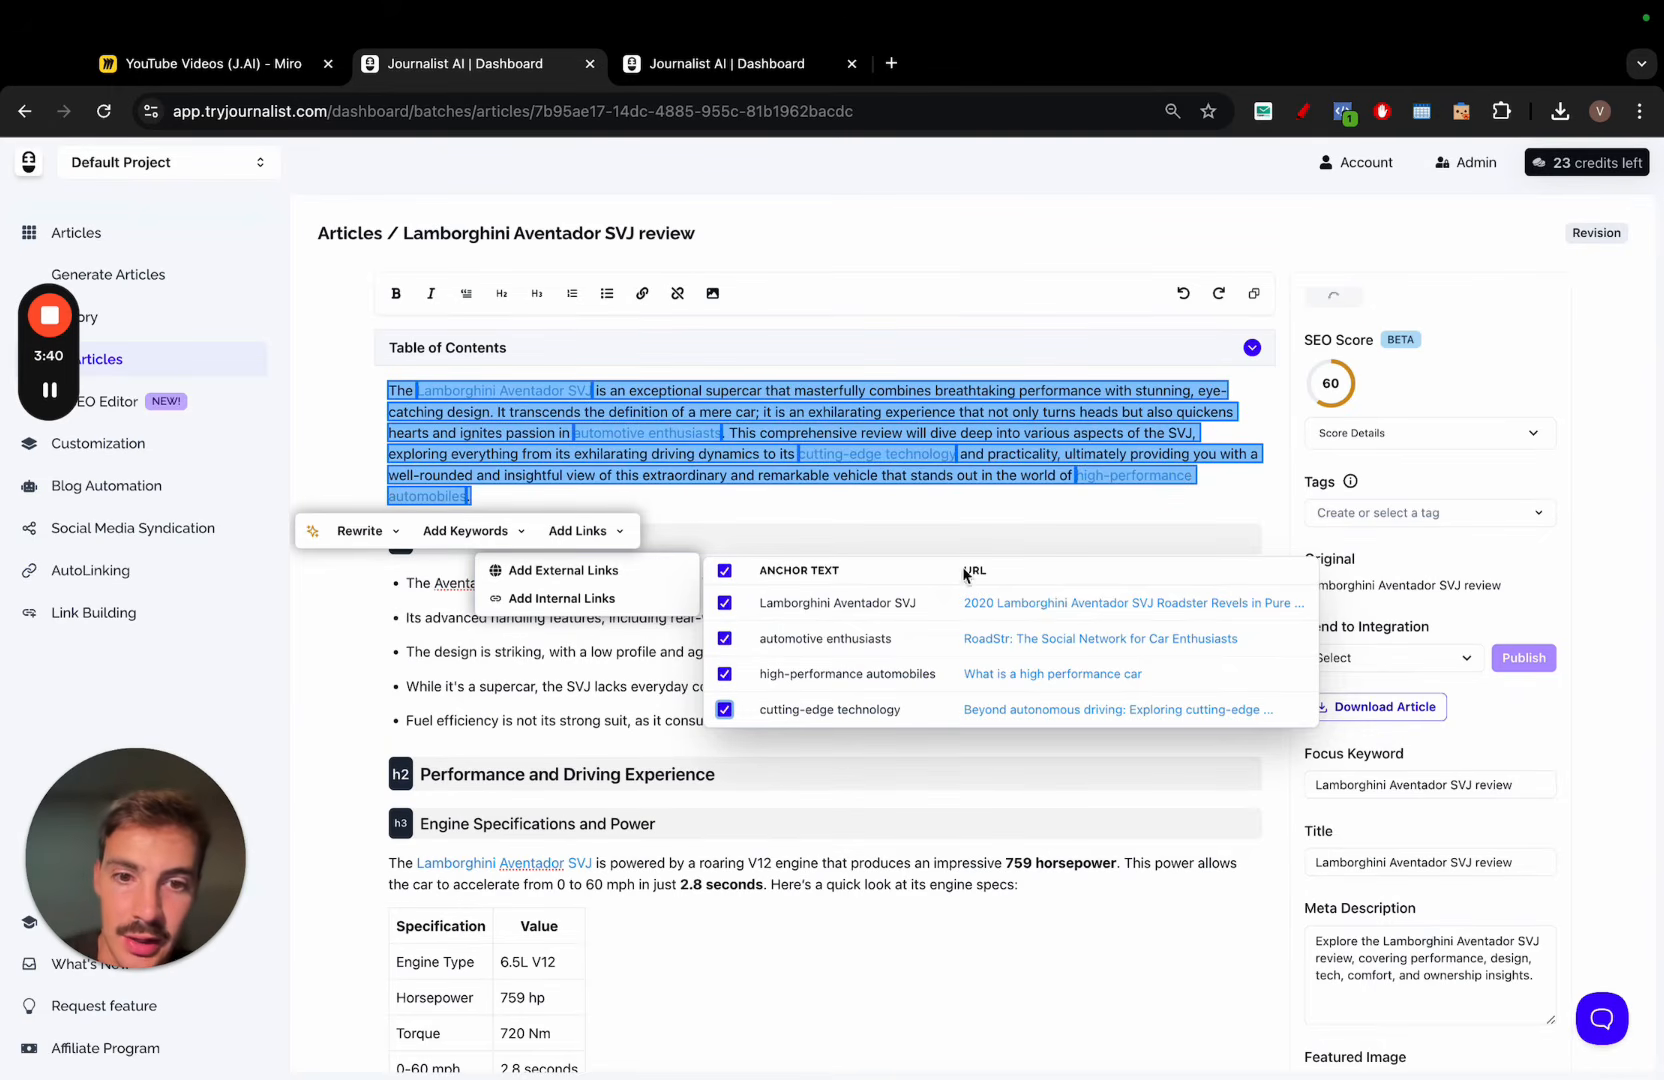
Examine the linked Aventador SVJ Roadster review in a new tab, return to the article and deselect the introduction
{"action": "left_click", "coordinate": [1027, 610], "text": "super"}
{"action": "left_click_drag", "start_coordinate": [918, 68], "coordinate": [770, 67]}
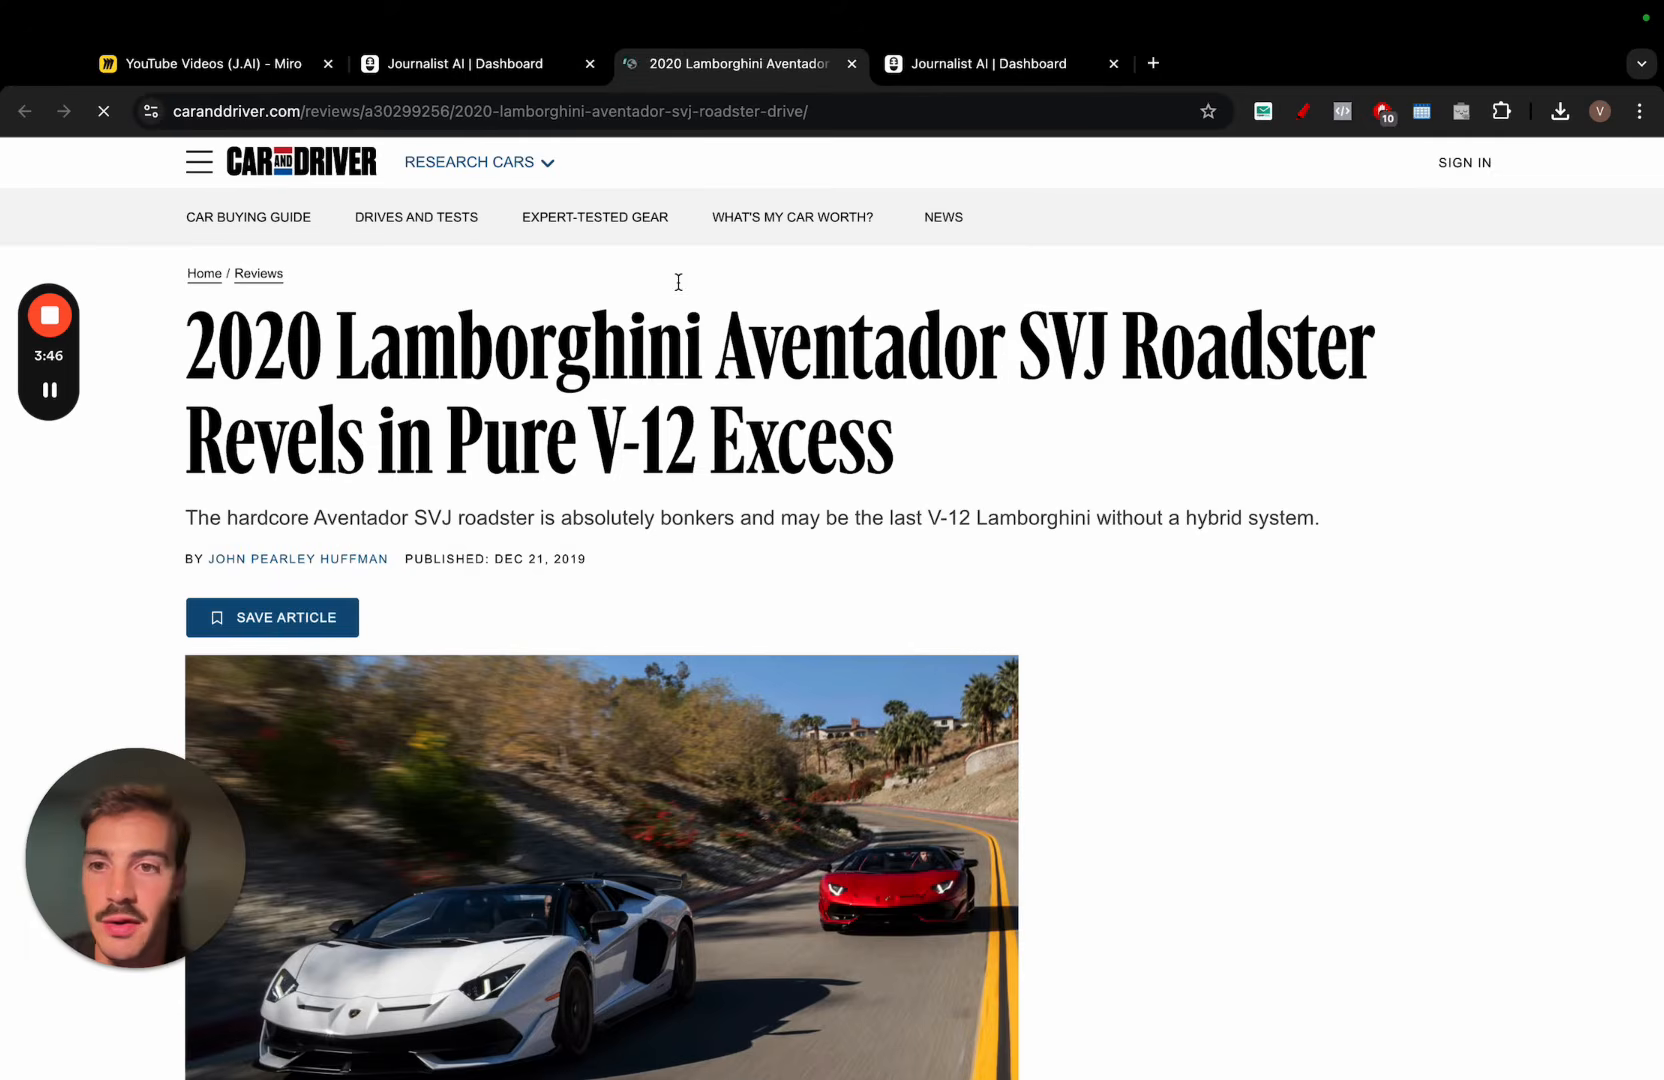
{"action": "scroll", "coordinate": [678, 282], "scroll_direction": "down", "scroll_amount": 5}
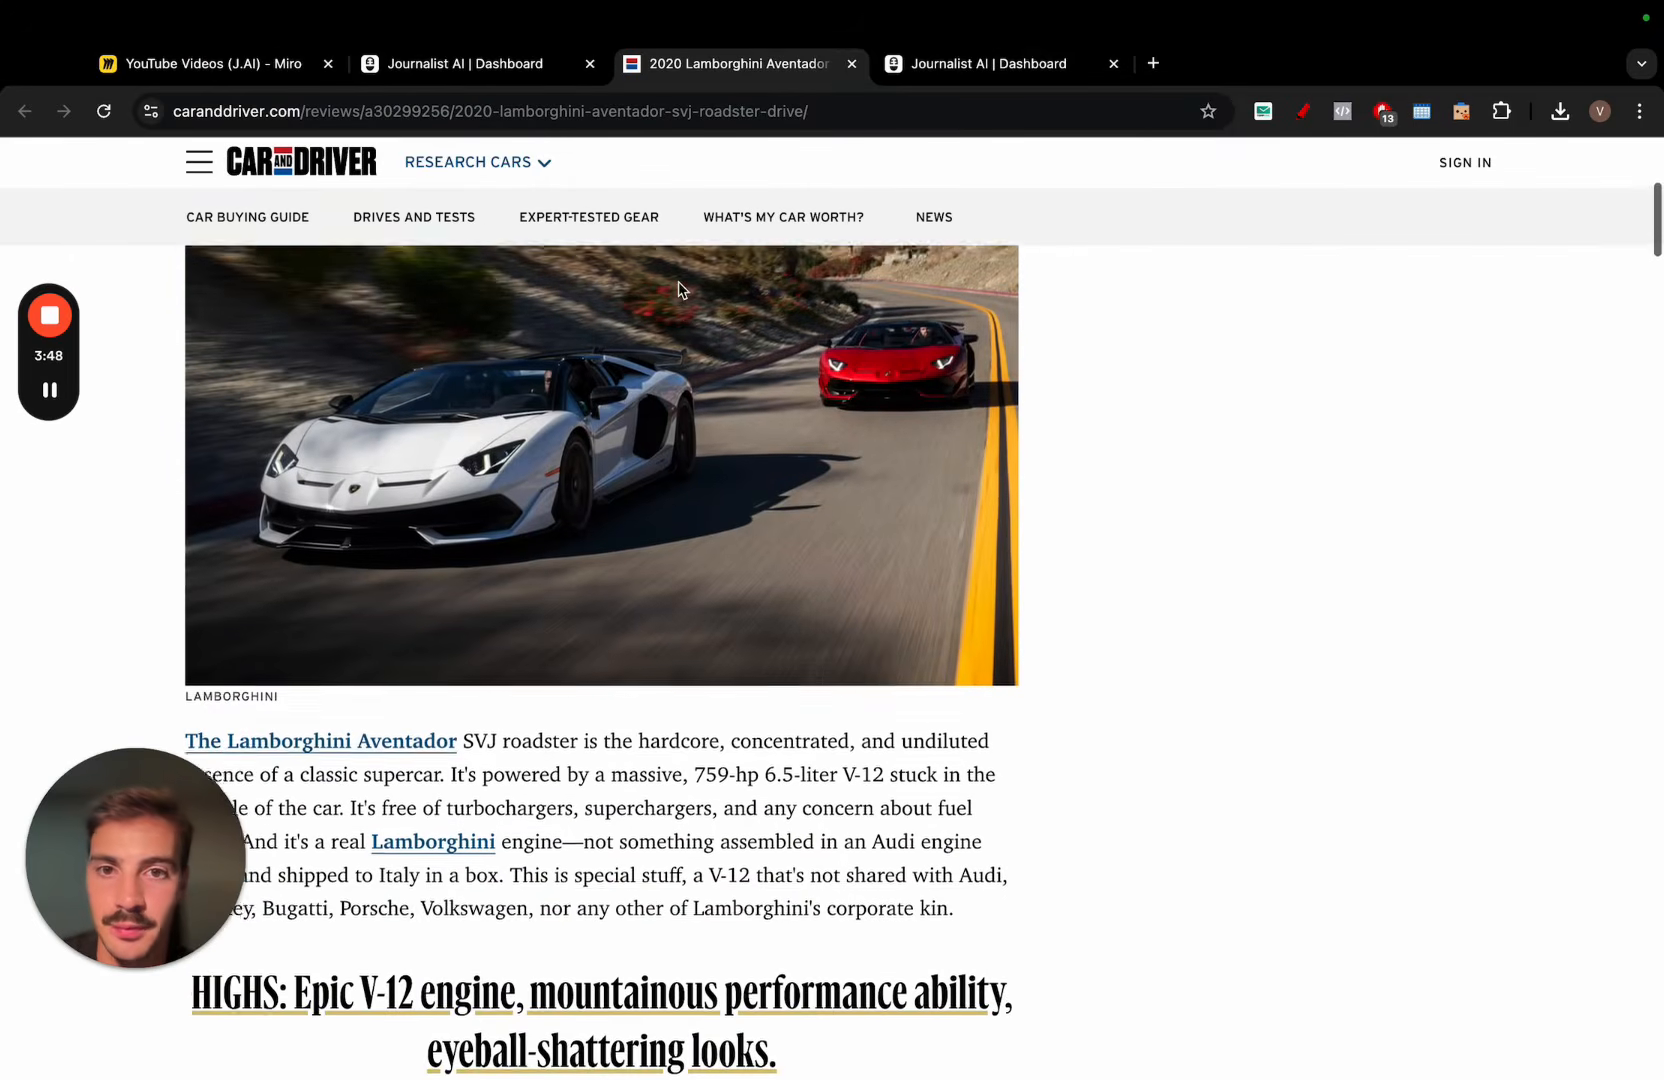
{"action": "left_click", "coordinate": [513, 74]}
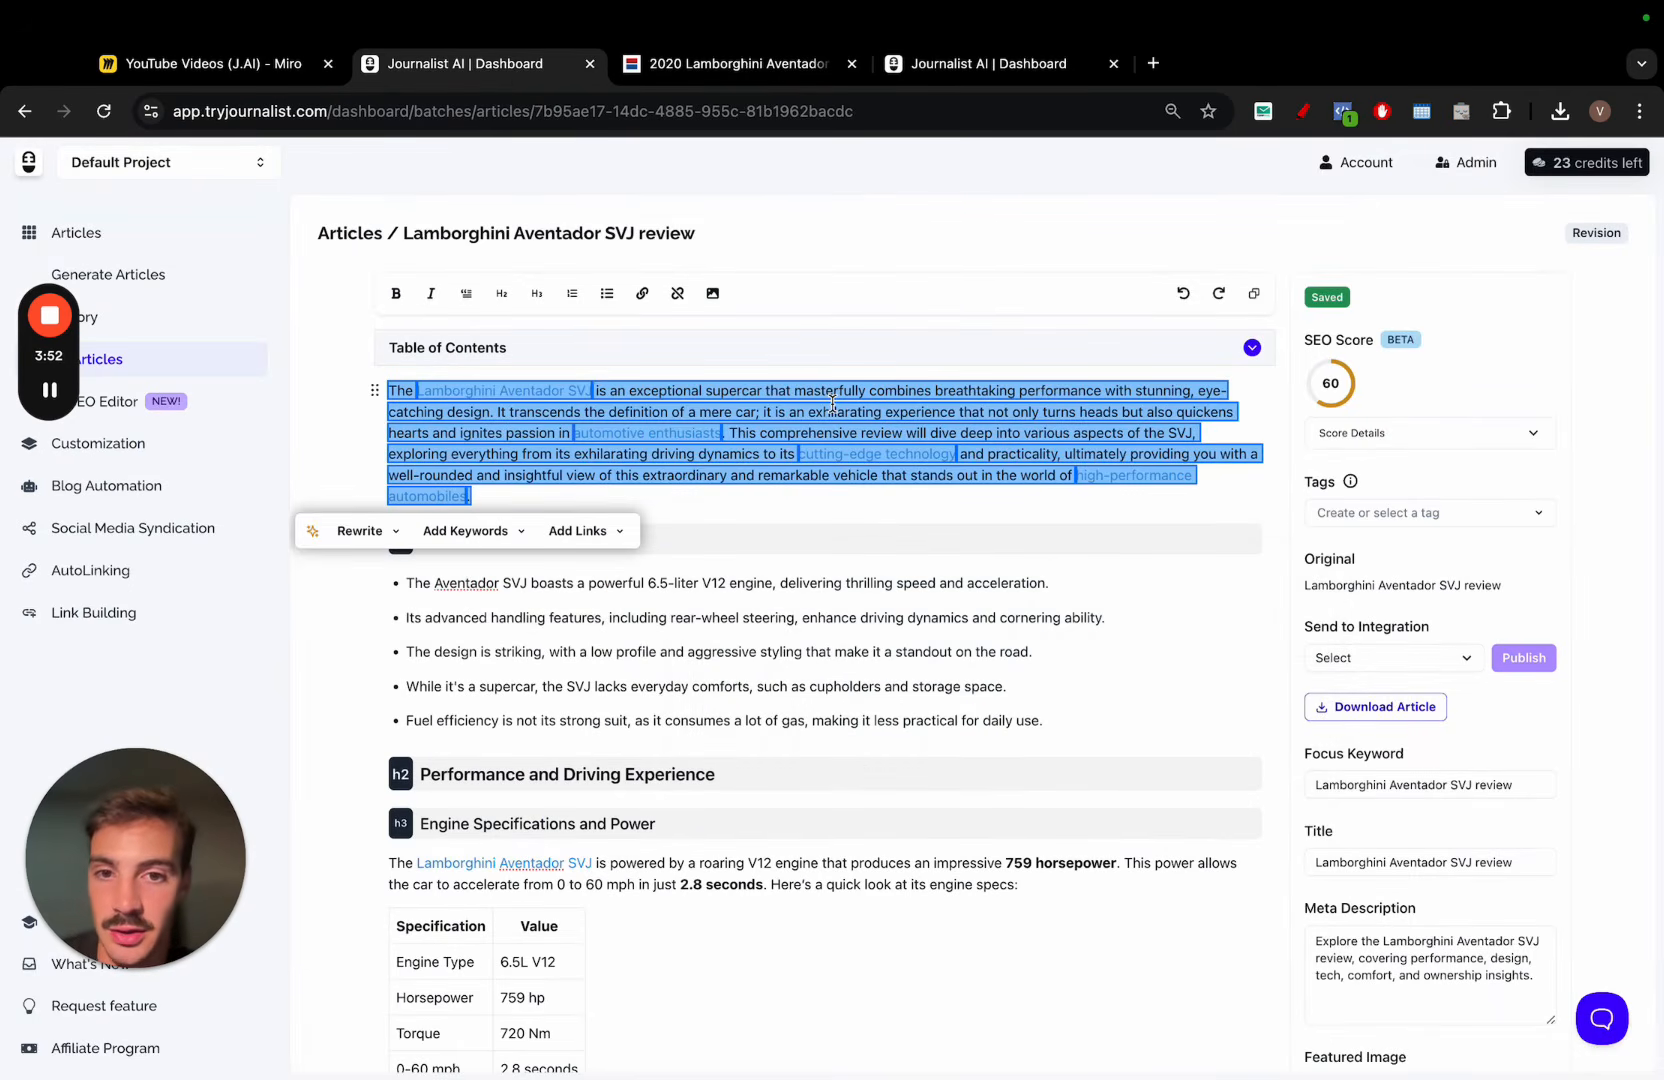
{"action": "left_click", "coordinate": [917, 531]}
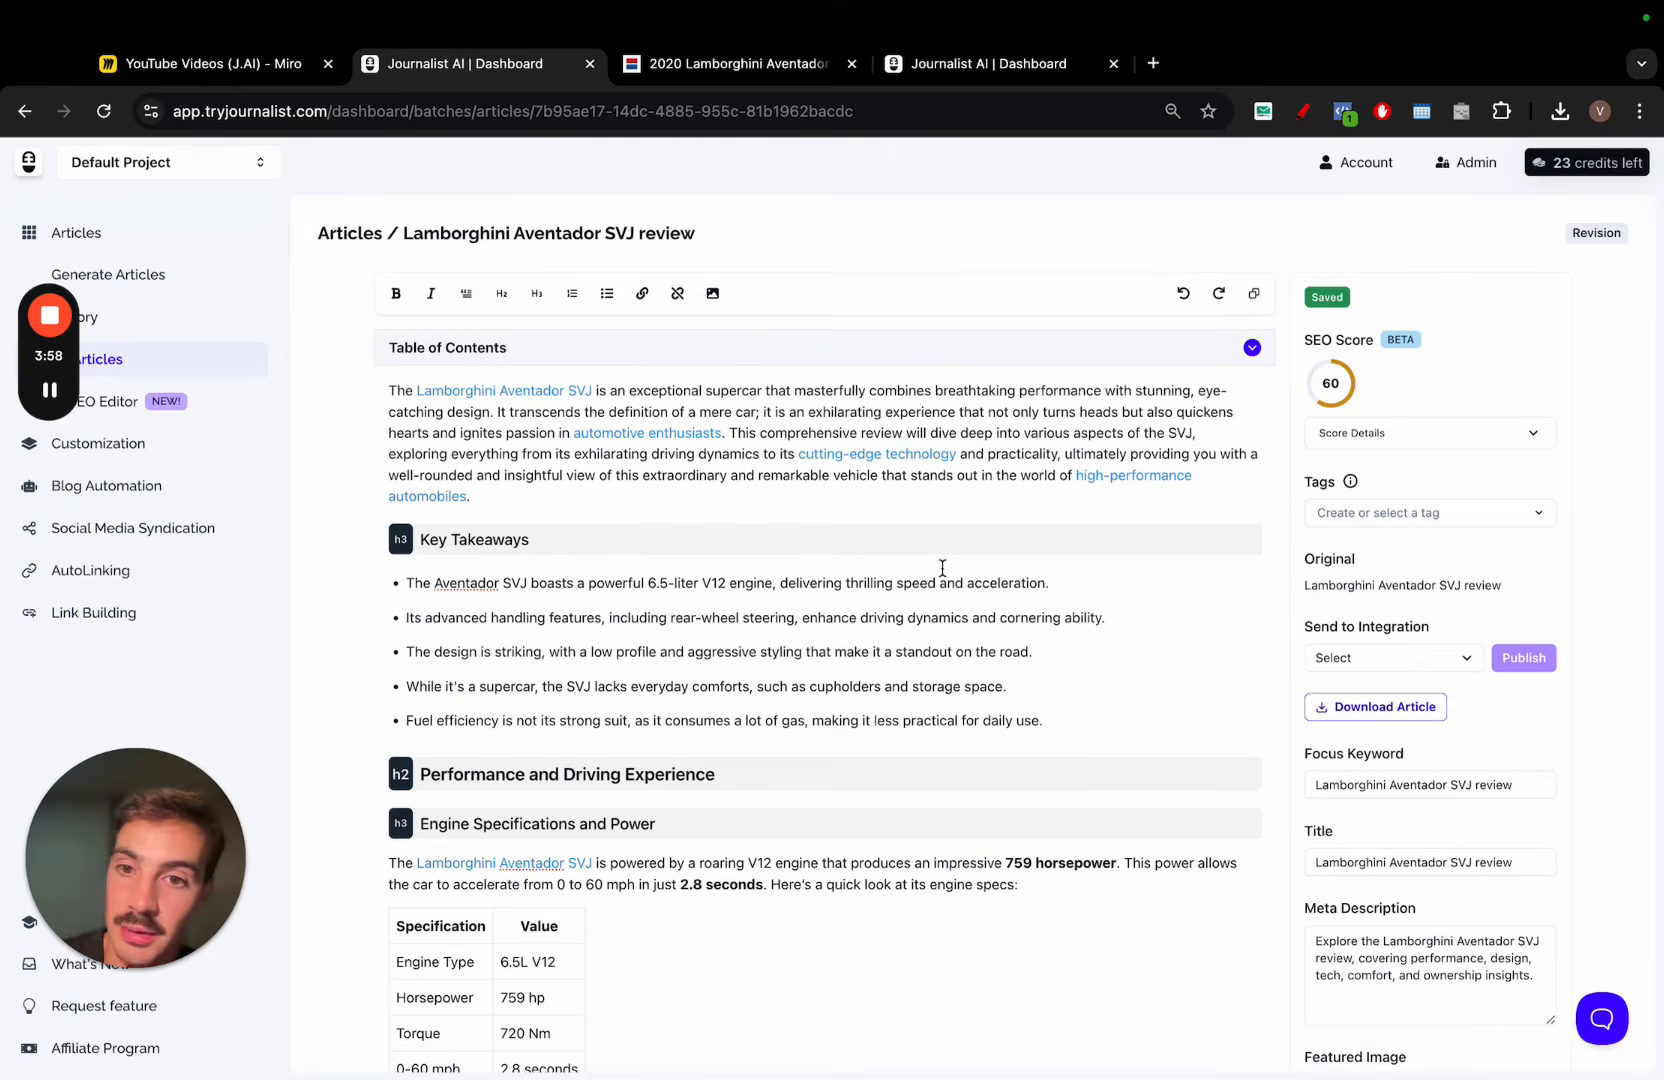
Have the AI turn the paragraph under Final Thoughts on the Lamborghini Aventador SVJ into a list, and discard the suggestion
{"action": "scroll", "coordinate": [942, 567], "scroll_direction": "down", "scroll_amount": 10}
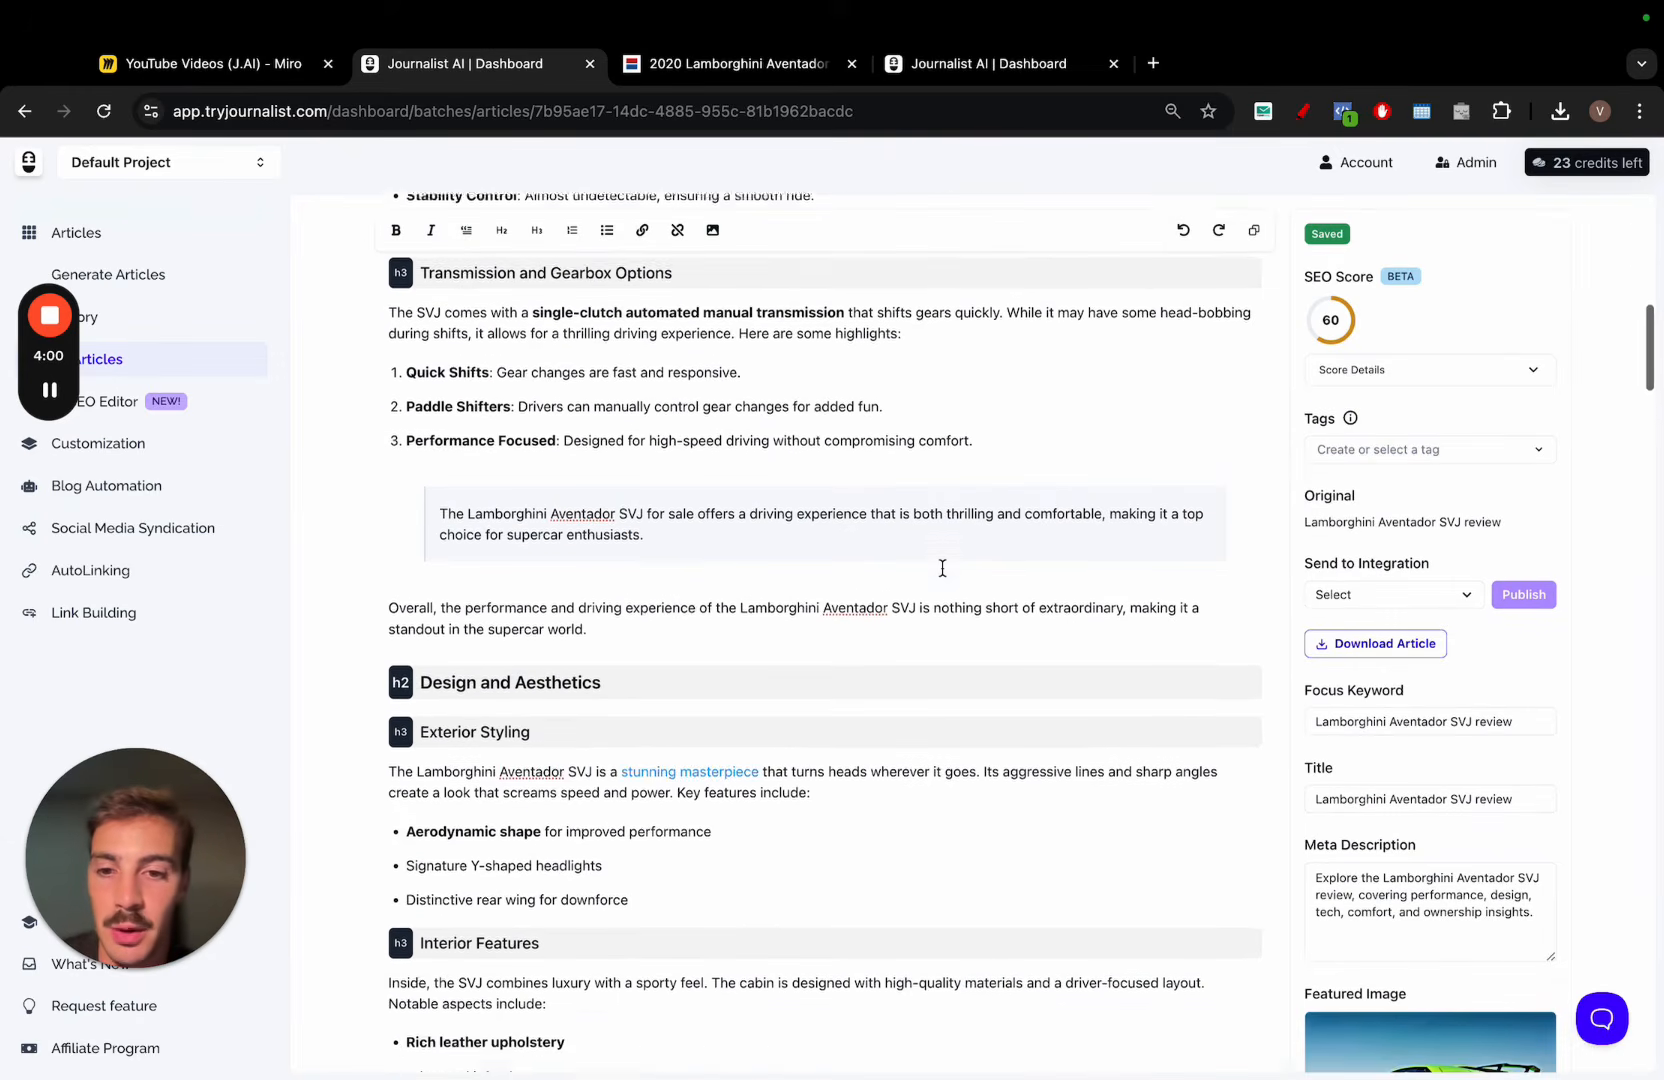
{"action": "scroll", "coordinate": [942, 567], "scroll_direction": "down", "scroll_amount": 15}
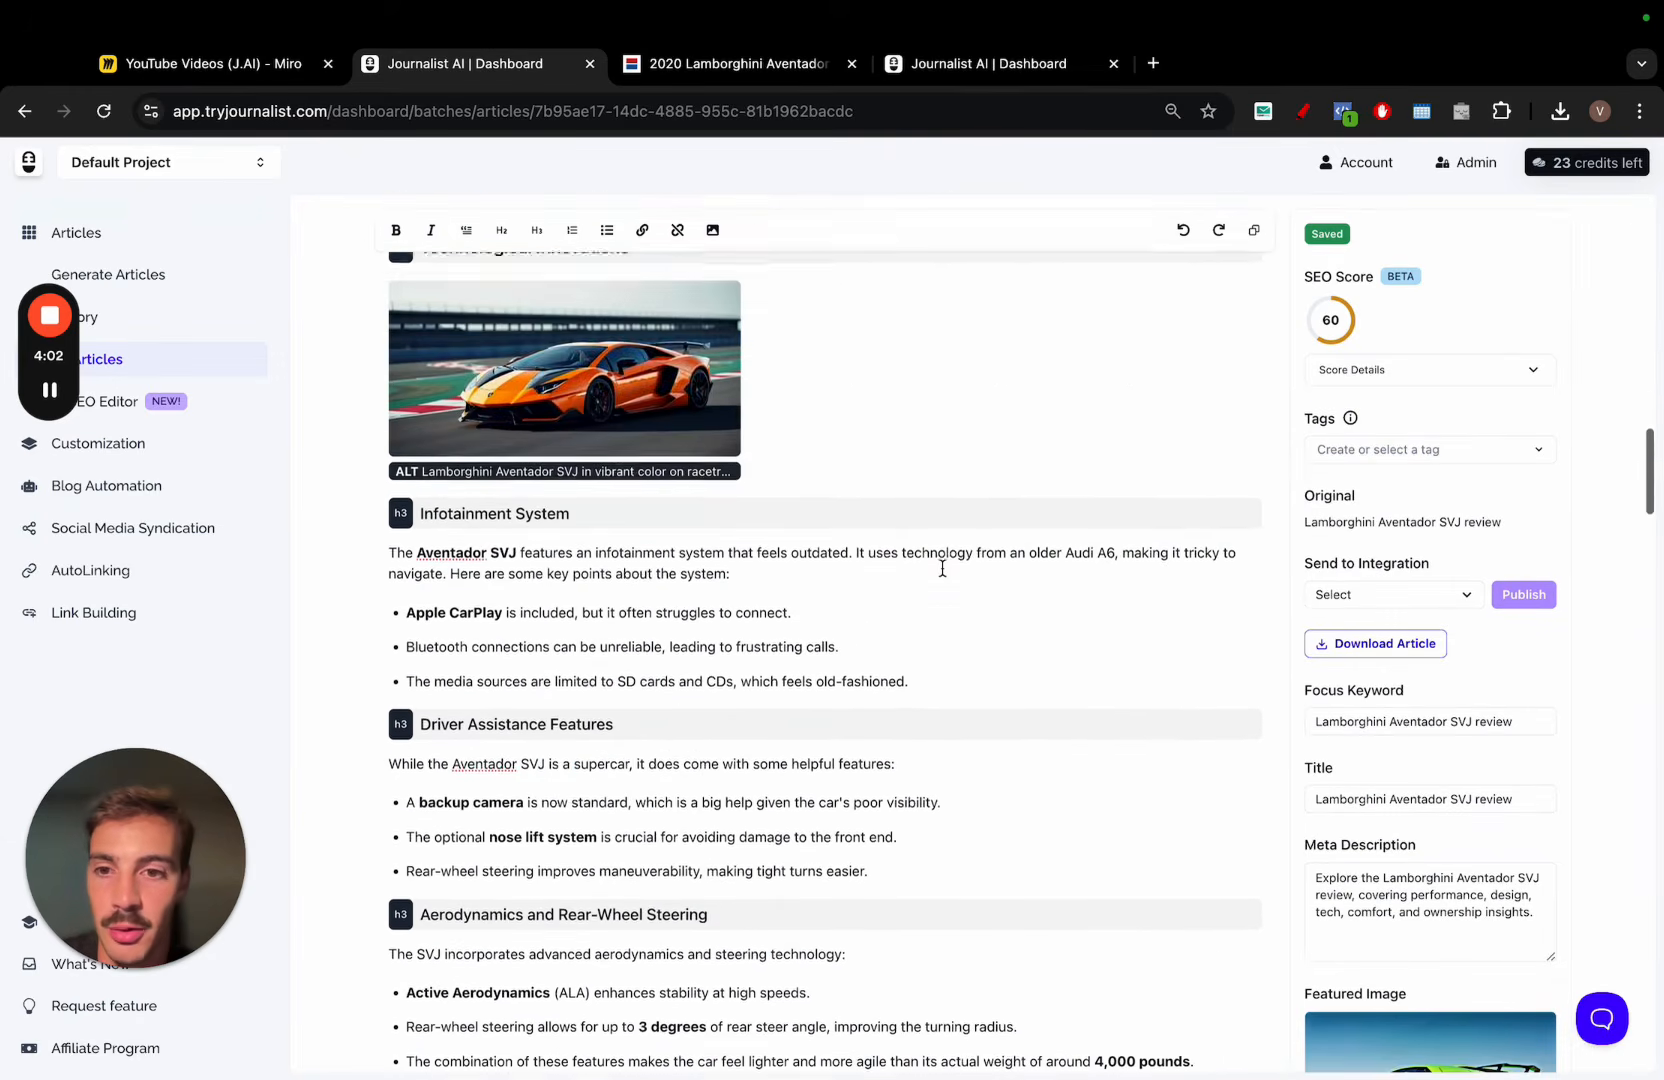
{"action": "scroll", "coordinate": [942, 567], "scroll_direction": "down", "scroll_amount": 20}
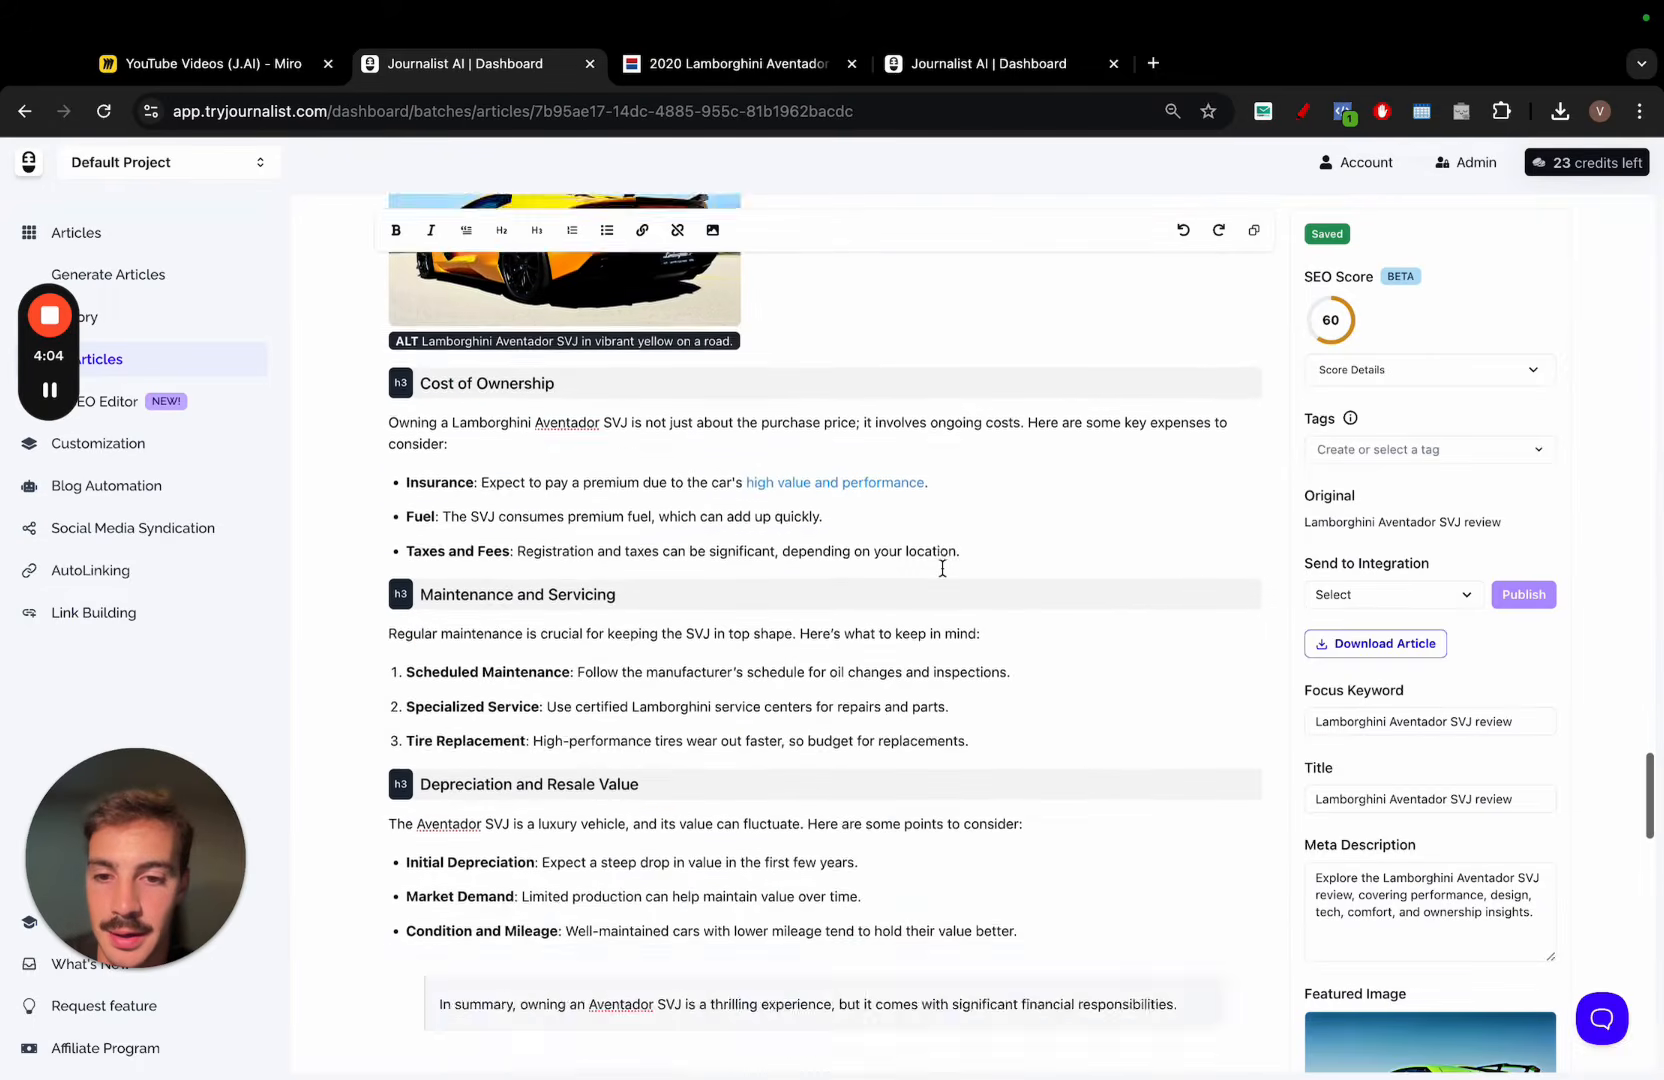
{"action": "scroll", "coordinate": [942, 567], "scroll_direction": "down", "scroll_amount": 20}
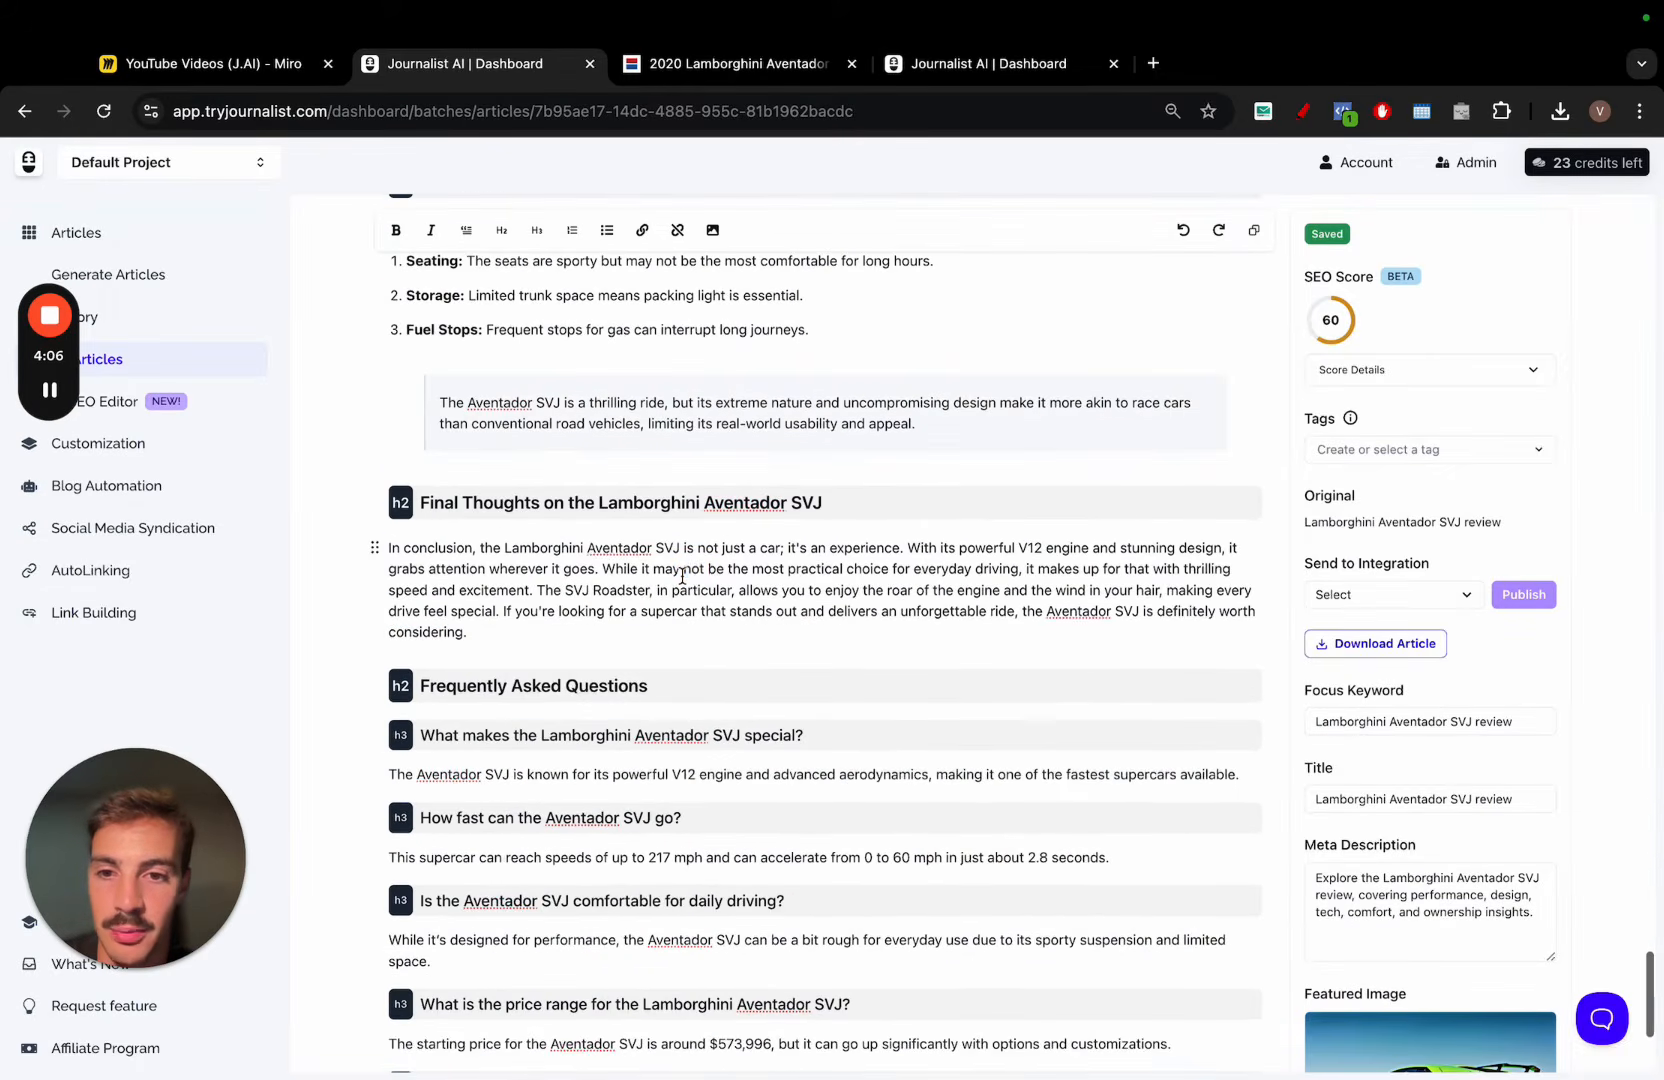
{"action": "triple_click", "coordinate": [683, 577]}
{"action": "left_click", "coordinate": [366, 667]}
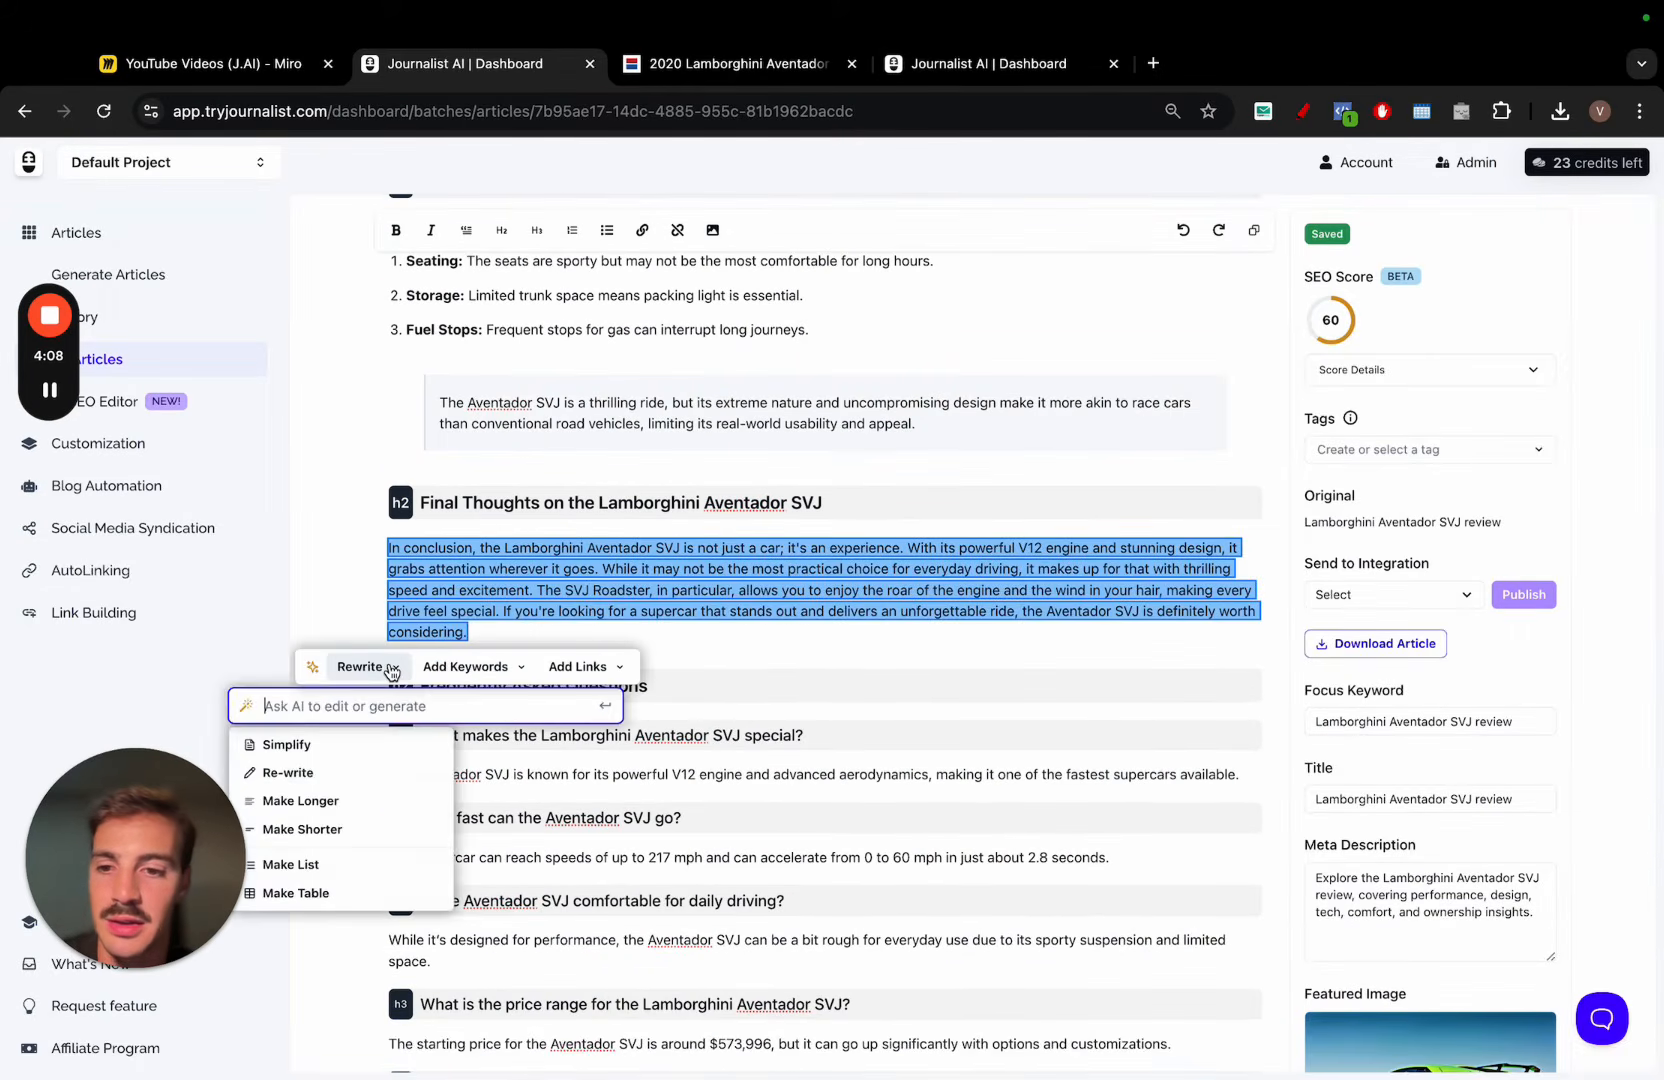
{"action": "left_click", "coordinate": [360, 862]}
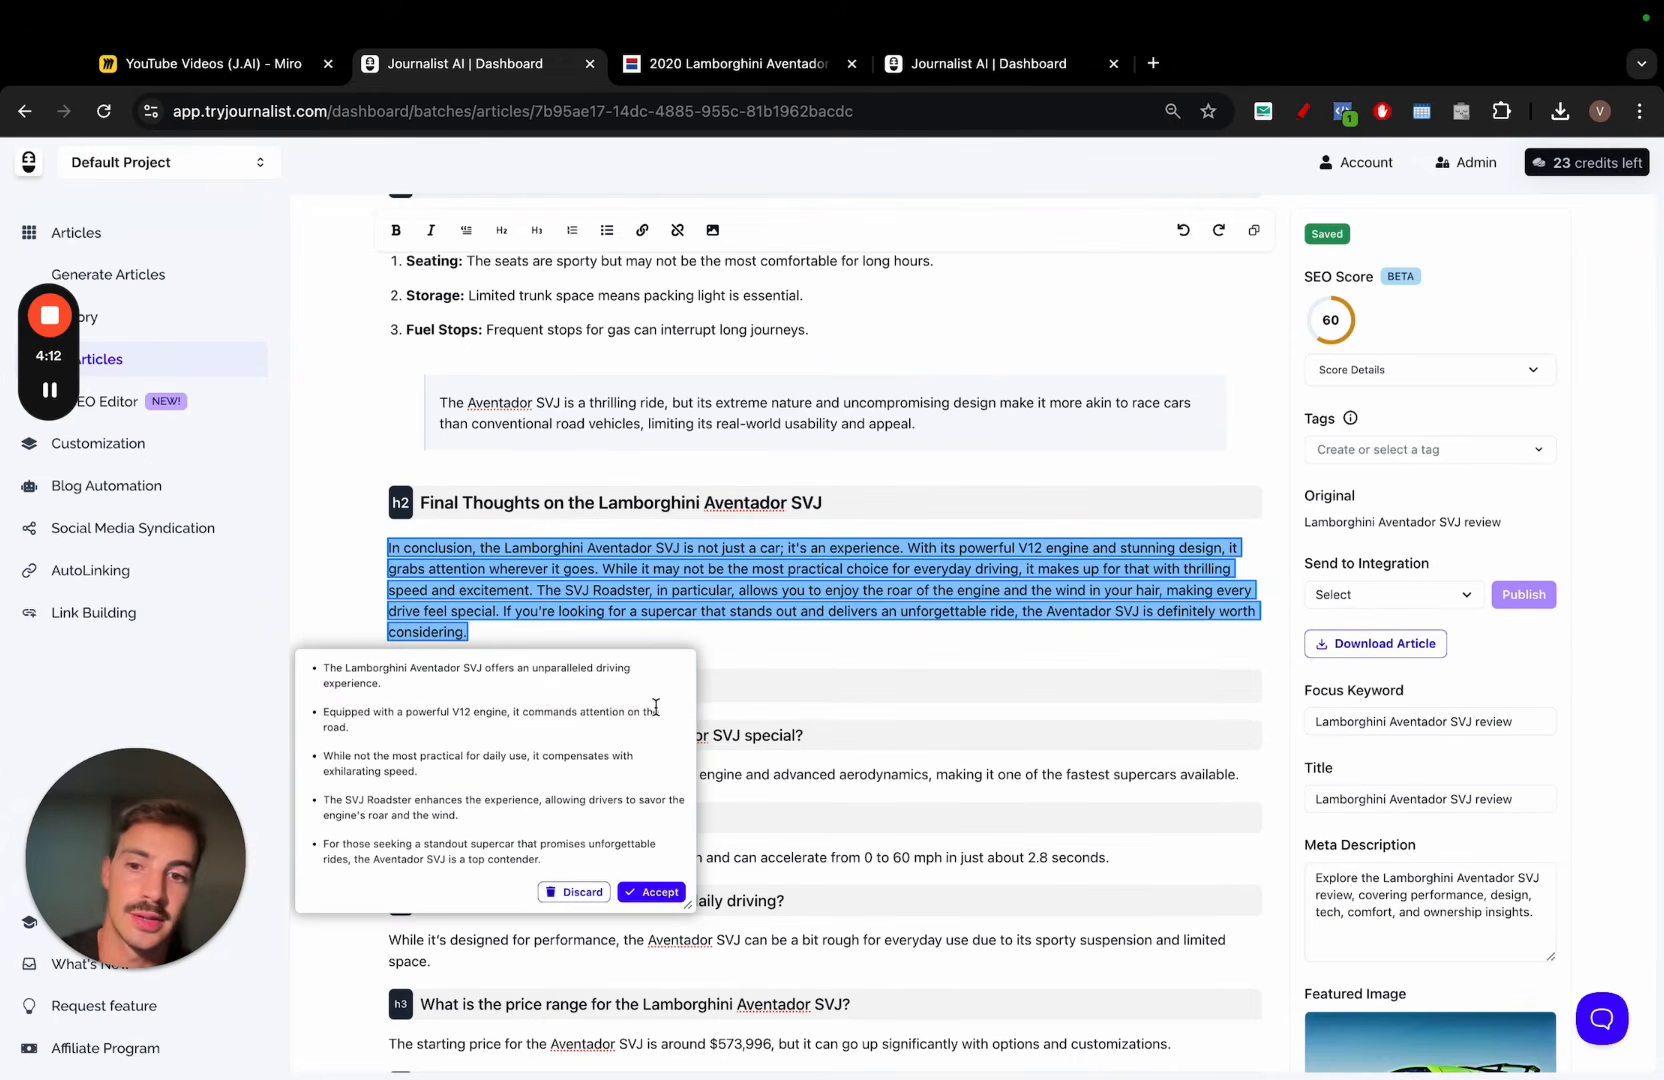
{"action": "left_click", "coordinate": [573, 891]}
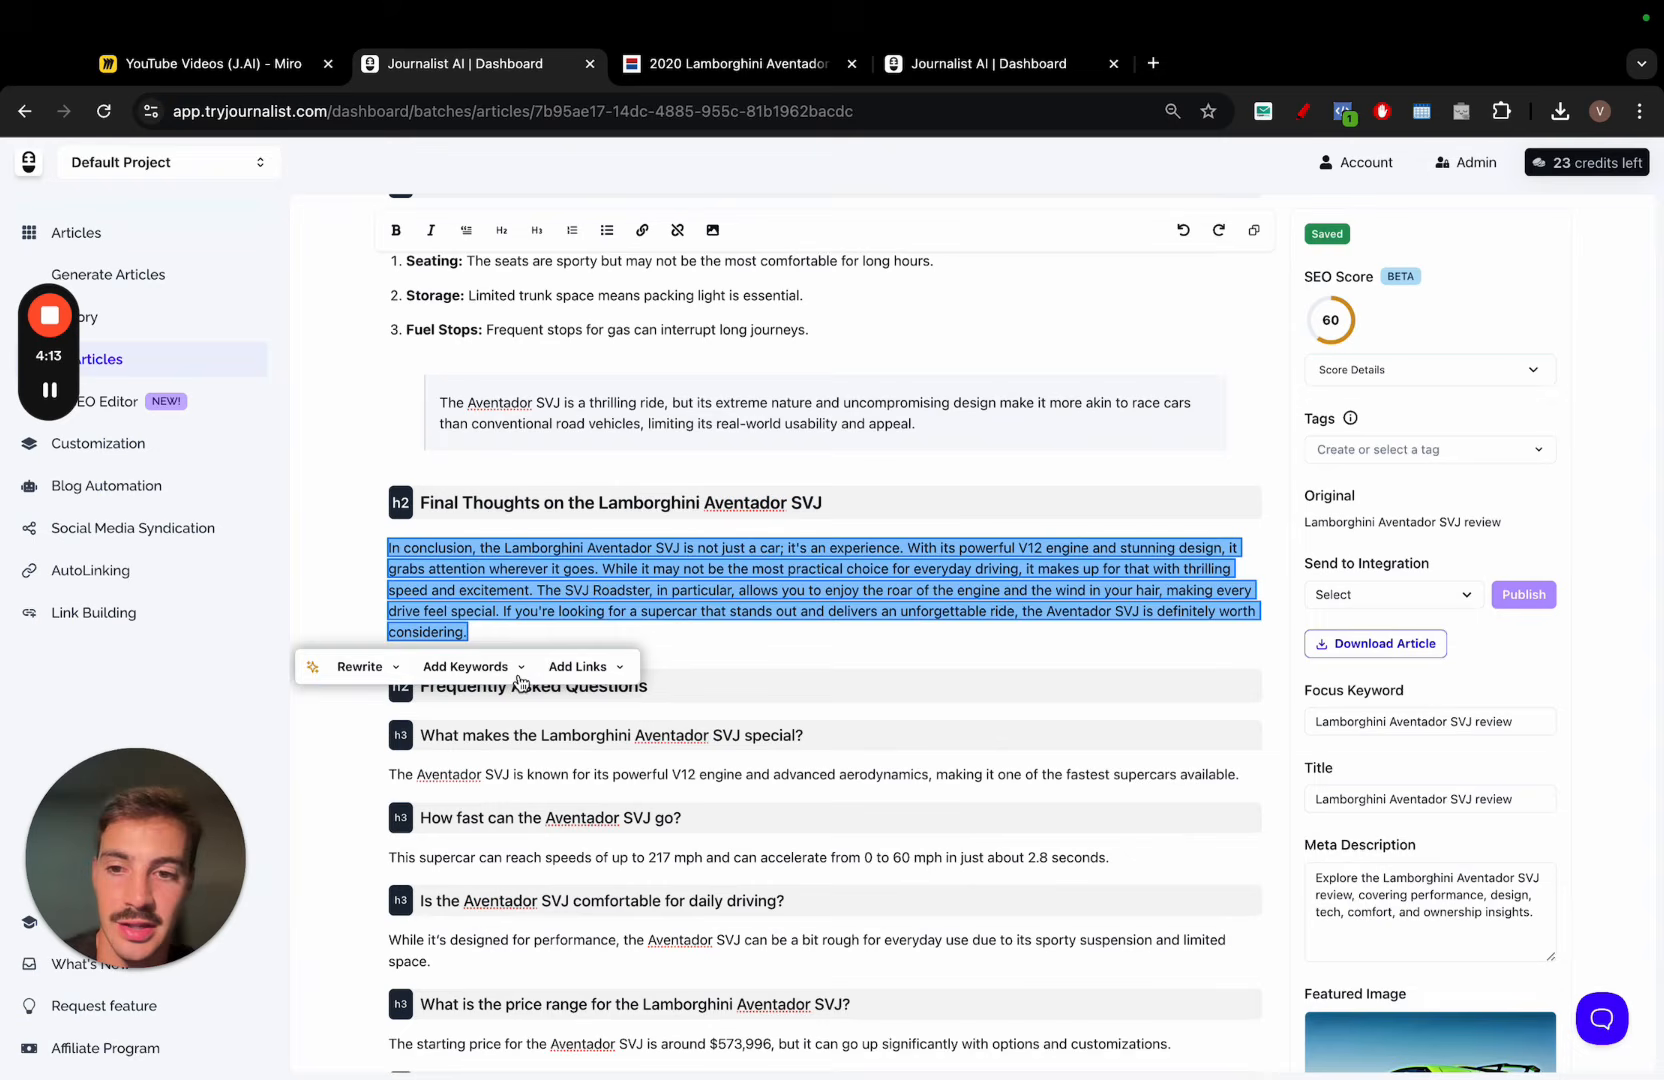
Ask the AI to rewrite the Final Thoughts paragraph with "write this like a pirate would", read the suggestion and discard it
{"action": "left_click", "coordinate": [396, 668]}
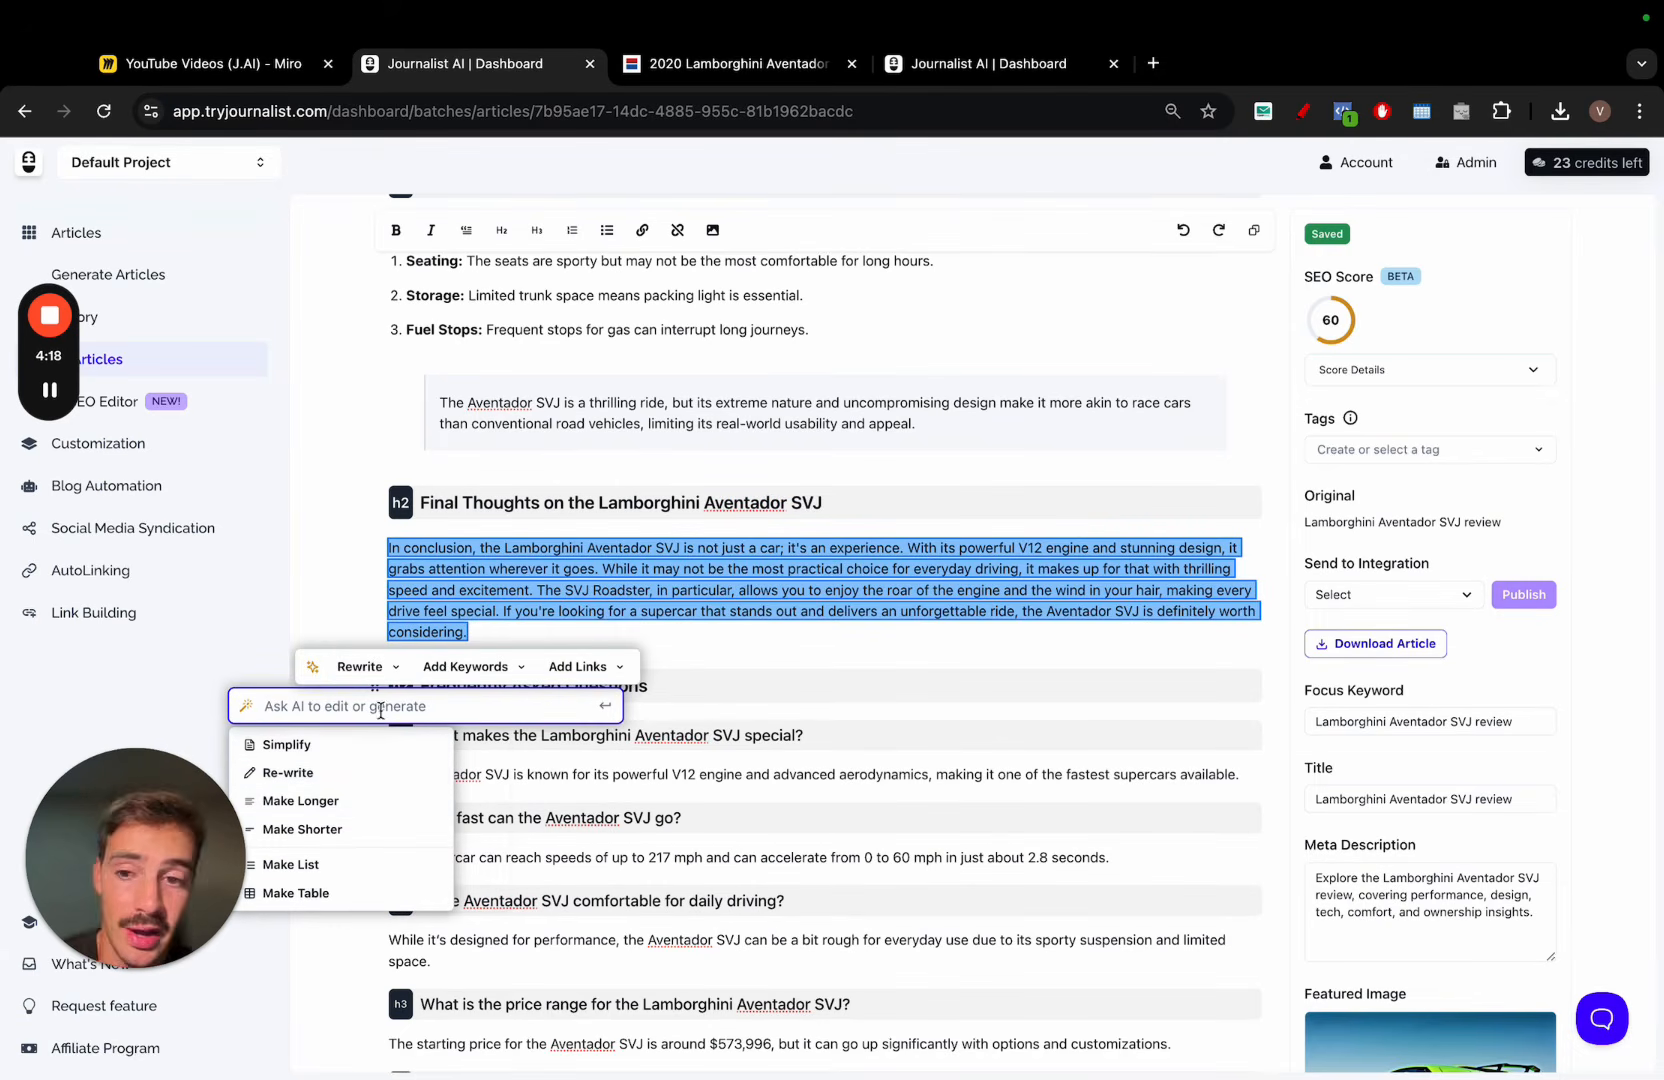
{"action": "type", "text": "write this "}
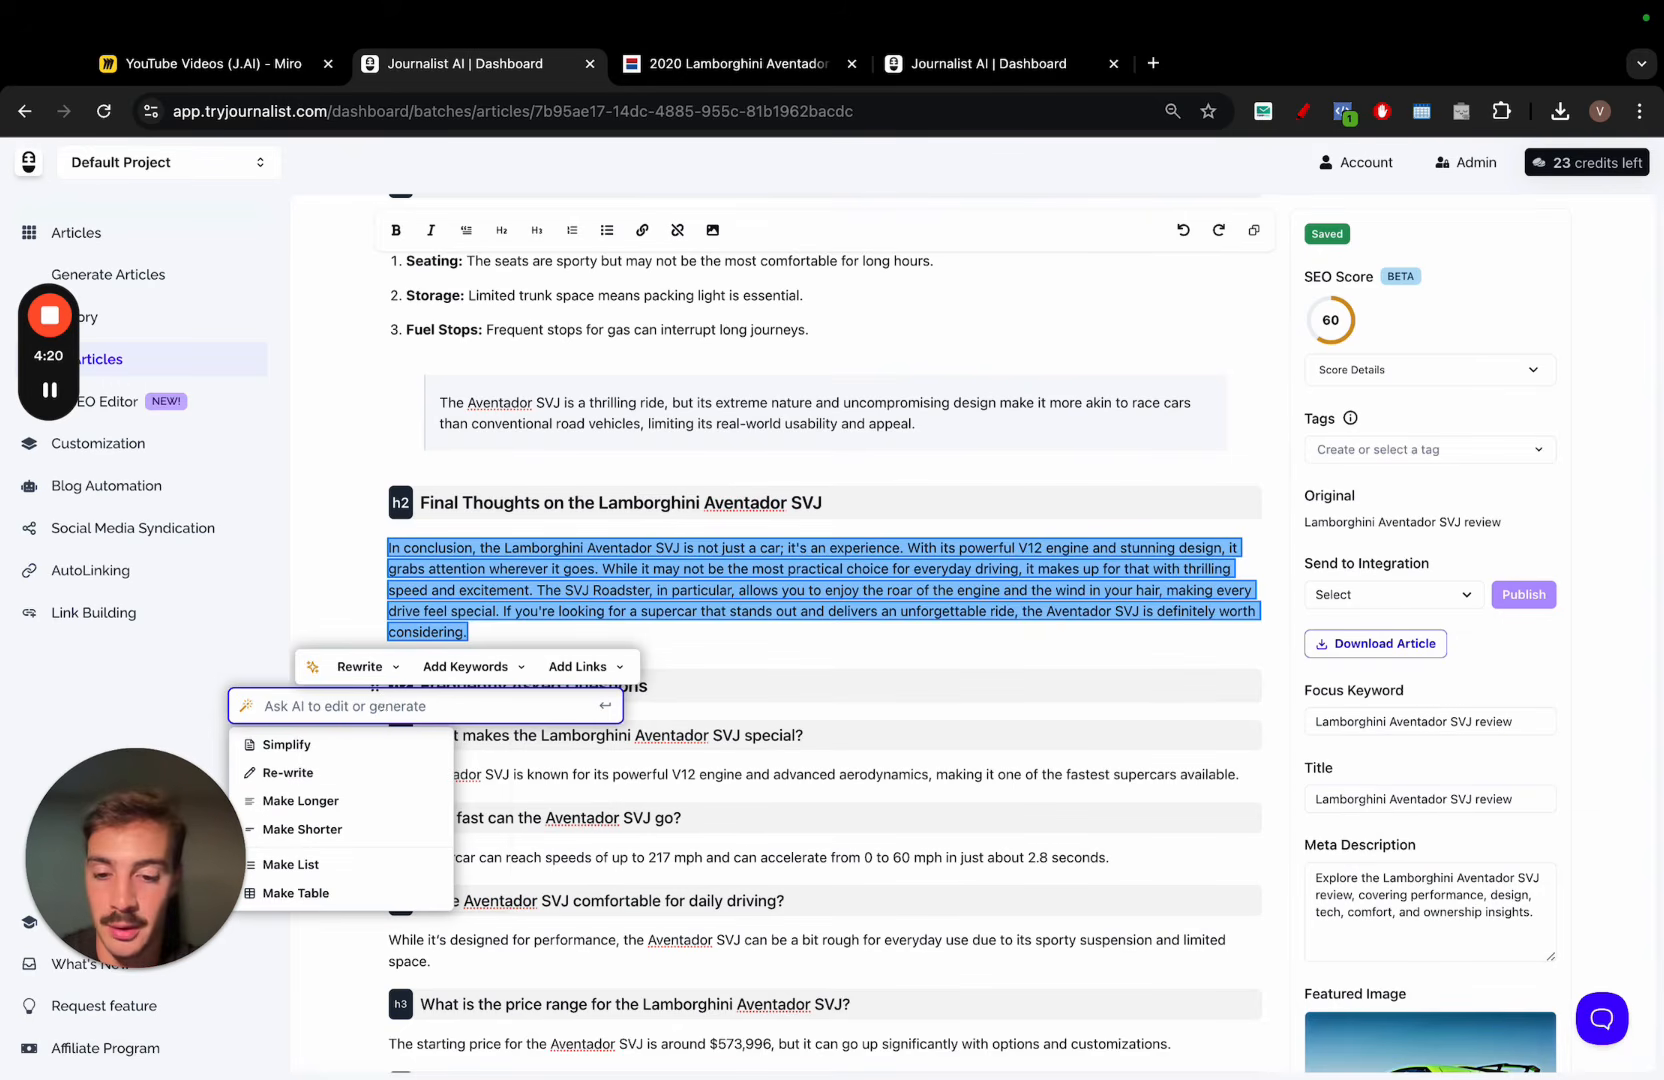
{"action": "type", "text": "like a pirat"}
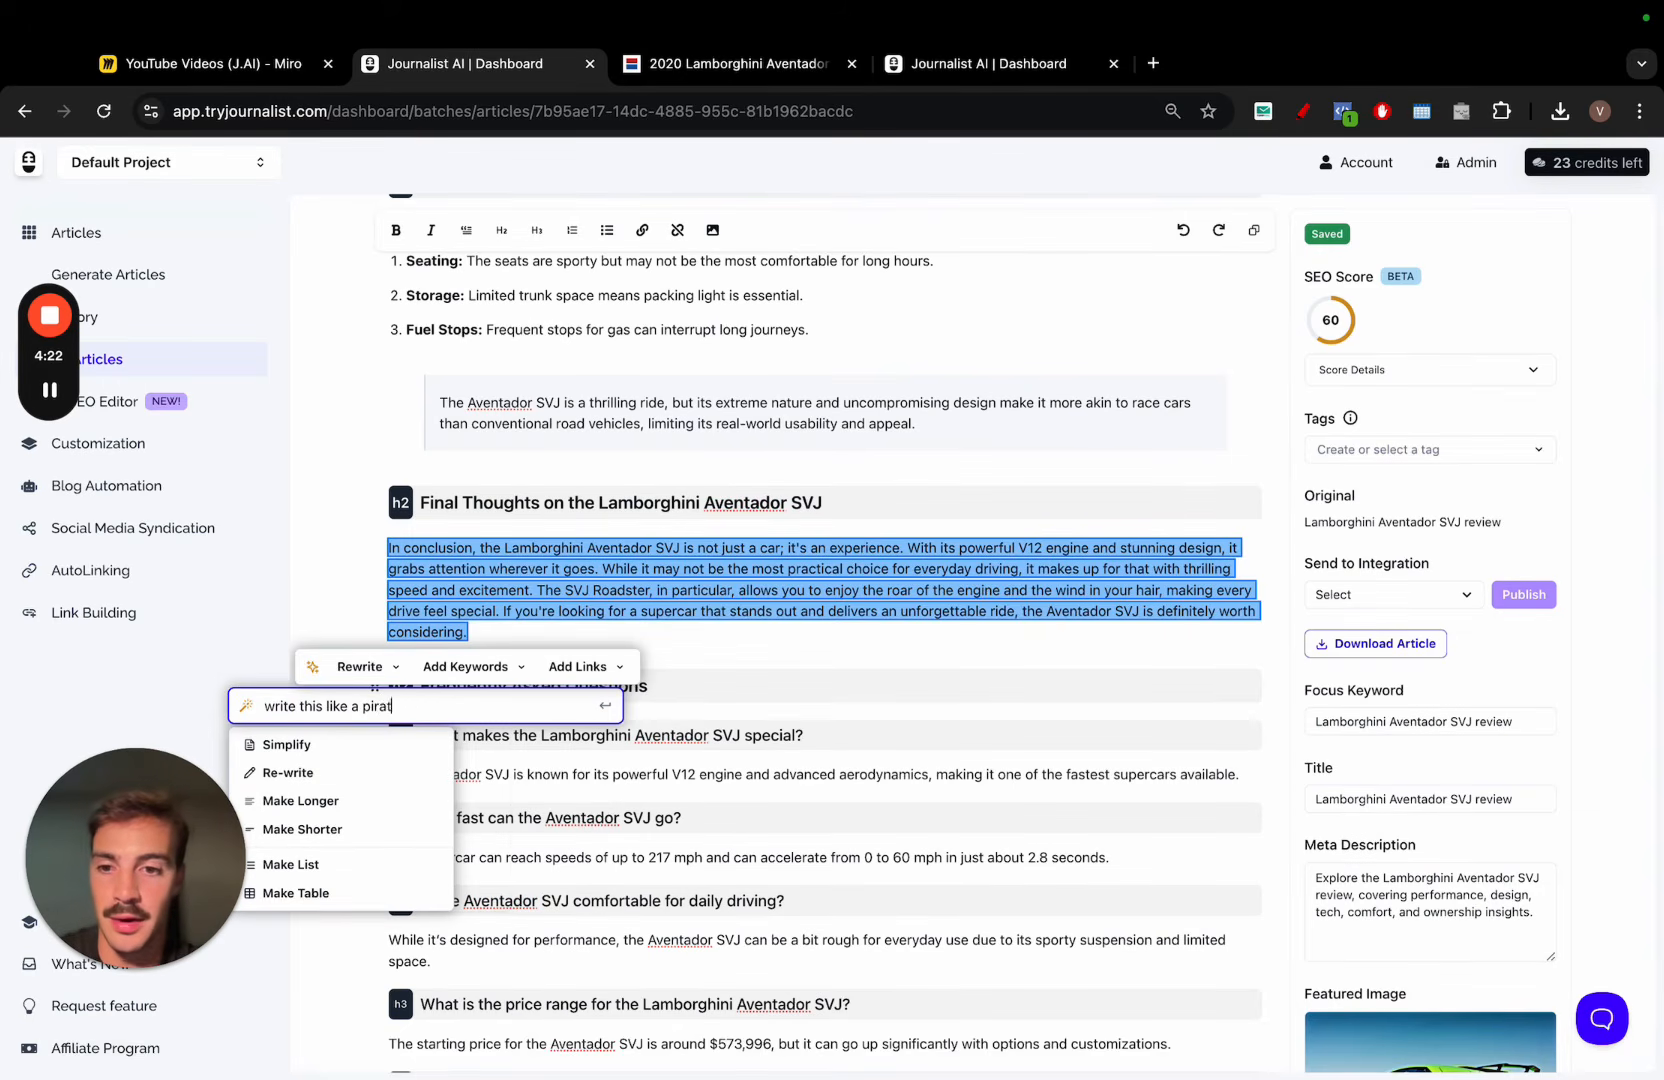
{"action": "type", "text": "e would"}
{"action": "key", "text": "Return"}
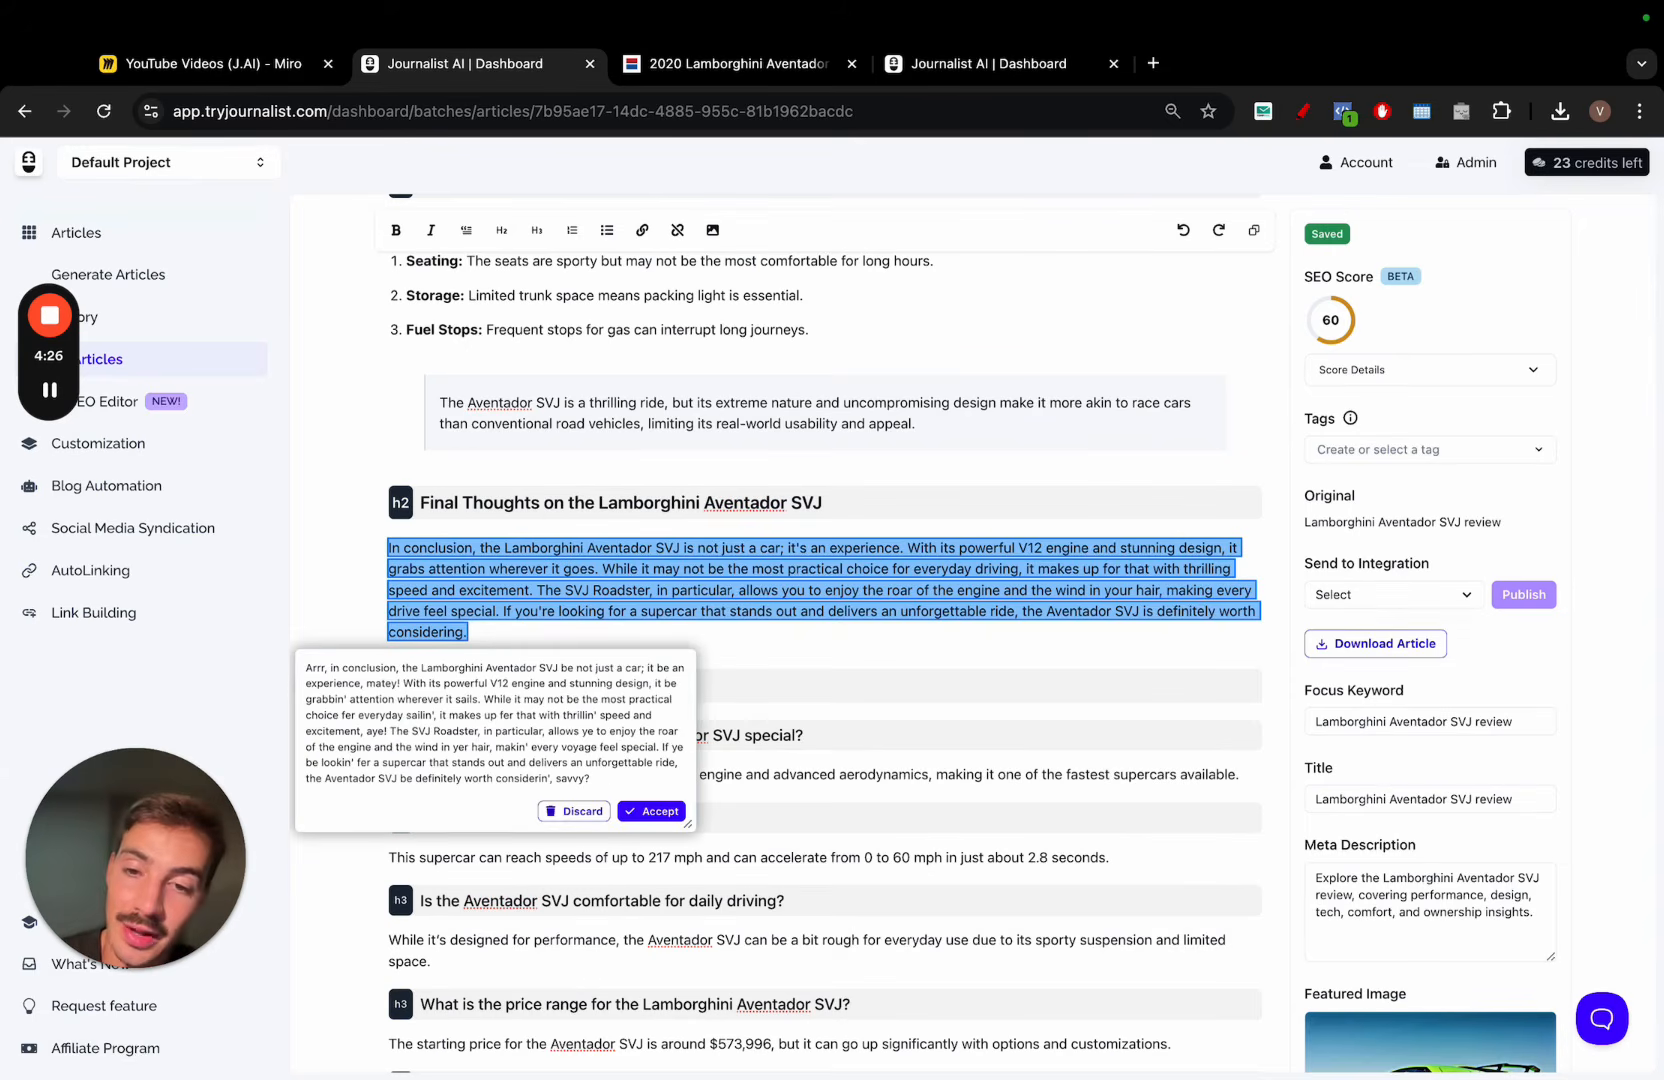
{"action": "scroll", "coordinate": [397, 715], "scroll_direction": "up", "scroll_amount": 5}
{"action": "scroll", "coordinate": [397, 715], "scroll_direction": "down", "scroll_amount": 1}
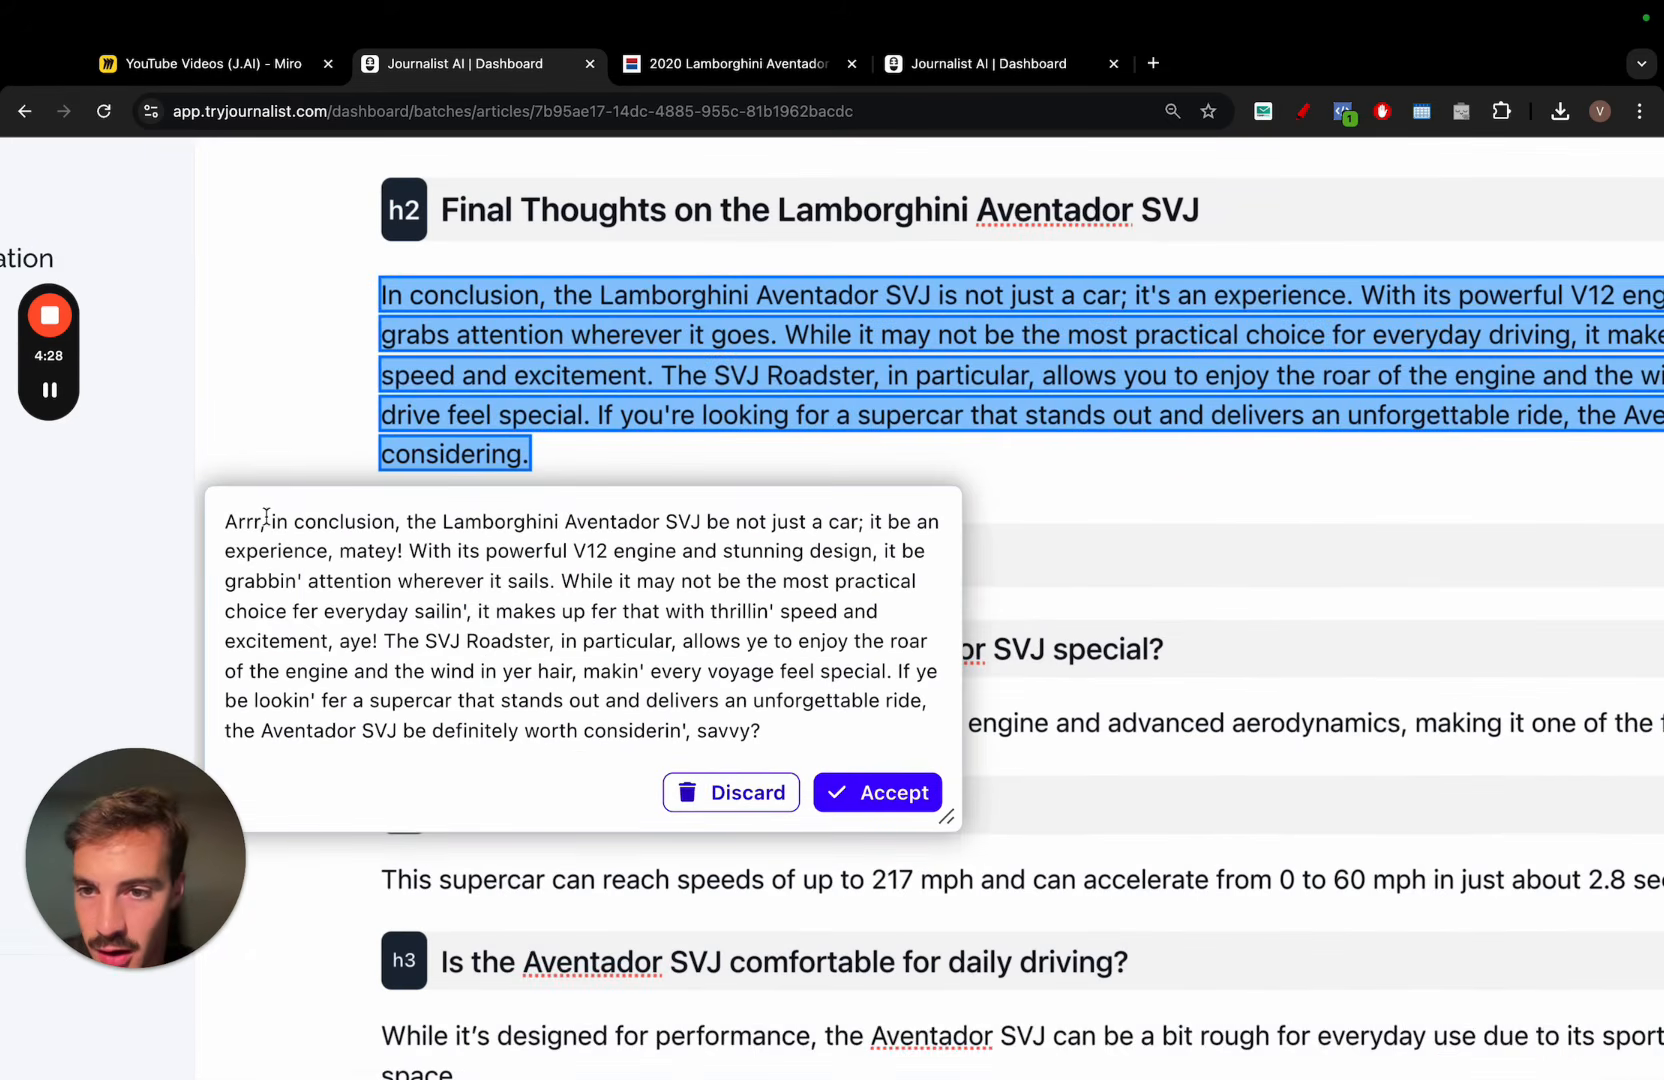
{"action": "scroll", "coordinate": [537, 547], "scroll_direction": "down", "scroll_amount": 1}
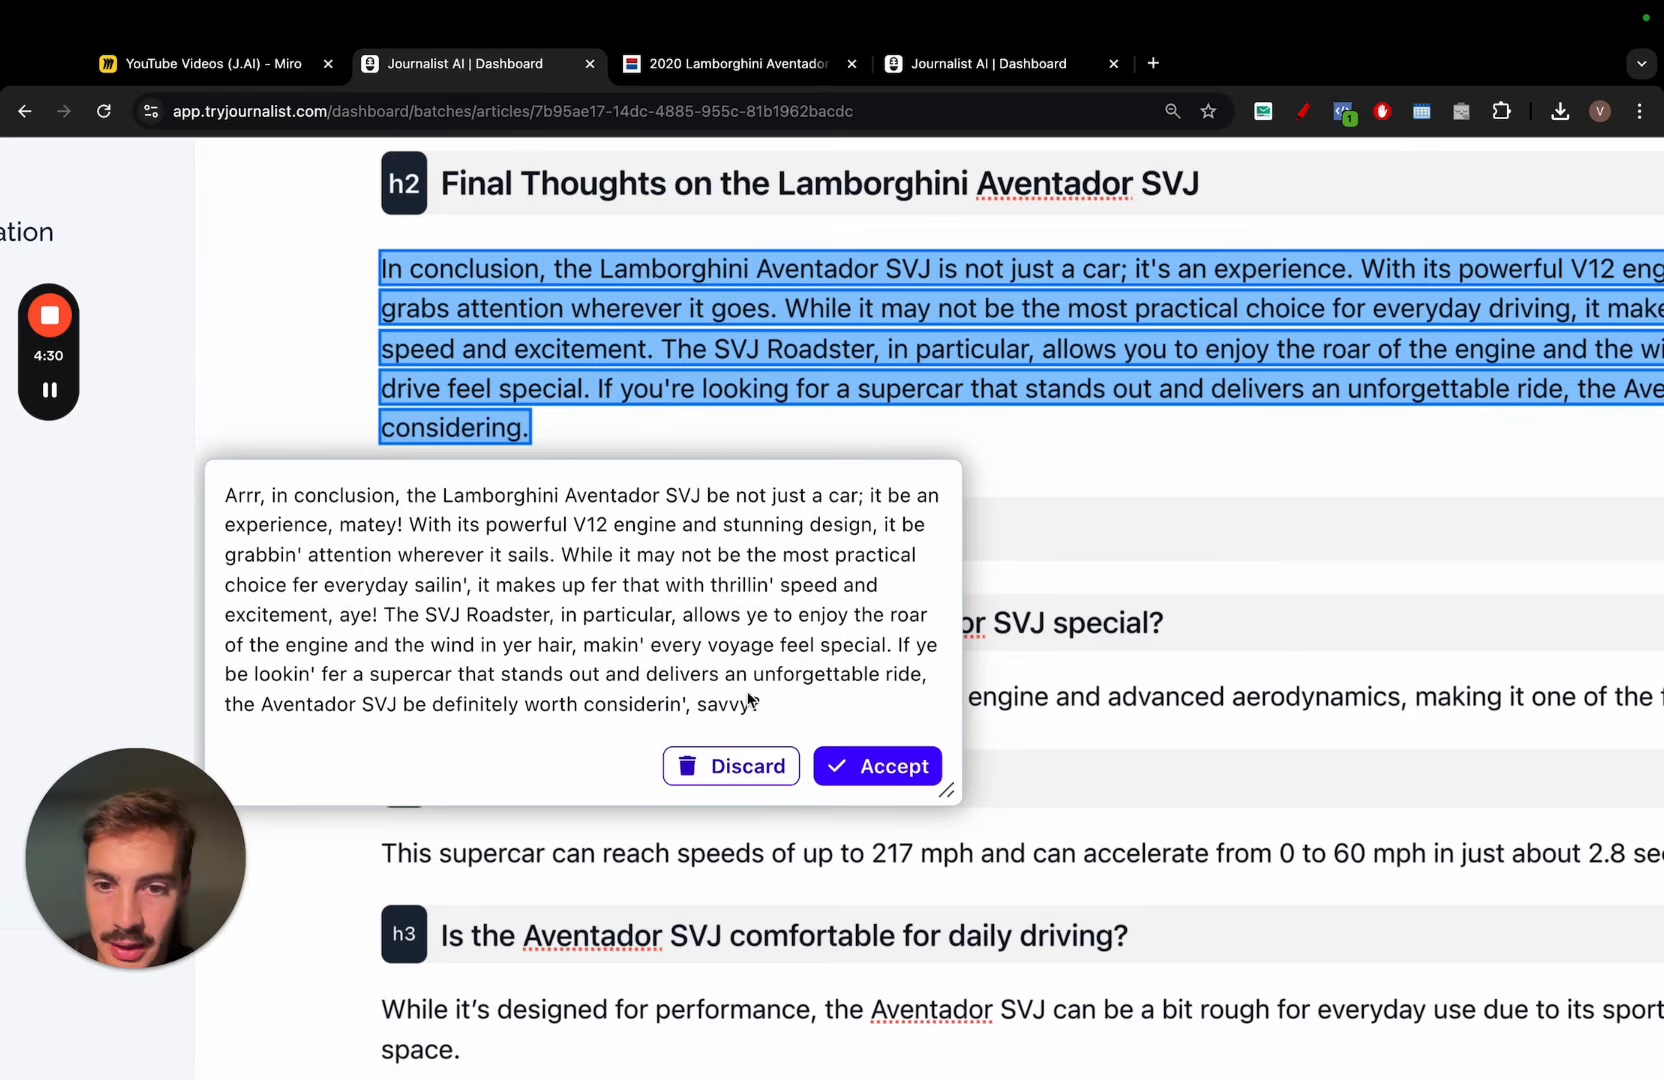
{"action": "left_click_drag", "start_coordinate": [686, 705], "coordinate": [748, 699]}
{"action": "left_click_drag", "start_coordinate": [237, 555], "coordinate": [295, 558]}
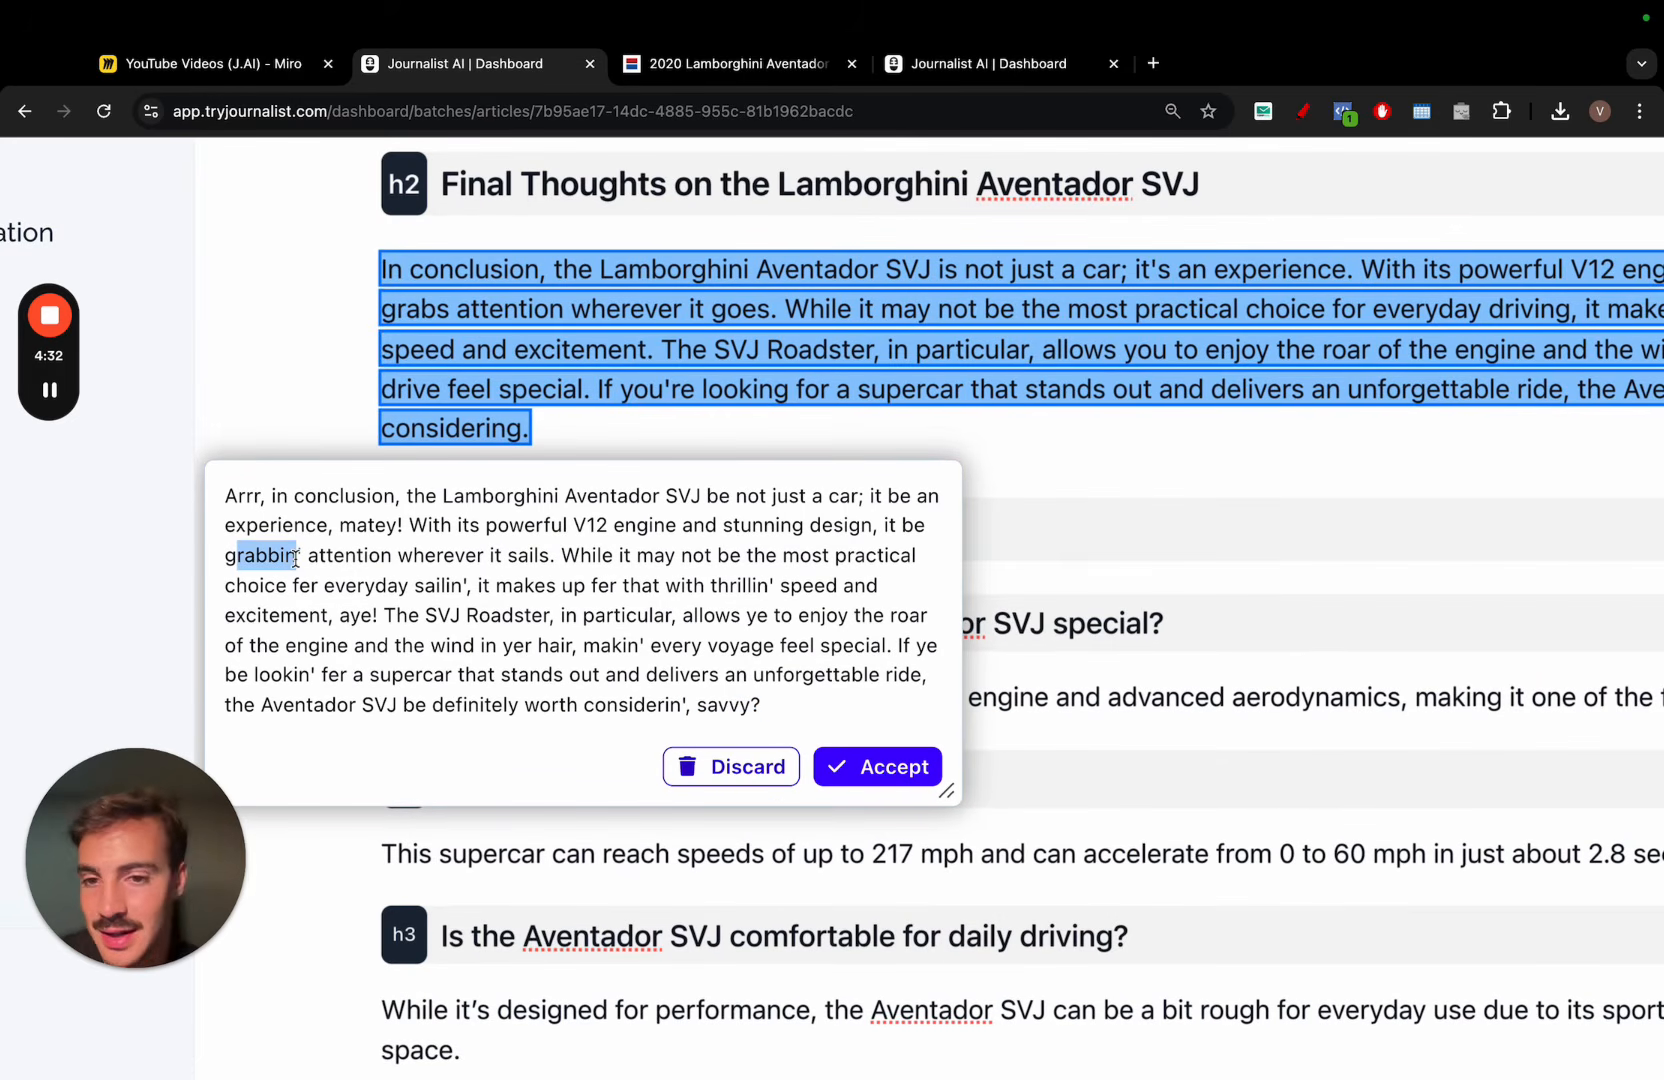
{"action": "left_click", "coordinate": [776, 769]}
{"action": "left_click", "coordinate": [387, 502]}
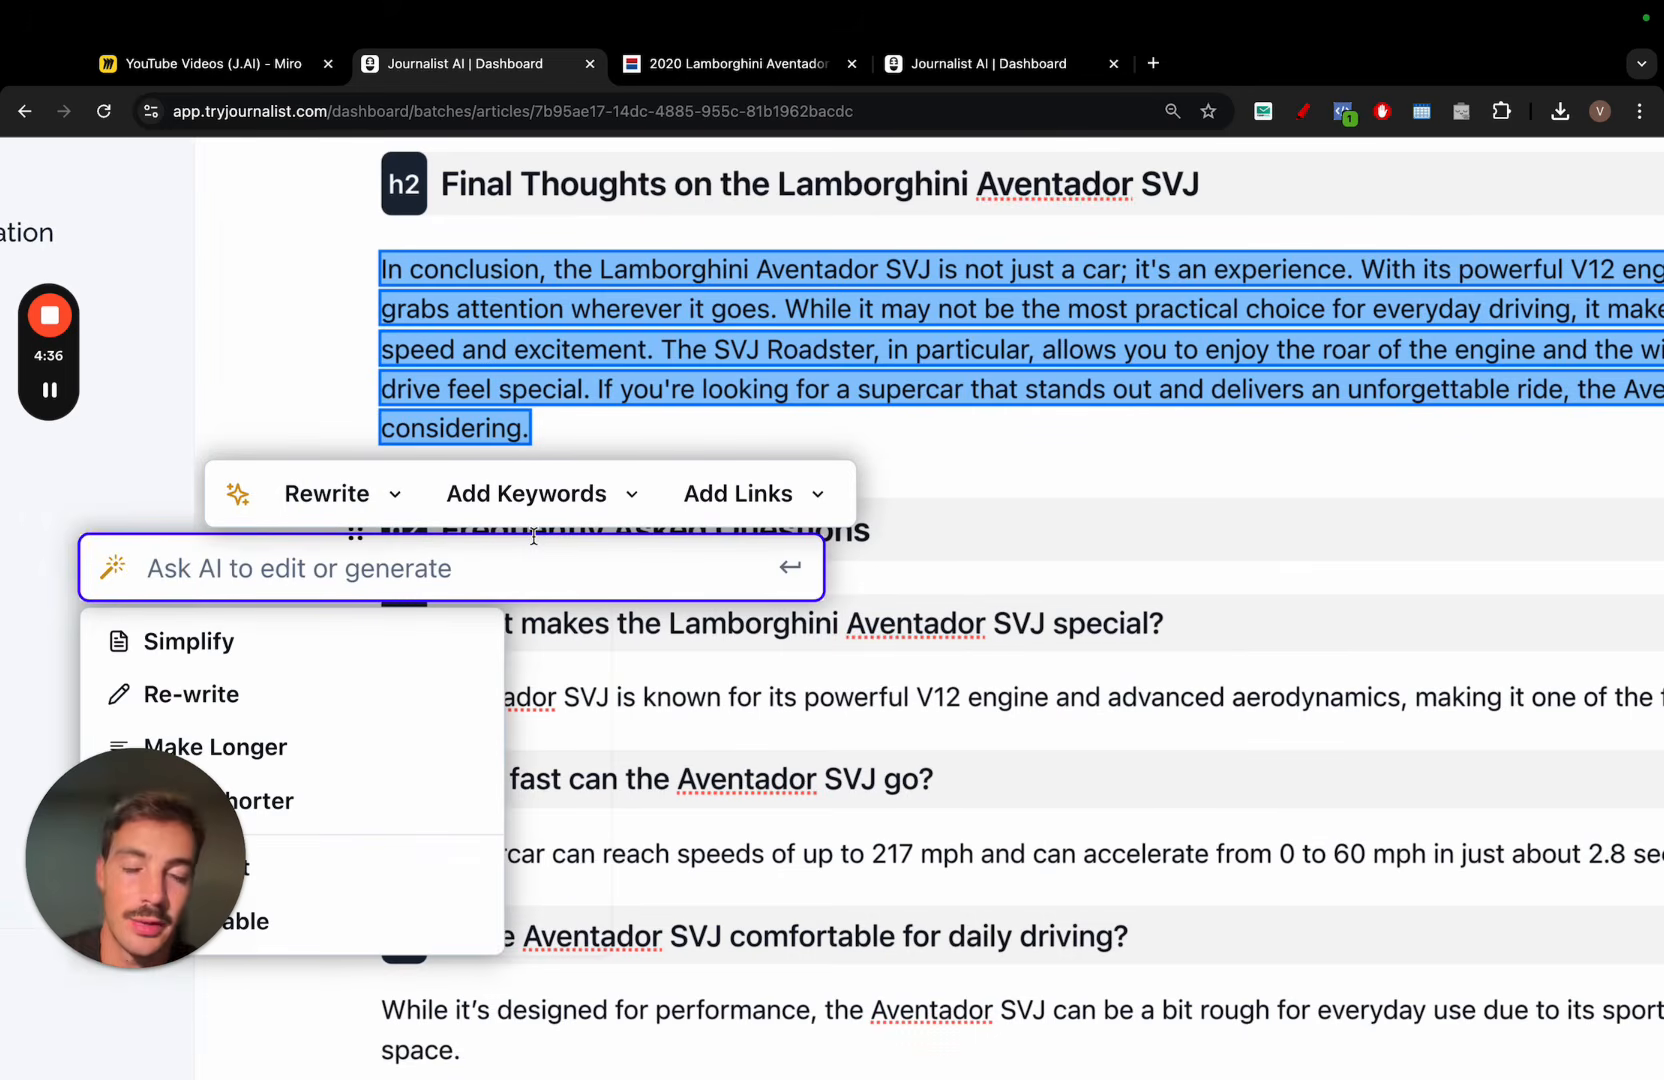
{"action": "left_click", "coordinate": [822, 422]}
Have the AI add the keyword phrase "lamborghini is the best car in the world" to the Final Thoughts paragraph and accept the suggestion
{"action": "scroll", "coordinate": [823, 424], "scroll_direction": "down", "scroll_amount": 5}
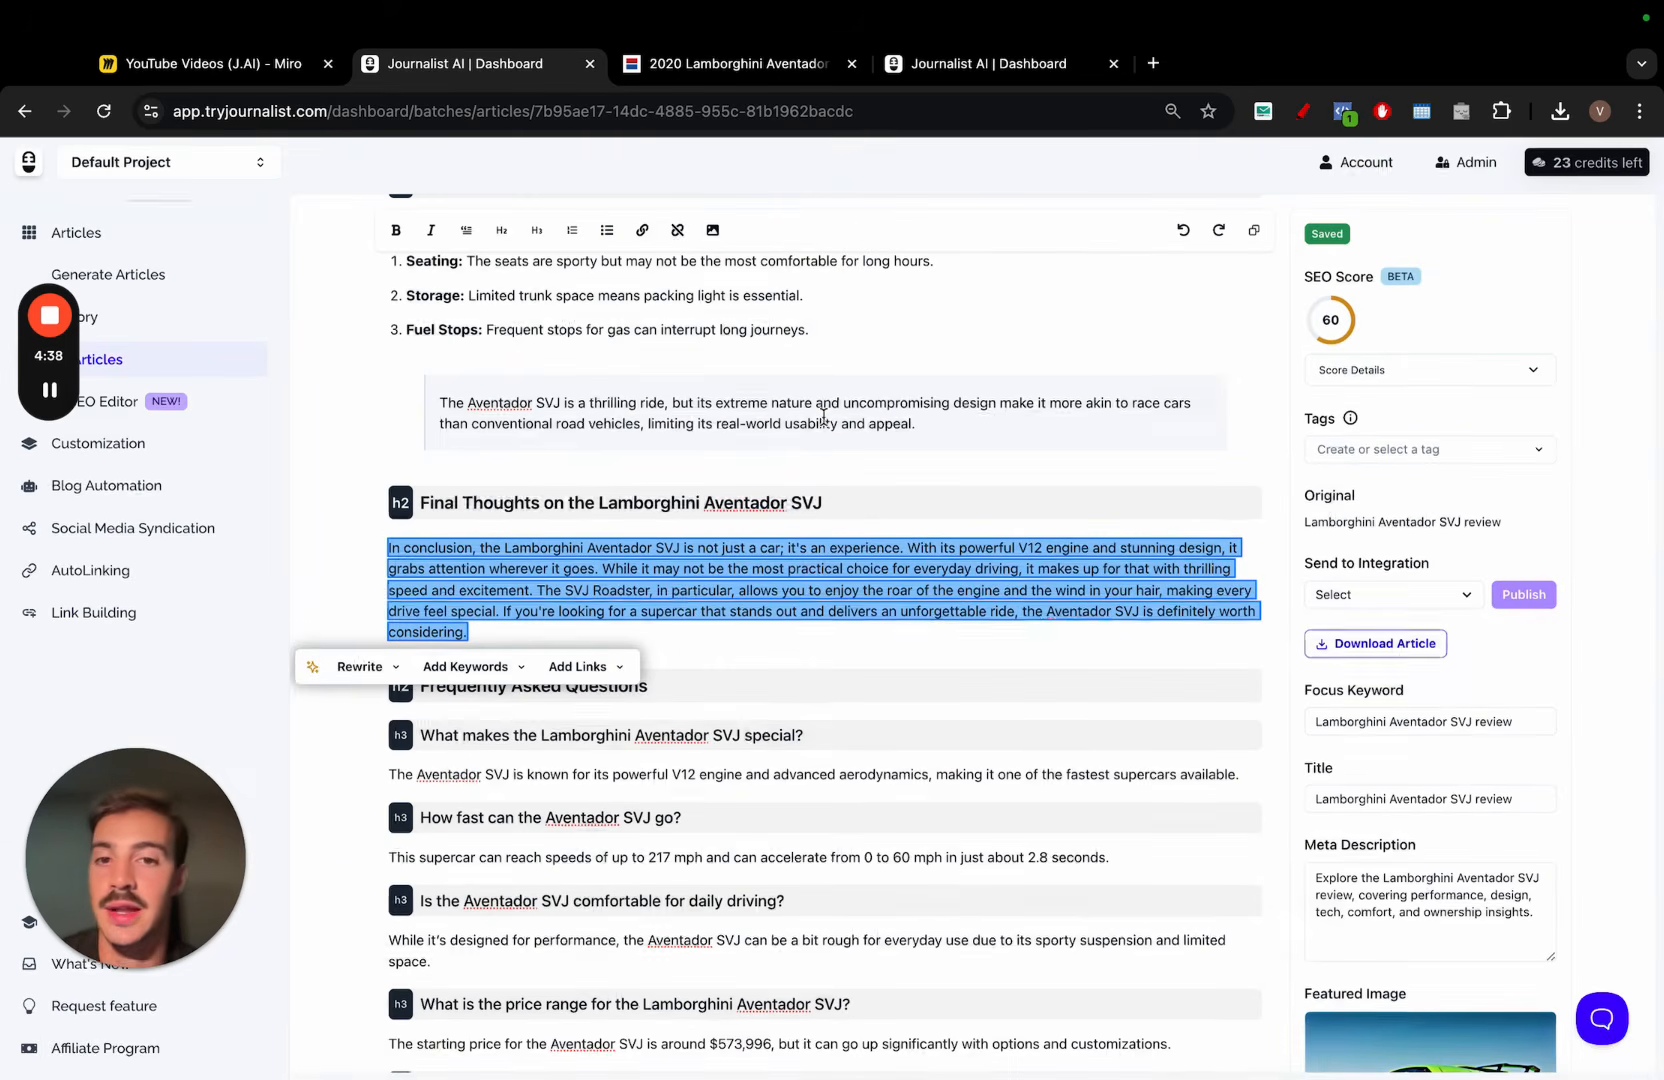
{"action": "scroll", "coordinate": [823, 432], "scroll_direction": "up", "scroll_amount": 2}
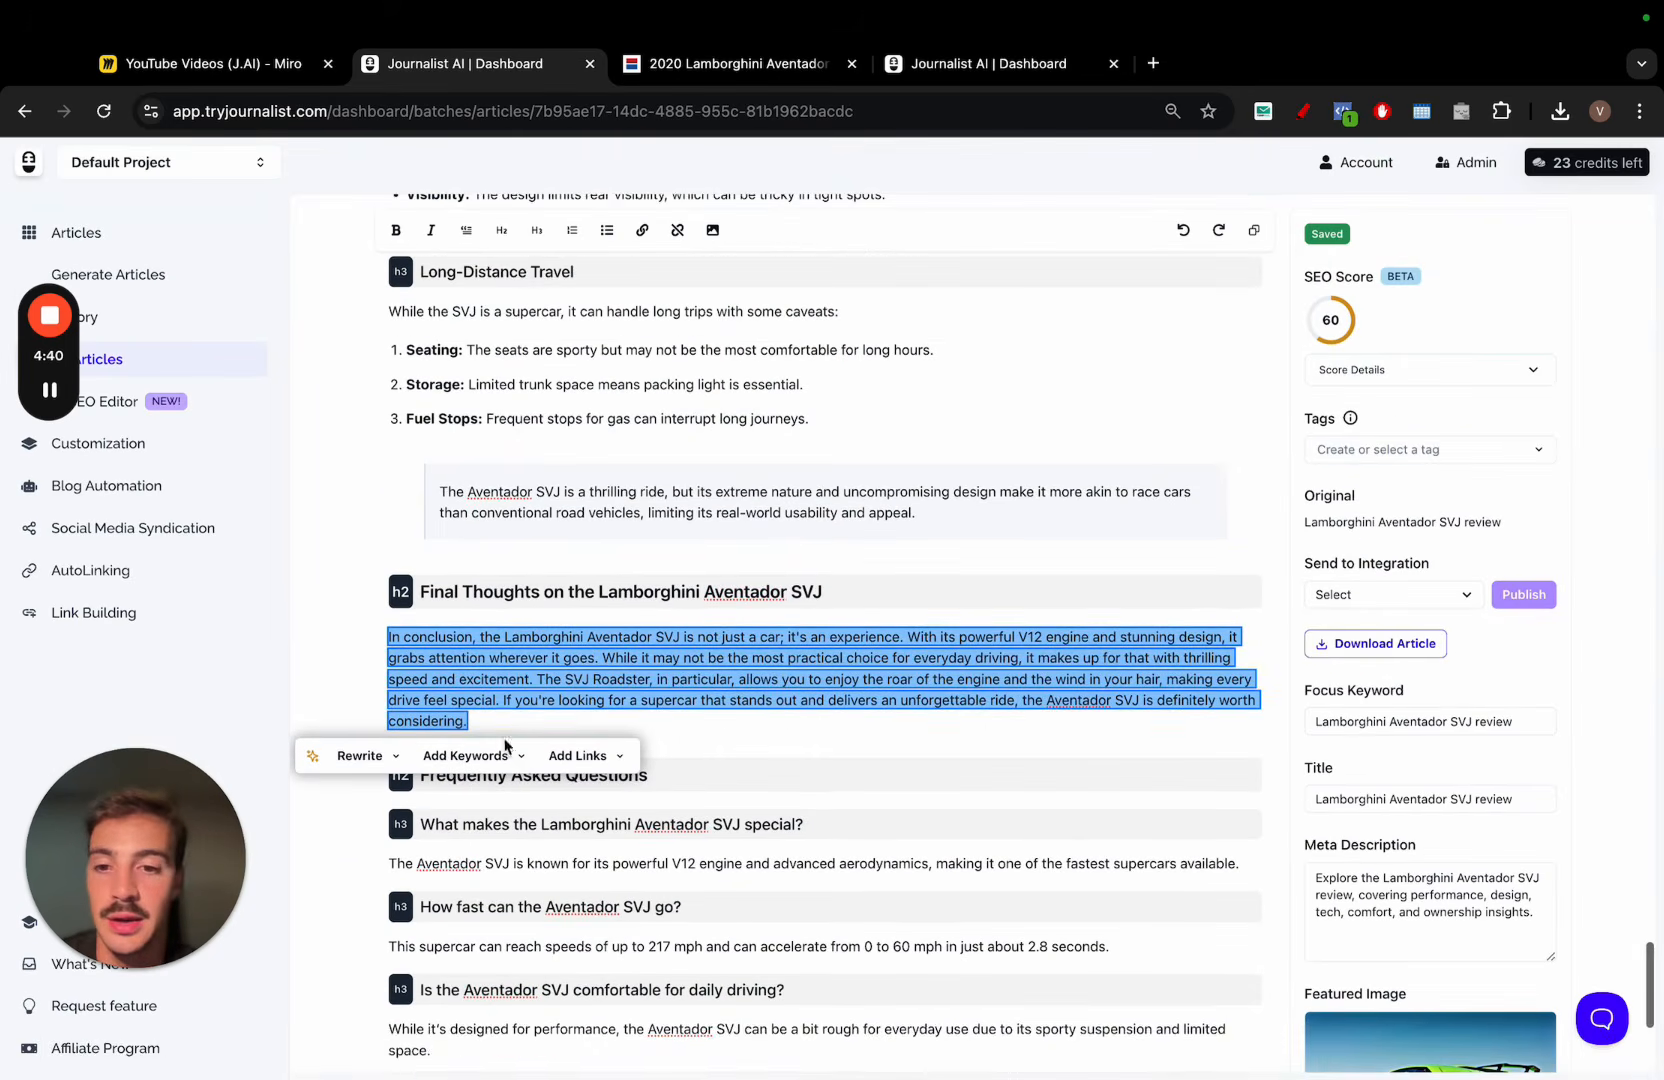
{"action": "left_click", "coordinate": [493, 755]}
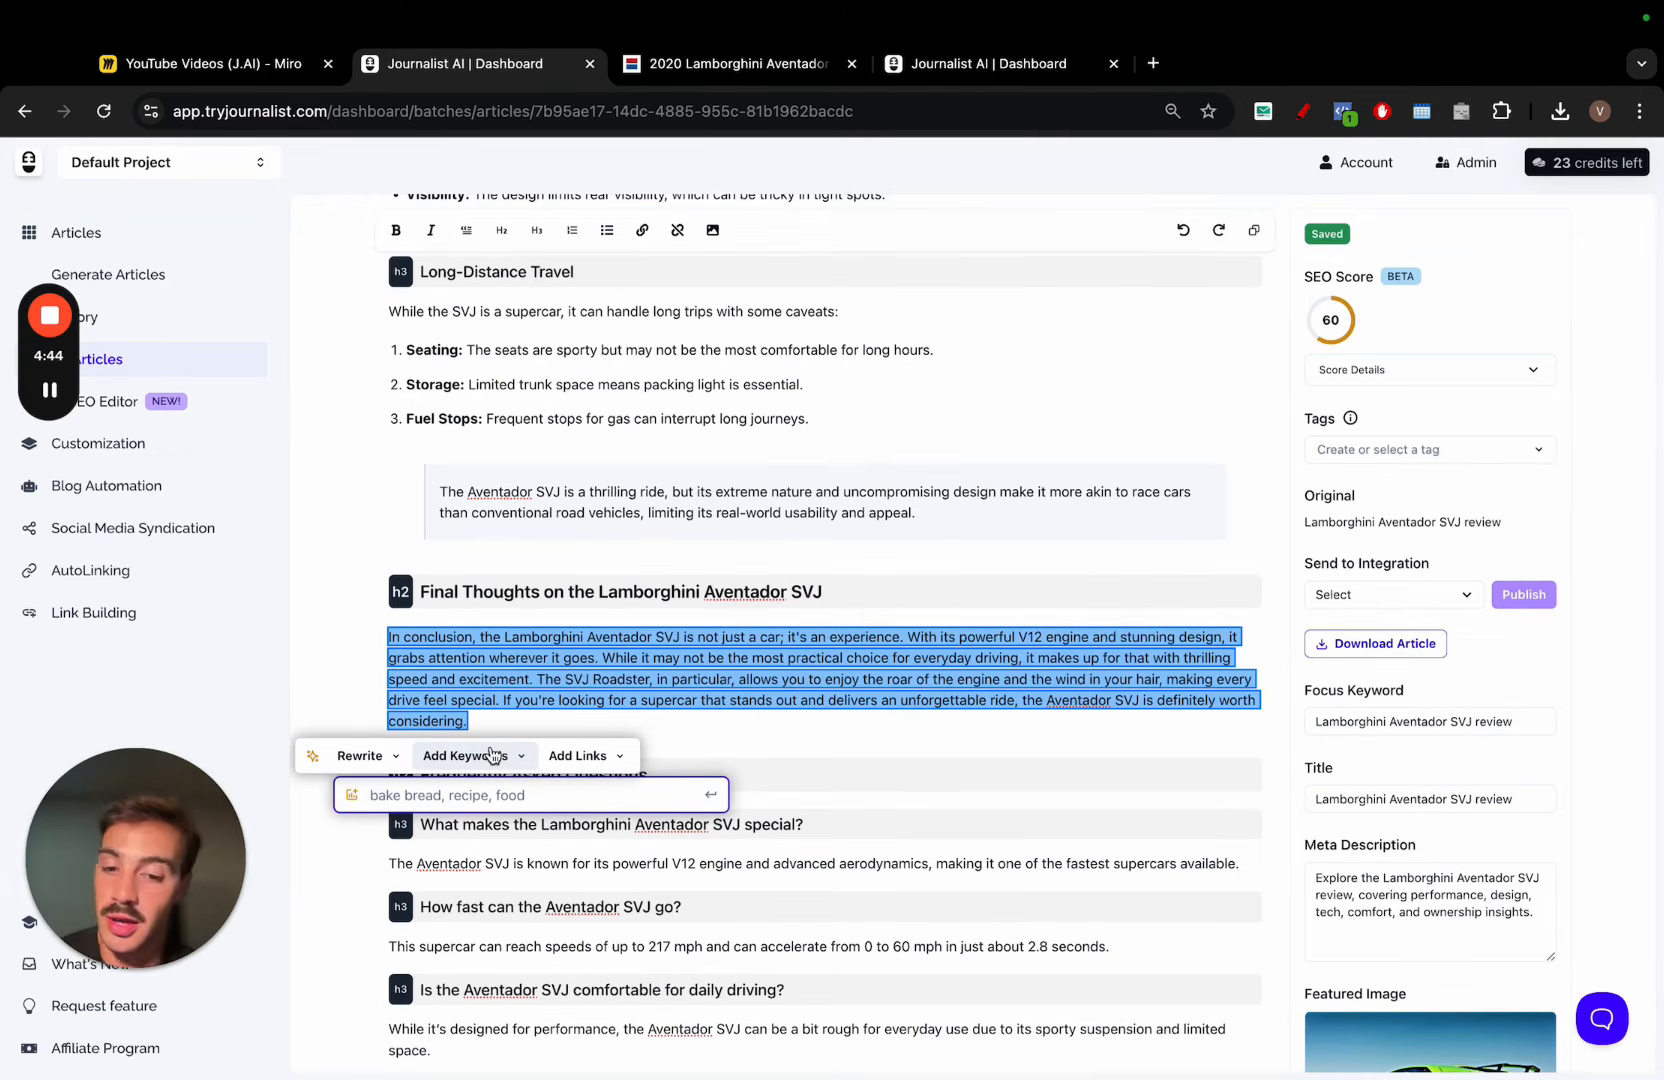
{"action": "type", "text": "l"}
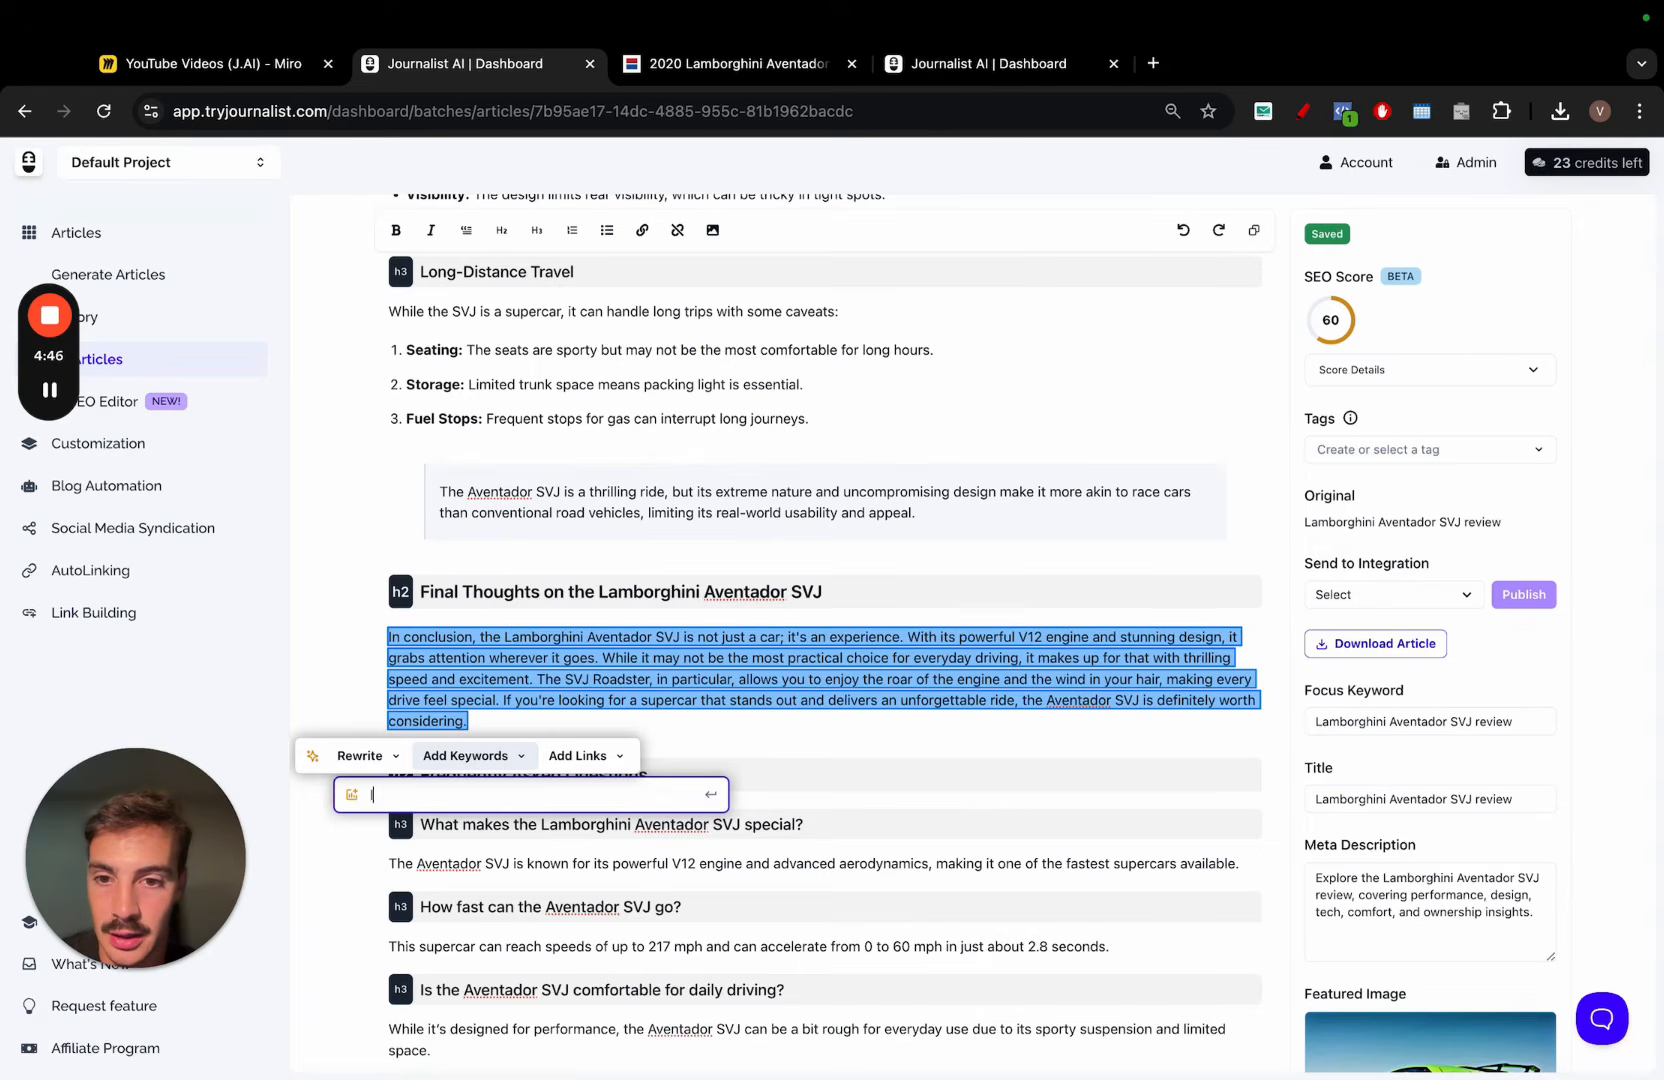
{"action": "type", "text": "amborghini is t"}
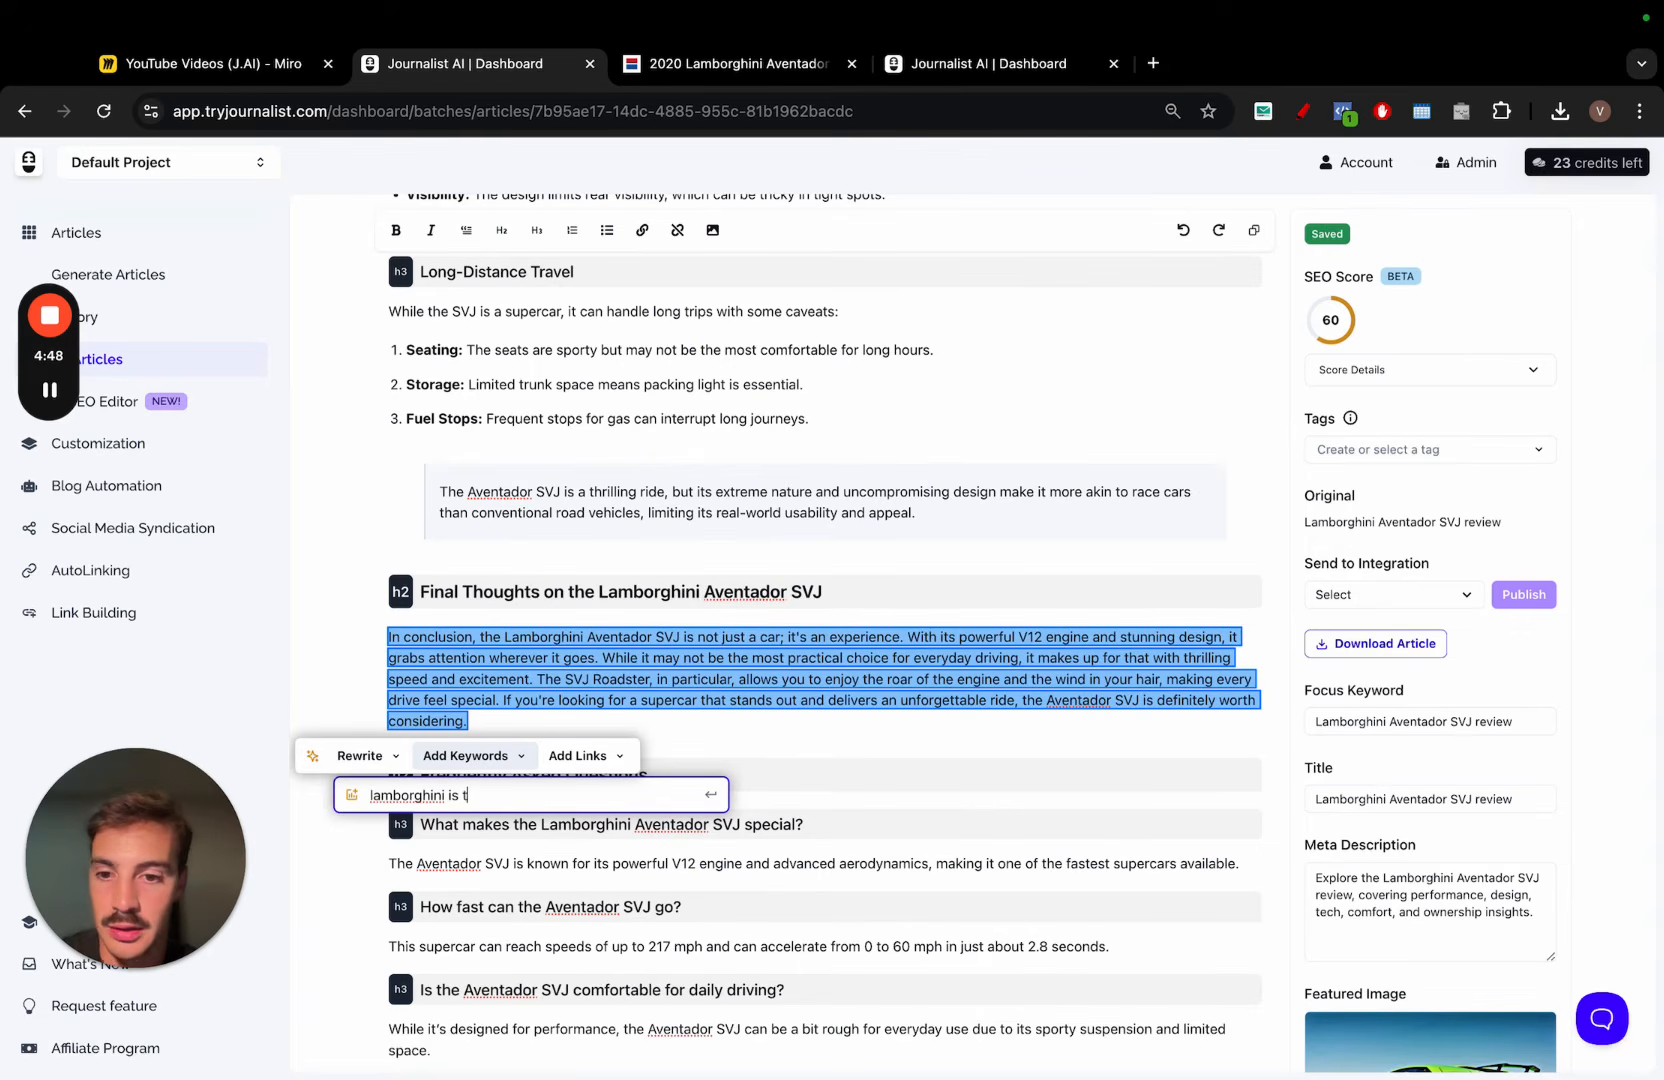
{"action": "type", "text": "he best car in the world"}
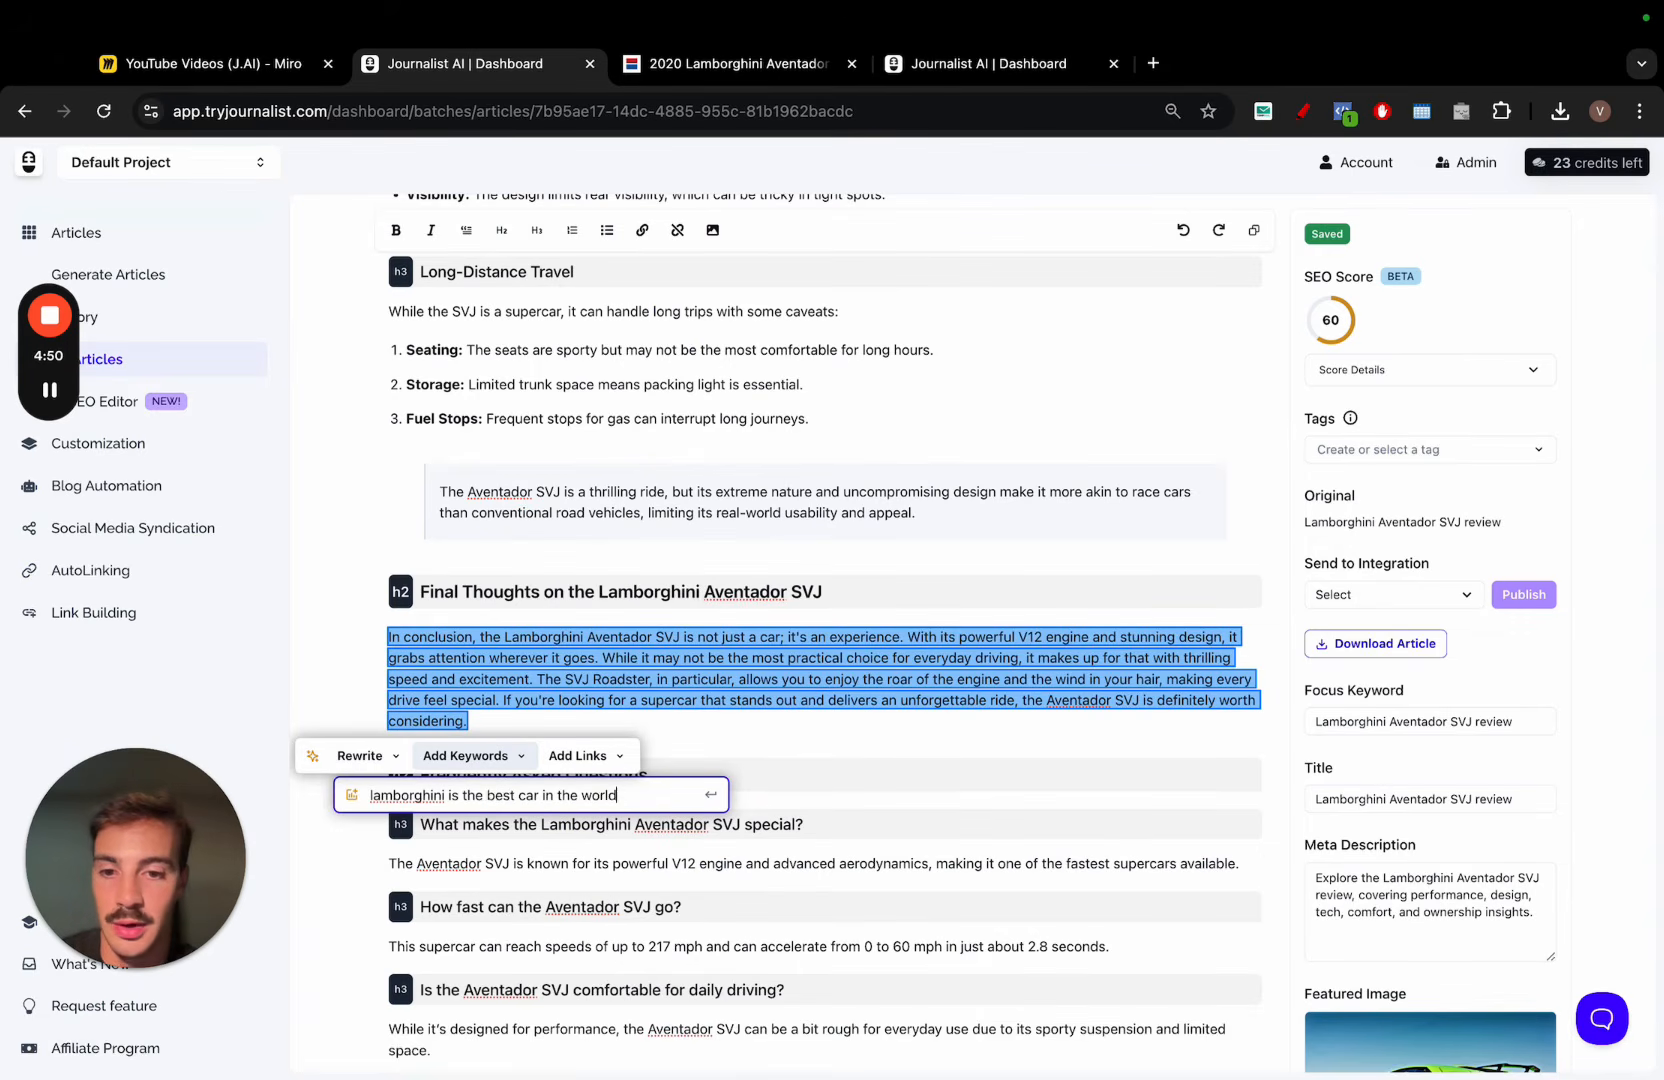
{"action": "key", "text": "Return"}
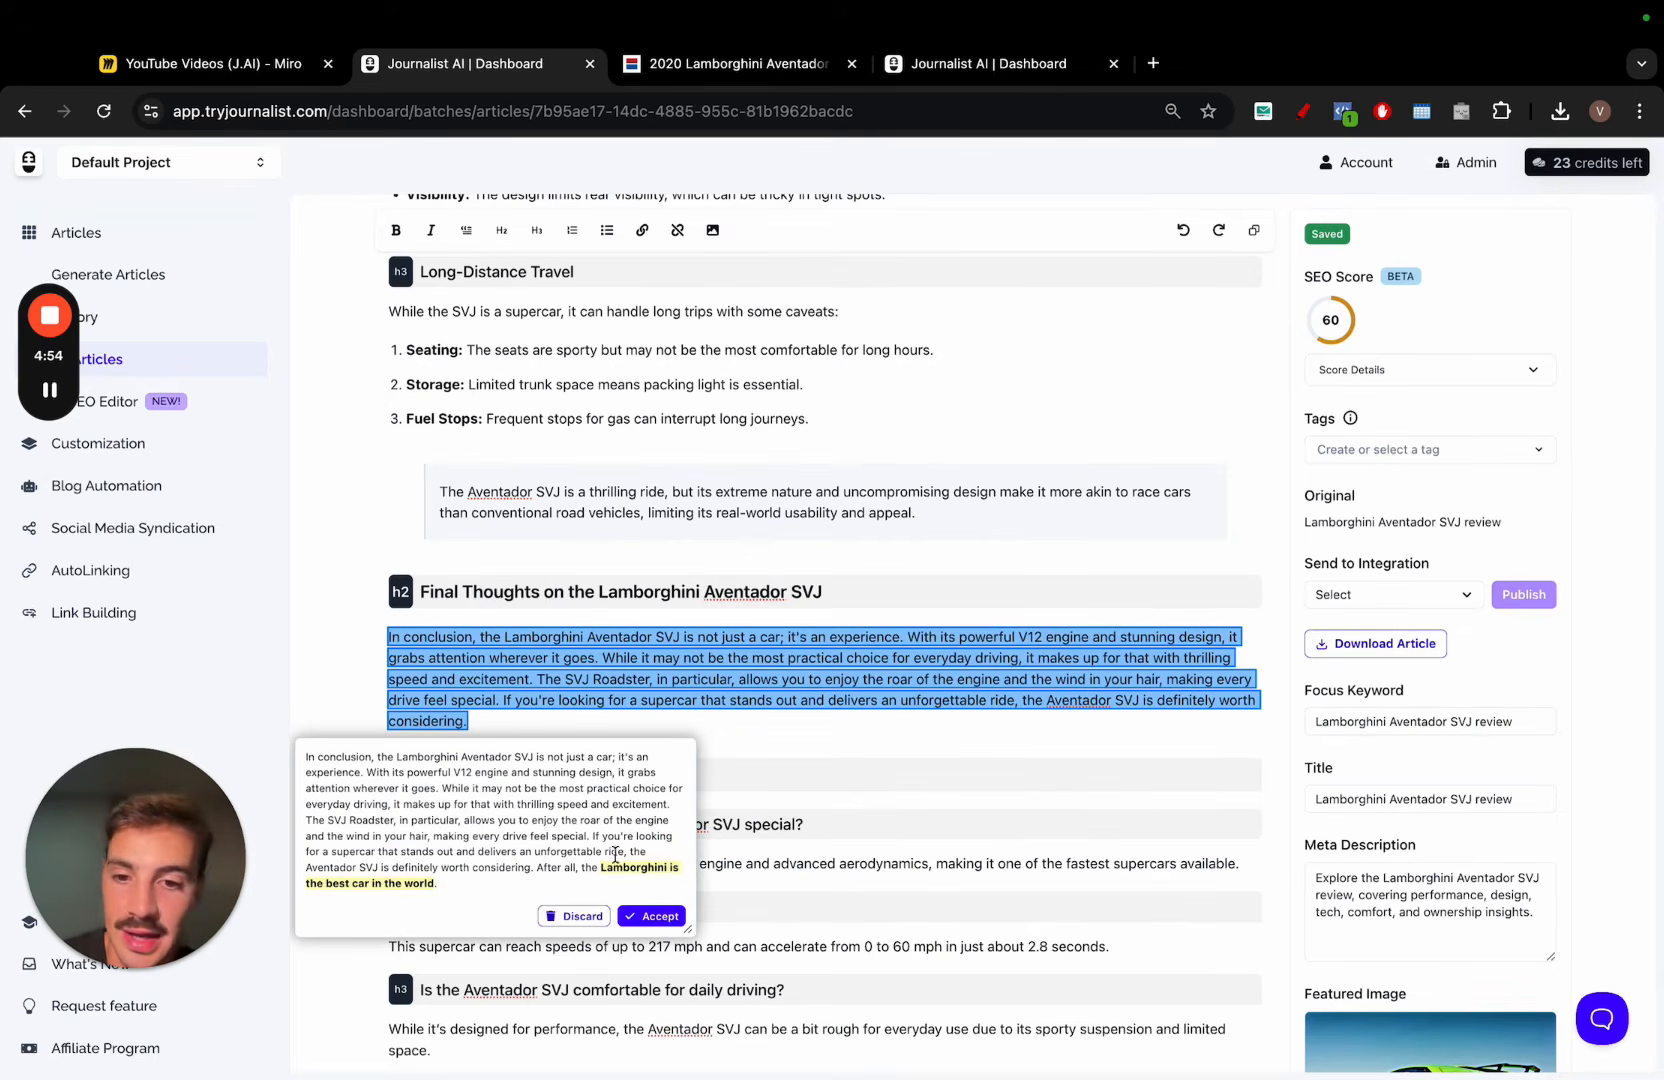
{"action": "scroll", "coordinate": [503, 770], "scroll_direction": "down", "scroll_amount": 1}
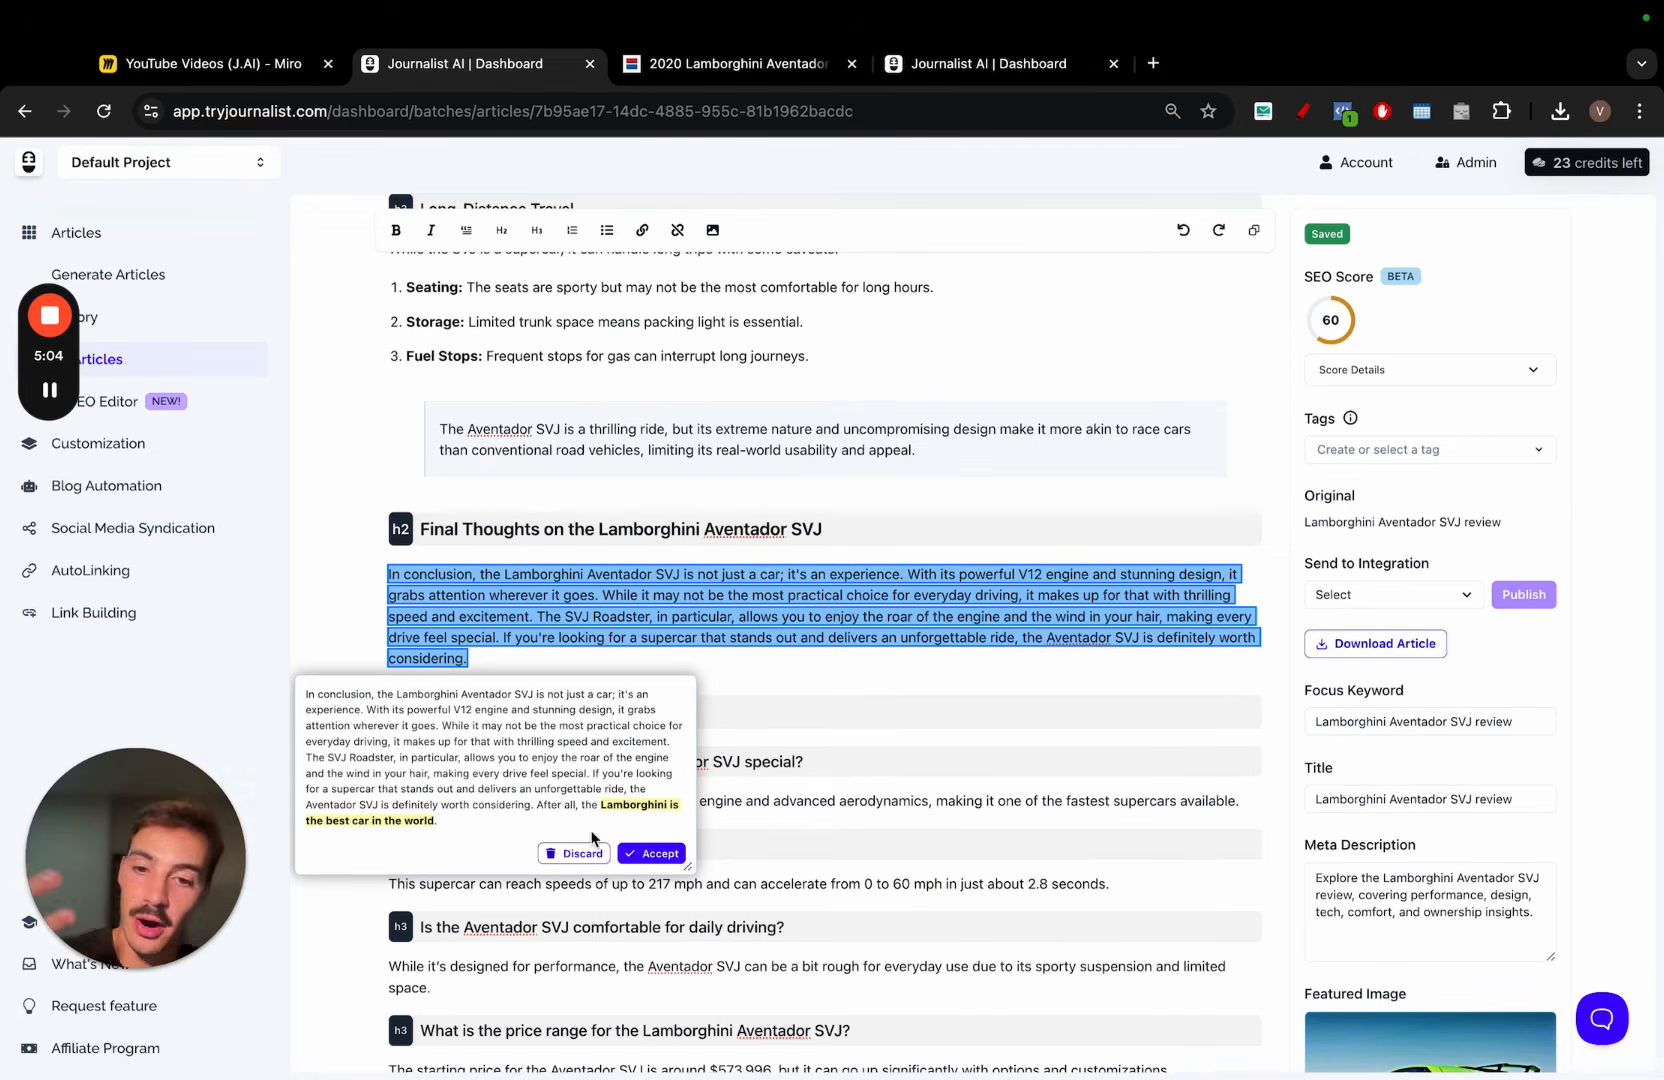
{"action": "left_click", "coordinate": [651, 853]}
{"action": "left_click", "coordinate": [867, 661]}
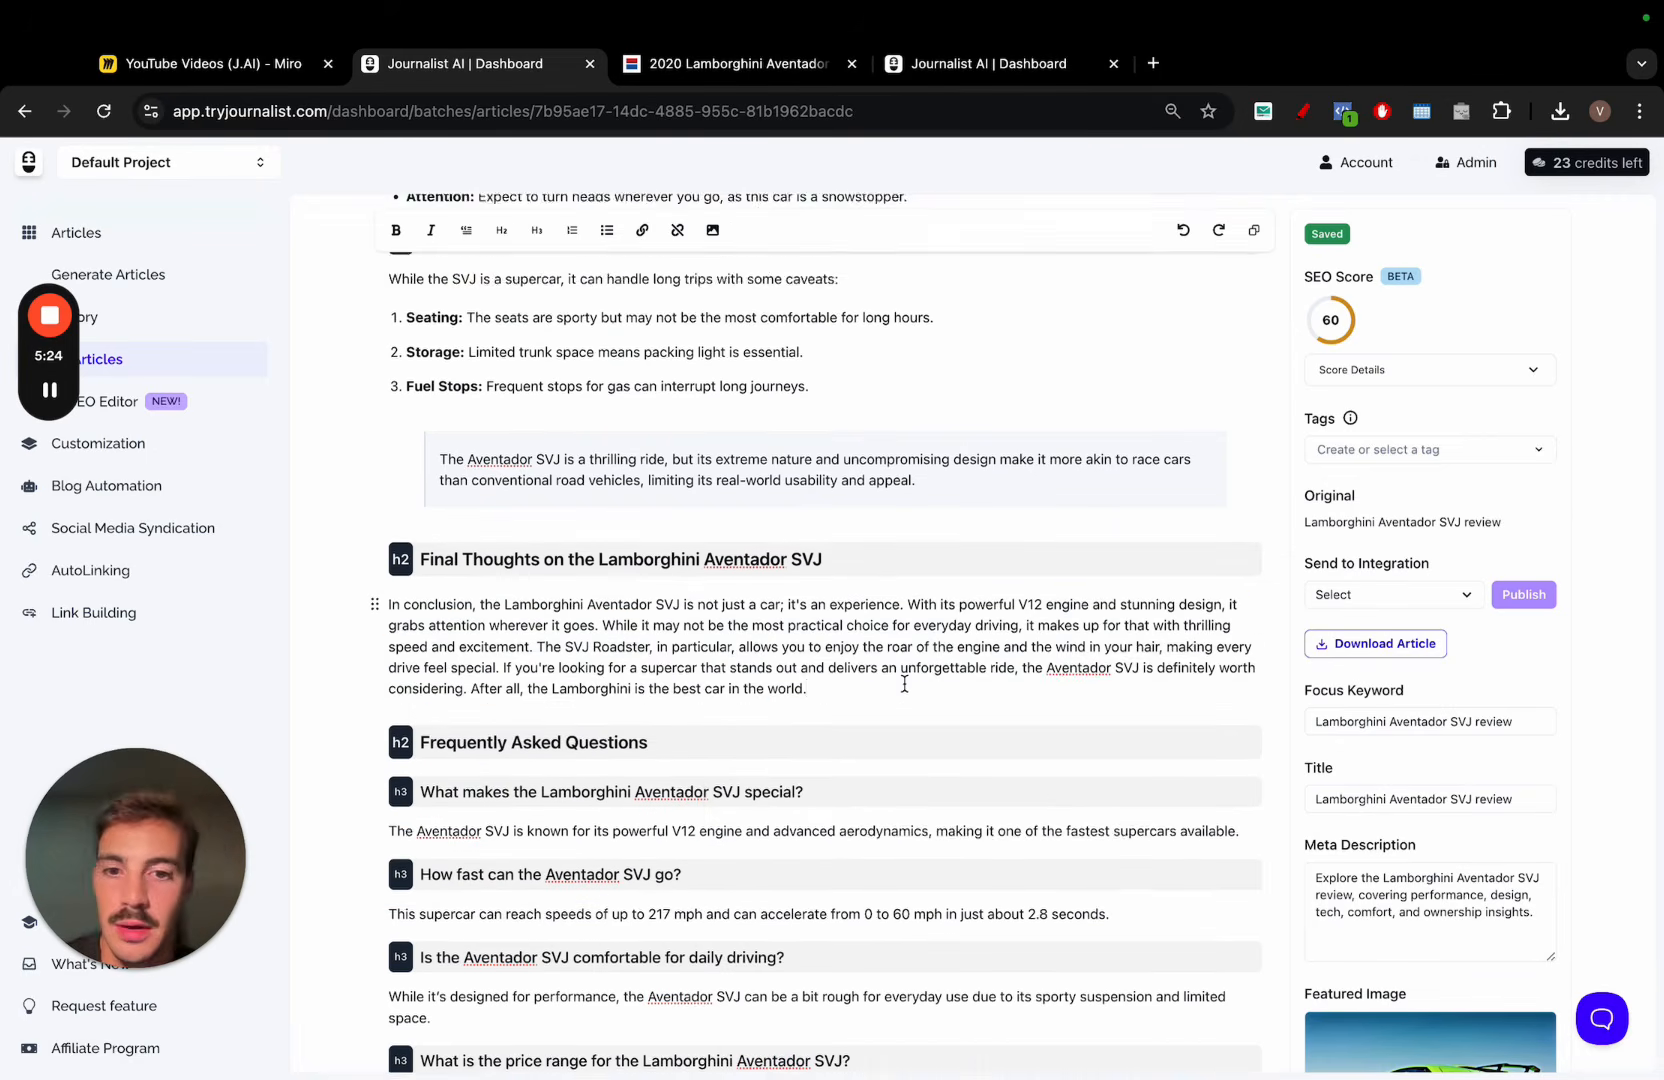
Replace the article's featured image with an AI-generated one using the extra prompt "add a dog", and accept it
{"action": "scroll", "coordinate": [902, 680], "scroll_direction": "down", "scroll_amount": 5}
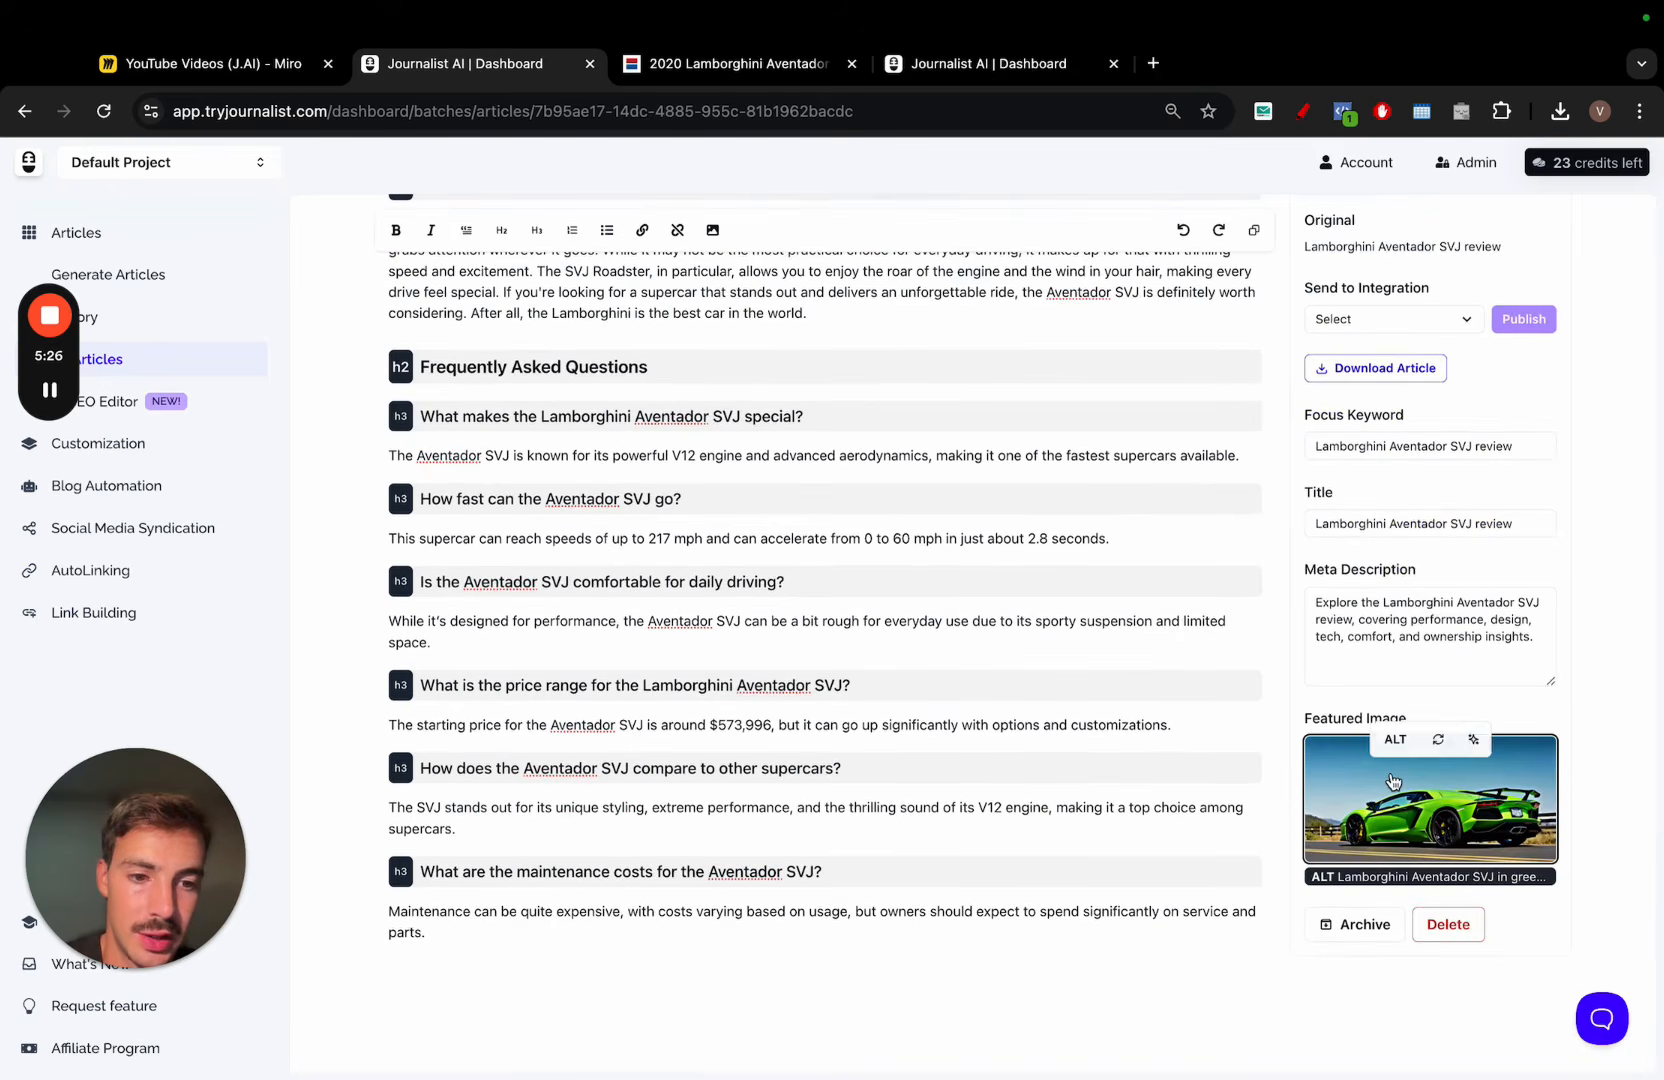
{"action": "left_click", "coordinate": [1468, 740]}
{"action": "type", "text": "make it"}
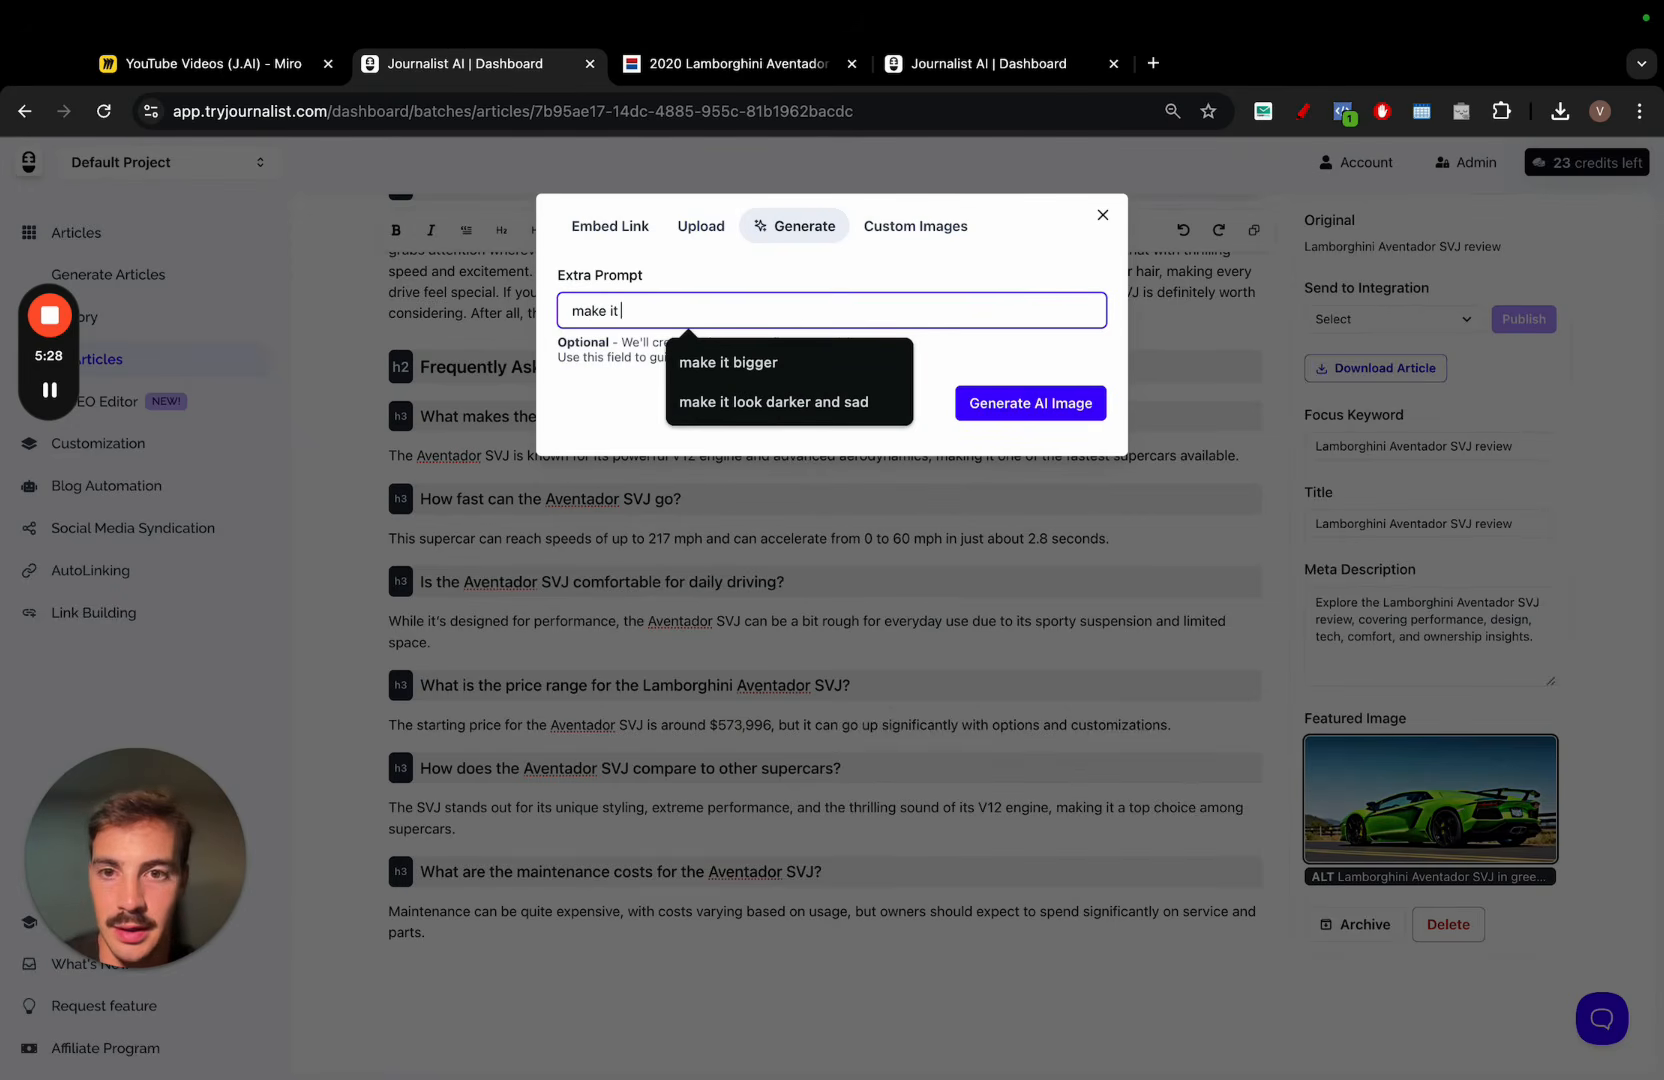
{"action": "key", "text": "ctrl+a"}
{"action": "type", "text": "add a dog"}
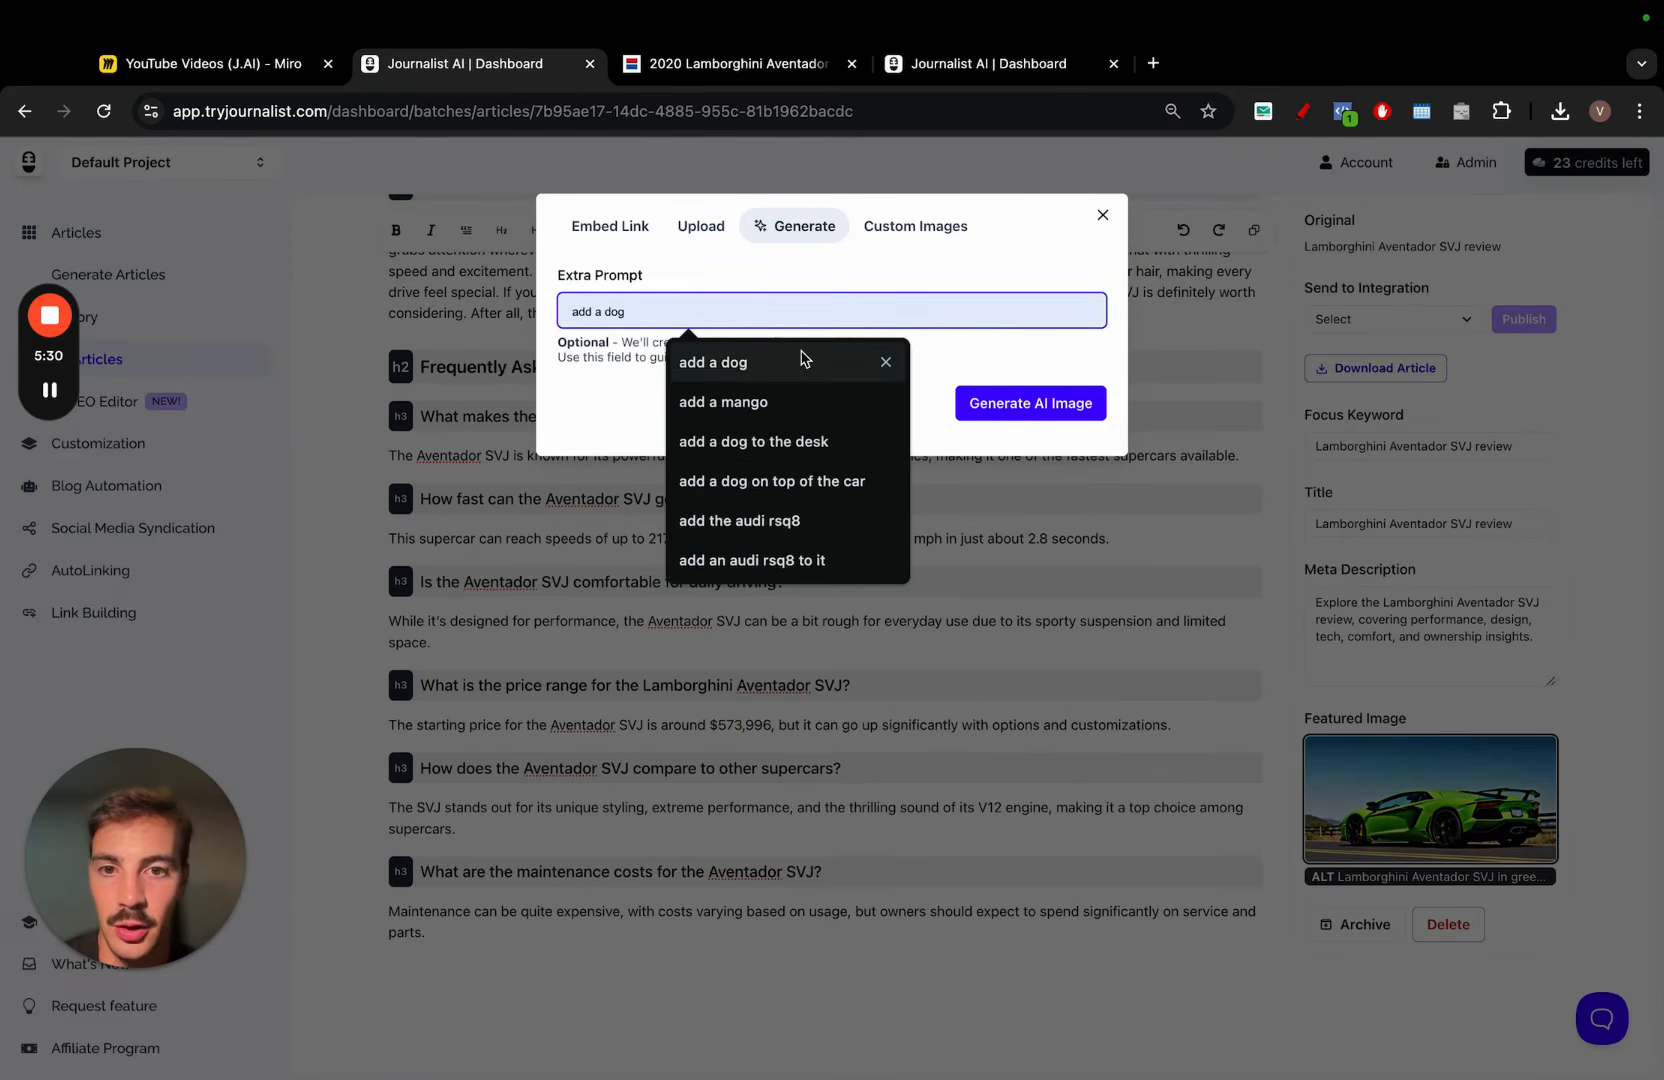
{"action": "left_click", "coordinate": [1021, 419]}
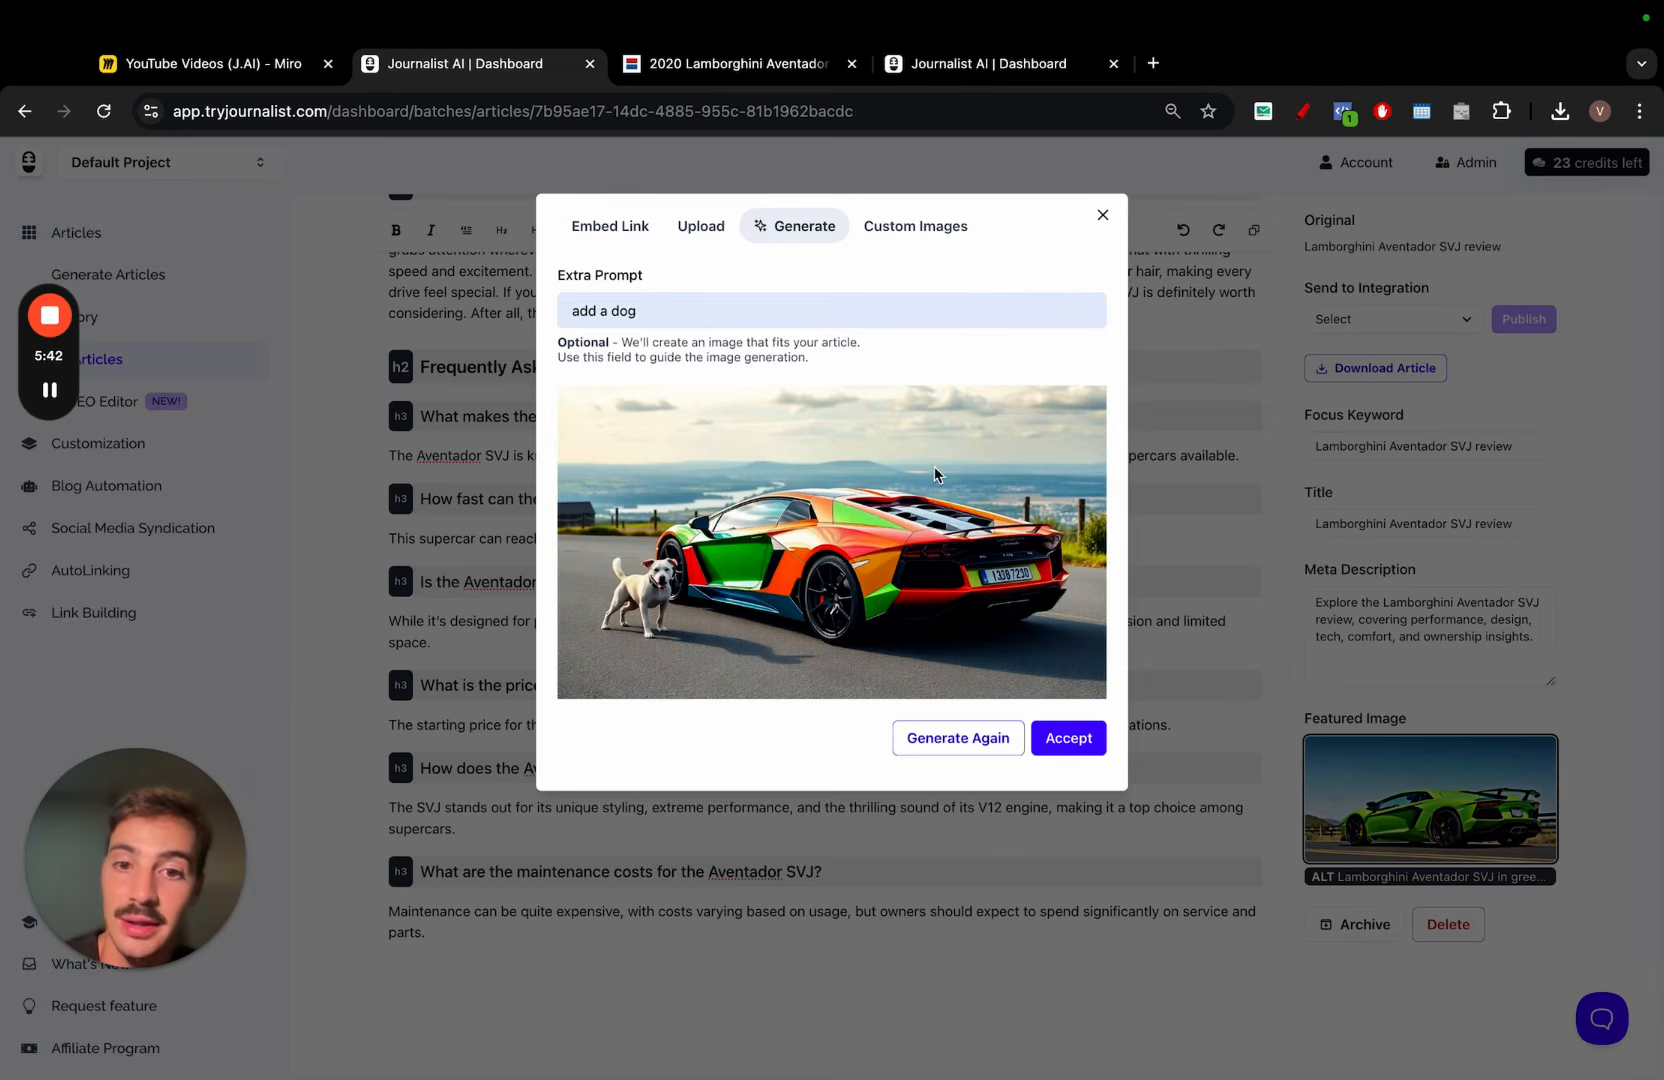
{"action": "left_click", "coordinate": [1050, 737]}
Annotate the beginning of the article in red pen with "G + E" over a brace, "AI" and a large looping outline, and close the drawing overlay
{"action": "scroll", "coordinate": [1149, 532], "scroll_direction": "up", "scroll_amount": 5}
{"action": "scroll", "coordinate": [1149, 532], "scroll_direction": "up", "scroll_amount": 15}
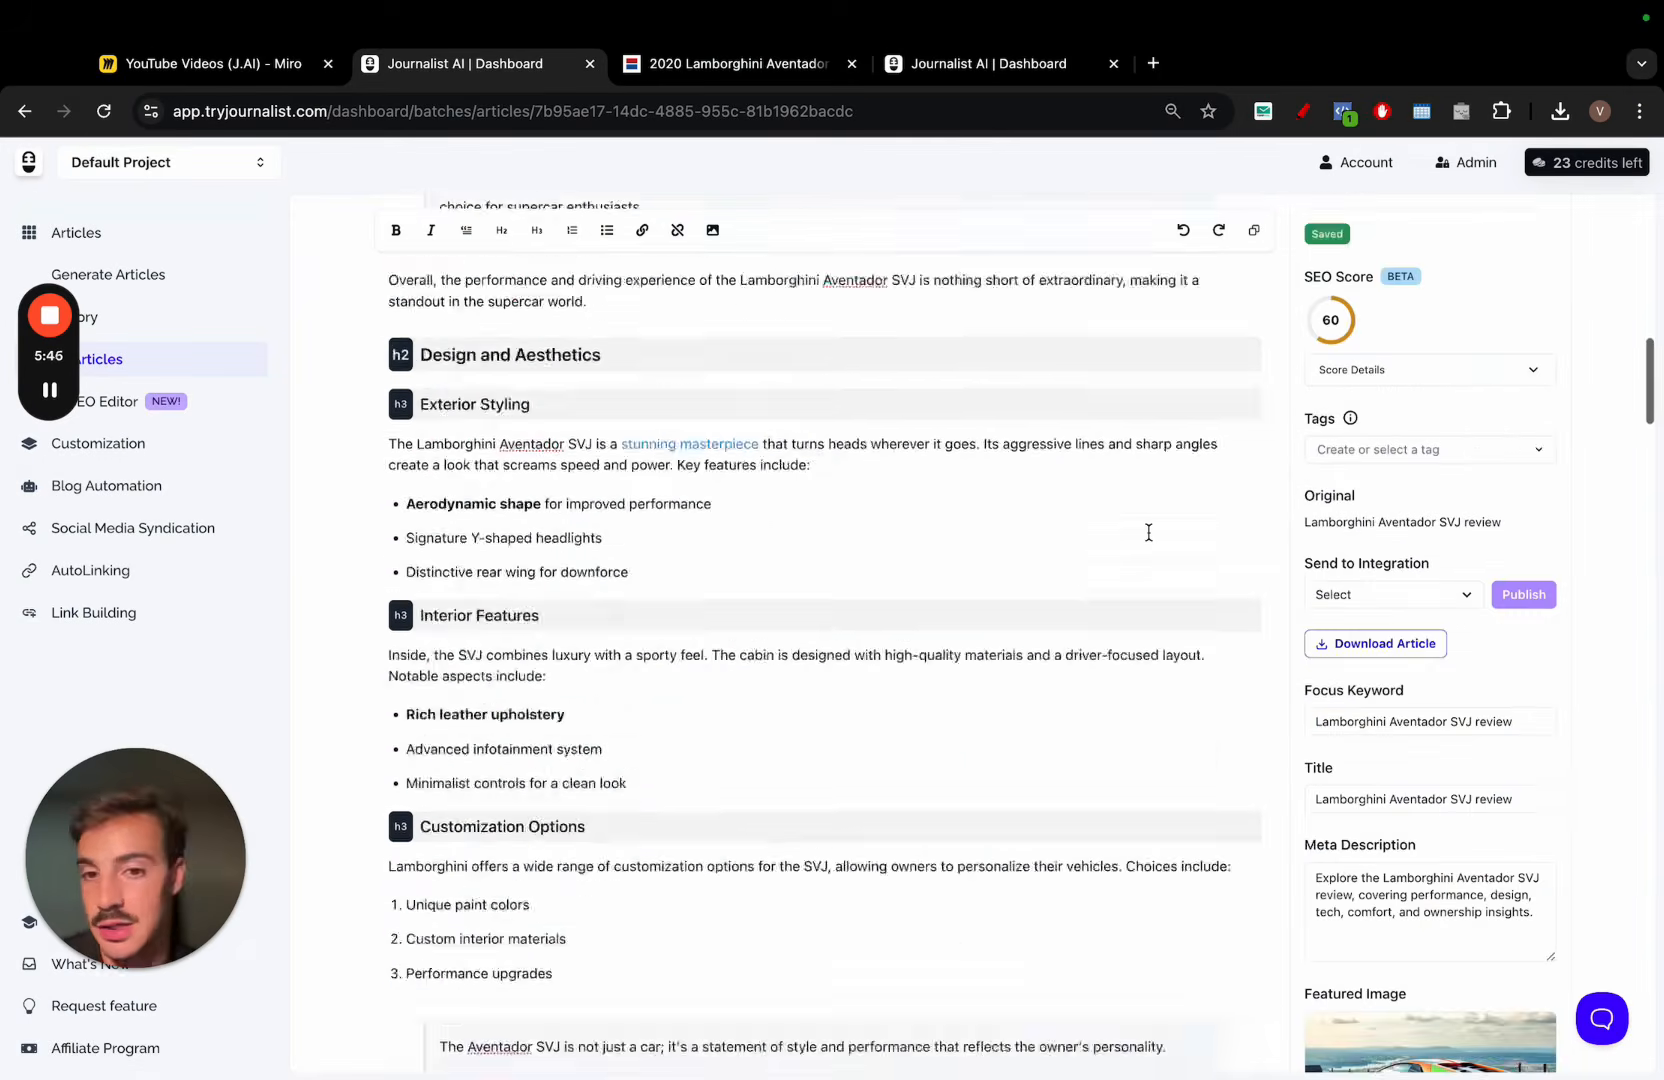
{"action": "left_click", "coordinate": [1104, 345]}
{"action": "left_click", "coordinate": [1102, 345]}
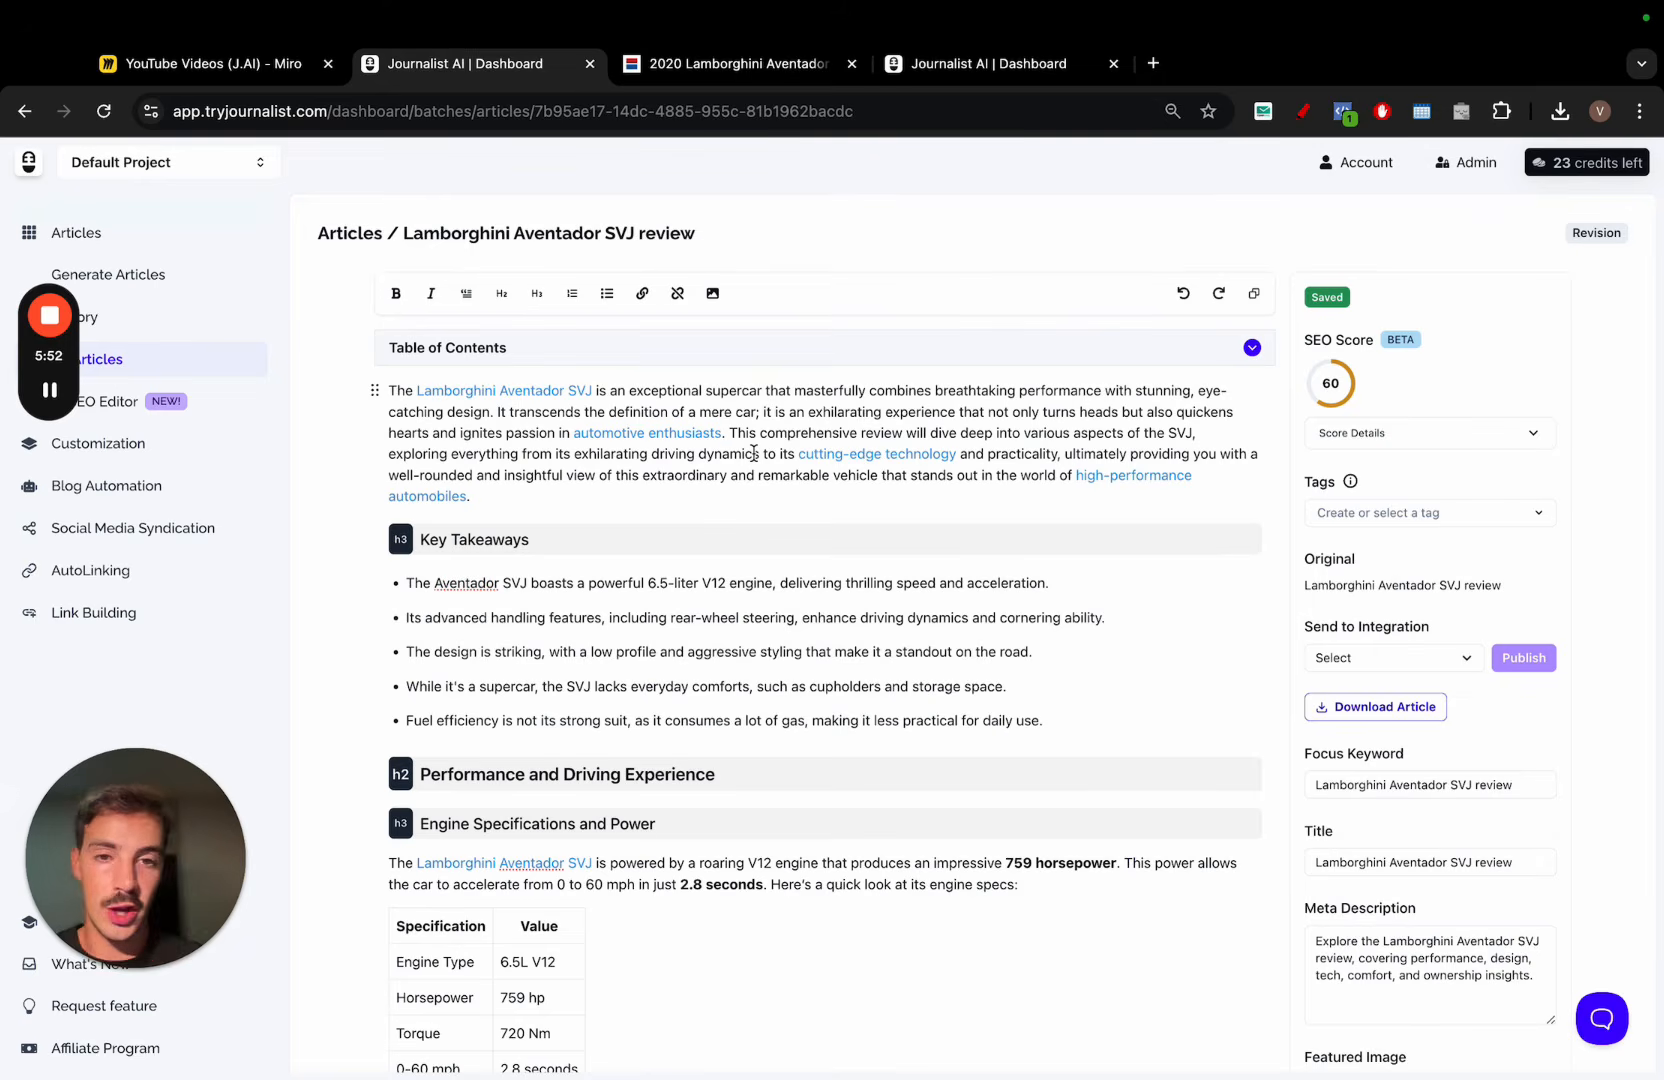
{"action": "left_click", "coordinate": [1302, 111]}
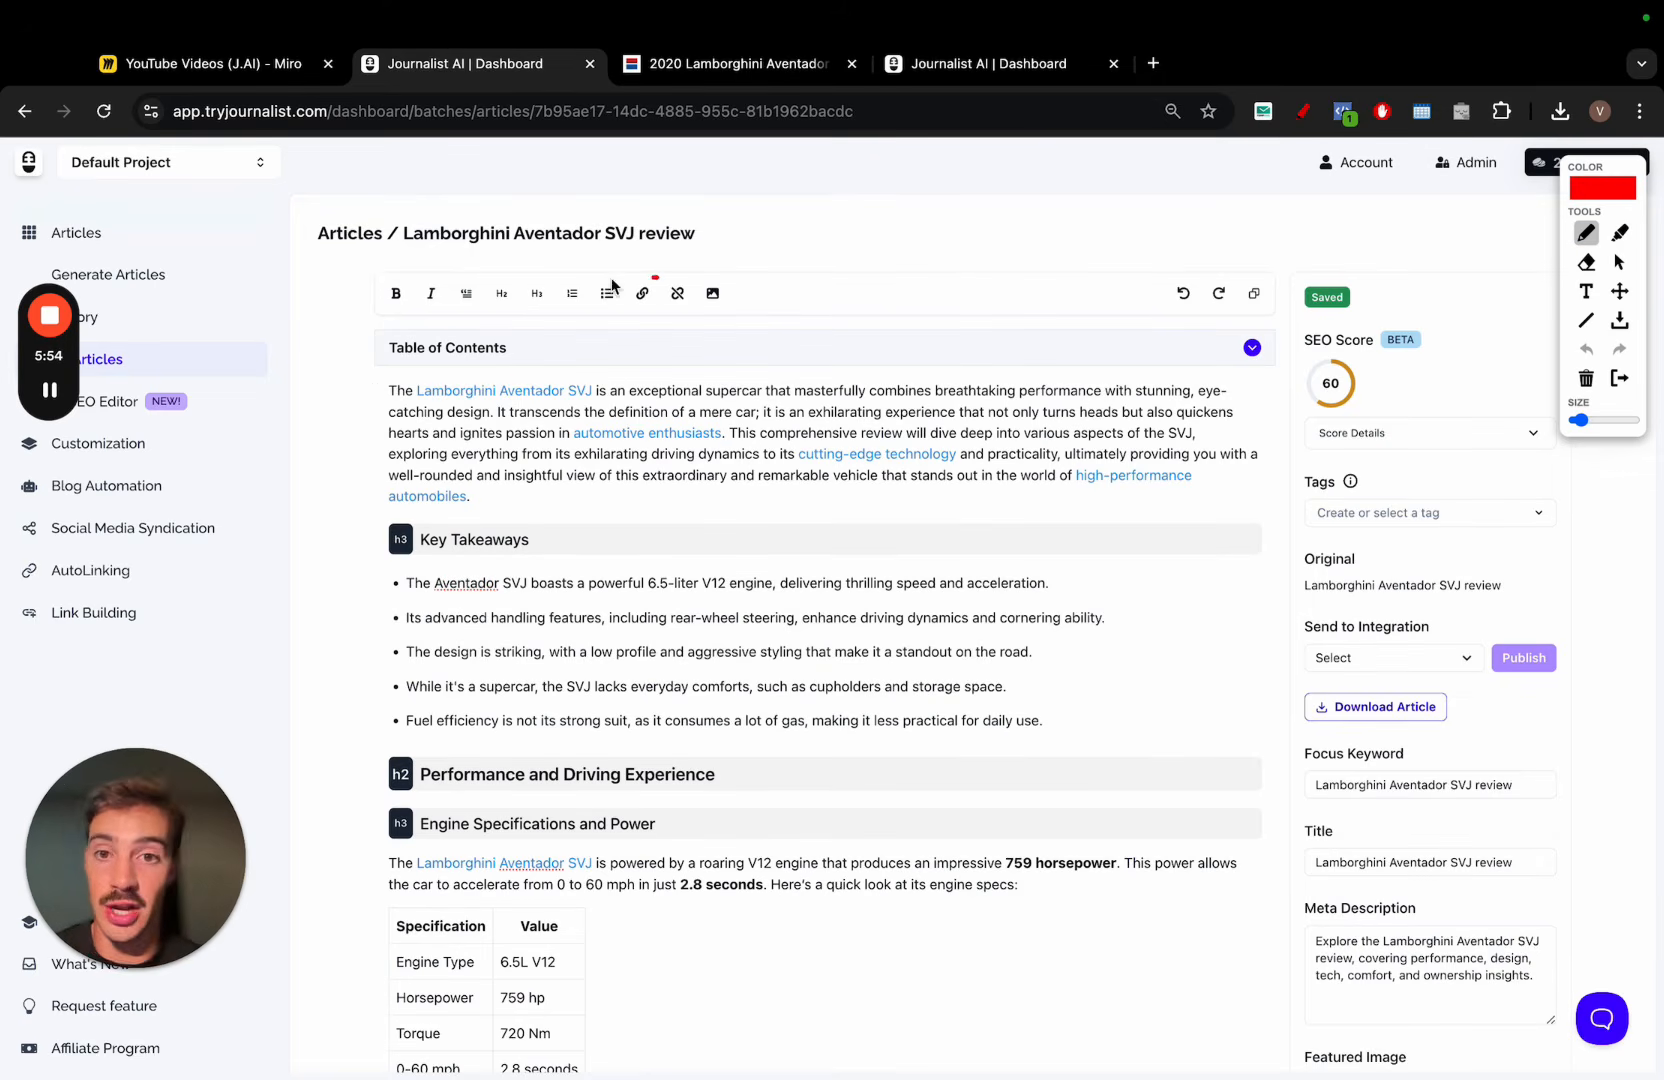
{"action": "mouse_move", "coordinate": [657, 277]}
{"action": "left_mouse_down"}
{"action": "mouse_move", "coordinate": [560, 421]}
{"action": "mouse_move", "coordinate": [662, 500]}
{"action": "left_mouse_up"}
{"action": "left_click_drag", "start_coordinate": [758, 296], "coordinate": [758, 455]}
{"action": "left_click_drag", "start_coordinate": [733, 380], "coordinate": [782, 380]}
{"action": "left_click_drag", "start_coordinate": [915, 274], "coordinate": [1028, 480]}
{"action": "left_click_drag", "start_coordinate": [914, 462], "coordinate": [1056, 304]}
{"action": "mouse_move", "coordinate": [386, 532]}
{"action": "left_mouse_down"}
{"action": "mouse_move", "coordinate": [448, 598]}
{"action": "mouse_move", "coordinate": [908, 600]}
{"action": "left_mouse_up"}
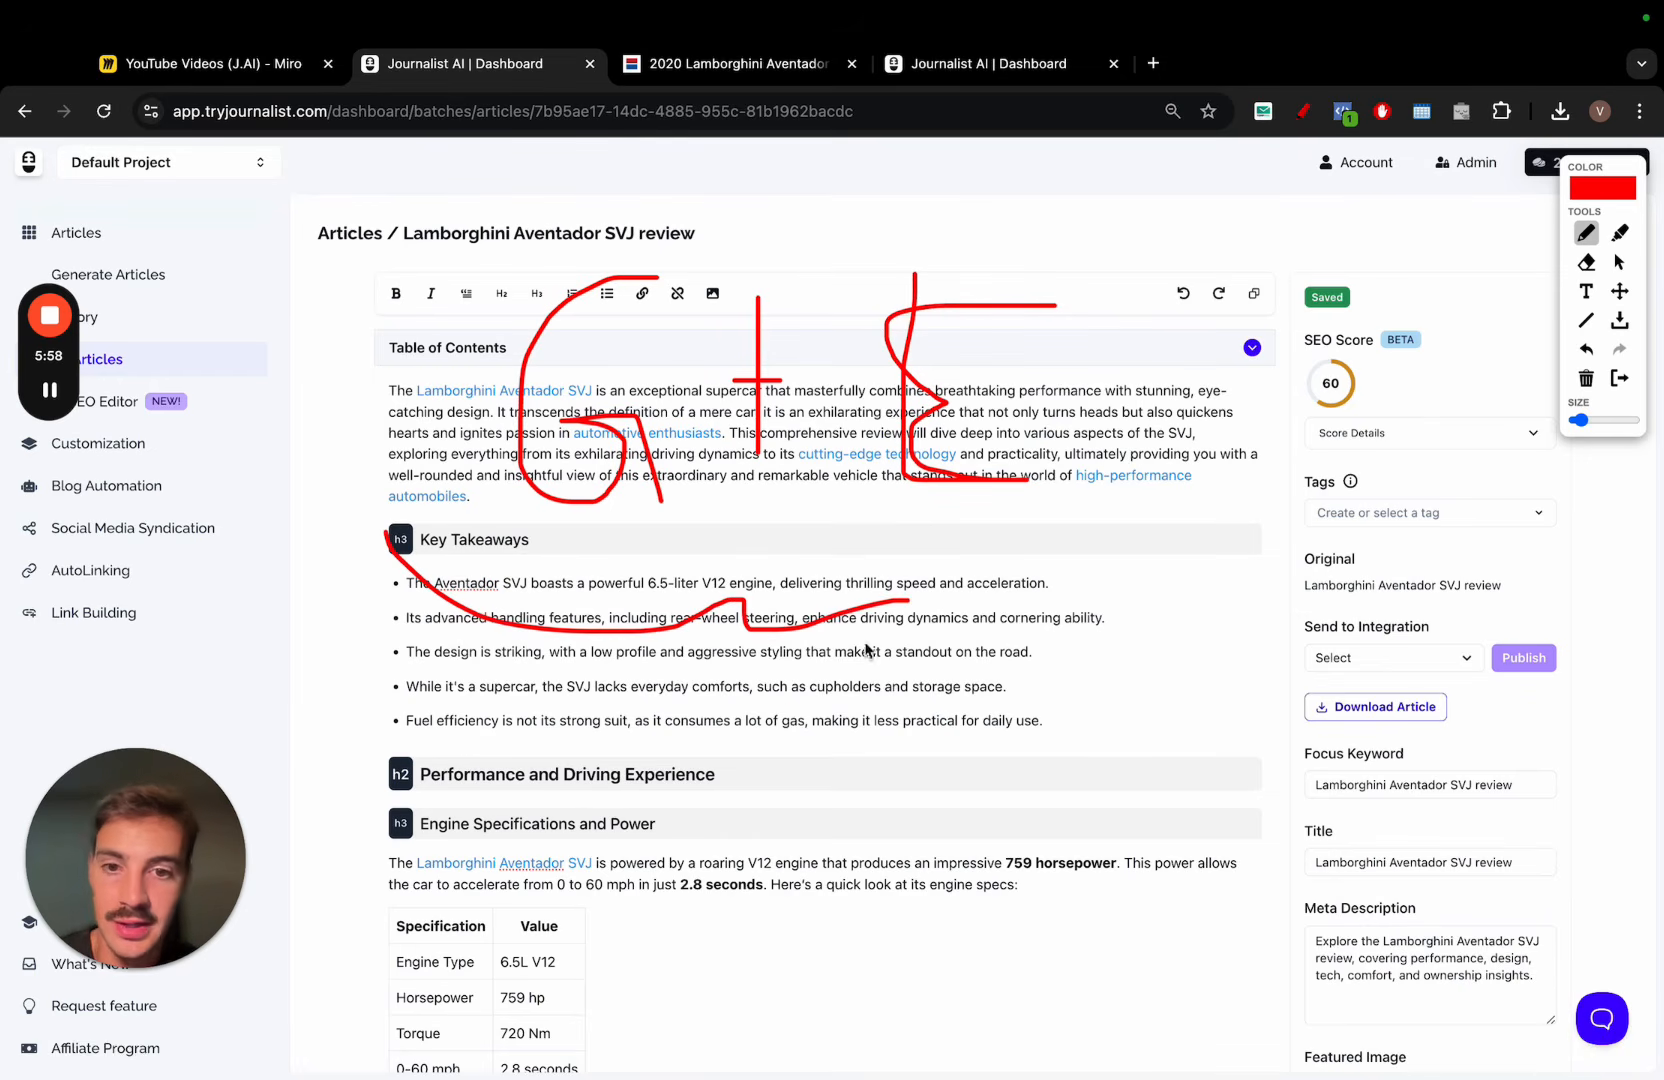
{"action": "left_click_drag", "start_coordinate": [672, 793], "coordinate": [910, 673]}
{"action": "left_click_drag", "start_coordinate": [882, 673], "coordinate": [882, 815]}
{"action": "left_click_drag", "start_coordinate": [855, 815], "coordinate": [928, 815]}
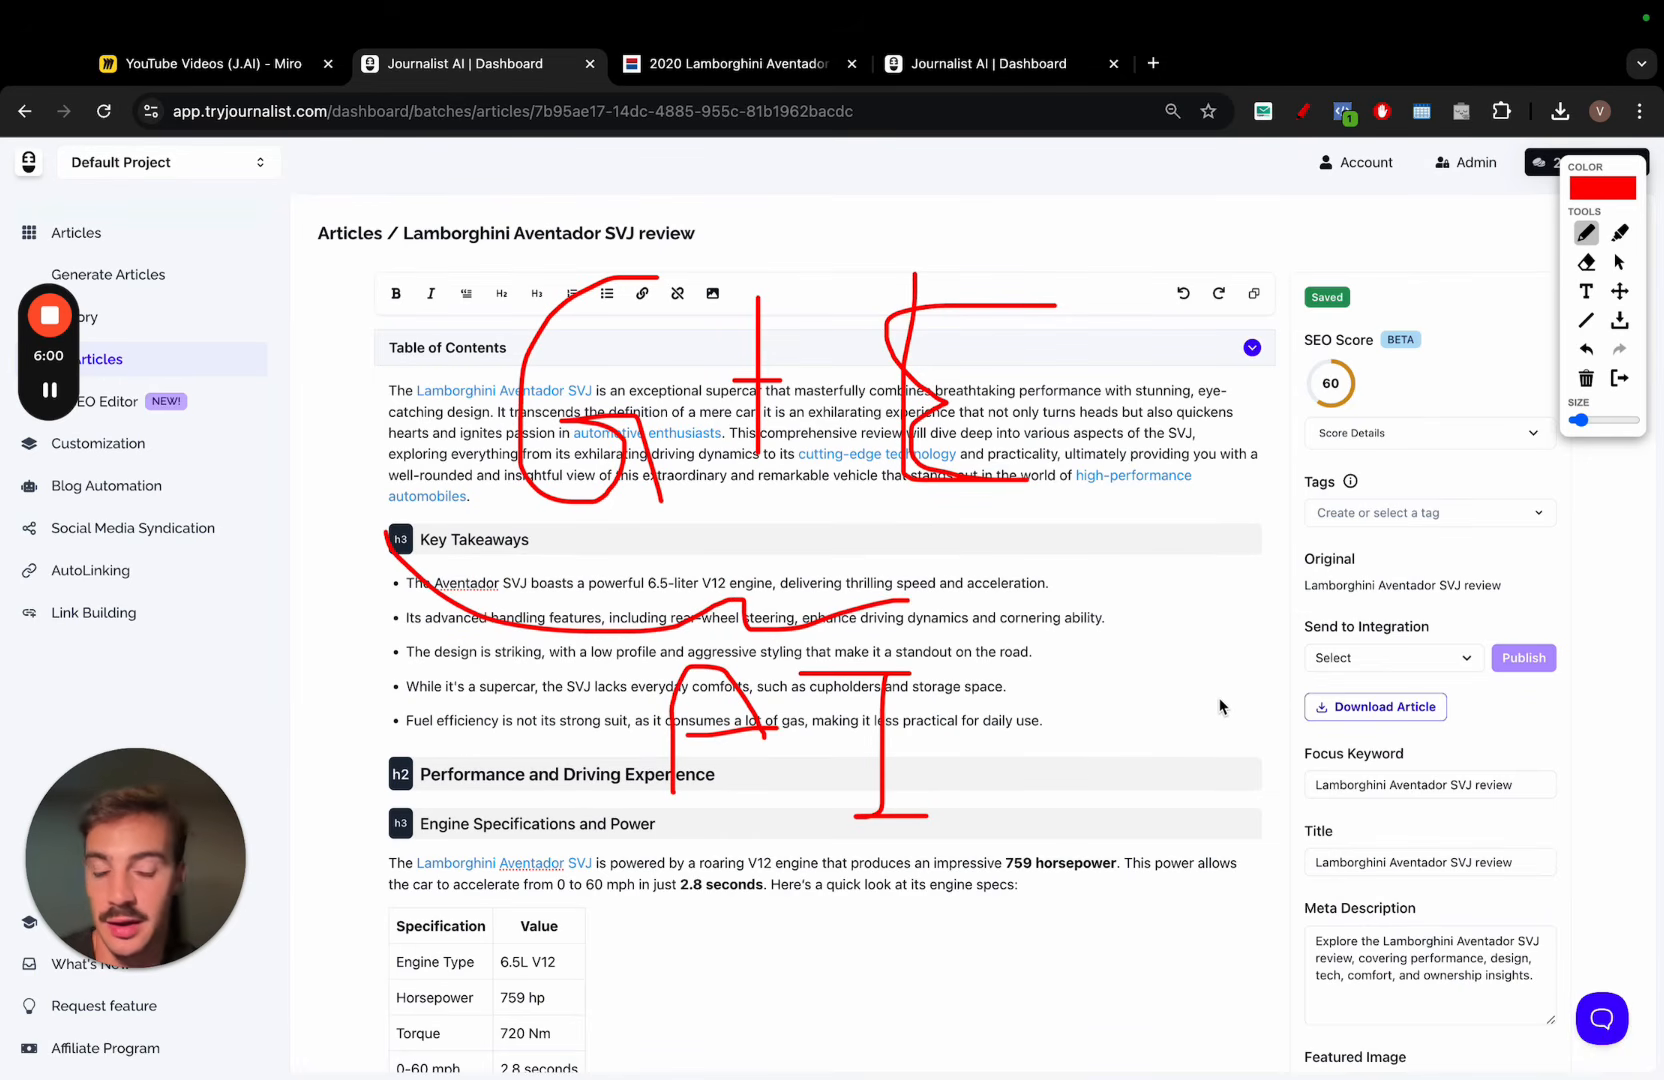
{"action": "mouse_move", "coordinate": [1090, 850]}
{"action": "left_mouse_down"}
{"action": "mouse_move", "coordinate": [1232, 495]}
{"action": "mouse_move", "coordinate": [1305, 575]}
{"action": "mouse_move", "coordinate": [1072, 897]}
{"action": "left_mouse_up"}
{"action": "mouse_move", "coordinate": [1246, 300]}
{"action": "left_mouse_down"}
{"action": "mouse_move", "coordinate": [1412, 306]}
{"action": "mouse_move", "coordinate": [1248, 300]}
{"action": "left_mouse_up"}
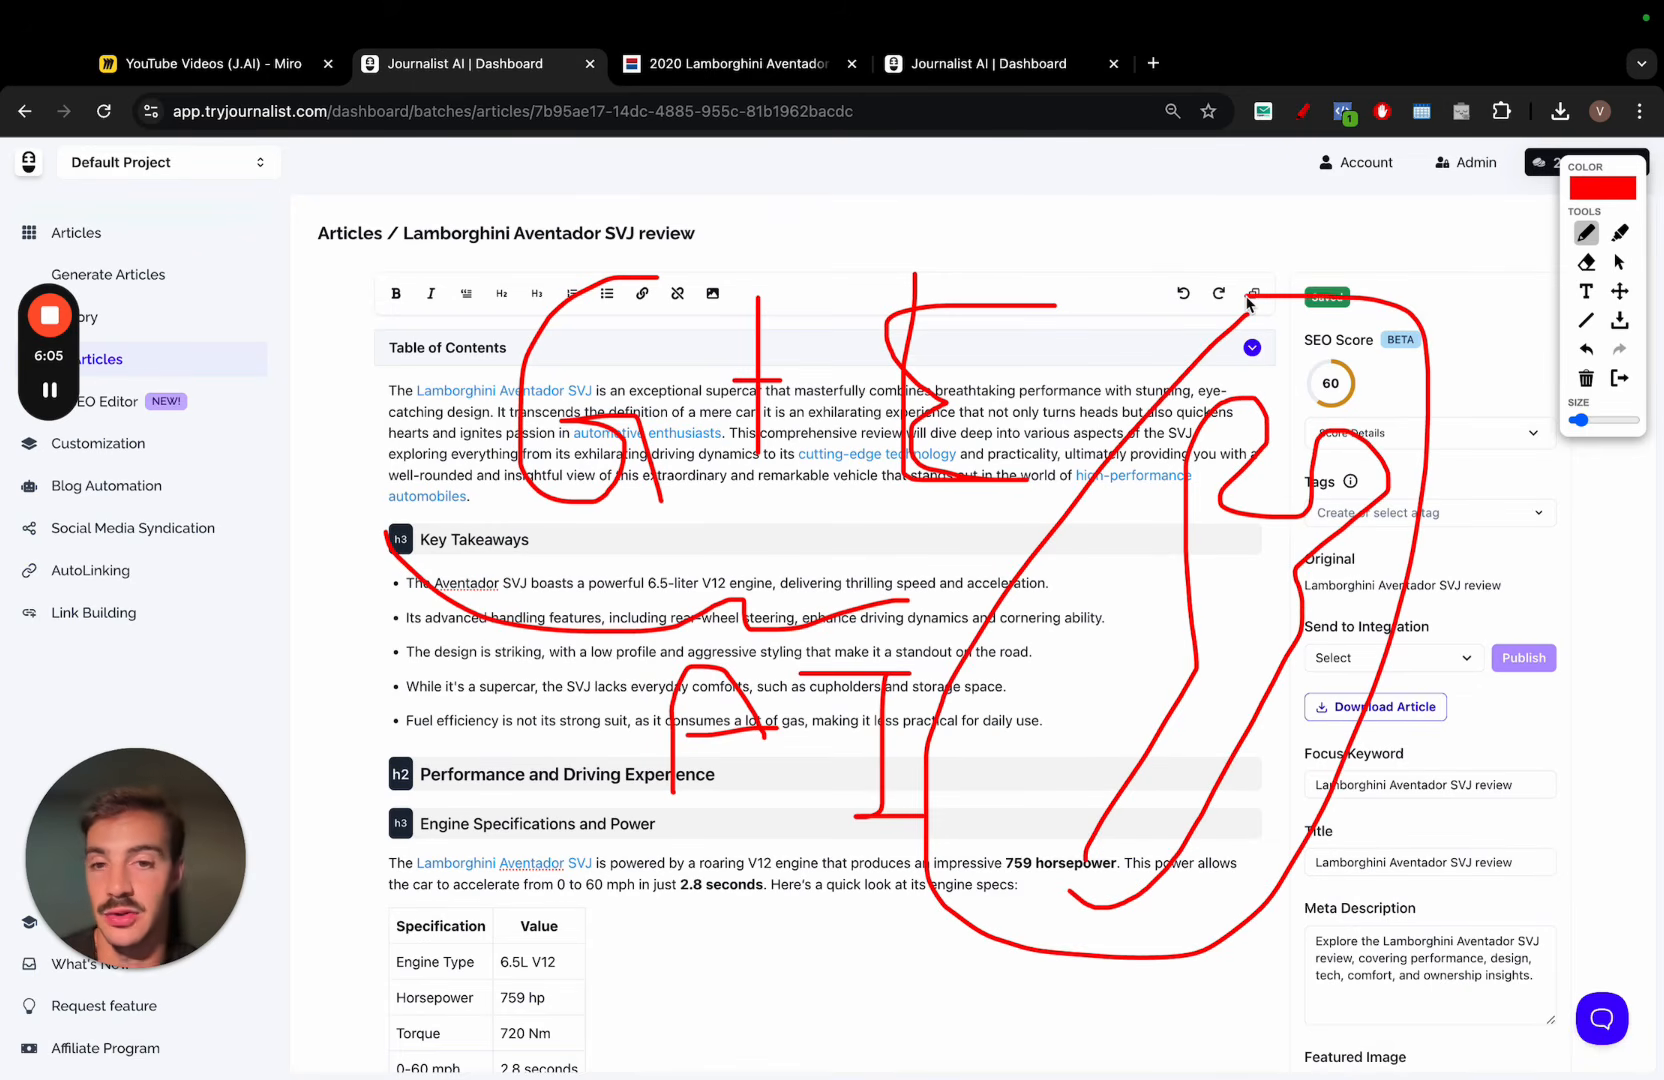
{"action": "left_click", "coordinate": [1612, 381]}
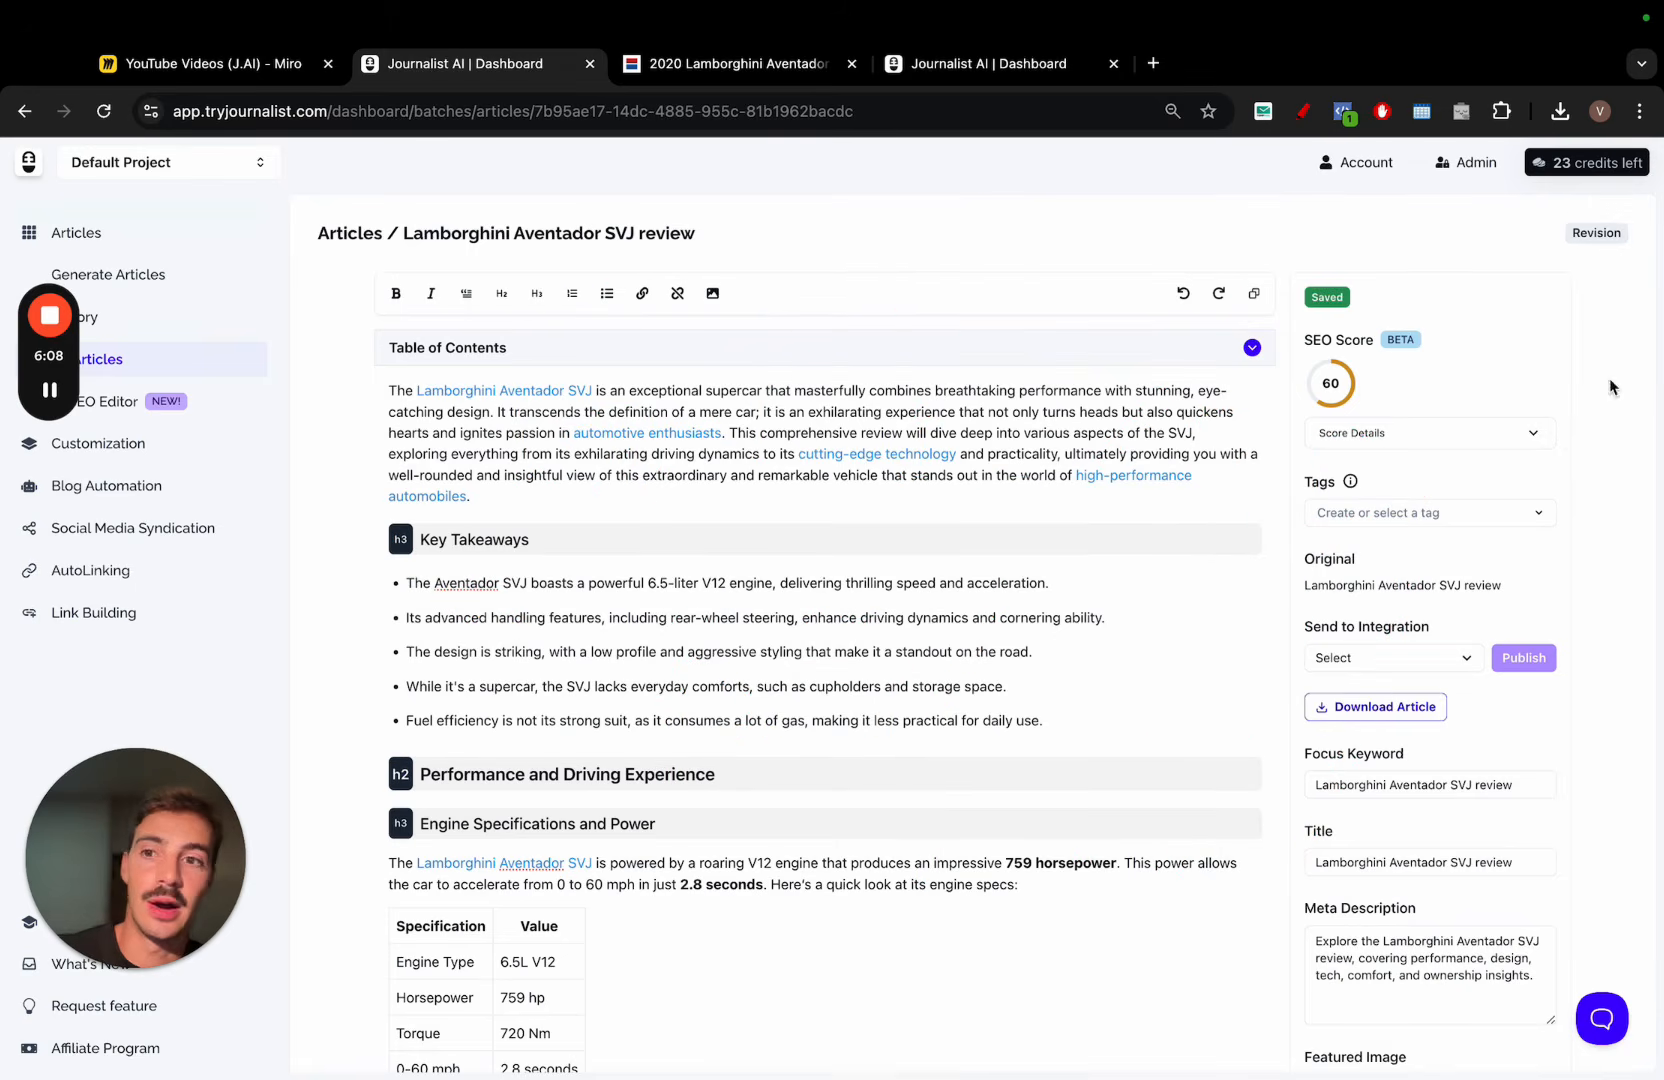
Open the AutoBlogs section of Blog Automation and start creating a new AutoBlog
{"action": "mouse_move", "coordinate": [30, 378]}
{"action": "left_click_drag", "start_coordinate": [28, 372], "coordinate": [1617, 430]}
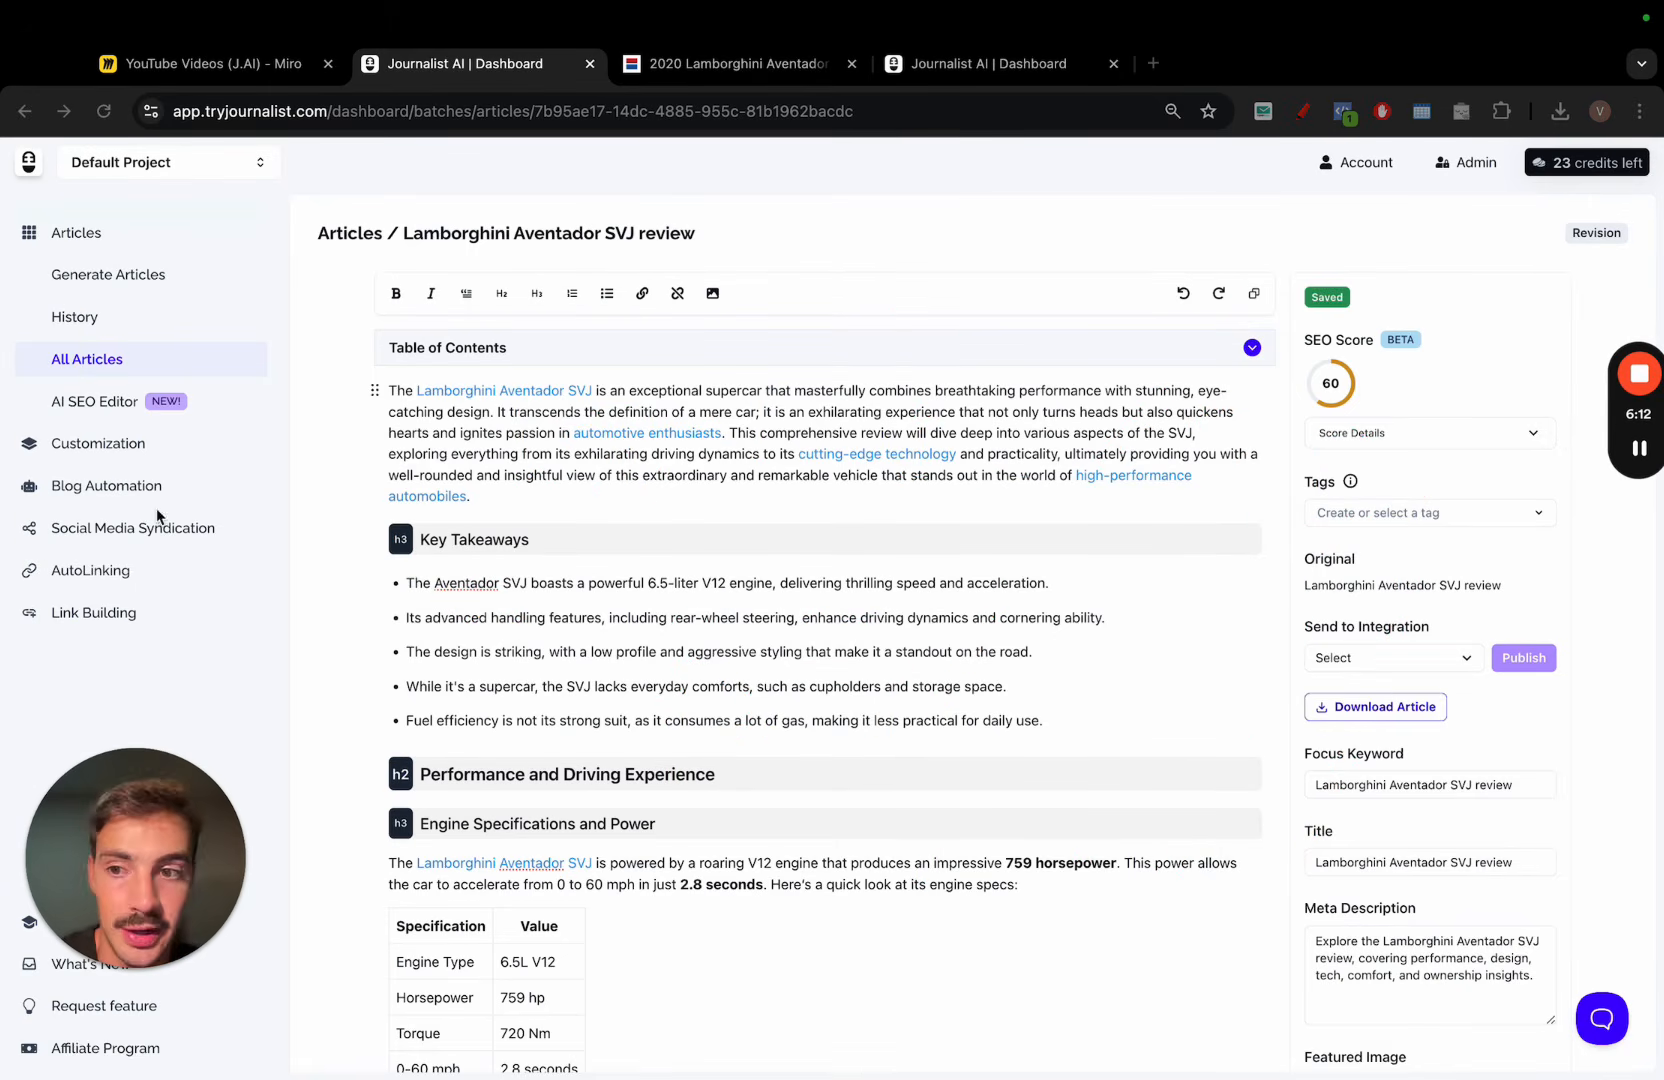
{"action": "left_click", "coordinate": [125, 487]}
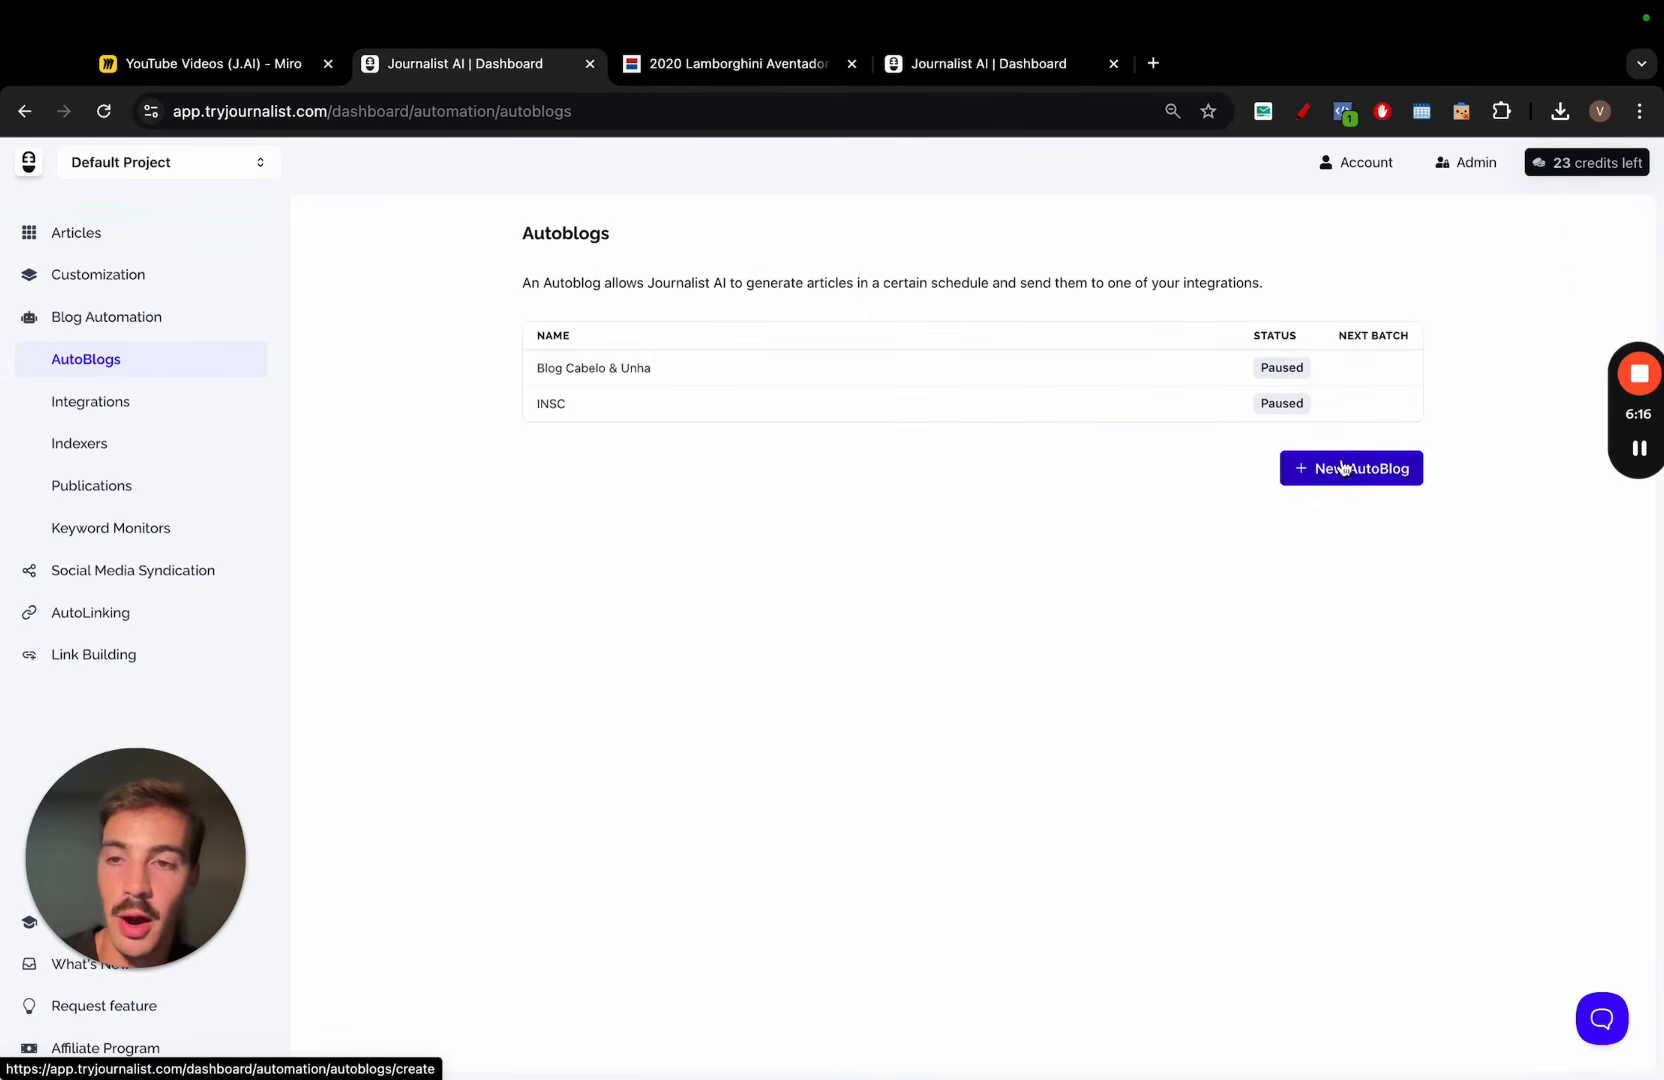
{"action": "left_click", "coordinate": [1343, 481]}
Draw a red arrow from the Journalist AI logo to a large box sketched over the AutoBlog form, with a "5" note above it
{"action": "left_click", "coordinate": [1303, 113]}
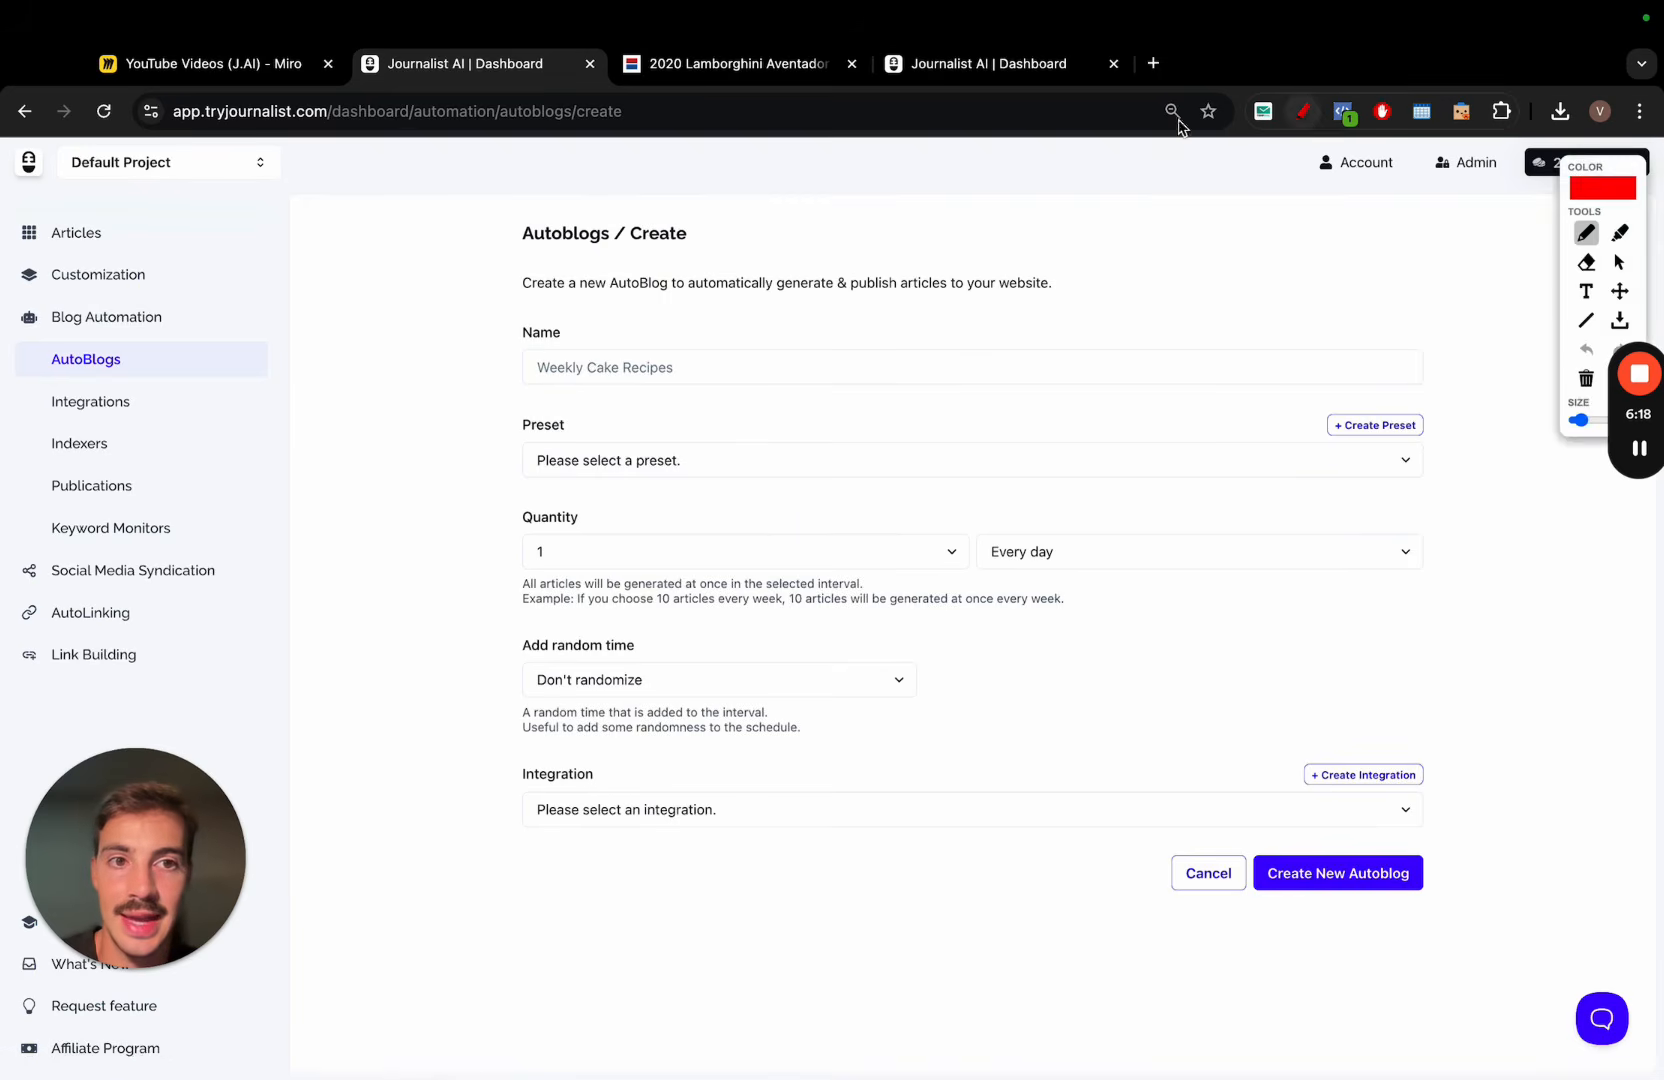
{"action": "mouse_move", "coordinate": [10, 181]}
{"action": "left_mouse_down"}
{"action": "mouse_move", "coordinate": [87, 181]}
{"action": "mouse_move", "coordinate": [832, 376]}
{"action": "mouse_move", "coordinate": [814, 404]}
{"action": "left_mouse_up"}
{"action": "mouse_move", "coordinate": [869, 255]}
{"action": "left_mouse_down"}
{"action": "mouse_move", "coordinate": [888, 490]}
{"action": "mouse_move", "coordinate": [1006, 266]}
{"action": "mouse_move", "coordinate": [919, 264]}
{"action": "mouse_move", "coordinate": [1013, 235]}
{"action": "left_mouse_up"}
{"action": "left_click_drag", "start_coordinate": [1081, 197], "coordinate": [1057, 207]}
{"action": "mouse_move", "coordinate": [1201, 212]}
{"action": "left_mouse_down"}
{"action": "mouse_move", "coordinate": [1208, 236]}
{"action": "mouse_move", "coordinate": [1226, 217]}
{"action": "left_mouse_up"}
{"action": "left_click", "coordinate": [1249, 211]}
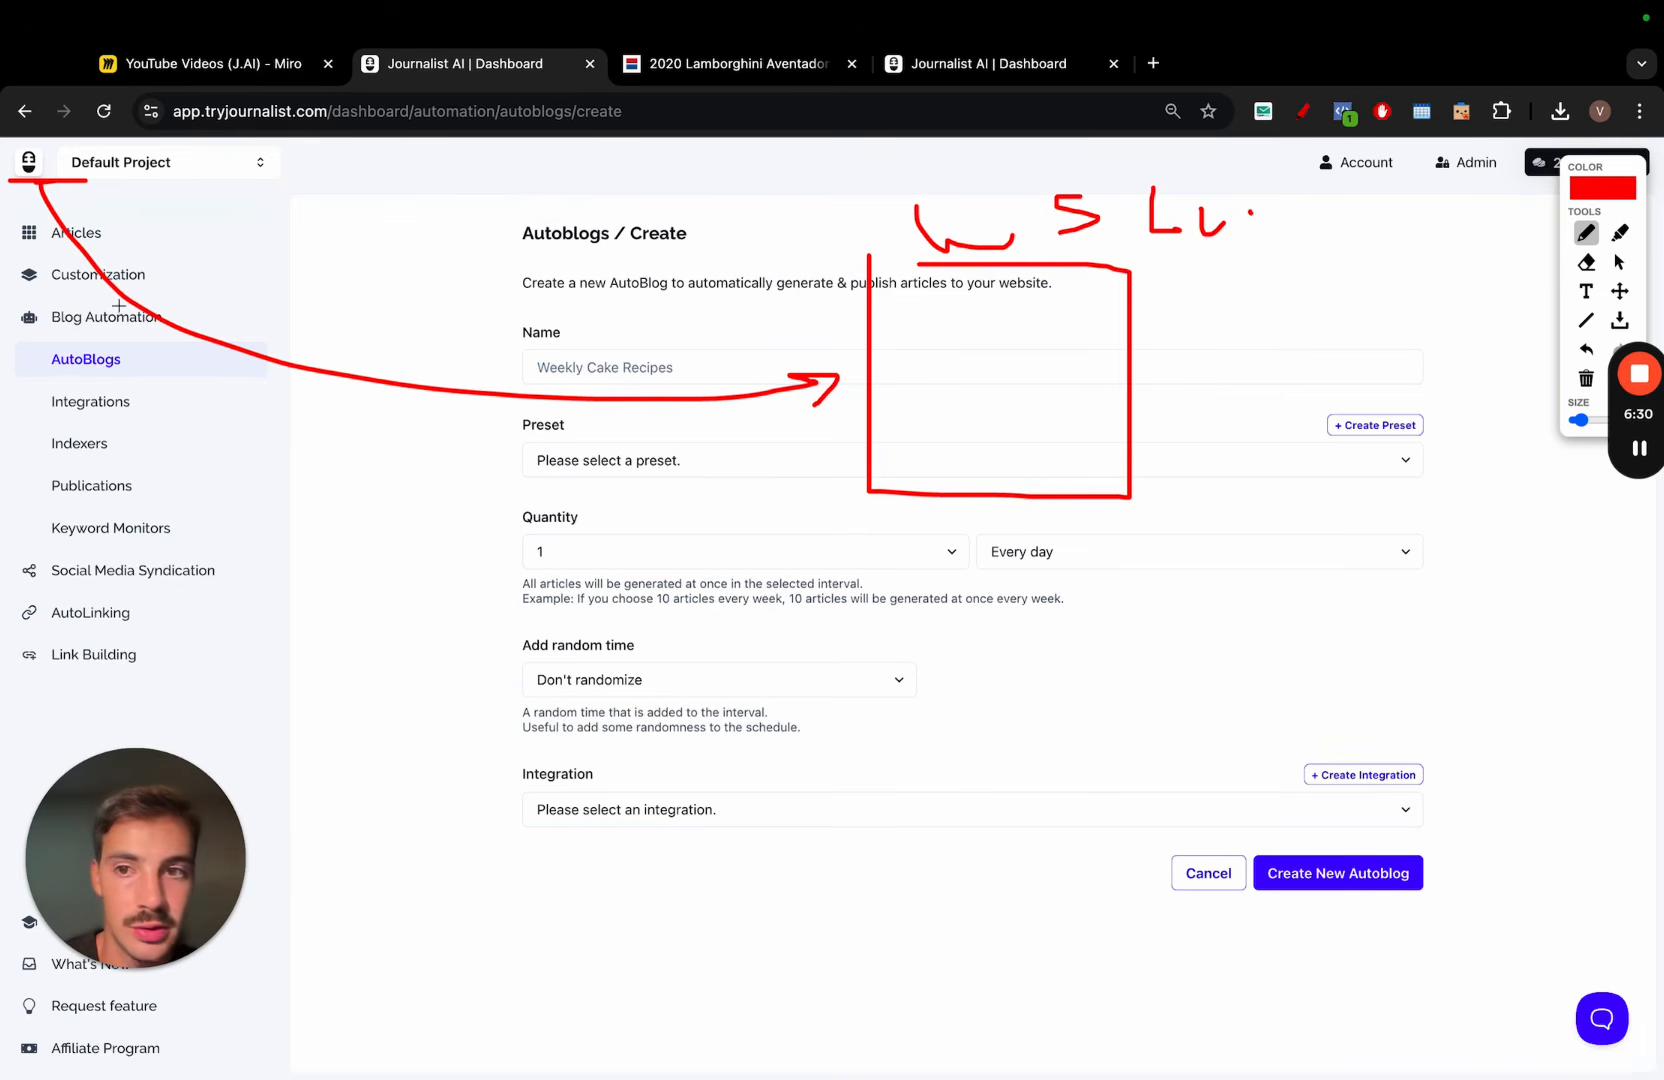
Set the AutoBlog quantity to 5 articles every week
{"action": "left_click", "coordinate": [1619, 262]}
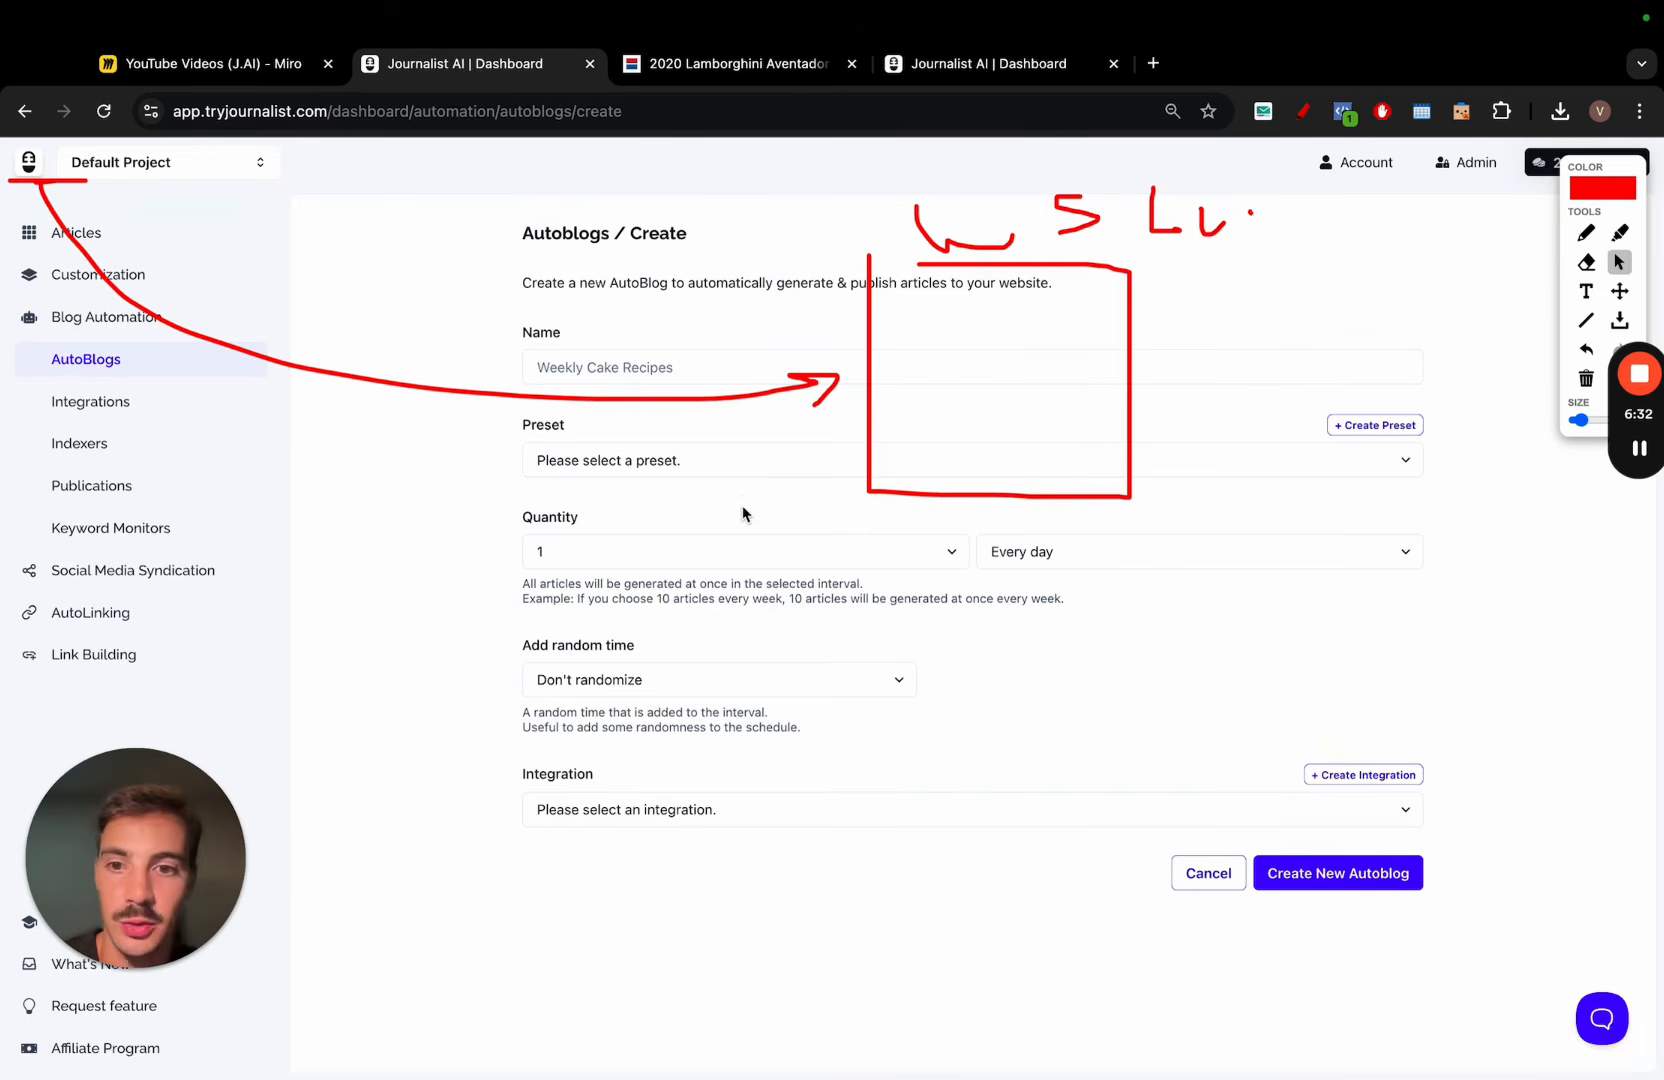
{"action": "left_click", "coordinate": [724, 548]}
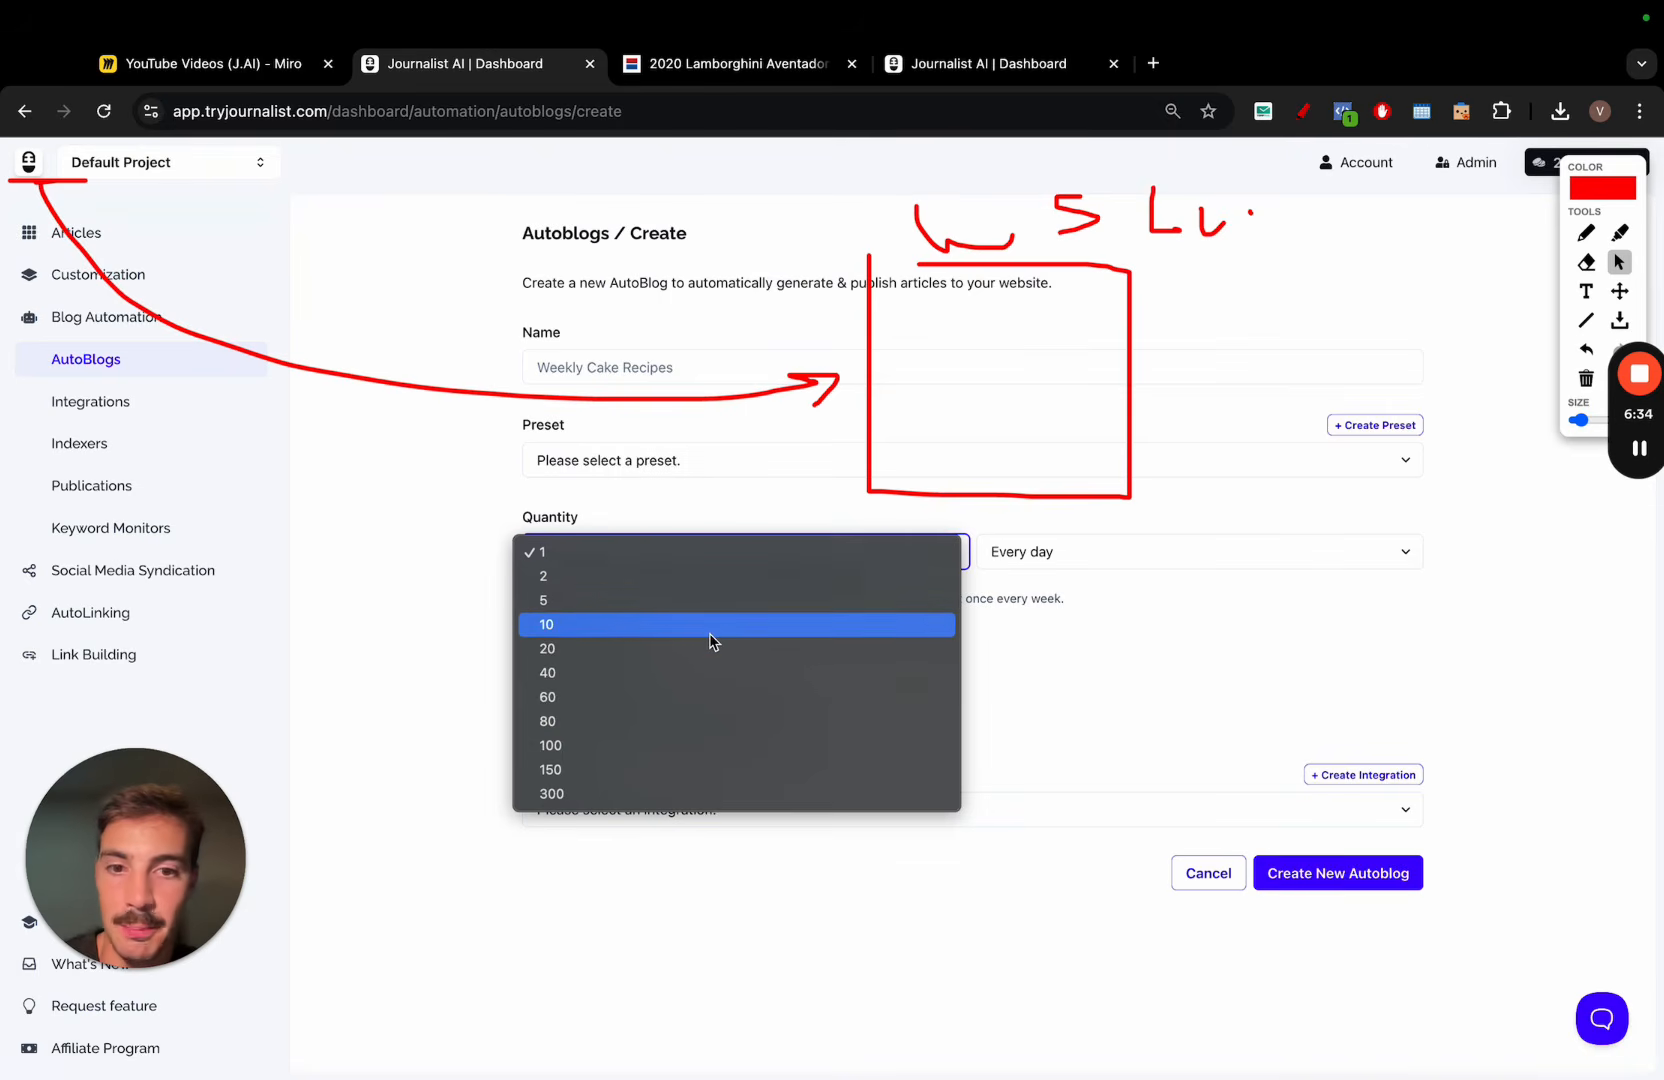
{"action": "left_click", "coordinate": [640, 600]}
{"action": "left_click", "coordinate": [1052, 570]}
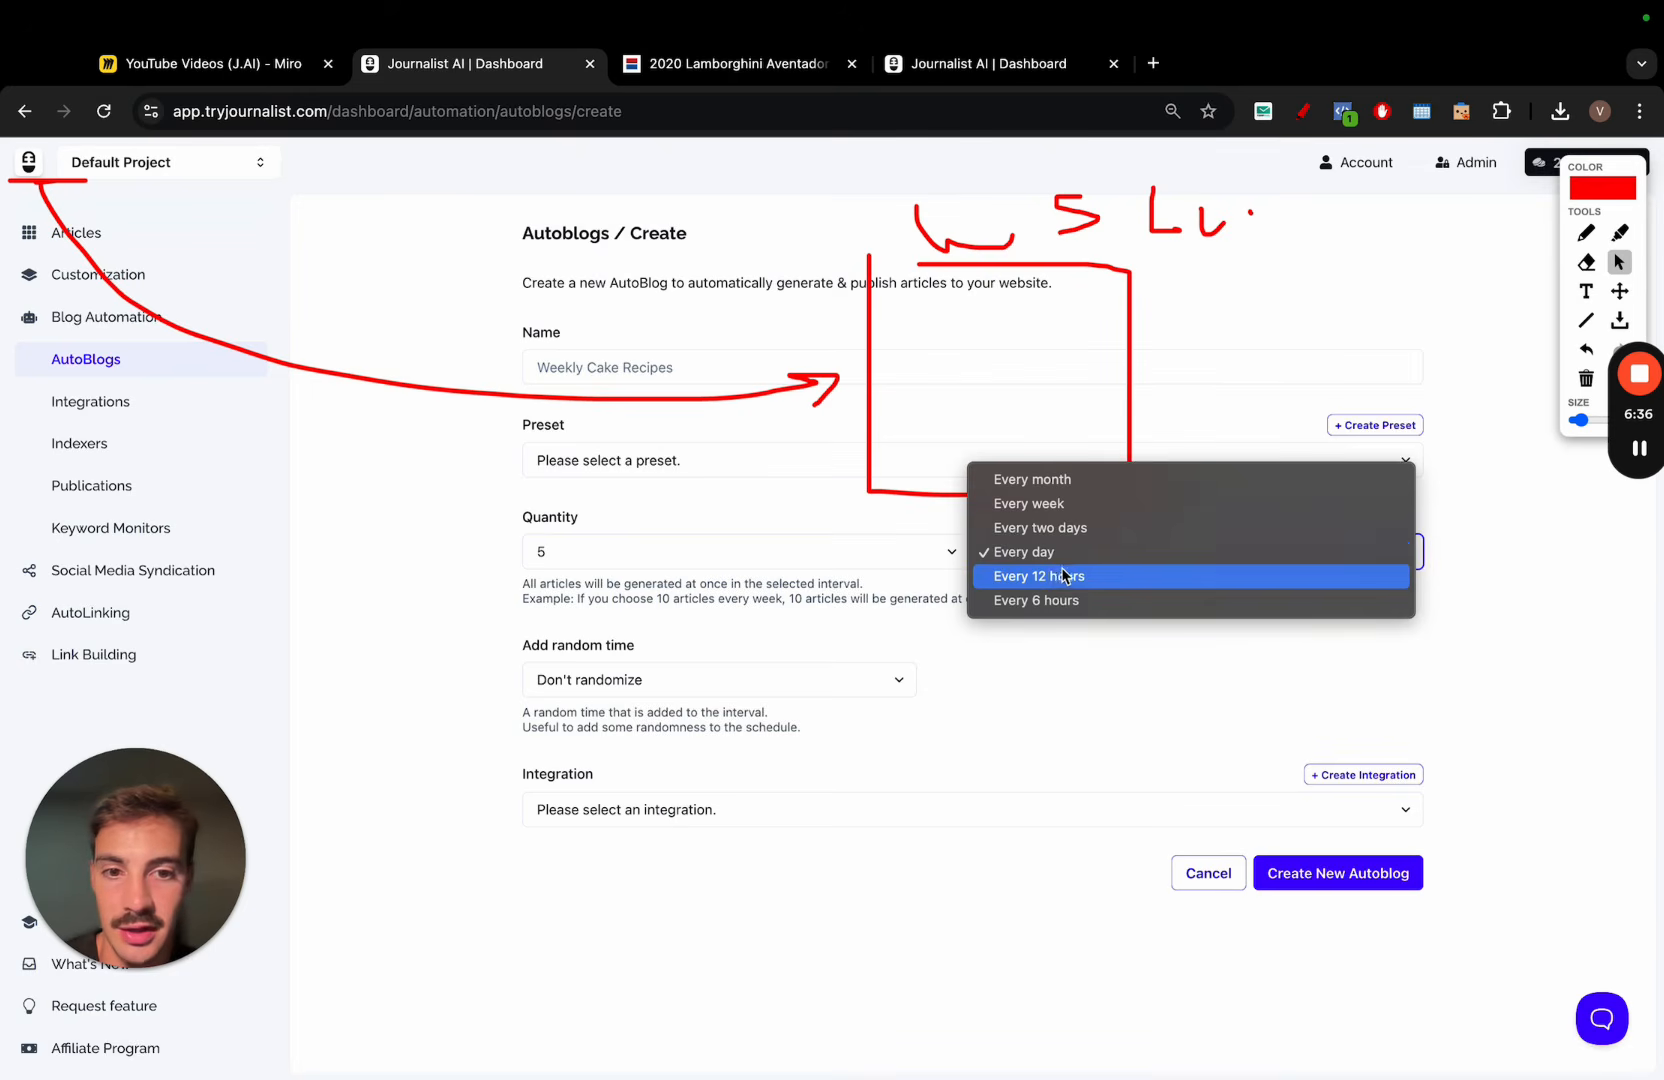
{"action": "left_click", "coordinate": [1040, 505]}
Write "G + P" in red above the arrow and underline the quantity 5 and the Every week interval
{"action": "left_click", "coordinate": [1586, 232]}
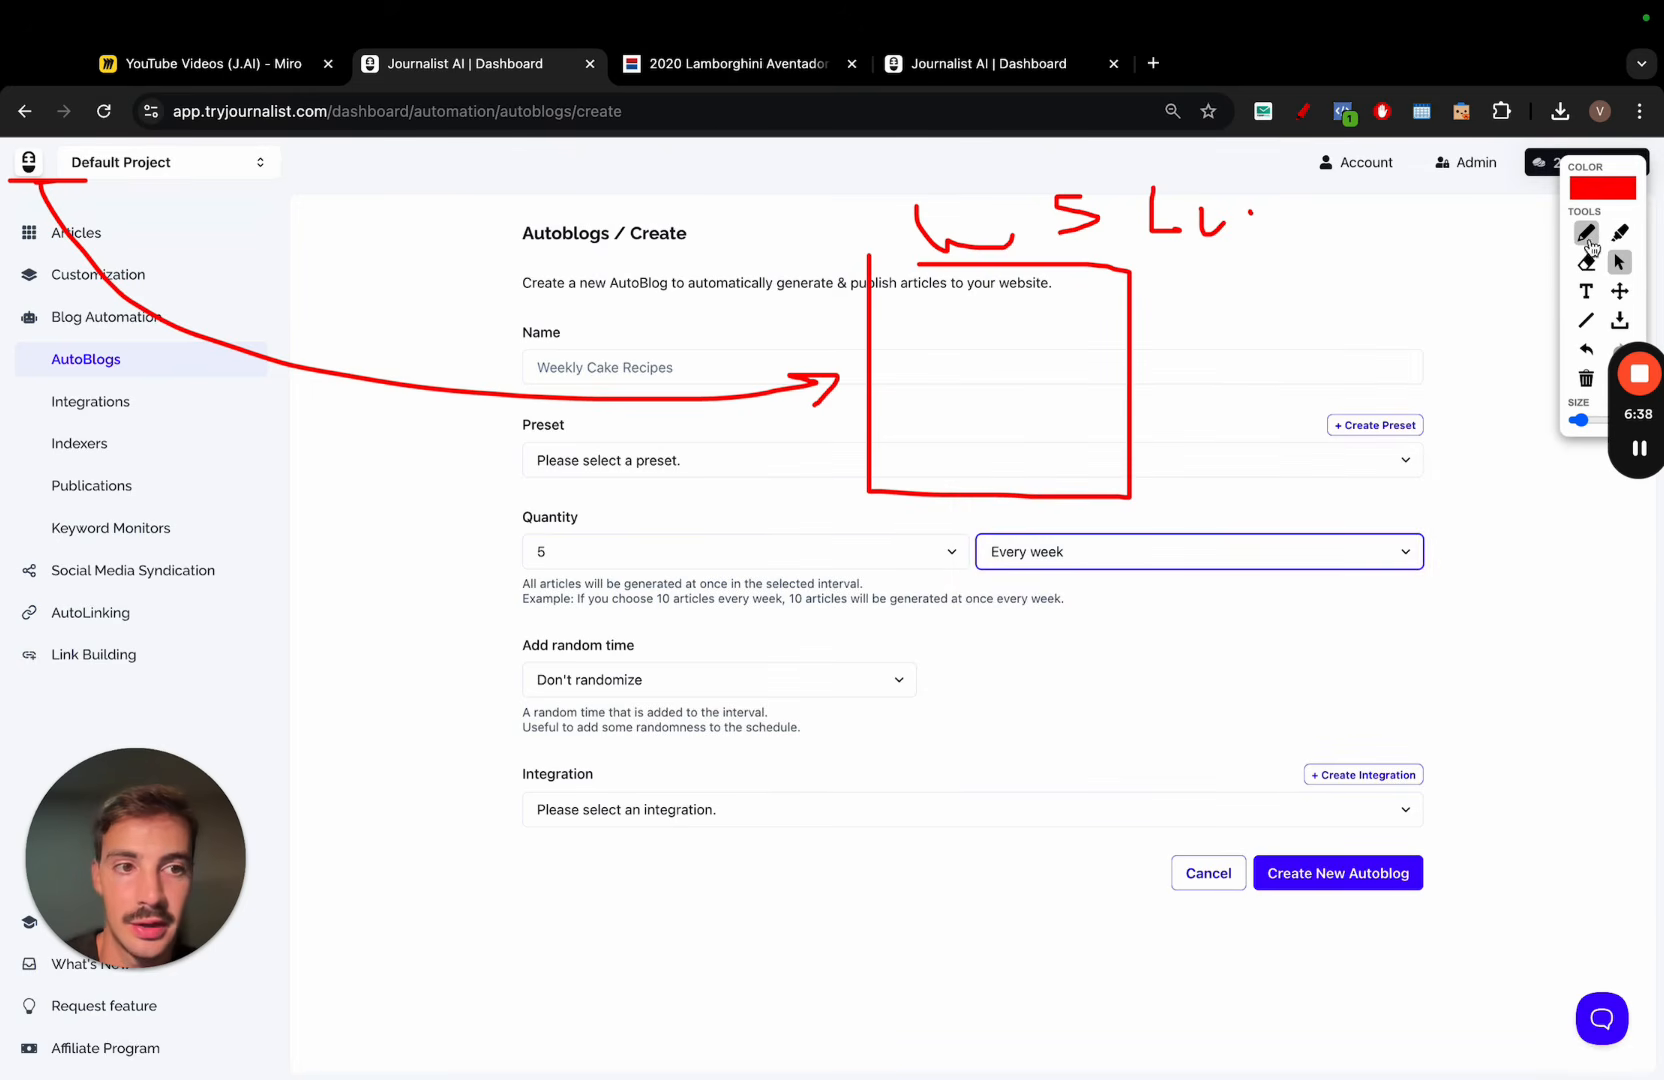
{"action": "mouse_move", "coordinate": [272, 226]}
{"action": "left_mouse_down"}
{"action": "mouse_move", "coordinate": [228, 302]}
{"action": "mouse_move", "coordinate": [272, 282]}
{"action": "mouse_move", "coordinate": [333, 315]}
{"action": "mouse_move", "coordinate": [304, 290]}
{"action": "left_mouse_up"}
{"action": "mouse_move", "coordinate": [428, 312]}
{"action": "left_mouse_down"}
{"action": "mouse_move", "coordinate": [428, 228]}
{"action": "mouse_move", "coordinate": [432, 275]}
{"action": "left_mouse_up"}
{"action": "left_click_drag", "start_coordinate": [528, 571], "coordinate": [586, 569]}
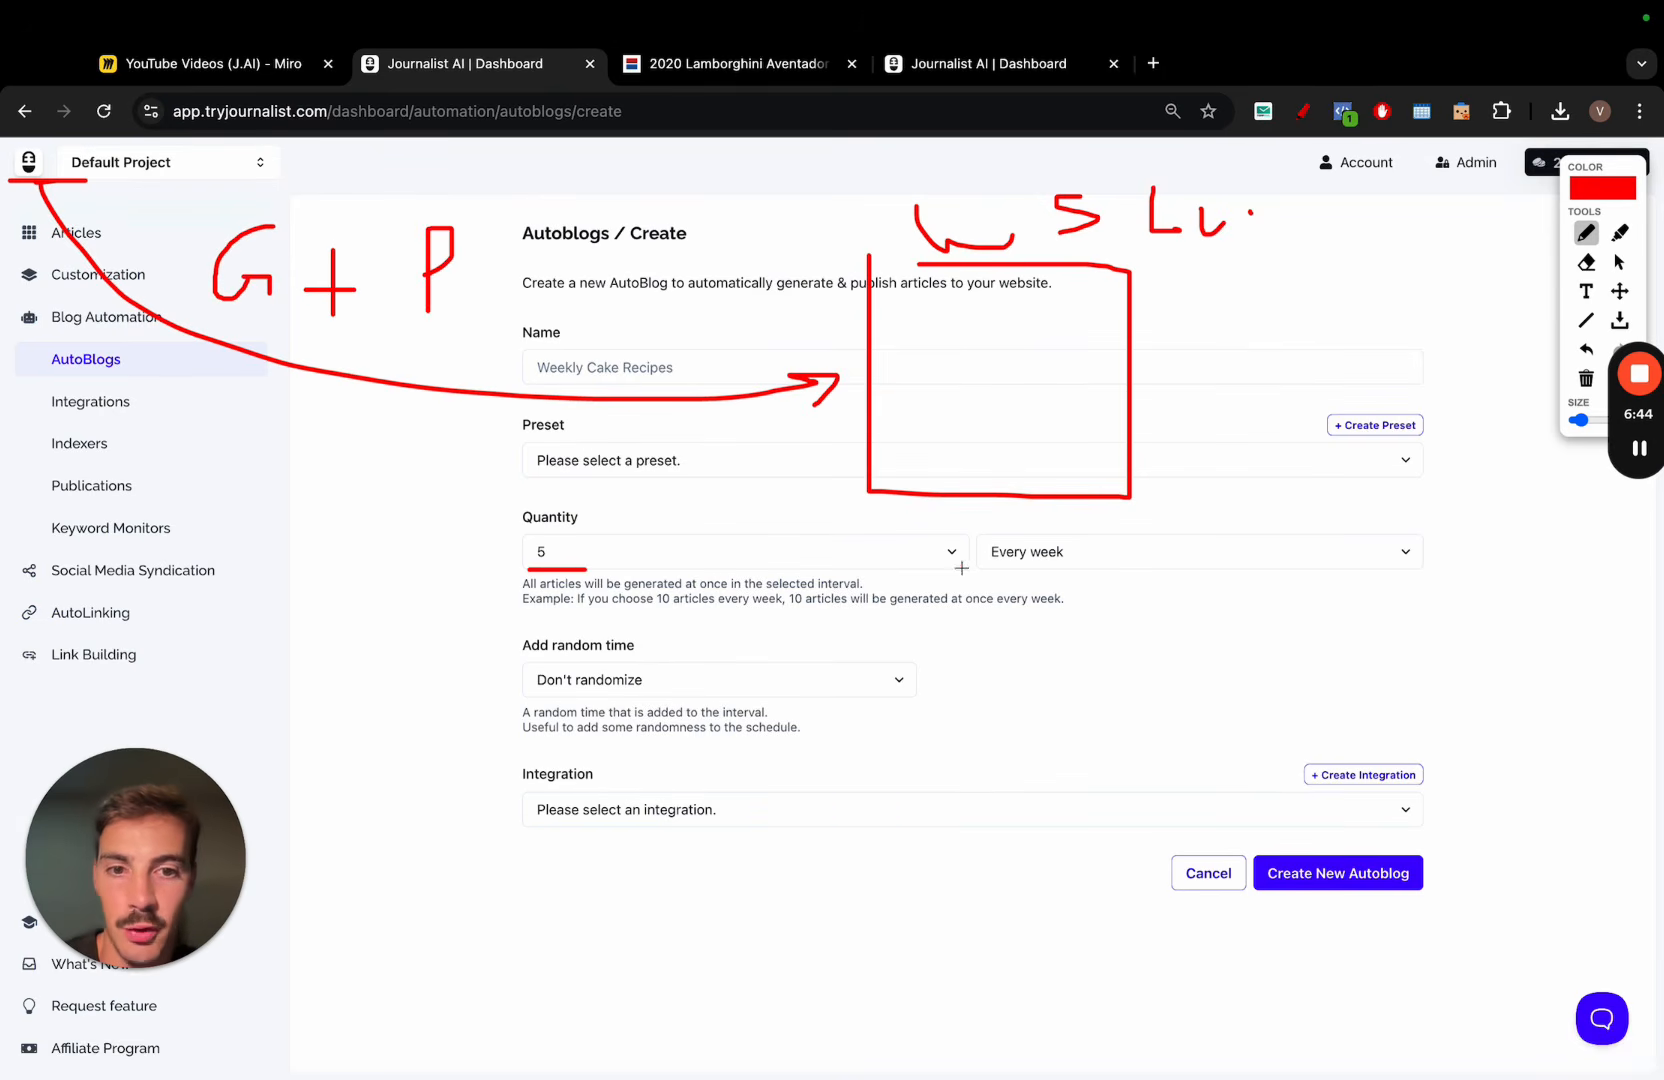
{"action": "left_click_drag", "start_coordinate": [963, 566], "coordinate": [1044, 566]}
Draw five small red squares inside the large box, with two lines fanning out from the last square
{"action": "mouse_move", "coordinate": [896, 302]}
{"action": "left_mouse_down"}
{"action": "mouse_move", "coordinate": [934, 325]}
{"action": "mouse_move", "coordinate": [898, 300]}
{"action": "left_mouse_up"}
{"action": "left_click_drag", "start_coordinate": [962, 298], "coordinate": [999, 295]}
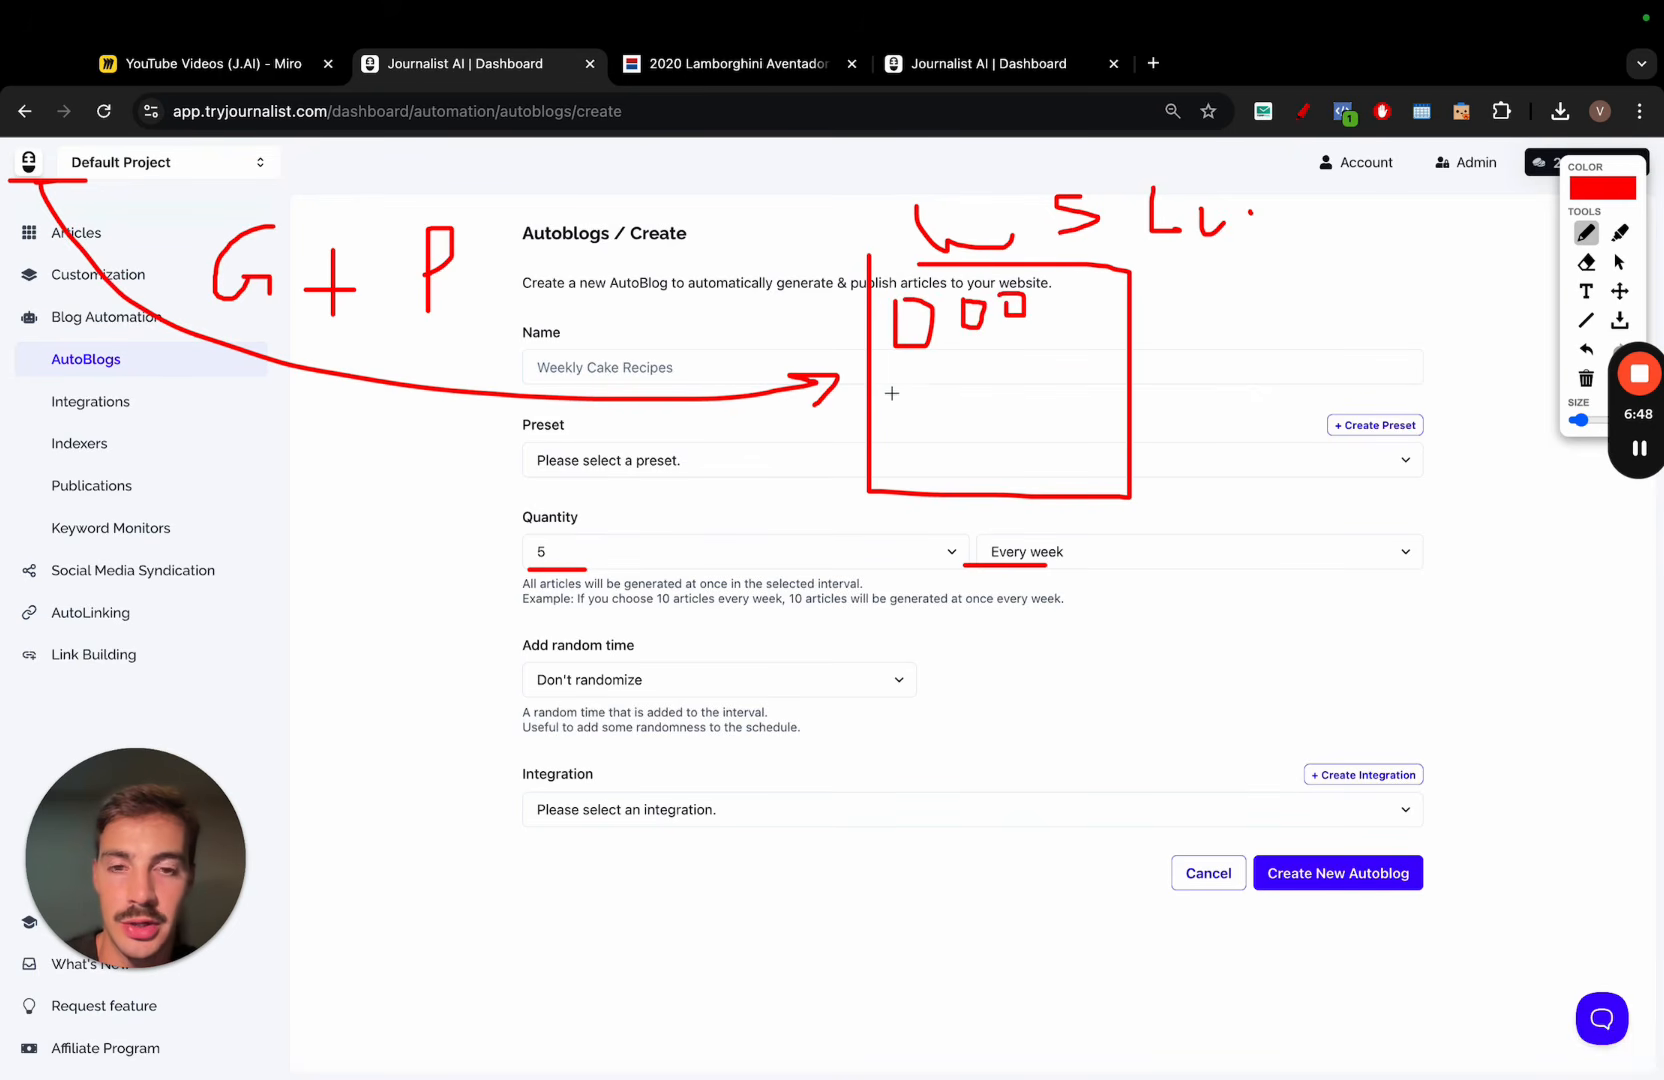
{"action": "left_click_drag", "start_coordinate": [892, 393], "coordinate": [1295, 342]}
{"action": "left_click_drag", "start_coordinate": [982, 429], "coordinate": [1271, 584]}
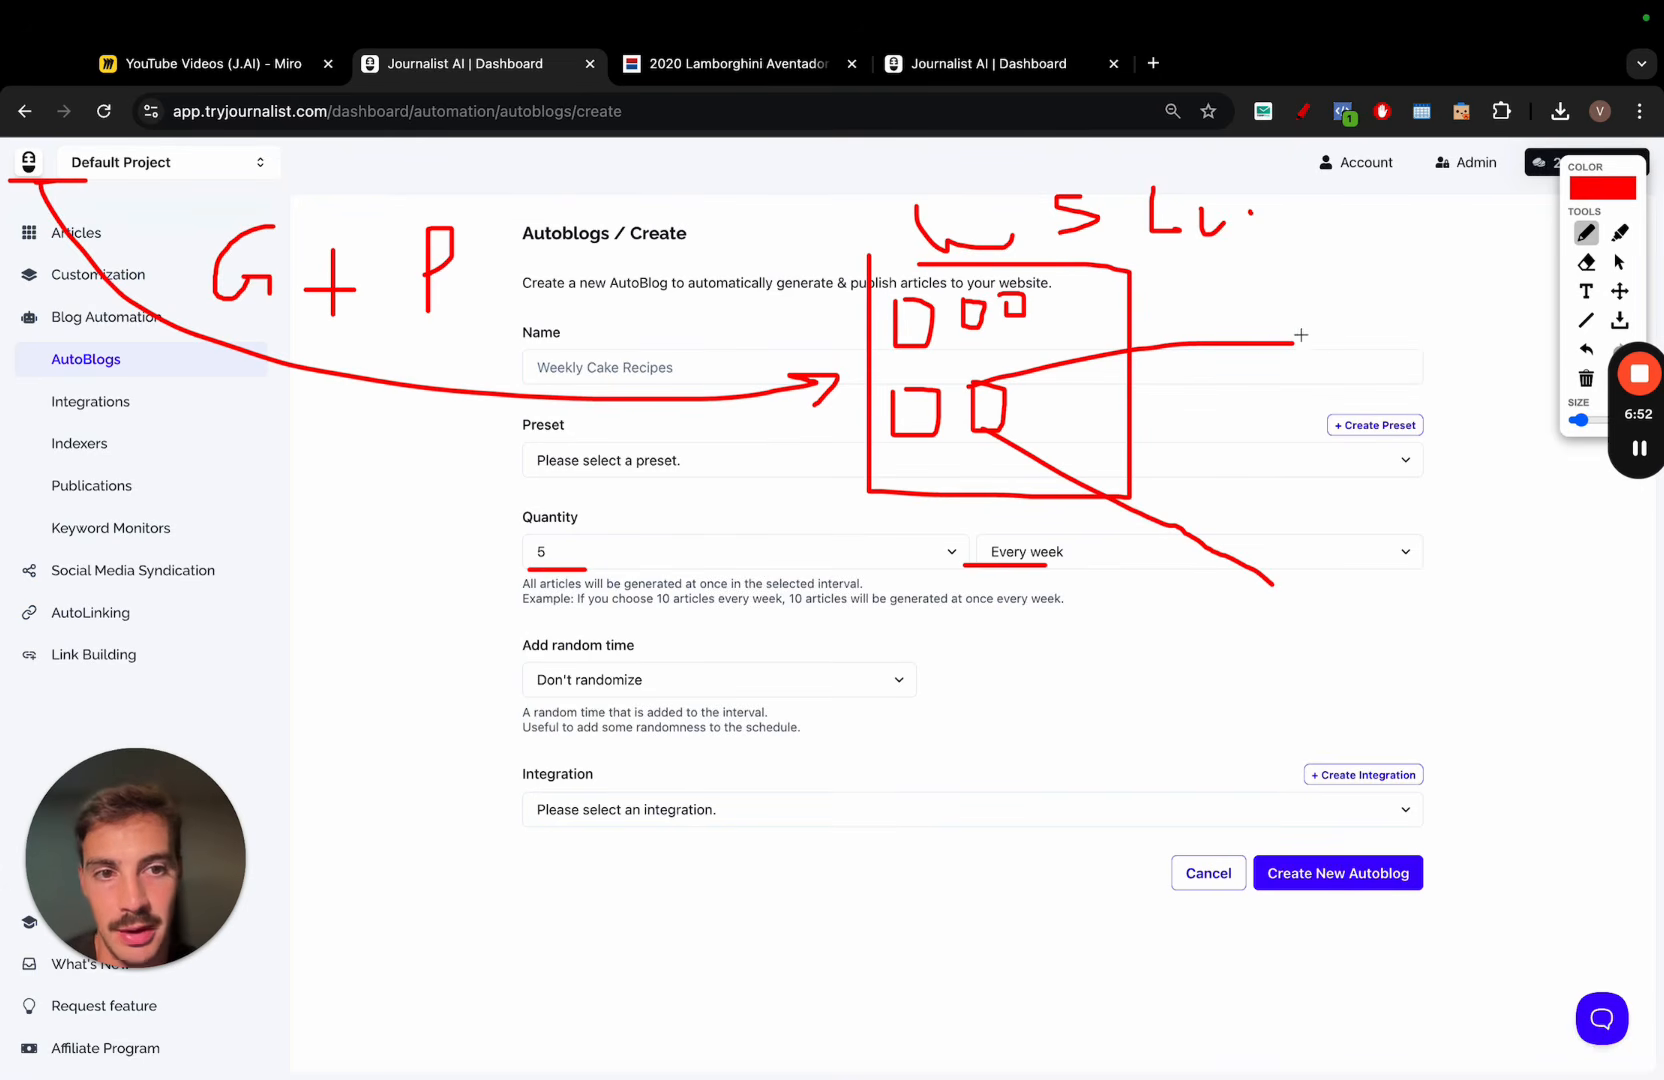
Sketch an enlarged article page in red at the ends of the fanning lines, with content blocks, text lines and dots inside and branches leading out
{"action": "mouse_move", "coordinate": [1300, 335]}
{"action": "left_mouse_down"}
{"action": "mouse_move", "coordinate": [1456, 605]}
{"action": "mouse_move", "coordinate": [1345, 292]}
{"action": "mouse_move", "coordinate": [1425, 325]}
{"action": "mouse_move", "coordinate": [1336, 300]}
{"action": "left_mouse_up"}
{"action": "left_click_drag", "start_coordinate": [1325, 388], "coordinate": [1512, 428]}
{"action": "mouse_move", "coordinate": [1332, 455]}
{"action": "left_mouse_down"}
{"action": "mouse_move", "coordinate": [1408, 478]}
{"action": "mouse_move", "coordinate": [1352, 451]}
{"action": "left_mouse_up"}
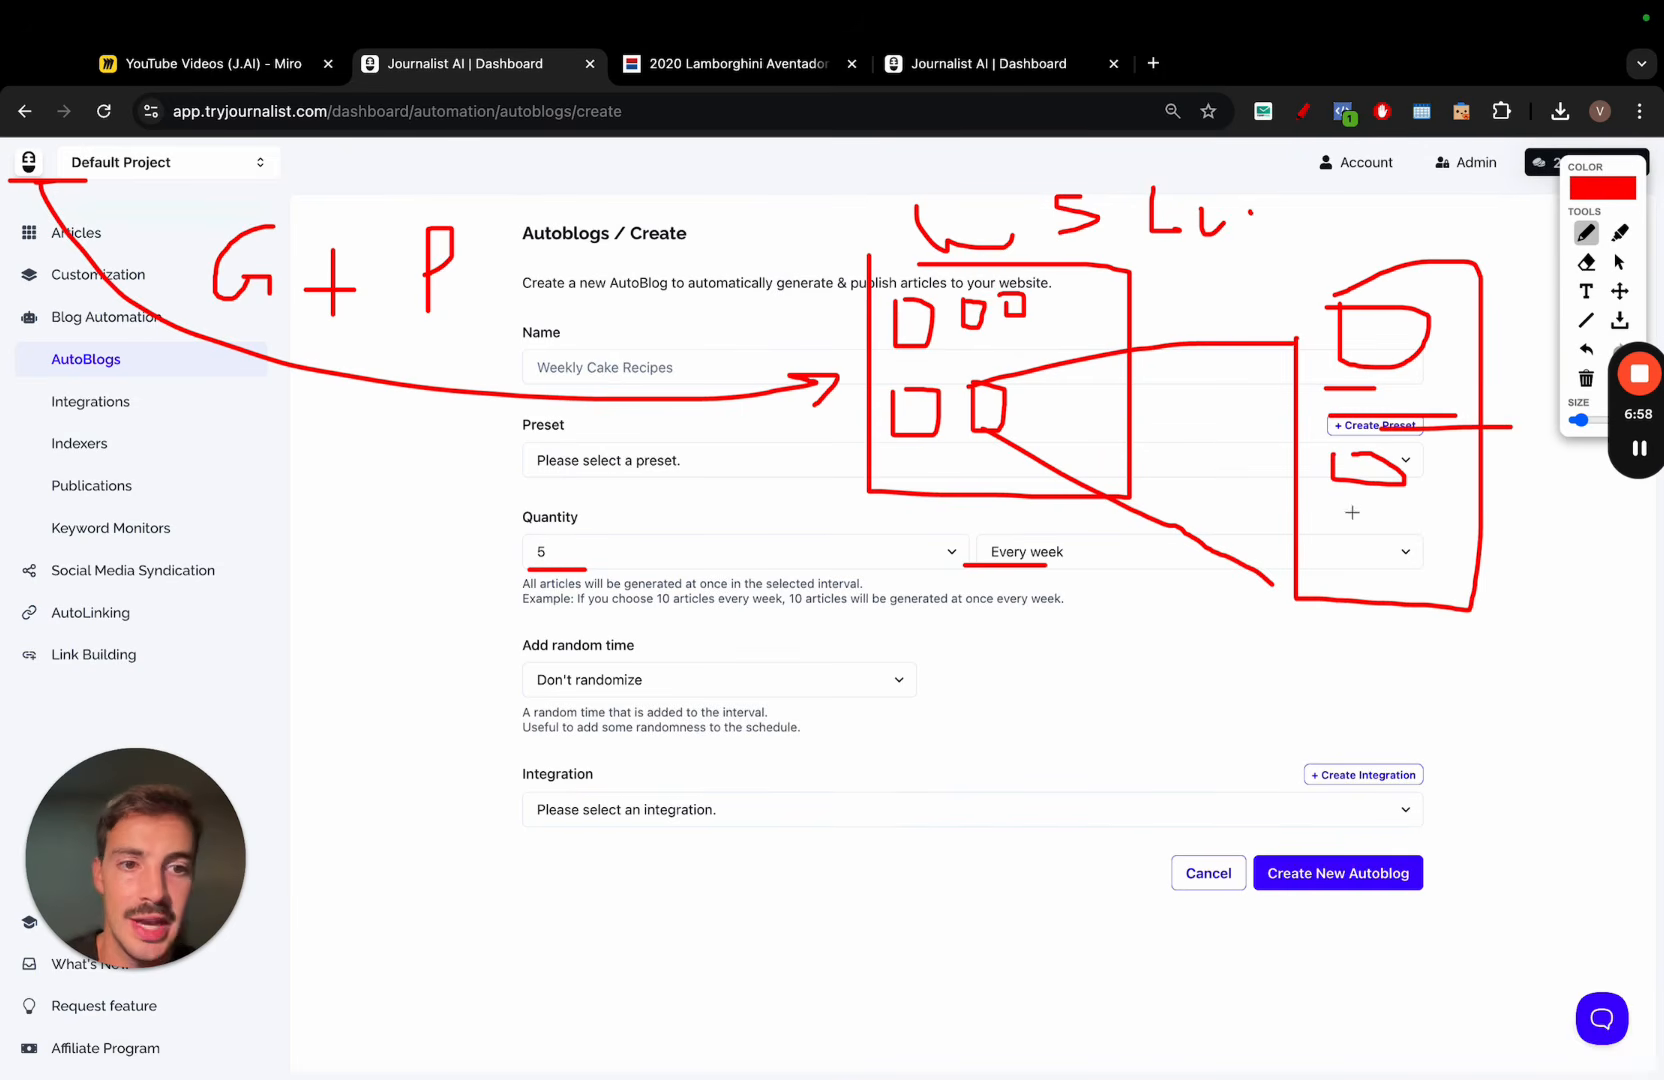
{"action": "mouse_move", "coordinate": [1346, 520]}
{"action": "left_mouse_down"}
{"action": "mouse_move", "coordinate": [1380, 546]}
{"action": "mouse_move", "coordinate": [1349, 525]}
{"action": "left_mouse_up"}
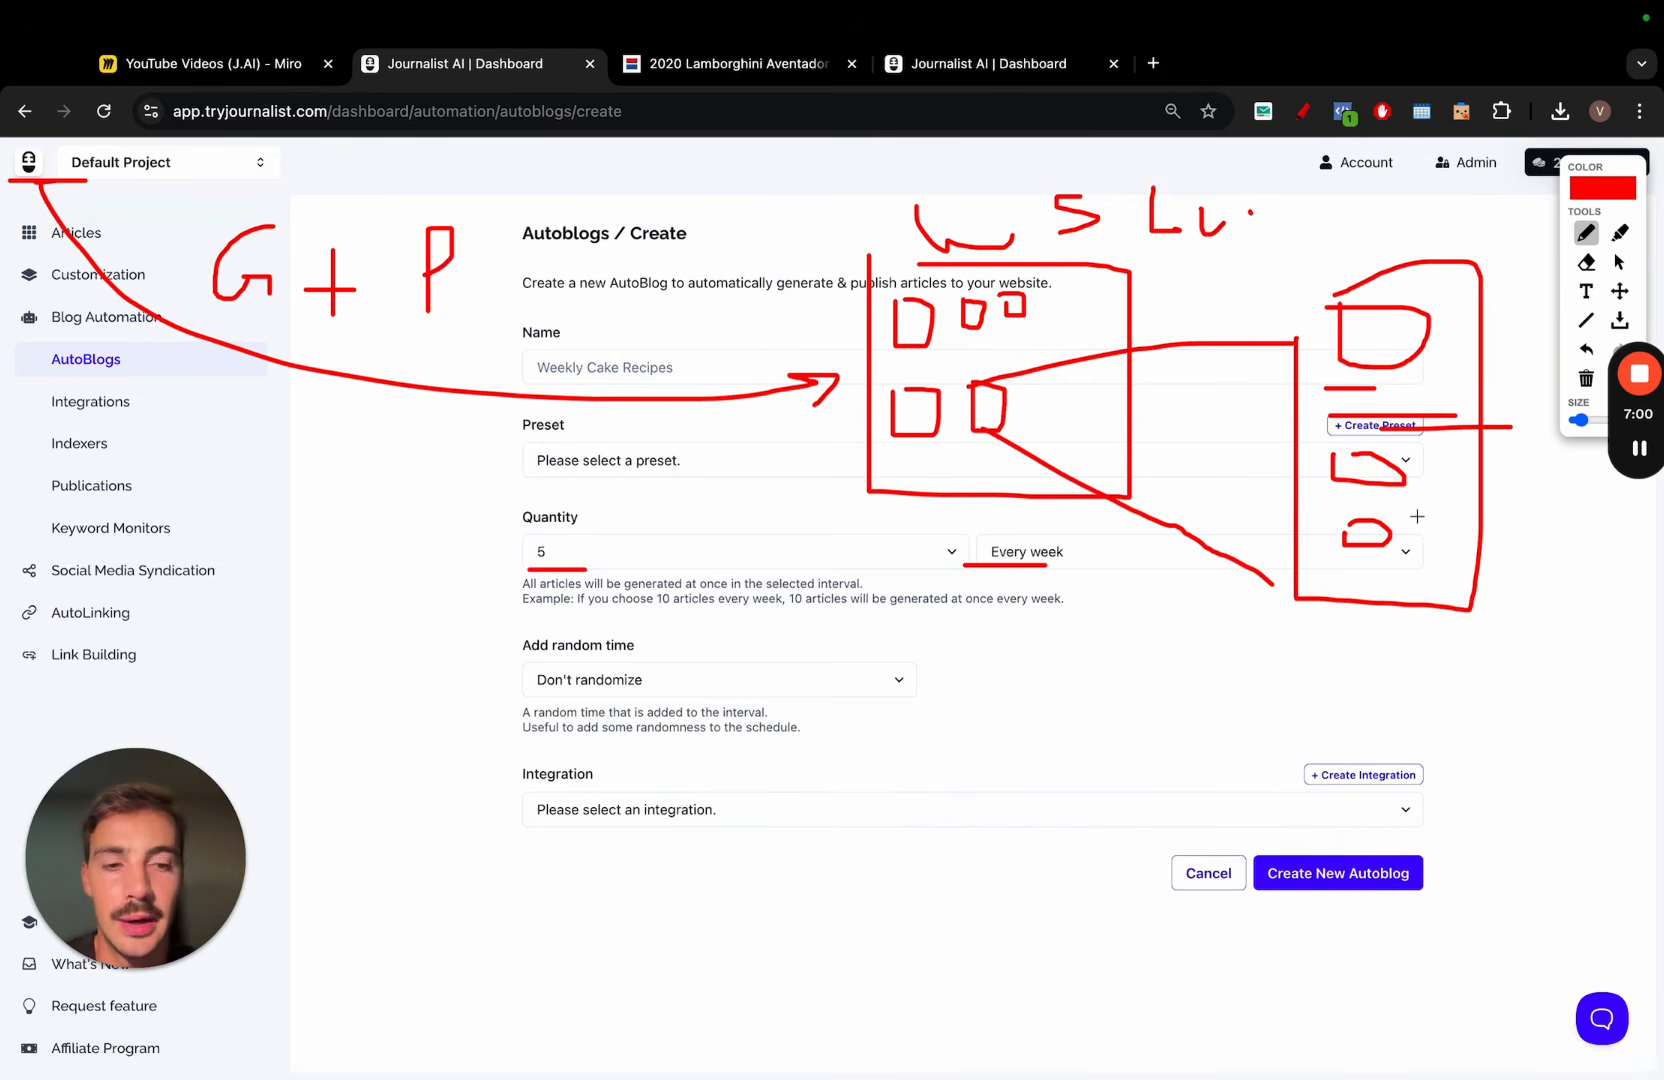
{"action": "left_click", "coordinate": [1435, 558]}
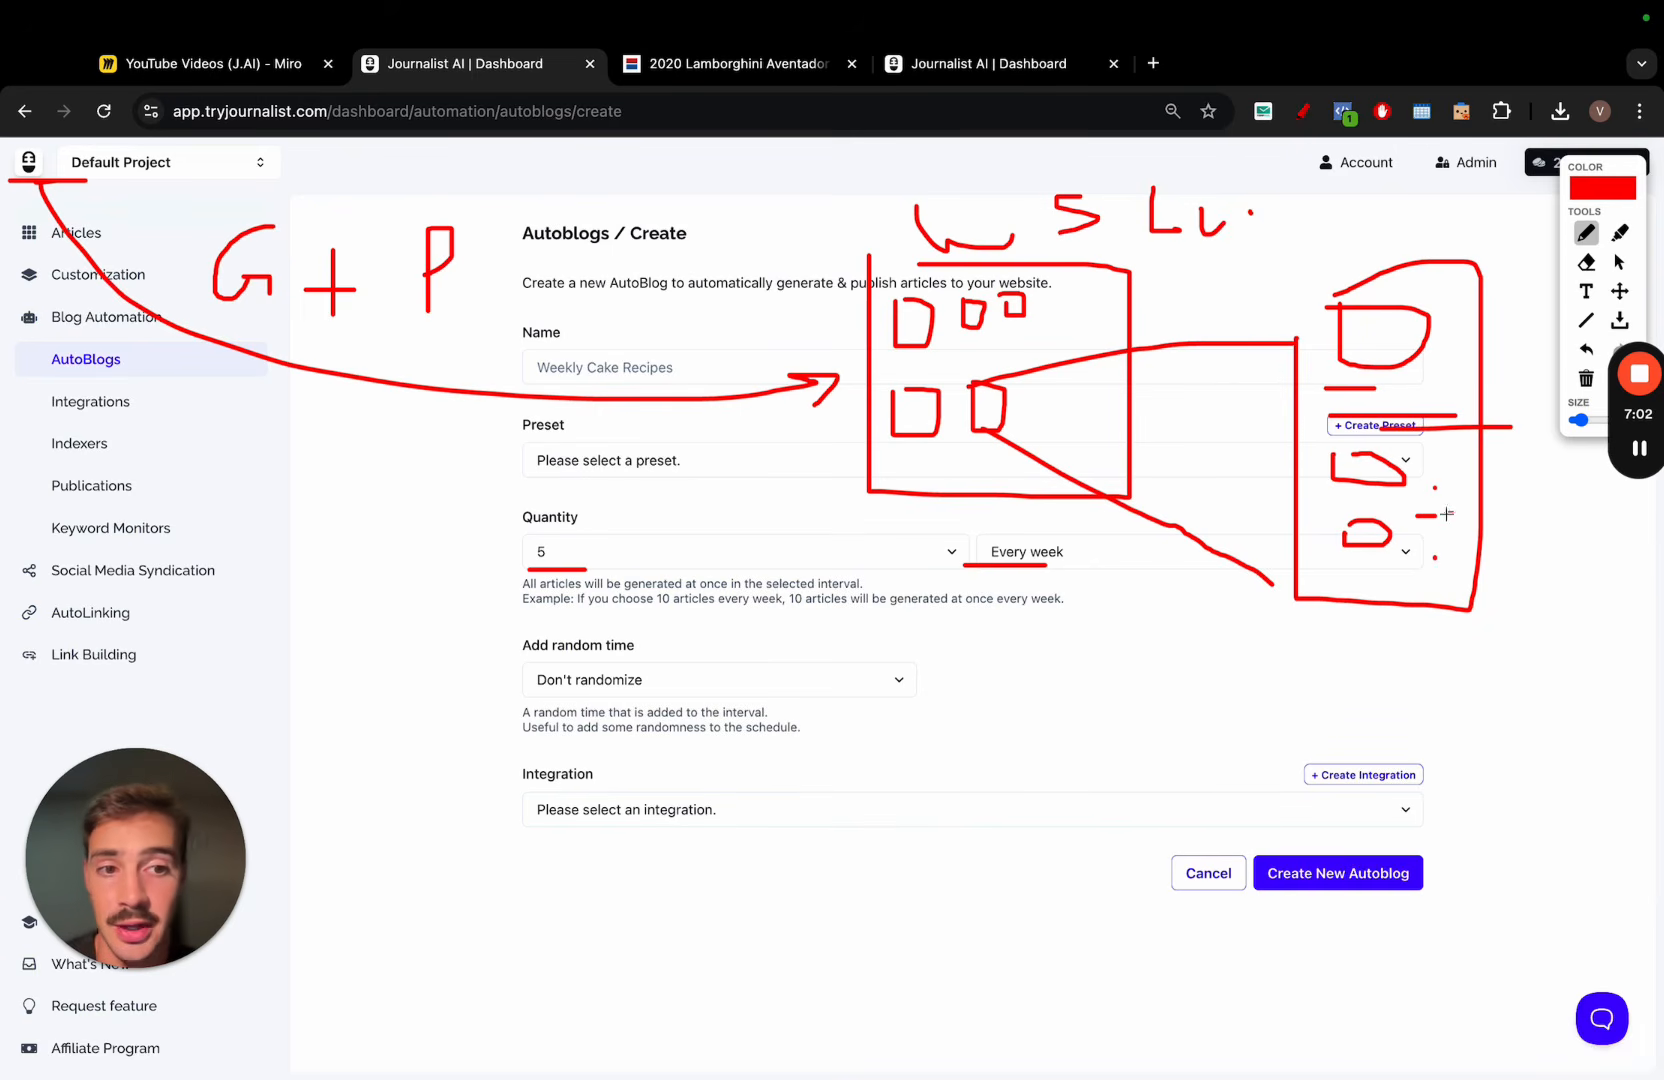
{"action": "mouse_move", "coordinate": [1447, 514]}
{"action": "left_mouse_down"}
{"action": "mouse_move", "coordinate": [1612, 458]}
{"action": "mouse_move", "coordinate": [1563, 540]}
{"action": "mouse_move", "coordinate": [1605, 512]}
{"action": "left_mouse_up"}
{"action": "mouse_move", "coordinate": [1447, 570]}
{"action": "left_mouse_down"}
{"action": "mouse_move", "coordinate": [1449, 616]}
{"action": "mouse_move", "coordinate": [1490, 657]}
{"action": "mouse_move", "coordinate": [1524, 658]}
{"action": "left_mouse_up"}
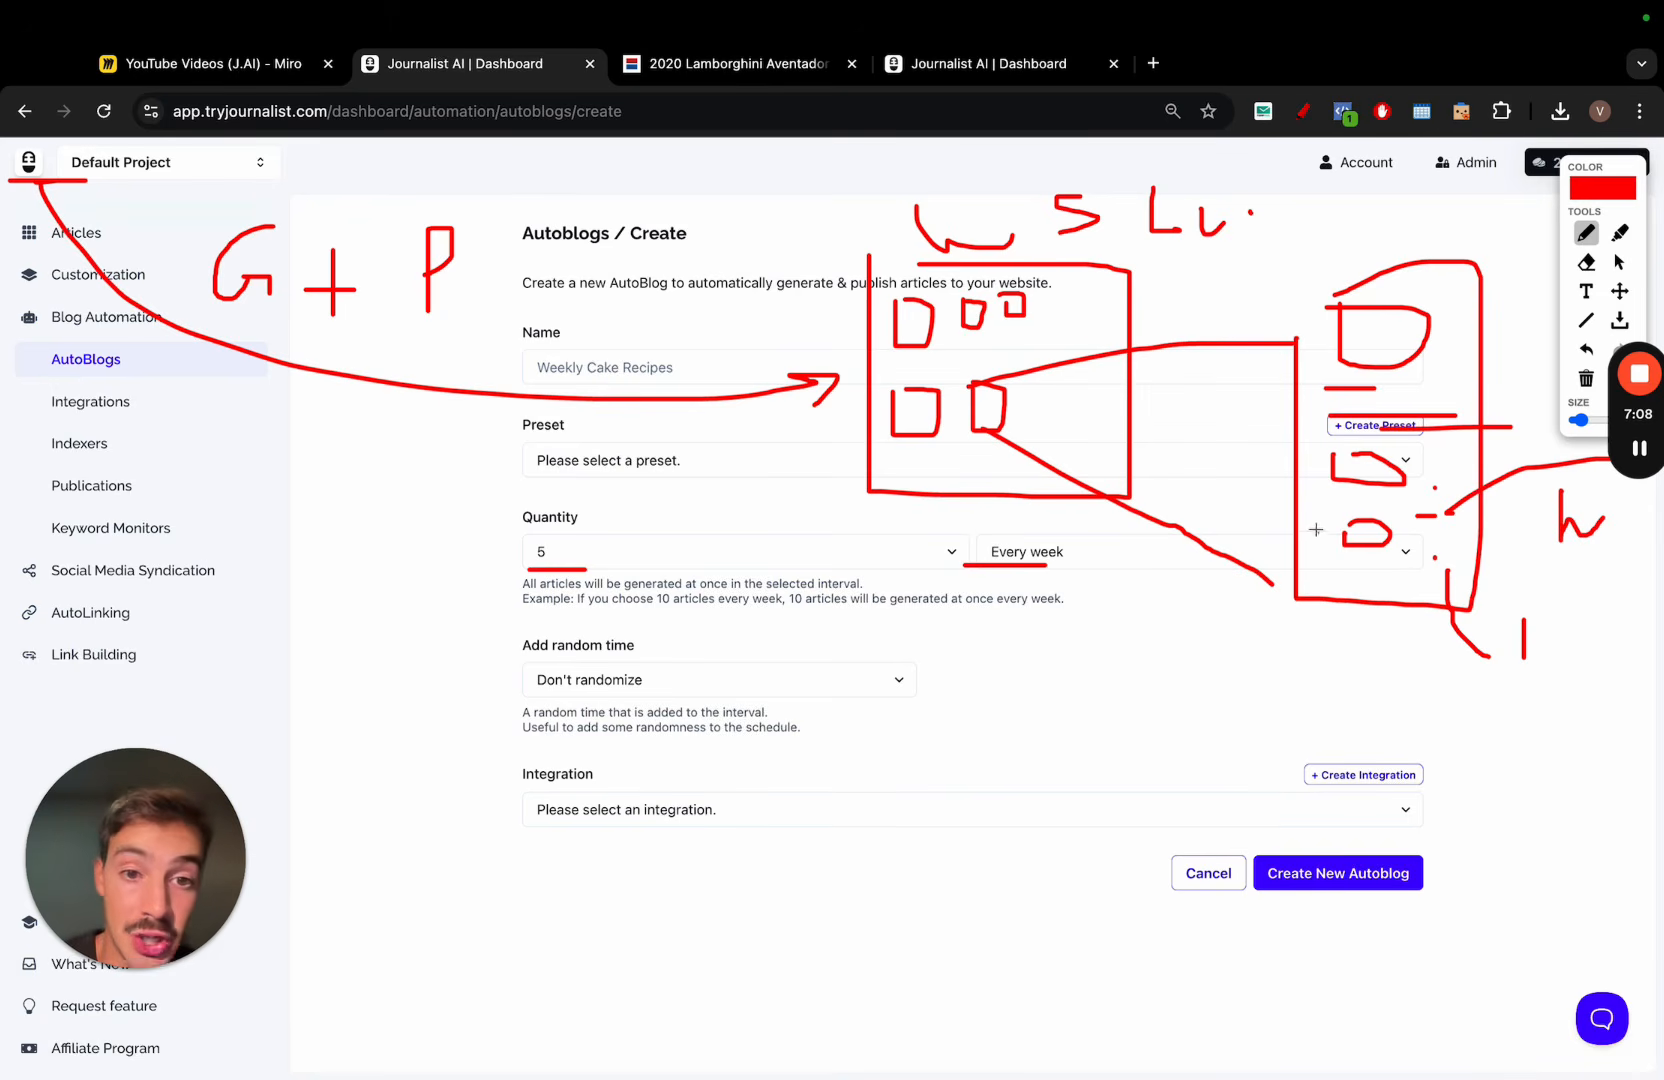
Link the small squares inside the large box to one another with curved red lines
{"action": "mouse_move", "coordinate": [985, 430]}
{"action": "left_mouse_down"}
{"action": "mouse_move", "coordinate": [952, 452]}
{"action": "mouse_move", "coordinate": [922, 434]}
{"action": "left_mouse_up"}
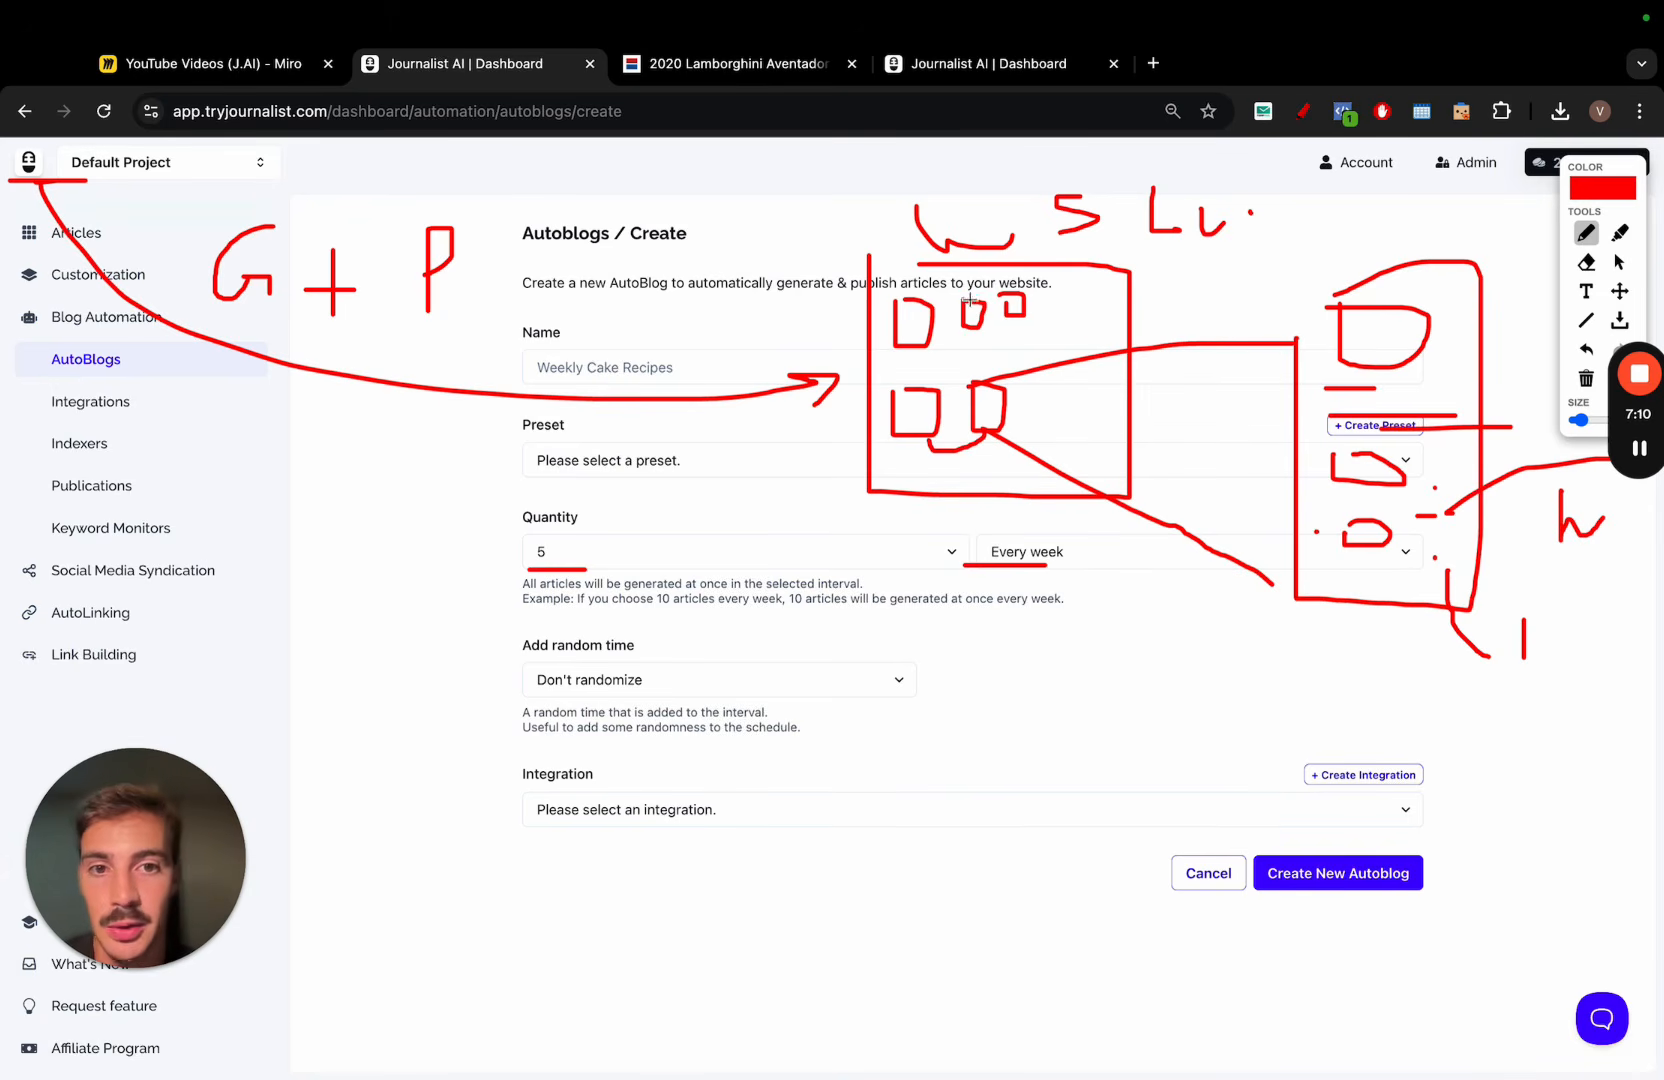
{"action": "mouse_move", "coordinate": [968, 299]}
{"action": "left_mouse_down"}
{"action": "mouse_move", "coordinate": [909, 301]}
{"action": "mouse_move", "coordinate": [939, 417]}
{"action": "left_mouse_up"}
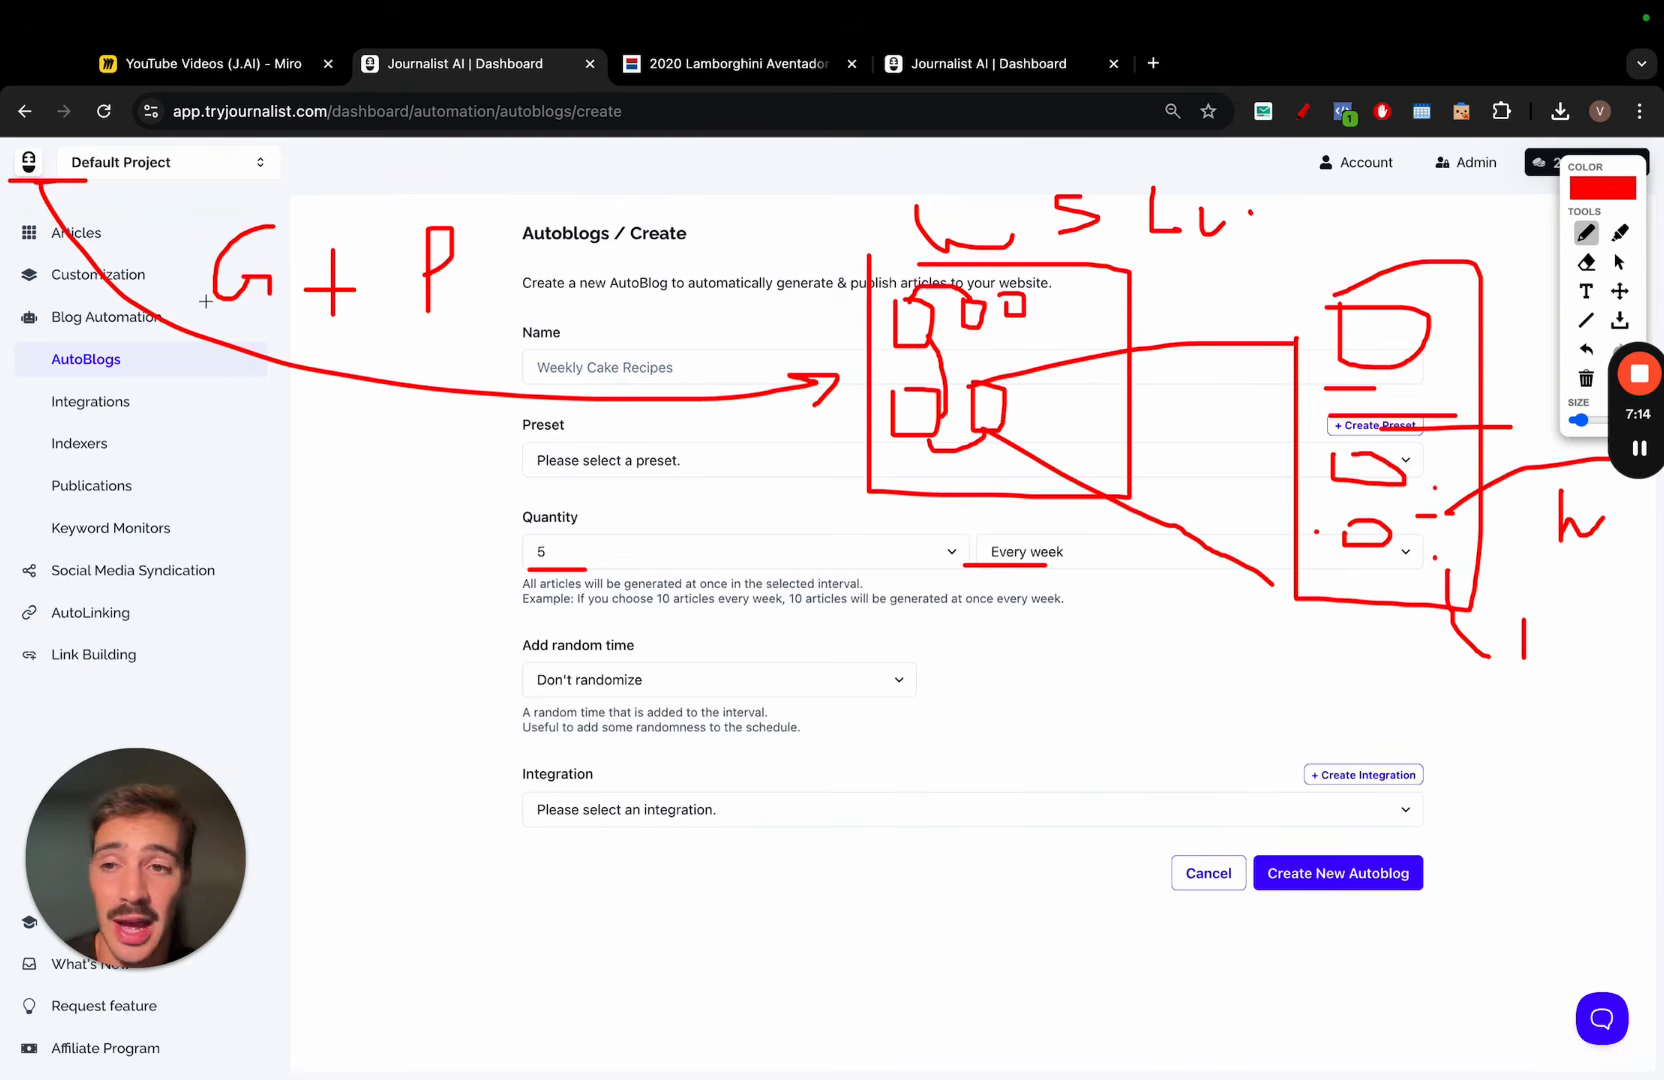
Write "K +" in red before "G + P" with an arrow from the G back to the K, and box the Keyword Monitors entry
{"action": "mouse_move", "coordinate": [105, 195]}
{"action": "left_mouse_down"}
{"action": "mouse_move", "coordinate": [110, 285]}
{"action": "mouse_move", "coordinate": [141, 221]}
{"action": "mouse_move", "coordinate": [180, 282]}
{"action": "left_mouse_up"}
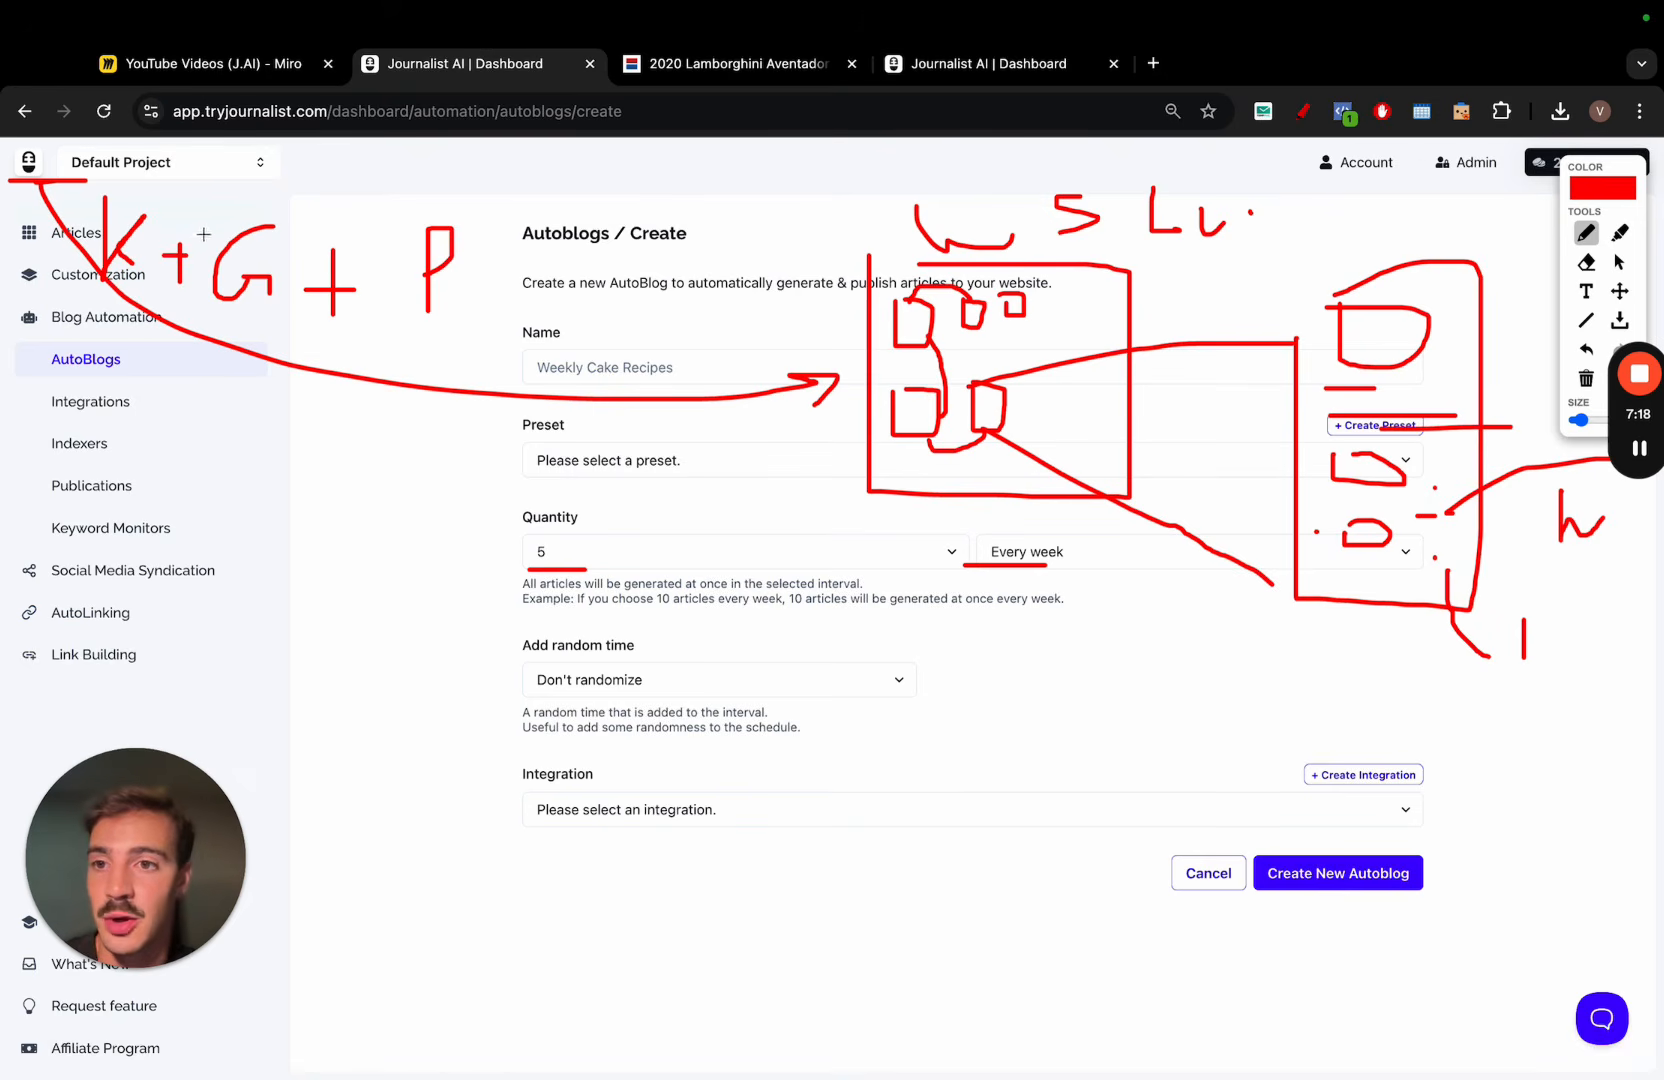
{"action": "mouse_move", "coordinate": [222, 212]}
{"action": "left_mouse_down"}
{"action": "mouse_move", "coordinate": [155, 180]}
{"action": "mouse_move", "coordinate": [126, 190]}
{"action": "mouse_move", "coordinate": [140, 196]}
{"action": "left_mouse_up"}
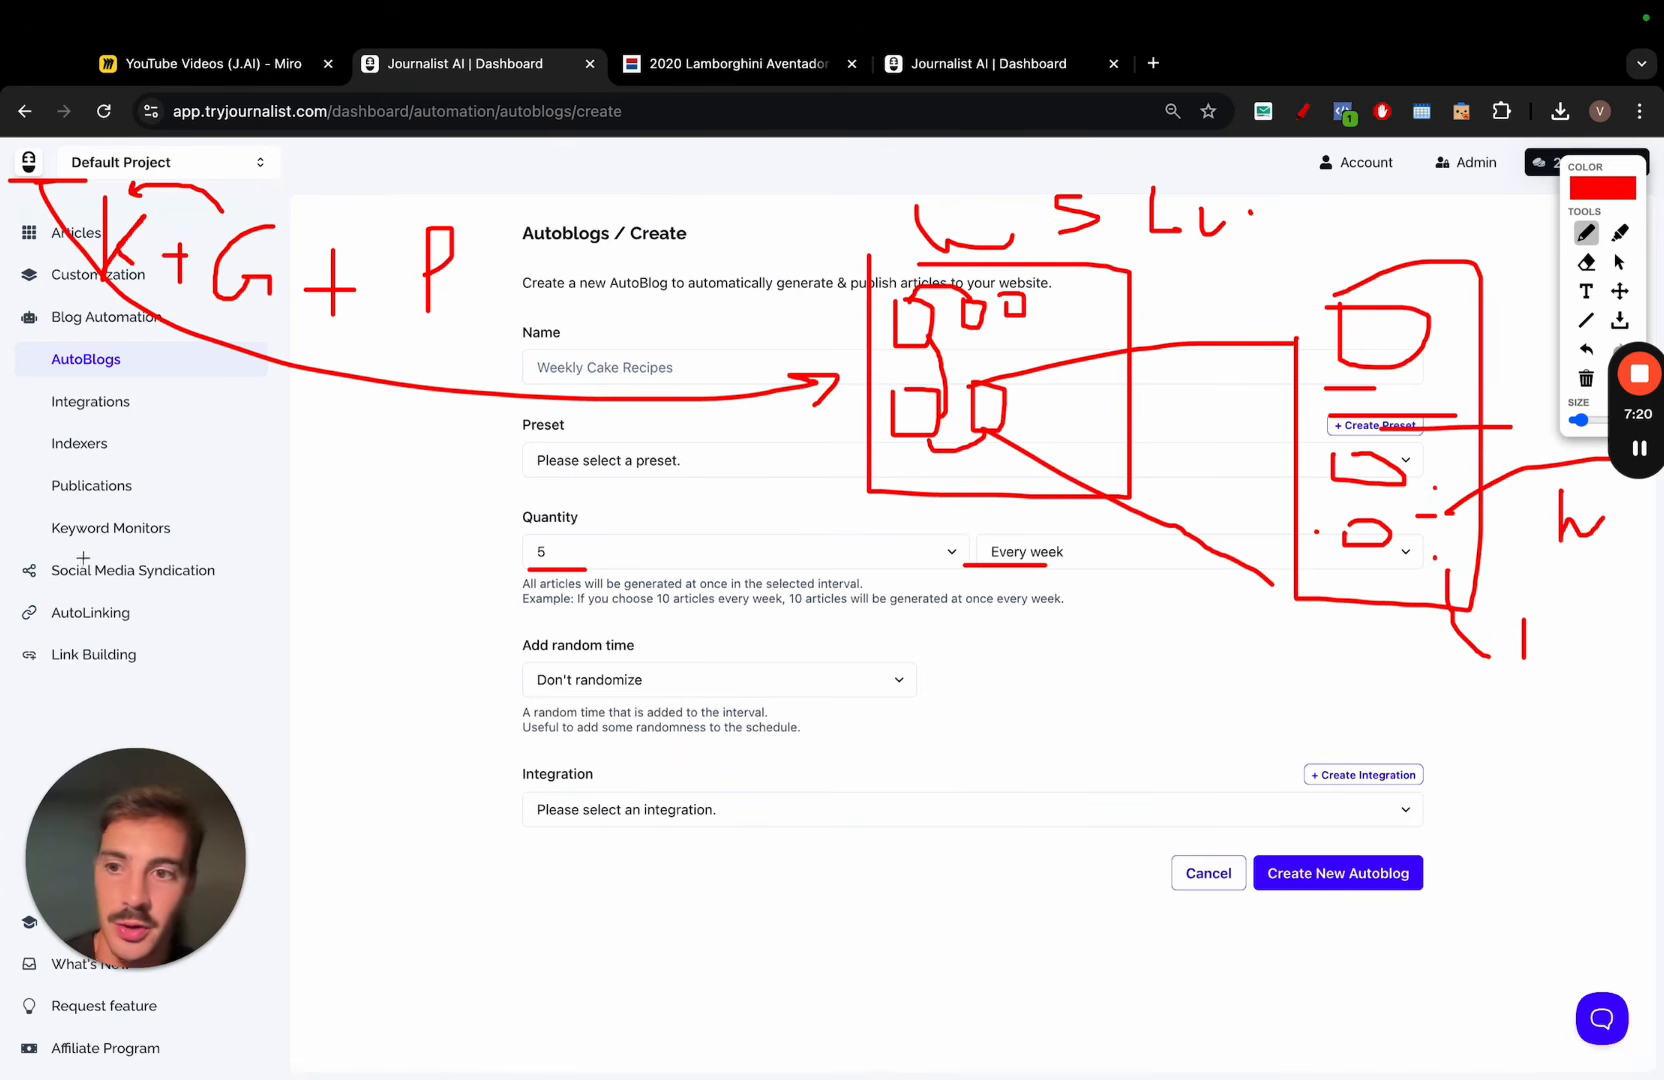
{"action": "mouse_move", "coordinate": [44, 547]}
{"action": "left_mouse_down"}
{"action": "mouse_move", "coordinate": [170, 548]}
{"action": "mouse_move", "coordinate": [195, 510]}
{"action": "mouse_move", "coordinate": [39, 527]}
{"action": "left_mouse_up"}
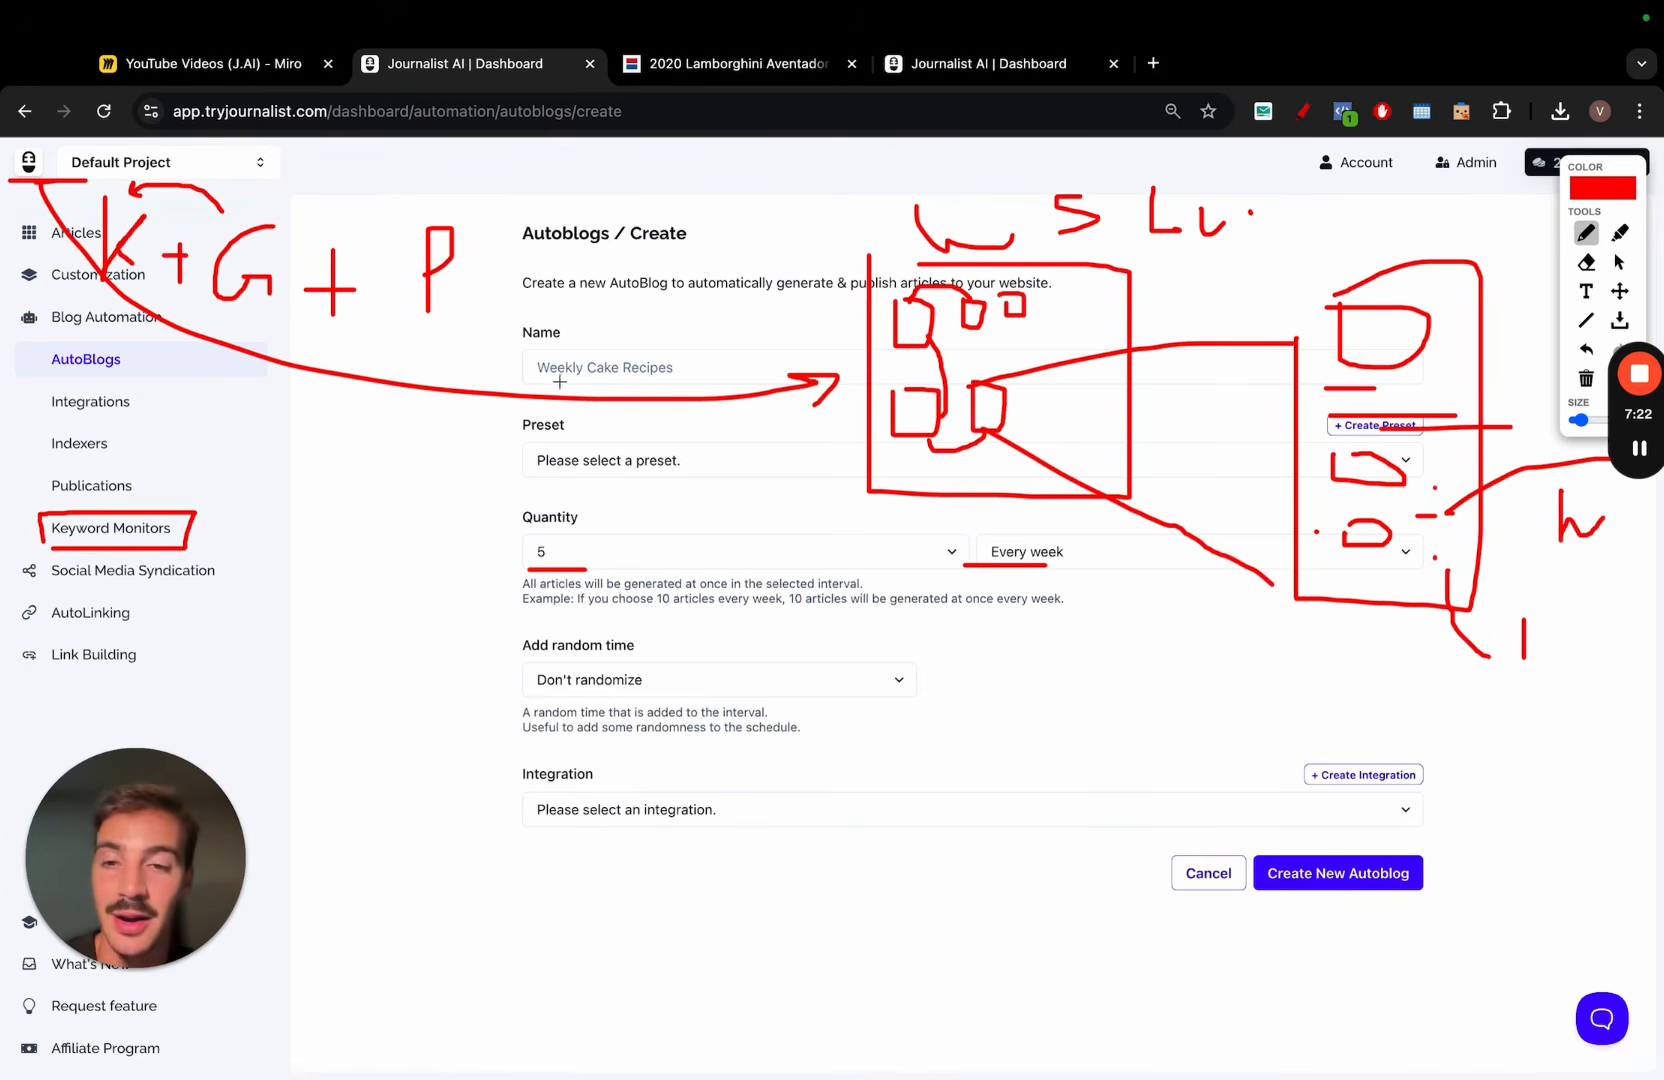
Extend the red formula with "+ I" after the P and draw an arrow pointing at Indexers
{"action": "mouse_move", "coordinate": [485, 264]}
{"action": "left_mouse_down"}
{"action": "mouse_move", "coordinate": [485, 310]}
{"action": "mouse_move", "coordinate": [462, 288]}
{"action": "mouse_move", "coordinate": [642, 258]}
{"action": "left_mouse_up"}
{"action": "mouse_move", "coordinate": [592, 260]}
{"action": "left_mouse_down"}
{"action": "mouse_move", "coordinate": [585, 316]}
{"action": "mouse_move", "coordinate": [610, 315]}
{"action": "left_mouse_up"}
{"action": "left_click_drag", "start_coordinate": [250, 433], "coordinate": [135, 436]}
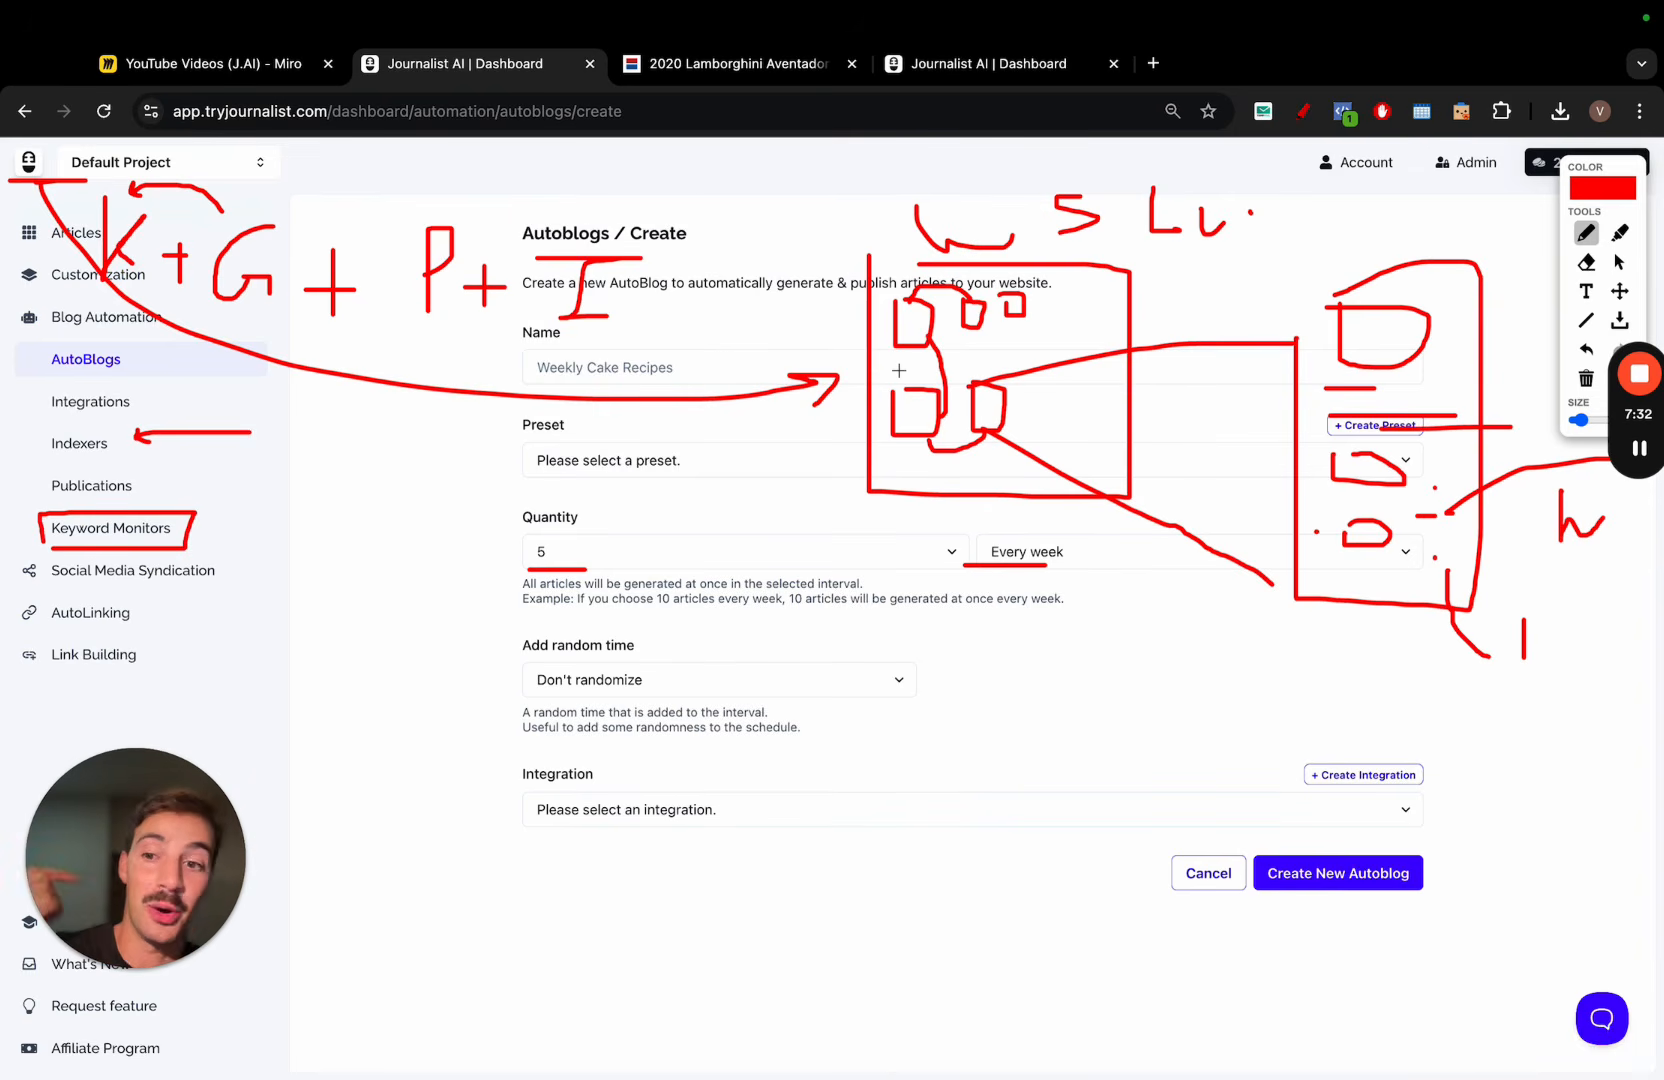
Draw a red arrow at Social Media Syndication and another down from a small square to the letters F, L and T
{"action": "left_click_drag", "start_coordinate": [302, 571], "coordinate": [224, 571]}
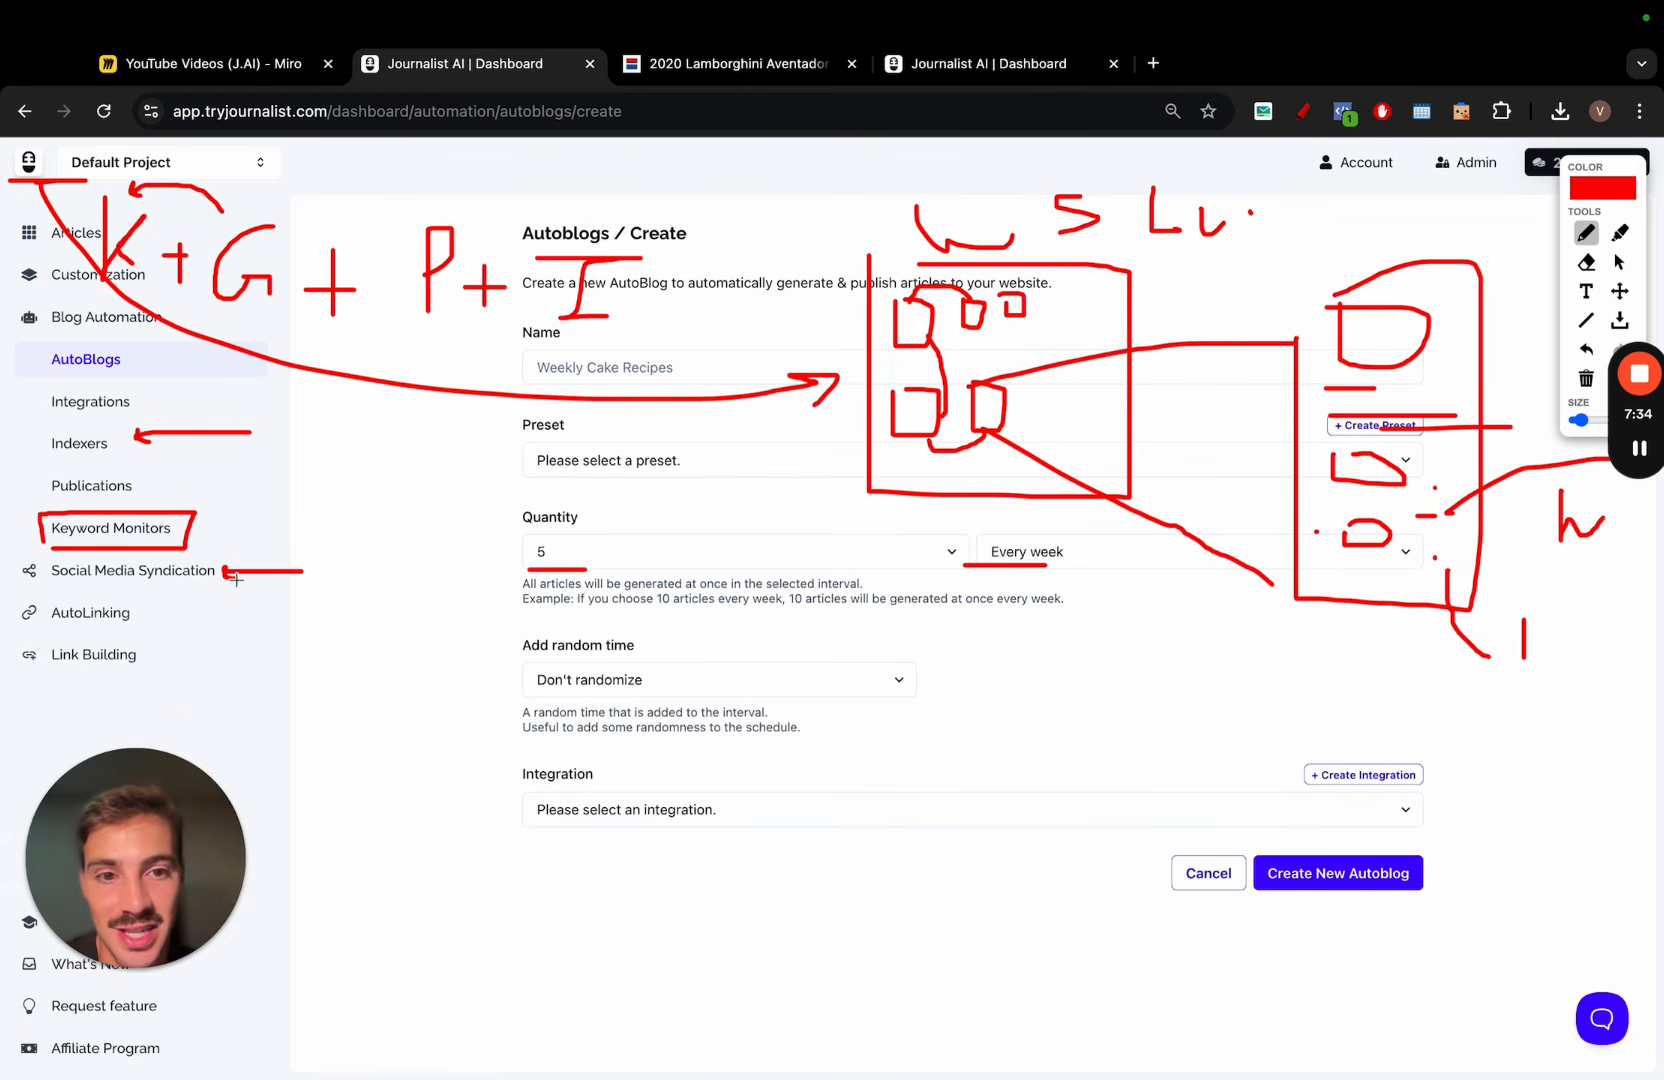
{"action": "left_click_drag", "start_coordinate": [907, 604], "coordinate": [883, 723]}
{"action": "mouse_move", "coordinate": [768, 825]}
{"action": "left_mouse_down"}
{"action": "mouse_move", "coordinate": [768, 748]}
{"action": "mouse_move", "coordinate": [812, 770]}
{"action": "left_mouse_up"}
{"action": "mouse_move", "coordinate": [838, 770]}
{"action": "left_mouse_down"}
{"action": "mouse_move", "coordinate": [838, 820]}
{"action": "mouse_move", "coordinate": [897, 828]}
{"action": "left_mouse_up"}
{"action": "mouse_move", "coordinate": [838, 869]}
{"action": "left_mouse_down"}
{"action": "mouse_move", "coordinate": [918, 869]}
{"action": "mouse_move", "coordinate": [888, 913]}
{"action": "left_mouse_up"}
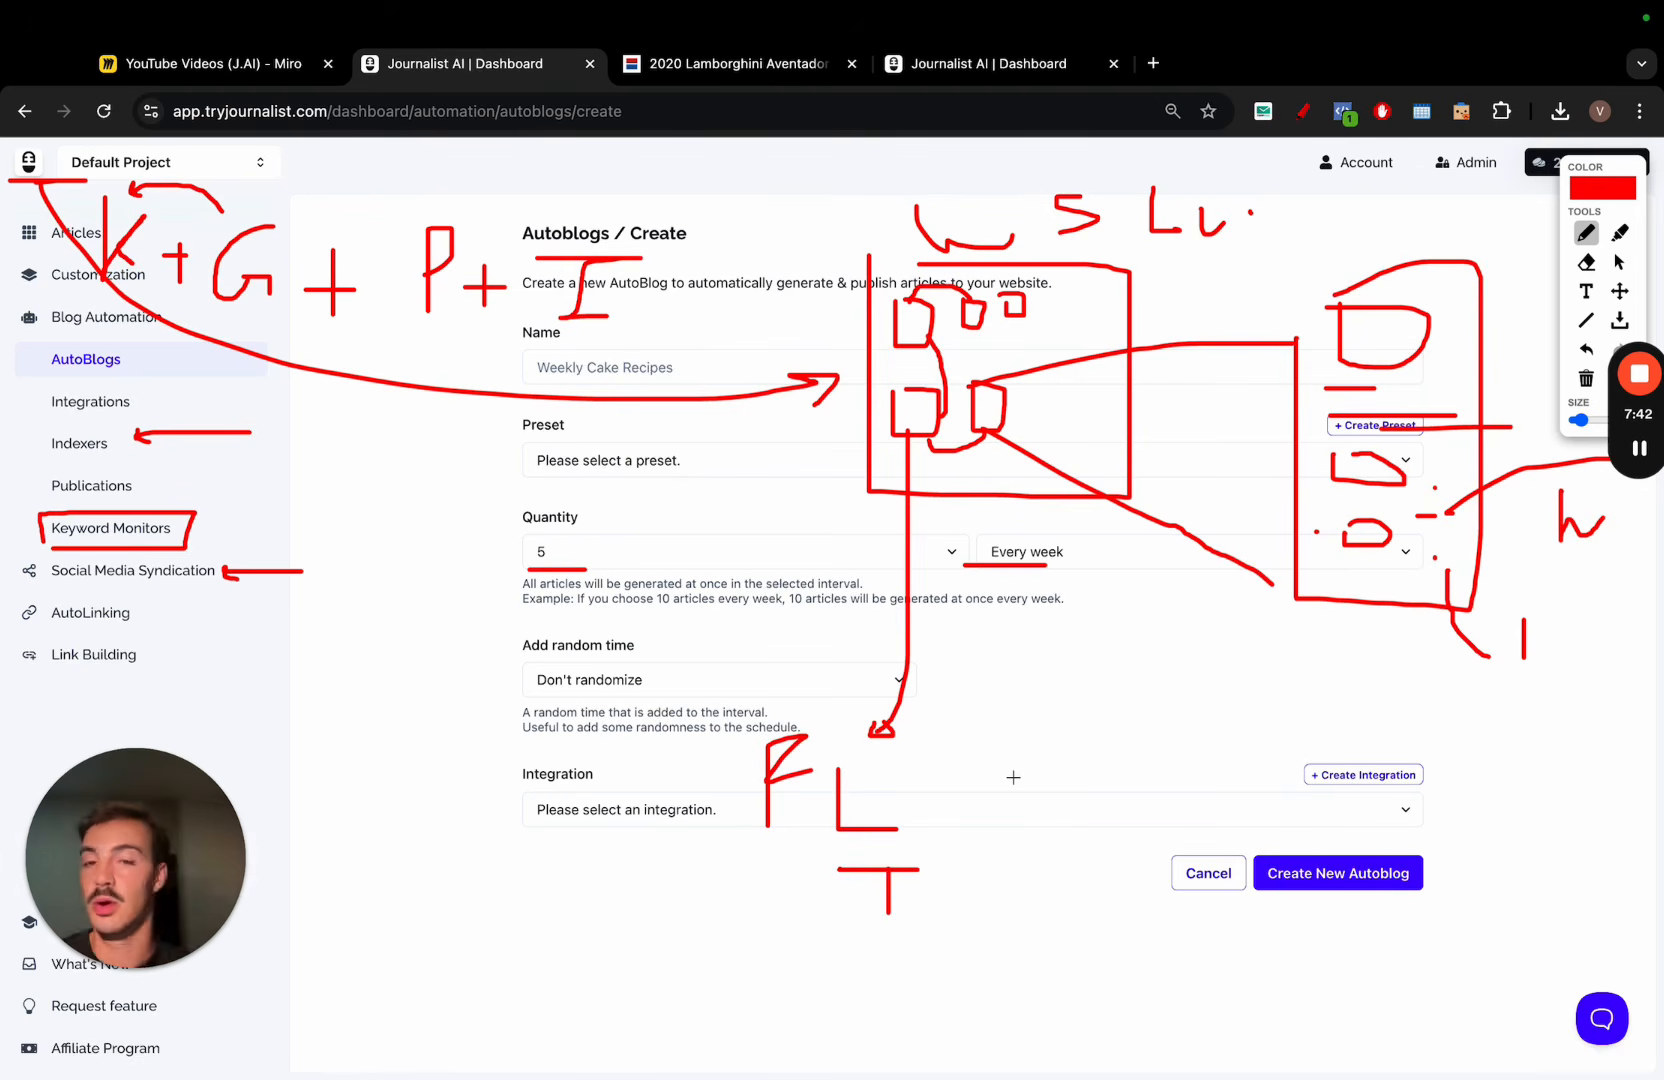
Circle the whole diagram in red, and exit the drawing tool to clear all annotations
{"action": "mouse_move", "coordinate": [1025, 907]}
{"action": "left_mouse_down"}
{"action": "mouse_move", "coordinate": [8, 430]}
{"action": "mouse_move", "coordinate": [1652, 720]}
{"action": "mouse_move", "coordinate": [743, 1049]}
{"action": "left_mouse_up"}
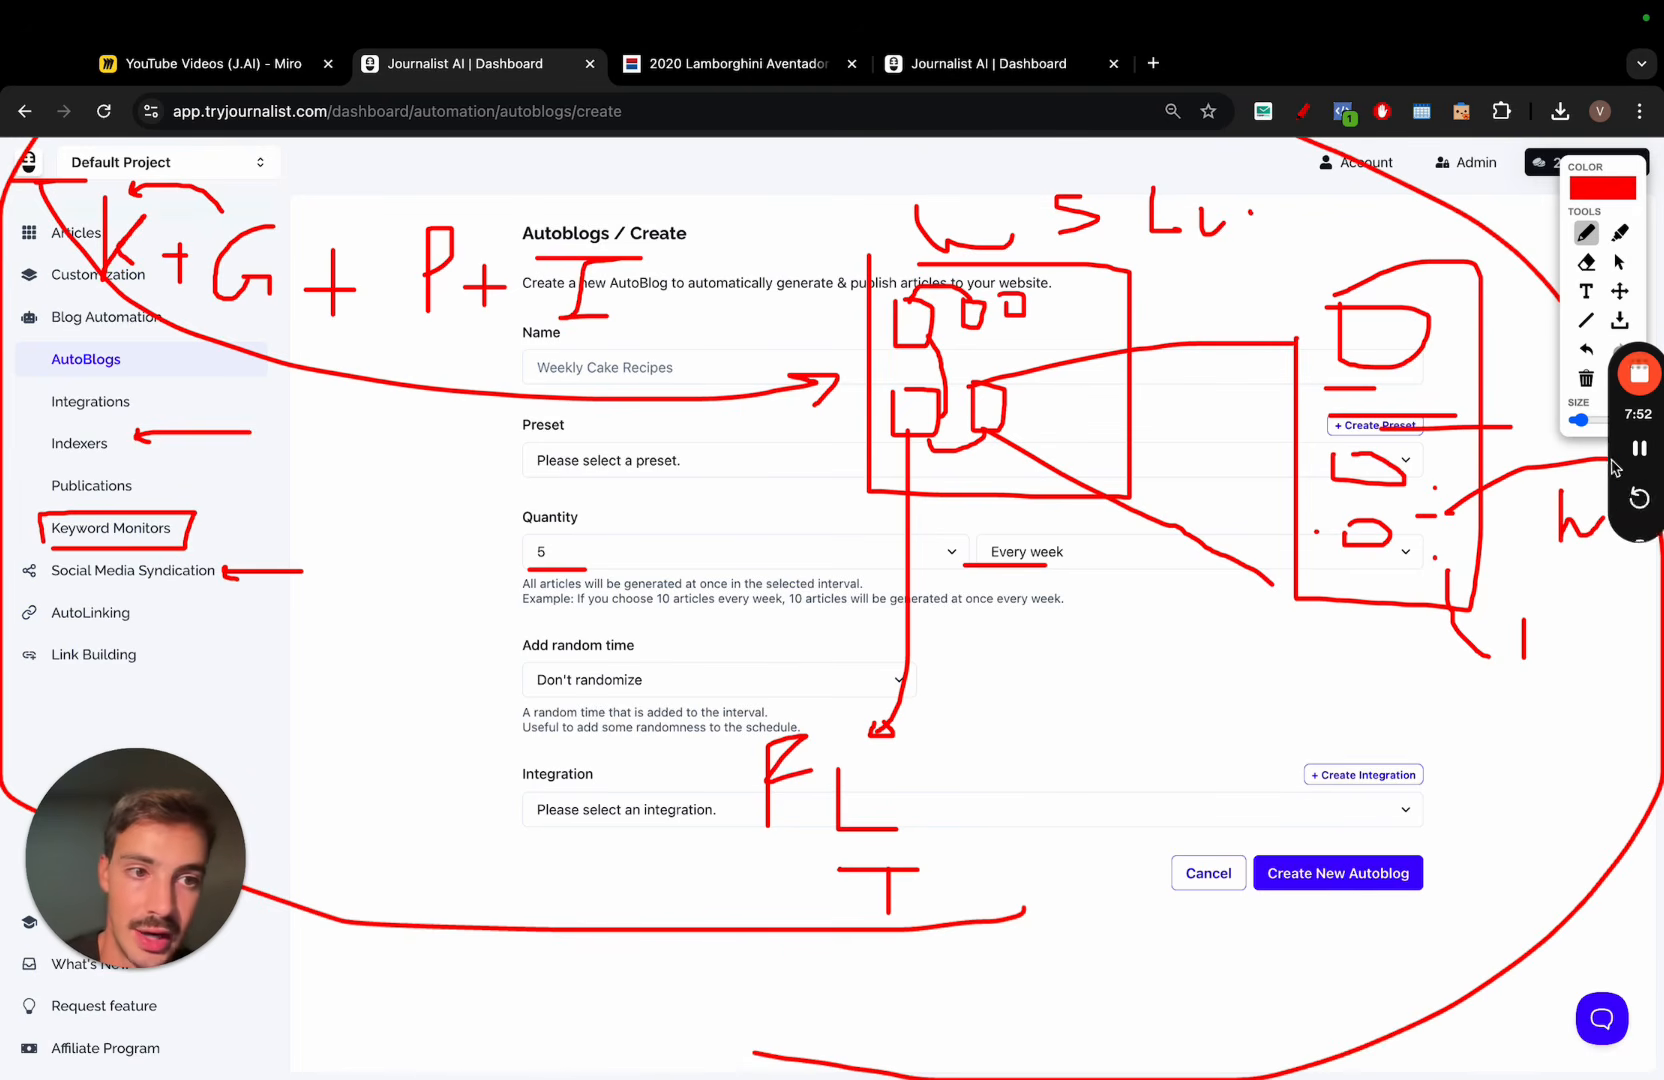
{"action": "left_click_drag", "start_coordinate": [1598, 172], "coordinate": [1358, 229]}
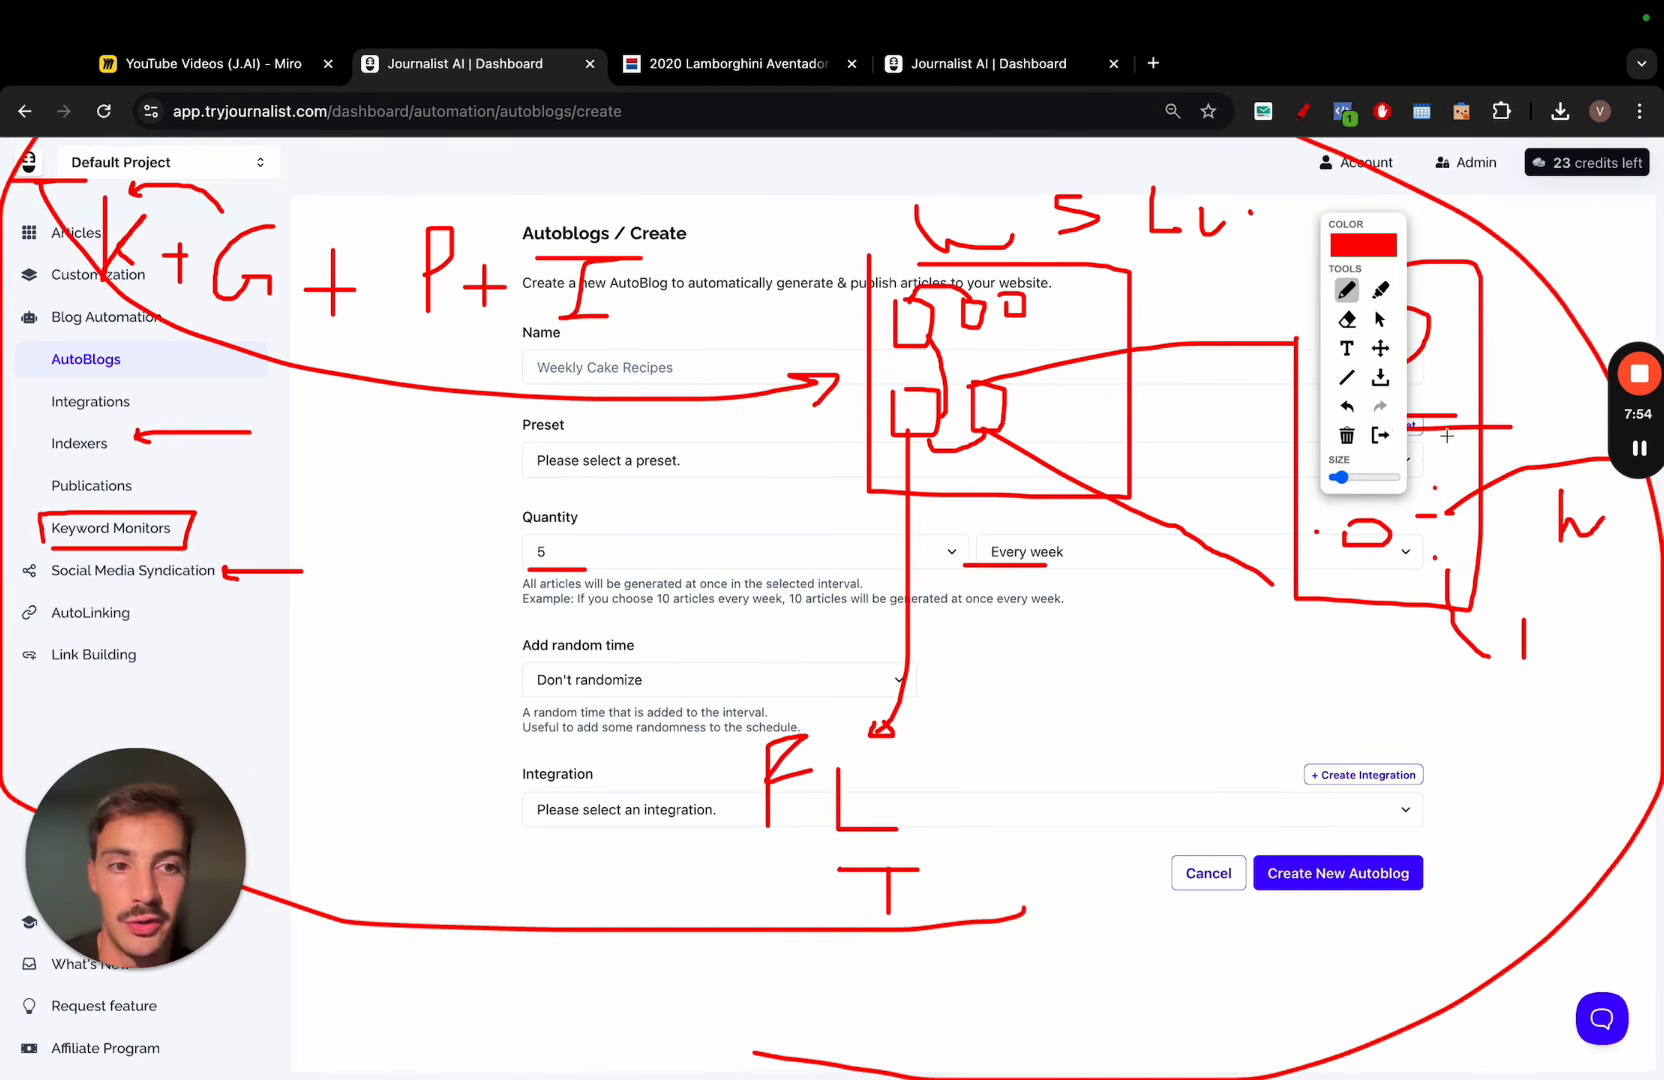
{"action": "left_click", "coordinate": [1380, 435]}
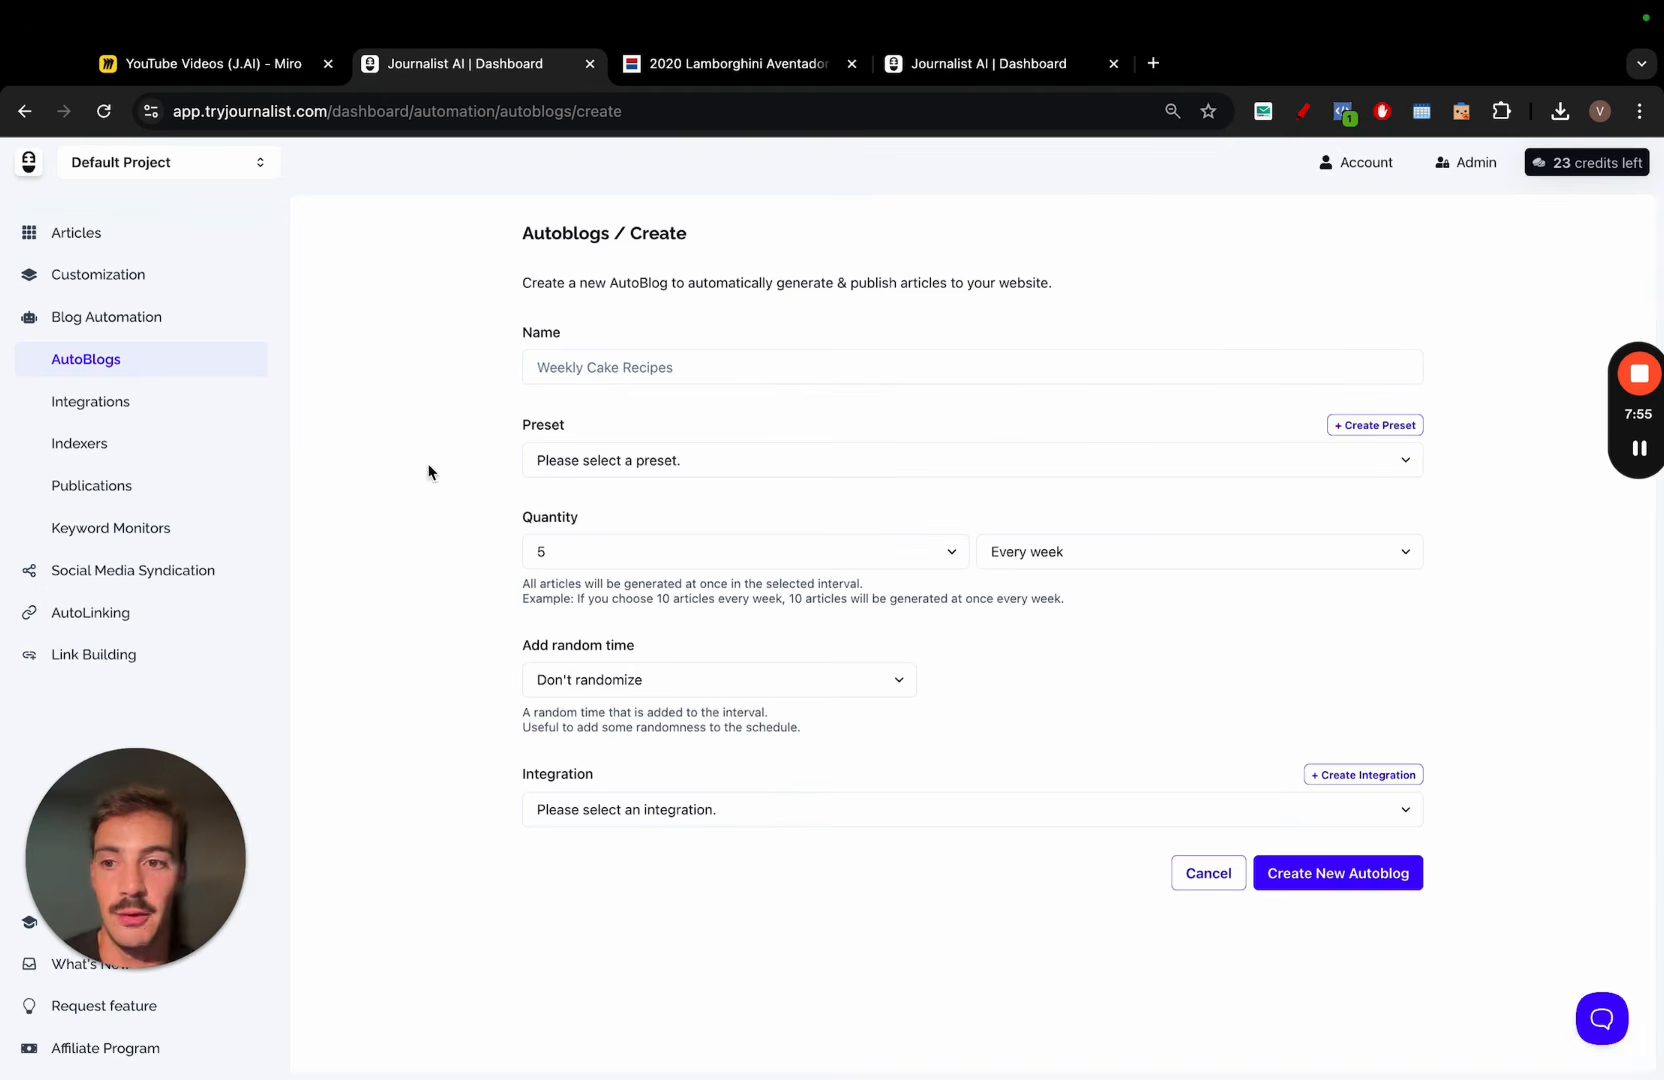
Open the form for a new keyword monitor and examine its website, country and language settings
{"action": "left_click", "coordinate": [189, 530]}
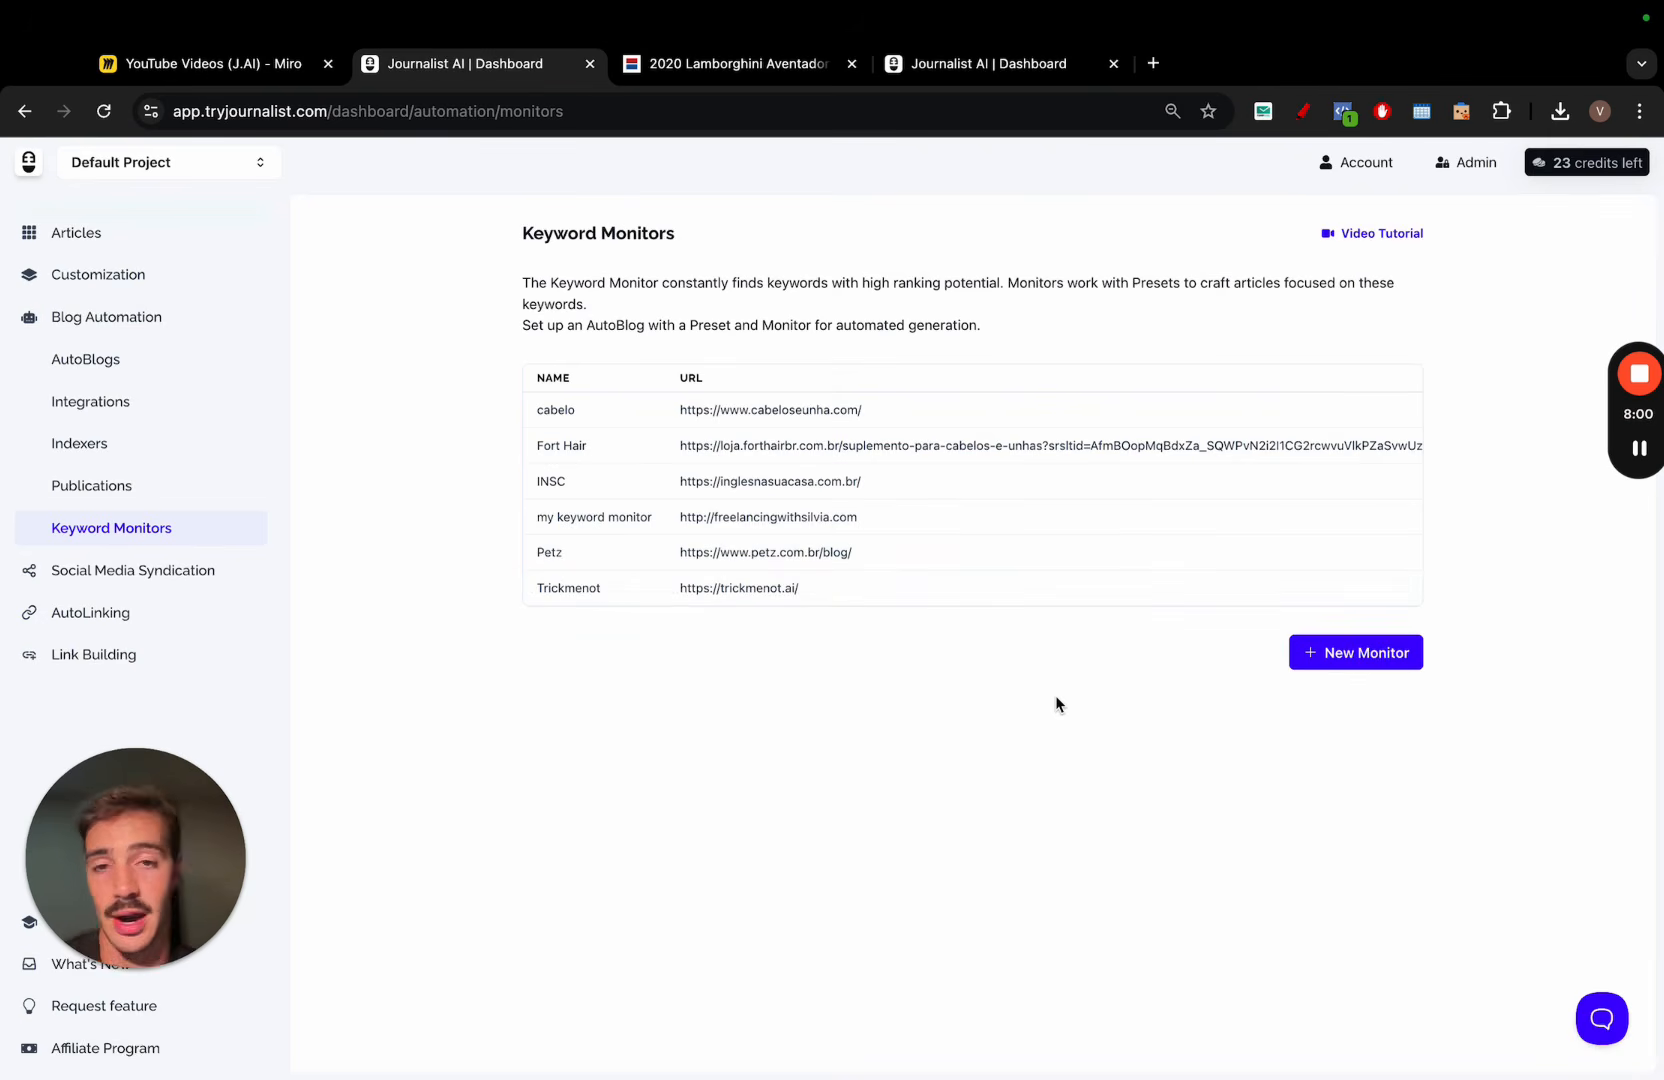
{"action": "left_click", "coordinate": [1357, 674]}
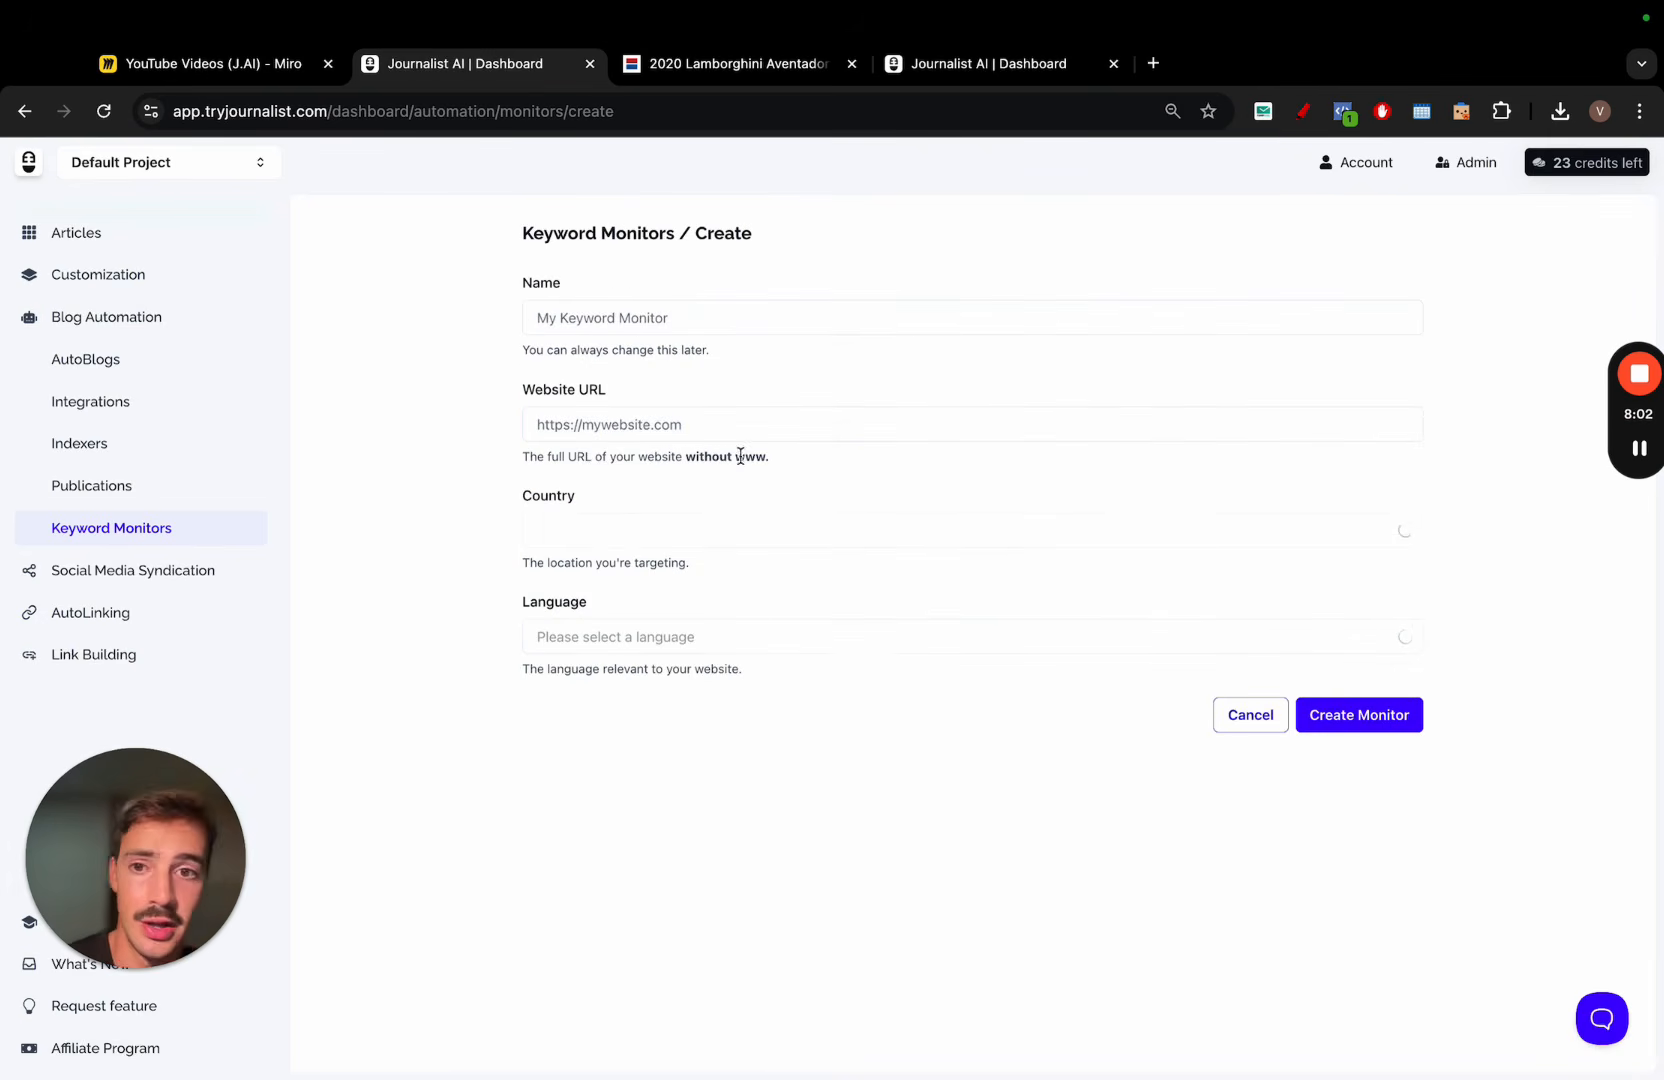
{"action": "left_click", "coordinate": [651, 547]}
{"action": "left_click", "coordinate": [562, 601]}
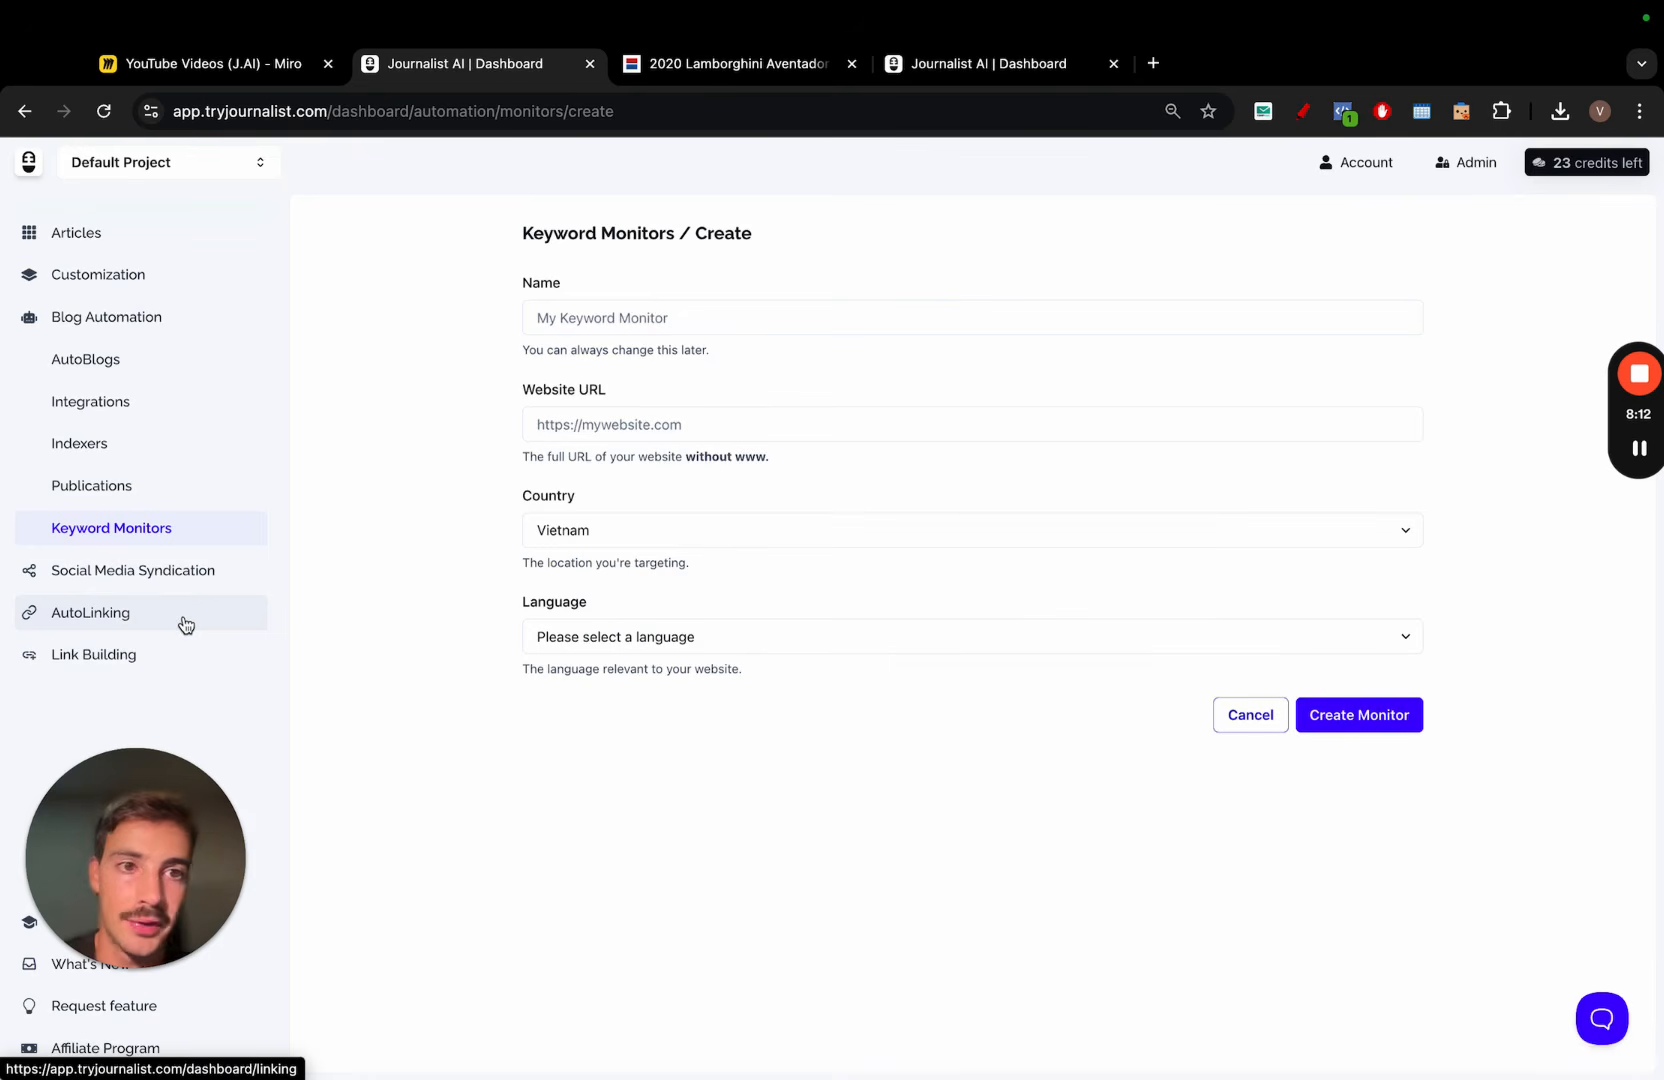
Go to Generate Articles and view the News and Amazon article tools
{"action": "left_click", "coordinate": [138, 246]}
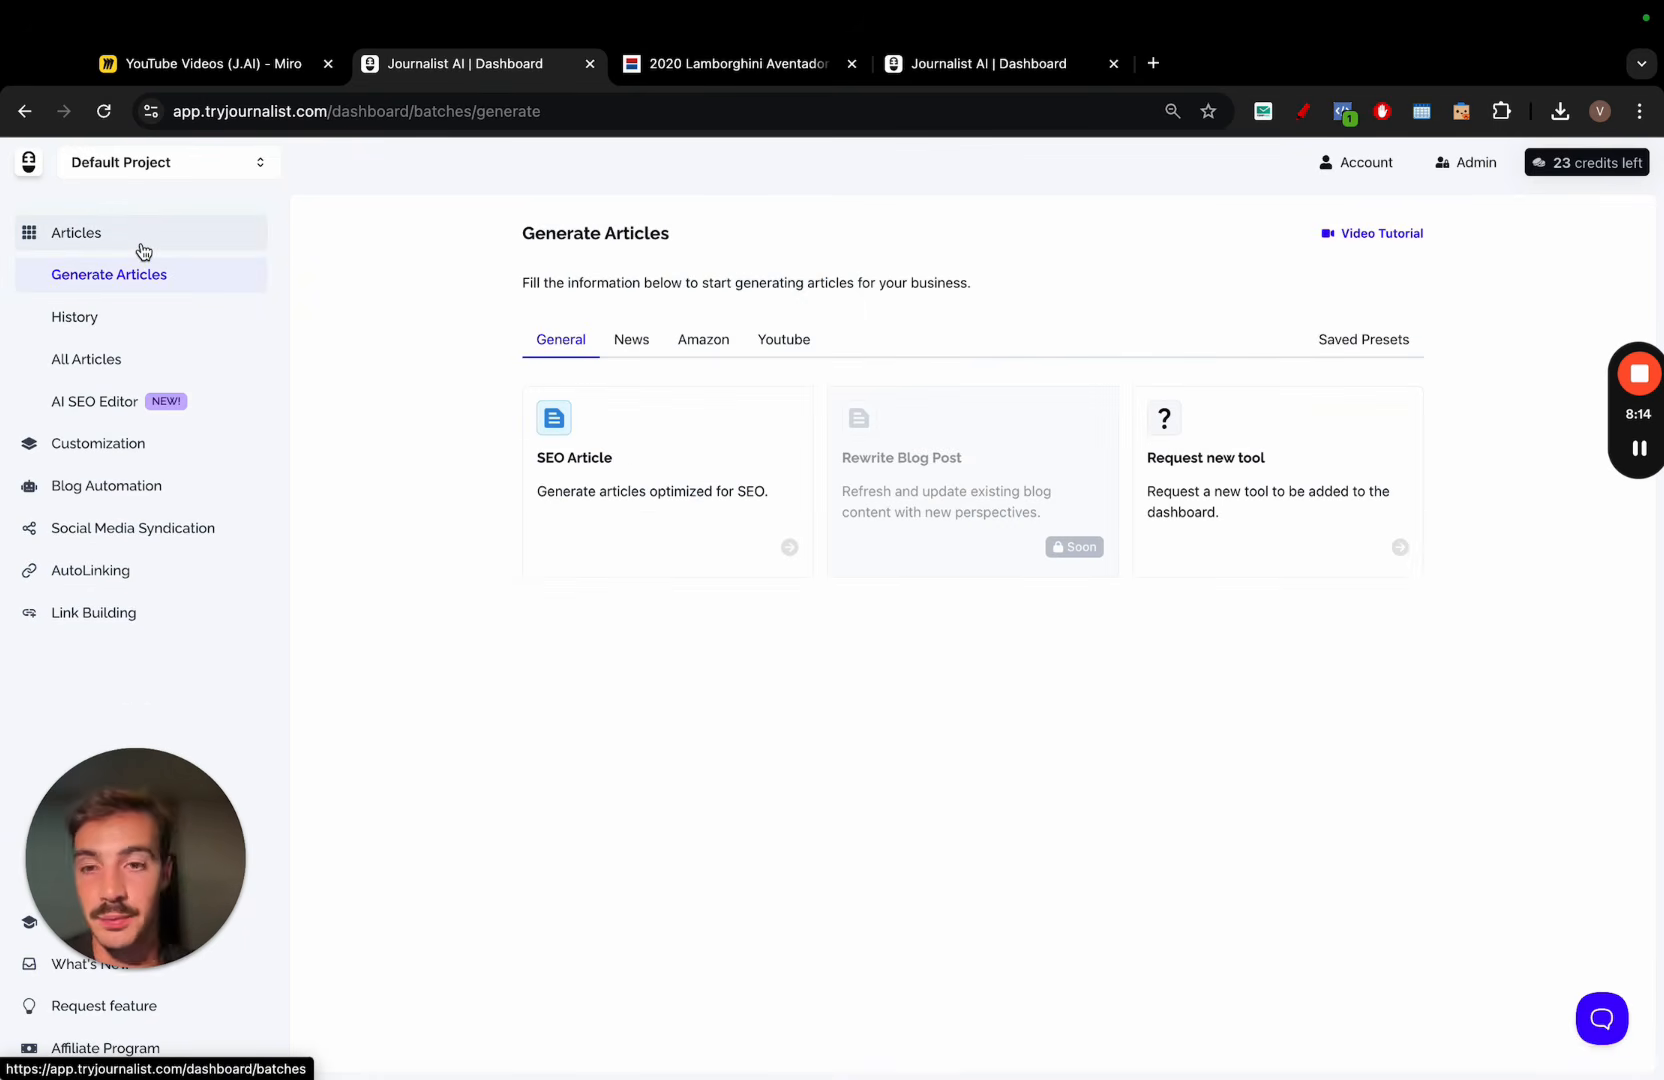
{"action": "left_click", "coordinate": [633, 343]}
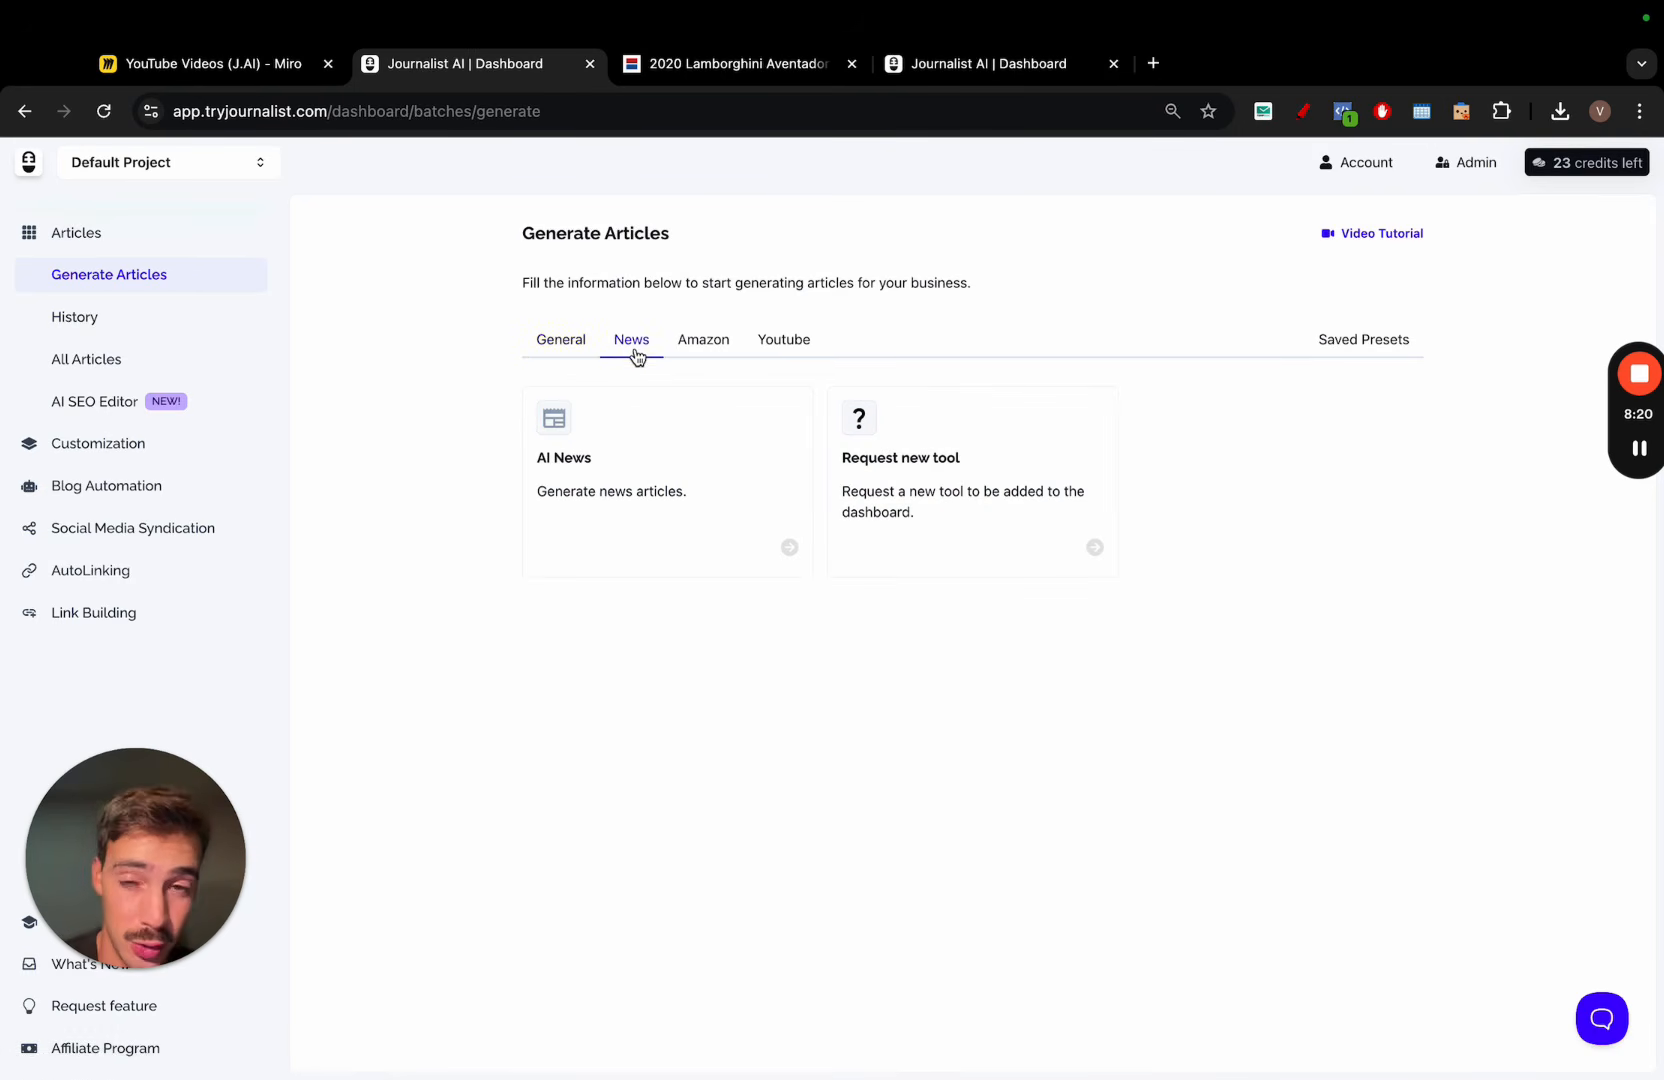
{"action": "left_click", "coordinate": [719, 348]}
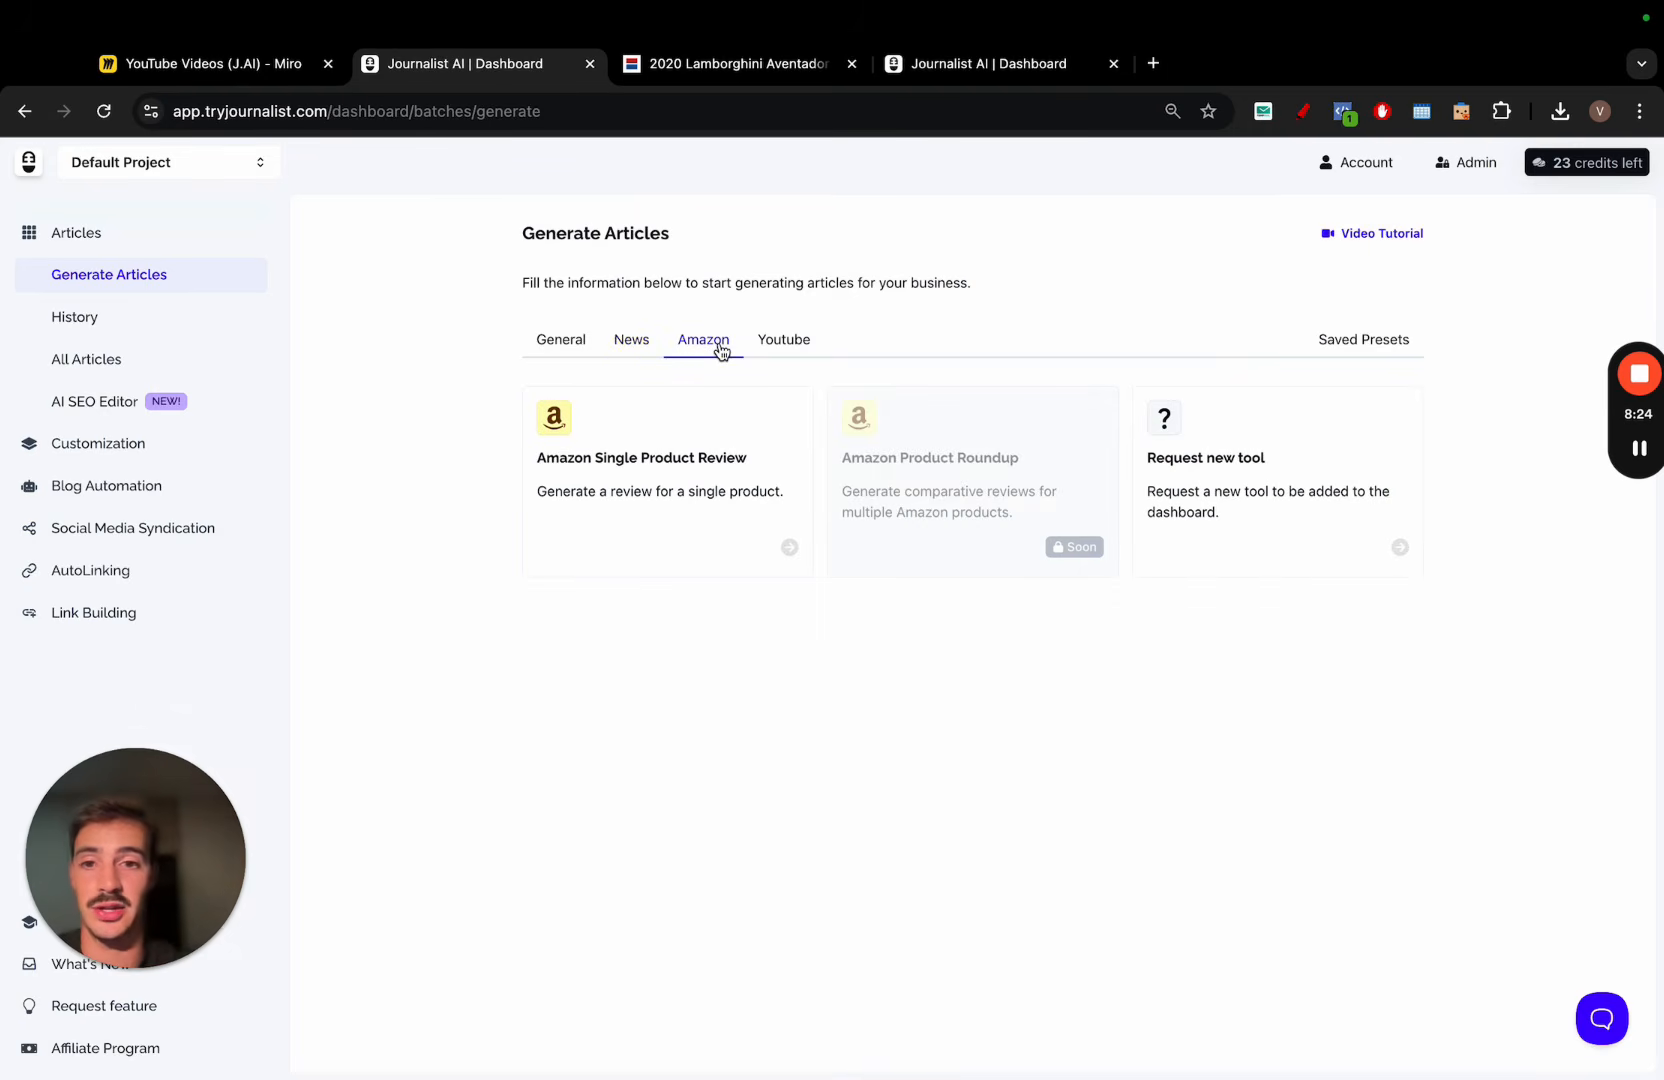
Open the Youtube to Blogpost tool and add an empty video URL entry
{"action": "left_click", "coordinate": [797, 339]}
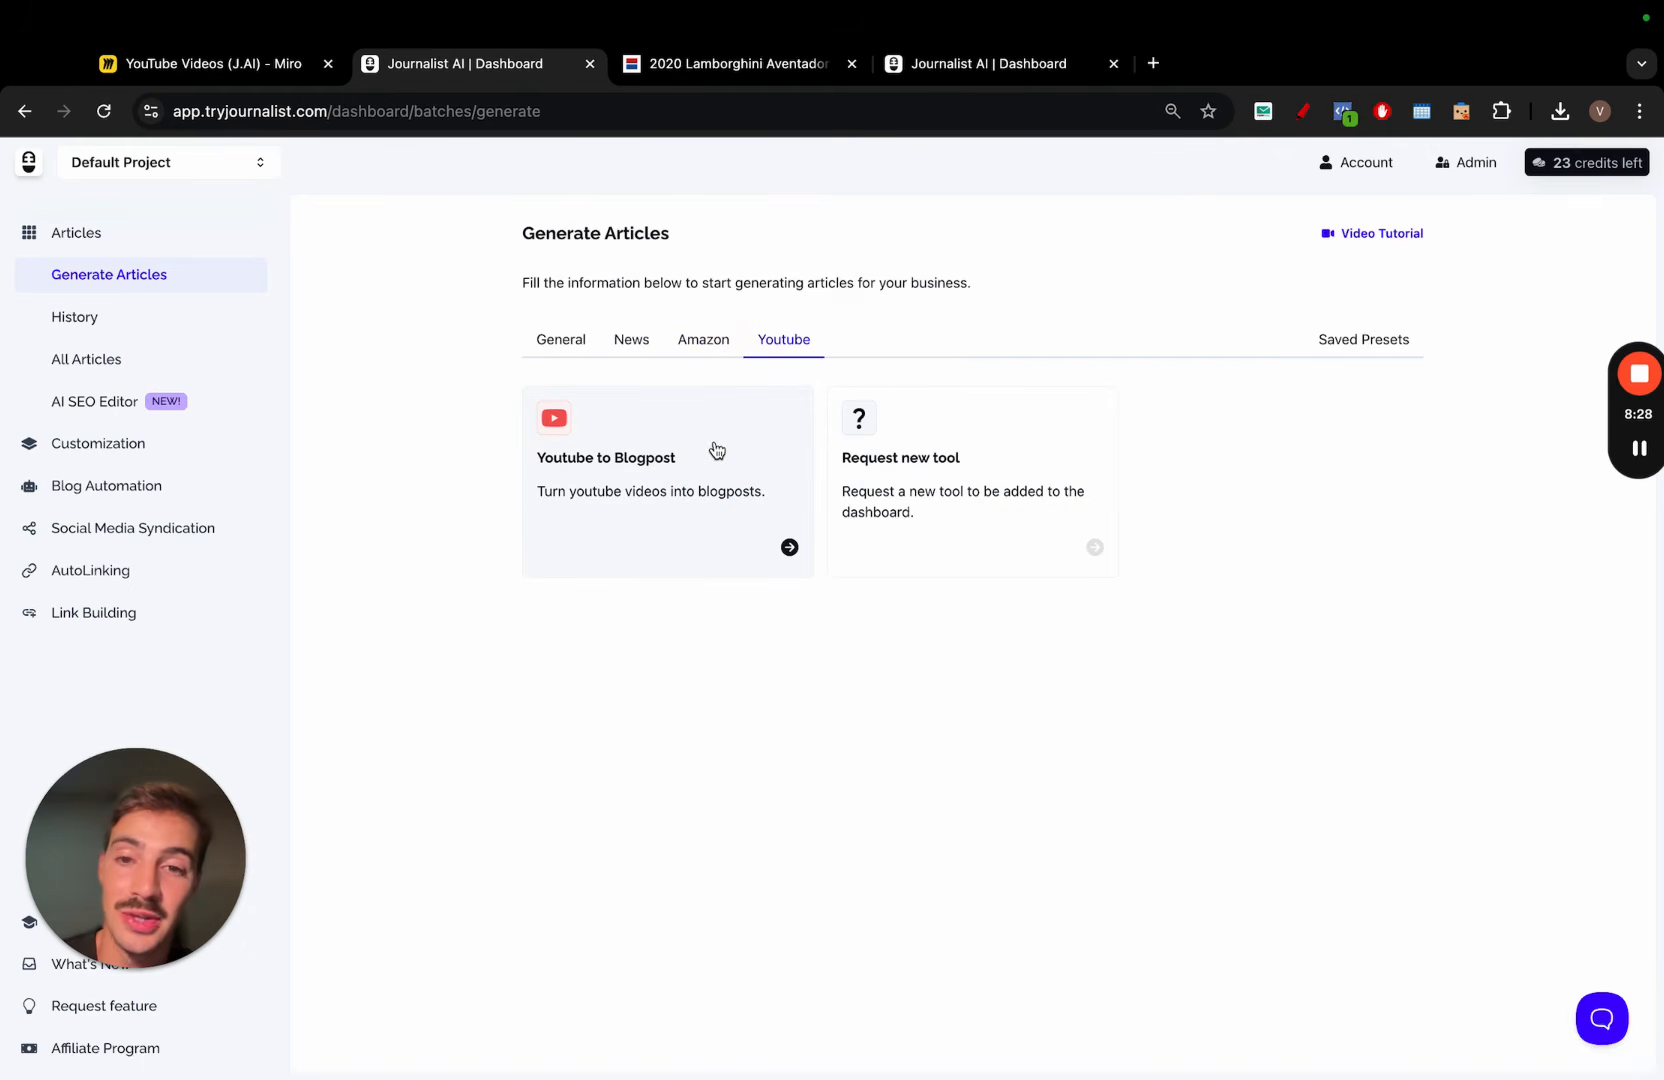
{"action": "left_click", "coordinate": [740, 412]}
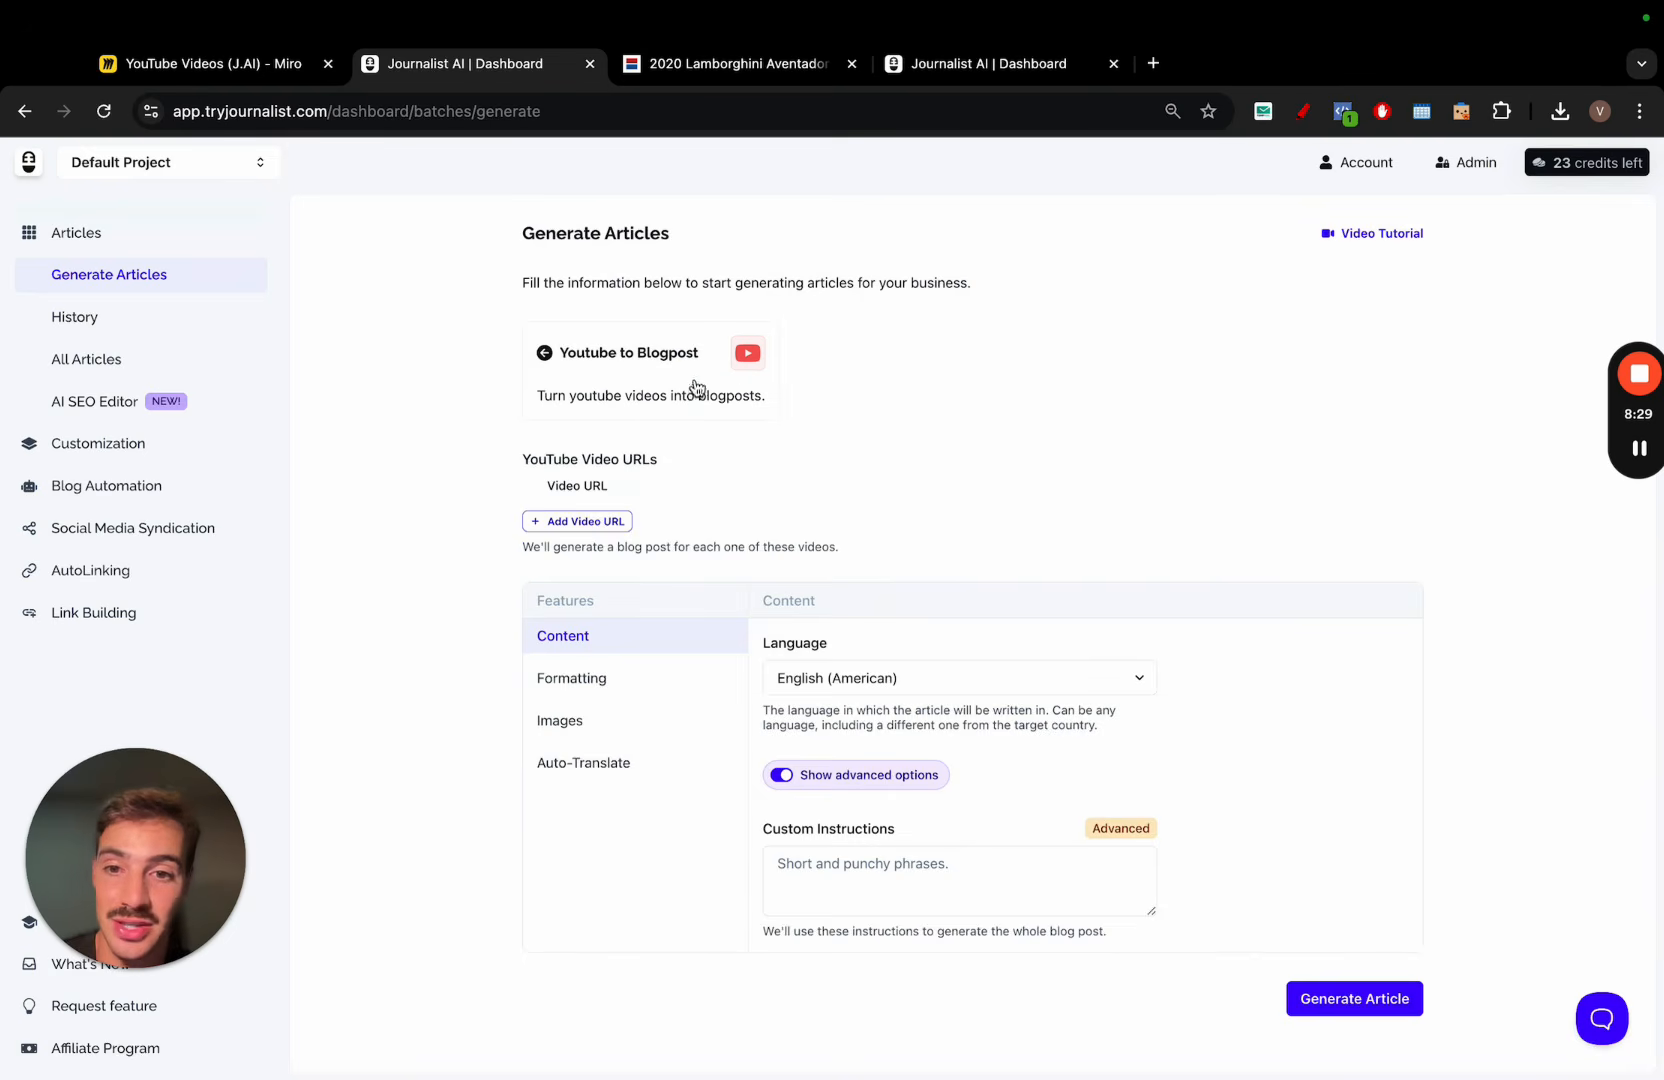
{"action": "left_click", "coordinate": [603, 521]}
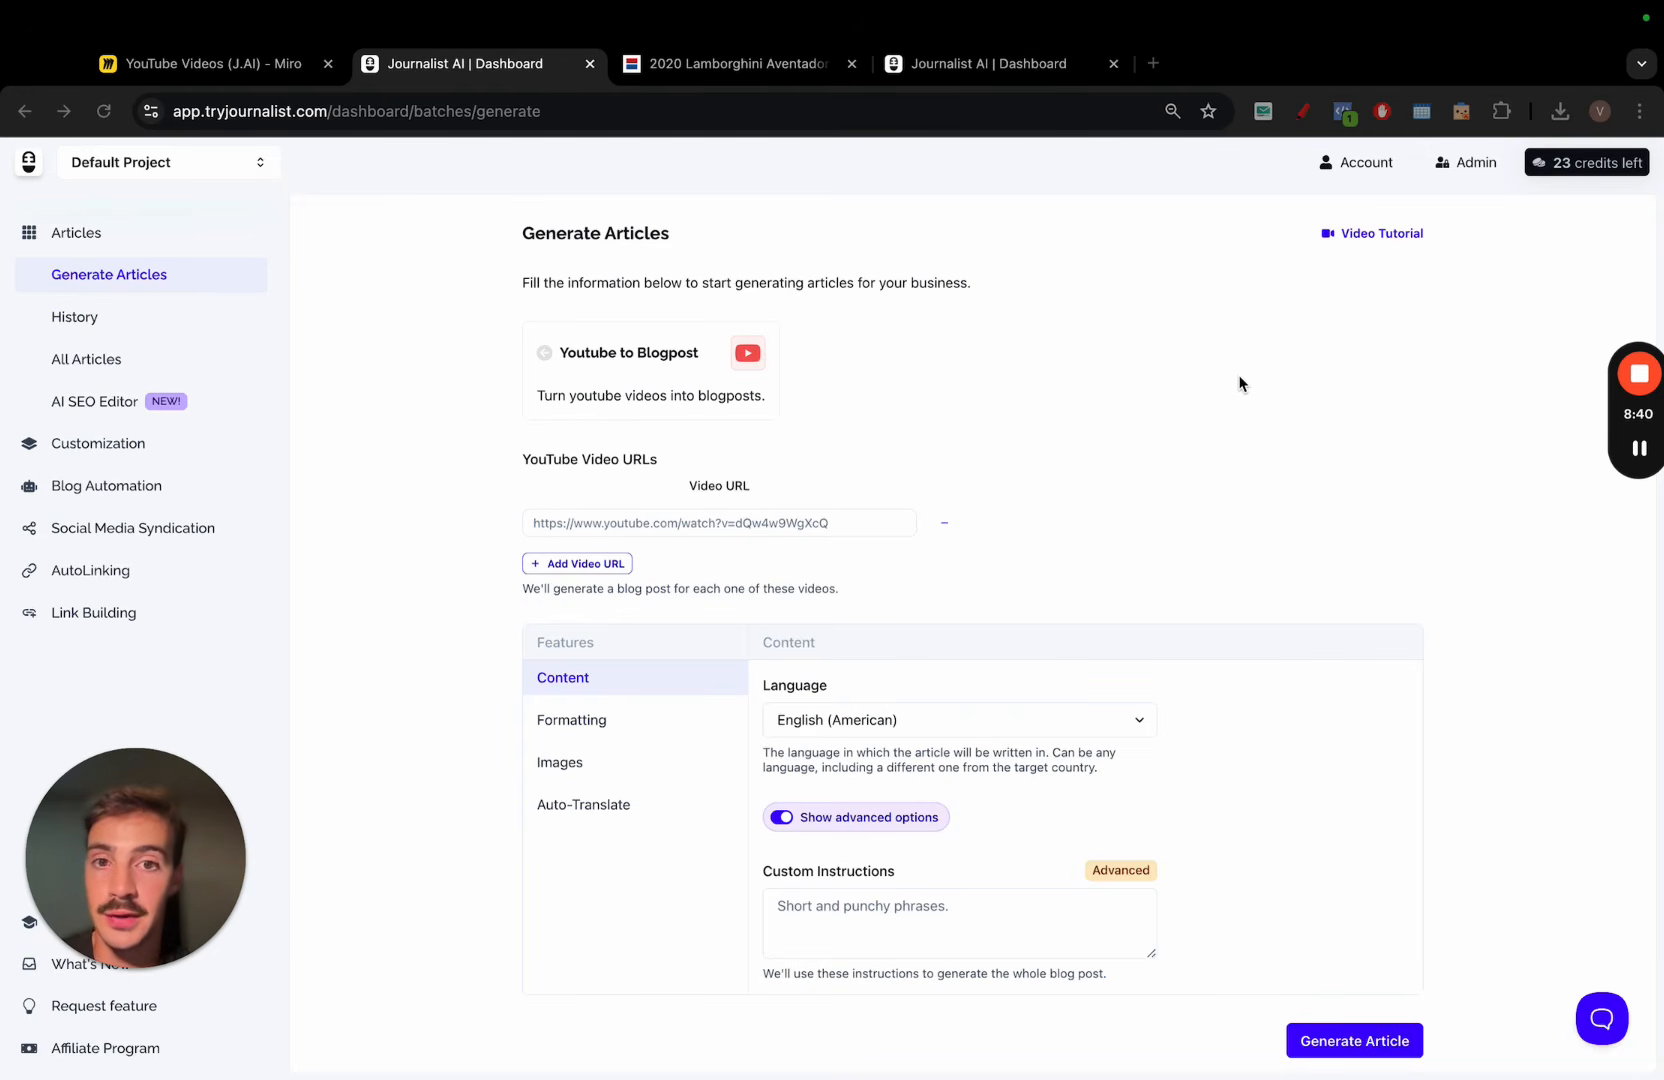
Activate the drawing tool and draw a red arrow pointing at the support chat bubble
{"action": "left_click", "coordinate": [1302, 111]}
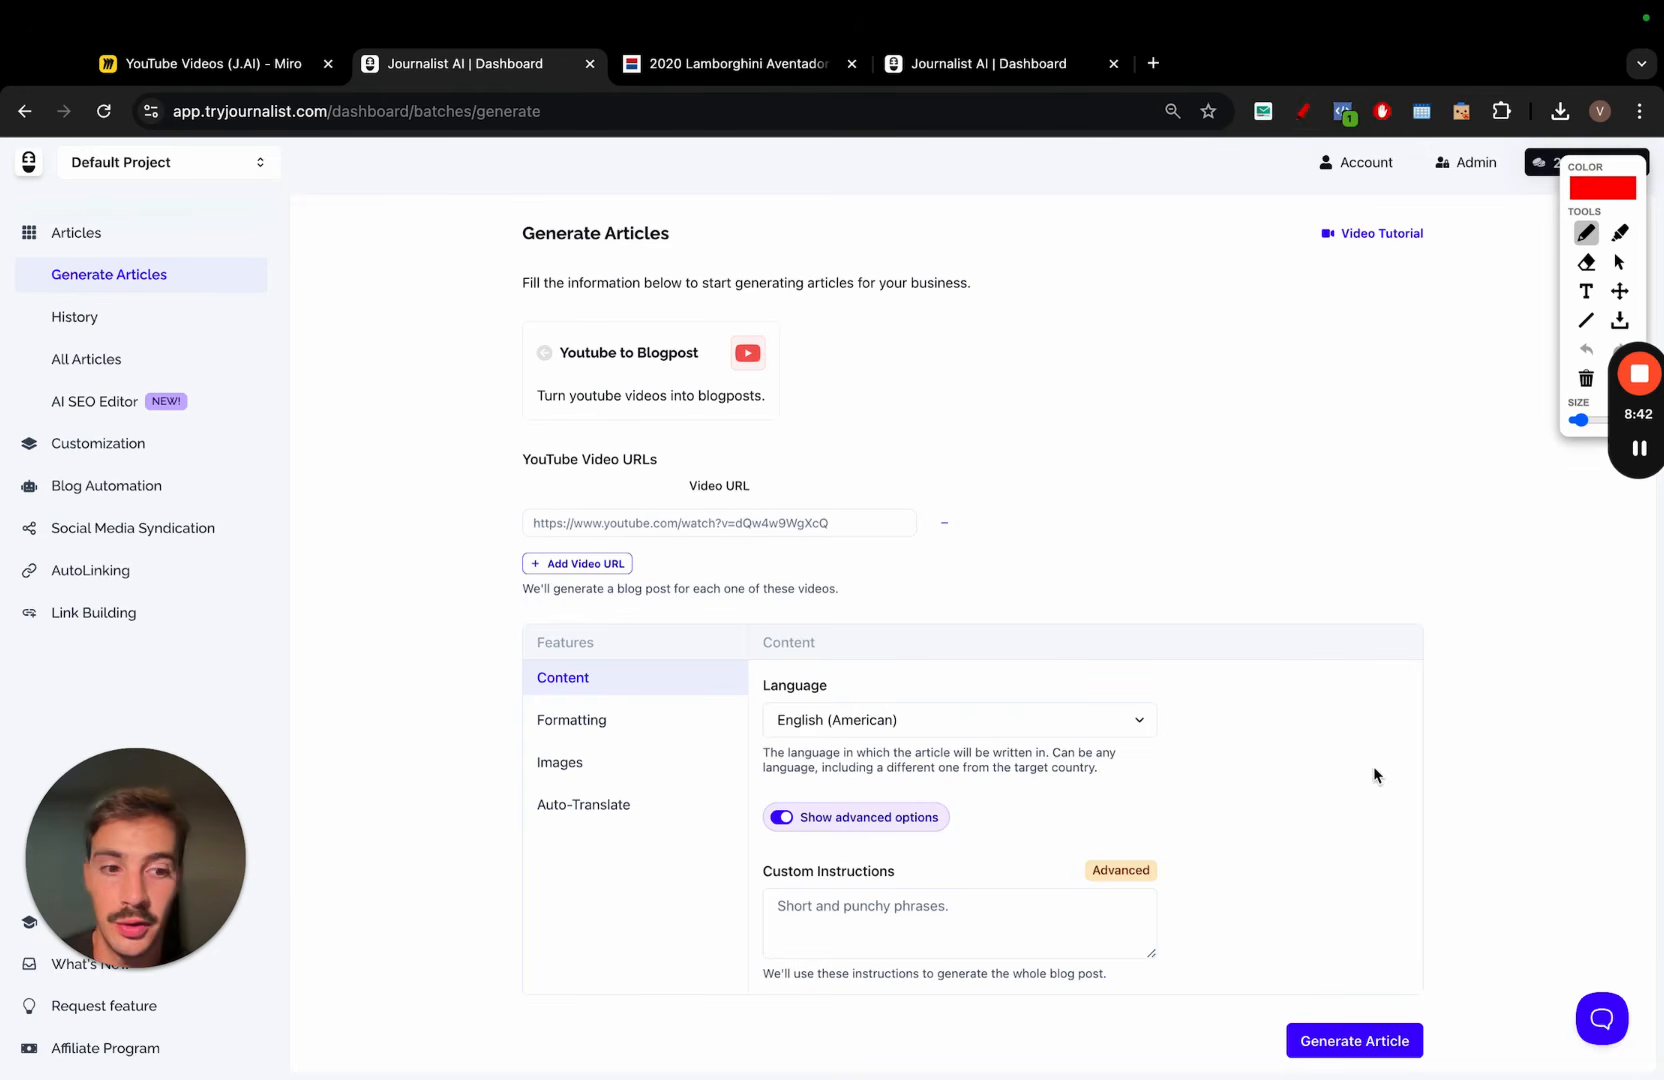
{"action": "left_click_drag", "start_coordinate": [1360, 691], "coordinate": [1508, 888]}
{"action": "mouse_move", "coordinate": [1550, 997]}
{"action": "left_mouse_down"}
{"action": "mouse_move", "coordinate": [1586, 1002]}
{"action": "mouse_move", "coordinate": [1556, 978]}
{"action": "left_mouse_up"}
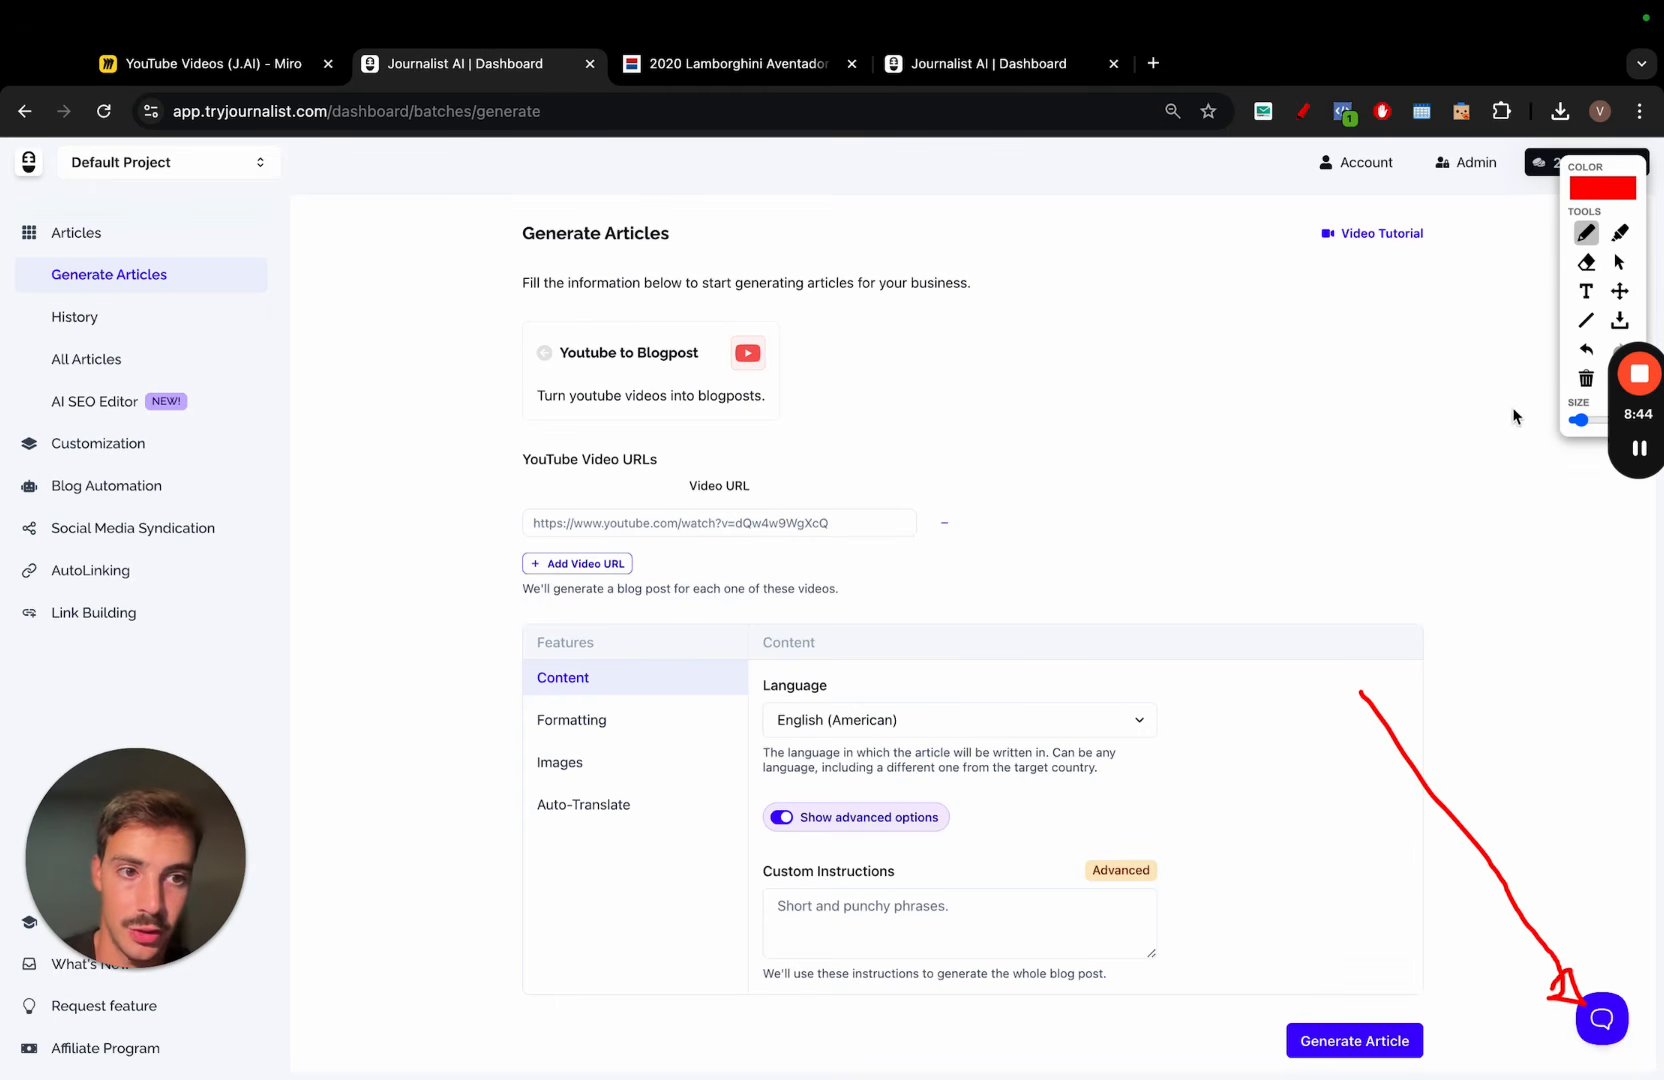